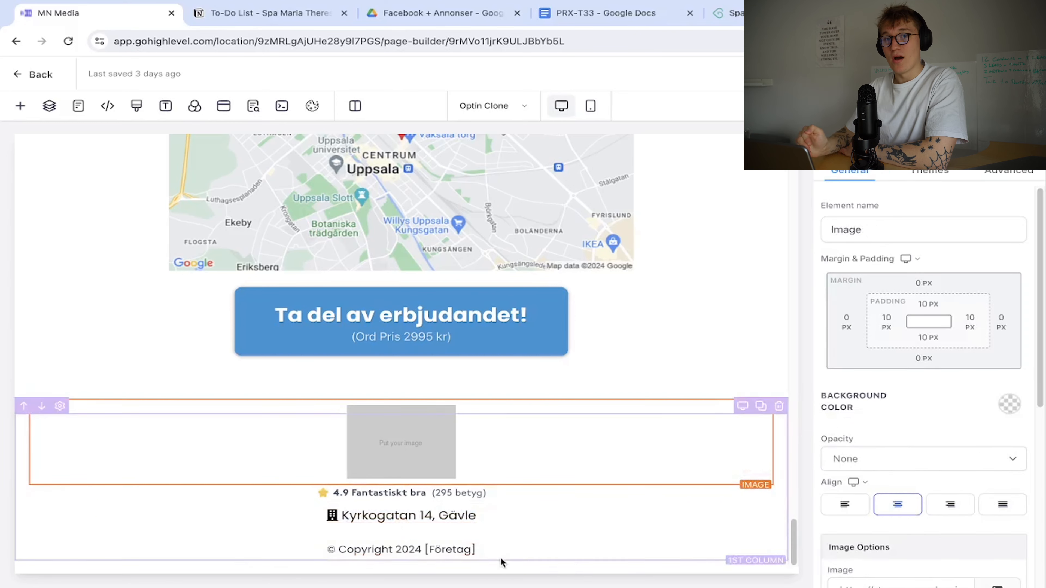
# In the mobile layout, replace the footer and top address lines with the spa's Gävle address.
pyautogui.click(590, 109)
pyautogui.tripleClick(454, 524)
pyautogui.write('Kyrkogatan 14, Gävle')
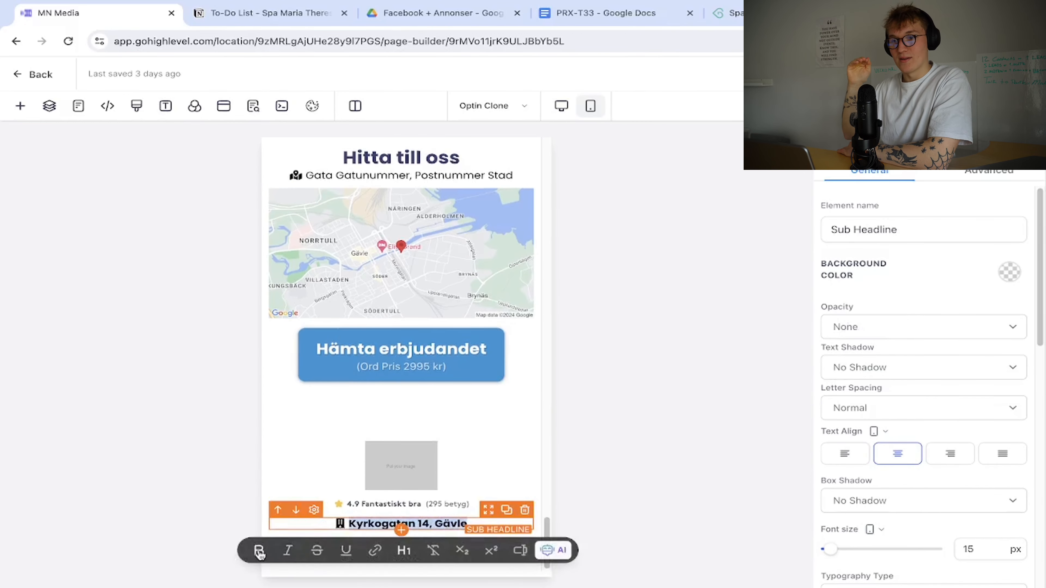
pyautogui.scroll(15, 435, 288)
pyautogui.tripleClick(449, 247)
pyautogui.write('Kyrkogatan 14, Gävle')
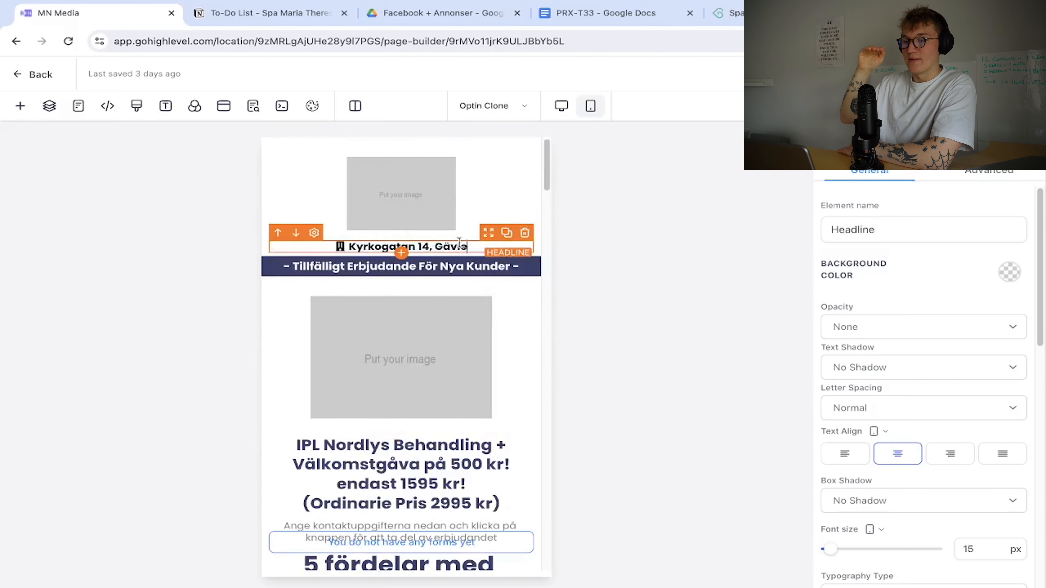
pyautogui.tripleClick(458, 246)
pyautogui.click(509, 385)
pyautogui.scroll(-15, 509, 385)
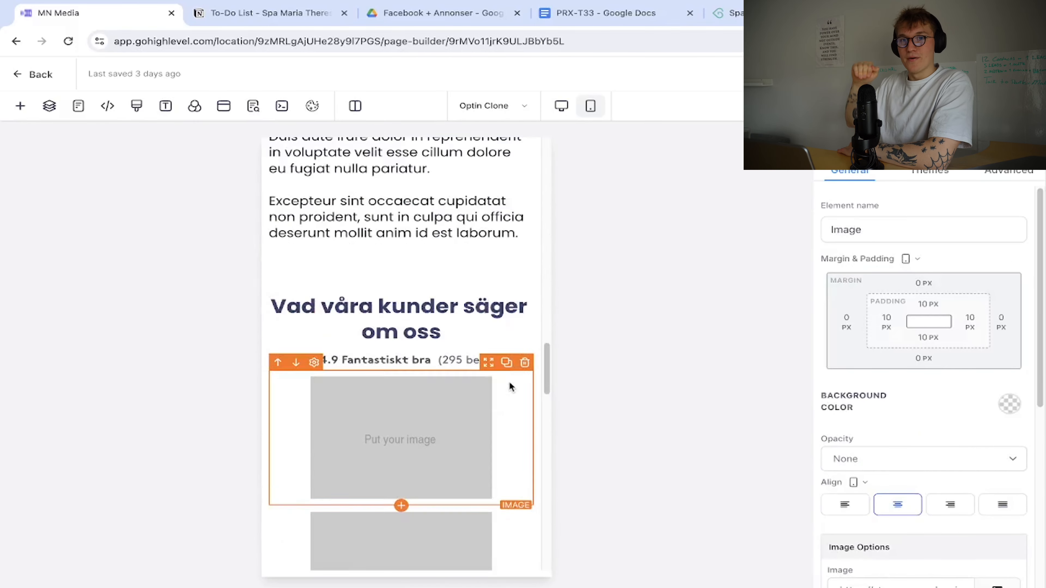
# Set the desktop map's location to the spa's Gävle address and save it.
pyautogui.click(560, 108)
pyautogui.scroll(5, 461, 367)
pyautogui.click(467, 428)
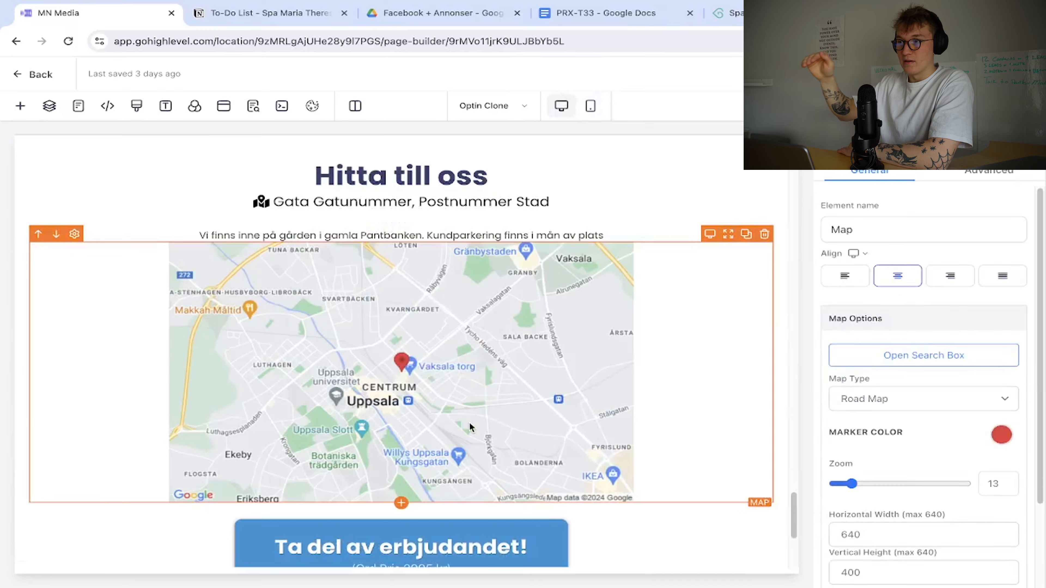
pyautogui.click(887, 353)
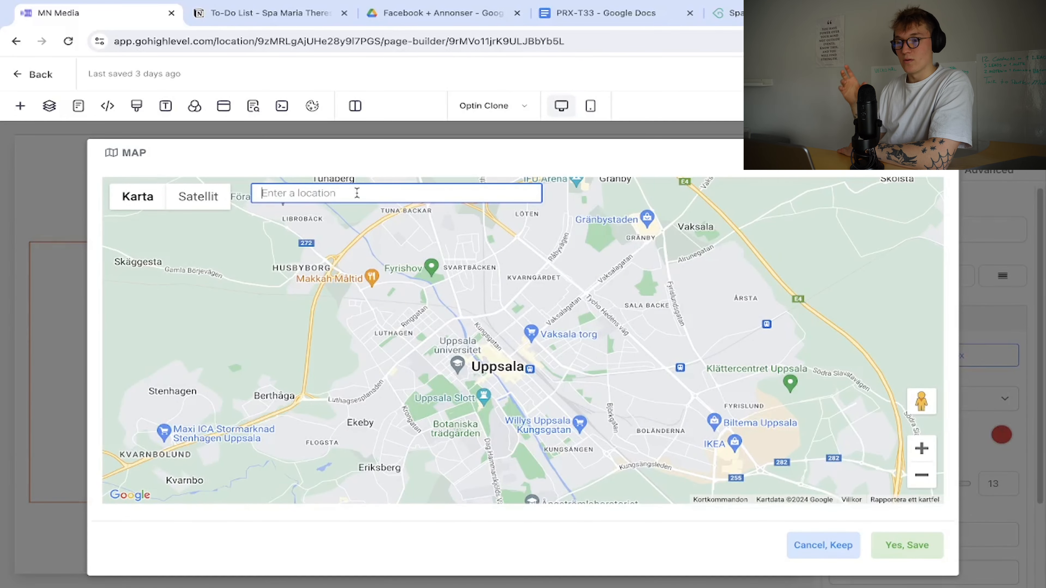
pyautogui.write('Kyrkogatan 14, Gävle')
pyautogui.click(385, 218)
pyautogui.click(907, 545)
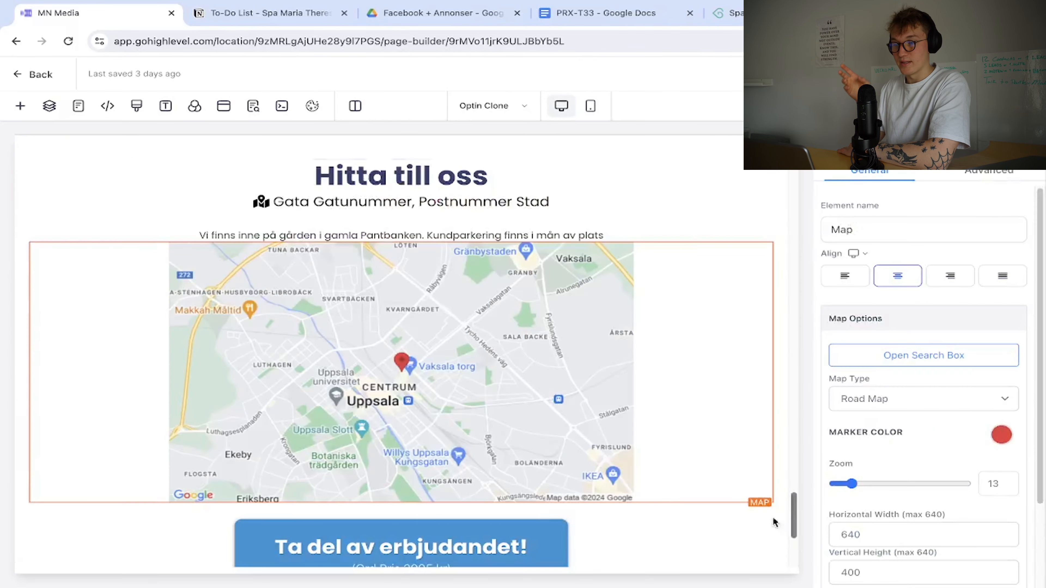
# Set the mobile map's location to the same Gävle address and save it.
pyautogui.scroll(-5, 773, 522)
pyautogui.click(591, 106)
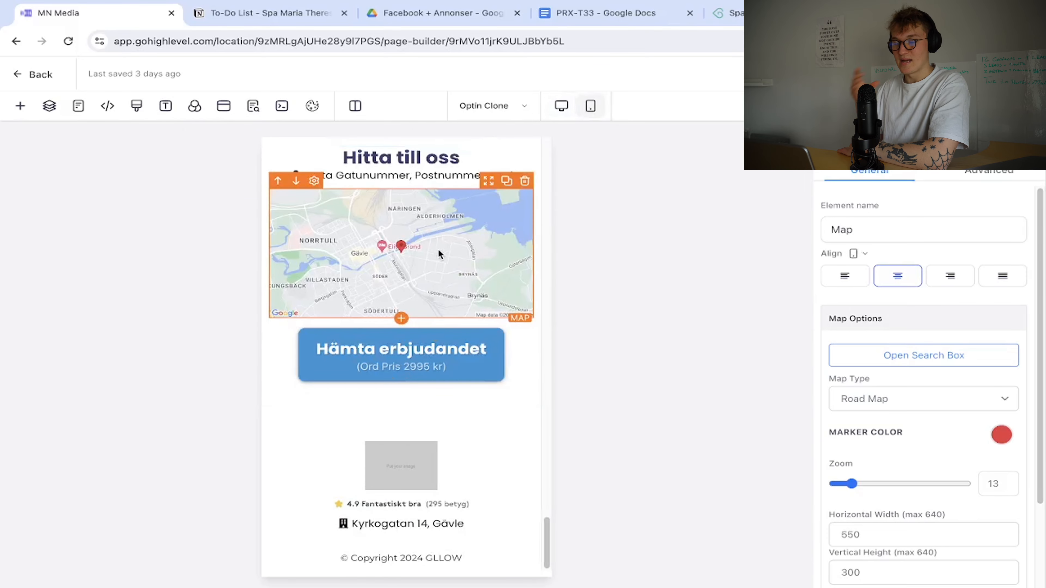
pyautogui.click(924, 356)
pyautogui.write('Kyrkogatan 14, Gävle')
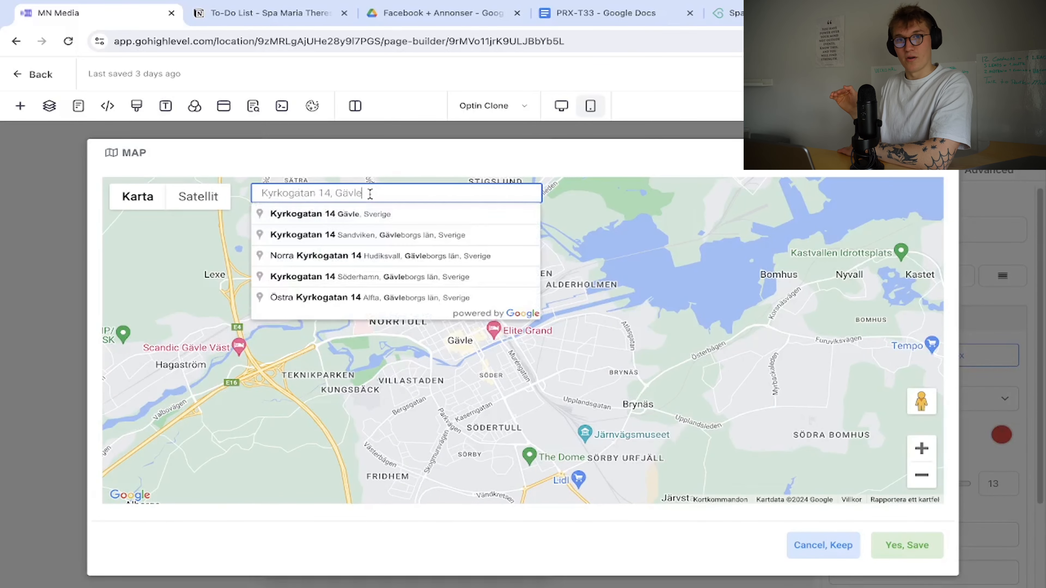
pyautogui.click(371, 213)
pyautogui.click(907, 545)
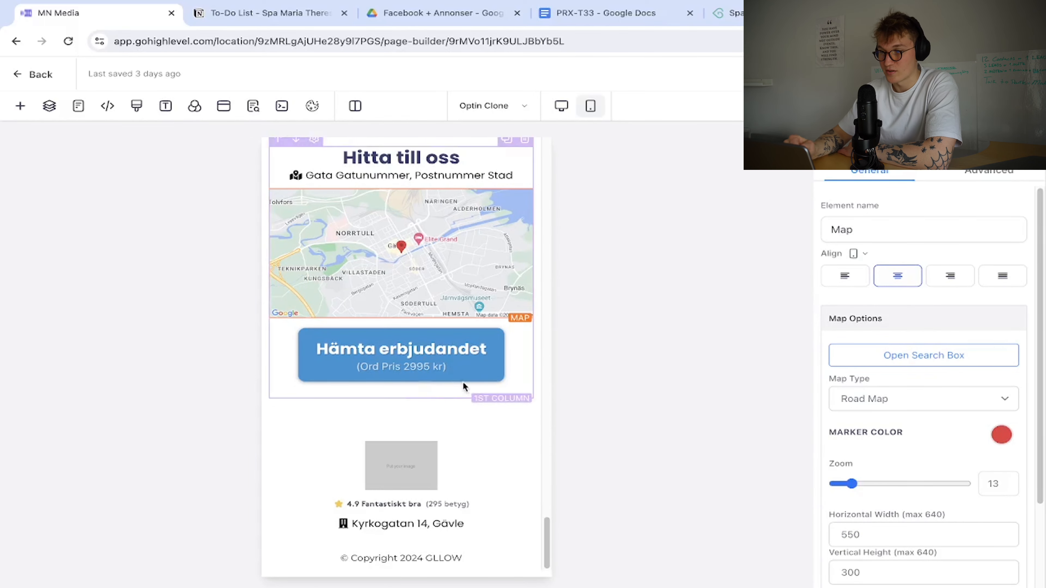
pyautogui.click(437, 425)
pyautogui.scroll(-10, 435, 408)
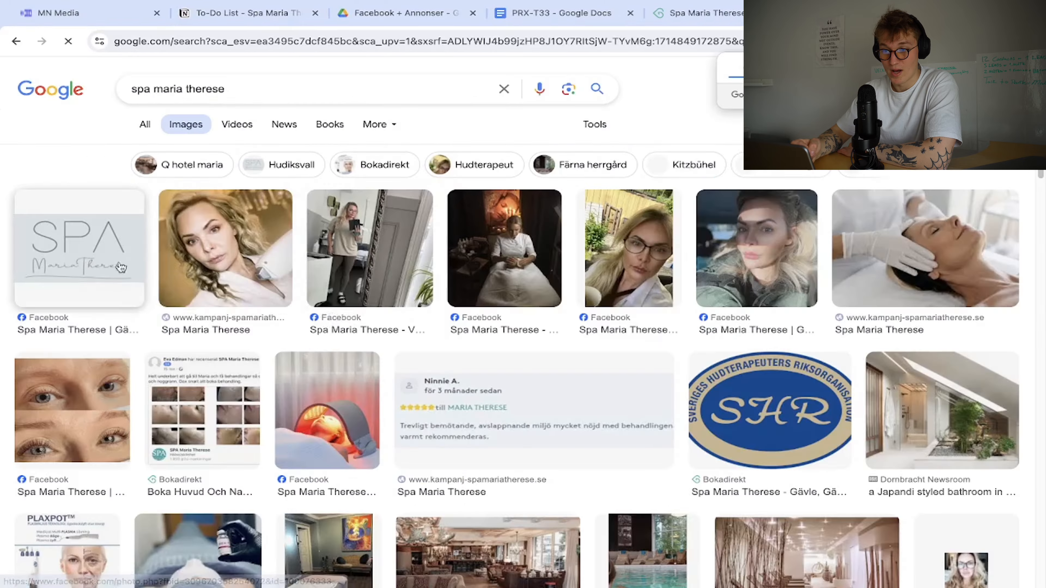
# Preview the SPA Maria Therese logo image result and visit its source Facebook page.
pyautogui.click(121, 268)
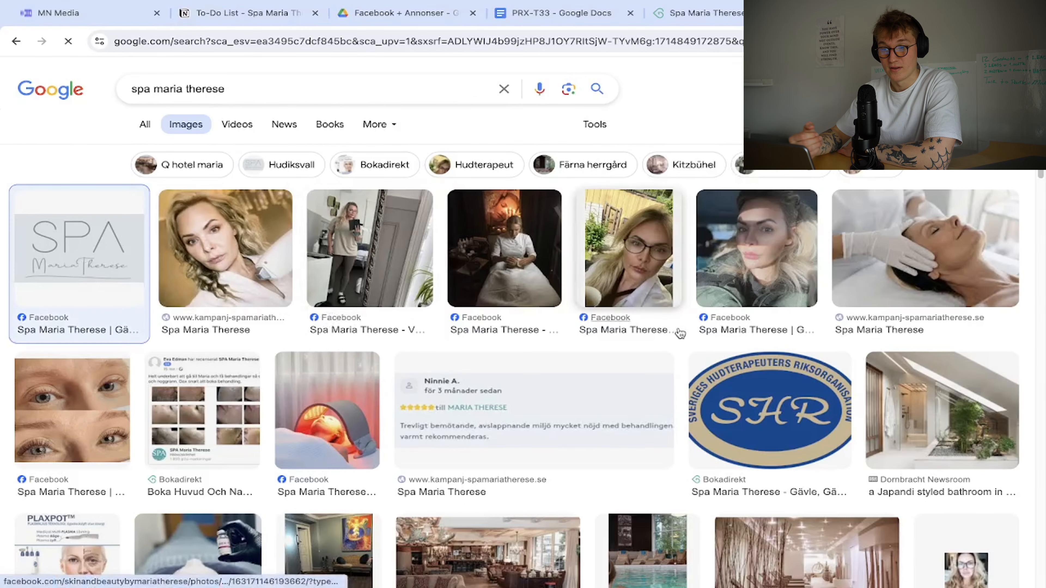
pyautogui.click(984, 202)
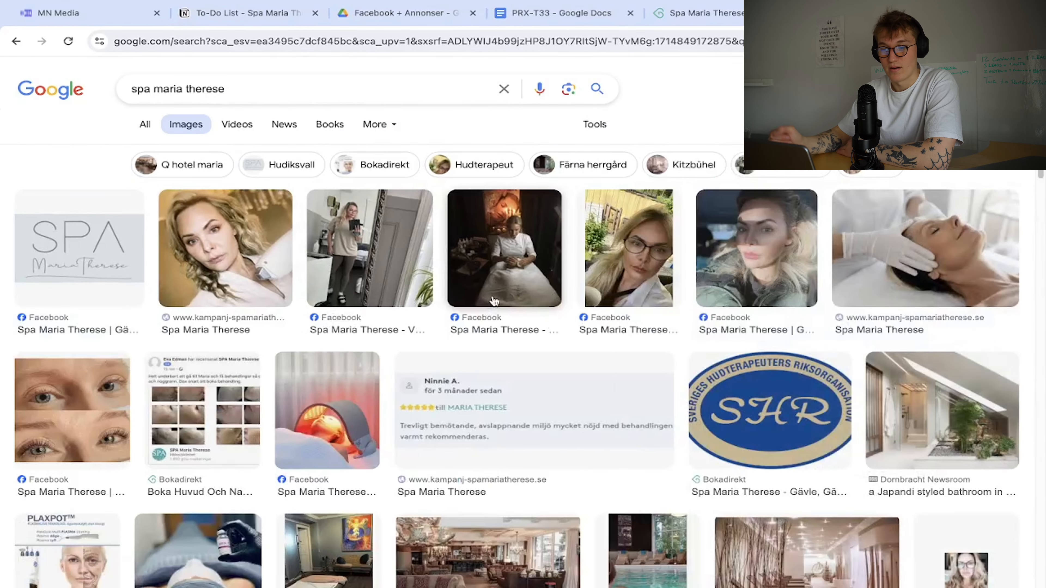
pyautogui.scroll(-10, 494, 302)
pyautogui.scroll(10, 495, 302)
pyautogui.click(119, 256)
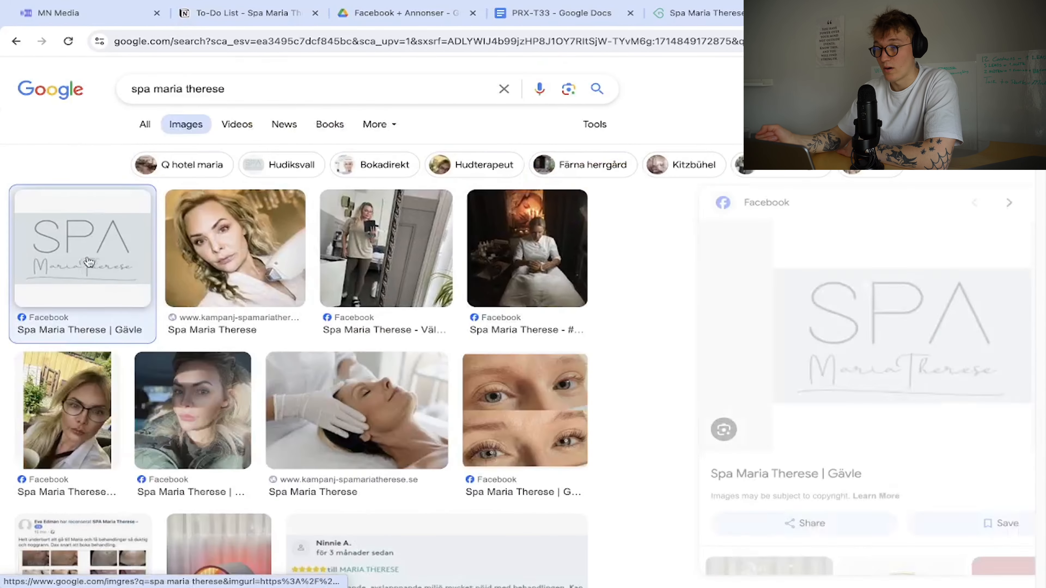
pyautogui.scroll(5, 869, 369)
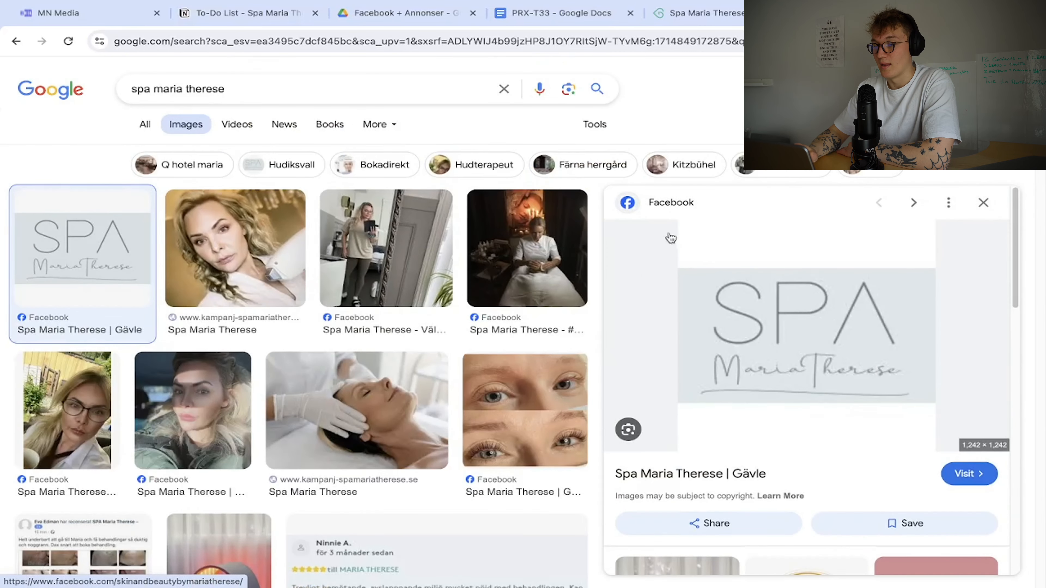
pyautogui.click(677, 245)
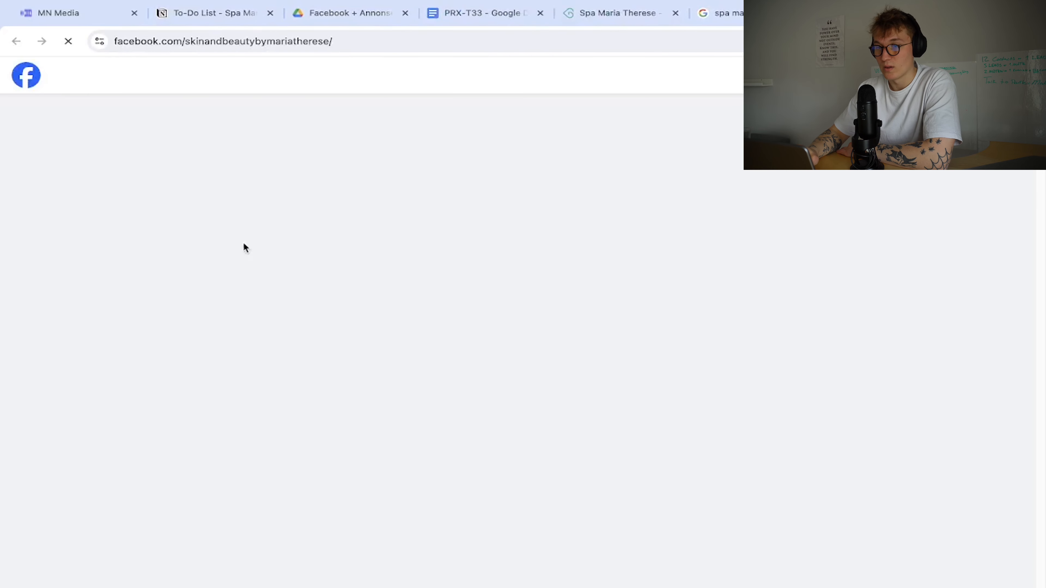
# Save the Facebook profile logo as 'Spa maria therese logga' and return to the page builder.
pyautogui.press('Escape')
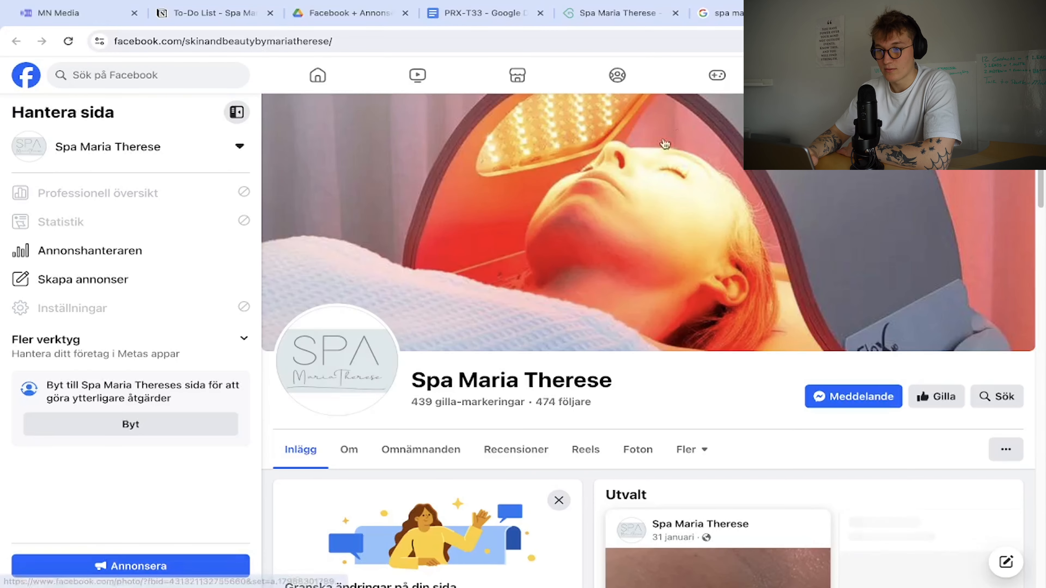
pyautogui.click(312, 381)
pyautogui.rightClick(451, 296)
pyautogui.click(497, 321)
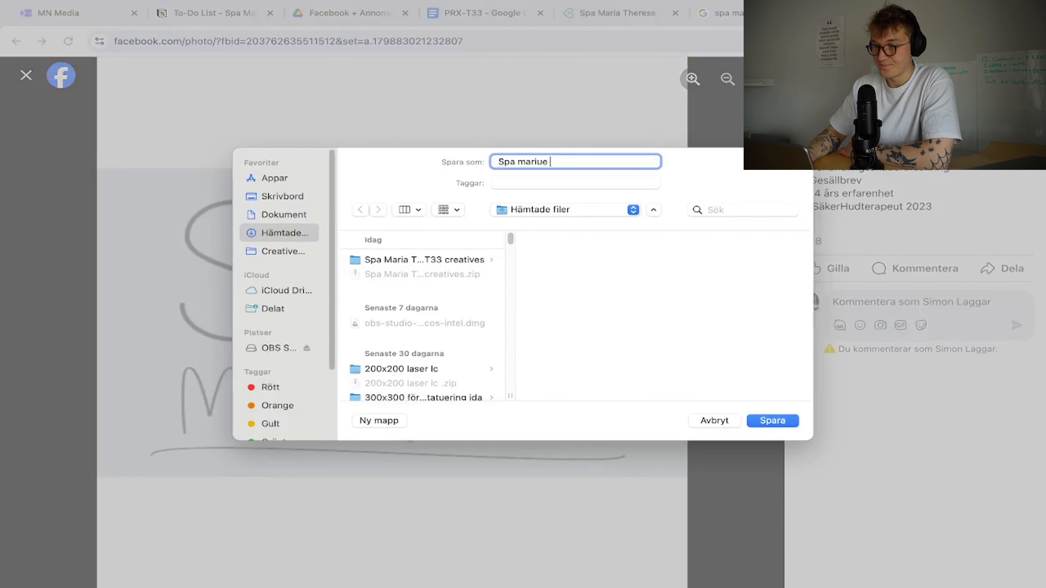
pyautogui.write('Spa maria therese l')
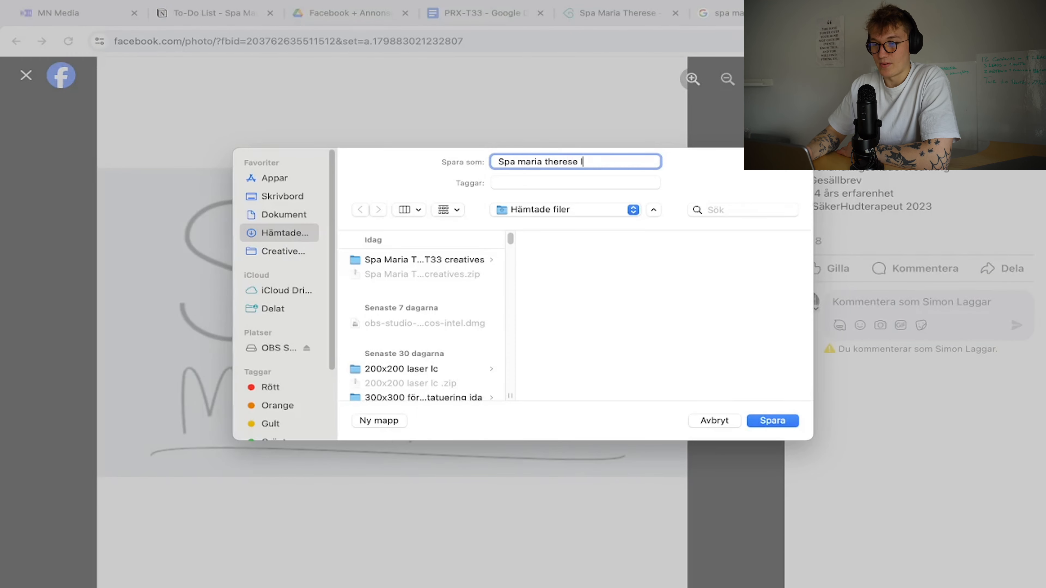
pyautogui.write('ogga')
pyautogui.press('Return')
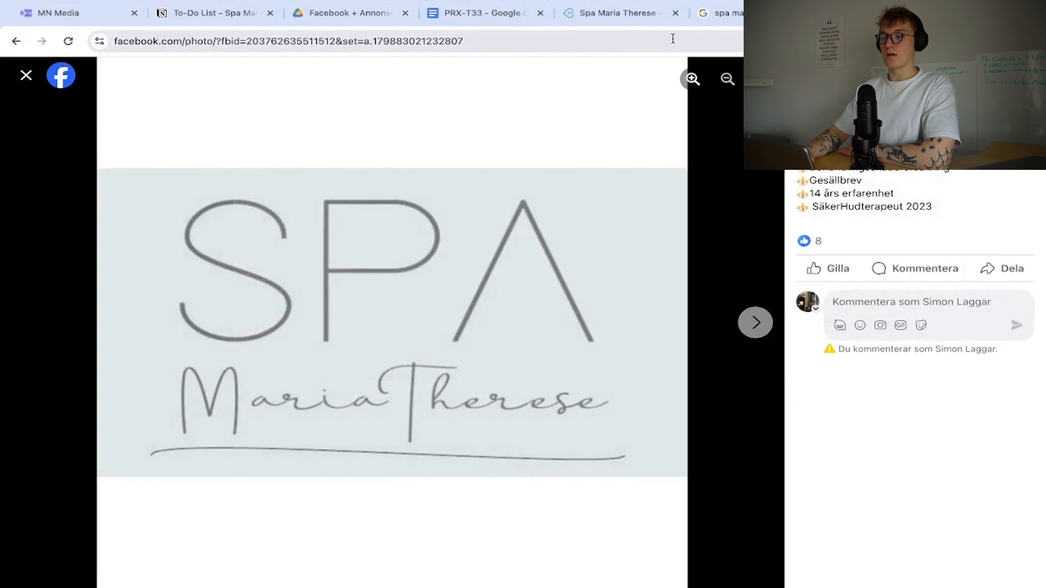
pyautogui.click(62, 13)
pyautogui.scroll(-5, 951, 380)
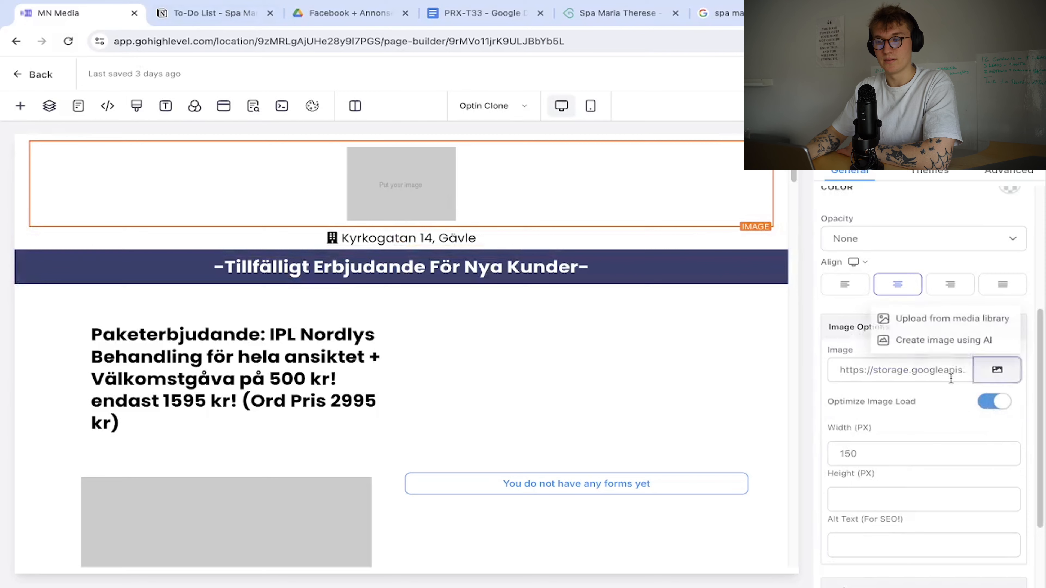
# Create a 'Spa Maria Therese' media library folder for the logo and select the Image address field.
pyautogui.click(946, 328)
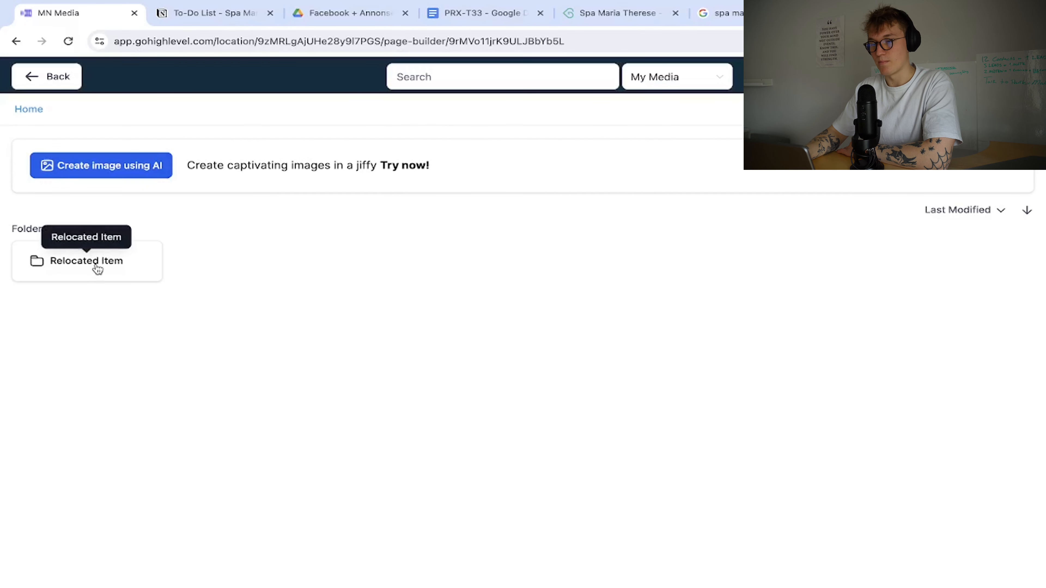
pyautogui.click(117, 262)
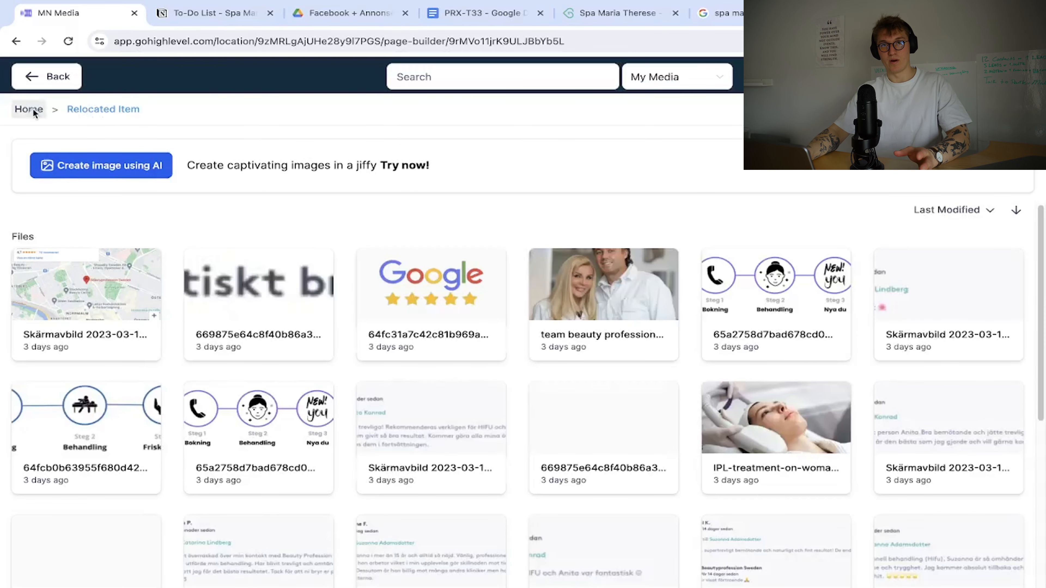
pyautogui.click(30, 109)
pyautogui.click(898, 77)
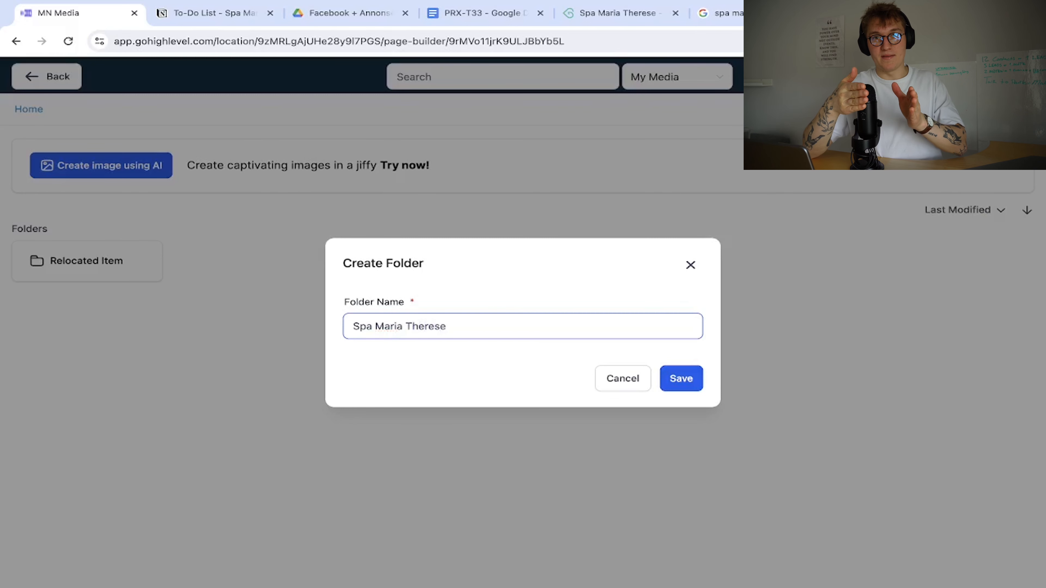
pyautogui.click(675, 380)
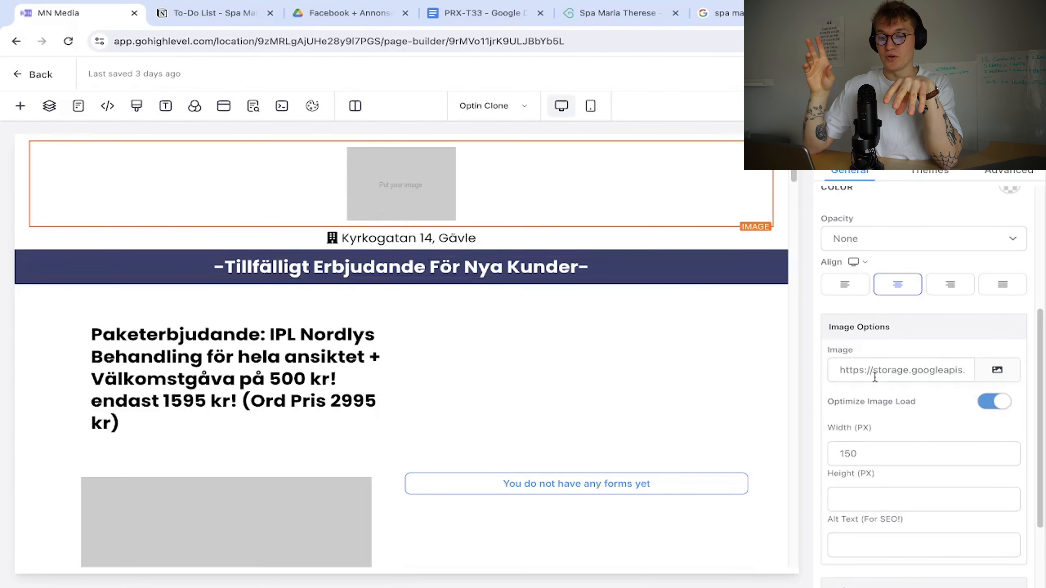
pyautogui.tripleClick(875, 377)
# Paste the logo URL into the header image and set header and footer image widths to 100 px.
pyautogui.hotkey('ctrl', 'v')
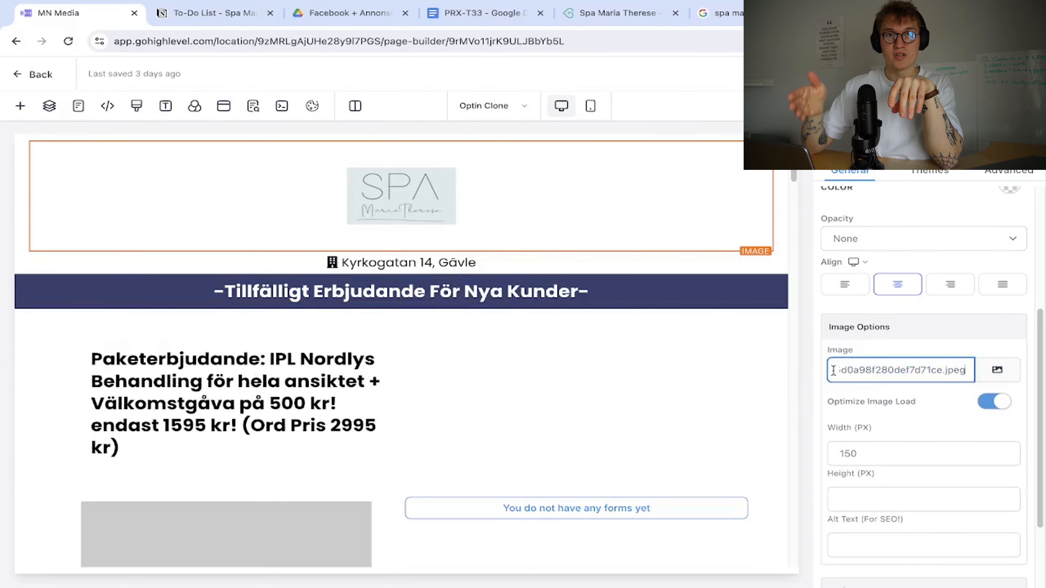
pyautogui.doubleClick(929, 446)
pyautogui.write('100')
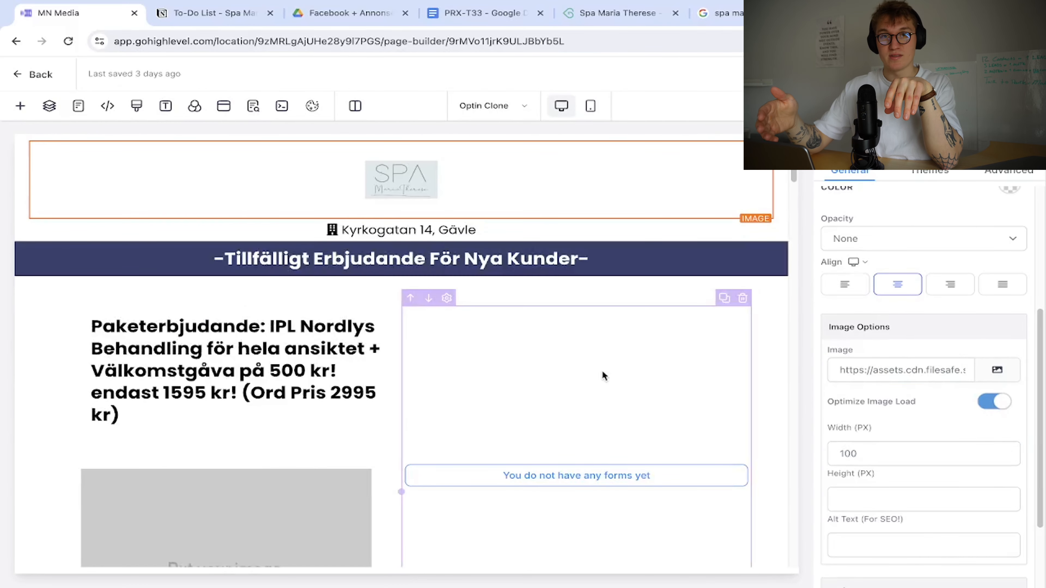
pyautogui.click(603, 372)
pyautogui.scroll(-20, 603, 371)
pyautogui.scroll(-5, 603, 375)
pyautogui.click(448, 449)
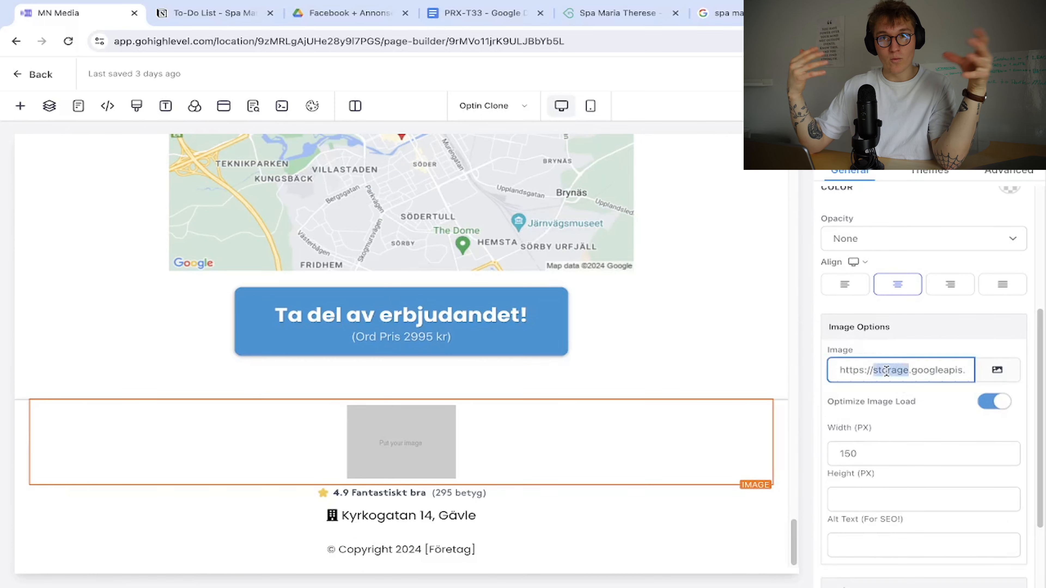
pyautogui.doubleClick(849, 453)
pyautogui.write('100')
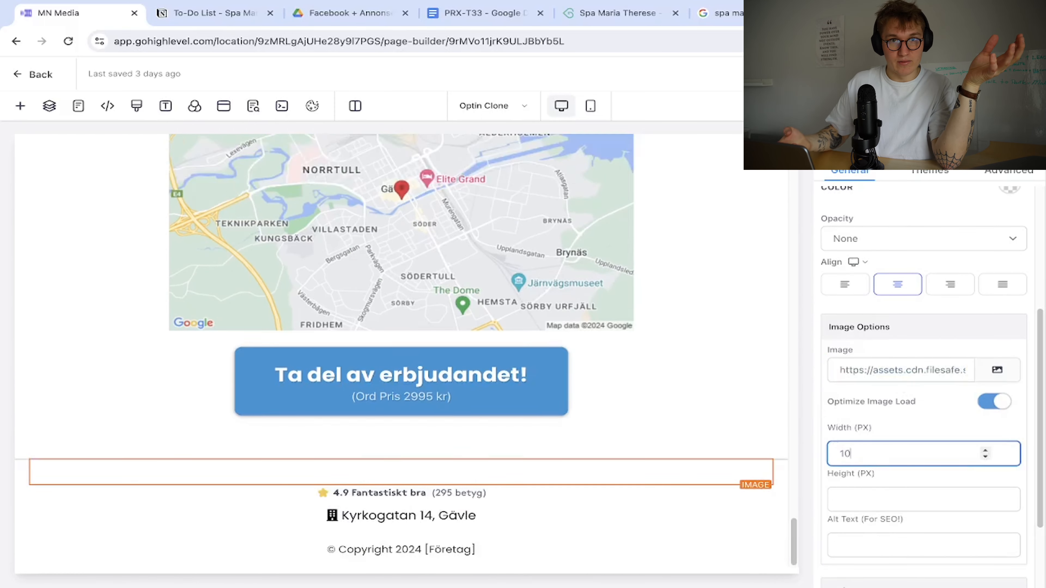
# In the mobile layout, paste the logo into the top image and set its width to 100.
pyautogui.click(658, 511)
pyautogui.click(591, 107)
pyautogui.scroll(20, 507, 335)
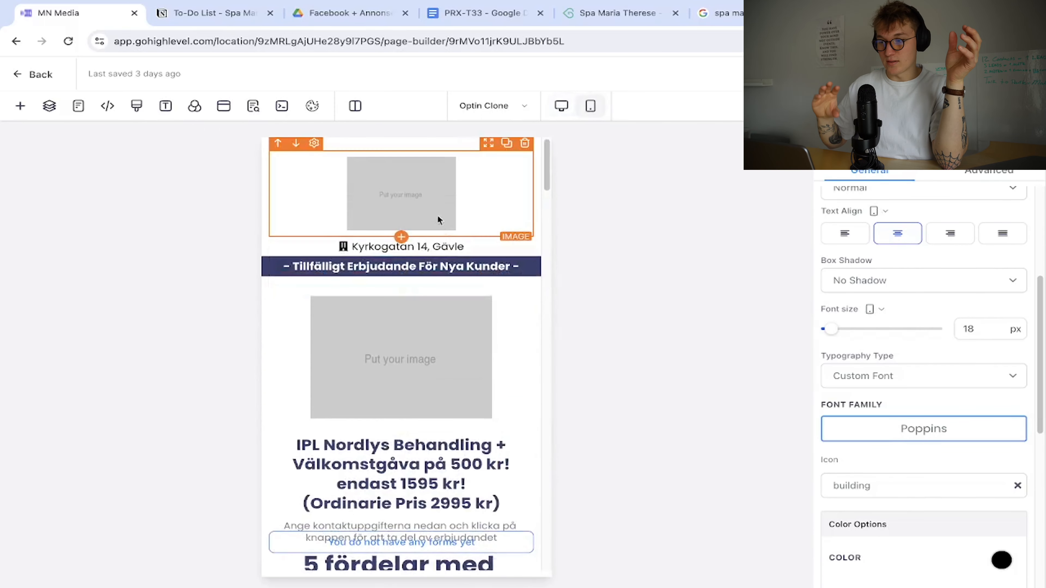
pyautogui.click(444, 224)
pyautogui.scroll(-3, 878, 322)
pyautogui.hotkey('ctrl', 'v')
pyautogui.doubleClick(849, 339)
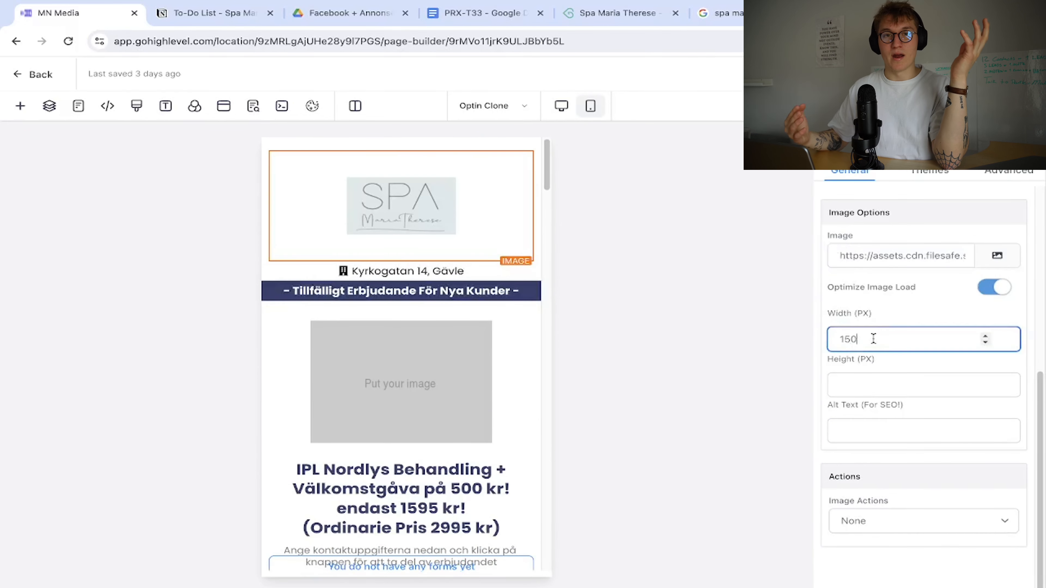
pyautogui.write('100')
# Select the footer logo, then type 'Spa Maria Therese' into the footer copyright line.
pyautogui.click(484, 353)
pyautogui.scroll(-20, 477, 348)
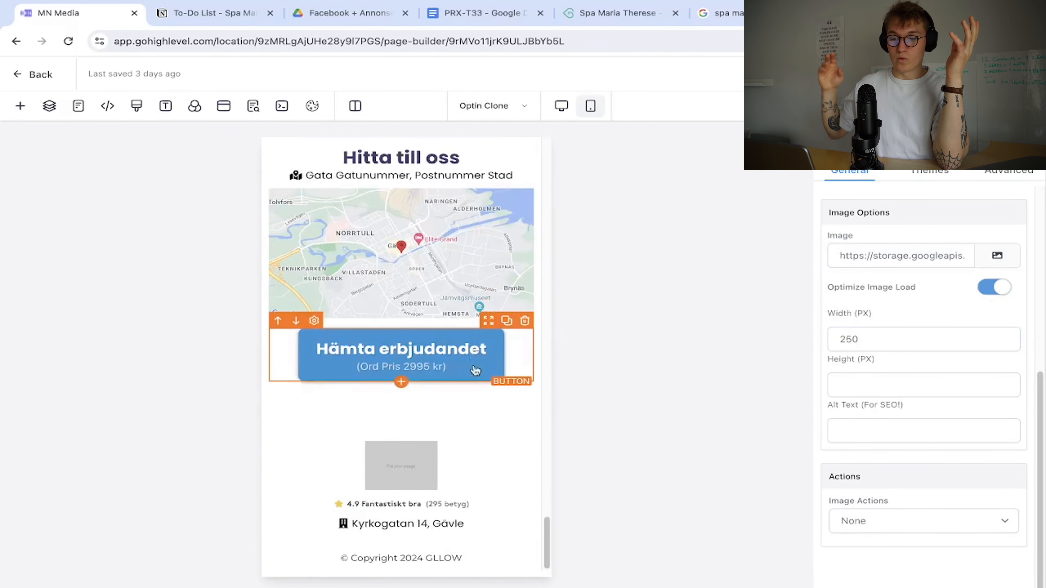
pyautogui.click(442, 484)
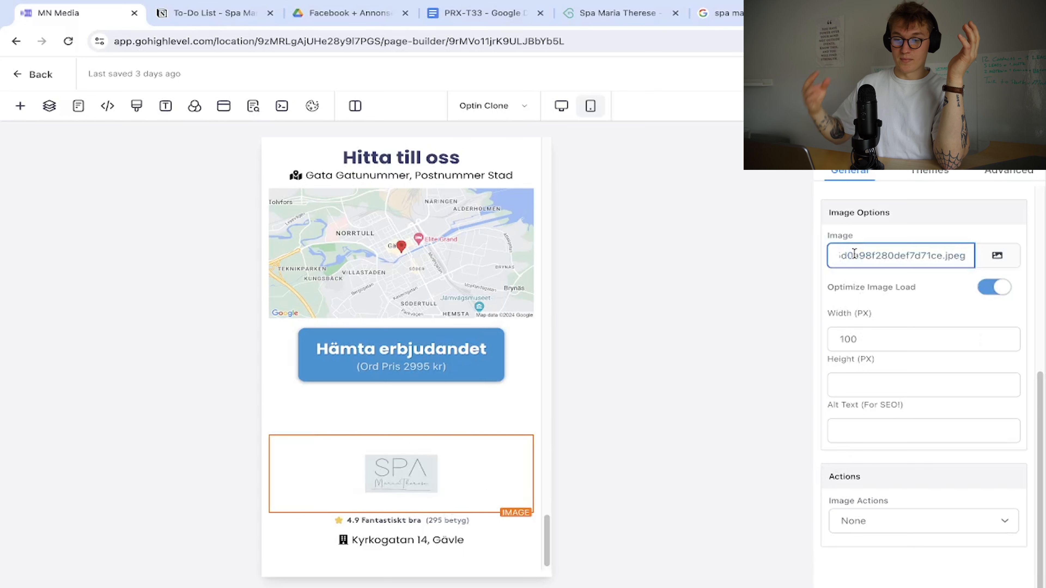
pyautogui.click(420, 430)
pyautogui.scroll(-1, 433, 453)
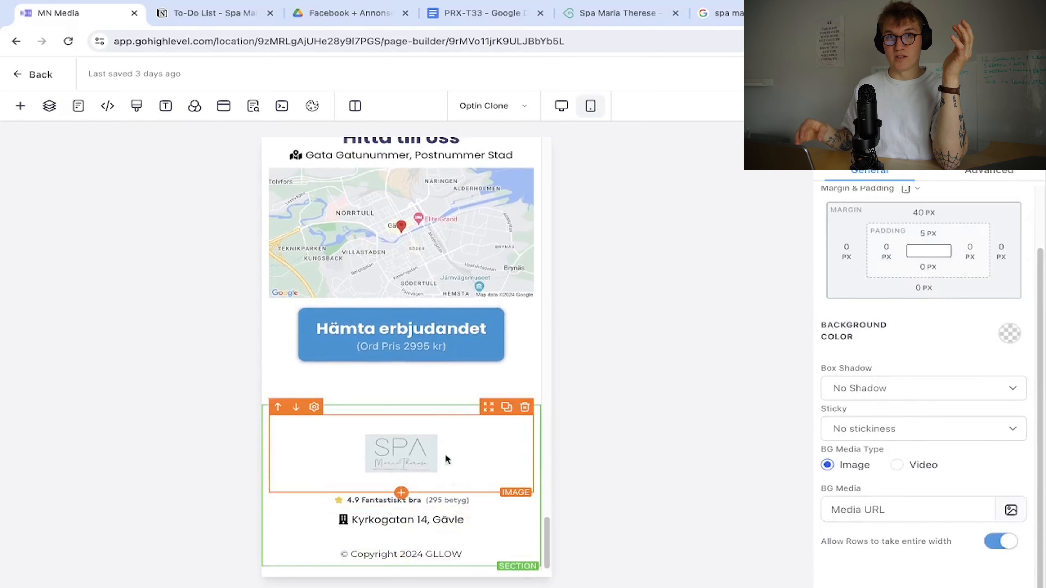
pyautogui.click(420, 556)
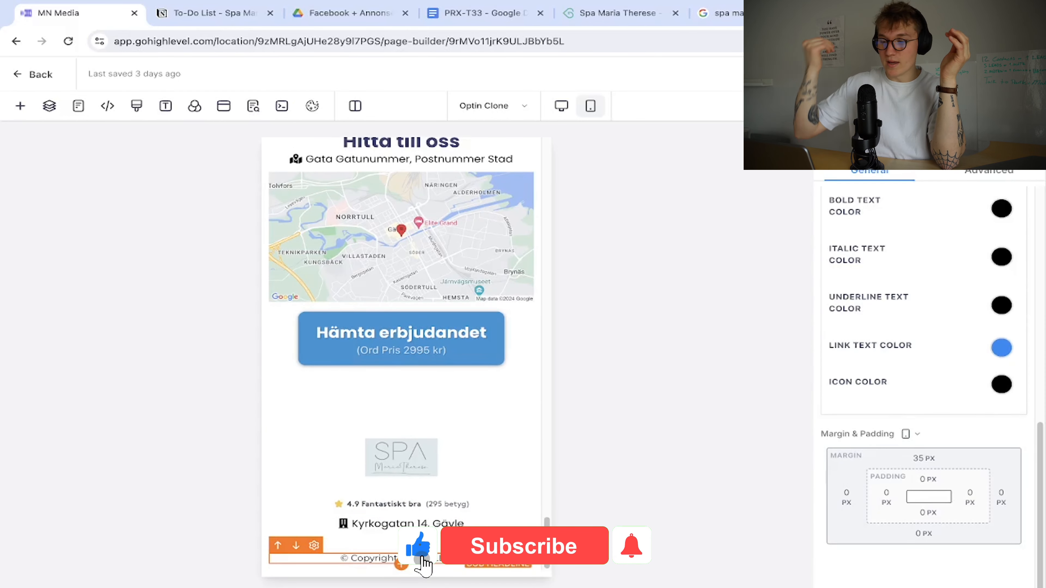
pyautogui.write('Spa Maria Therese')
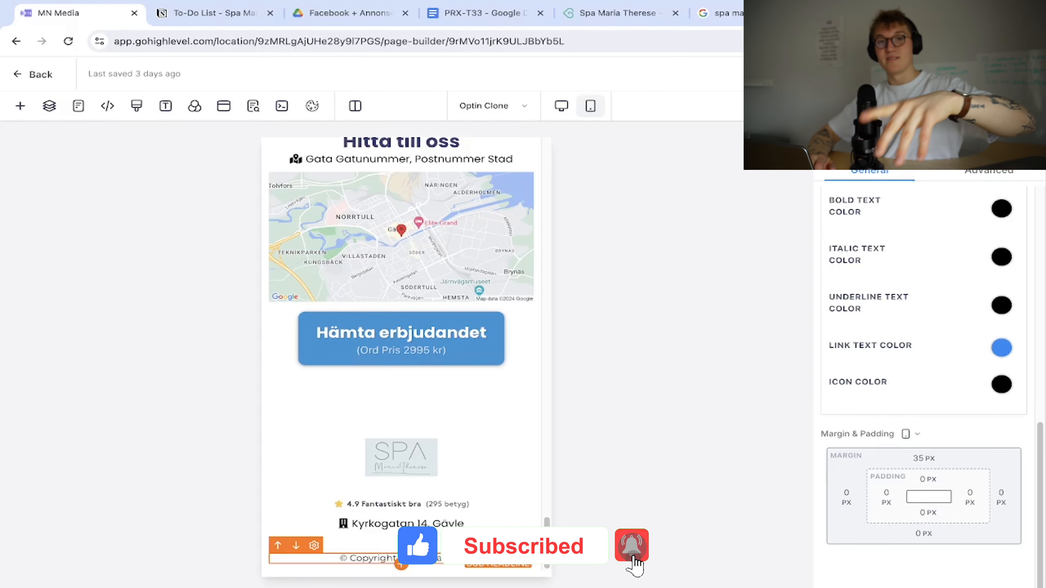
pyautogui.scroll(-1, 421, 556)
pyautogui.click(465, 540)
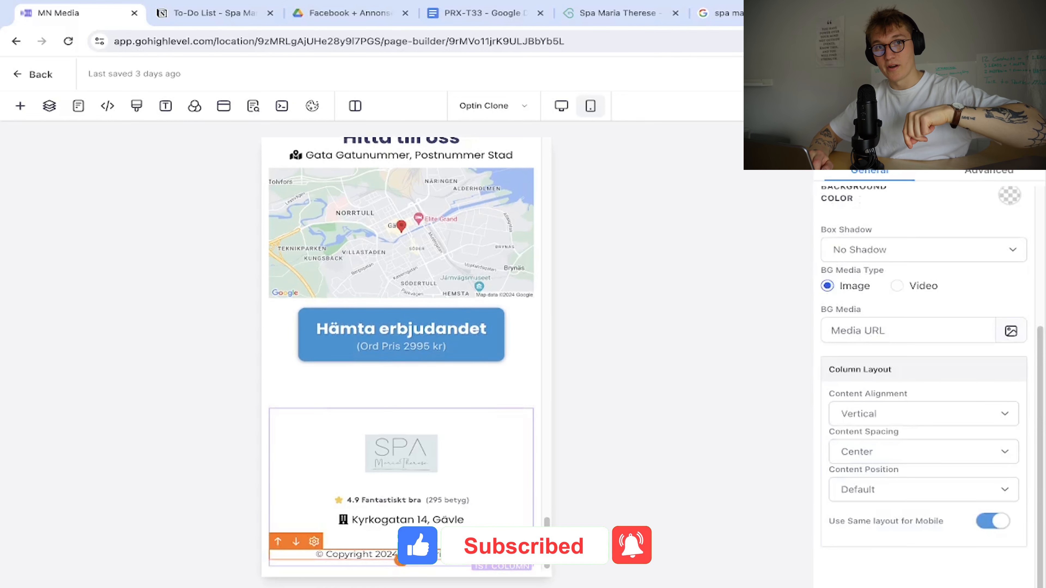
pyautogui.click(562, 106)
pyautogui.click(495, 548)
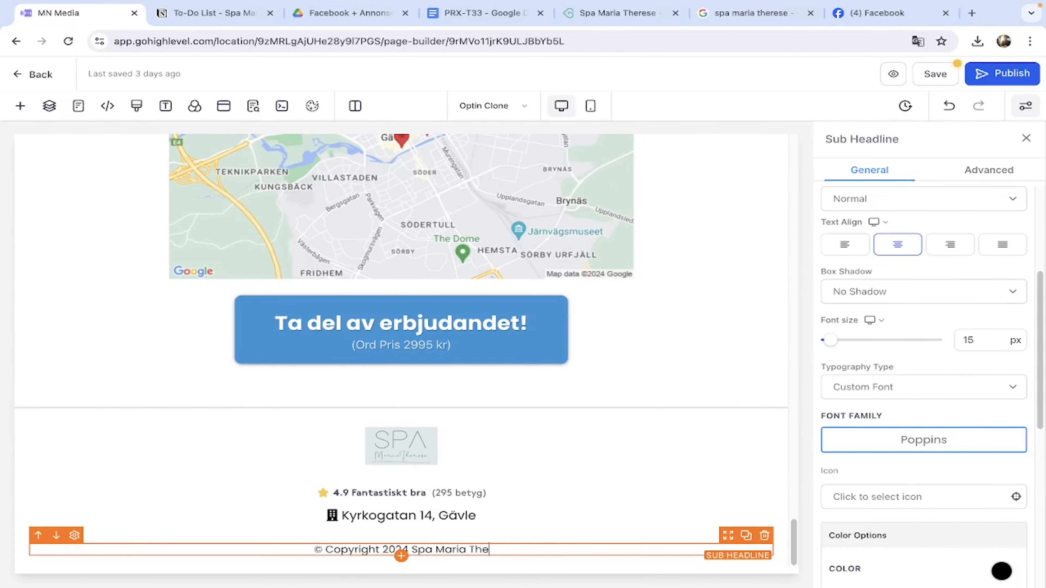
# Finish 'Spa Maria Therese' in the copyright, copy the booking page rating, and delete the old 4.9 line.
pyautogui.write('rese')
pyautogui.click(509, 425)
pyautogui.click(637, 15)
pyautogui.moveTo(115, 212); pyautogui.dragTo(317, 219)
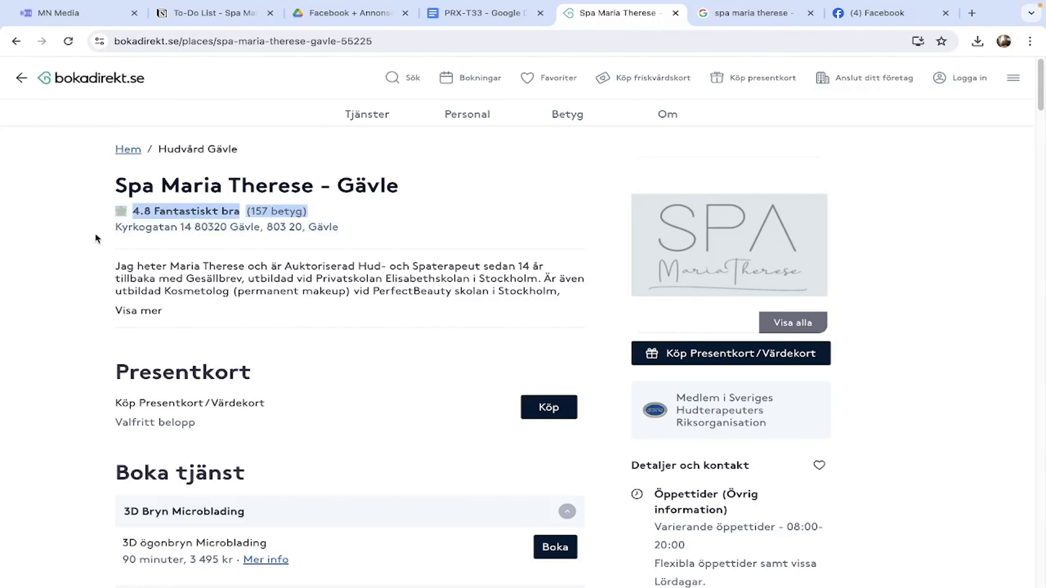
pyautogui.click(58, 13)
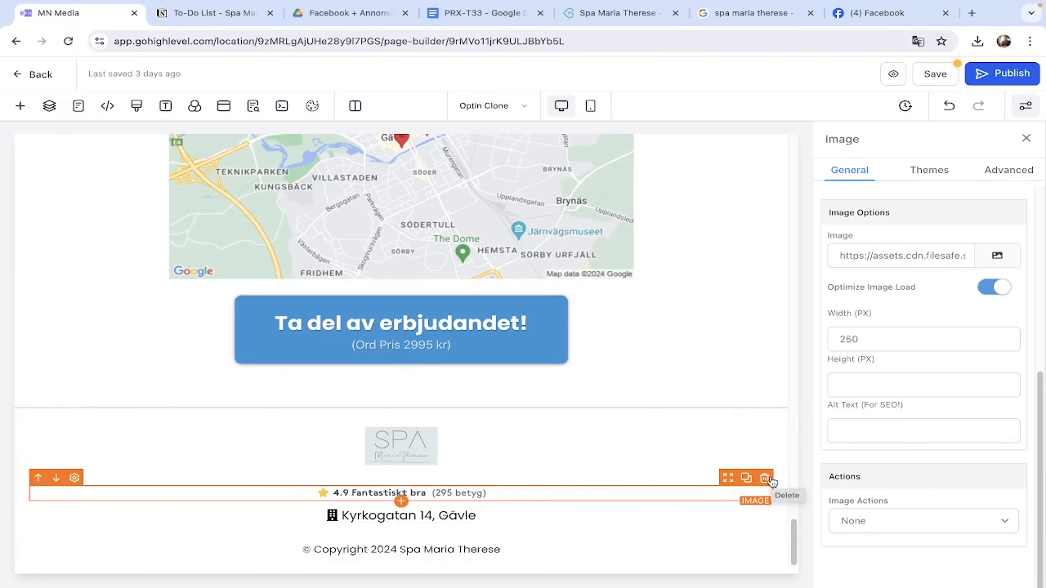
pyautogui.click(769, 480)
# Duplicate the copyright line below the logo and start typing '4,8 Fantastisk' into it.
pyautogui.click(401, 501)
pyautogui.click(256, 262)
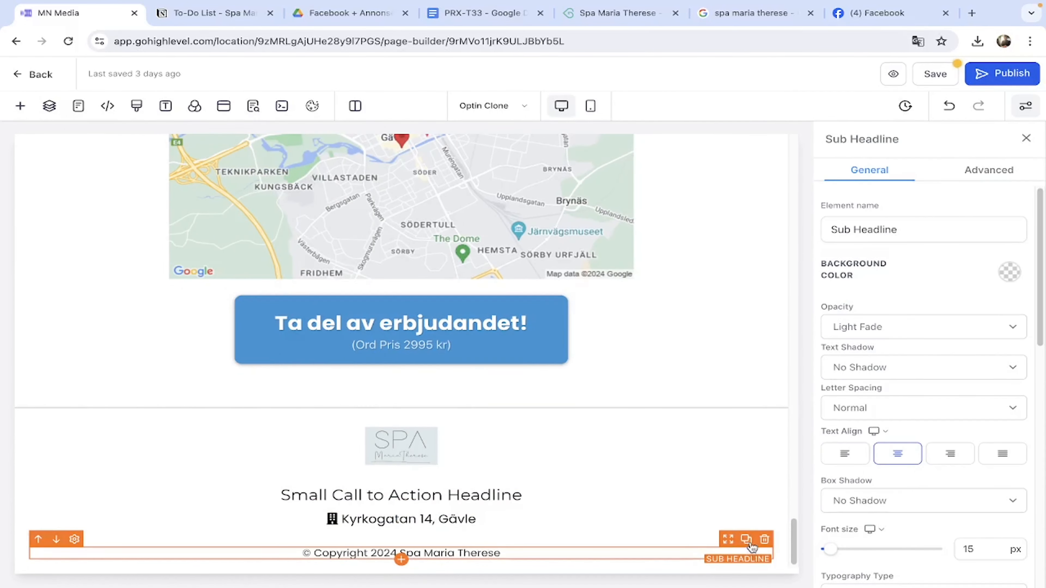
pyautogui.click(748, 541)
pyautogui.moveTo(728, 505); pyautogui.dragTo(659, 421)
pyautogui.click(764, 475)
pyautogui.click(584, 416)
pyautogui.moveTo(728, 404); pyautogui.dragTo(510, 492)
pyautogui.tripleClick(511, 499)
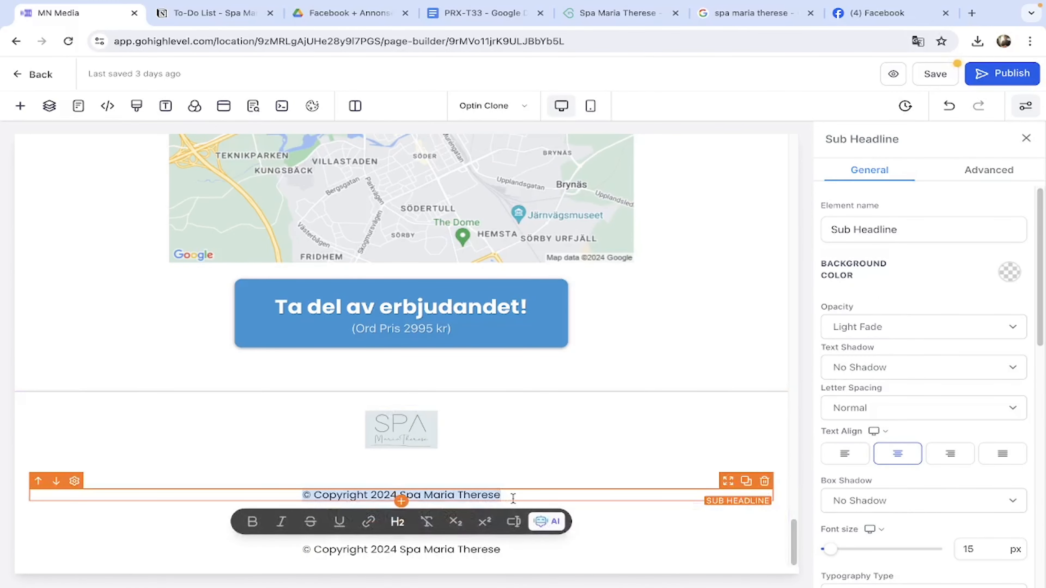
pyautogui.write('4,8 Fantas')
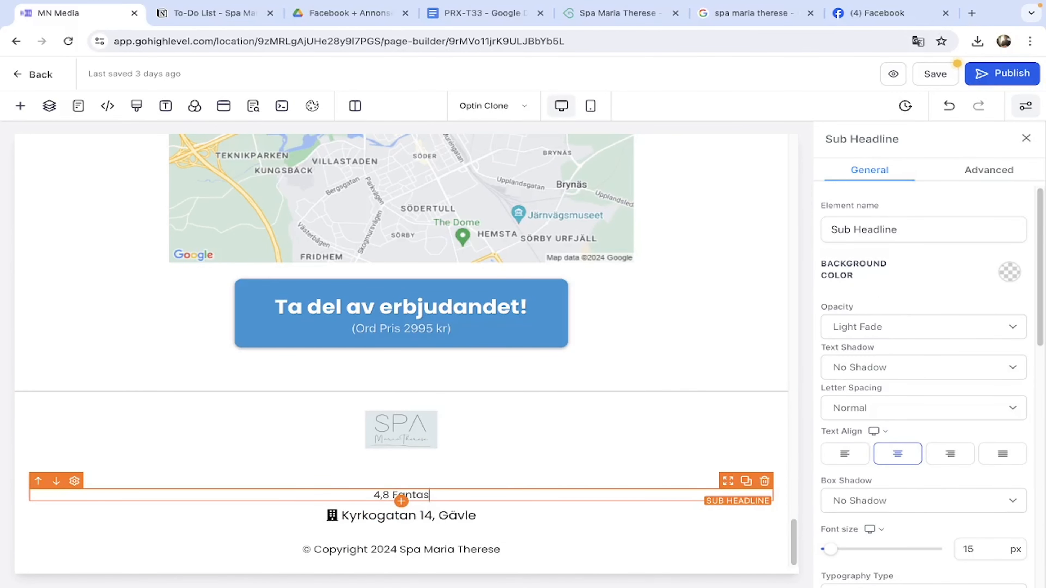
pyautogui.write('tisk')
# Paste '4.8 Fantastiskt bra (157 betyg)' into the new line and bold '4.8 Fantastiskt bra'.
pyautogui.click(609, 18)
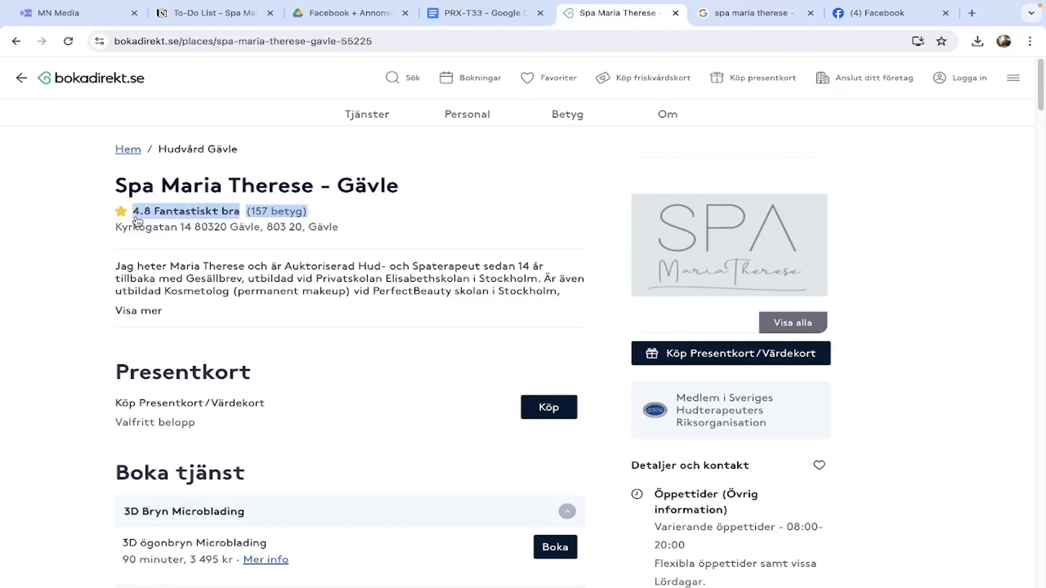
pyautogui.click(99, 11)
pyautogui.tripleClick(455, 496)
pyautogui.write('4.8 Fantastiskt bra(157 betyg)')
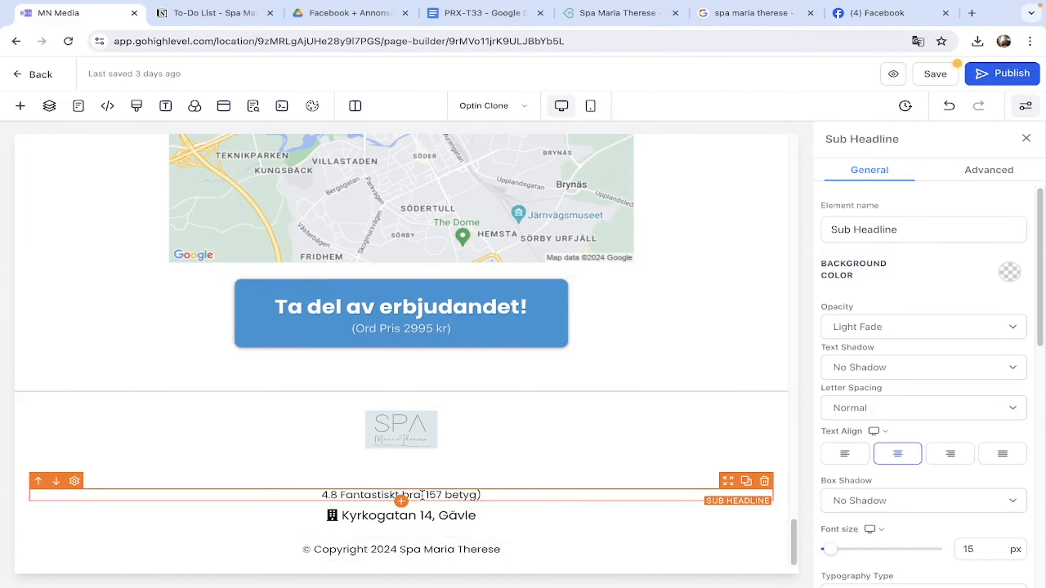
pyautogui.click(618, 13)
pyautogui.click(82, 17)
pyautogui.moveTo(318, 496); pyautogui.dragTo(420, 496)
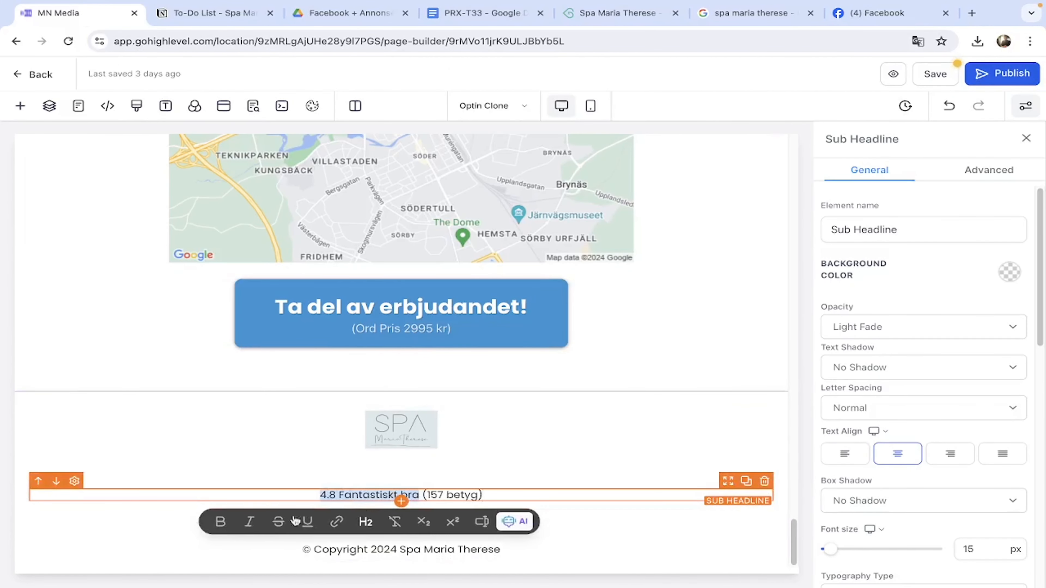
pyautogui.click(220, 522)
pyautogui.click(247, 496)
pyautogui.scroll(-8, 927, 413)
pyautogui.click(906, 338)
# Add a star icon to the rating line and colour it with the gold custom colour #FFD700.
pyautogui.write('star')
pyautogui.click(836, 403)
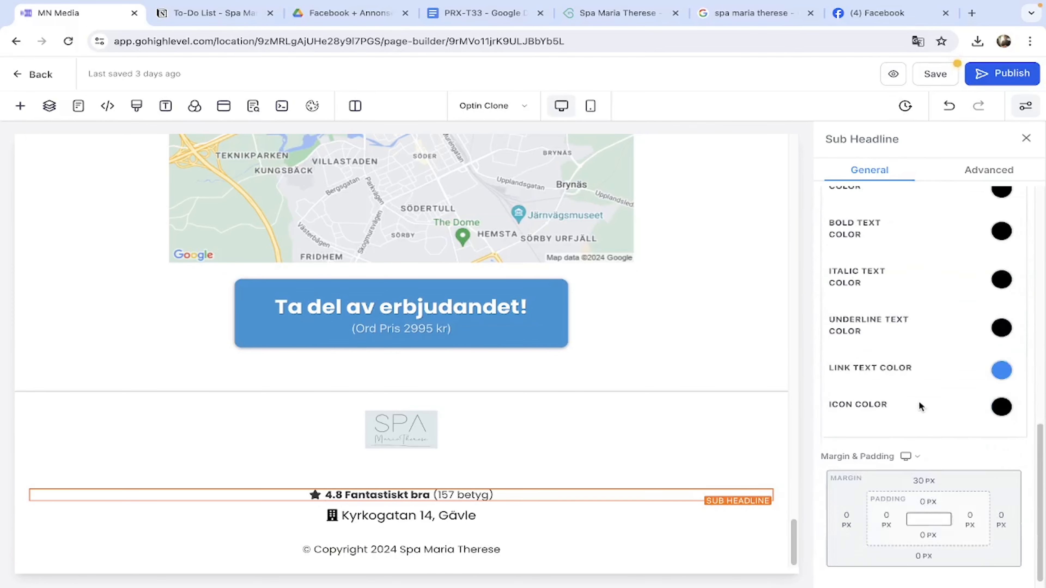
pyautogui.click(972, 13)
pyautogui.write('gold color html')
pyautogui.press('Return')
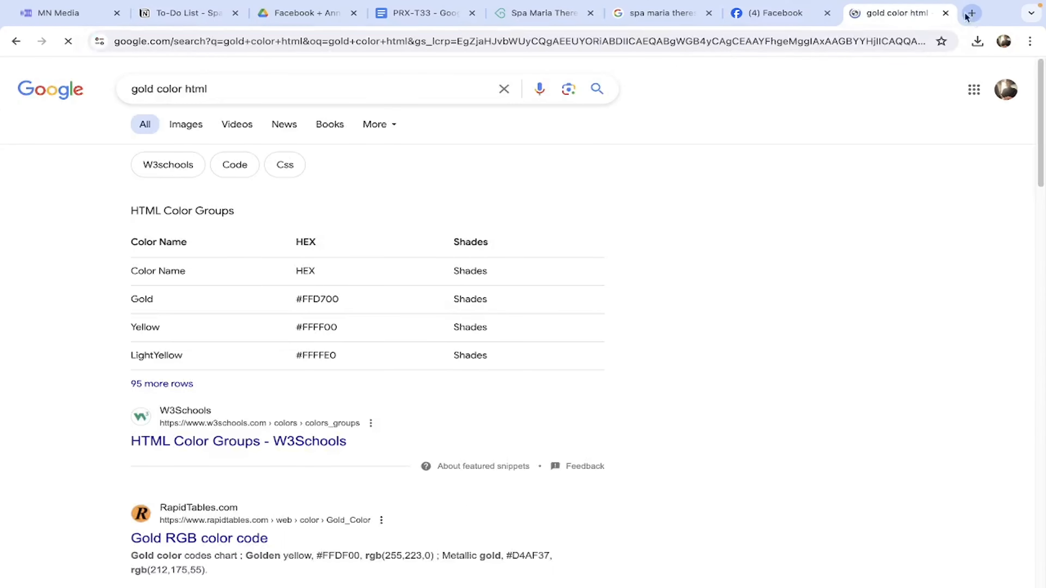
pyautogui.moveTo(296, 299); pyautogui.dragTo(351, 300)
pyautogui.click(59, 13)
pyautogui.scroll(5, 933, 407)
pyautogui.scroll(-5, 933, 408)
pyautogui.click(1002, 418)
pyautogui.scroll(-3, 890, 520)
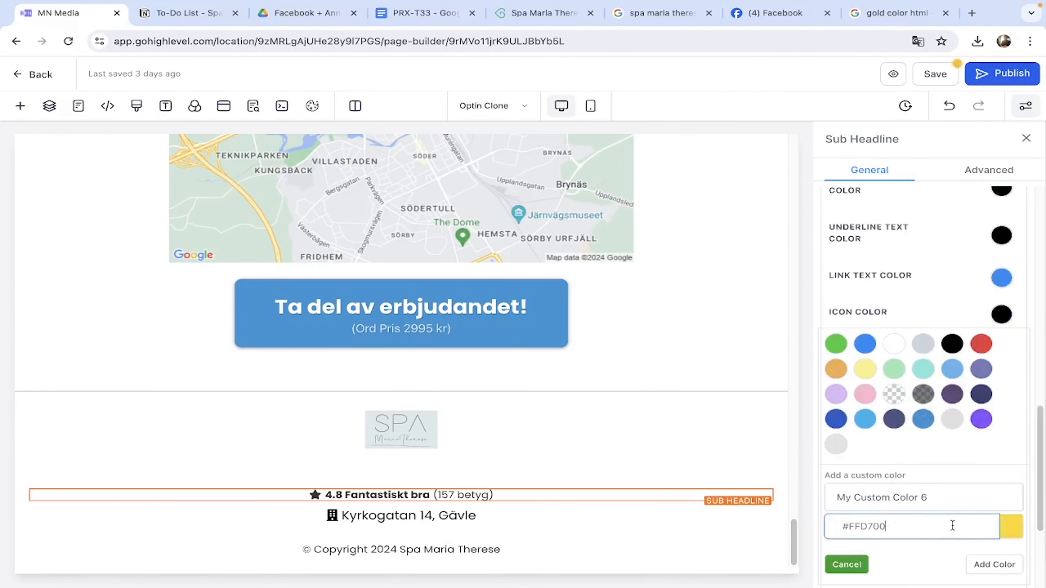
pyautogui.click(995, 565)
# In the mobile layout, move the rating line above the address and paste the bold rating text.
pyautogui.click(430, 439)
pyautogui.click(446, 495)
pyautogui.tripleClick(535, 495)
pyautogui.press('super+c')
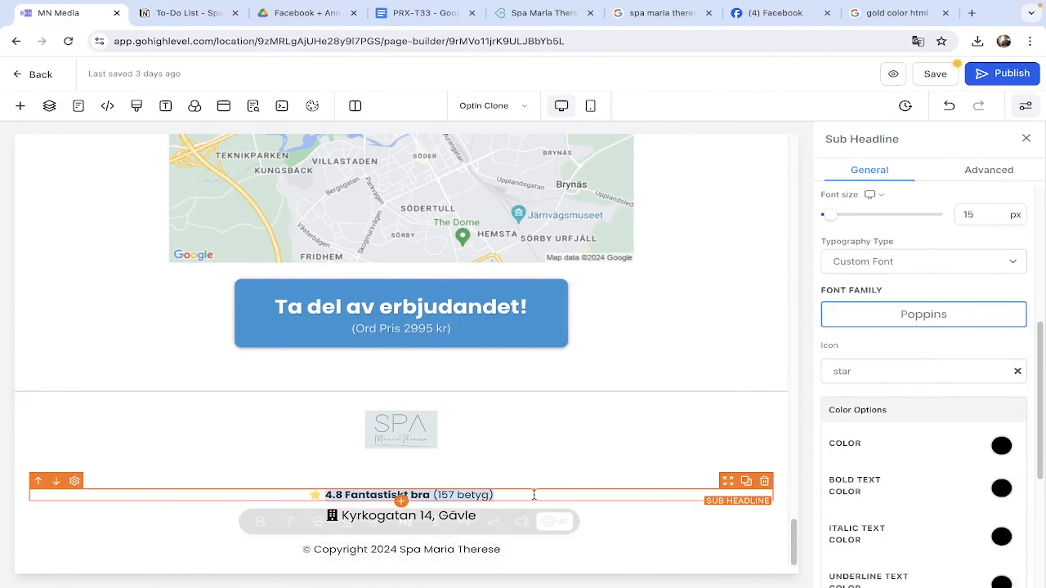
pyautogui.click(536, 475)
pyautogui.scroll(20, 536, 475)
pyautogui.scroll(-10, 495, 222)
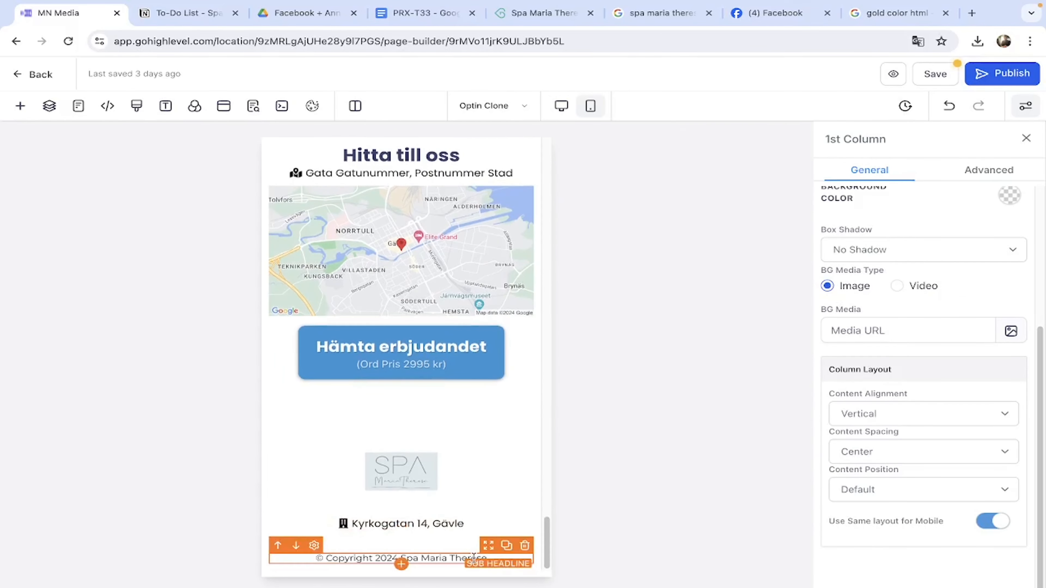
pyautogui.click(490, 554)
pyautogui.moveTo(489, 549); pyautogui.dragTo(424, 540)
pyautogui.tripleClick(425, 540)
pyautogui.press('super+v')
pyautogui.click(304, 564)
pyautogui.click(322, 537)
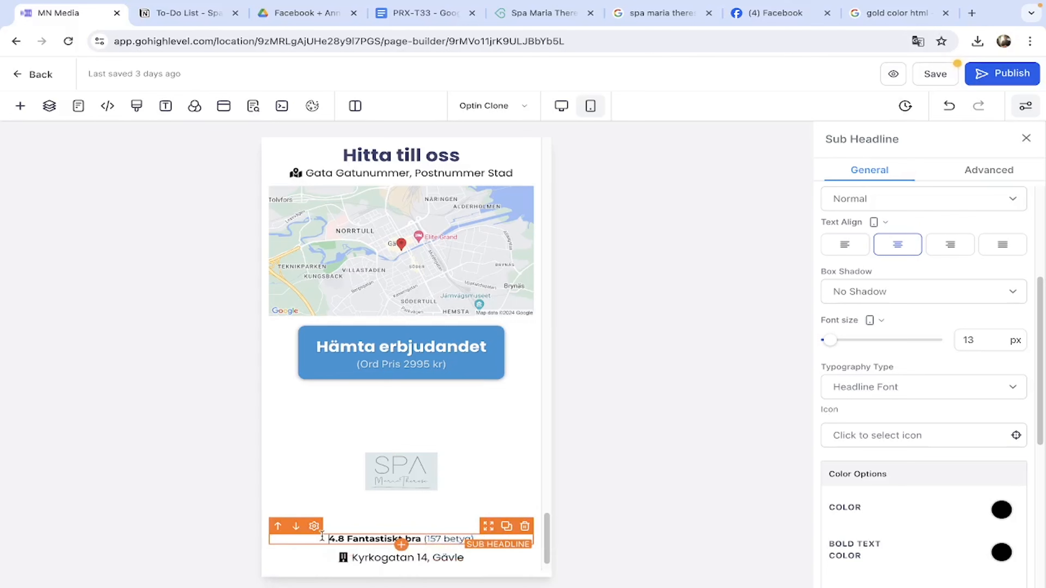
# Give the mobile rating line a yellow star icon, then return to the desktop layout.
pyautogui.scroll(-5, 989, 505)
pyautogui.click(1000, 508)
pyautogui.scroll(-5, 980, 491)
pyautogui.click(869, 438)
pyautogui.scroll(10, 905, 455)
pyautogui.click(877, 431)
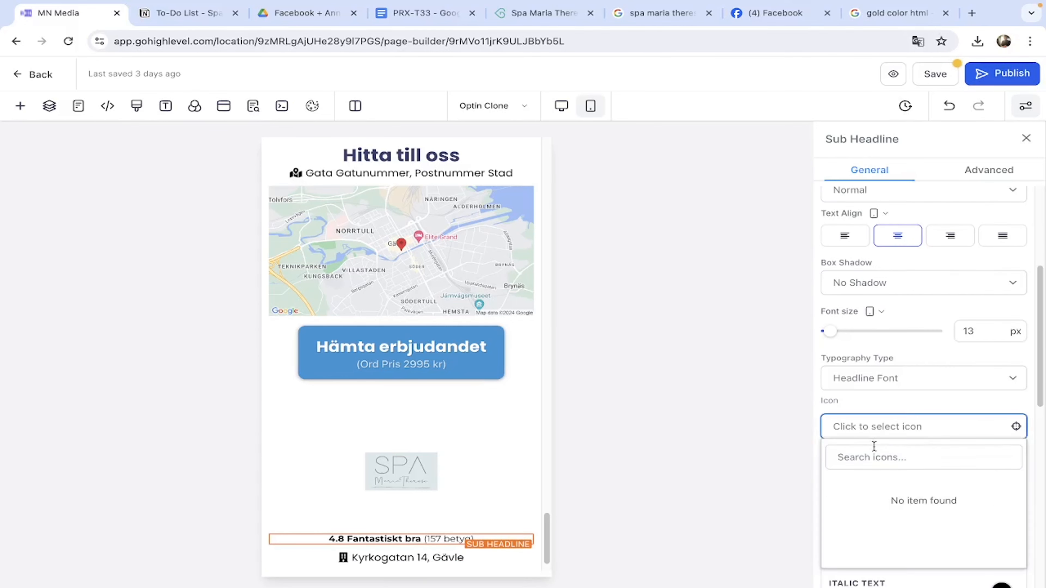
pyautogui.click(874, 449)
pyautogui.write('start')
pyautogui.click(836, 499)
pyautogui.click(425, 484)
pyautogui.scroll(-1, 425, 484)
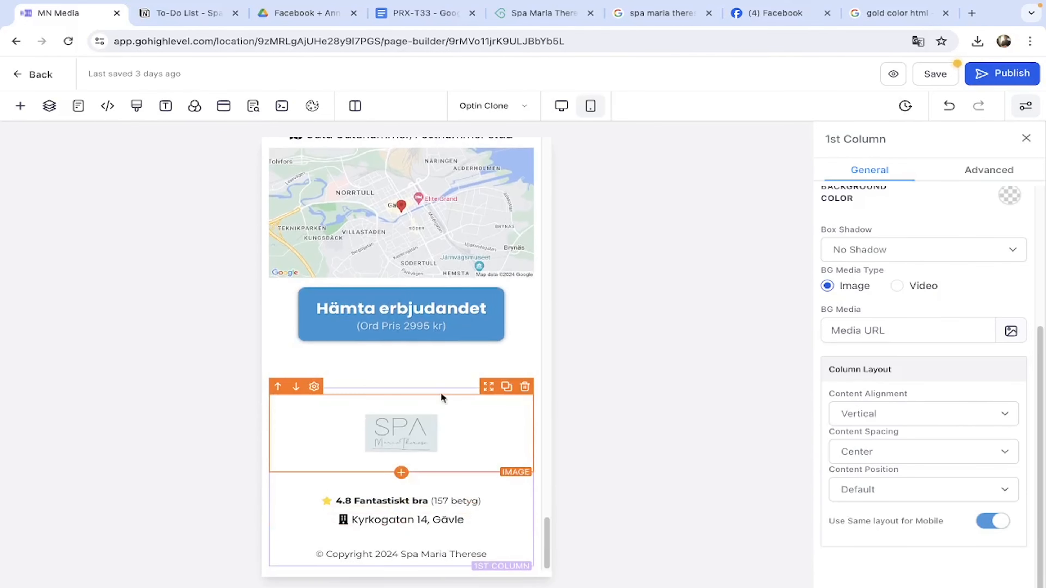
pyautogui.click(447, 445)
pyautogui.click(562, 105)
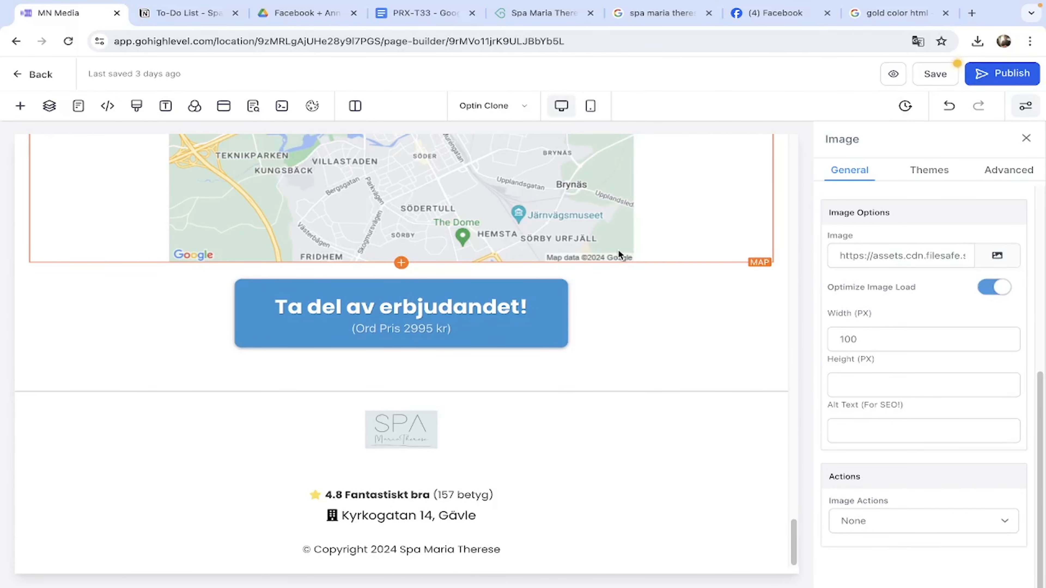
# Set the desktop lead form placeholder to the Landningssida 1 Dator form.
pyautogui.scroll(15, 408, 323)
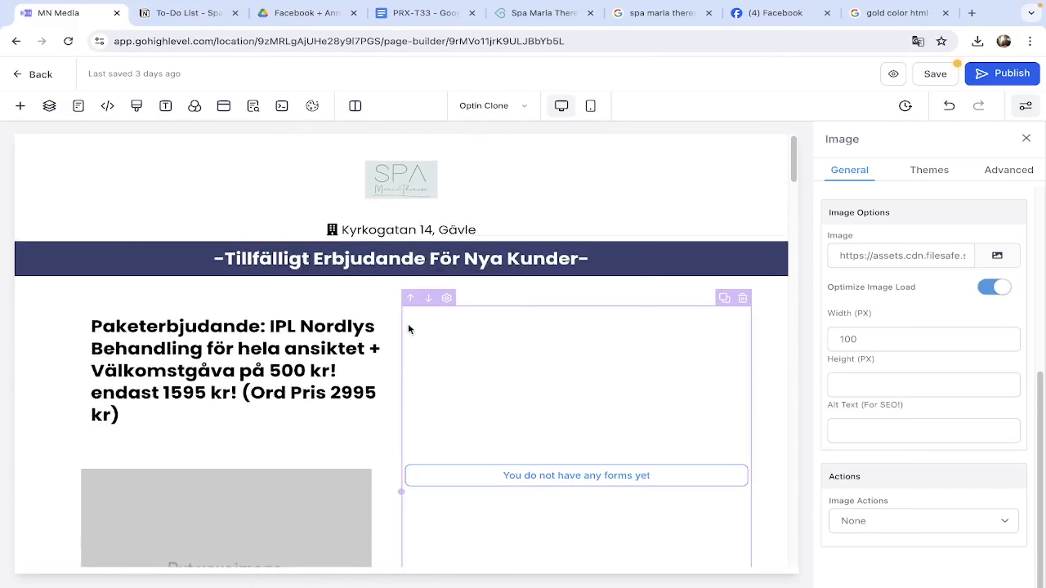
pyautogui.scroll(-1, 321, 317)
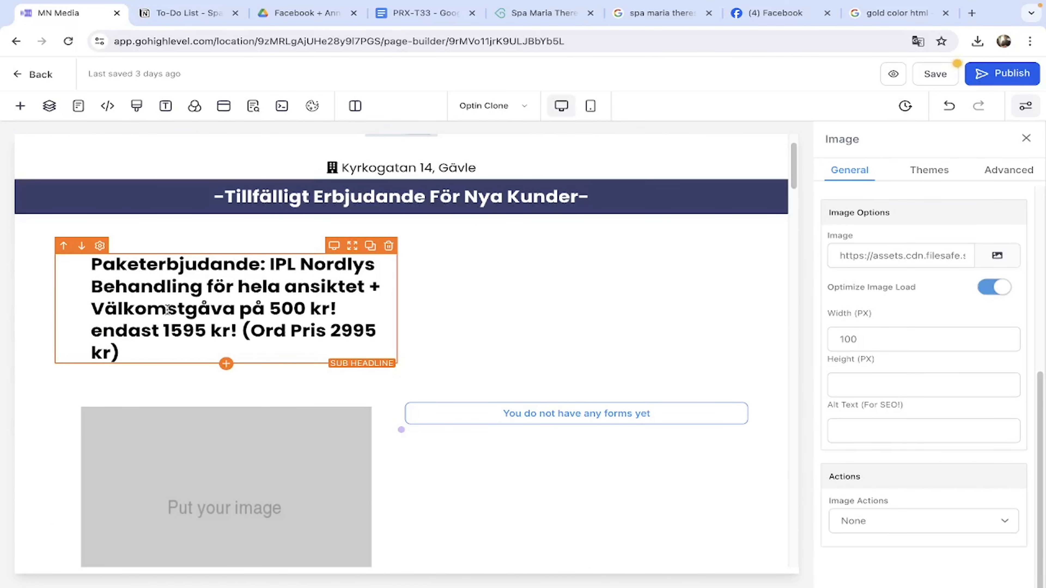
pyautogui.click(577, 413)
pyautogui.click(923, 444)
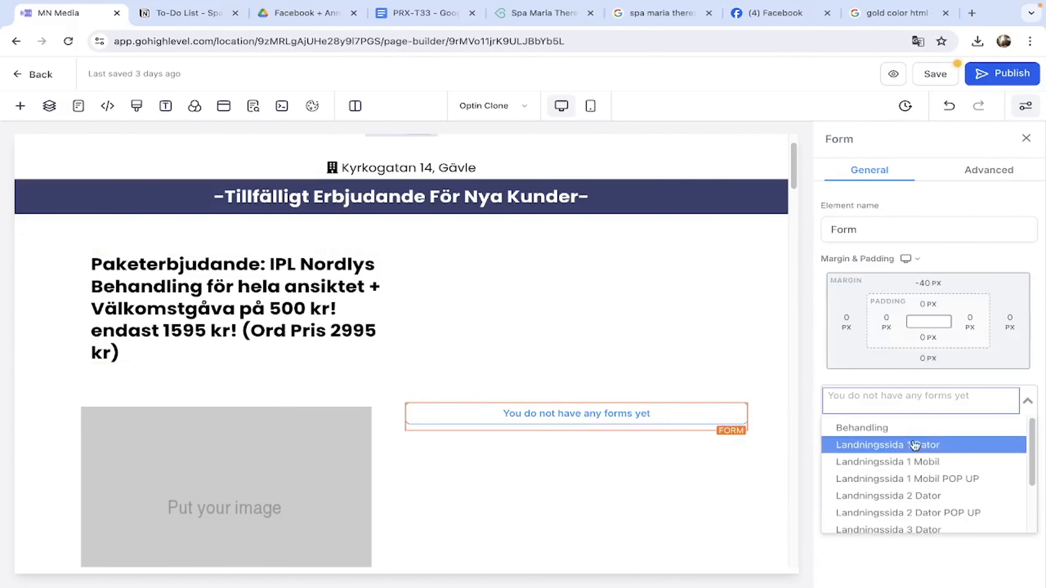
pyautogui.scroll(-5, 909, 487)
pyautogui.scroll(3, 906, 453)
pyautogui.click(877, 442)
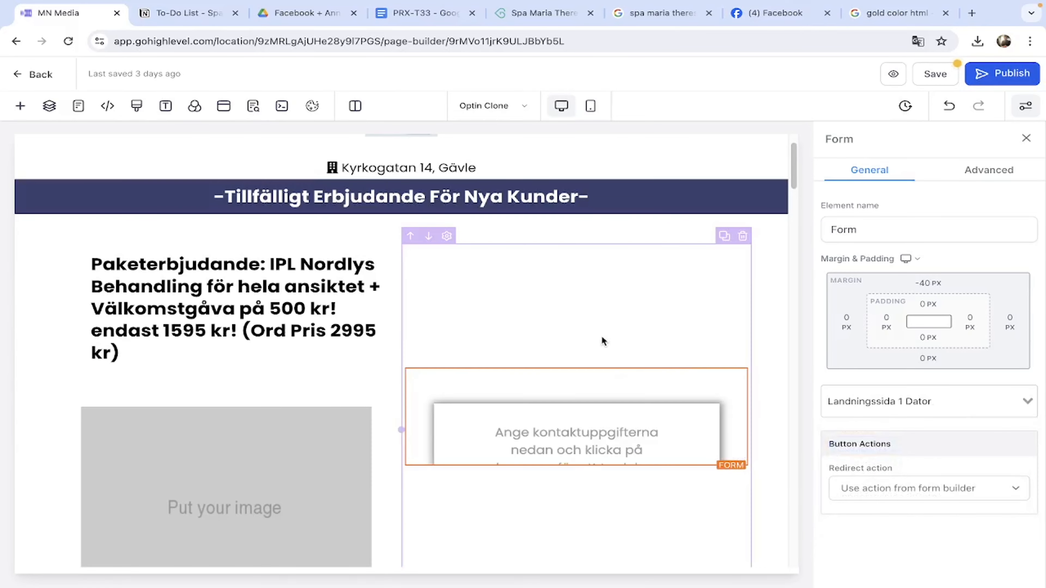
pyautogui.click(227, 271)
# In the mobile layout, set the form to Landningssida 1 Mobil, then return to desktop.
pyautogui.scroll(-8, 228, 270)
pyautogui.scroll(-6, 227, 270)
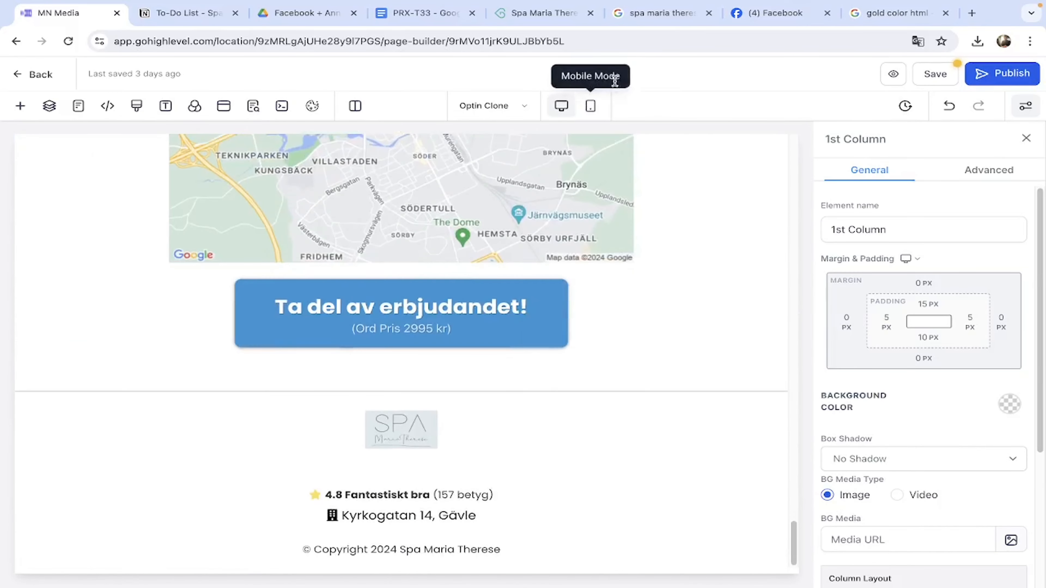
pyautogui.click(590, 106)
pyautogui.scroll(-3, 488, 319)
pyautogui.click(488, 318)
pyautogui.click(925, 399)
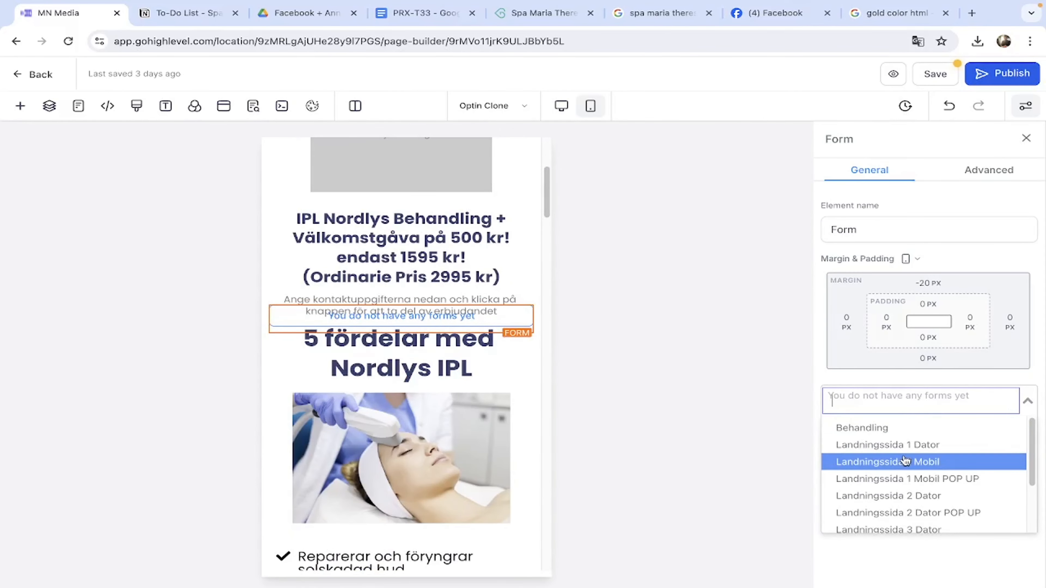
pyautogui.click(930, 462)
pyautogui.scroll(5, 453, 358)
pyautogui.click(561, 106)
pyautogui.scroll(-2, 264, 369)
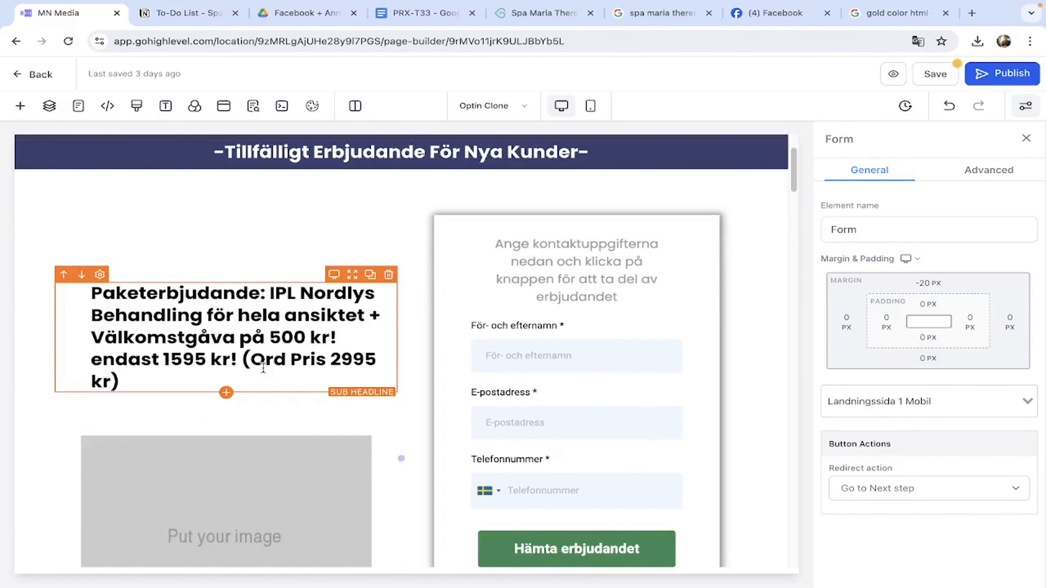
# Rewrite the desktop offer sub headline to the PRX-T33 behandling + 6 dagars eftervårdskit offer.
pyautogui.click(217, 348)
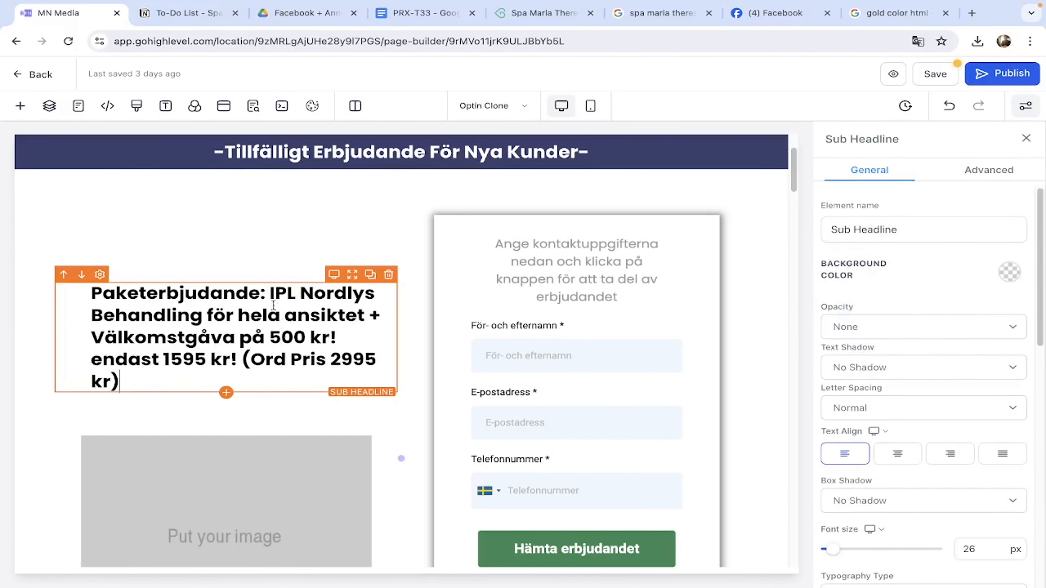
pyautogui.moveTo(270, 292); pyautogui.dragTo(347, 376)
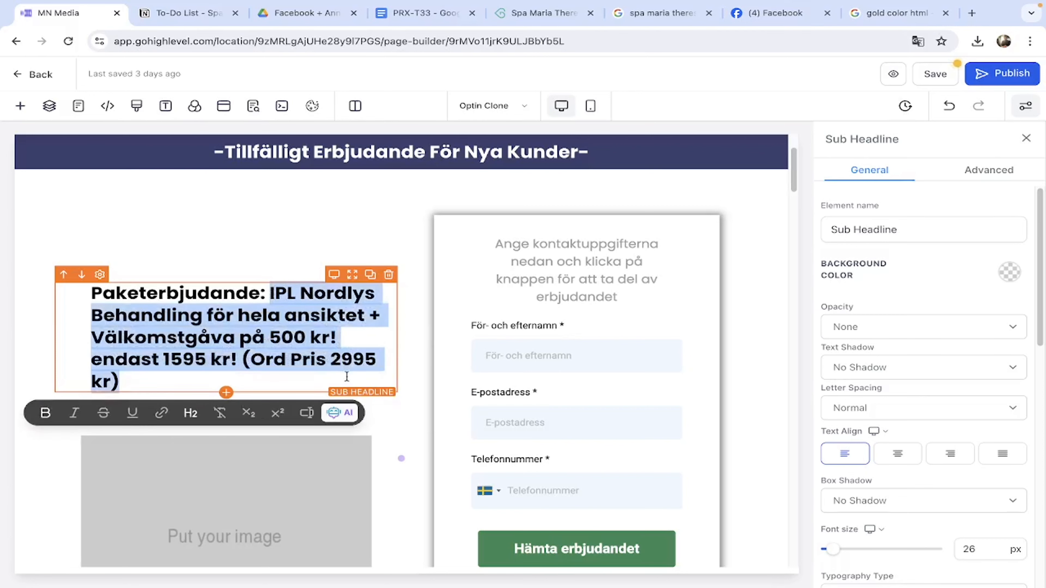
pyautogui.write('PRC-T33 behandling för endast 1195kr!')
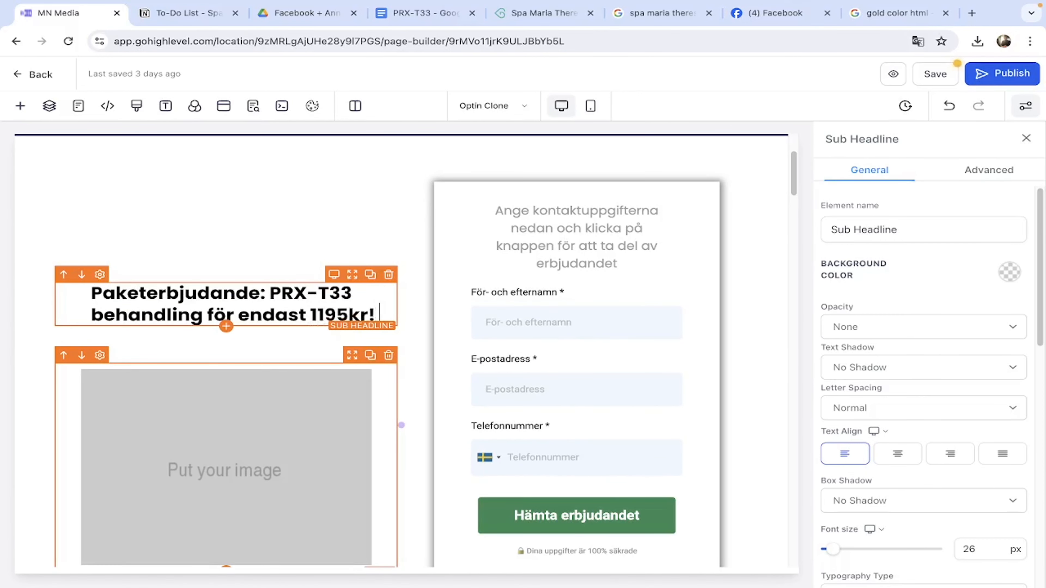
pyautogui.write(' (ordl')
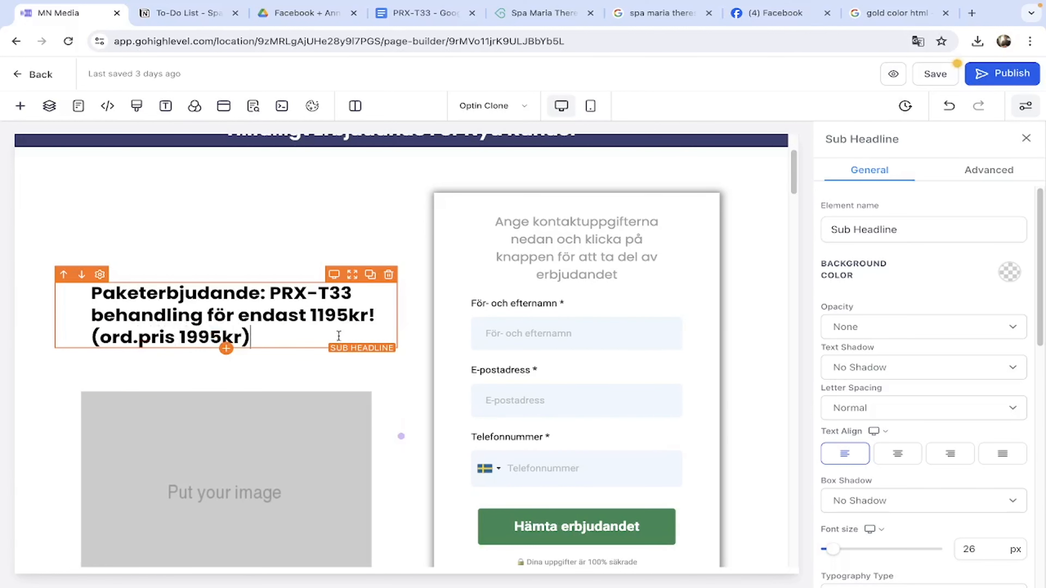
pyautogui.scroll(3, 257, 294)
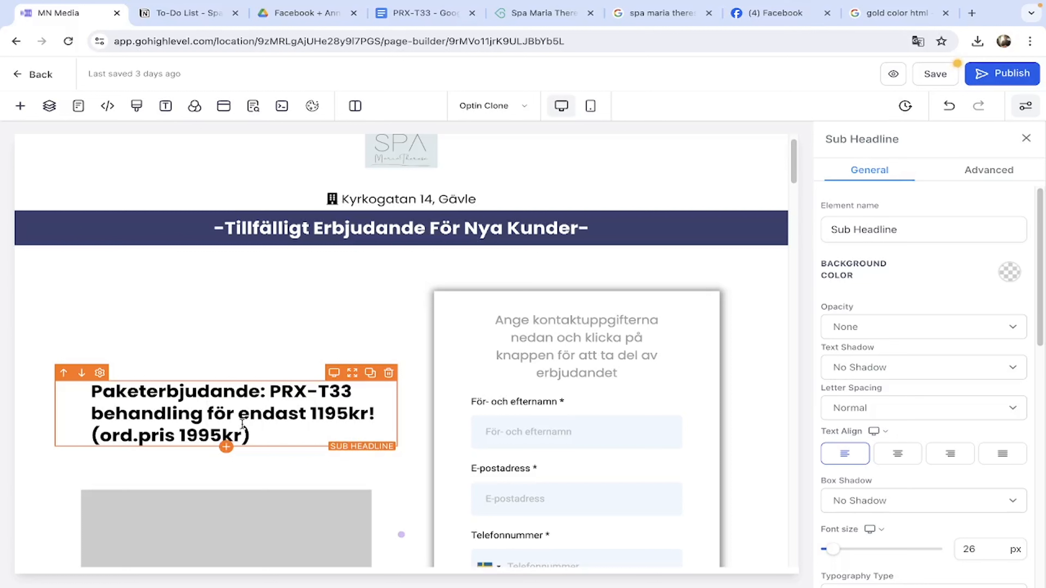
pyautogui.write('+ eftervårdskit')
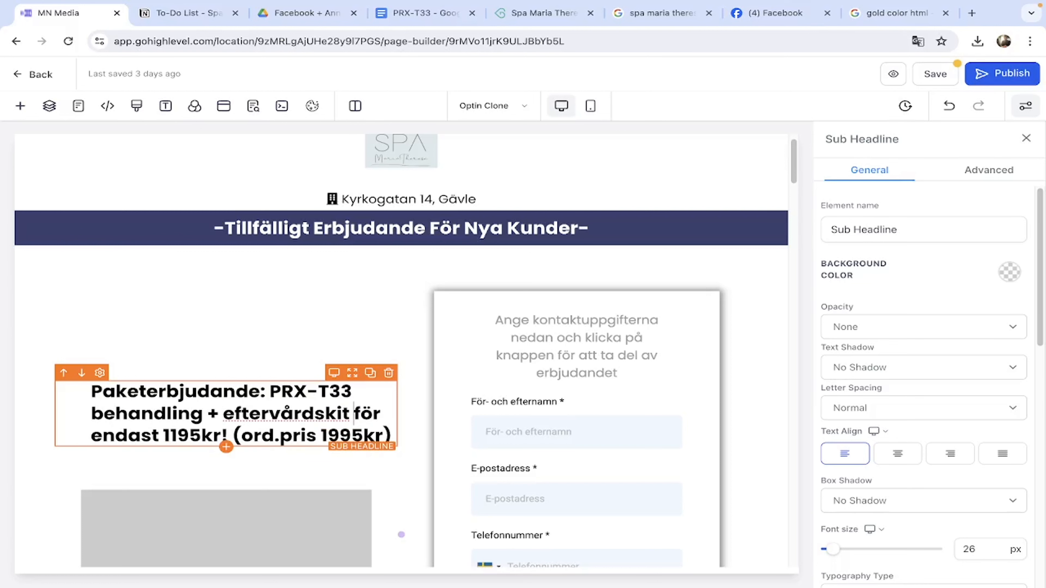
pyautogui.click(308, 396)
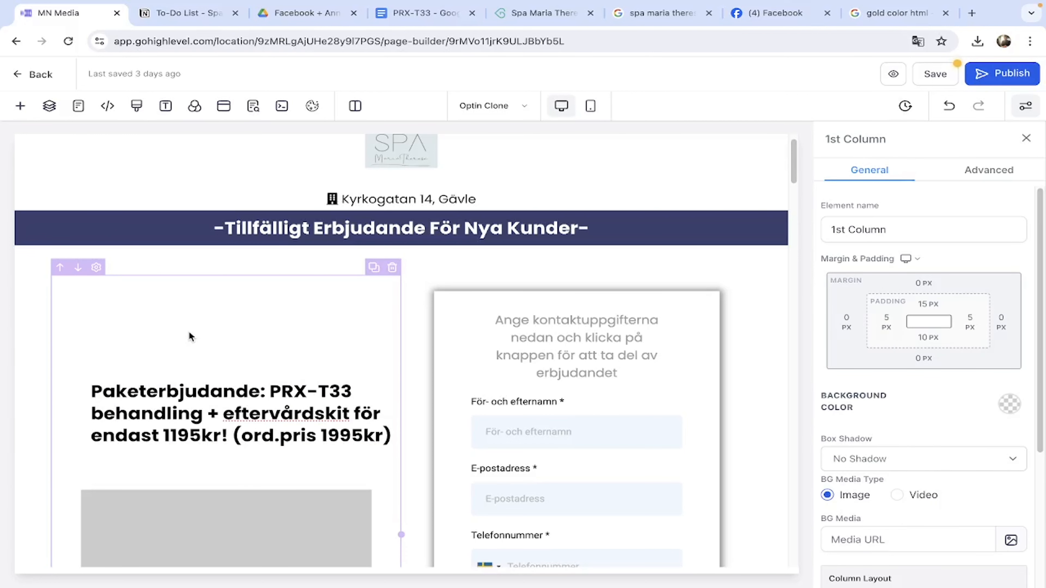
pyautogui.click(222, 413)
pyautogui.write('6 dagars')
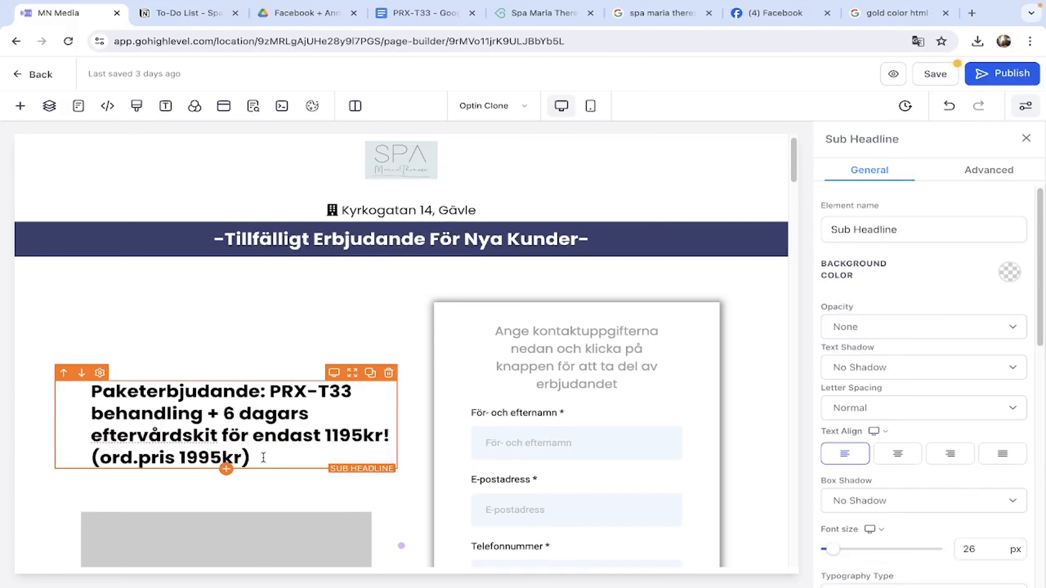
# Check the PRX-T33 treatment details and time between treatments on the bokadirekt booking page.
pyautogui.click(544, 13)
pyautogui.scroll(-20, 329, 385)
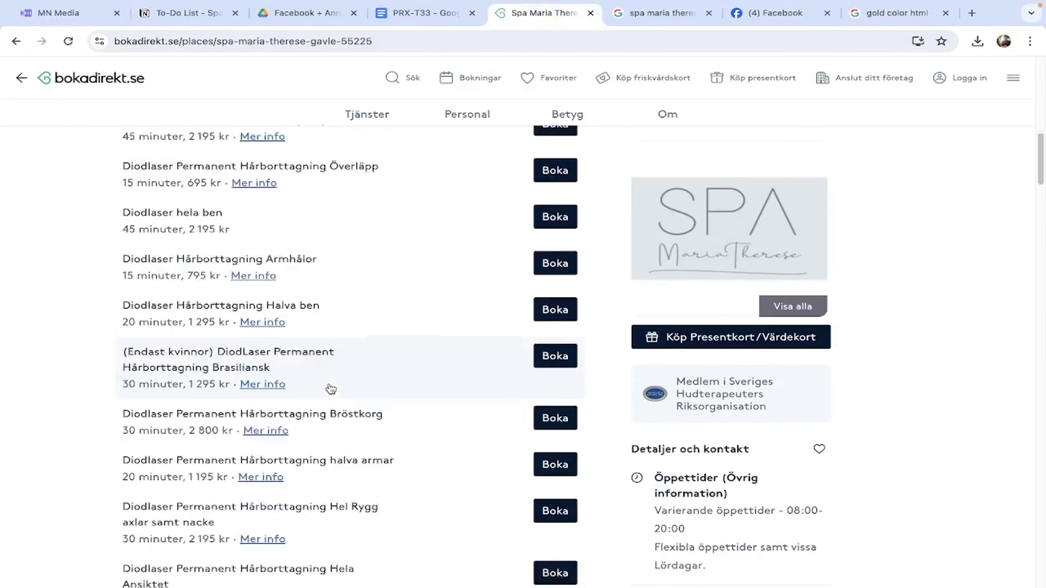
pyautogui.scroll(8, 329, 383)
pyautogui.click(269, 390)
pyautogui.moveTo(451, 426); pyautogui.dragTo(548, 429)
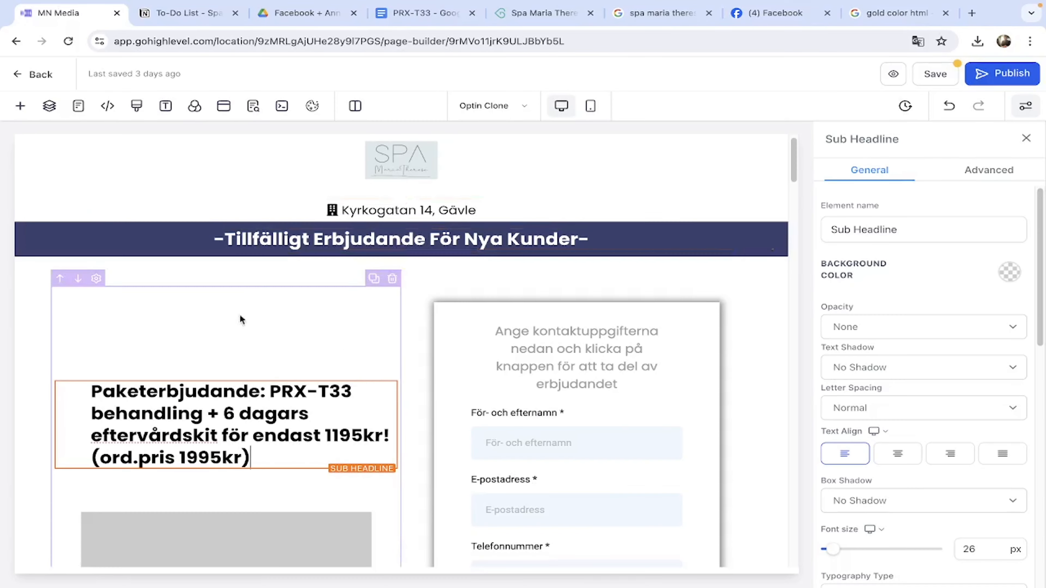
pyautogui.click(336, 490)
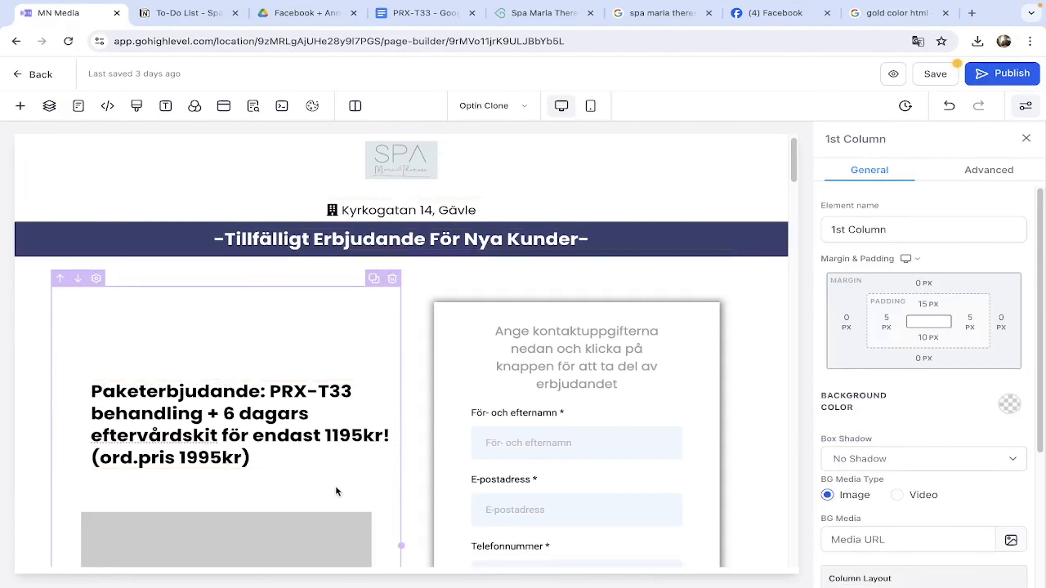
# Paste the new PRX-T33 offer text over the mobile layout's headline.
pyautogui.moveTo(280, 461); pyautogui.dragTo(82, 402)
pyautogui.press('super+c')
pyautogui.click(208, 320)
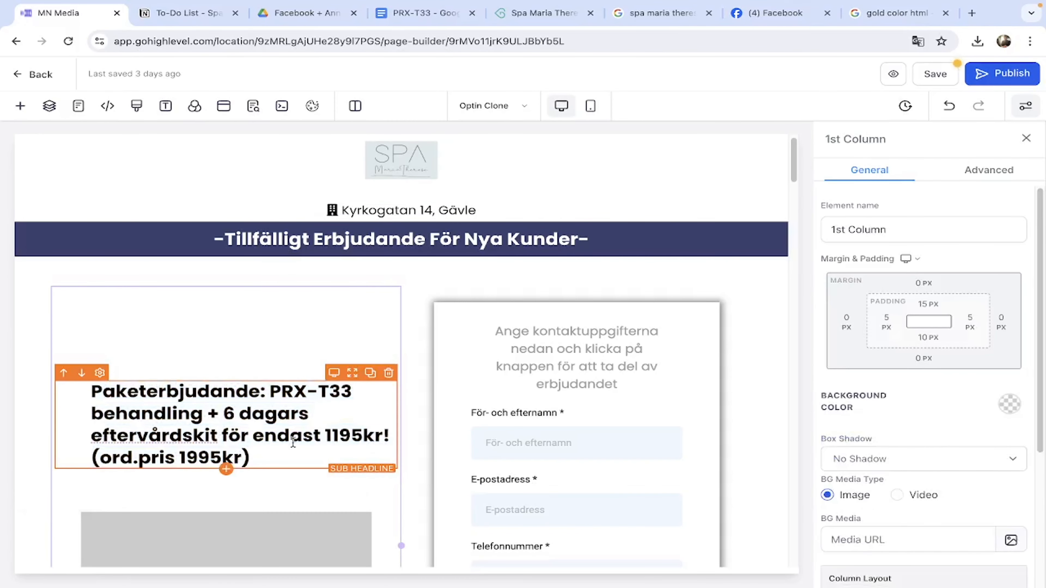
pyautogui.click(590, 106)
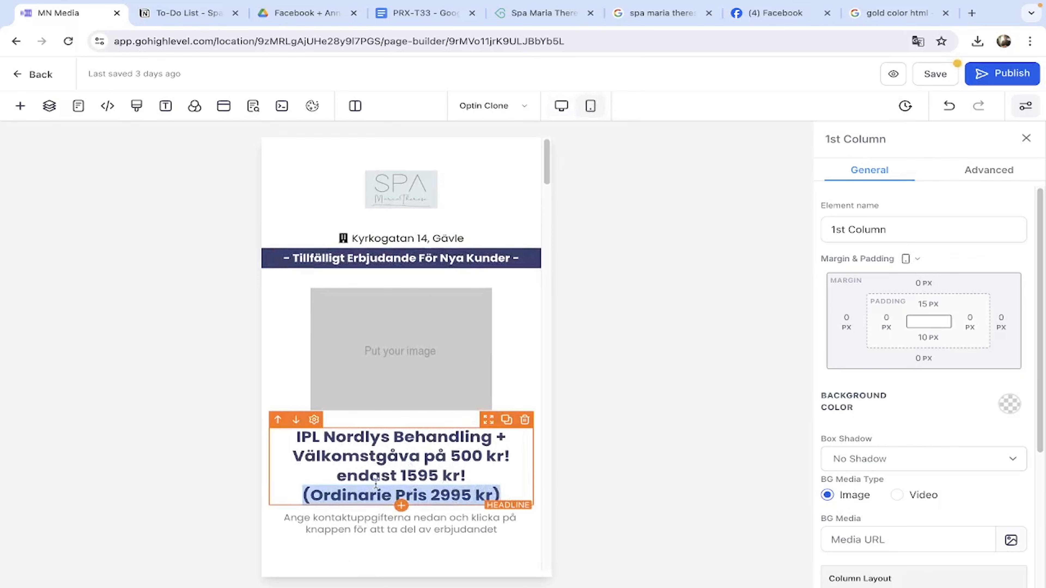
pyautogui.moveTo(438, 493); pyautogui.dragTo(290, 438)
pyautogui.press('super+v')
pyautogui.click(432, 371)
pyautogui.scroll(-1, 385, 362)
pyautogui.scroll(1, 385, 363)
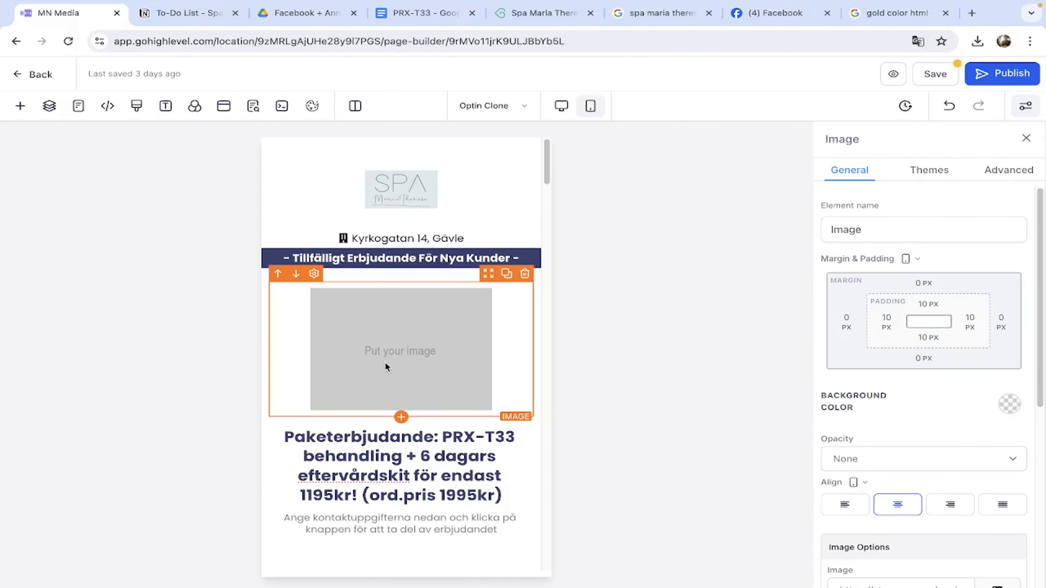
# In a new tab on compresspng.com, upload 1.png from the Spa Maria Therese PRX-T33 creatives folder.
pyautogui.click(972, 13)
pyautogui.write('compres')
pyautogui.click(433, 103)
pyautogui.click(231, 239)
pyautogui.scroll(-1, 500, 374)
pyautogui.click(451, 295)
pyautogui.click(349, 197)
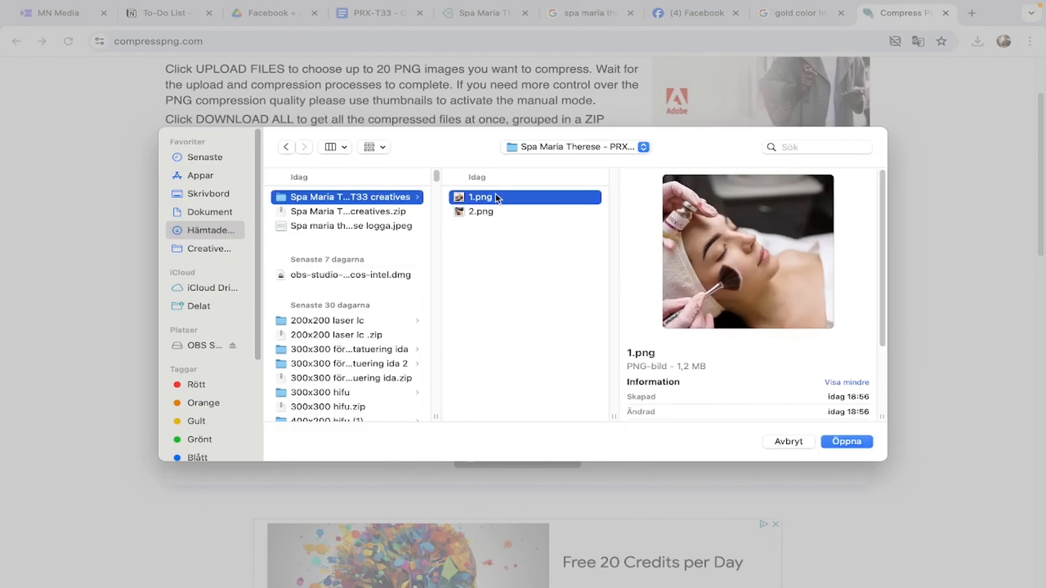
pyautogui.doubleClick(494, 197)
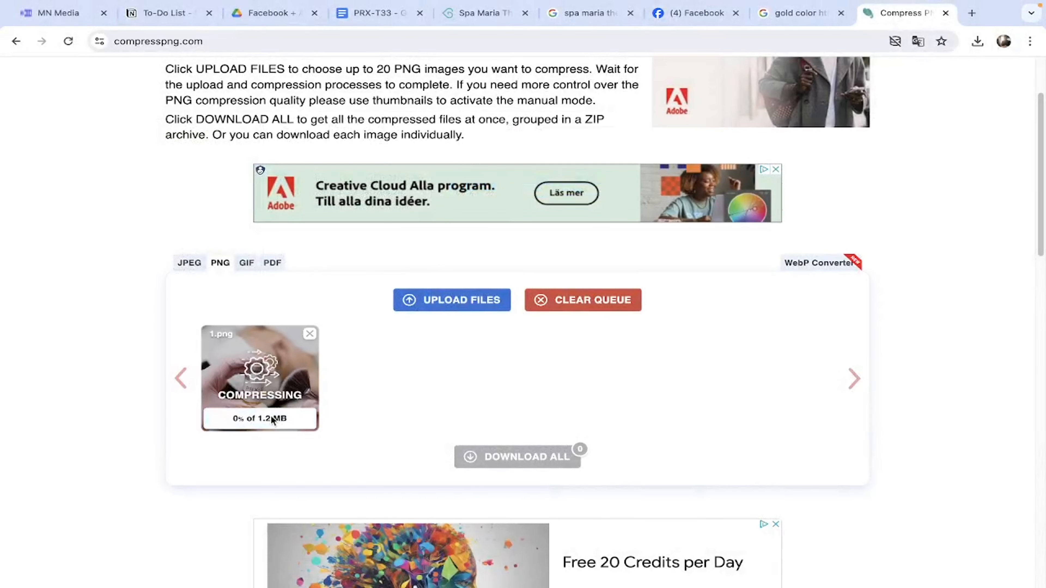
# Make a 500 × 500 px custom-size copy of the Canva design and open it.
pyautogui.hotkey('ctrl', 'Left')
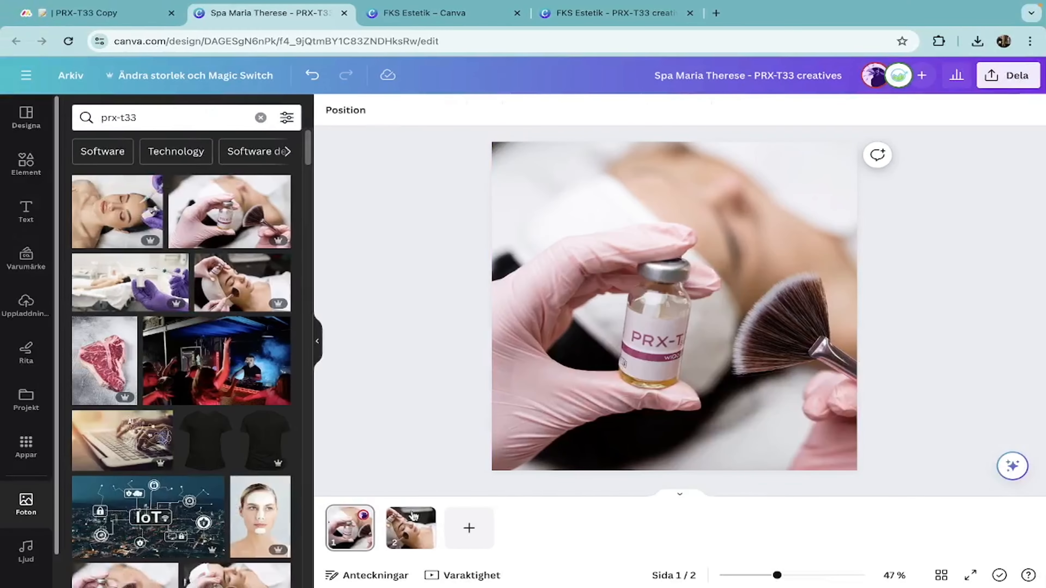
pyautogui.click(411, 528)
pyautogui.click(350, 529)
pyautogui.click(625, 417)
pyautogui.click(232, 79)
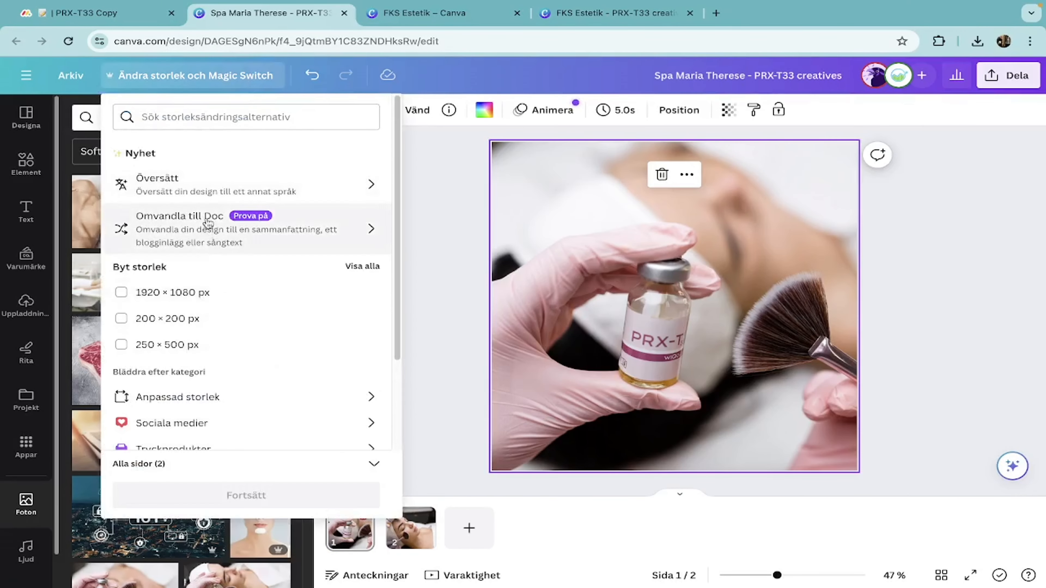
pyautogui.scroll(-3, 208, 268)
pyautogui.click(203, 299)
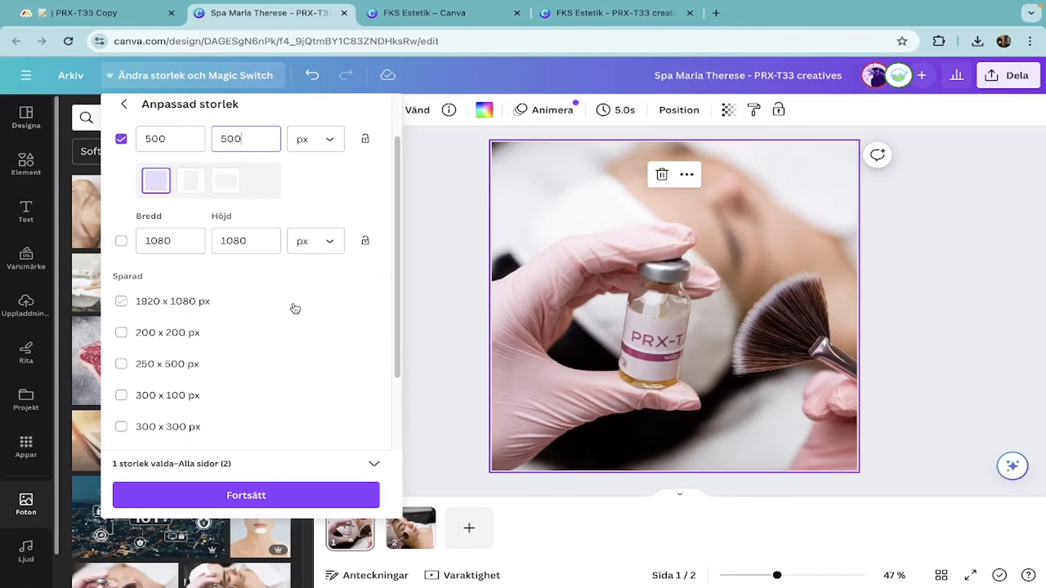
pyautogui.press('Return')
pyautogui.click(273, 390)
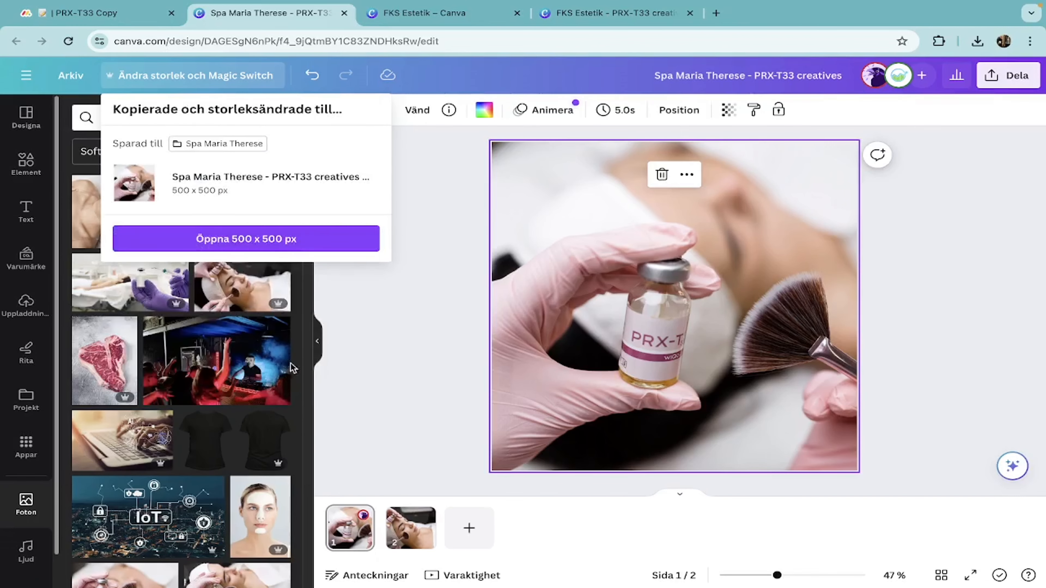
pyautogui.click(284, 240)
# Download the 500 × 500 px copy as PNG and open the downloaded zip.
pyautogui.click(1007, 76)
pyautogui.click(869, 406)
pyautogui.click(861, 392)
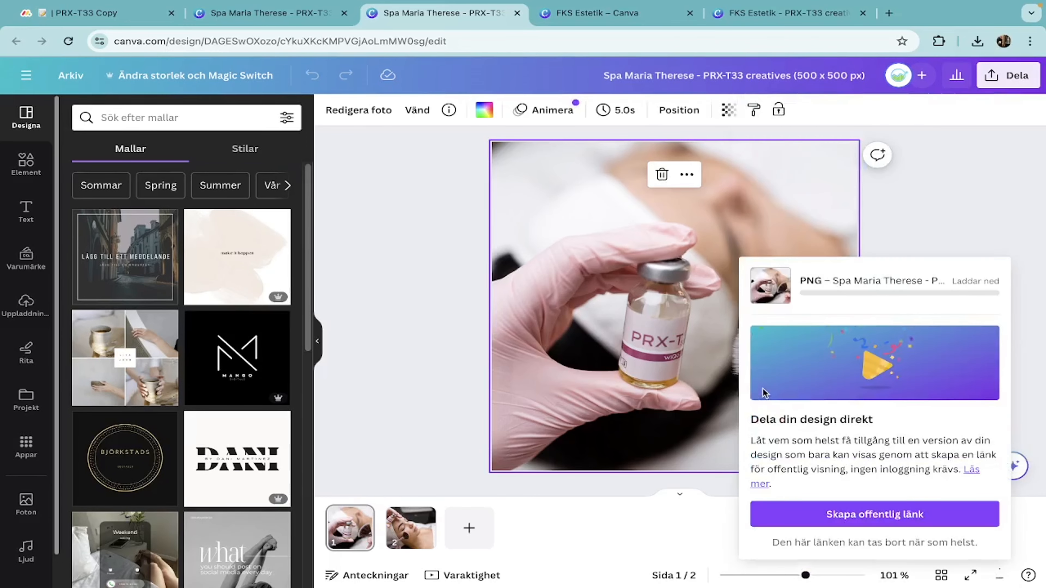
pyautogui.click(890, 79)
# Compress 1.png and 2.png on compresspng.com, download both, and return to the page builder.
pyautogui.click(801, 568)
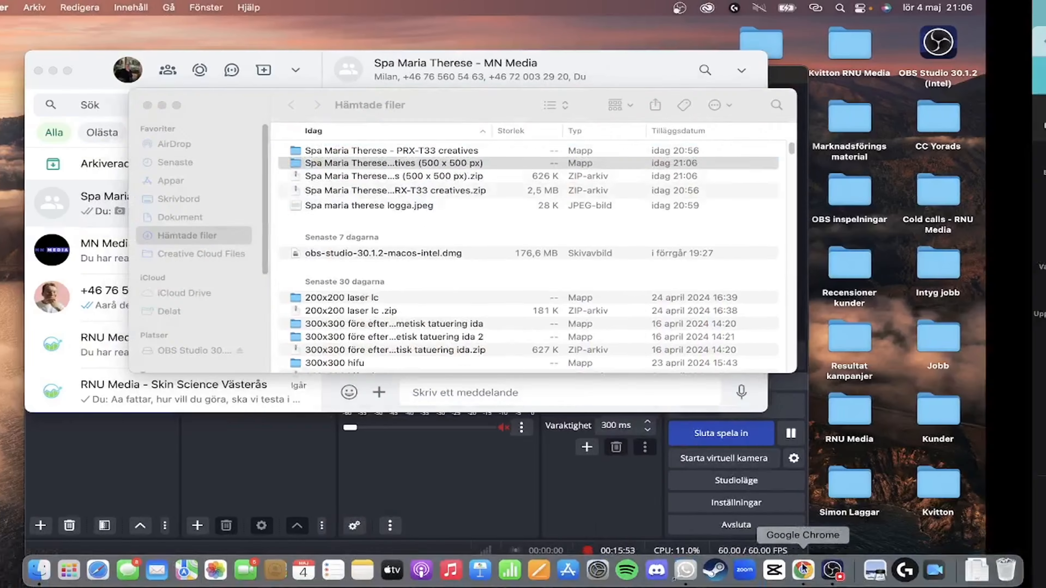
pyautogui.click(782, 12)
pyautogui.moveTo(749, 574)
pyautogui.click(831, 570)
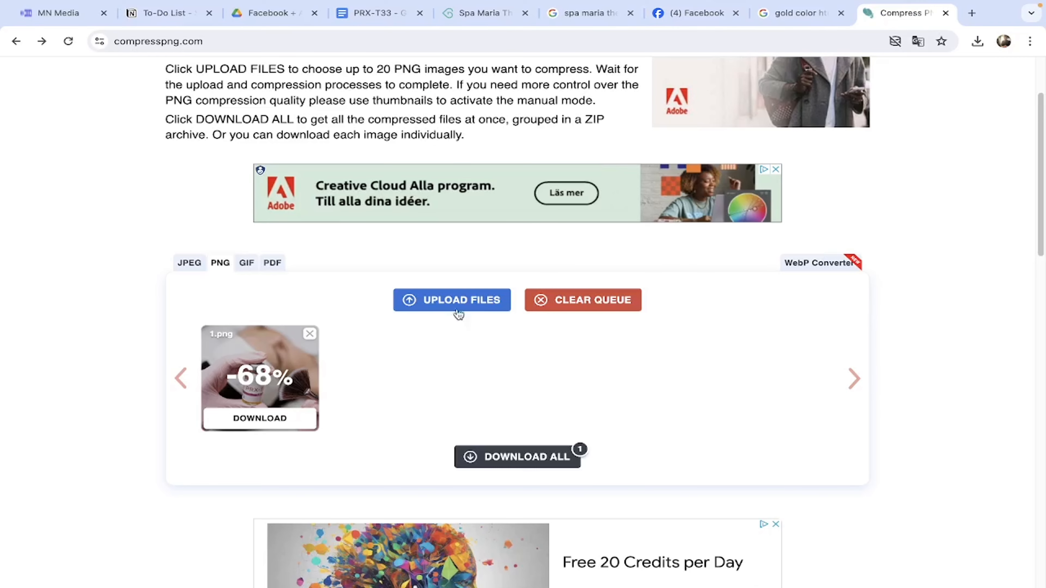
pyautogui.click(457, 314)
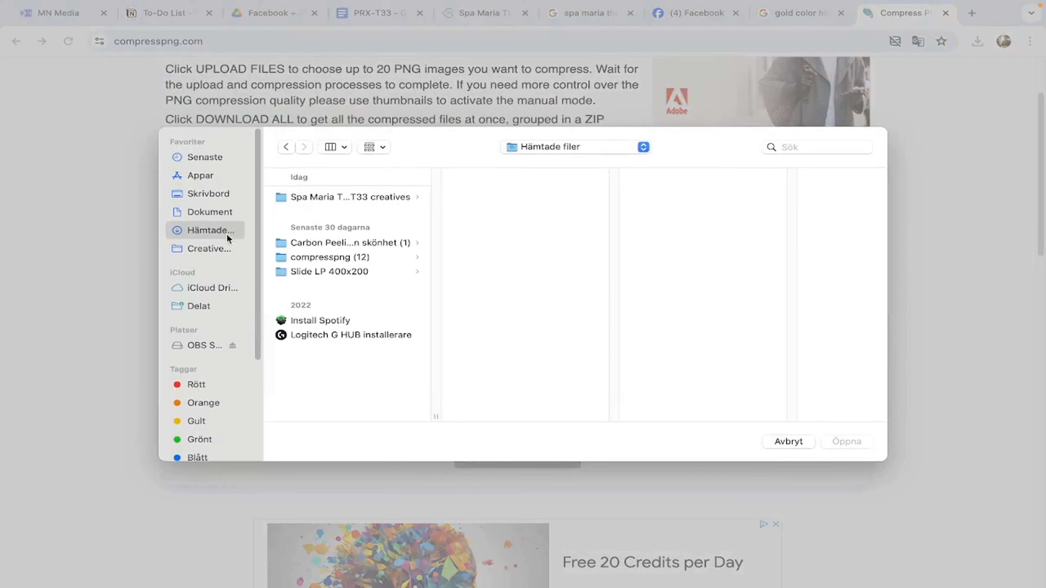
pyautogui.moveTo(528, 249); pyautogui.dragTo(474, 198)
pyautogui.click(849, 443)
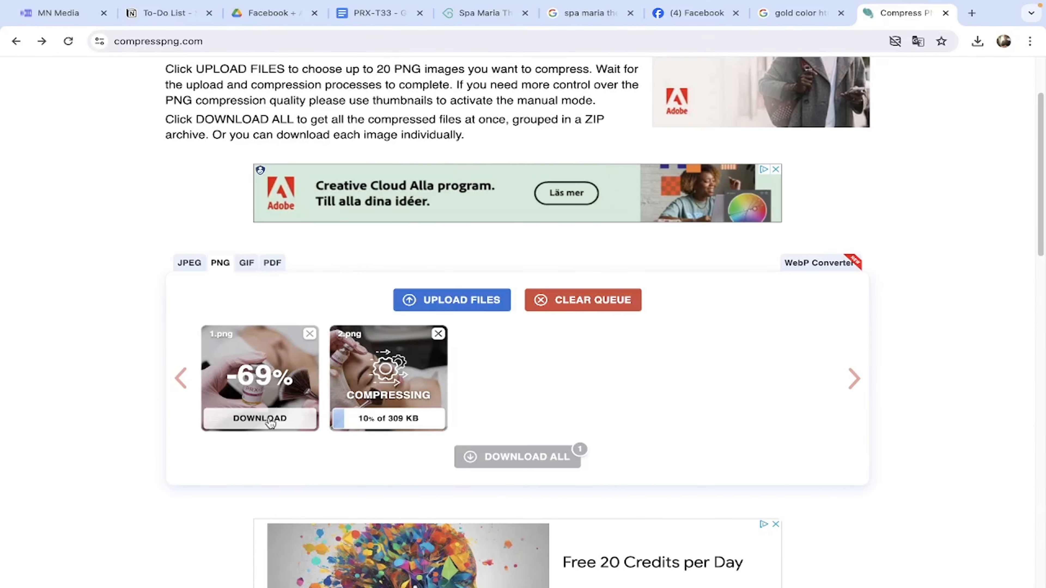
pyautogui.click(269, 422)
pyautogui.click(380, 426)
pyautogui.click(62, 14)
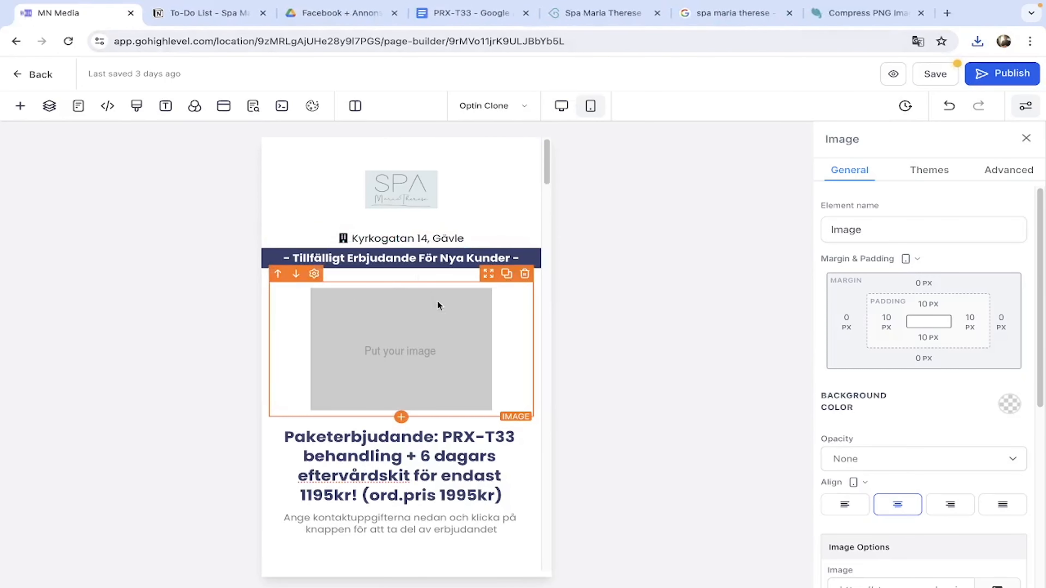
# Upload 1-min (13).png and 2-min (13).png to the media library and use 1-min (13).png for the top image.
pyautogui.scroll(-4, 967, 422)
pyautogui.click(997, 436)
pyautogui.click(924, 384)
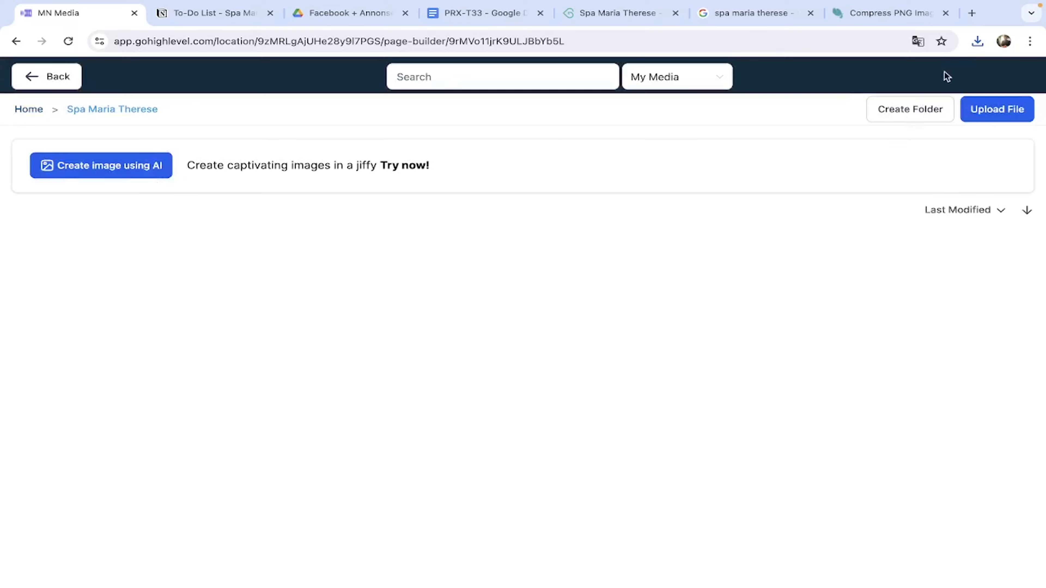
pyautogui.click(978, 41)
pyautogui.moveTo(836, 131); pyautogui.dragTo(527, 329)
pyautogui.click(982, 40)
pyautogui.moveTo(836, 98); pyautogui.dragTo(519, 324)
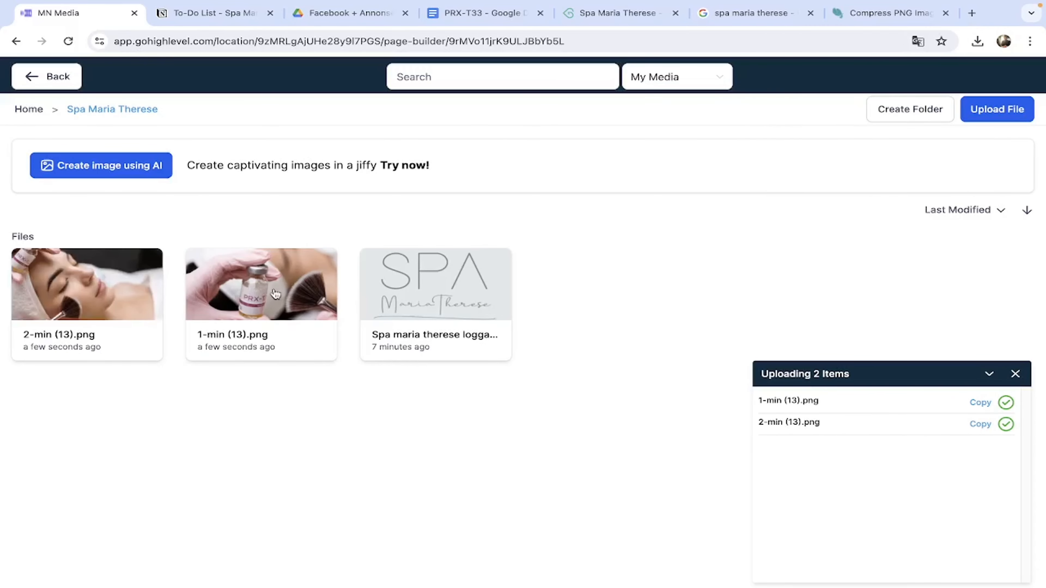
pyautogui.click(254, 292)
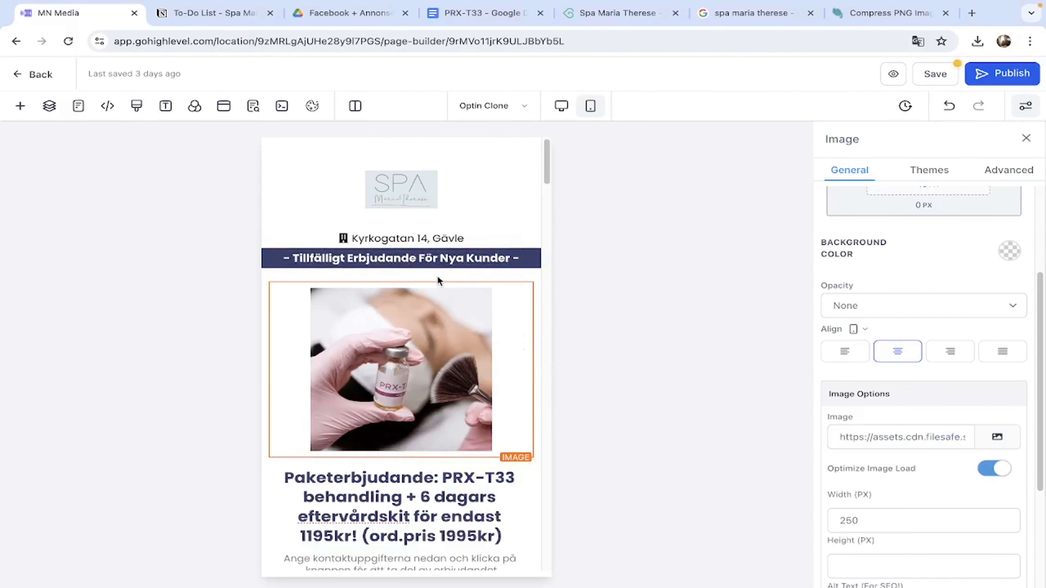
# Correct the benefits headline to name PRX-T33.
pyautogui.click(561, 105)
pyautogui.scroll(-5, 494, 428)
pyautogui.scroll(5, 495, 429)
pyautogui.click(303, 305)
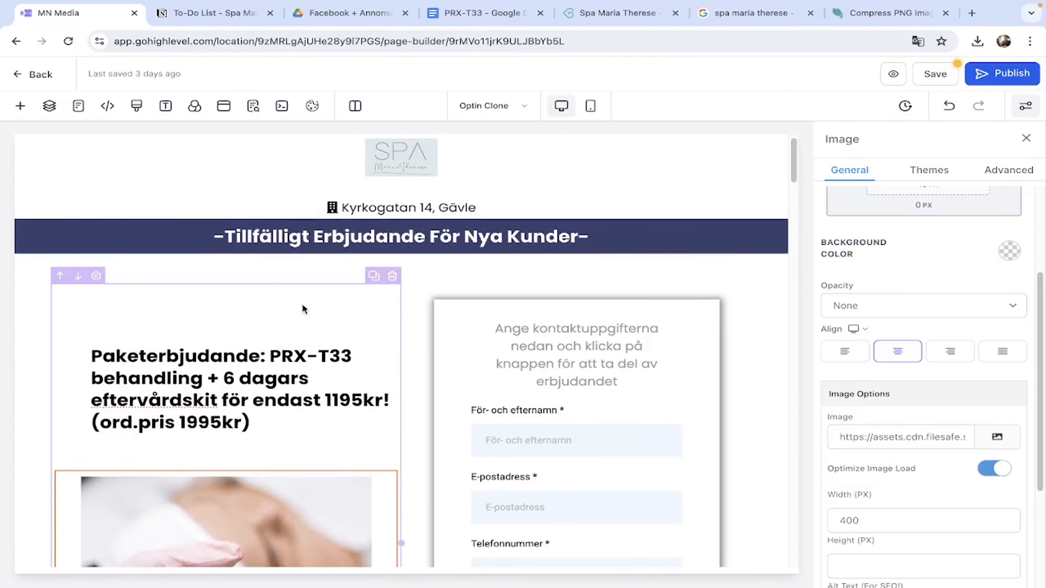
pyautogui.scroll(-20, 297, 306)
pyautogui.click(590, 105)
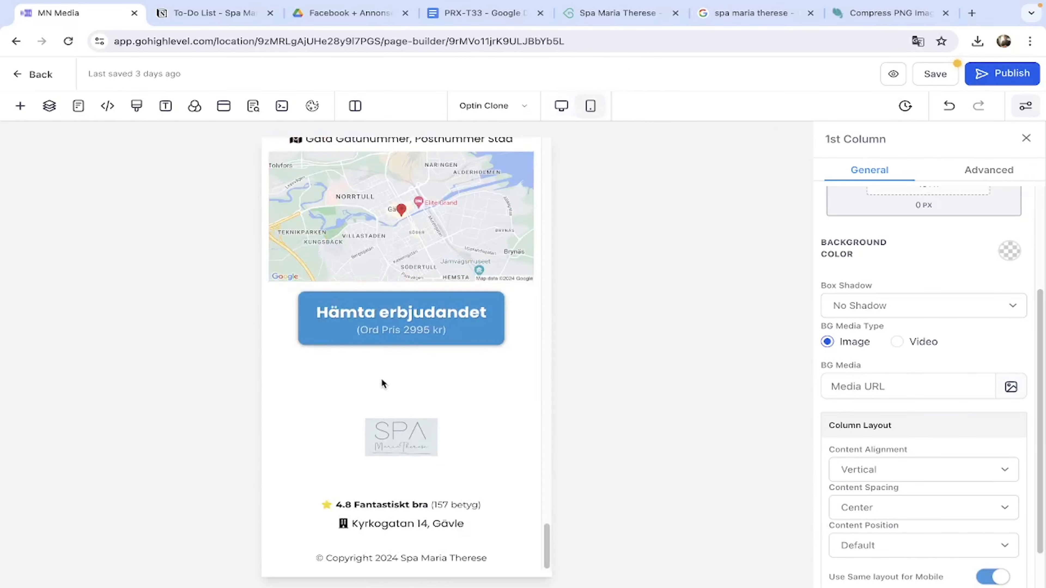
pyautogui.scroll(15, 407, 379)
pyautogui.scroll(-15, 409, 407)
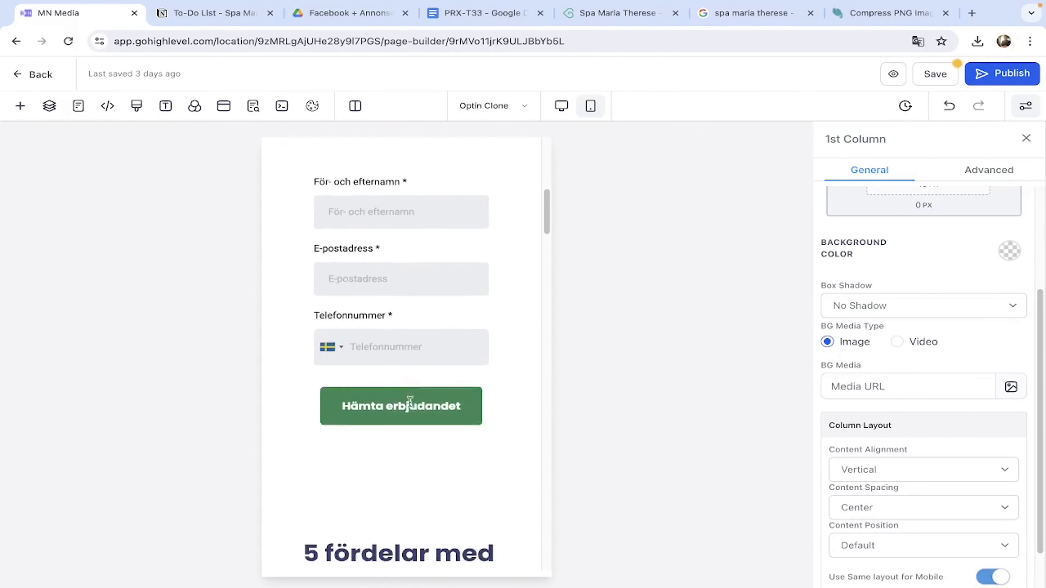
pyautogui.moveTo(478, 336); pyautogui.dragTo(323, 338)
pyautogui.write('PRX-T33')
# Set the benefits image to 2-min (13).png from the Spa Maria Therese folder, width 250.
pyautogui.click(373, 265)
pyautogui.scroll(-3, 374, 266)
pyautogui.click(377, 301)
pyautogui.scroll(-2, 377, 301)
pyautogui.scroll(-5, 890, 427)
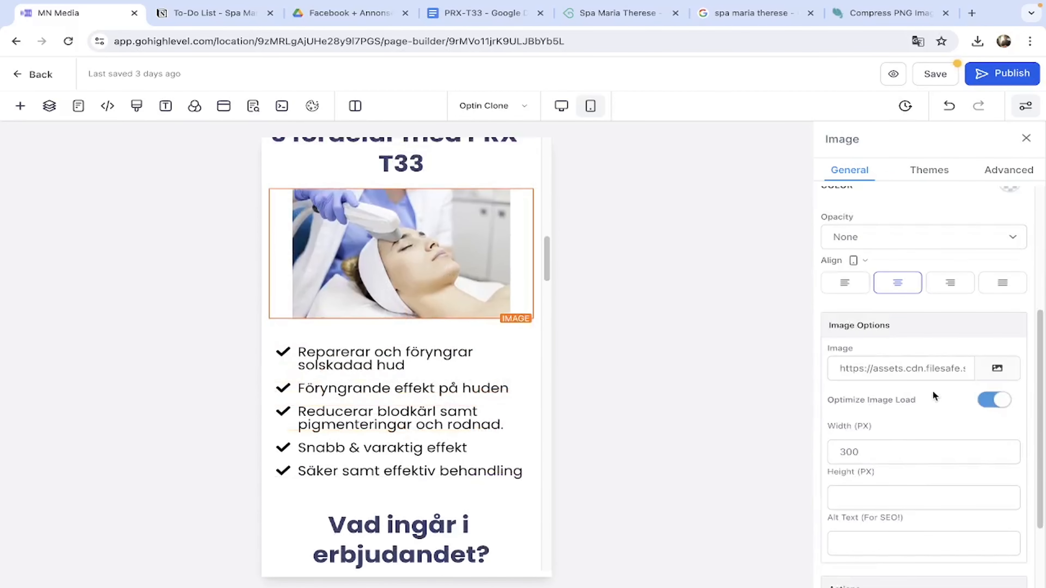
pyautogui.click(997, 368)
pyautogui.click(934, 314)
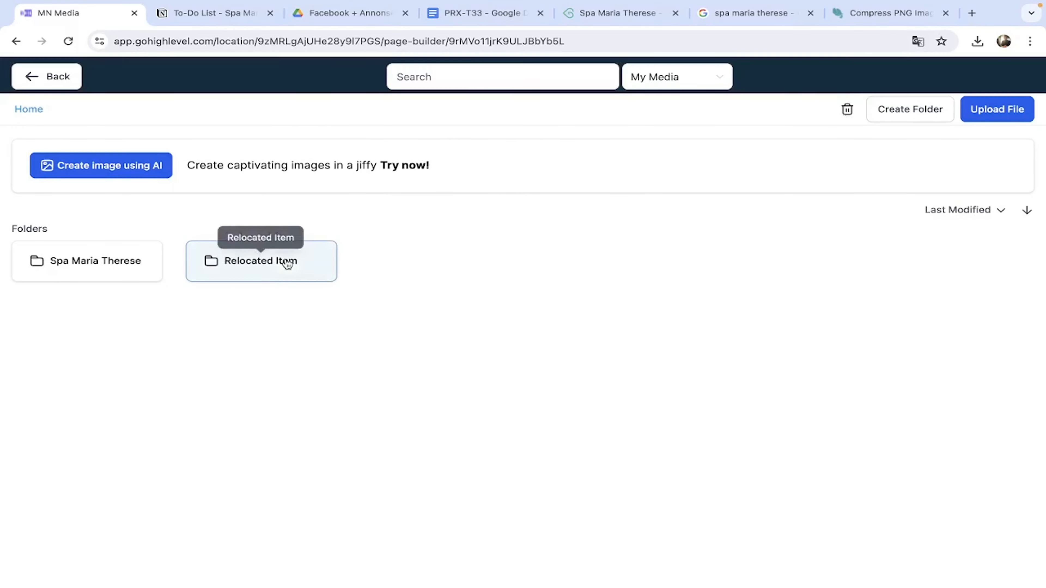
pyautogui.click(86, 264)
pyautogui.click(88, 278)
pyautogui.scroll(1, 449, 329)
pyautogui.doubleClick(891, 458)
pyautogui.write('250')
pyautogui.scroll(4, 445, 336)
pyautogui.click(430, 318)
pyautogui.scroll(-6, 428, 316)
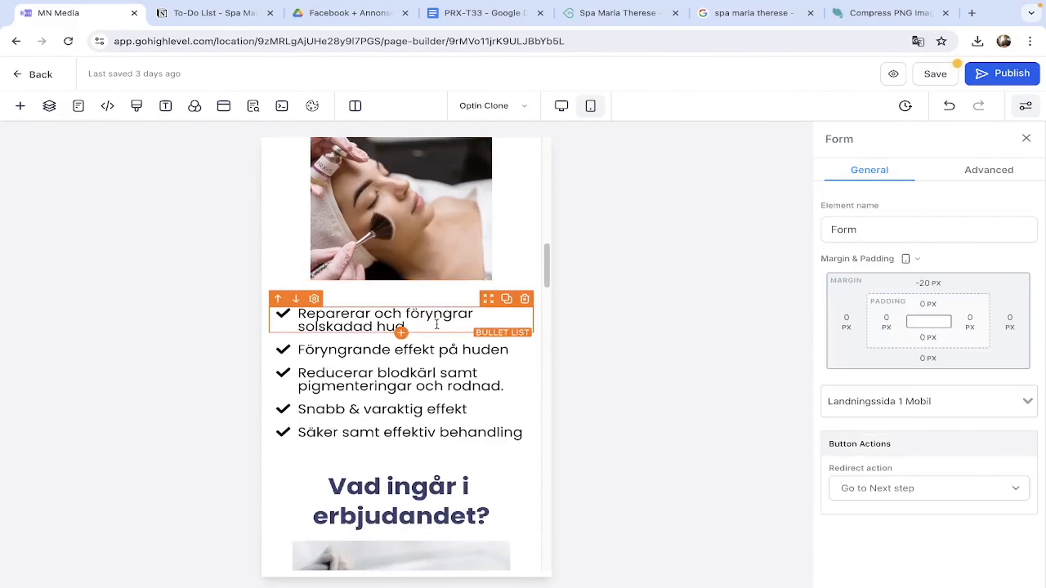
pyautogui.click(468, 20)
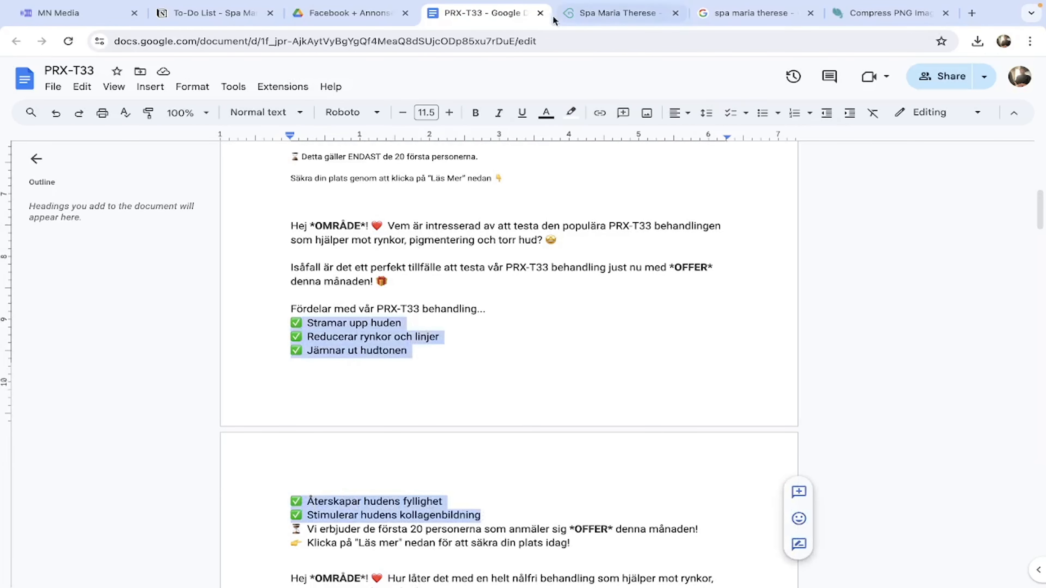
# Paste the doc's benefits into the first bullet, drop the checkmark emojis, and split off Reducerar rynkor och linjer.
pyautogui.click(87, 8)
pyautogui.click(450, 330)
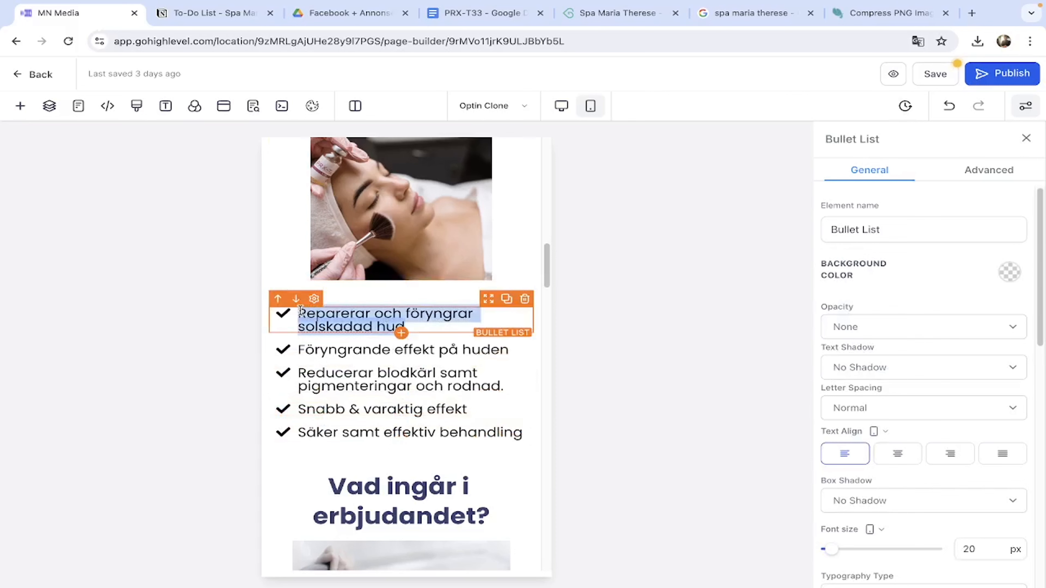
pyautogui.write('✅ Stramar upp huden✅ Reducerar rynkor och linjer✅ Jämnar ut hudtonen✅ Återskapar hudens fyllighet✅ Stimulerar hudens kollagenbildning')
pyautogui.press('BackSpace')
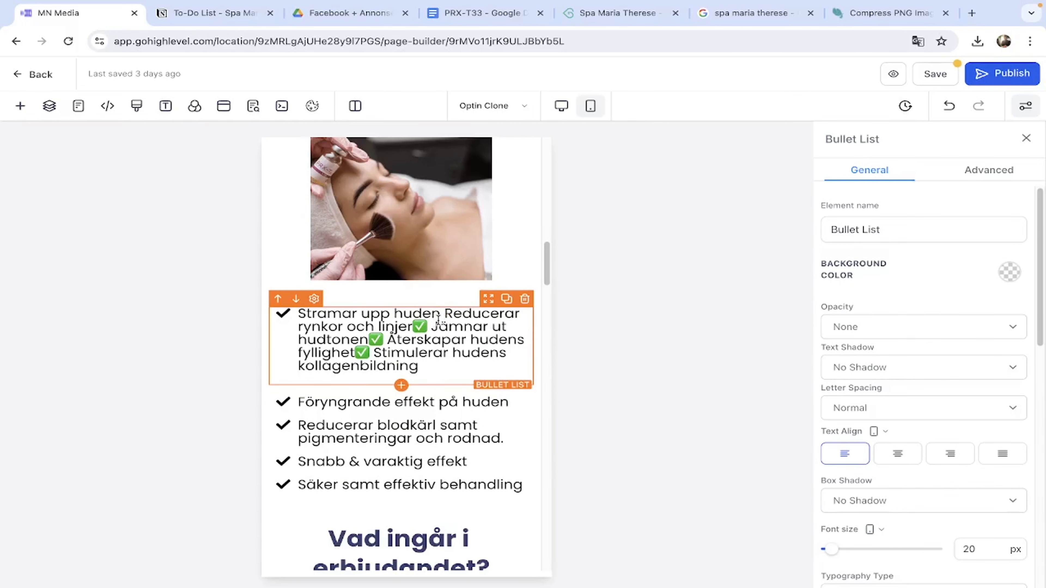
pyautogui.moveTo(447, 312); pyautogui.dragTo(505, 314)
pyautogui.click(505, 314)
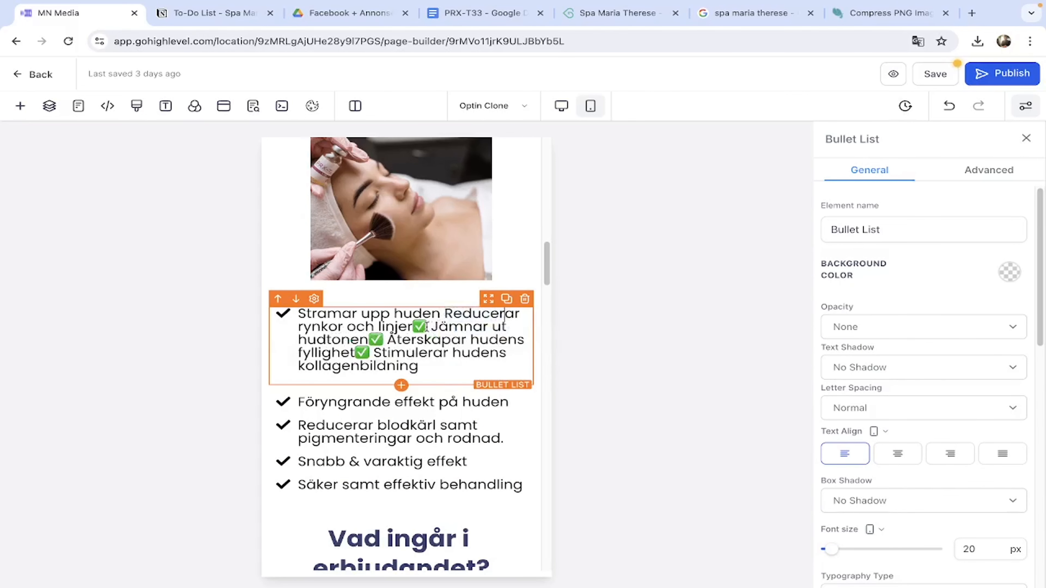
pyautogui.click(446, 315)
pyautogui.press('Return')
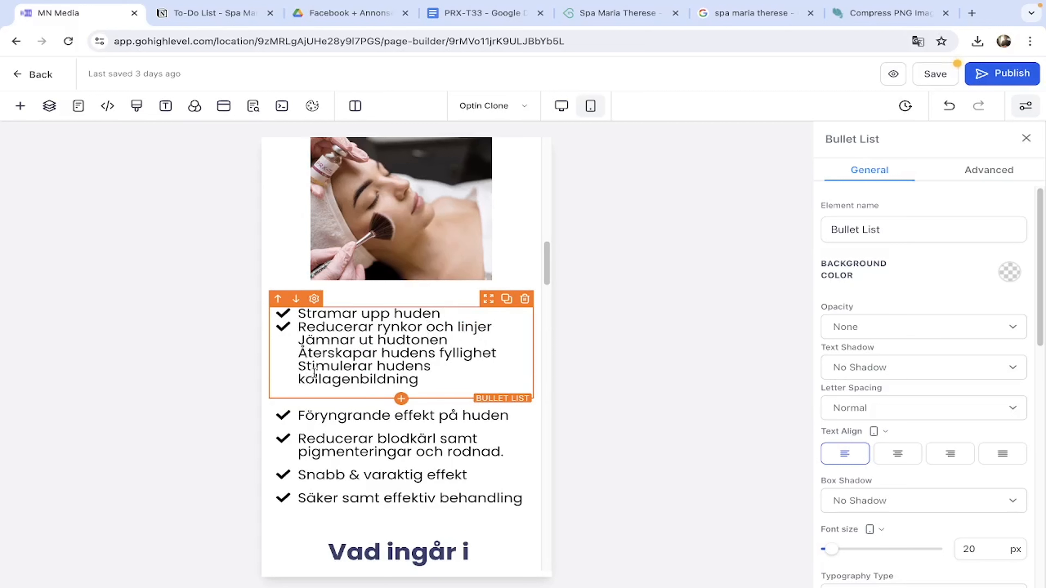
# Replace the Föryngrande effekt and blodkärl bullets with Reducerar rynkor och linjer and Jämnar ut hudtonen.
pyautogui.moveTo(299, 328); pyautogui.dragTo(495, 326)
pyautogui.hotkey('ctrl', 'c')
pyautogui.tripleClick(315, 415)
pyautogui.hotkey('ctrl', 'v')
pyautogui.moveTo(497, 328); pyautogui.dragTo(298, 327)
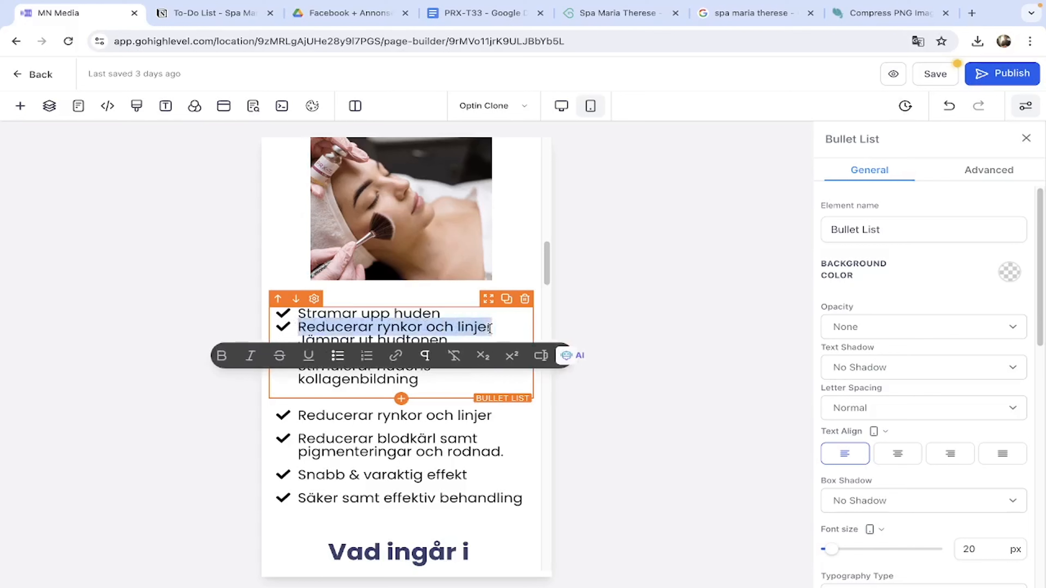
pyautogui.press('BackSpace')
pyautogui.moveTo(451, 326); pyautogui.dragTo(308, 328)
pyautogui.hotkey('ctrl', 'c')
pyautogui.tripleClick(315, 431)
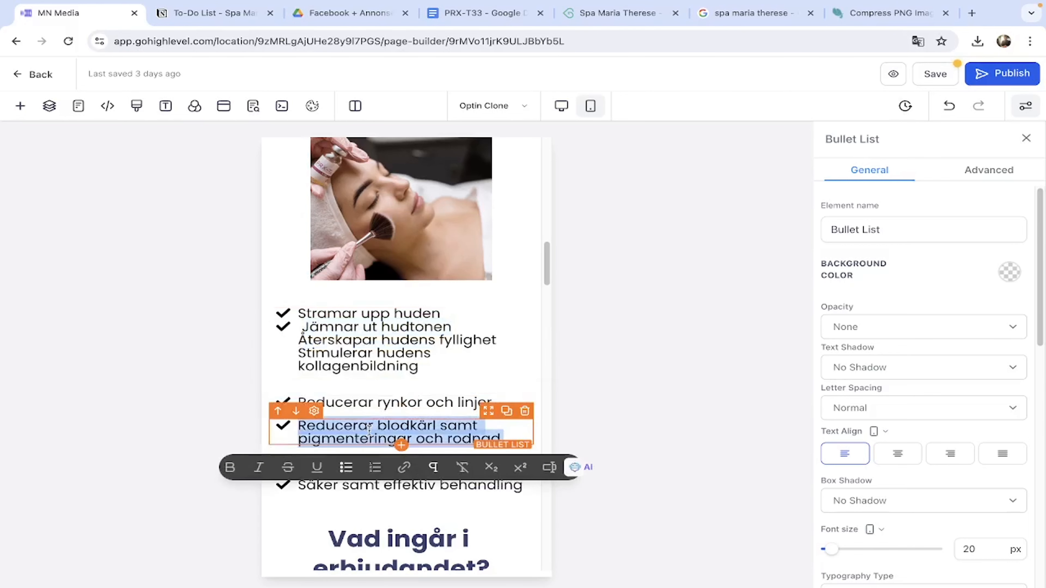
pyautogui.hotkey('ctrl', 'v')
# Replace the last two bullets with Återskapar hudens fyllighet and Stimulerar hudens kollagenbildning; delete leftovers.
pyautogui.moveTo(497, 341); pyautogui.dragTo(299, 341)
pyautogui.hotkey('ctrl', 'c')
pyautogui.tripleClick(395, 448)
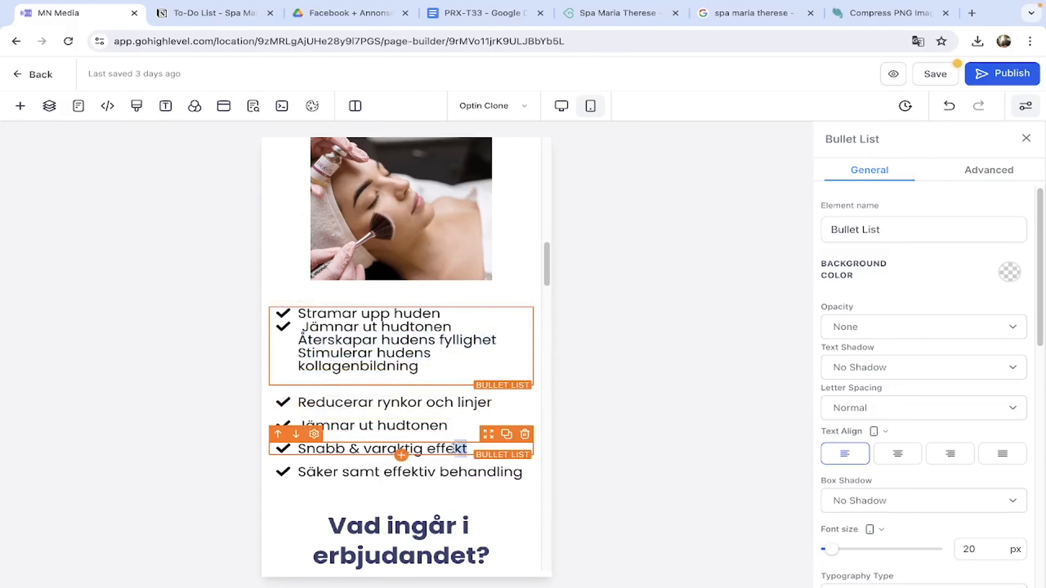
pyautogui.hotkey('ctrl', 'v')
pyautogui.moveTo(418, 366); pyautogui.dragTo(296, 358)
pyautogui.hotkey('ctrl', 'c')
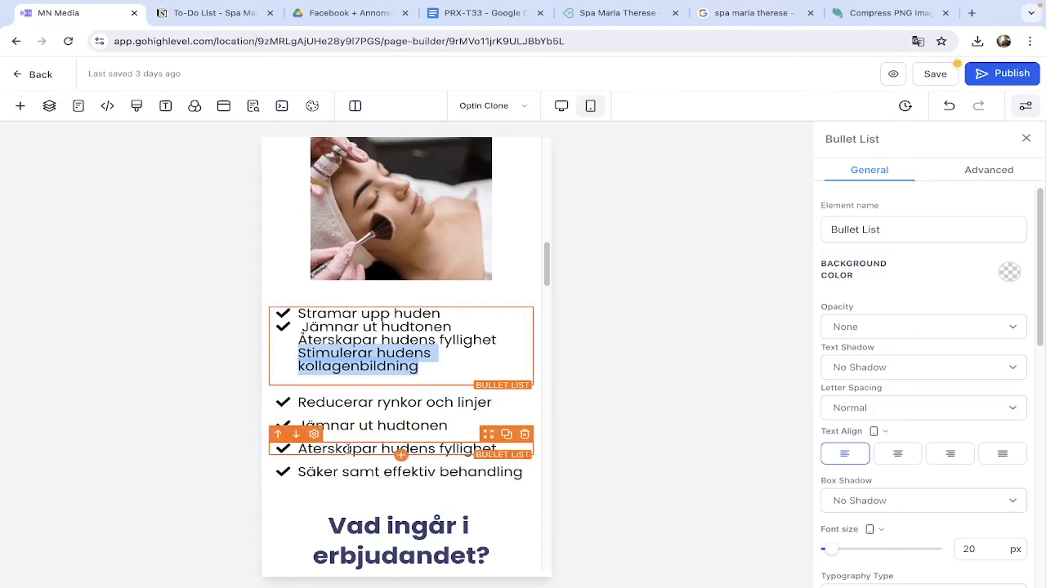
pyautogui.tripleClick(410, 472)
pyautogui.hotkey('ctrl', 'v')
pyautogui.moveTo(441, 364); pyautogui.dragTo(290, 336)
pyautogui.press('BackSpace')
pyautogui.press('BackSpace')
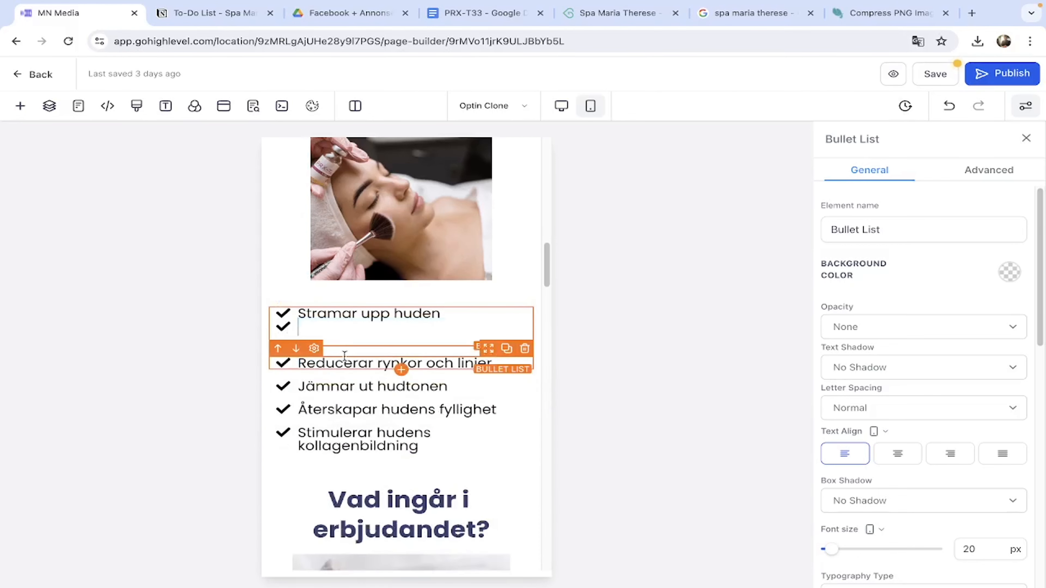
pyautogui.click(345, 301)
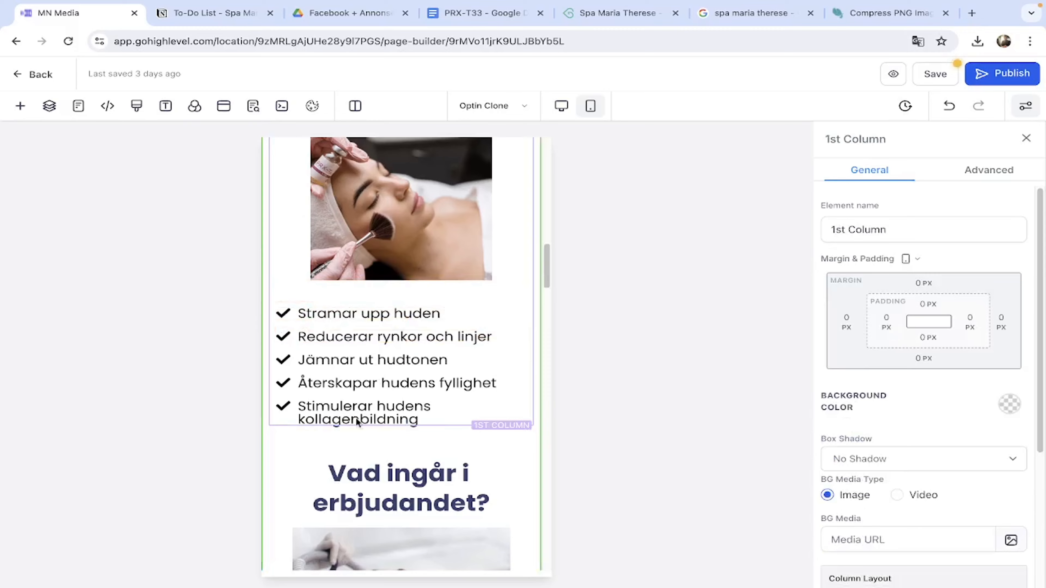
# In desktop view, change 'Nordlys IPL' in the benefits headline to 'PRX-T33'.
pyautogui.click(563, 112)
pyautogui.scroll(5, 429, 365)
pyautogui.moveTo(596, 286); pyautogui.dragTo(434, 286)
pyautogui.write('PRX-T33')
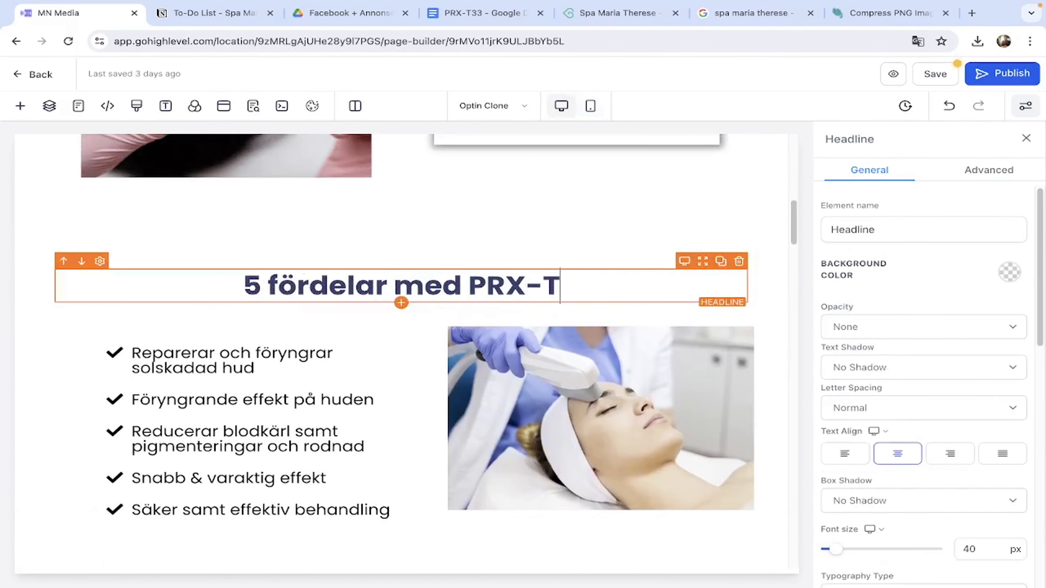
pyautogui.click(461, 206)
# Paste 'Stimulerar hudens kollagenbildning' over the first desktop benefit bullet.
pyautogui.scroll(-1, 202, 336)
pyautogui.click(202, 336)
pyautogui.moveTo(255, 349); pyautogui.dragTo(139, 331)
pyautogui.press('super+v')
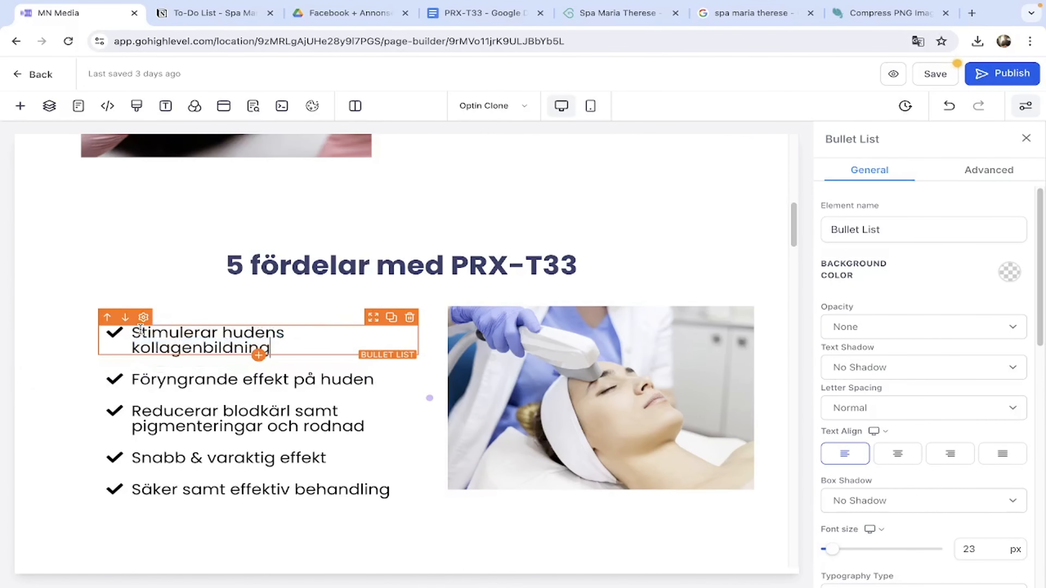
# Compare against the mobile layout and the PRX-T33 Google Doc, then reselect the first desktop bullet.
pyautogui.click(591, 106)
pyautogui.click(480, 14)
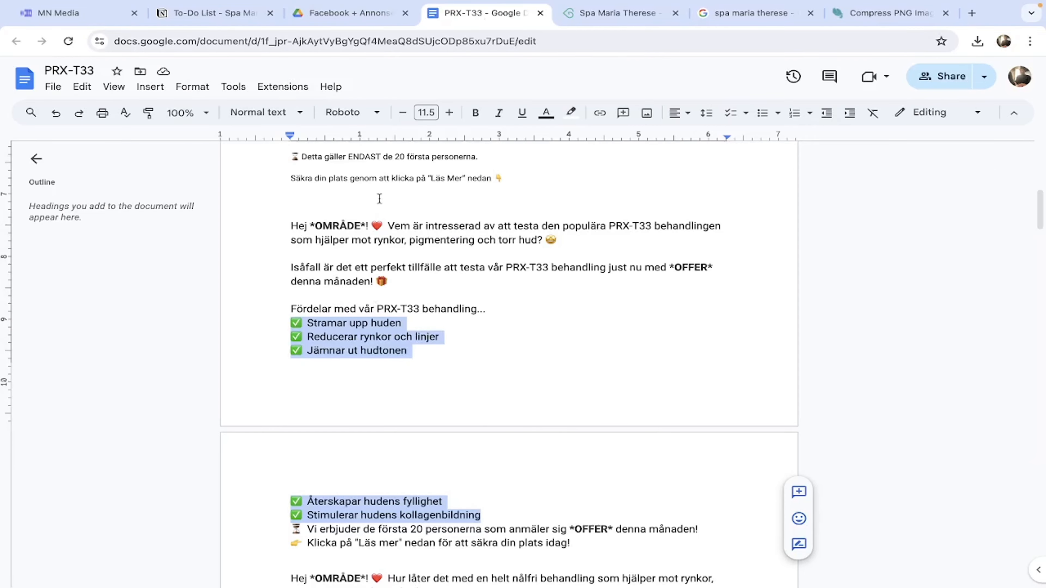
pyautogui.hotkey('ctrl', '1')
pyautogui.click(562, 106)
pyautogui.moveTo(257, 310); pyautogui.dragTo(137, 295)
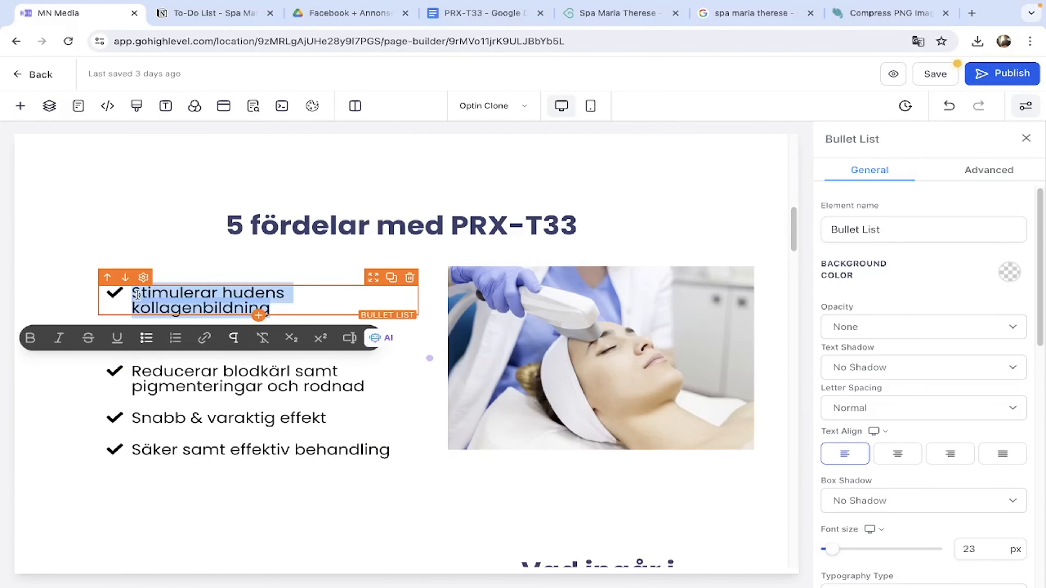
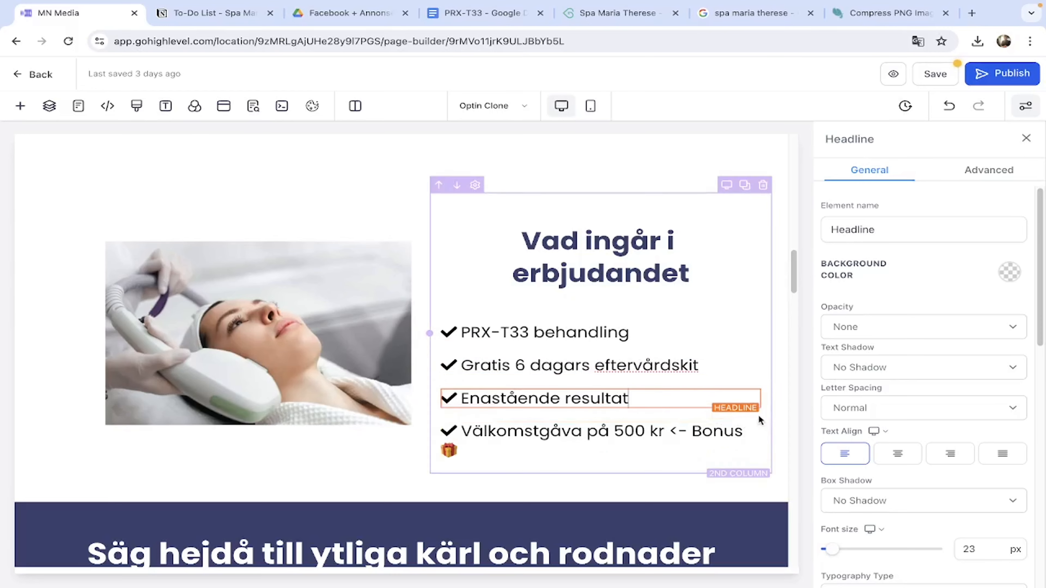
# Rewrite the Enastående resultat checklist line as 'Gratis konsultation'.
pyautogui.tripleClick(463, 399)
pyautogui.write('Gratis konsultation')
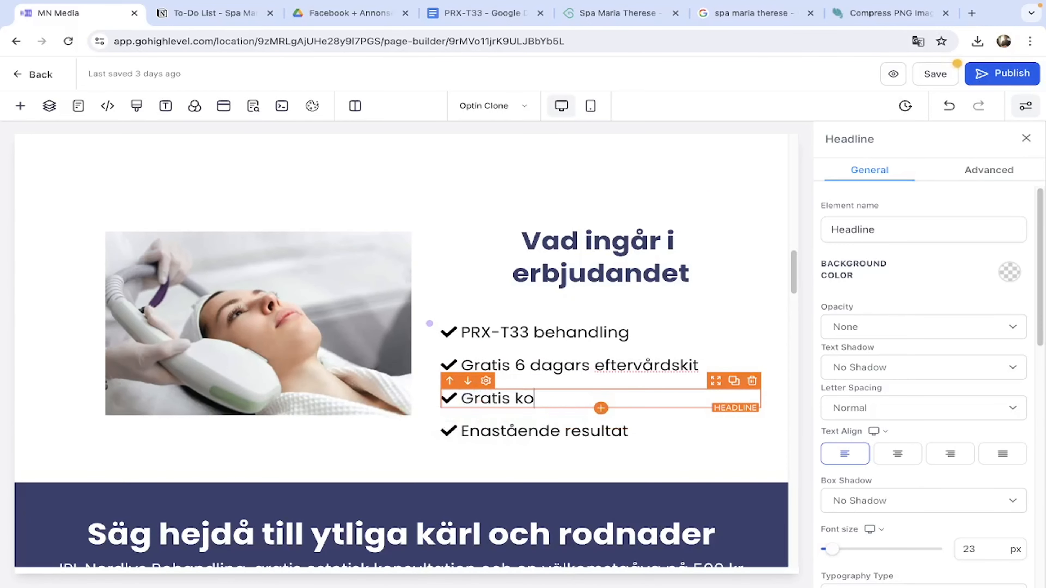
pyautogui.click(276, 283)
pyautogui.scroll(2, 276, 283)
pyautogui.click(1004, 41)
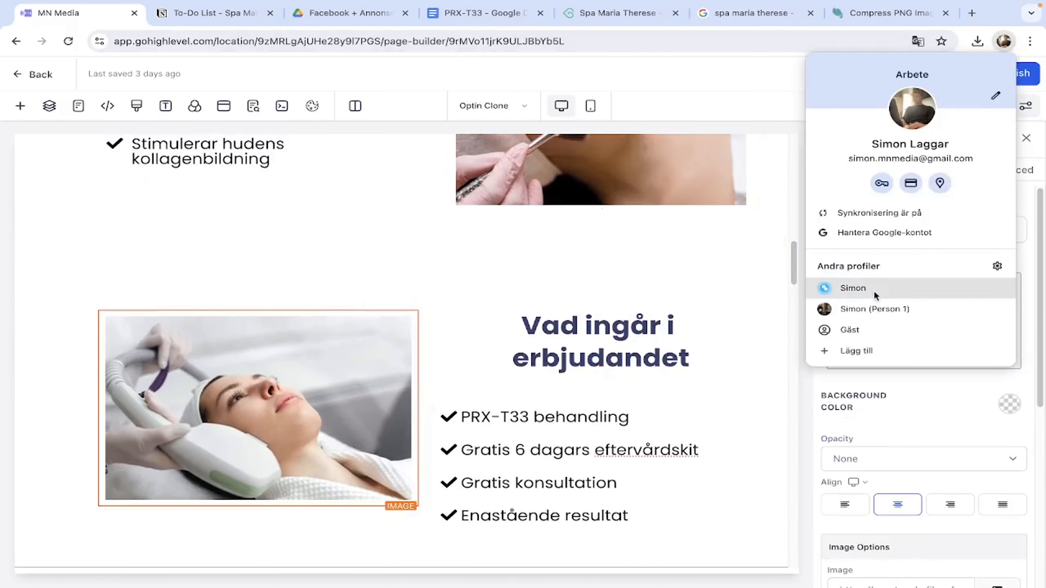
pyautogui.click(855, 286)
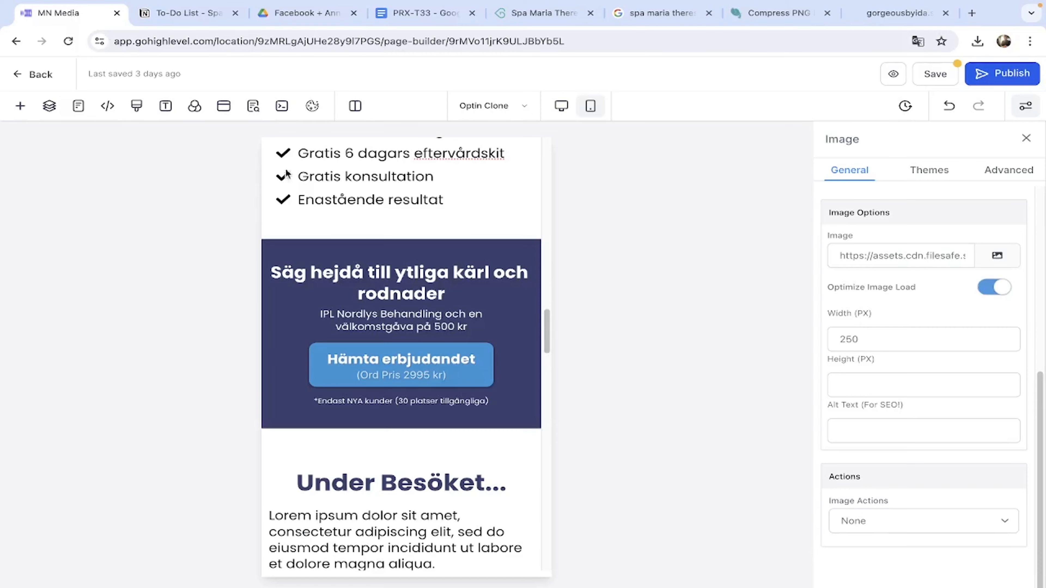
# Paste the new banner headline over the old one, drop the extra line and clear formatting.
pyautogui.moveTo(446, 294); pyautogui.dragTo(275, 276)
pyautogui.write('Föryngra huden, reducera rynkor & linjer')
pyautogui.press('BackSpace')
pyautogui.moveTo(463, 297); pyautogui.dragTo(274, 275)
pyautogui.click(397, 325)
pyautogui.click(370, 256)
pyautogui.scroll(-8, 386, 247)
# In desktop view, paste 'Föryngra huden, reducera rynkor & linjer' as the banner headline, unformatted.
pyautogui.scroll(6, 386, 244)
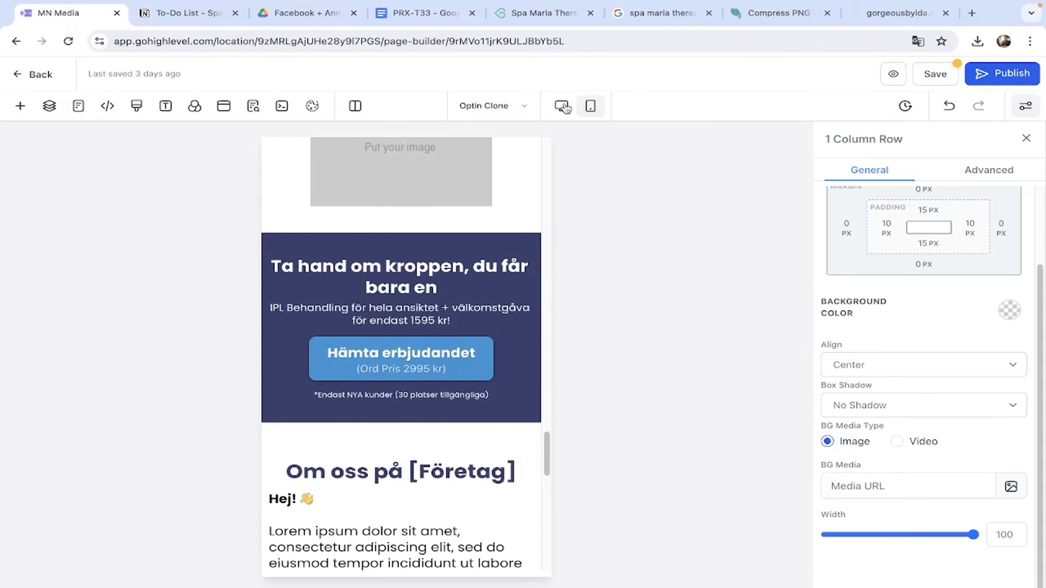
pyautogui.click(563, 106)
pyautogui.scroll(10, 425, 402)
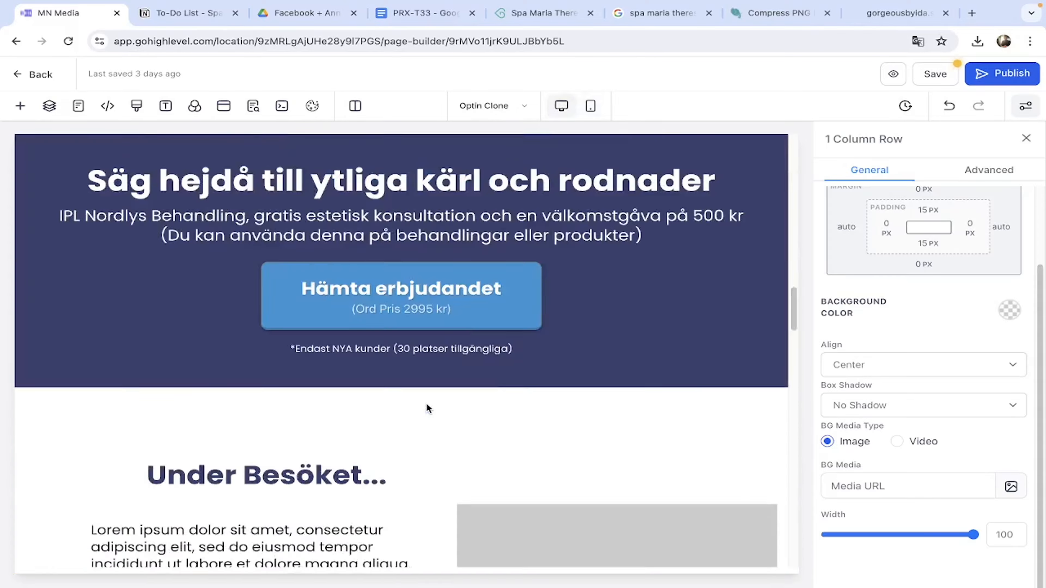
pyautogui.click(472, 516)
pyautogui.press('super+a')
pyautogui.write('Föryngra huden, reducera rynkor & linjer')
pyautogui.press('BackSpace')
pyautogui.press('super+a')
pyautogui.press('Escape')
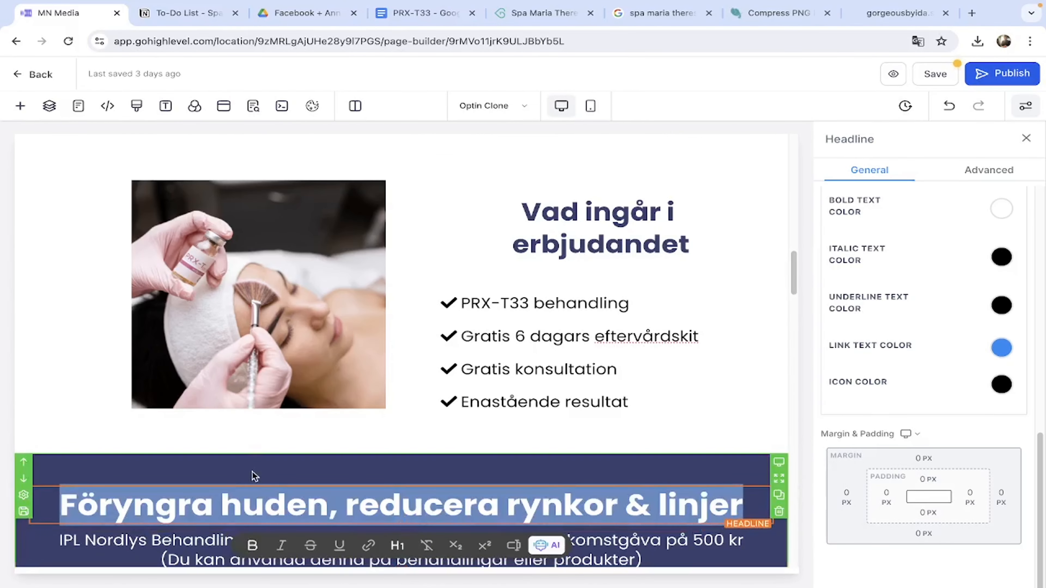
# Compare the banner with the live reference page, then select the Ta hand om kroppen section.
pyautogui.click(1003, 41)
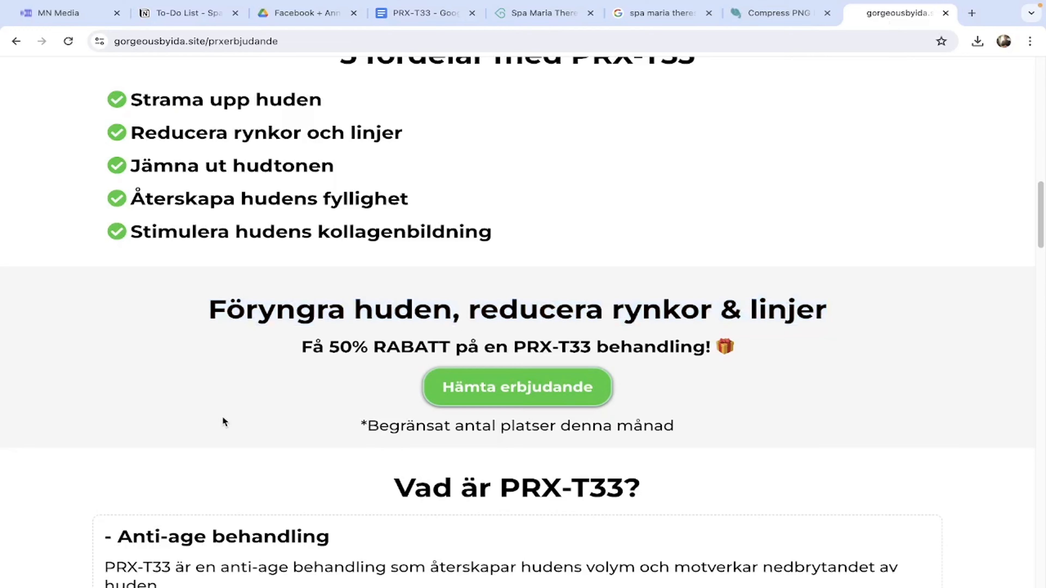
pyautogui.scroll(-10, 222, 417)
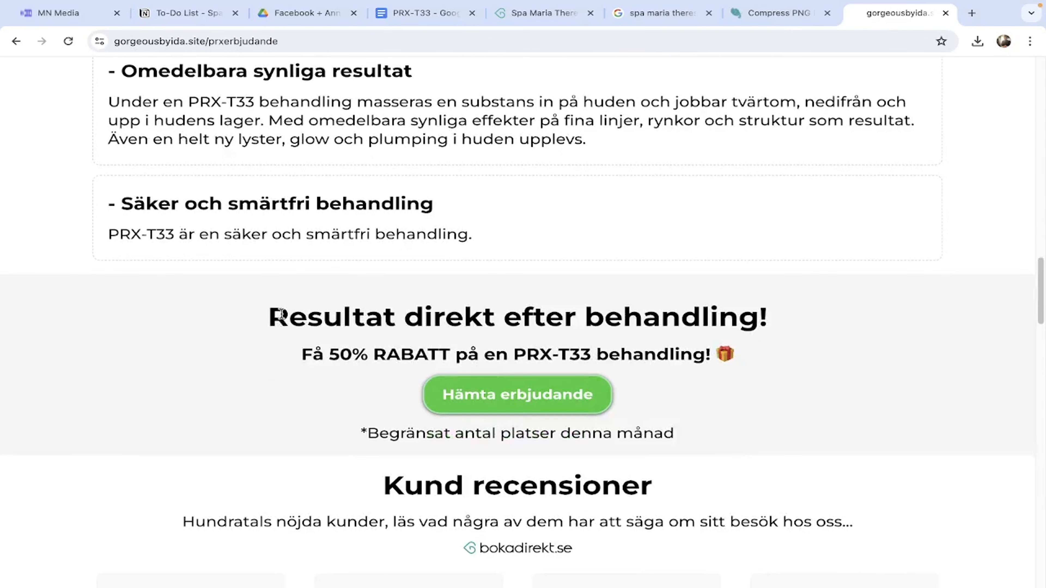
pyautogui.moveTo(268, 316); pyautogui.dragTo(783, 315)
pyautogui.click(58, 13)
pyautogui.scroll(-10, 421, 328)
pyautogui.scroll(8, 425, 338)
pyautogui.scroll(-15, 425, 337)
pyautogui.click(425, 219)
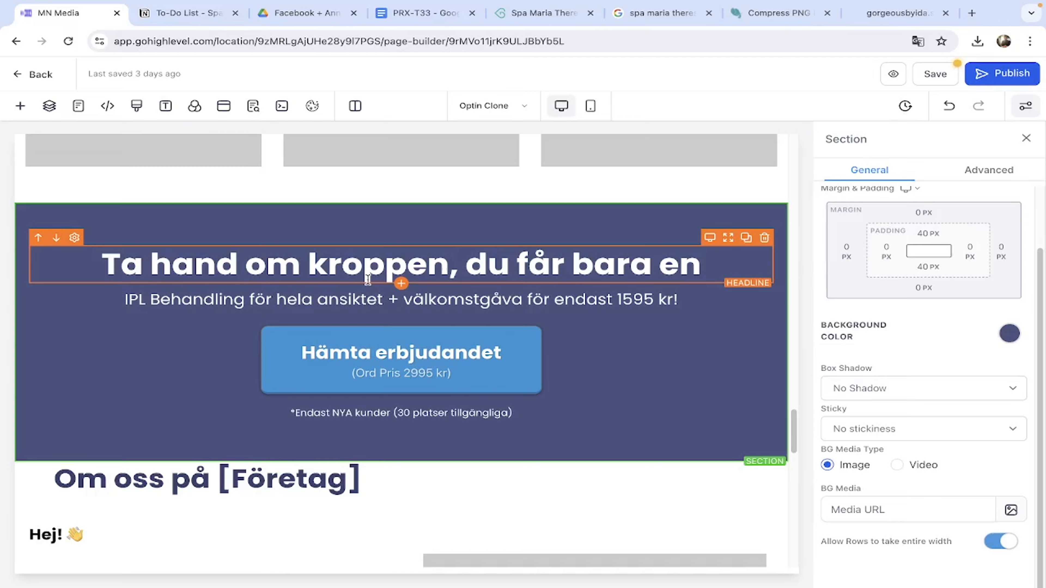
# Check the mobile layout against the live gorgeousbyida.site page and select the Föryngra huden sub headline.
pyautogui.scroll(-15, 368, 279)
pyautogui.scroll(10, 371, 288)
pyautogui.click(590, 106)
pyautogui.scroll(15, 452, 410)
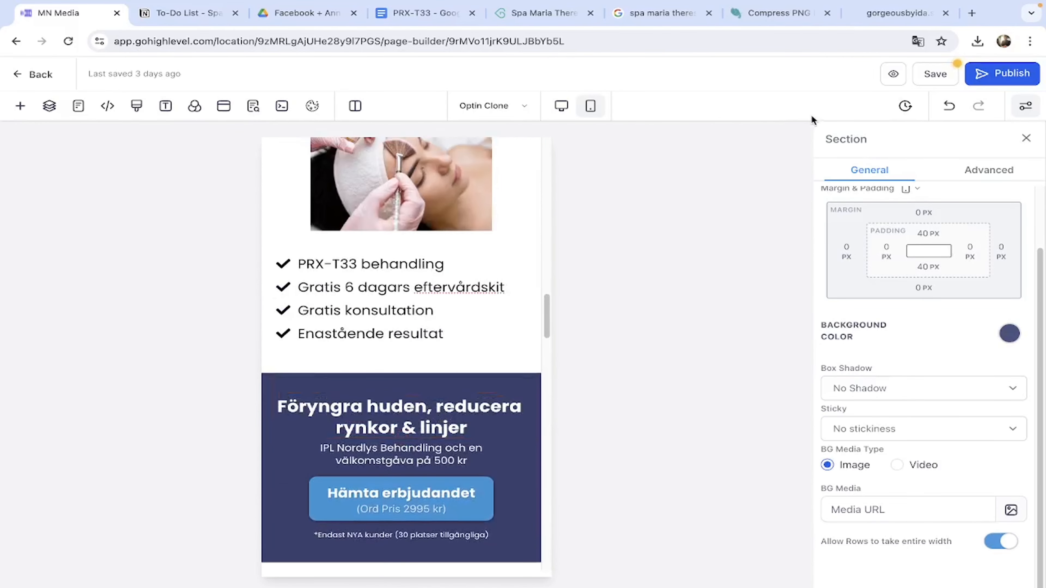
pyautogui.click(872, 16)
pyautogui.scroll(-10, 513, 383)
pyautogui.scroll(8, 513, 383)
pyautogui.click(67, 17)
pyautogui.scroll(-15, 404, 393)
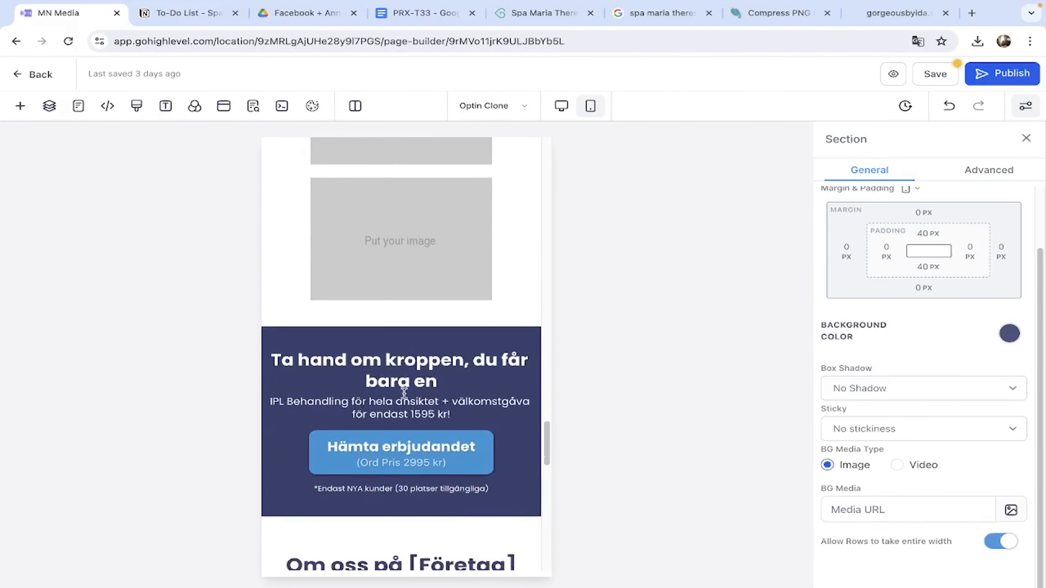
pyautogui.scroll(5, 404, 394)
pyautogui.click(415, 377)
# Replace the sub headline with 'PRX-T33 behandling och ett 6 dagars eftervårdskit'.
pyautogui.tripleClick(473, 389)
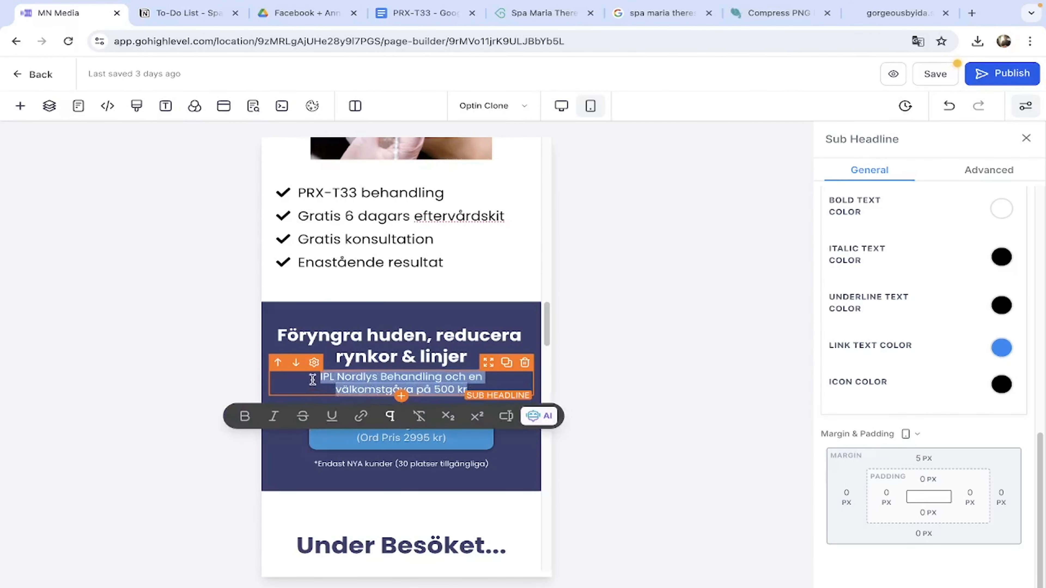
pyautogui.press('BackSpace')
pyautogui.write('PRX-T33 behandling ')
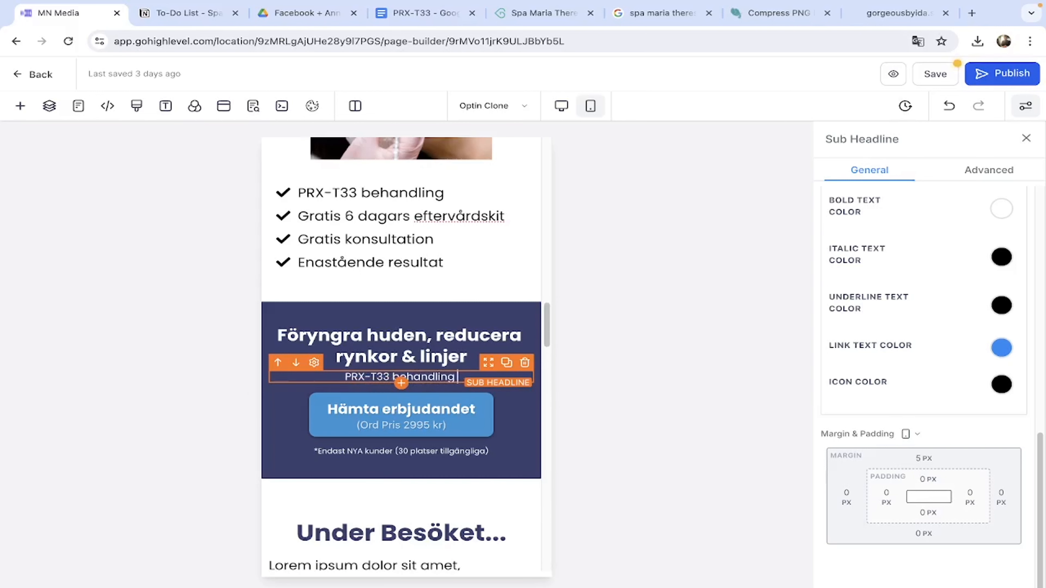
pyautogui.write('och ett 6 dagars eftervårdskit')
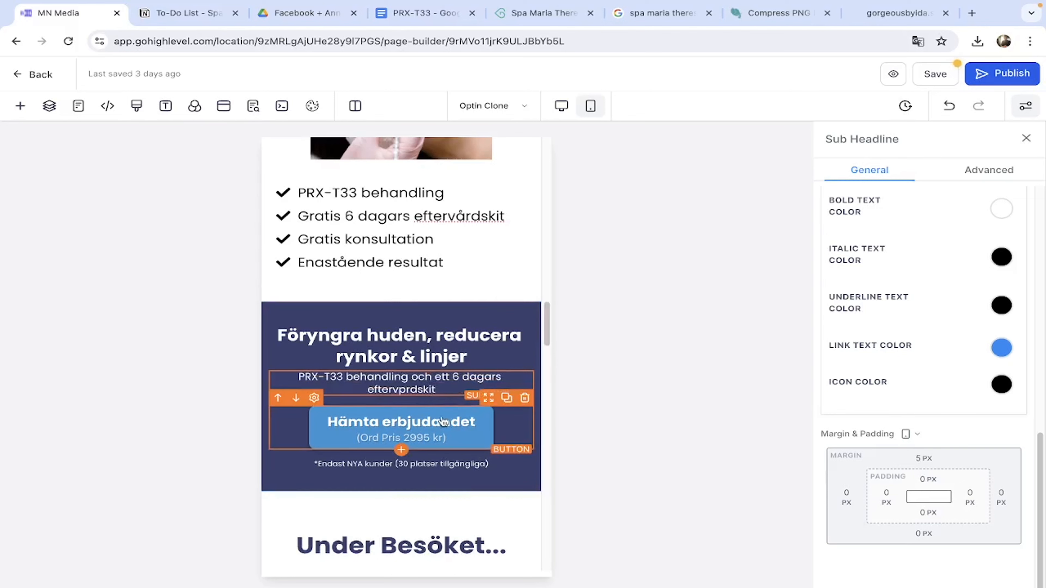
pyautogui.press('BackSpace')
pyautogui.press('BackSpace')
pyautogui.press('BackSpace')
pyautogui.write('rdskit')
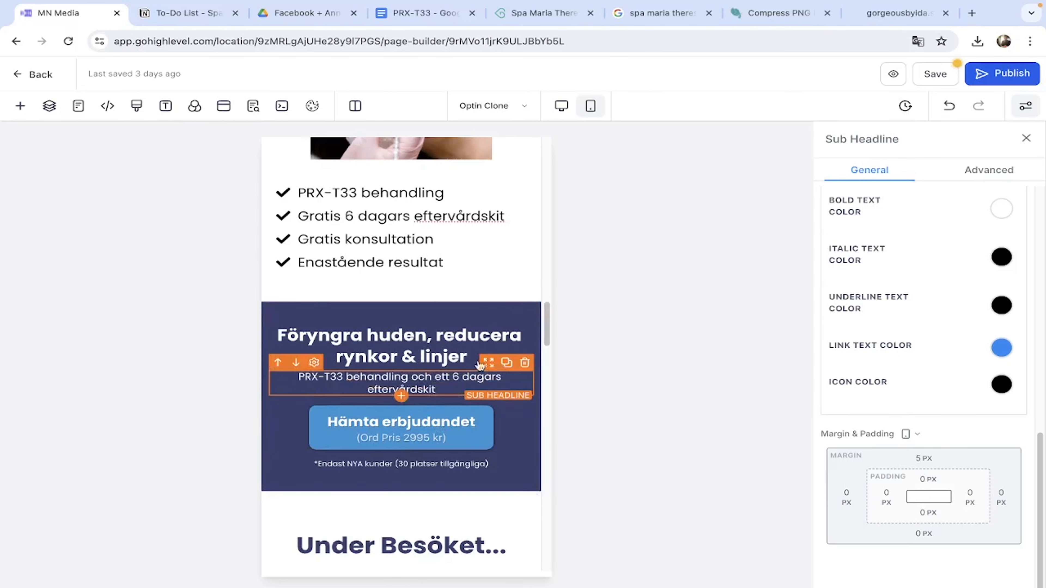
pyautogui.moveTo(436, 389); pyautogui.dragTo(292, 378)
pyautogui.press('super+c')
pyautogui.click(445, 310)
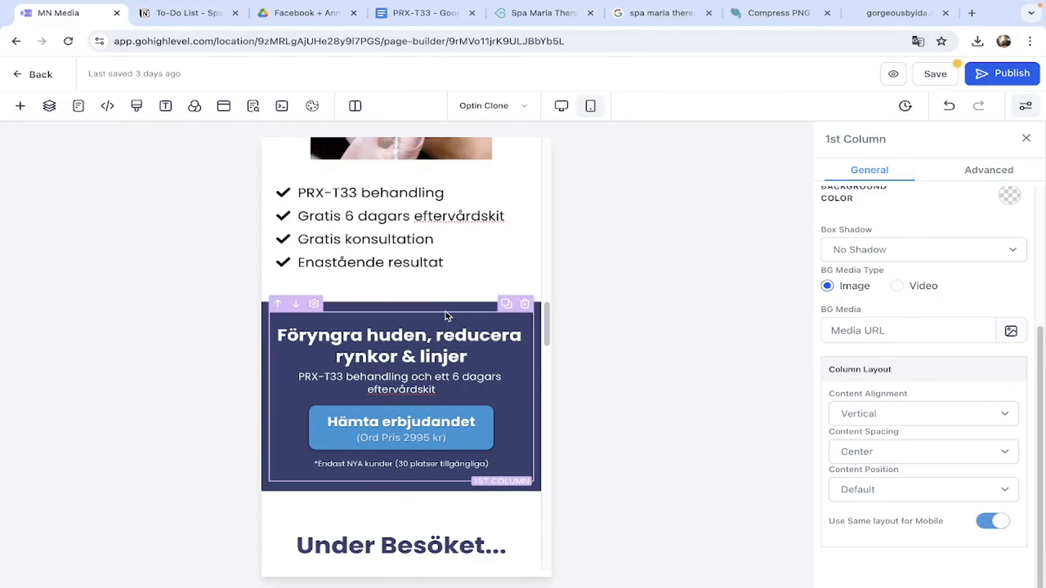
# Paste the PRX-T33 sub headline into the Ta hand om kroppen section on mobile and desktop, adding '!'.
pyautogui.scroll(-10, 445, 309)
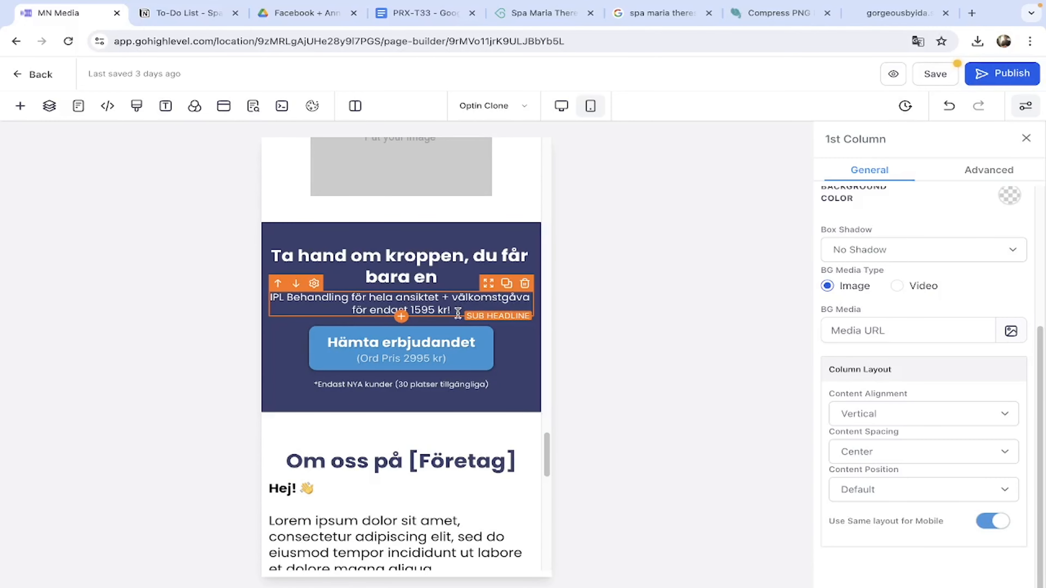
pyautogui.tripleClick(458, 313)
pyautogui.write('PRX-T33 behandling och ett 6 dagars eftervårdskit!')
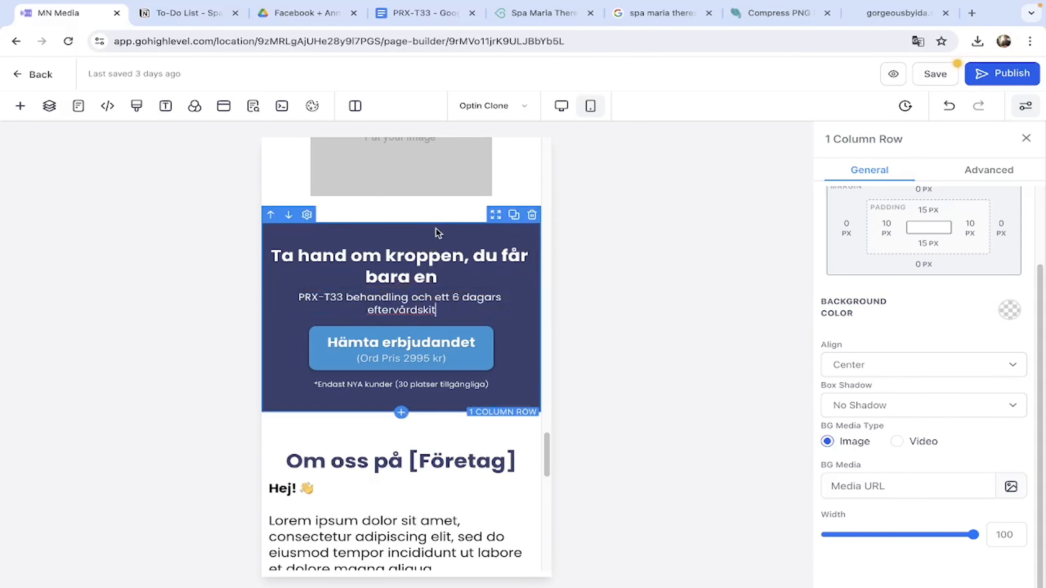
pyautogui.scroll(-15, 440, 230)
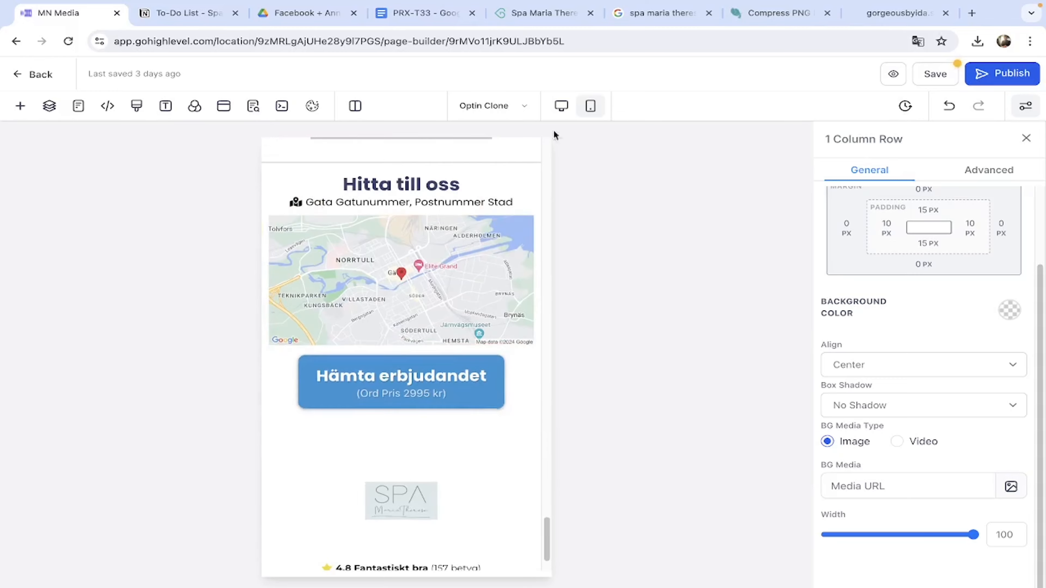
pyautogui.click(562, 106)
pyautogui.scroll(10, 404, 411)
pyautogui.tripleClick(532, 304)
pyautogui.press('super+v')
pyautogui.write('!')
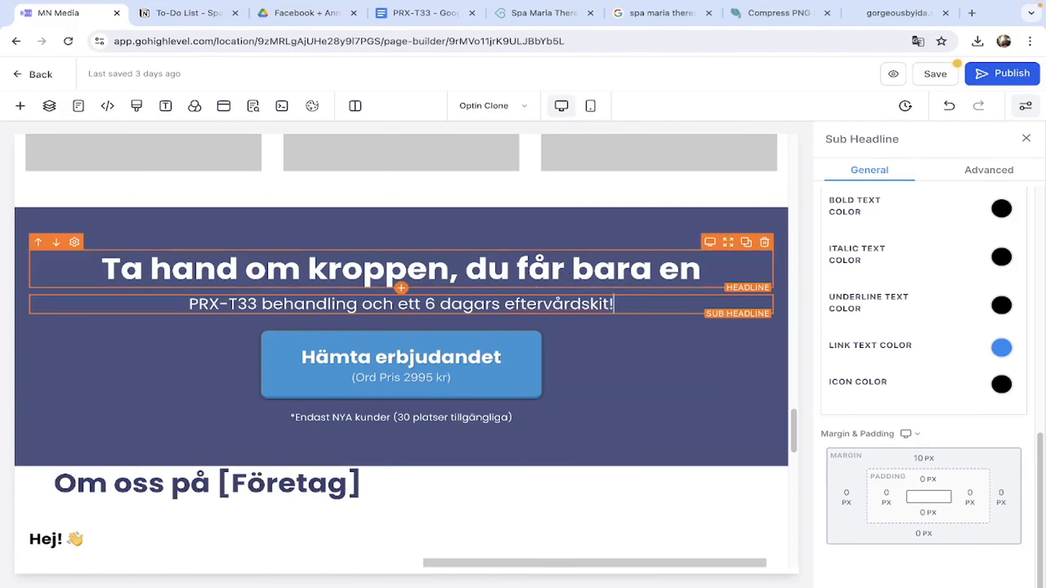
pyautogui.tripleClick(593, 305)
pyautogui.press('super+c')
pyautogui.click(546, 221)
# Paste the PRX-T33 text over the earlier desktop sub headline too.
pyautogui.scroll(20, 546, 223)
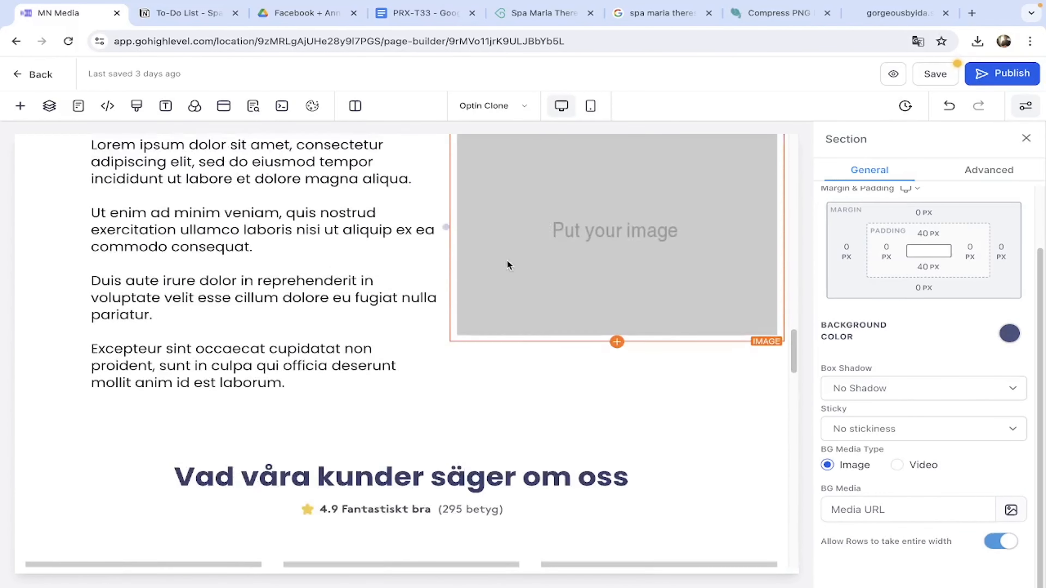
pyautogui.doubleClick(428, 305)
pyautogui.moveTo(653, 329); pyautogui.dragTo(39, 306)
pyautogui.press('super+v')
pyautogui.click(605, 446)
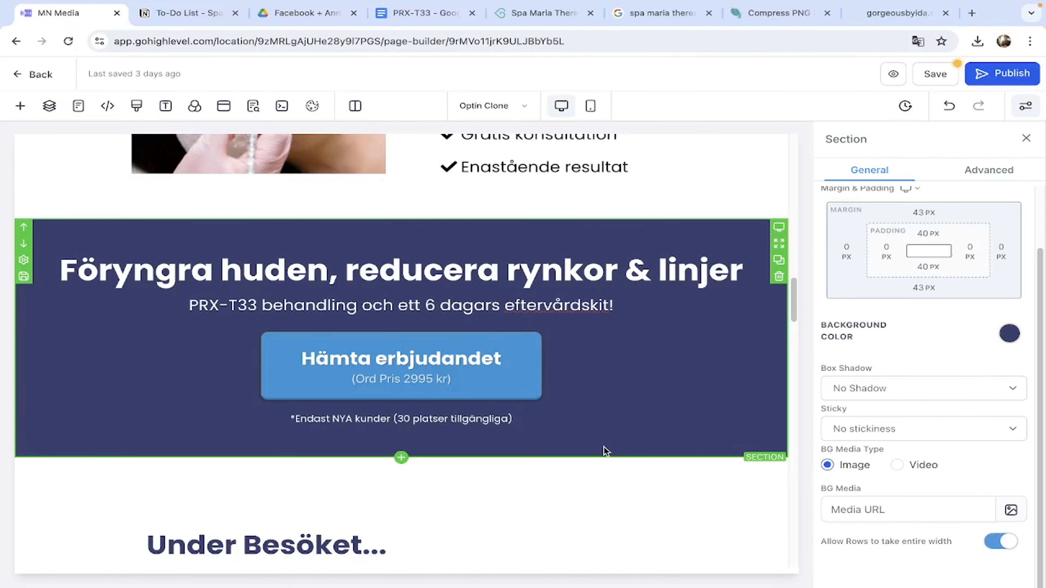
# In mobile view, set the first Hämta erbjudandet button's price line to 1995.
pyautogui.click(591, 106)
pyautogui.scroll(-3, 401, 413)
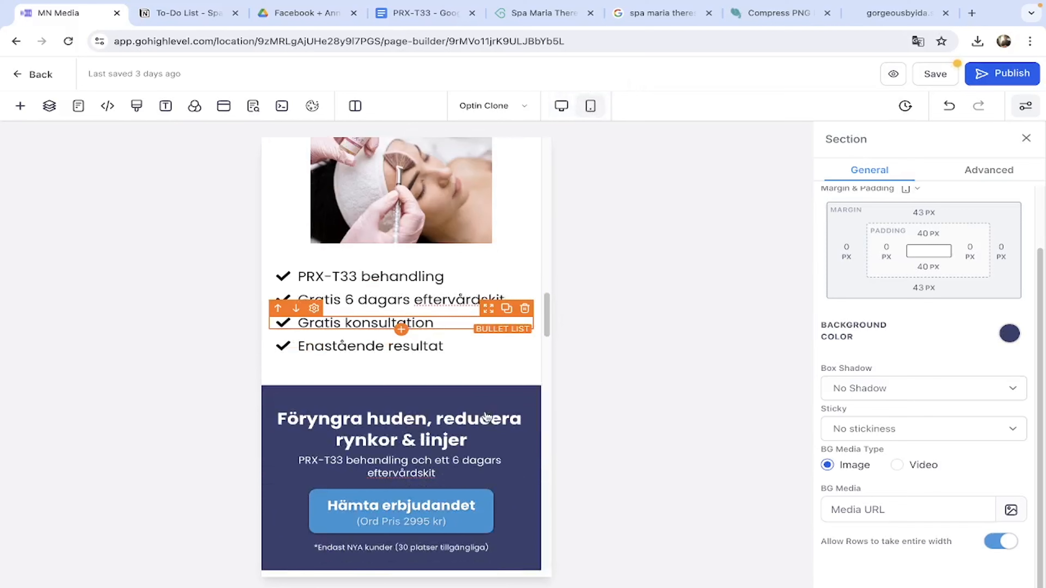
pyautogui.click(451, 474)
pyautogui.scroll(-3, 402, 412)
pyautogui.click(402, 326)
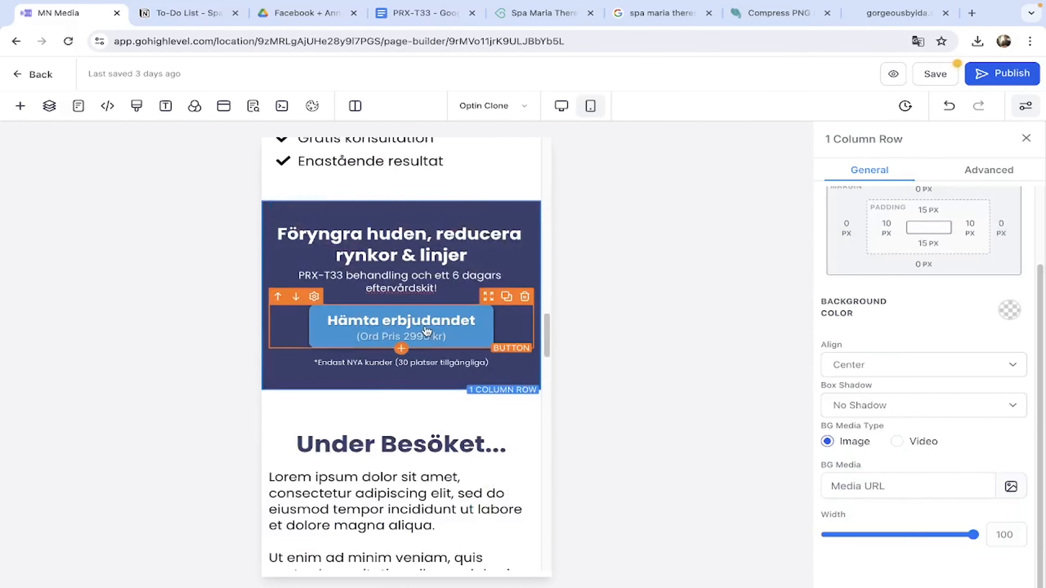
pyautogui.click(911, 425)
pyautogui.press('BackSpace')
pyautogui.press('BackSpace')
pyautogui.press('BackSpace')
pyautogui.press('BackSpace')
pyautogui.write('1995')
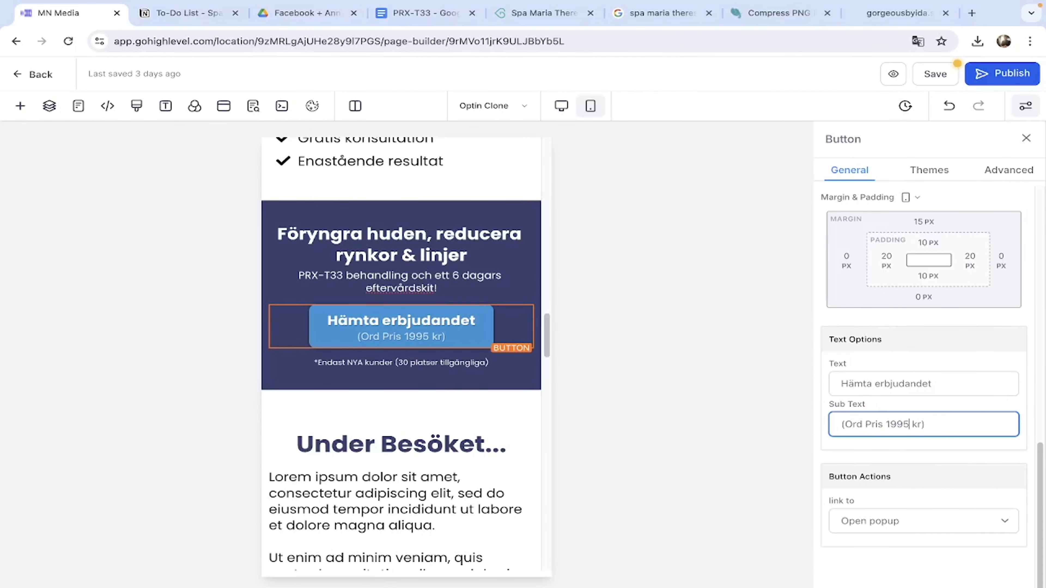
pyautogui.scroll(-15, 394, 426)
# Set the second Hämta erbjudandet button's price line to 1995 as well.
pyautogui.scroll(-8, 394, 426)
pyautogui.click(417, 332)
pyautogui.click(911, 426)
pyautogui.press('BackSpace')
pyautogui.press('BackSpace')
pyautogui.press('BackSpace')
pyautogui.press('BackSpace')
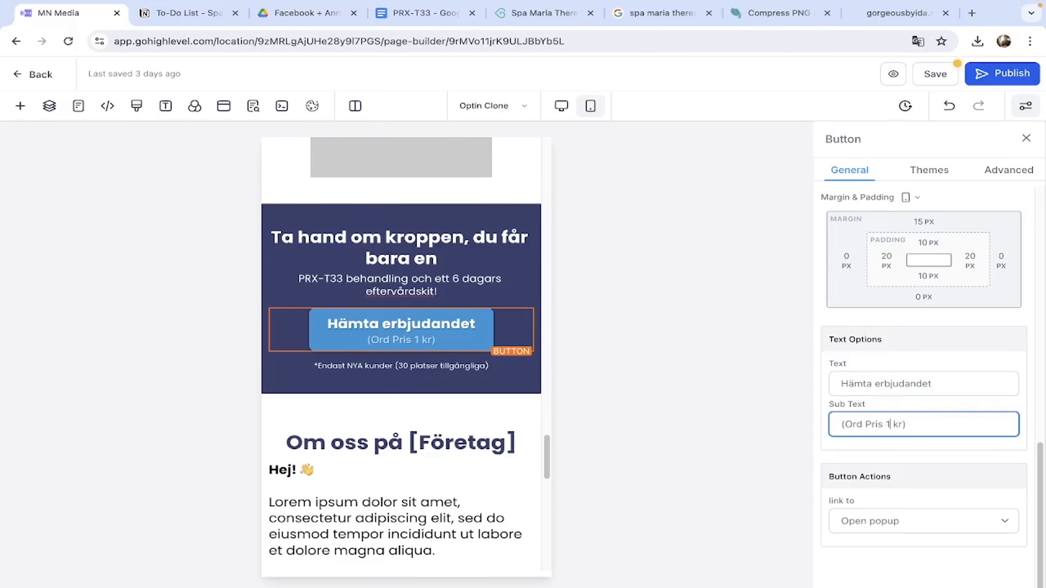
pyautogui.write('1995')
pyautogui.click(469, 395)
pyautogui.scroll(20, 470, 394)
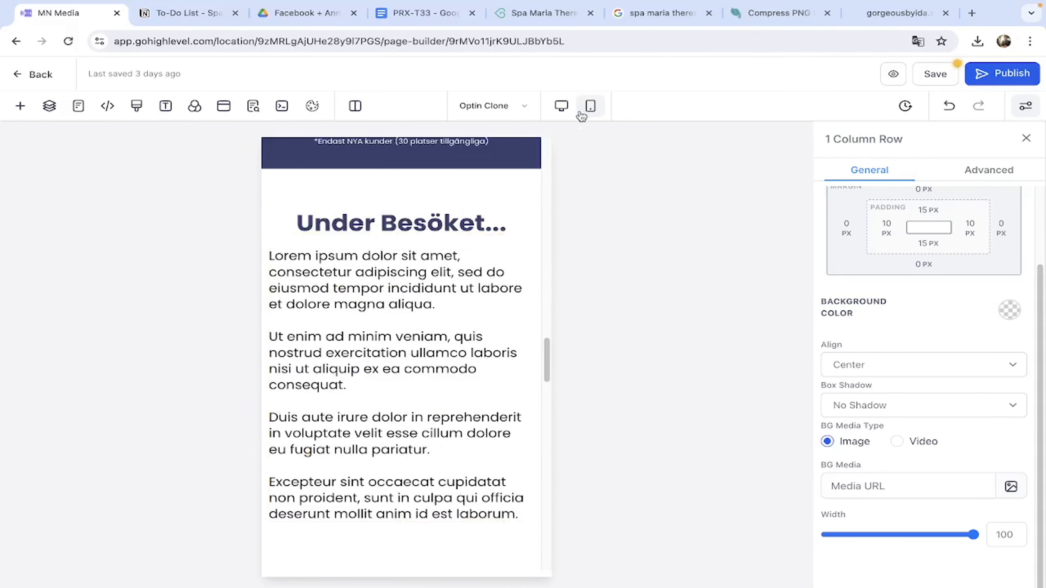
# In desktop view, change both offer buttons' prices from 2995 to 1995.
pyautogui.click(562, 106)
pyautogui.scroll(-10, 416, 405)
pyautogui.click(416, 499)
pyautogui.click(906, 425)
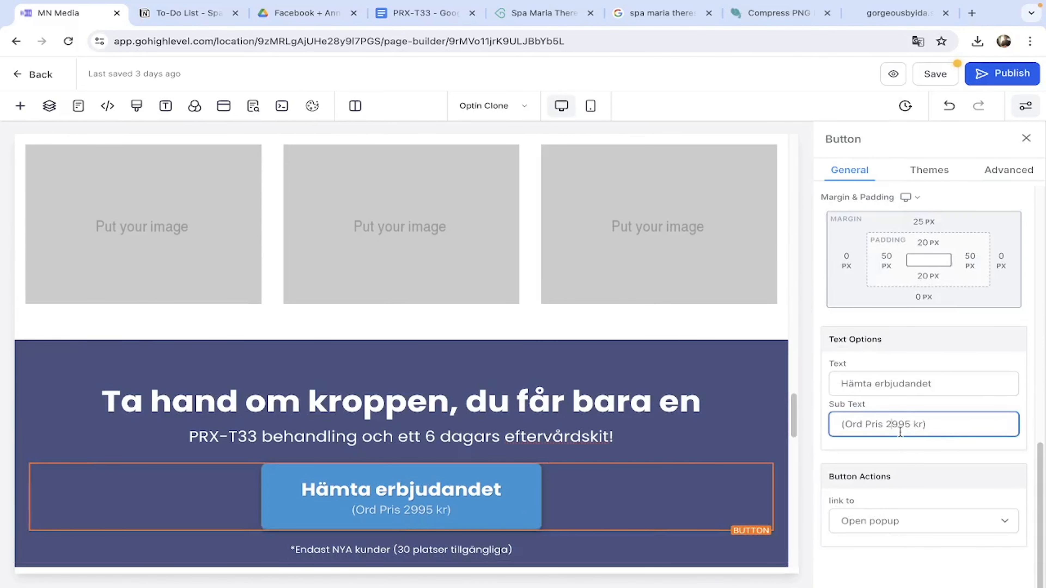
pyautogui.press('BackSpace')
pyautogui.write('1')
pyautogui.scroll(19, 405, 395)
pyautogui.click(405, 289)
pyautogui.click(893, 426)
pyautogui.press('BackSpace')
pyautogui.write('1')
pyautogui.click(416, 364)
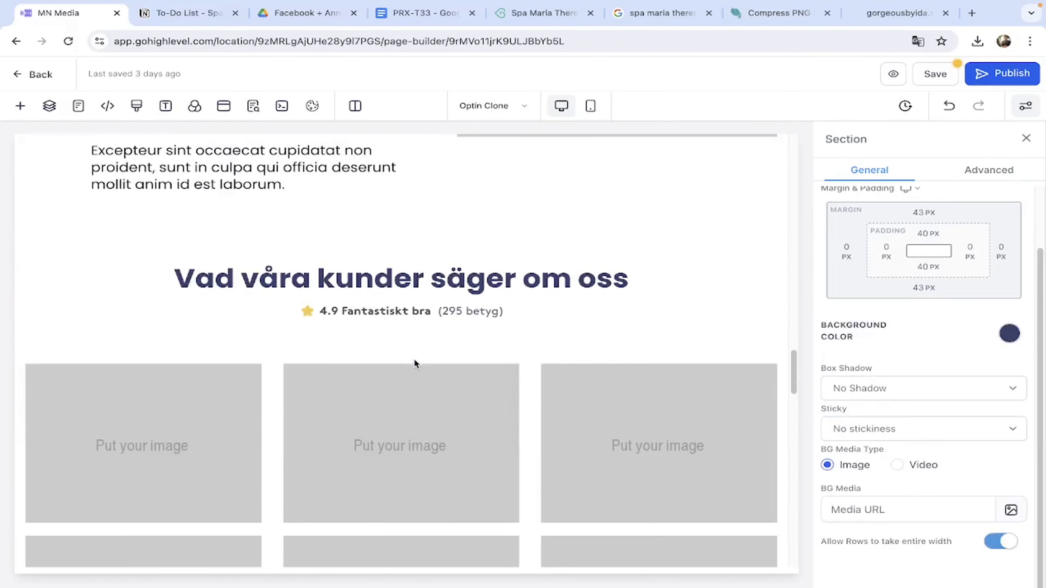
pyautogui.scroll(20, 414, 364)
# Review the Under Besöket block and read the spa's full description on bokadirekt.se.
pyautogui.scroll(-14, 414, 364)
pyautogui.click(414, 364)
pyautogui.click(511, 354)
pyautogui.scroll(-5, 317, 370)
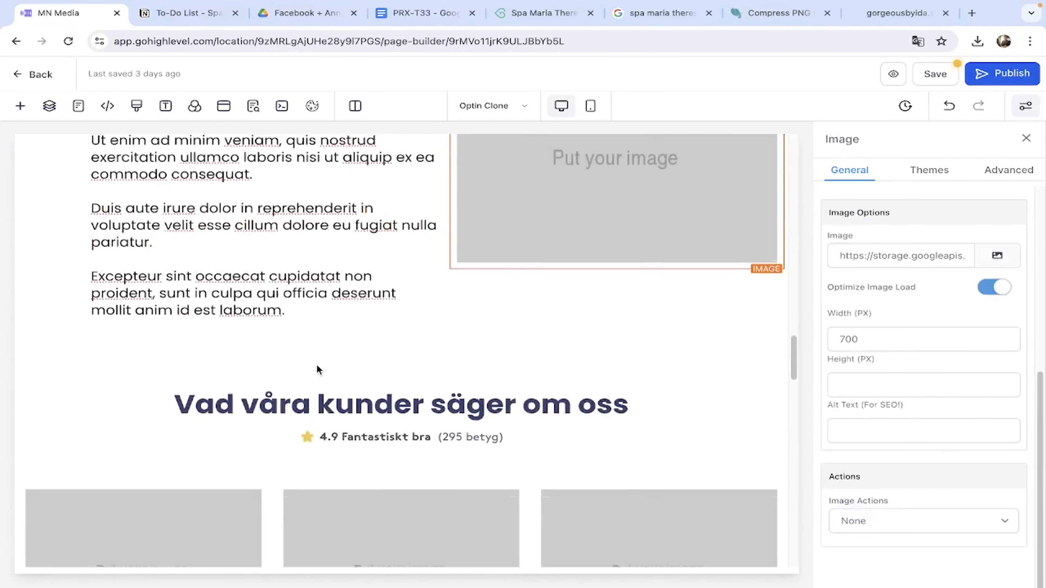
pyautogui.scroll(5, 317, 370)
pyautogui.click(539, 13)
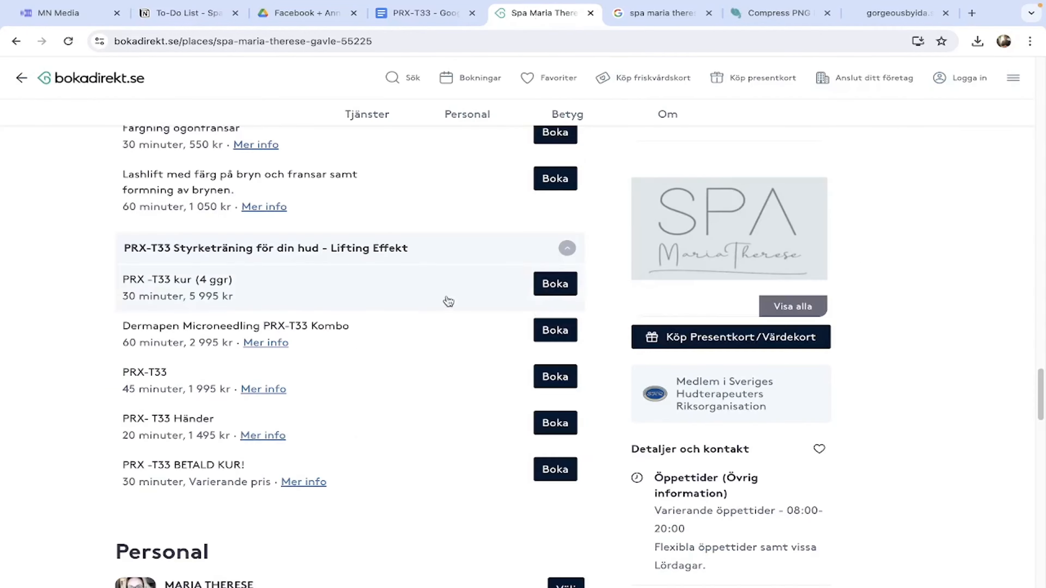
pyautogui.scroll(20, 448, 302)
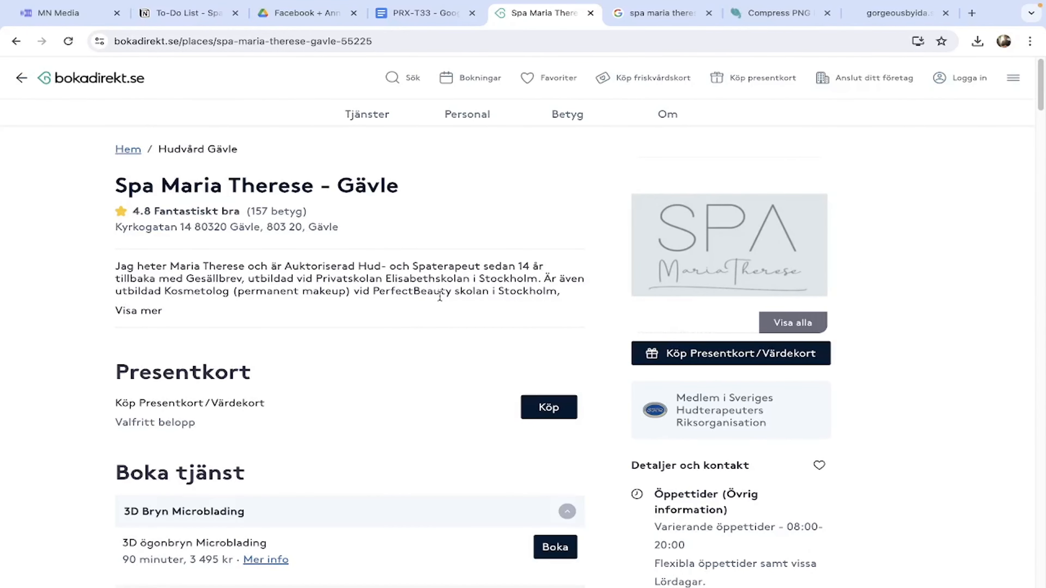
pyautogui.click(154, 309)
pyautogui.click(62, 12)
pyautogui.scroll(-5, 329, 316)
pyautogui.scroll(5, 329, 316)
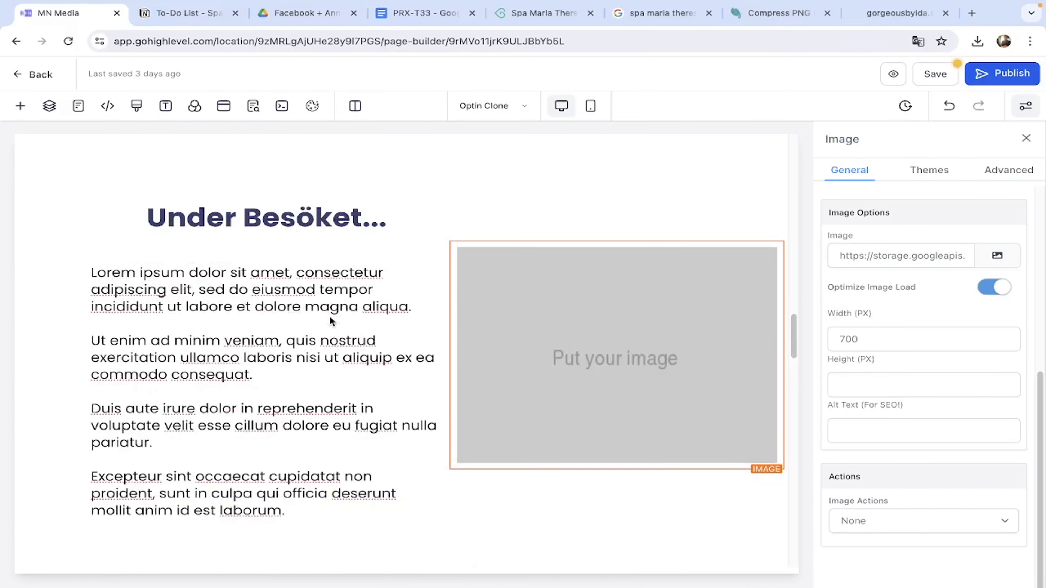
# Read the PRX-T33 treatment details on the spa's booking page.
pyautogui.click(536, 13)
pyautogui.scroll(-10, 388, 378)
pyautogui.scroll(7, 263, 462)
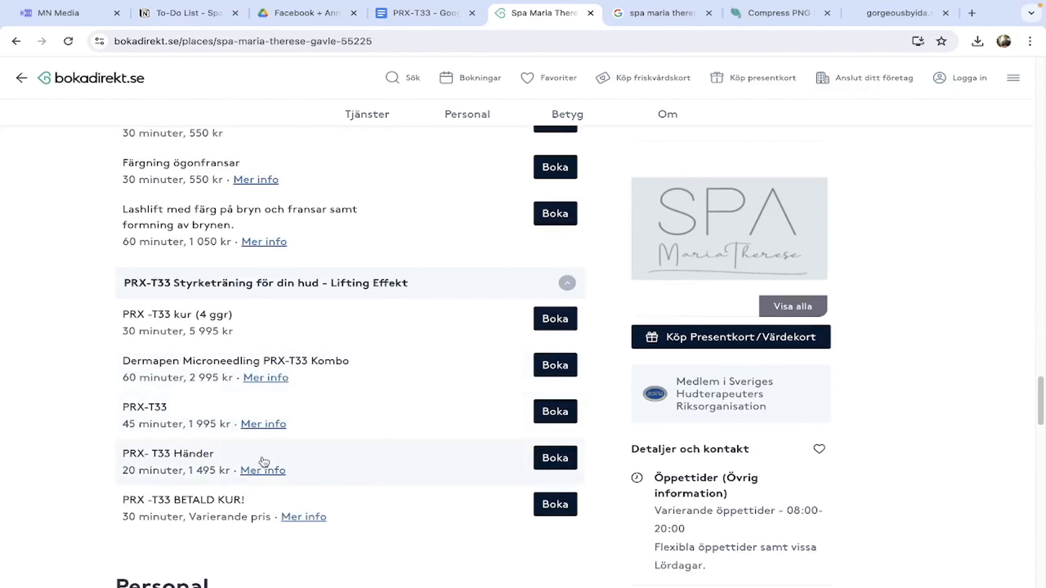
pyautogui.click(263, 464)
pyautogui.moveTo(410, 206); pyautogui.dragTo(516, 366)
pyautogui.click(516, 366)
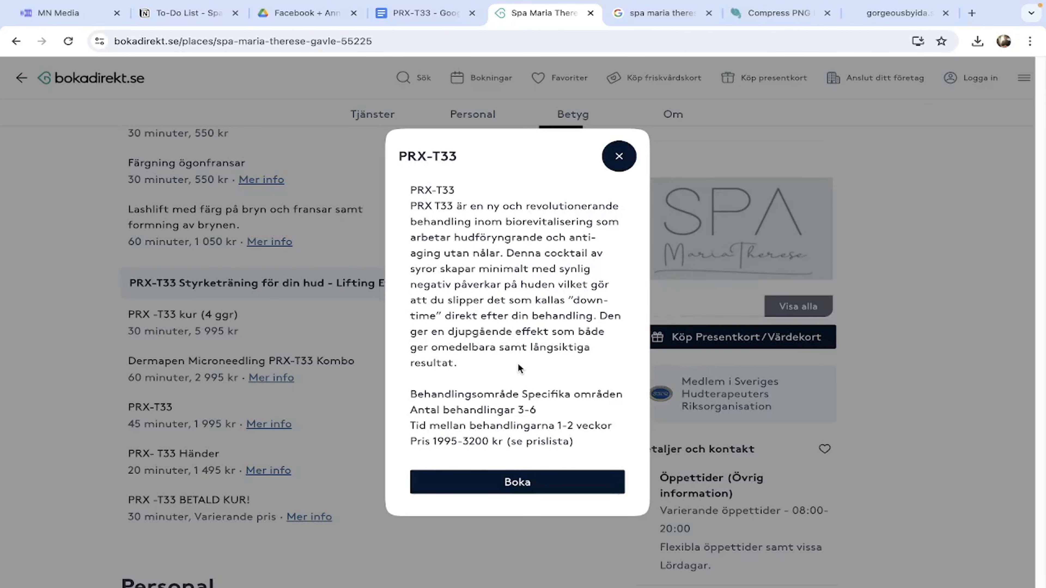
# Load chat.openai.com in a new browser tab.
pyautogui.click(972, 13)
pyautogui.write('chat.openai.com')
pyautogui.press('Return')
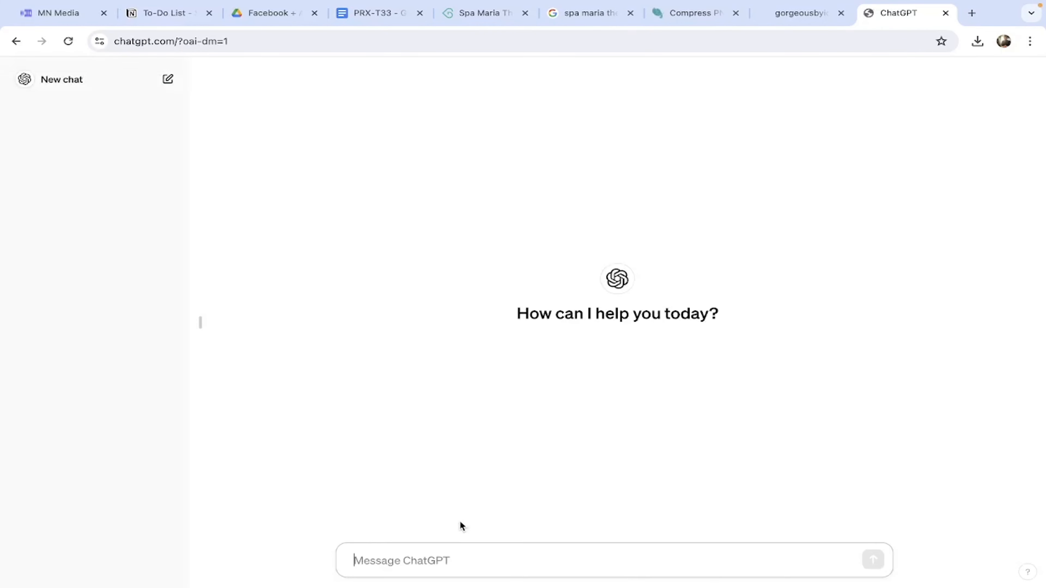
# Ask ChatGPT in Swedish how a typical PRX-T33 clinic visit looks and read the reply.
pyautogui.click(483, 544)
pyautogui.write('hur ser e')
pyautogui.write('tt typiskt besök ut')
pyautogui.write(' när man gört')
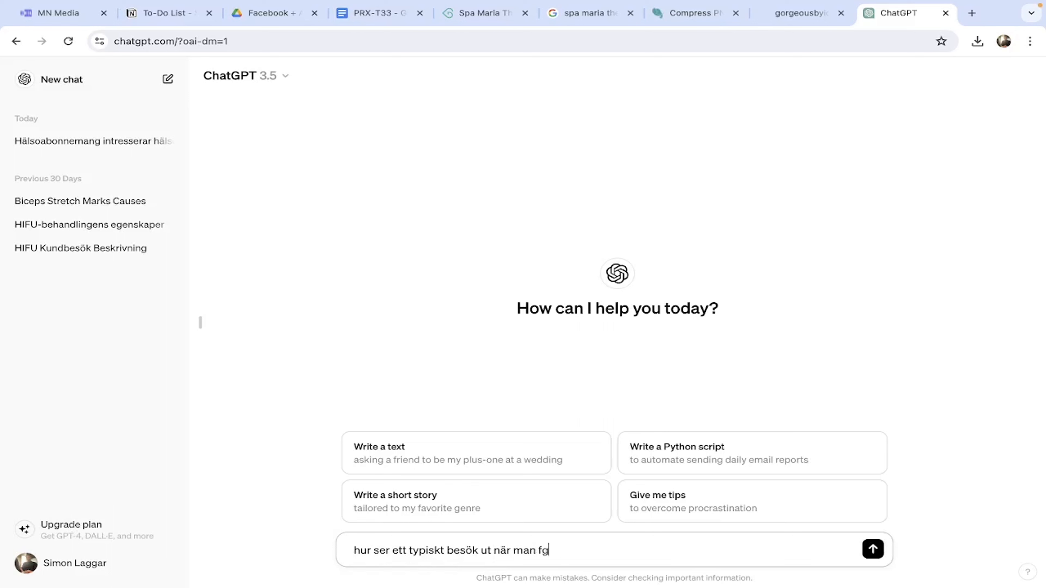
pyautogui.write('en PRX-T33 behandling')
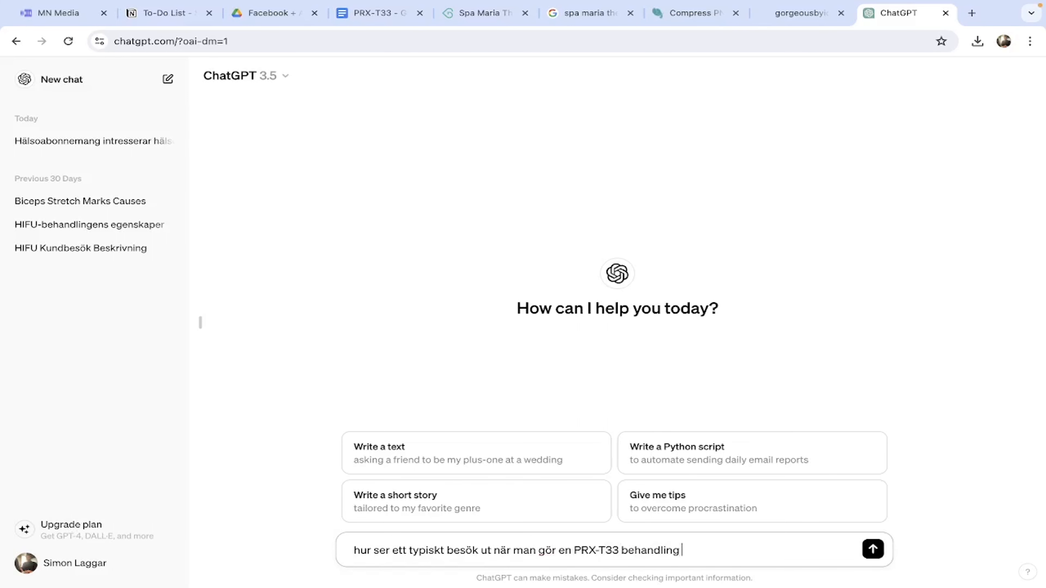
pyautogui.write(' på en klinik?')
pyautogui.press('Return')
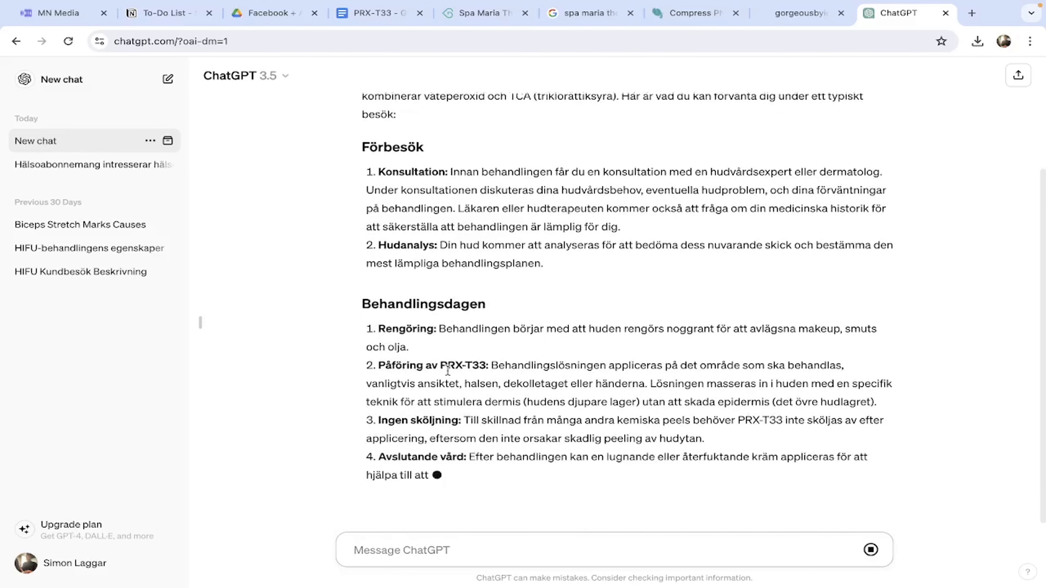
pyautogui.scroll(5, 460, 373)
pyautogui.scroll(-2, 462, 374)
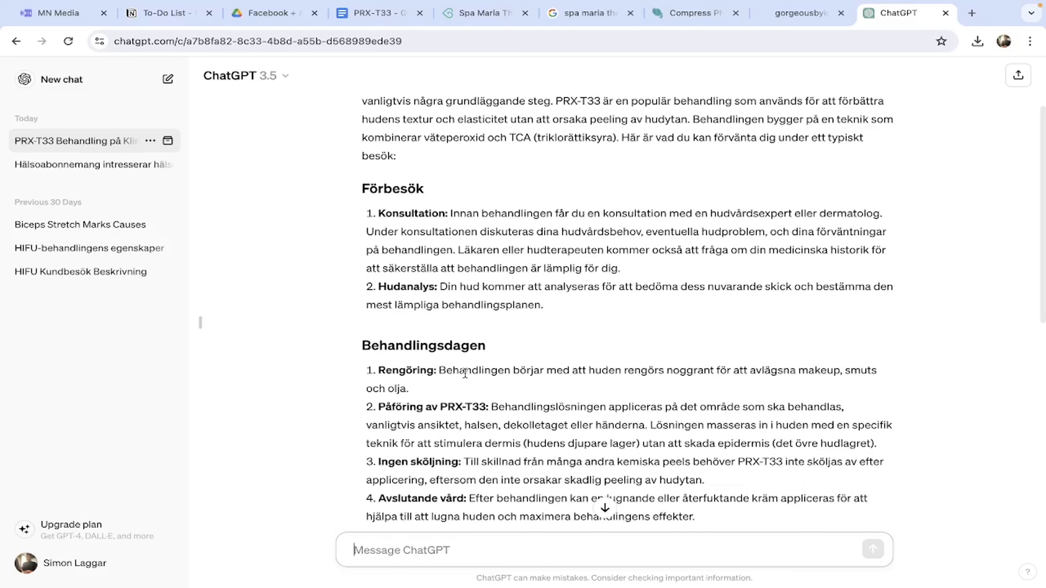
pyautogui.click(971, 14)
# Open the HIFU campaign site and scroll through it.
pyautogui.write('hifu')
pyautogui.press('Return')
pyautogui.scroll(-20, 304, 299)
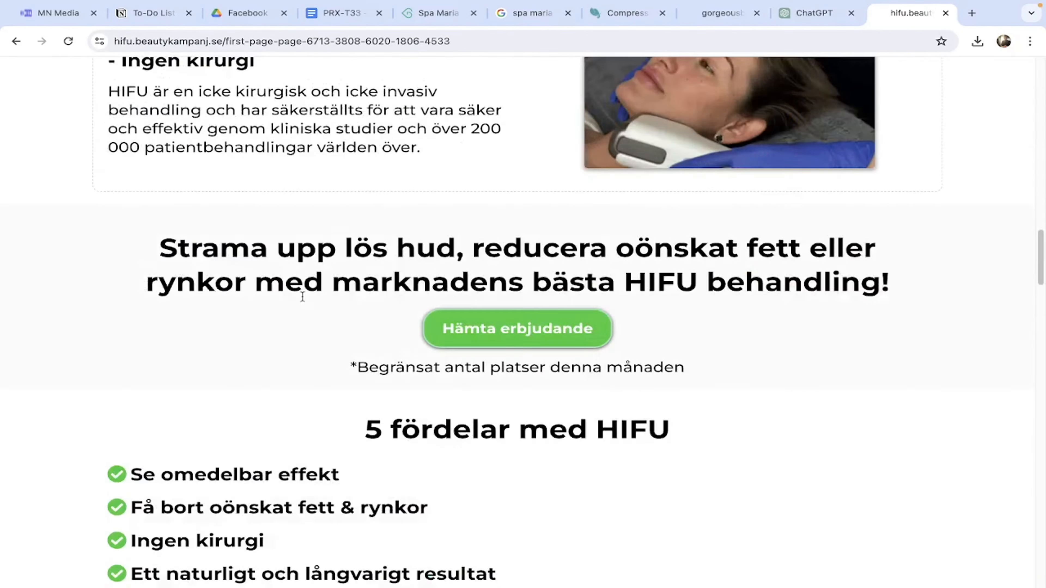
pyautogui.scroll(12, 304, 302)
pyautogui.scroll(8, 304, 302)
# Scroll through the HIFU landing page's Under Besöket section in the builder.
pyautogui.click(58, 21)
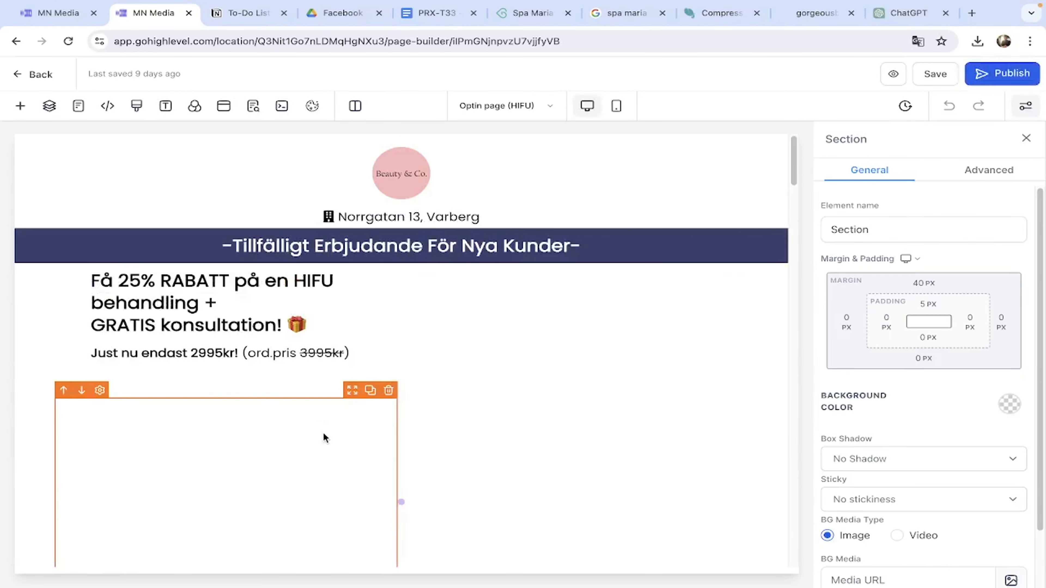
pyautogui.scroll(-7, 344, 425)
pyautogui.scroll(7, 344, 425)
pyautogui.scroll(-7, 344, 425)
pyautogui.scroll(-10, 342, 419)
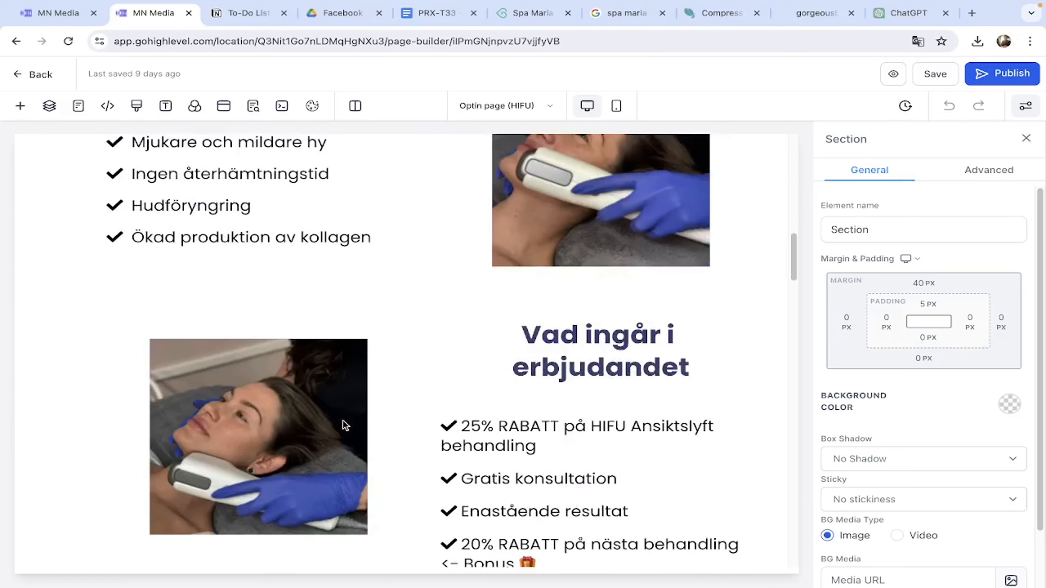
pyautogui.scroll(-12, 343, 420)
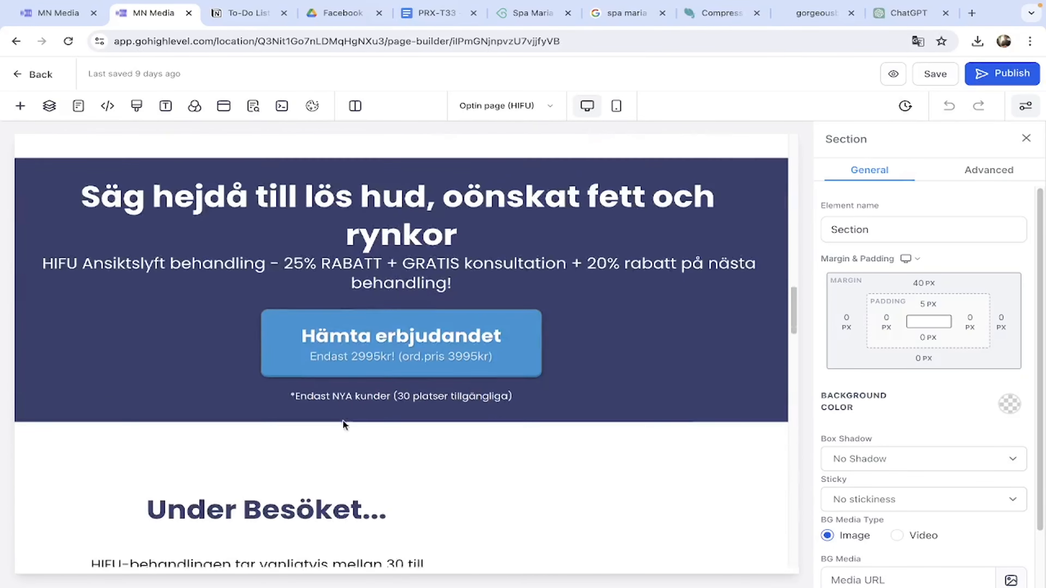
pyautogui.scroll(7, 345, 423)
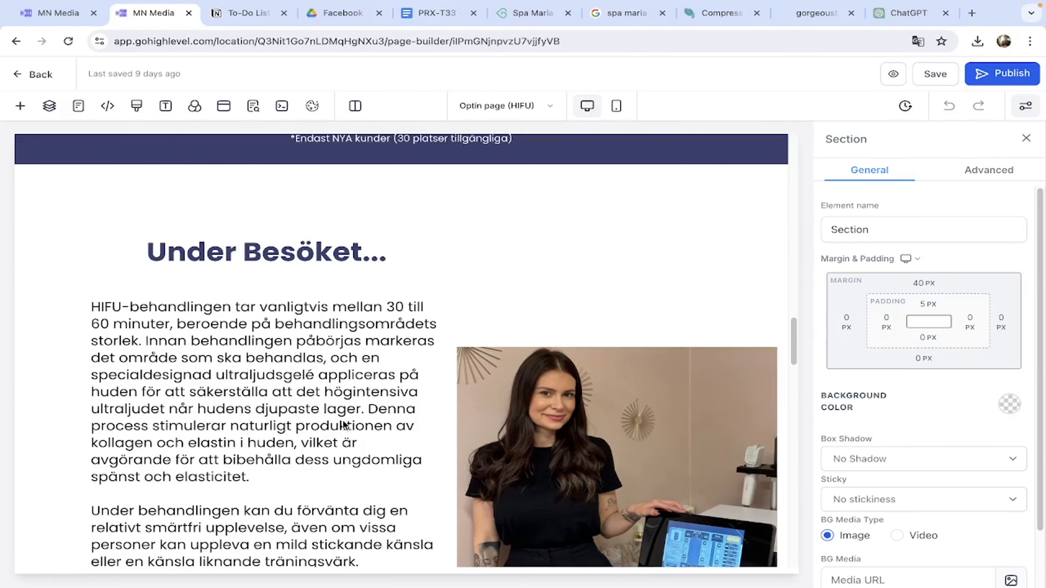
pyautogui.scroll(-5, 344, 424)
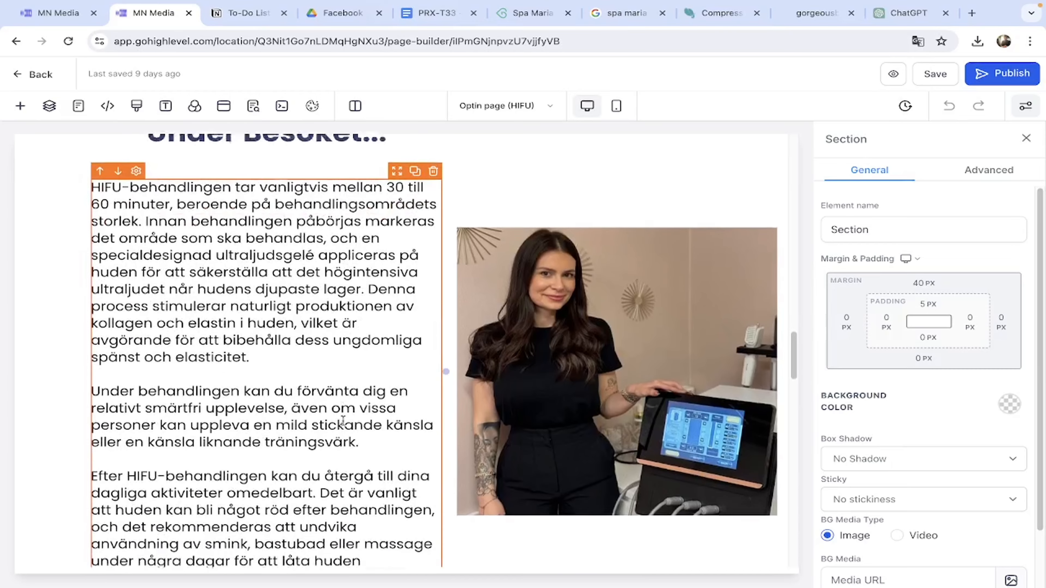
pyautogui.scroll(-1, 343, 422)
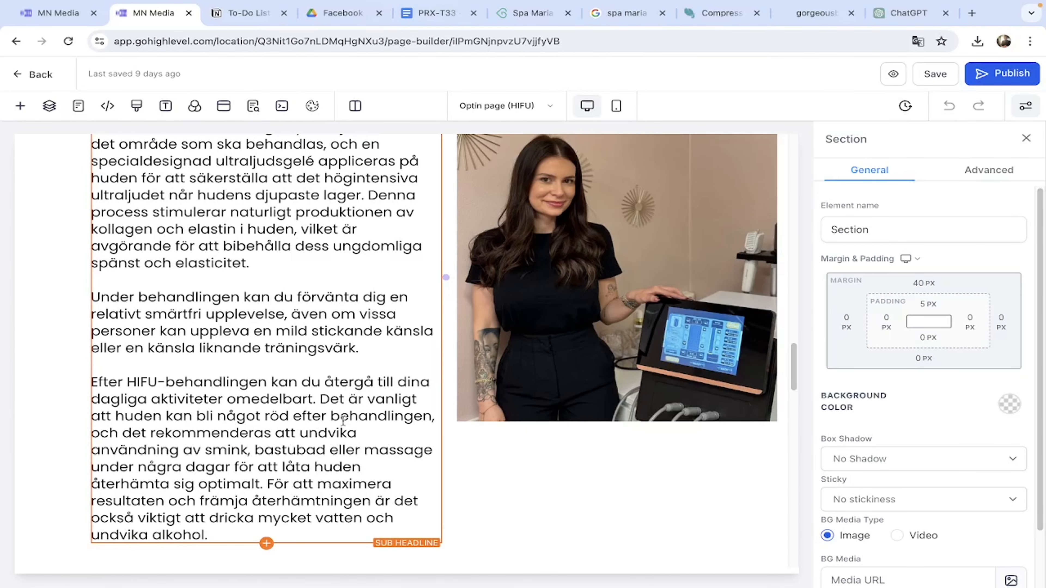
pyautogui.scroll(4, 343, 421)
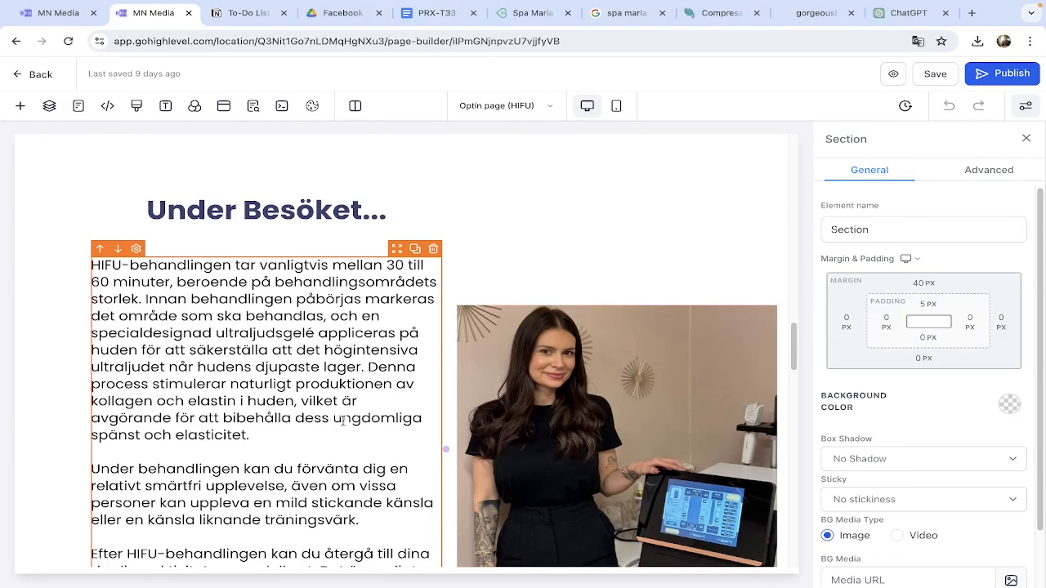
pyautogui.click(898, 13)
# Ask ChatGPT for a shorter PRX-T33 visit summary, then select its eight listed steps.
pyautogui.scroll(-5, 455, 436)
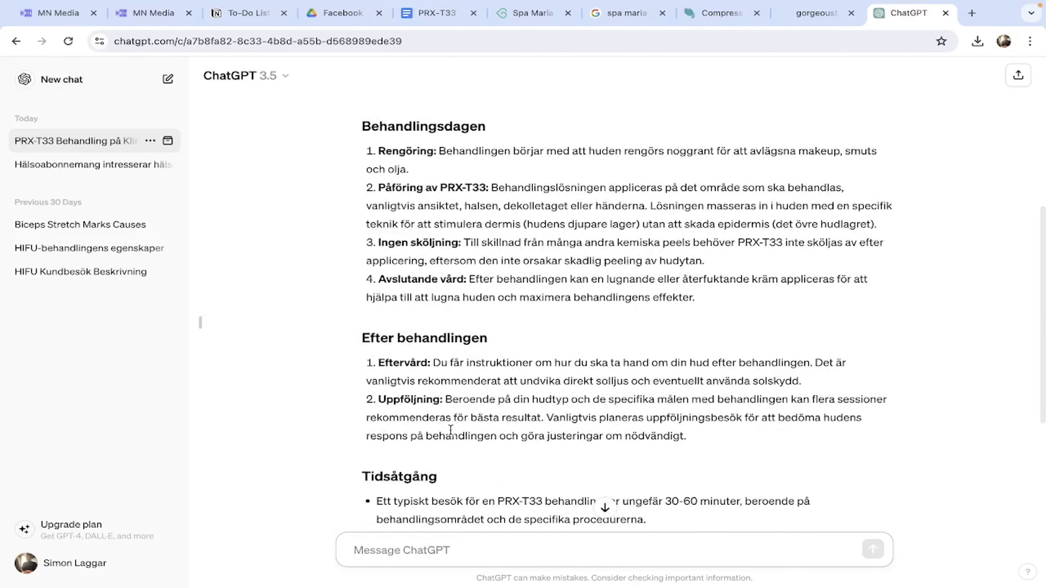
pyautogui.scroll(-5, 451, 430)
pyautogui.scroll(-2, 451, 429)
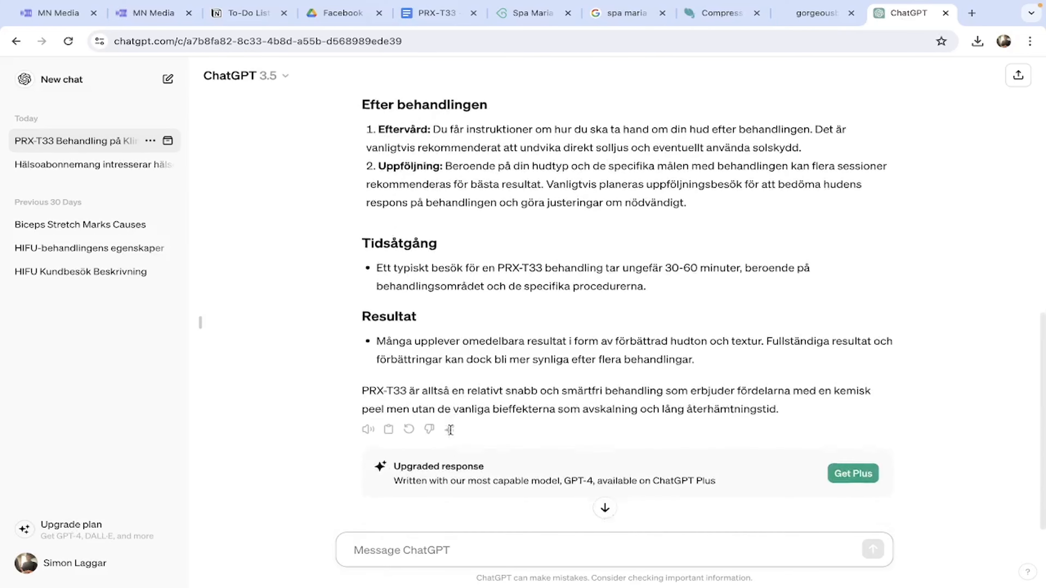
pyautogui.write('Ka')
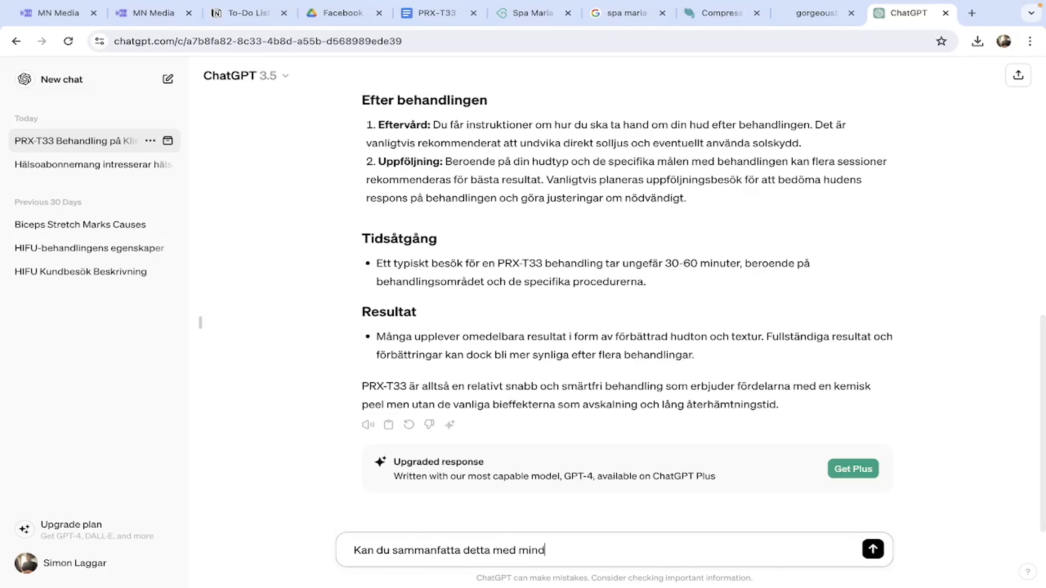
pyautogui.press('Return')
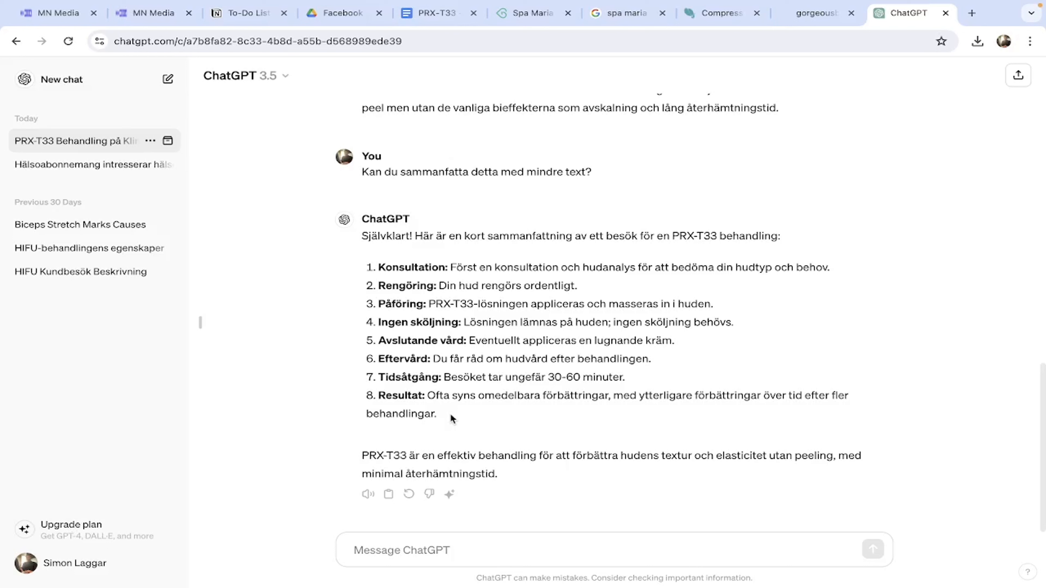
pyautogui.moveTo(442, 413); pyautogui.dragTo(370, 271)
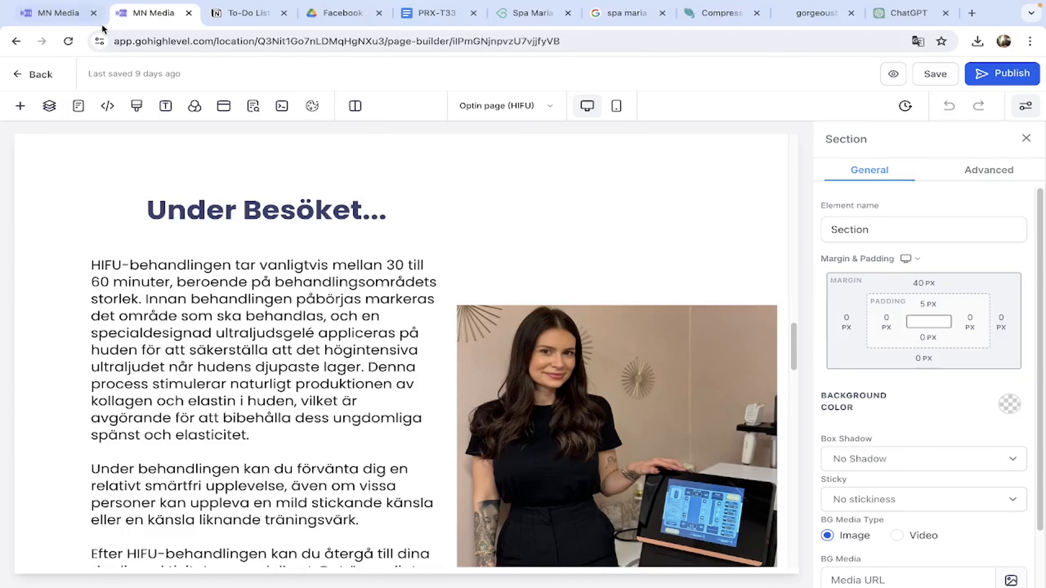
# Paste the summary over the Under Besöket placeholder text and start Rengöring on its own line.
pyautogui.click(153, 12)
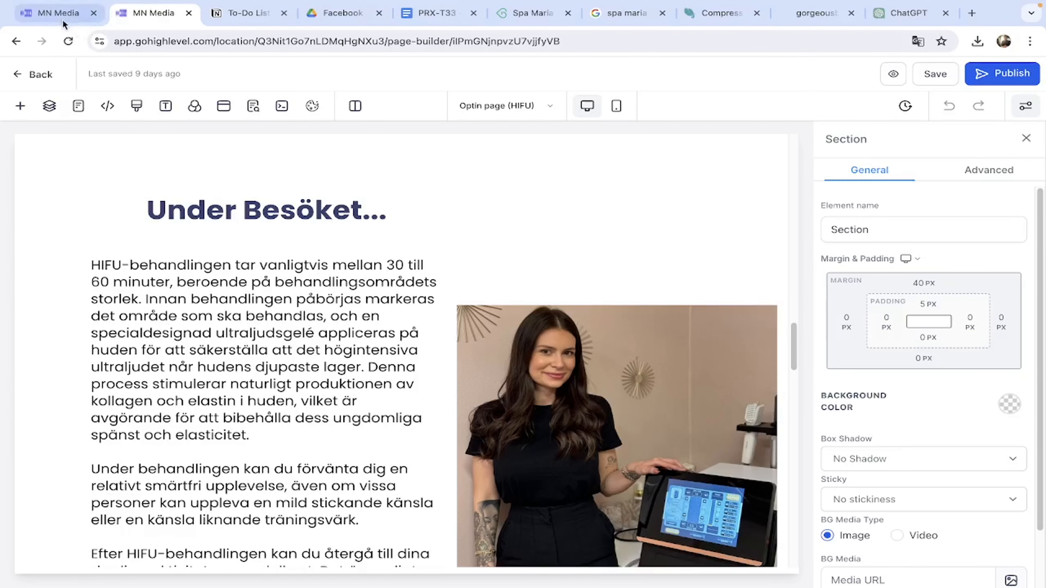
pyautogui.click(62, 16)
pyautogui.scroll(-1, 277, 317)
pyautogui.moveTo(313, 457); pyautogui.dragTo(92, 218)
pyautogui.write('Konsultation: Först en konsultation och hudanalys för att bedöma din hudtyp och behov.Rengöring: Din hud rengörs ordentligt.Påföring: PRX-T33-lösningen appliceras och masseras in i huden.Ingen sköljning: Lösningen lämnas på huden; ingen sköljning behövs.Avslutande vård: Eventuellt appliceras en lugnande kräm.Eftervård: Du får råd om hudvård efter behandlingen.Tidsåtgång: Besöket tar ungefär 30-60 minuter.Resultat: Ofta syns omedelbara förbättringar, med ytterligare förbättringar över tid efter fler behandlingar.')
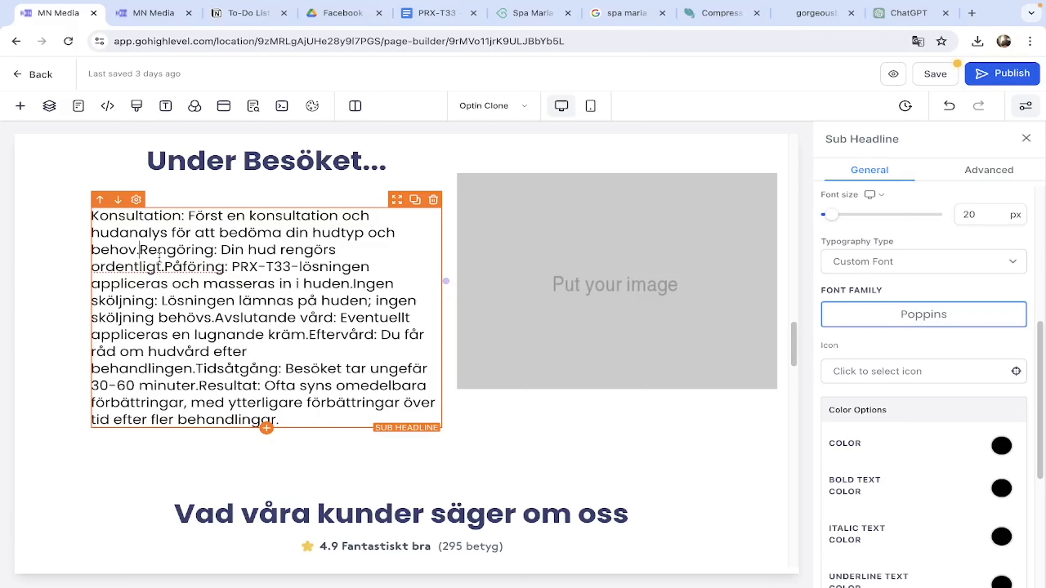
pyautogui.press('Return')
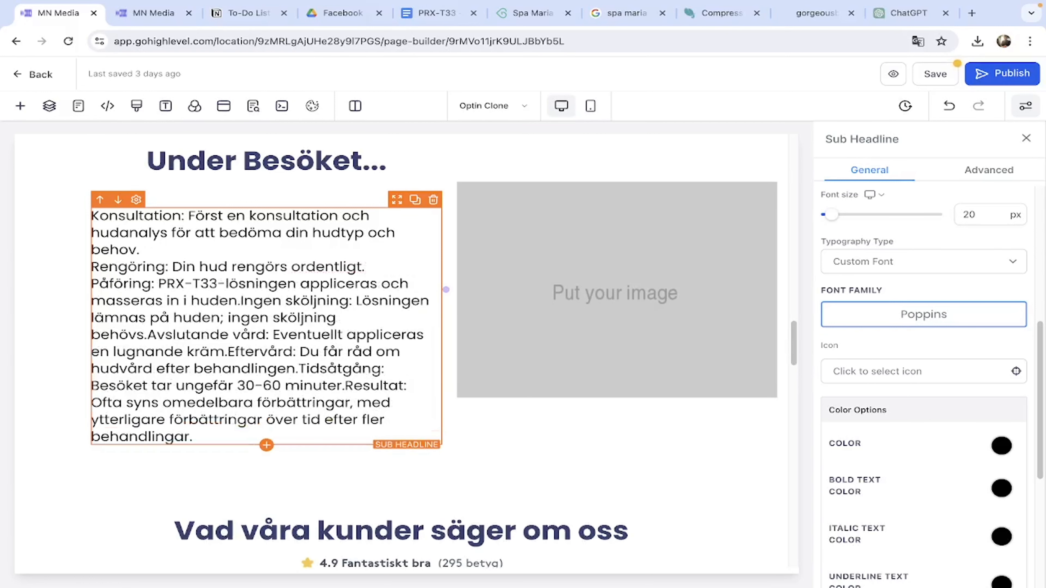
# Put Ingen sköljning, Avslutande vård, Eftervård, Tidsåtgång and Resultat each on its own line.
pyautogui.click(898, 19)
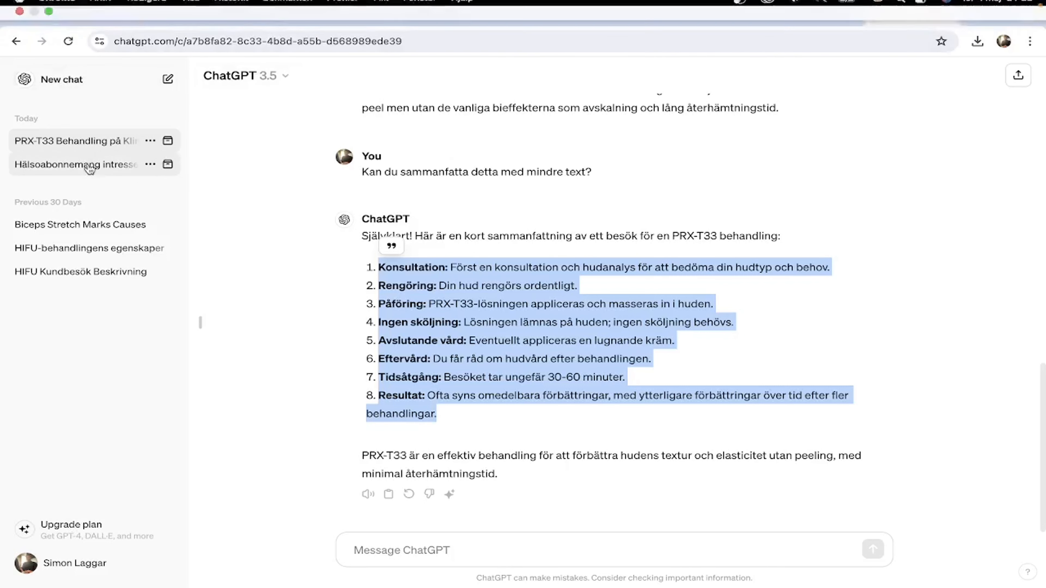
pyautogui.click(60, 21)
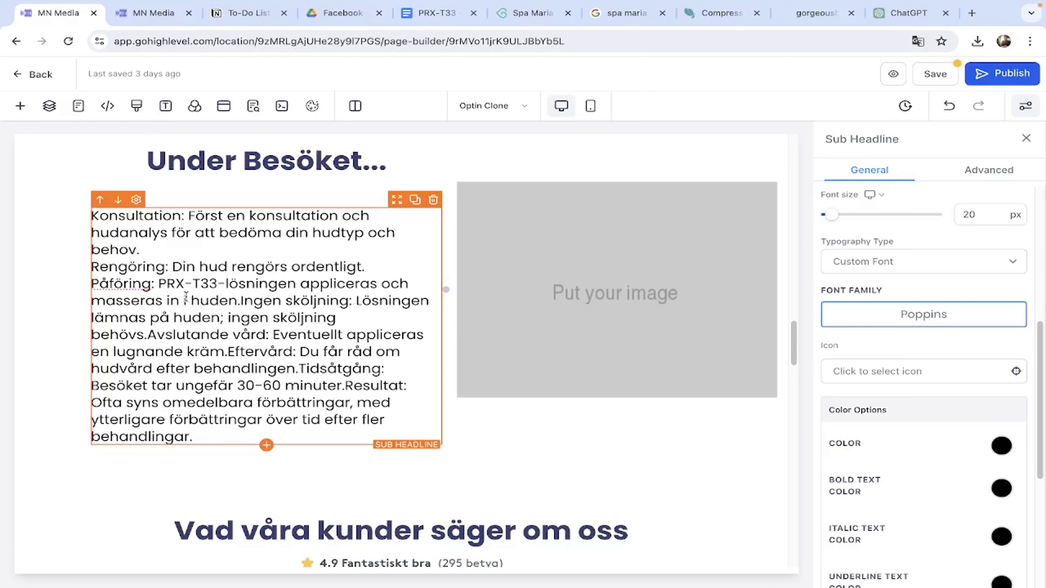
pyautogui.click(241, 300)
pyautogui.press('Return')
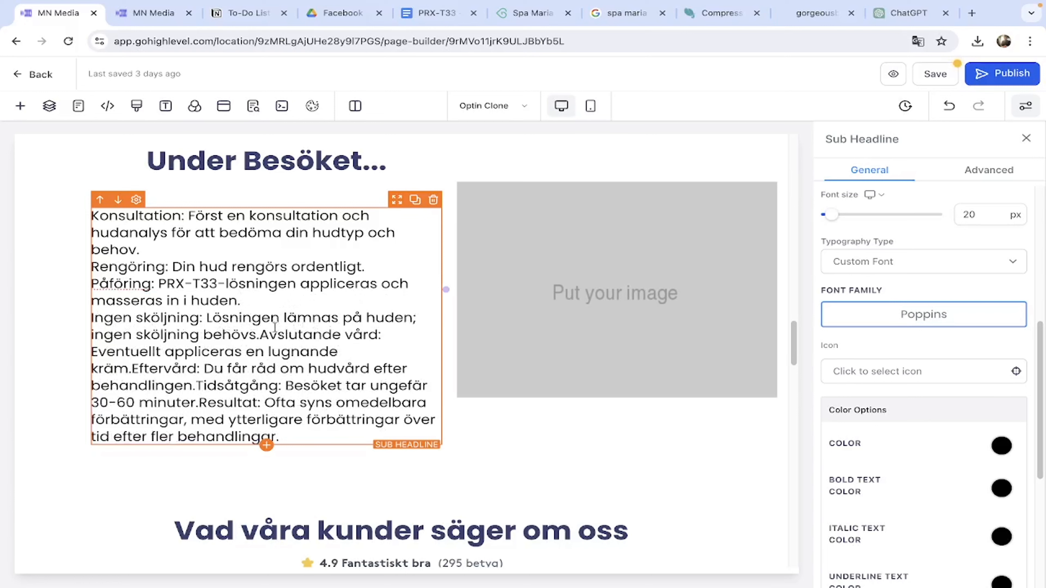
pyautogui.click(266, 337)
pyautogui.press('Return')
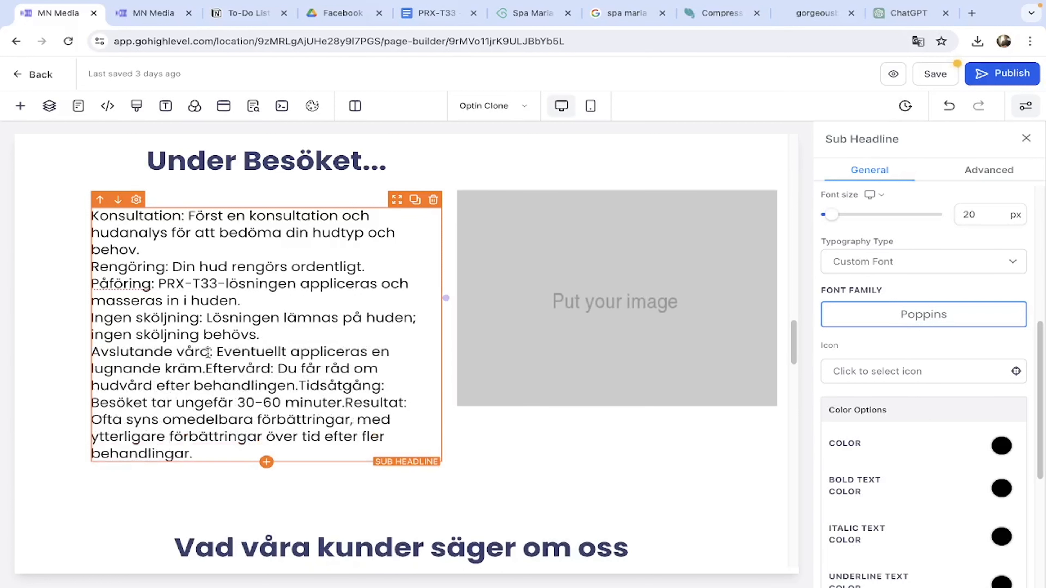
pyautogui.click(205, 368)
pyautogui.press('Return')
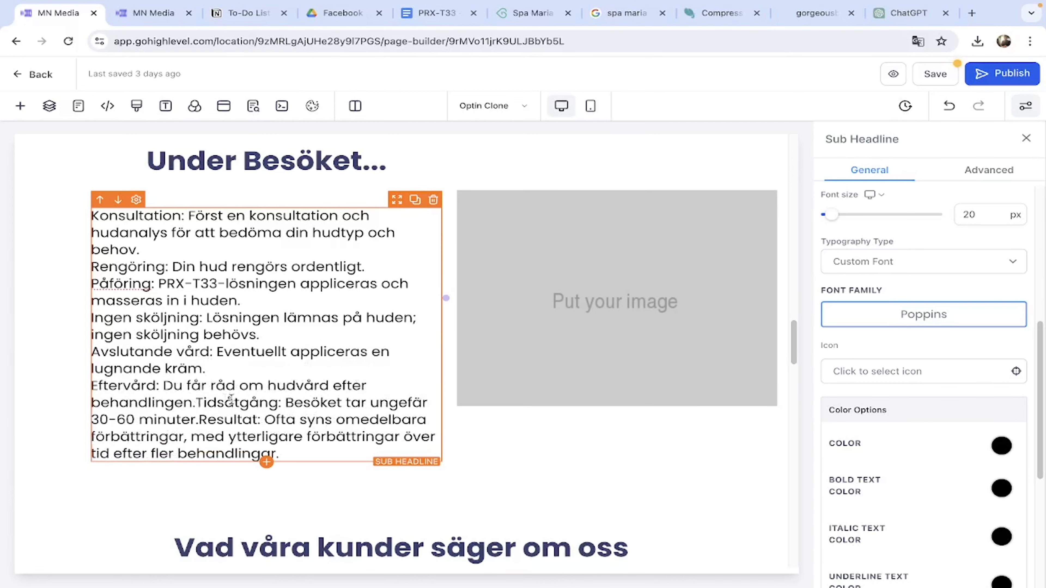
pyautogui.click(198, 403)
pyautogui.press('Return')
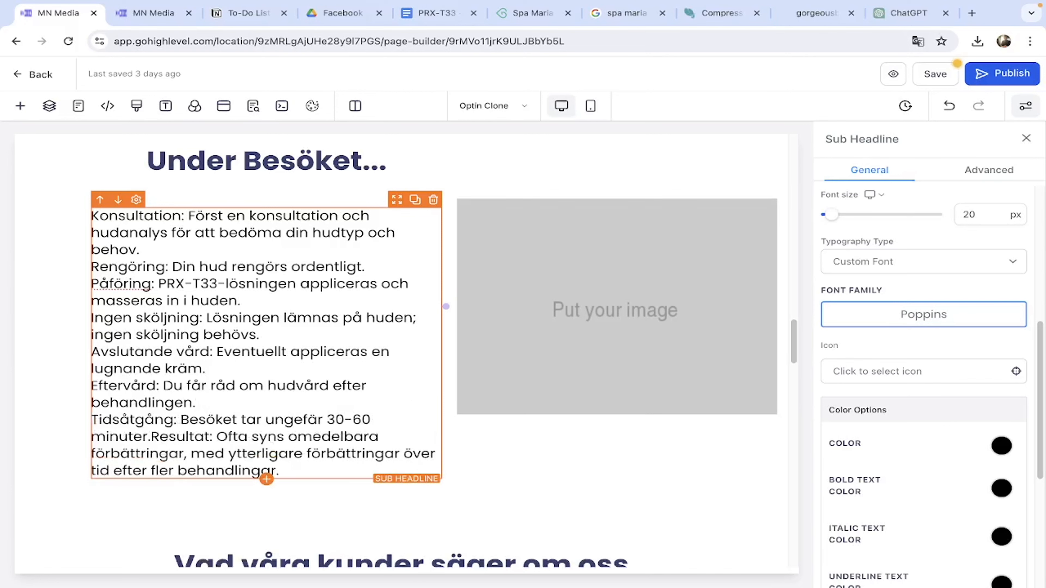
pyautogui.click(162, 437)
pyautogui.press('Return')
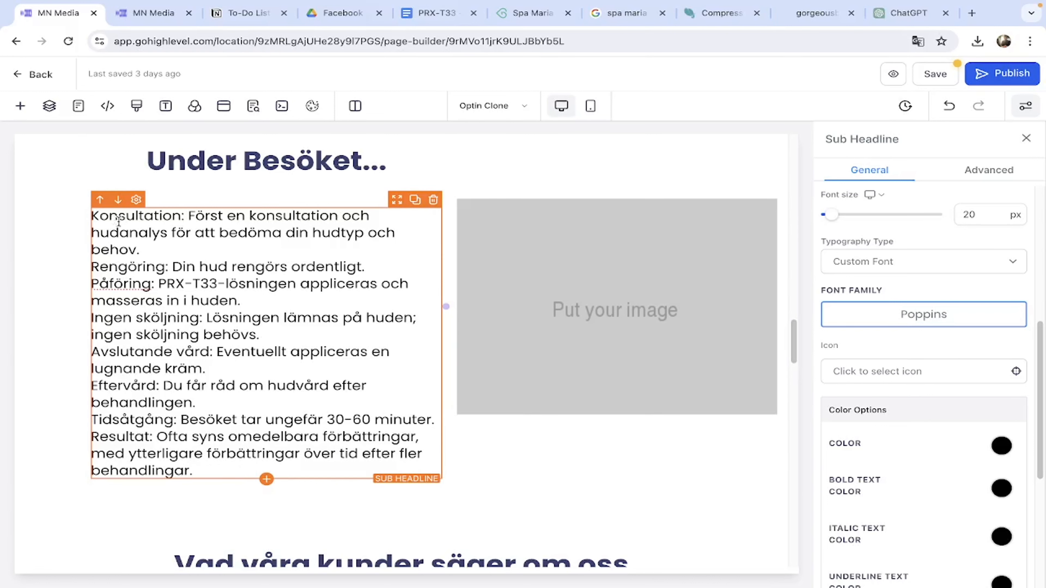
# Number the first visit steps 1. through 3., starting with Konsultation.
pyautogui.click(92, 218)
pyautogui.write('1. ')
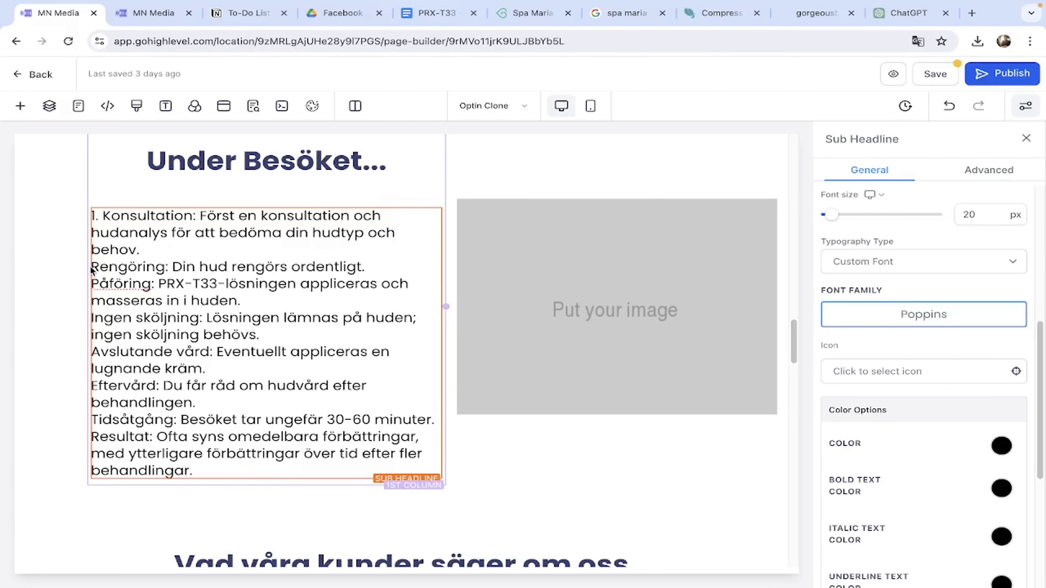
pyautogui.write('2.')
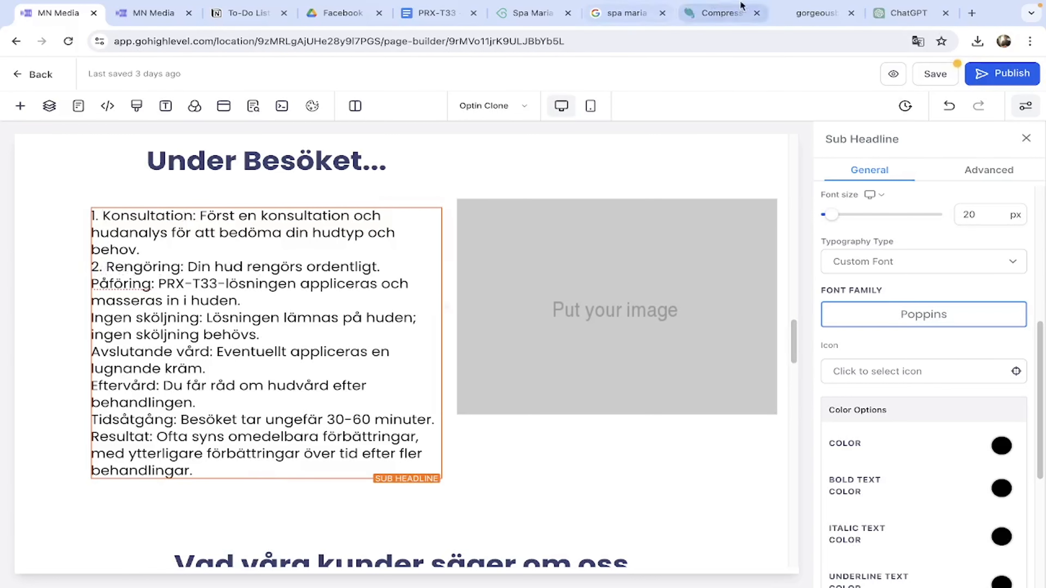
pyautogui.click(895, 19)
pyautogui.click(58, 13)
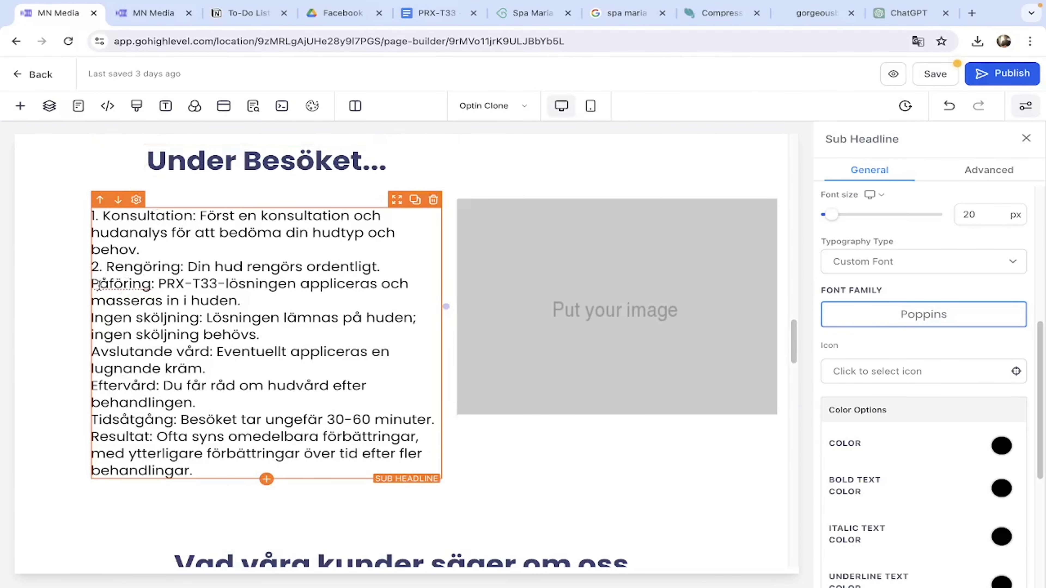
pyautogui.write('3.')
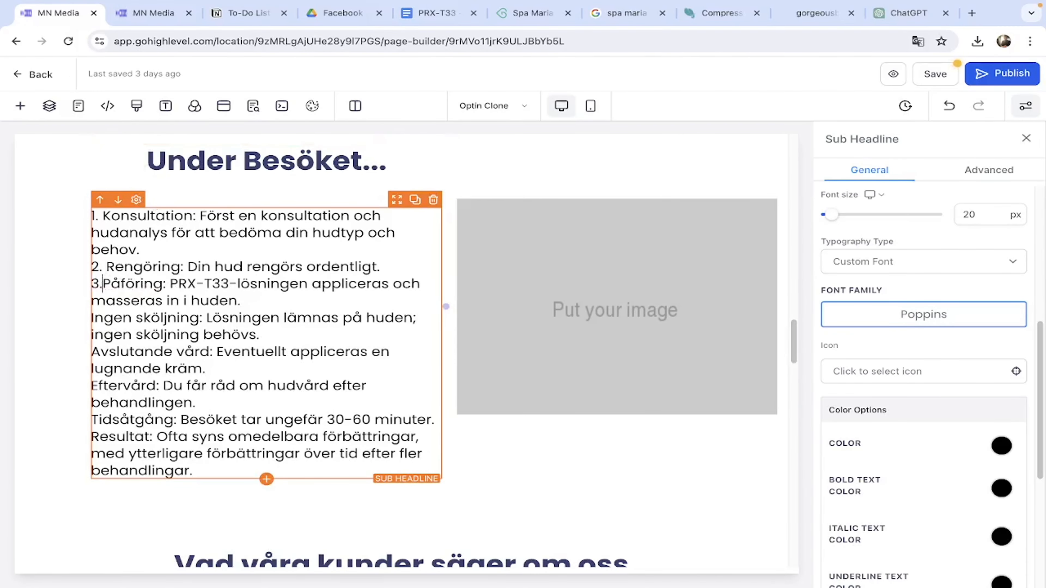
# Number the remaining lines 4. Ingen sköljning through 8. Resultat.
pyautogui.click(94, 318)
pyautogui.write('4. ')
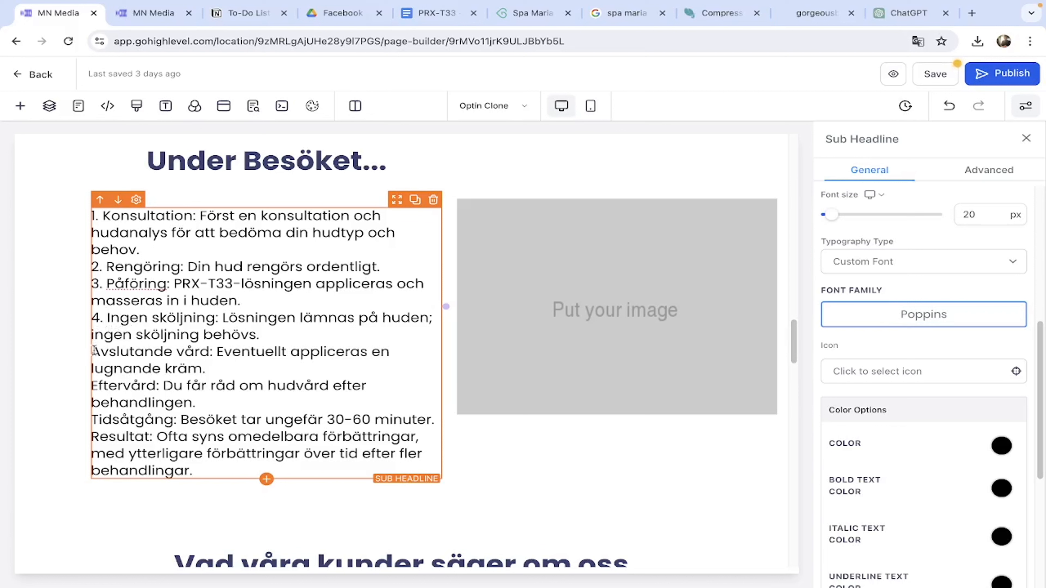
pyautogui.write('5.')
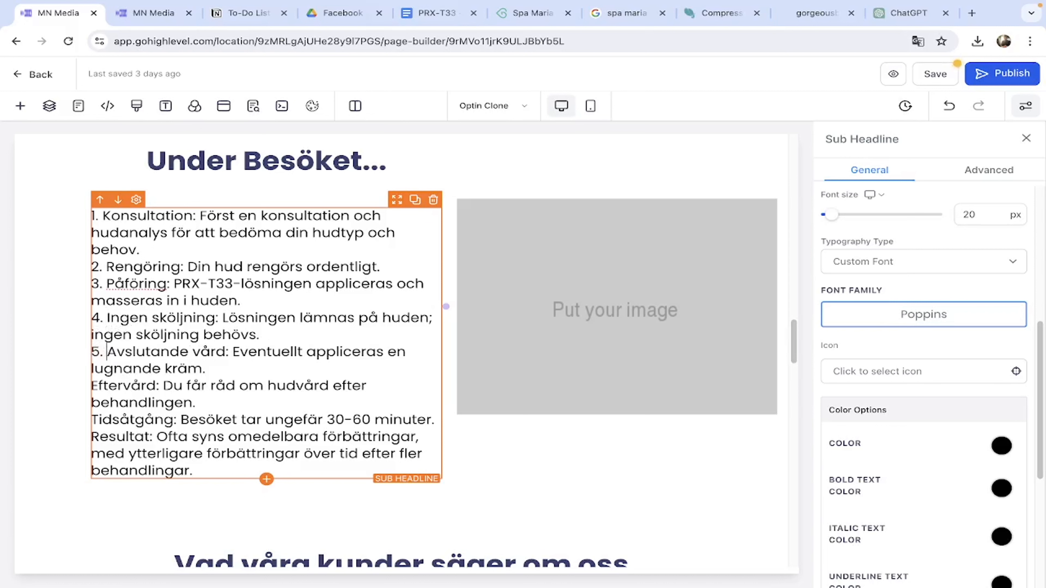
pyautogui.click(90, 386)
pyautogui.write('6.')
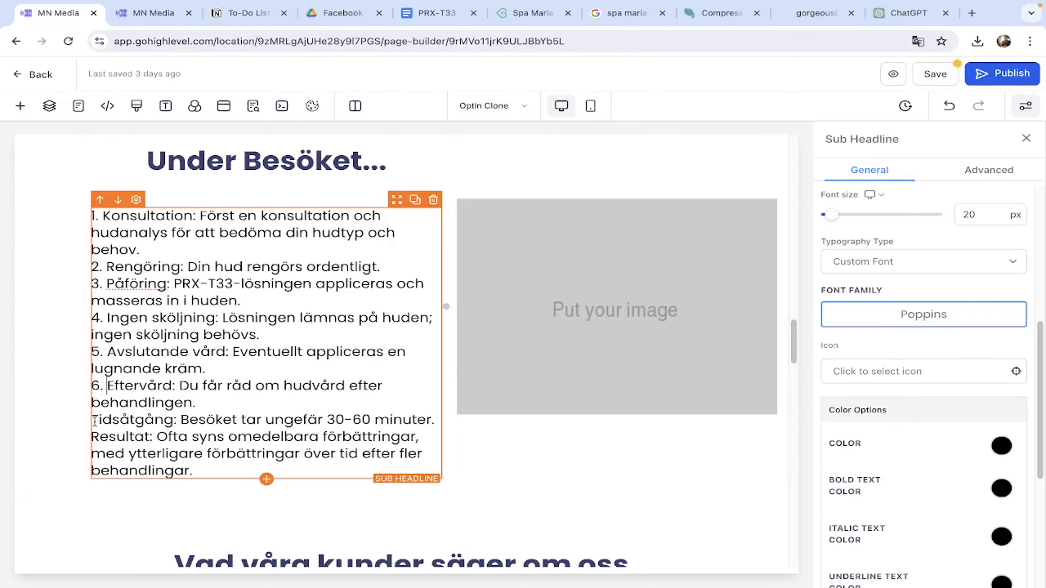
pyautogui.click(91, 421)
pyautogui.write('7.')
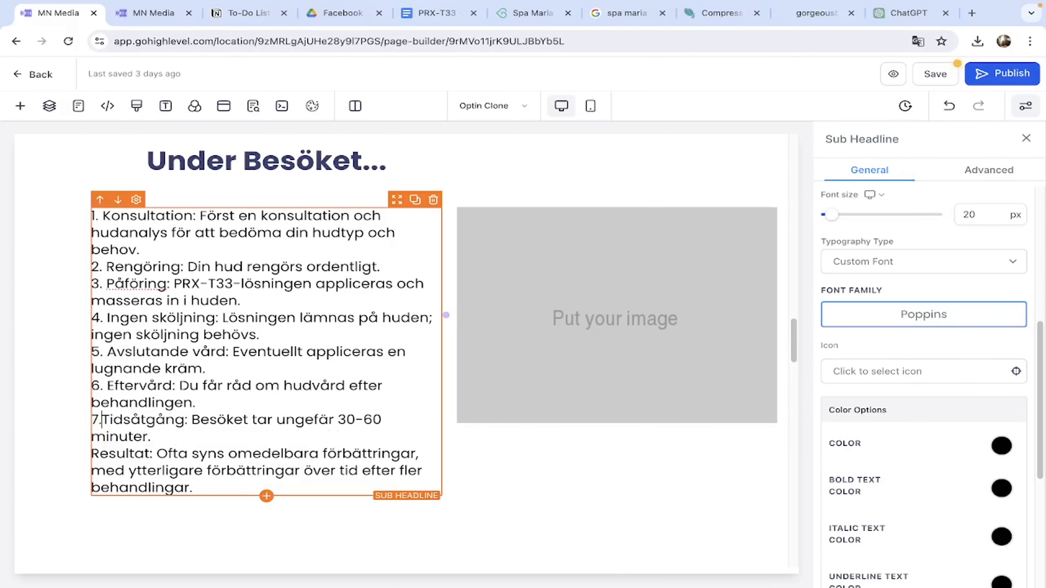
pyautogui.click(91, 454)
pyautogui.write('8.')
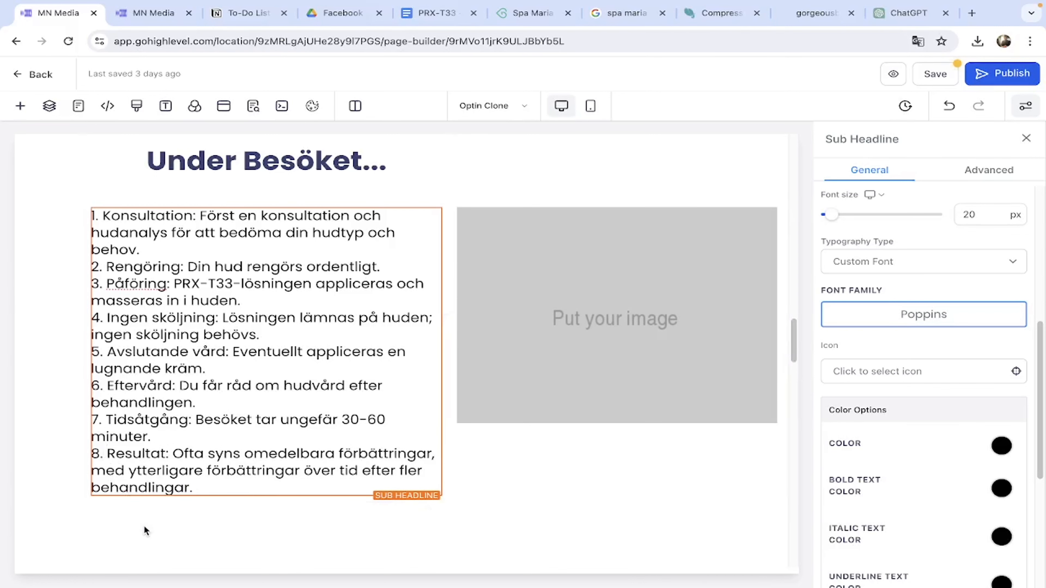
pyautogui.click(139, 510)
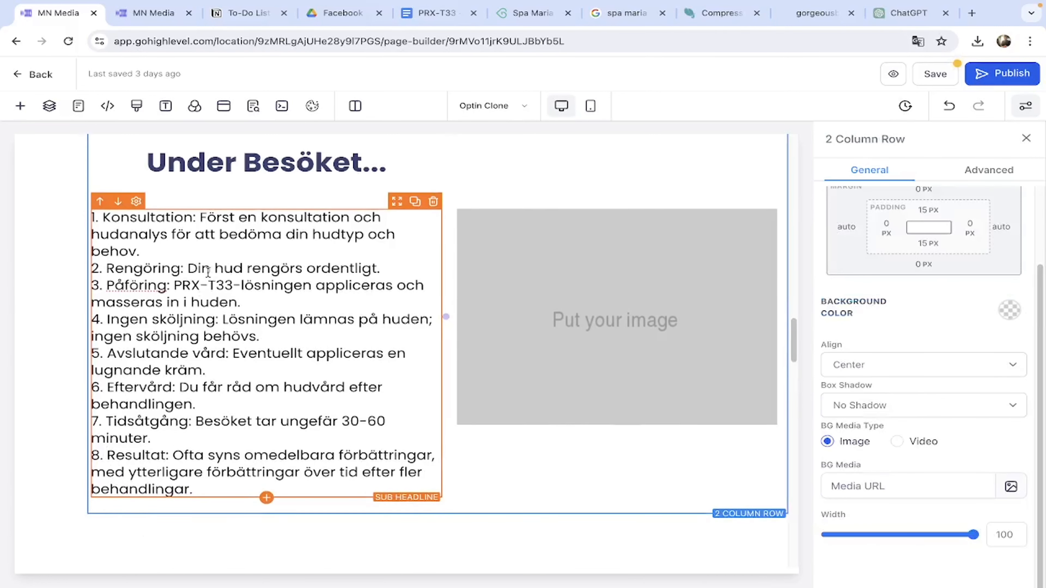
# Bold the labels 1. Konsultation:, 2. Rengöring:, 3. Påföring: and 4. Ingen sköljning:.
pyautogui.scroll(1, 206, 274)
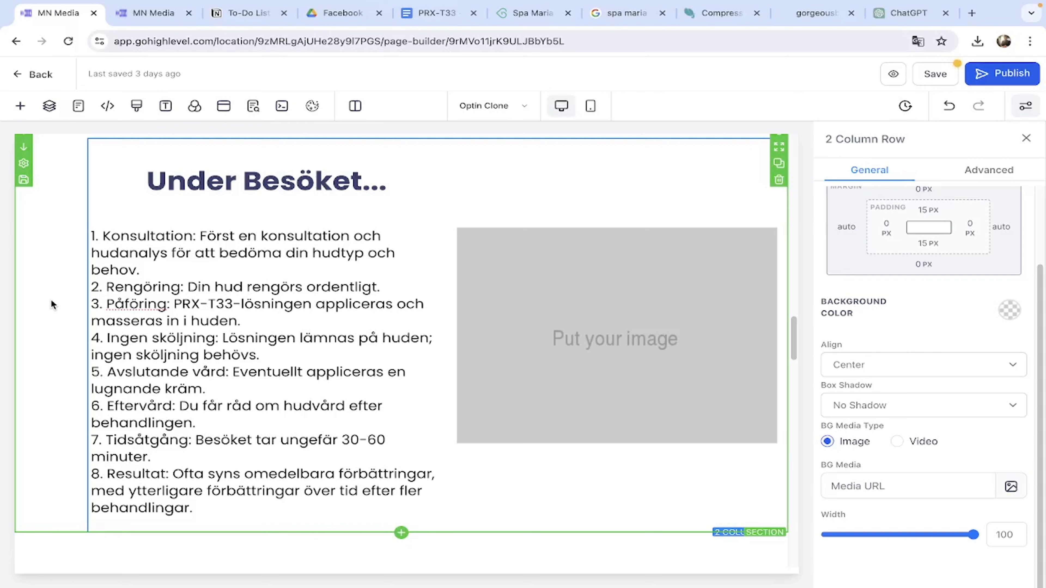
pyautogui.moveTo(91, 236); pyautogui.dragTo(197, 237)
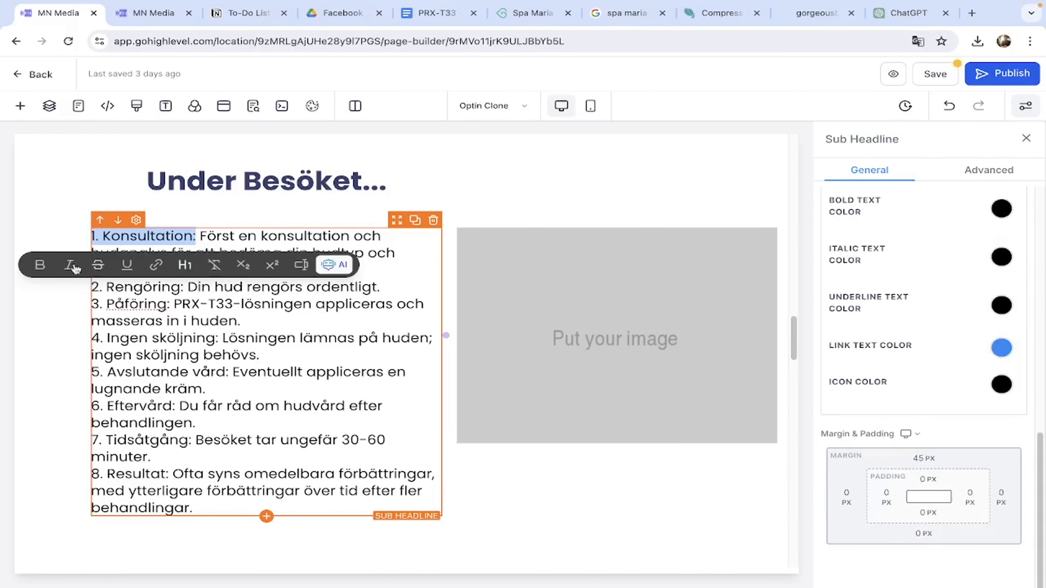
pyautogui.click(39, 265)
pyautogui.click(190, 237)
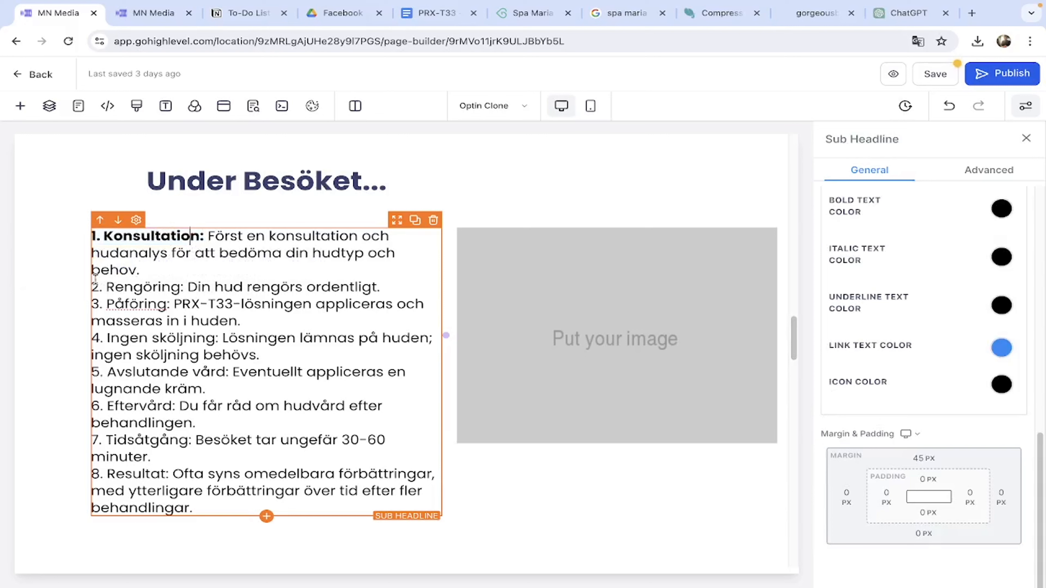
pyautogui.moveTo(92, 285); pyautogui.dragTo(184, 284)
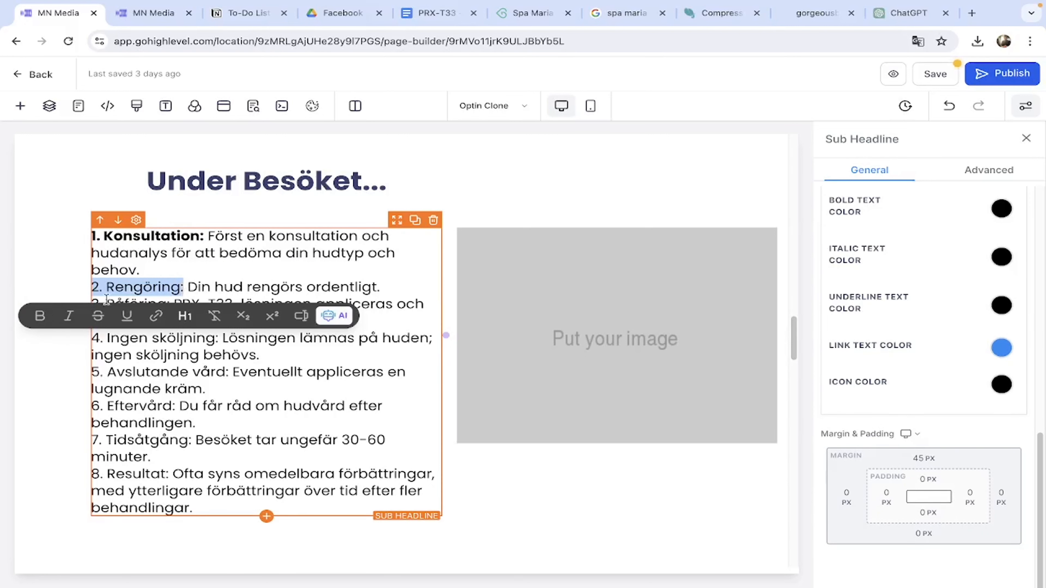
pyautogui.click(40, 316)
pyautogui.click(197, 276)
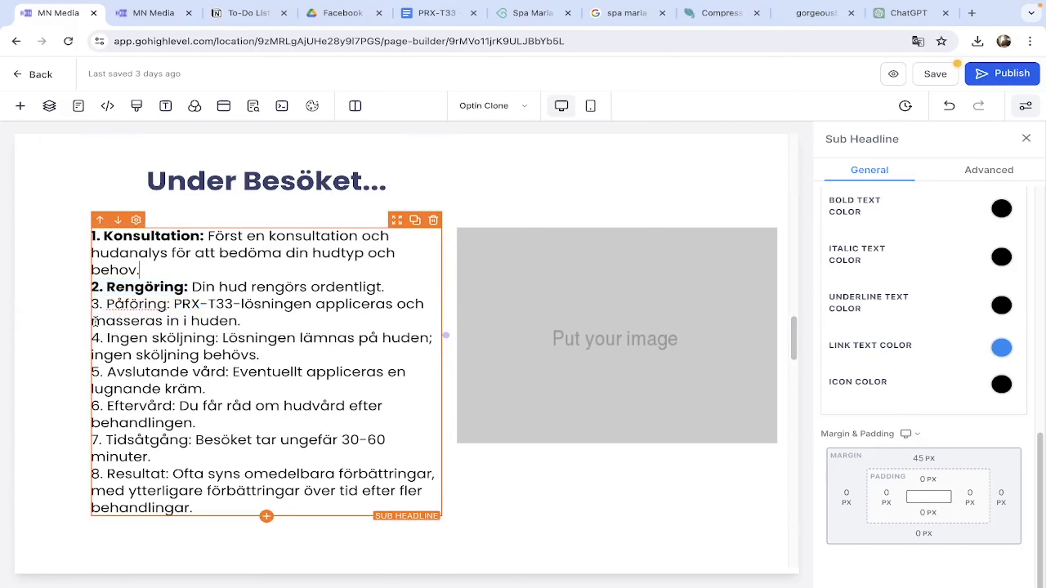
pyautogui.moveTo(92, 304); pyautogui.dragTo(174, 306)
pyautogui.click(40, 333)
pyautogui.click(99, 332)
pyautogui.moveTo(91, 337); pyautogui.dragTo(222, 338)
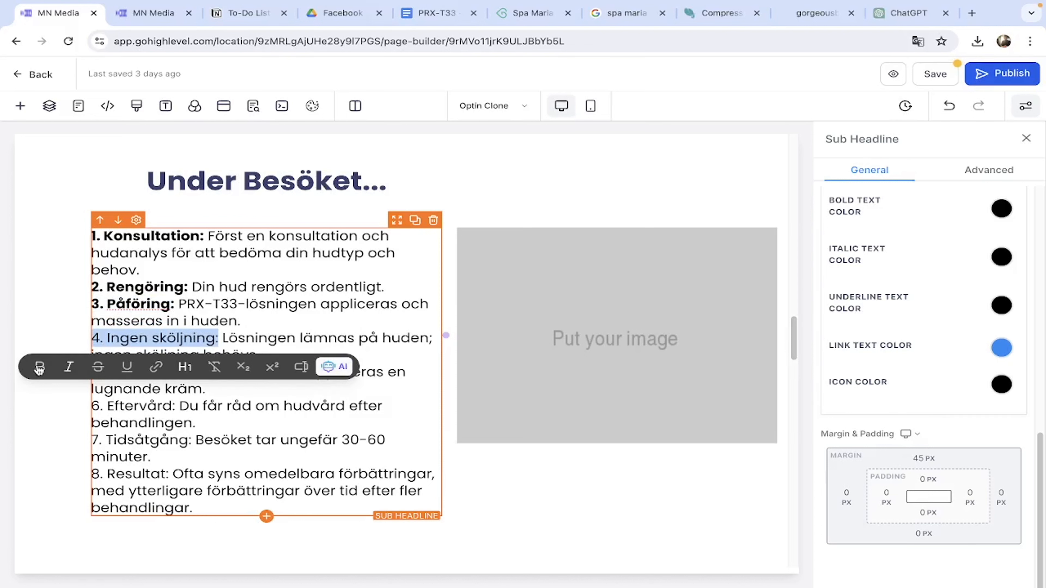
pyautogui.click(40, 366)
pyautogui.click(258, 328)
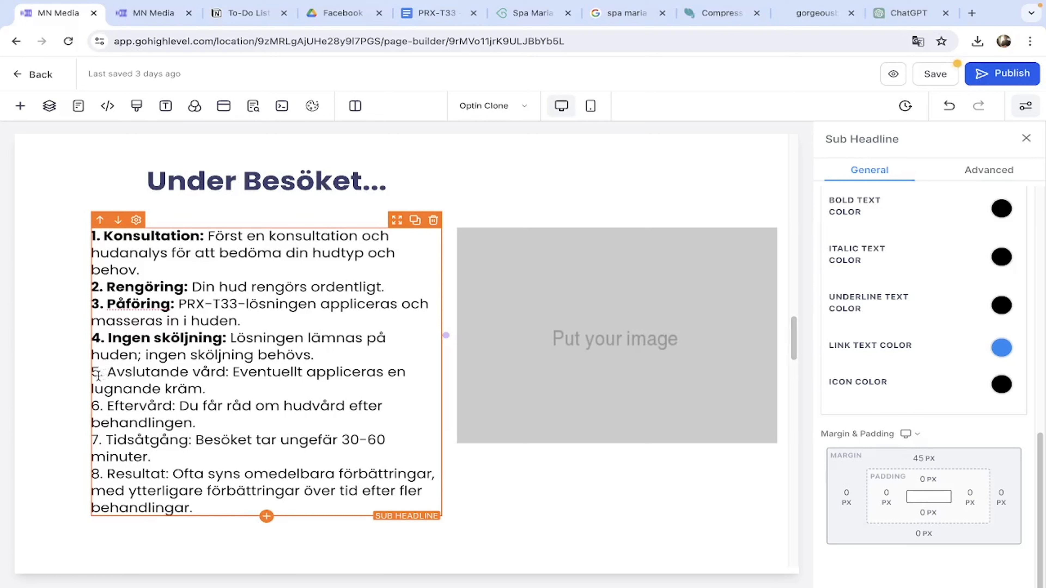
# Bold the labels 5. Avslutande vård:, 6. Eftervård:, 7. Tidsåtgång: and 8. Resultat:.
pyautogui.moveTo(92, 373); pyautogui.dragTo(229, 373)
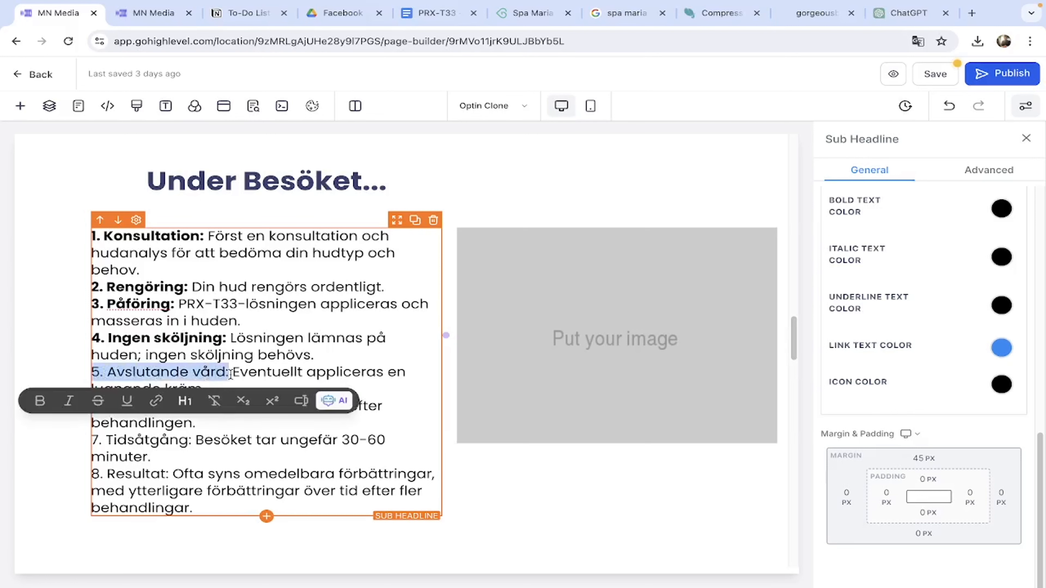
pyautogui.click(46, 402)
pyautogui.click(256, 351)
pyautogui.moveTo(93, 406); pyautogui.dragTo(178, 404)
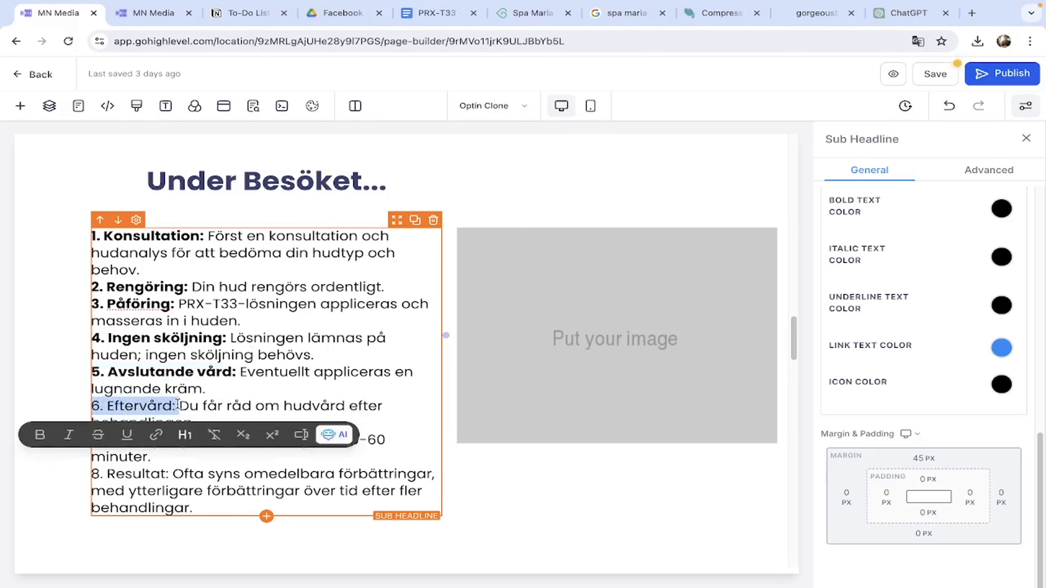
pyautogui.click(40, 435)
pyautogui.moveTo(92, 440); pyautogui.dragTo(194, 440)
pyautogui.click(40, 469)
pyautogui.click(293, 421)
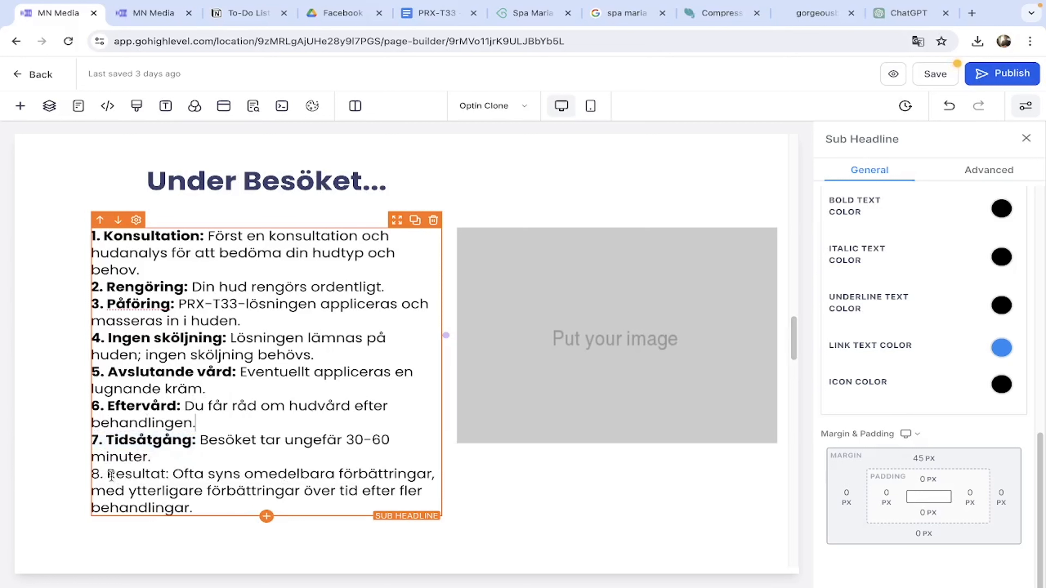
pyautogui.moveTo(93, 474); pyautogui.dragTo(172, 471)
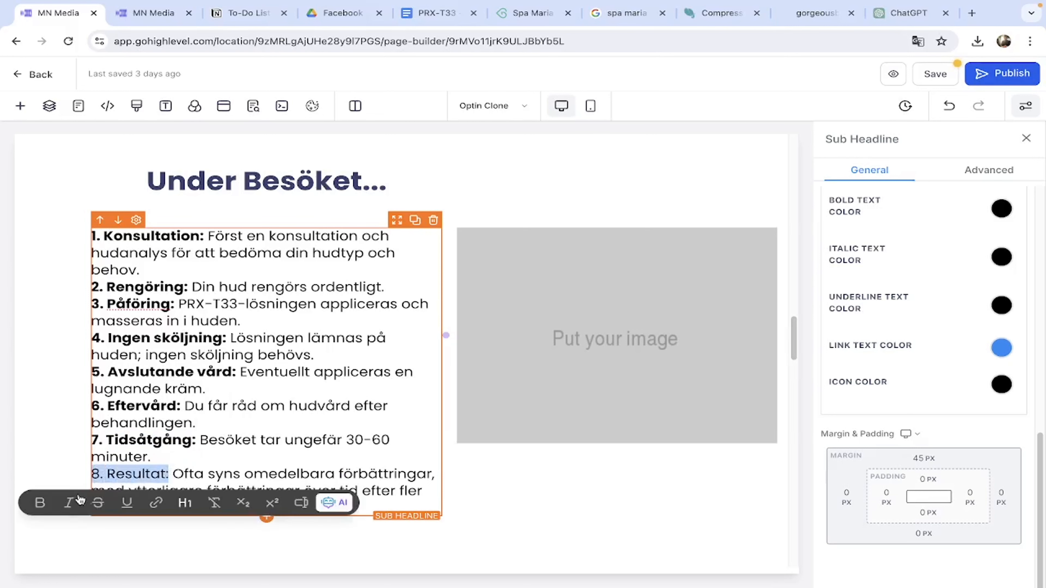
pyautogui.click(40, 503)
pyautogui.click(55, 474)
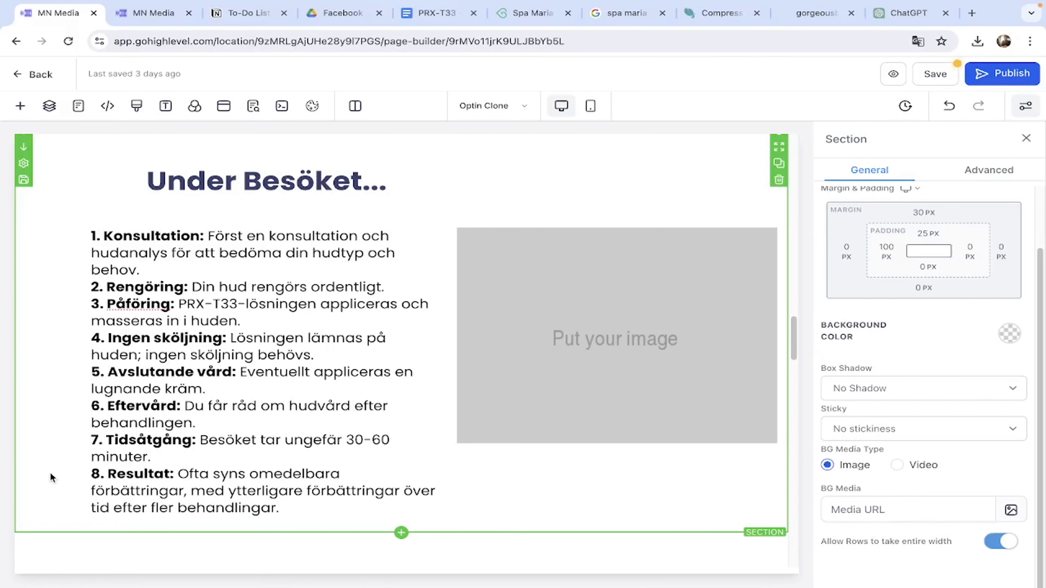
# Switch to the mobile preview and select its Lorem placeholder text under Under Besöket.
pyautogui.scroll(5, 50, 478)
pyautogui.scroll(-5, 50, 478)
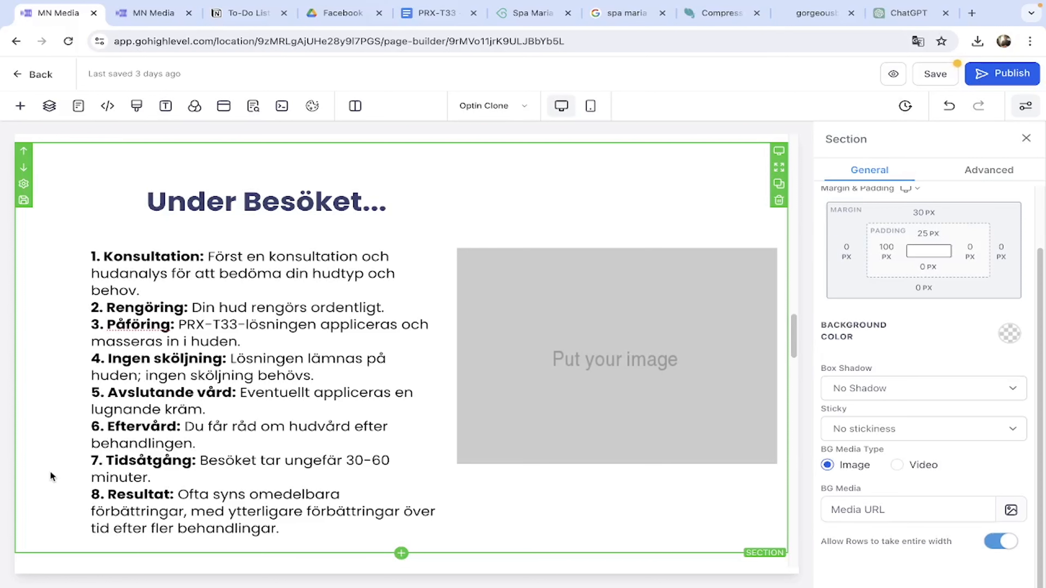
pyautogui.scroll(-1, 50, 472)
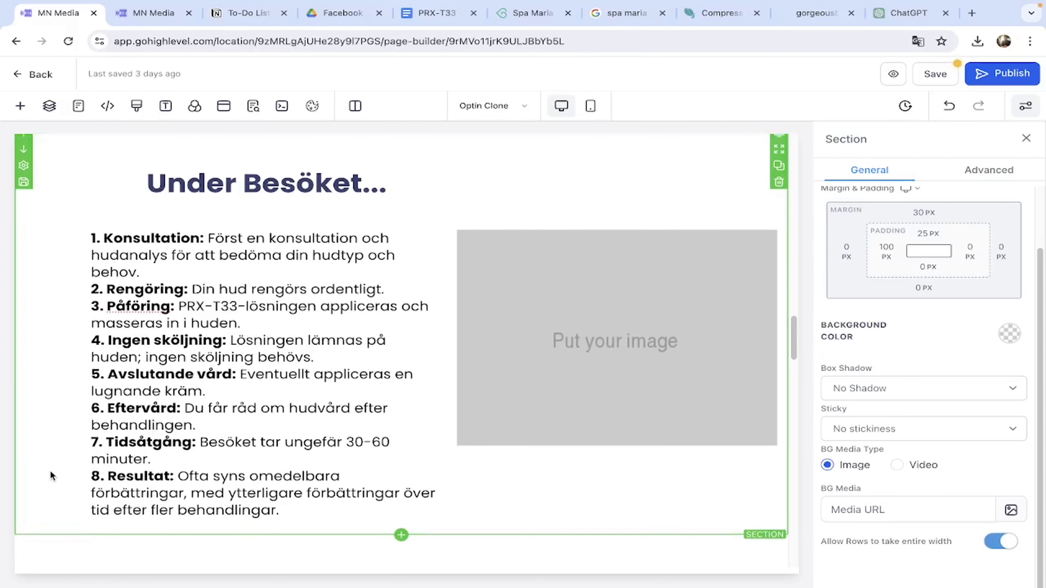
pyautogui.moveTo(279, 512); pyautogui.dragTo(88, 246)
pyautogui.hotkey('ctrl', 'c')
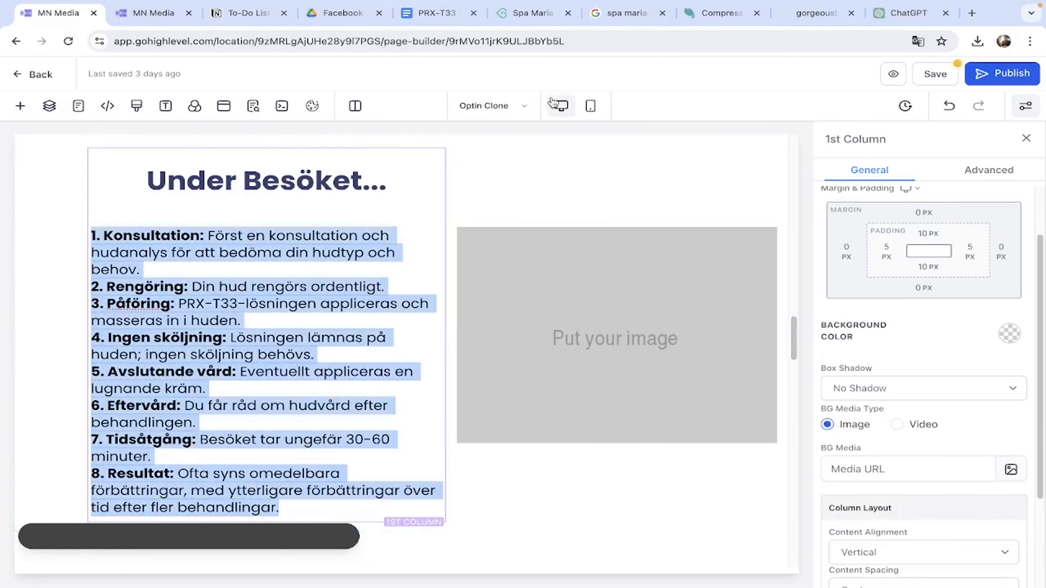
pyautogui.click(590, 106)
pyautogui.scroll(-5, 420, 414)
pyautogui.moveTo(523, 447); pyautogui.dragTo(261, 196)
# Paste the eight-step list and un-bold the descriptions of steps 1 to 4.
pyautogui.hotkey('ctrl', 'v')
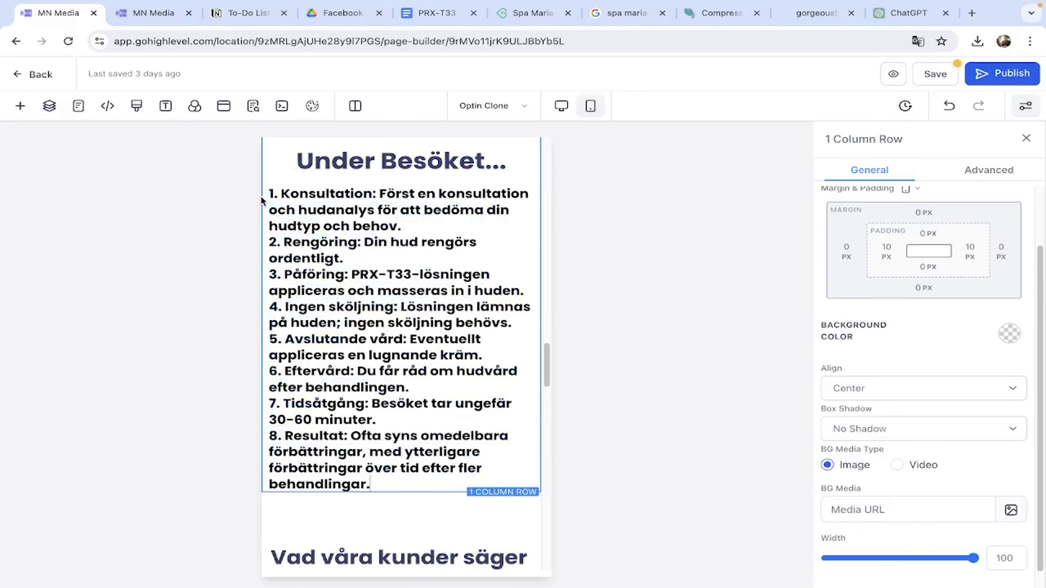
pyautogui.moveTo(381, 192); pyautogui.dragTo(402, 227)
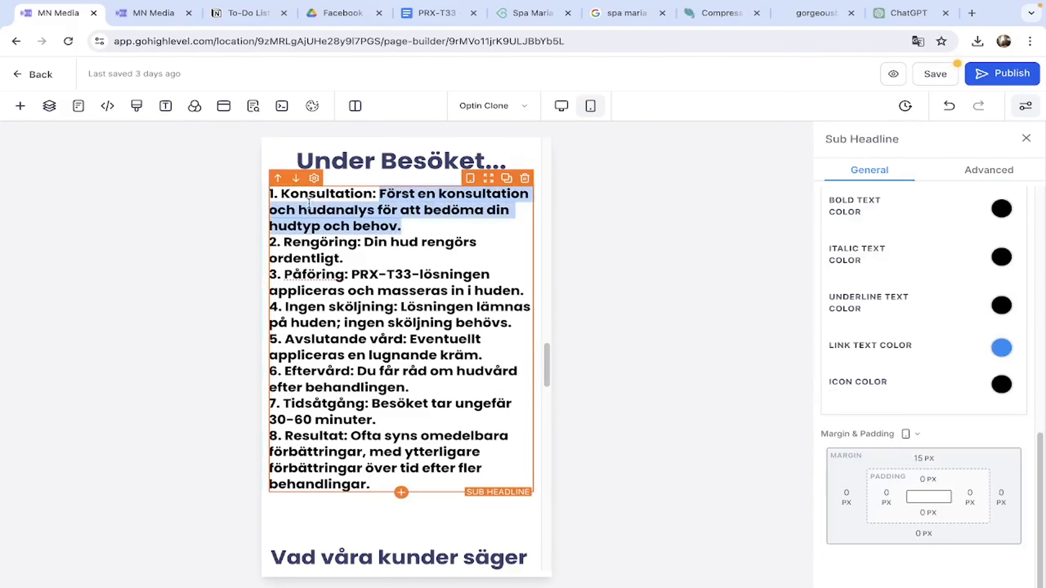
pyautogui.moveTo(381, 193); pyautogui.dragTo(408, 226)
pyautogui.click(241, 254)
pyautogui.click(365, 242)
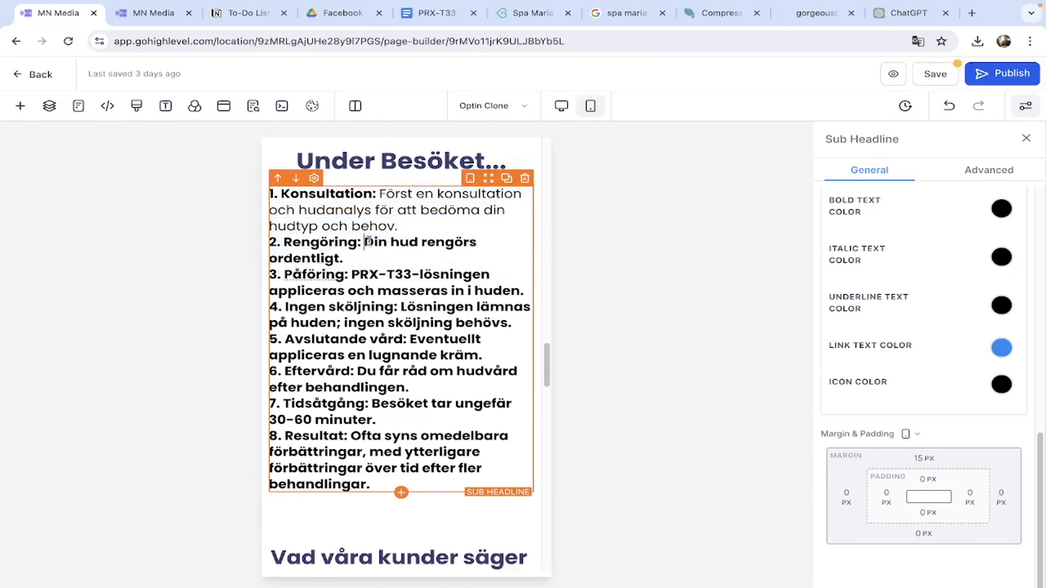
pyautogui.moveTo(365, 242); pyautogui.dragTo(343, 259)
pyautogui.click(208, 289)
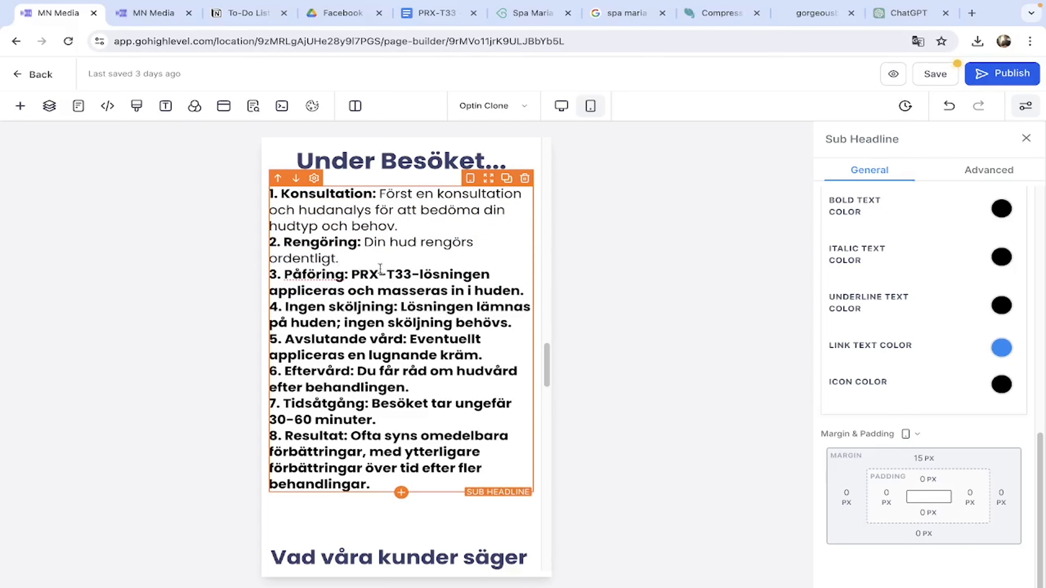
pyautogui.moveTo(350, 274); pyautogui.dragTo(523, 288)
pyautogui.click(288, 318)
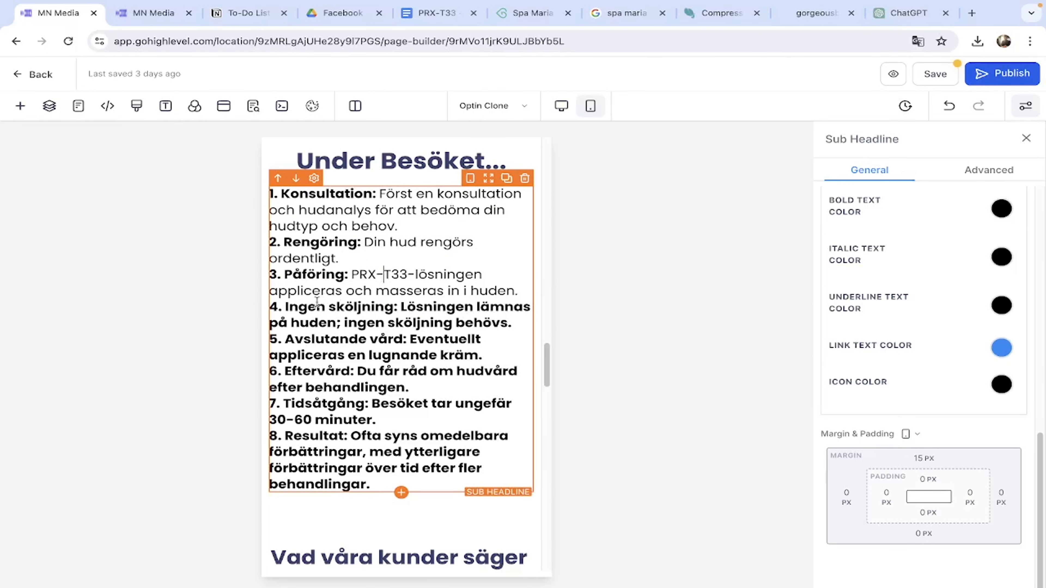
pyautogui.moveTo(401, 307); pyautogui.dragTo(504, 323)
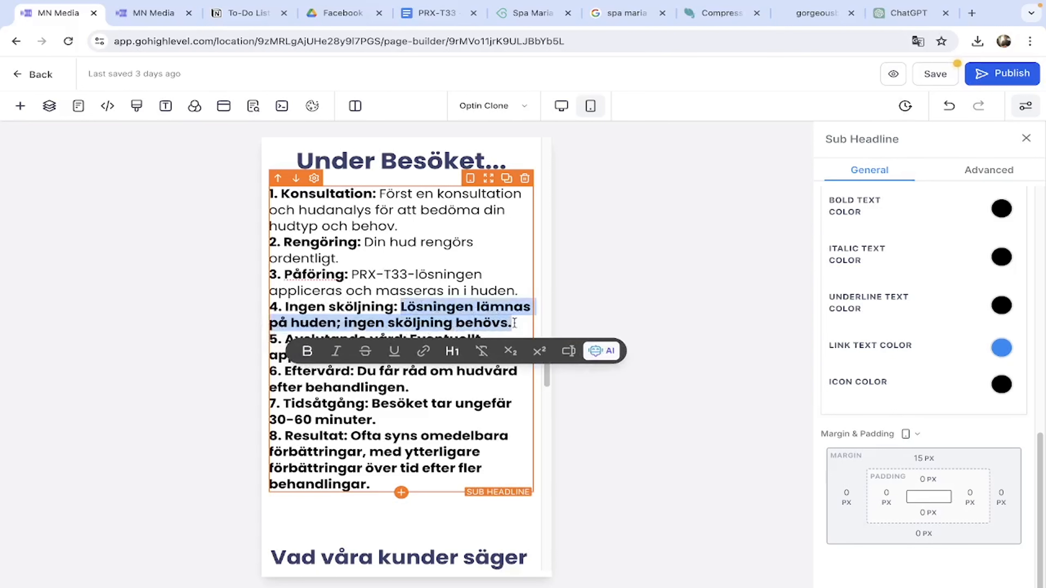
pyautogui.click(305, 352)
pyautogui.click(415, 314)
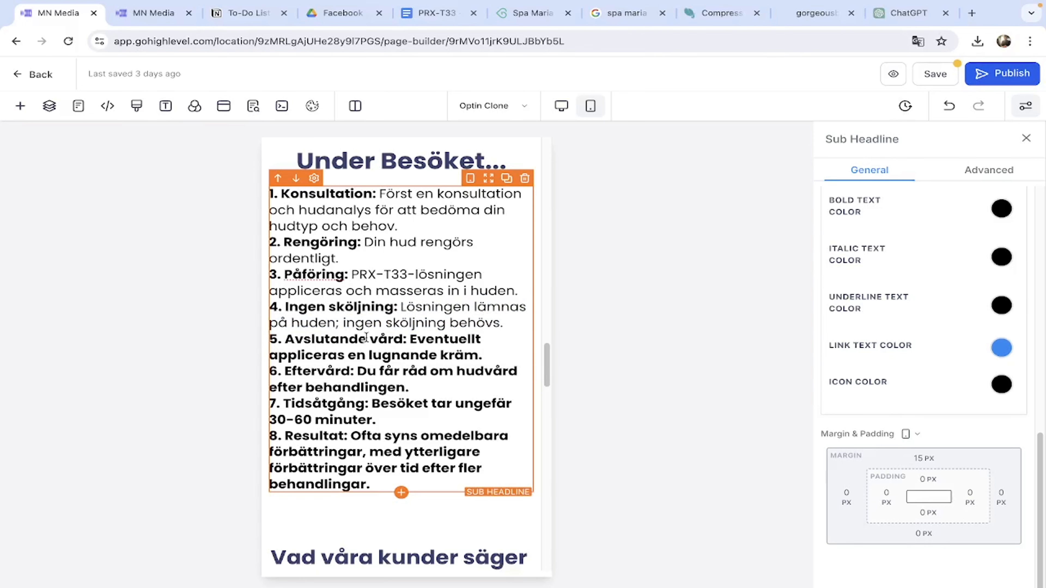
# Un-bold the descriptions of steps 5 to 8, leaving only labels bold.
pyautogui.moveTo(410, 338); pyautogui.dragTo(478, 355)
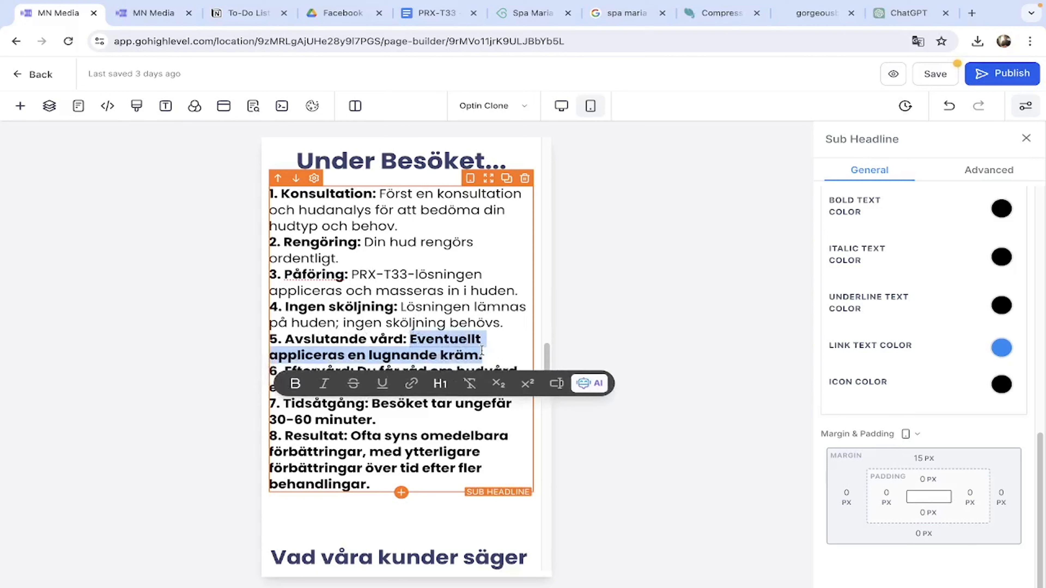
pyautogui.click(311, 384)
pyautogui.click(333, 361)
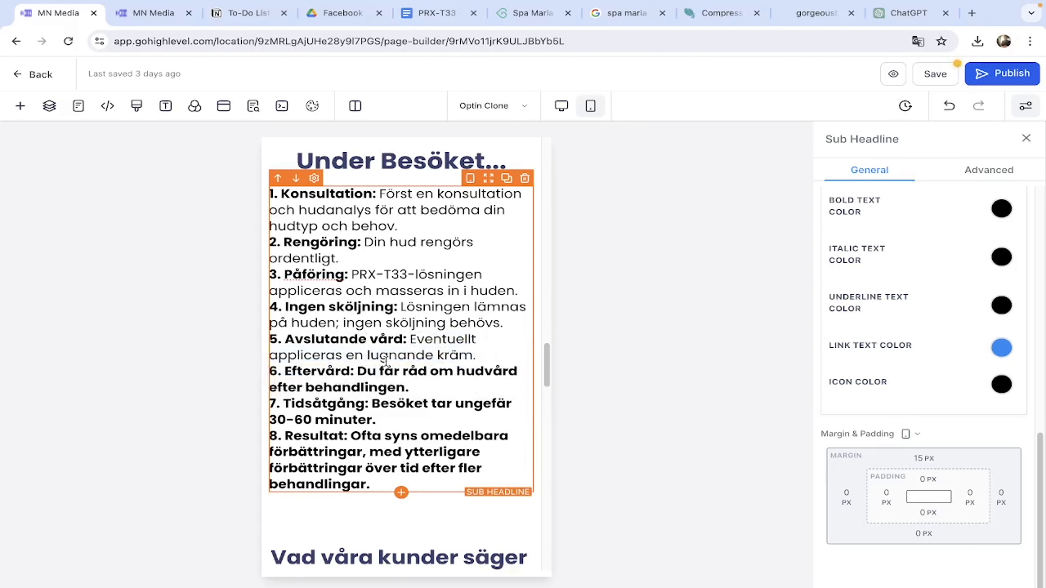
pyautogui.moveTo(357, 371); pyautogui.dragTo(408, 388)
pyautogui.click(235, 421)
pyautogui.click(395, 402)
pyautogui.moveTo(372, 403); pyautogui.dragTo(408, 419)
pyautogui.click(232, 449)
pyautogui.click(420, 404)
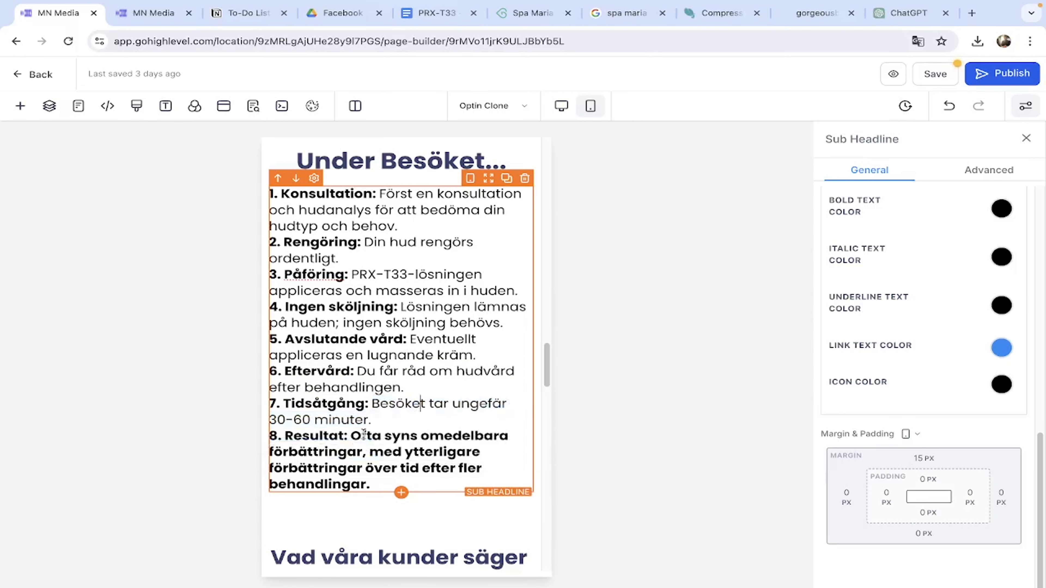
pyautogui.moveTo(351, 435); pyautogui.dragTo(366, 484)
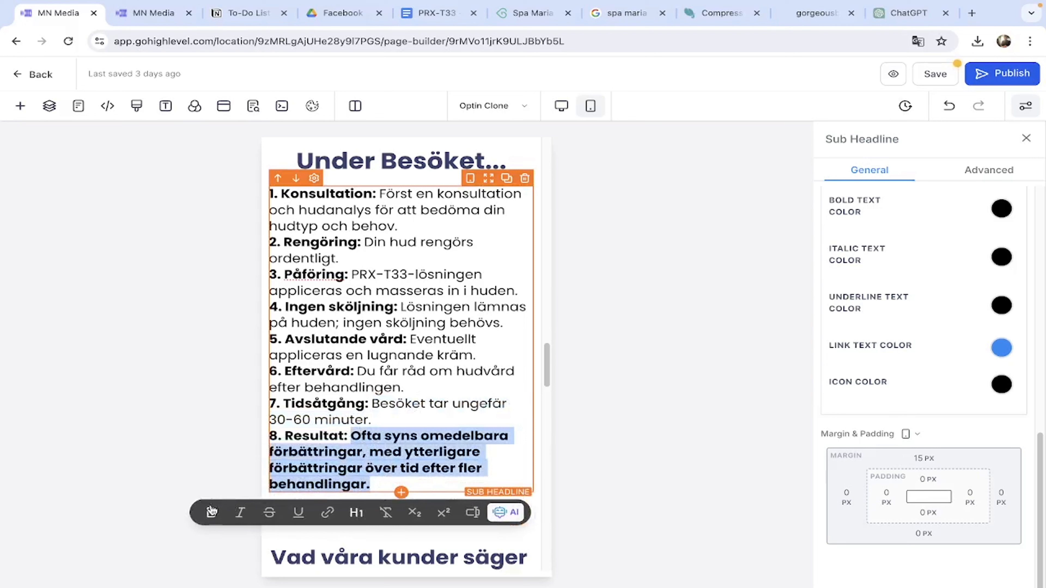
pyautogui.click(210, 513)
pyautogui.click(268, 430)
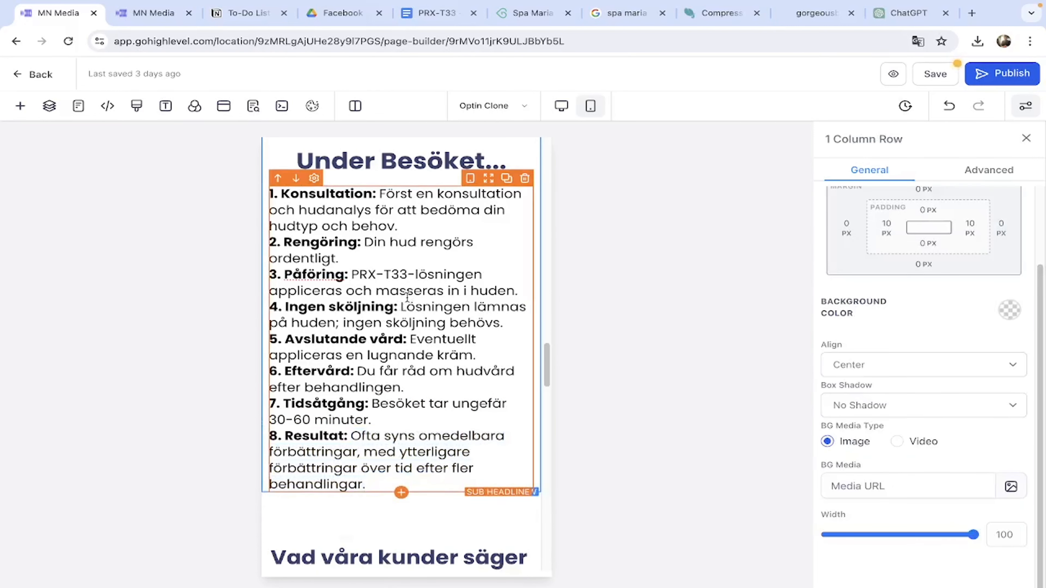
# Glance at the SEO meta data settings, then return to the desktop preview.
pyautogui.click(253, 106)
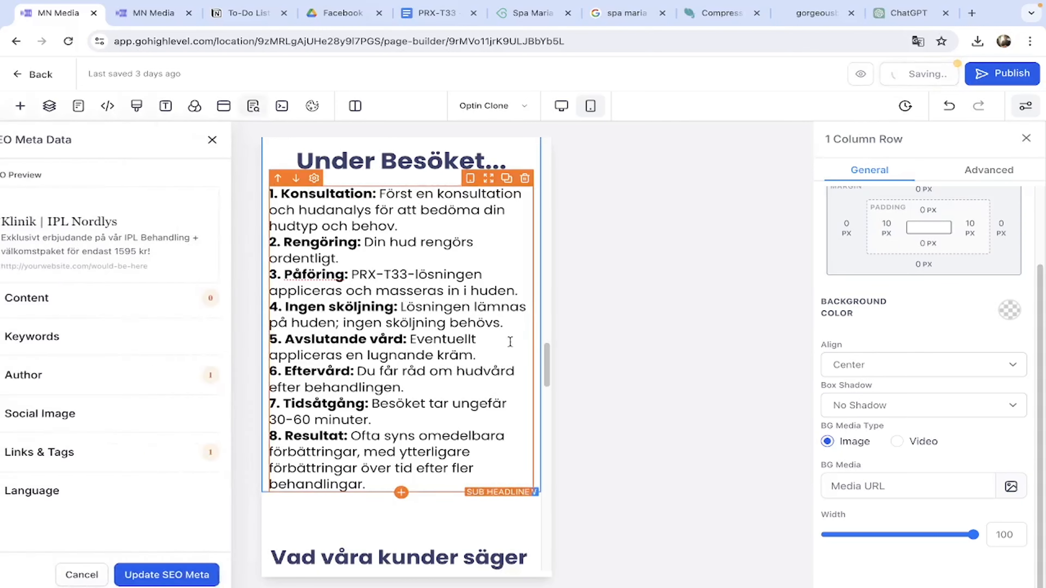
pyautogui.click(234, 141)
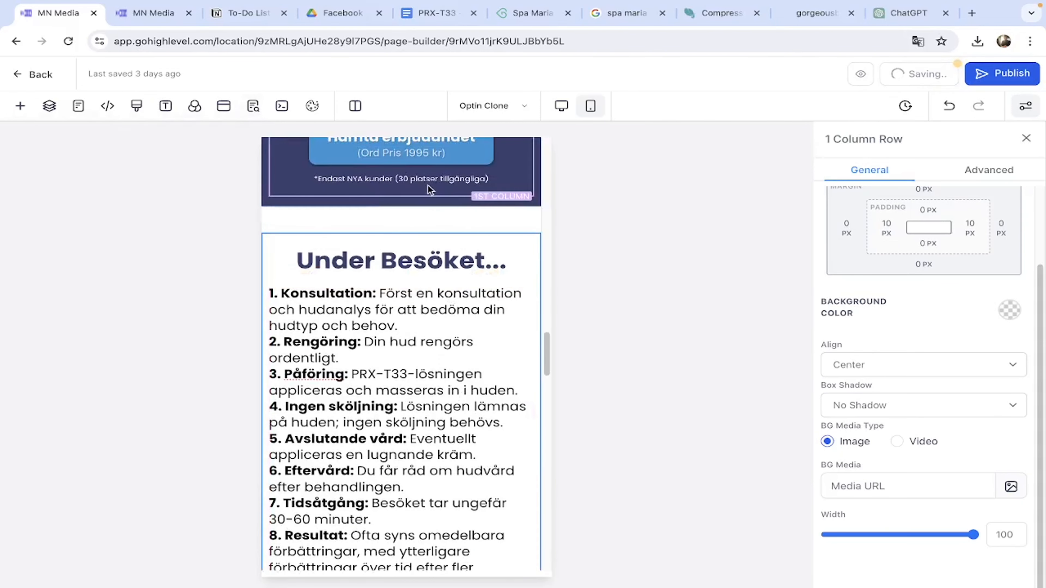
pyautogui.scroll(-10, 425, 208)
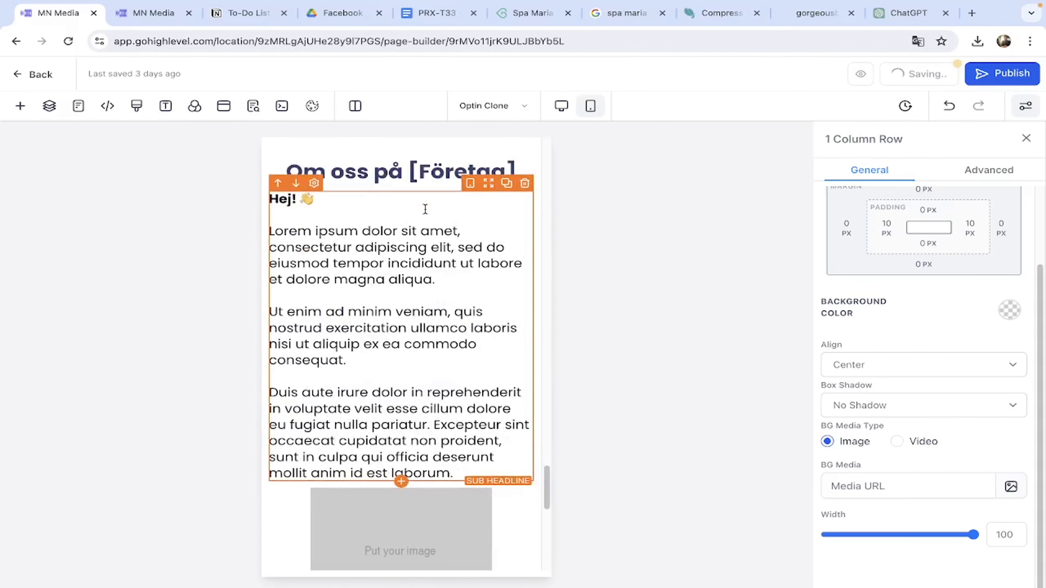
pyautogui.scroll(10, 425, 208)
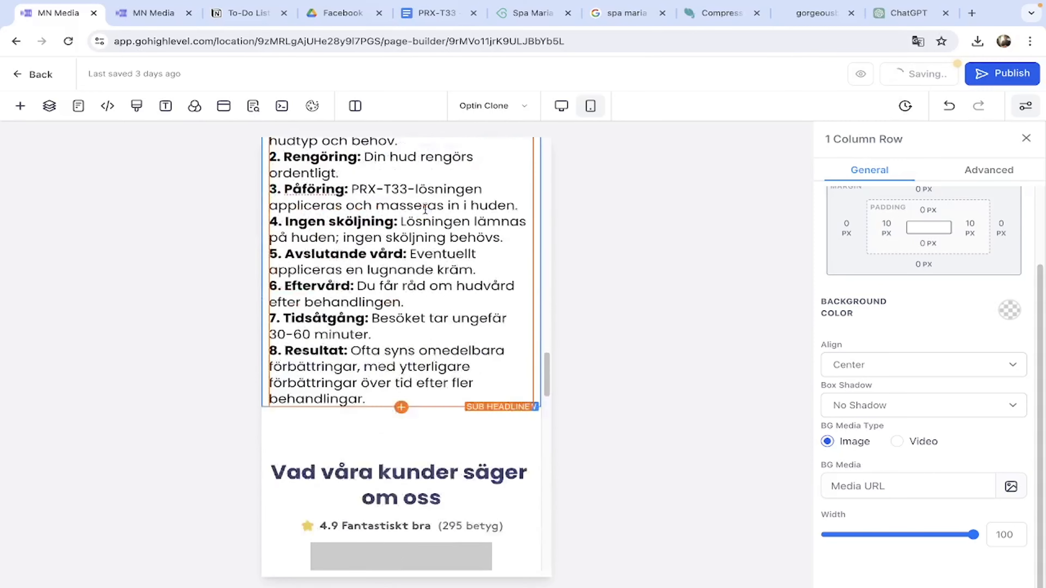
pyautogui.scroll(6, 426, 214)
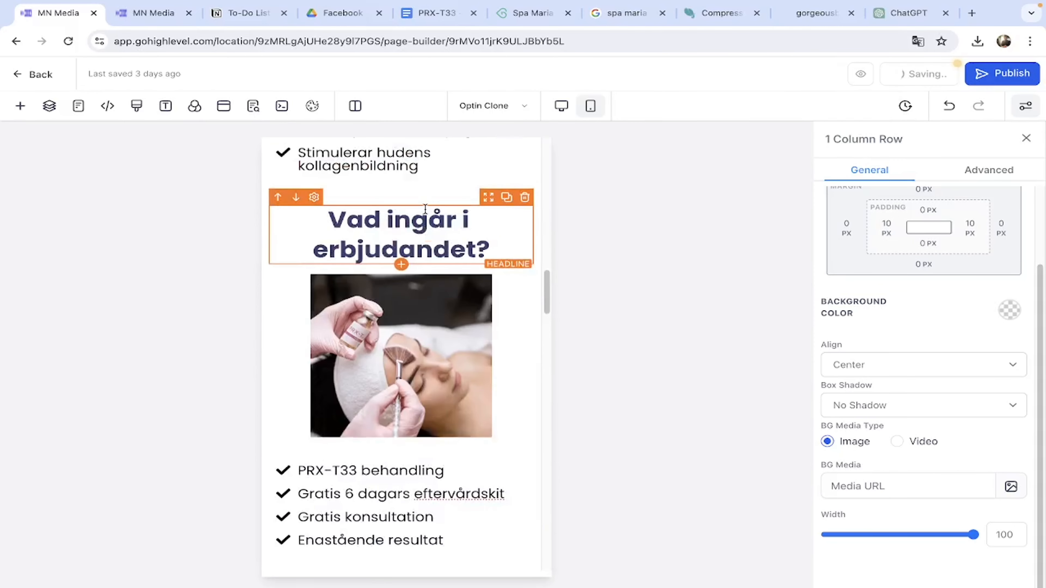
pyautogui.scroll(-10, 426, 214)
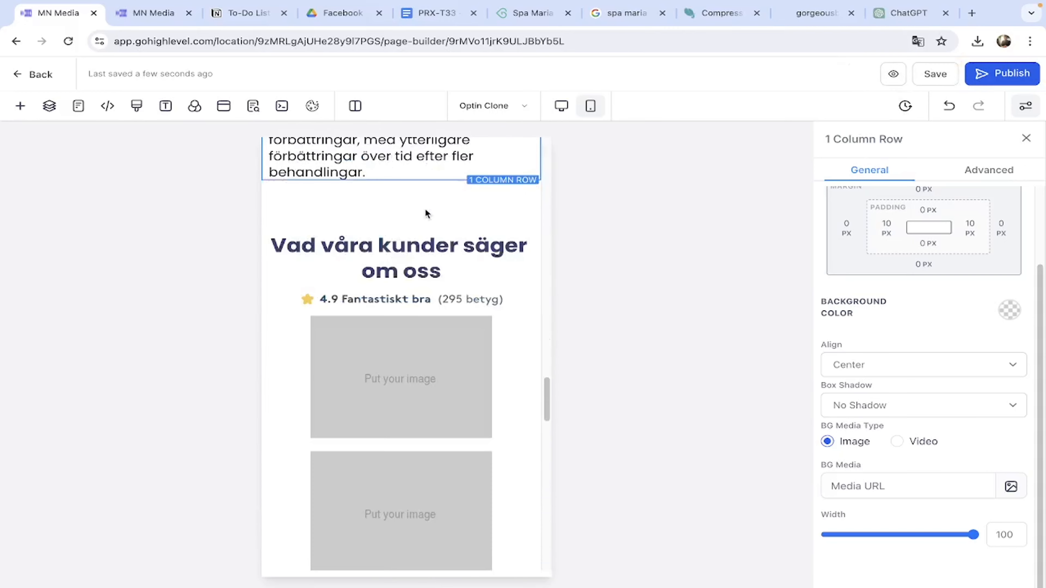
pyautogui.click(561, 106)
# Scroll through the desktop page sections, then bring up the window with the live offer page.
pyautogui.scroll(5, 457, 306)
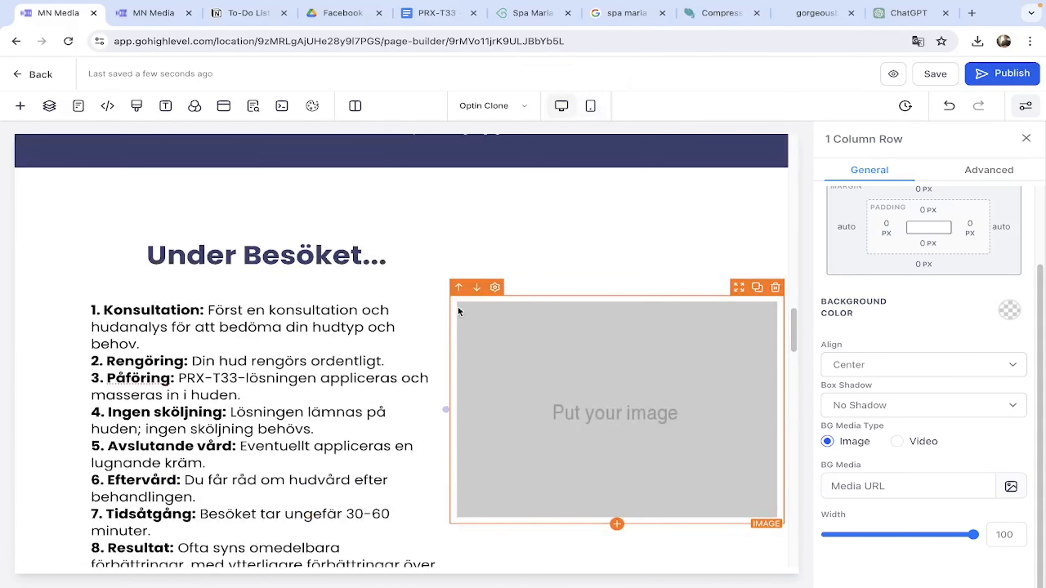
pyautogui.scroll(-1, 458, 307)
pyautogui.scroll(10, 457, 307)
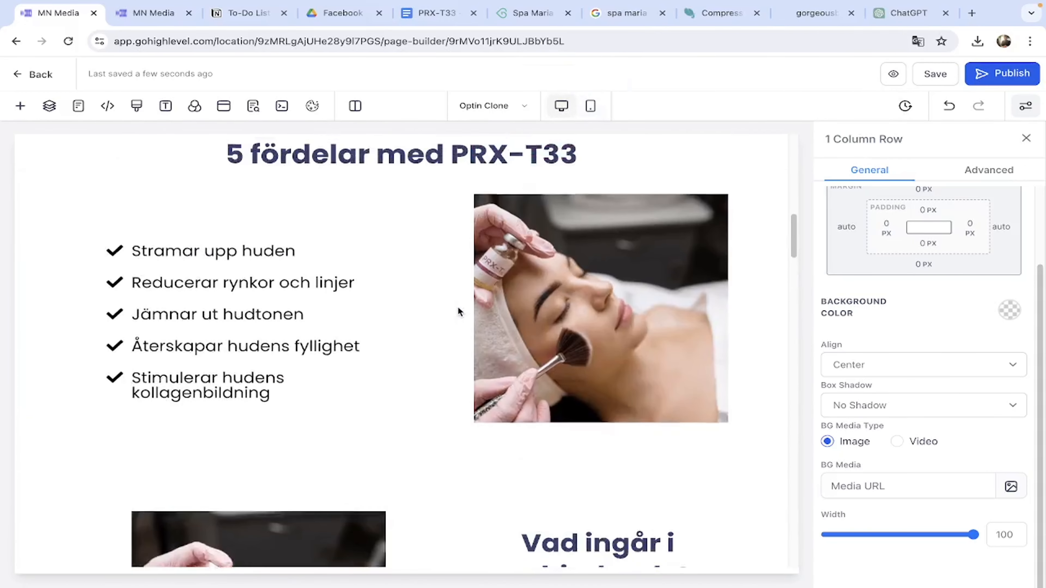
pyautogui.scroll(3, 459, 312)
pyautogui.scroll(-6, 459, 312)
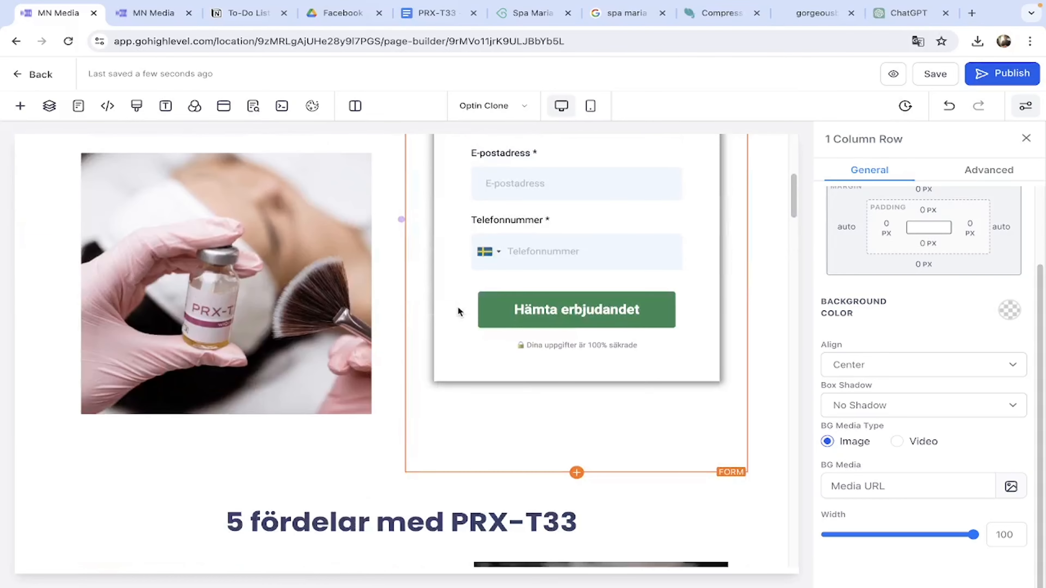
pyautogui.scroll(-12, 458, 312)
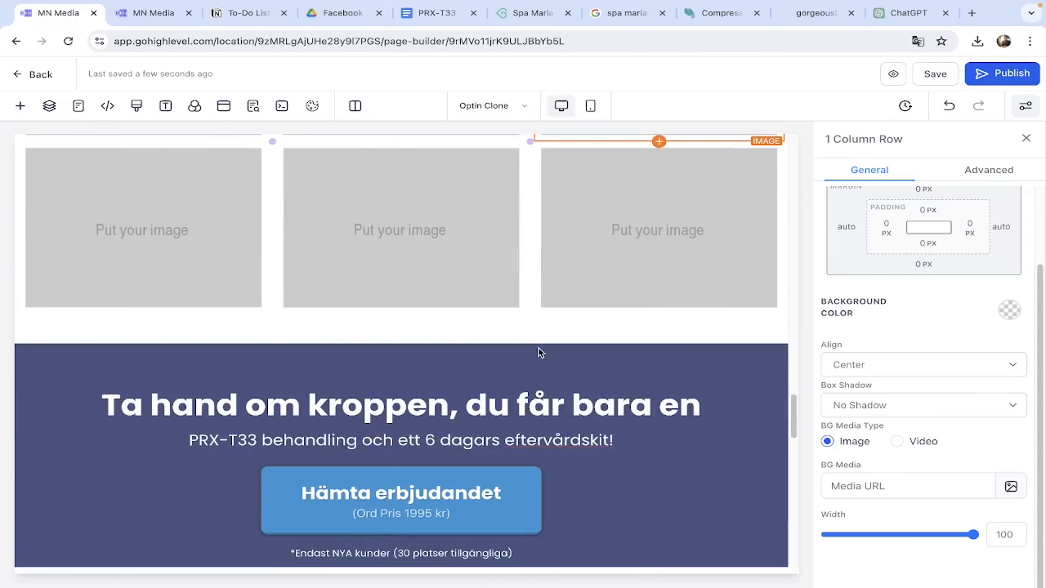
pyautogui.scroll(-8, 538, 348)
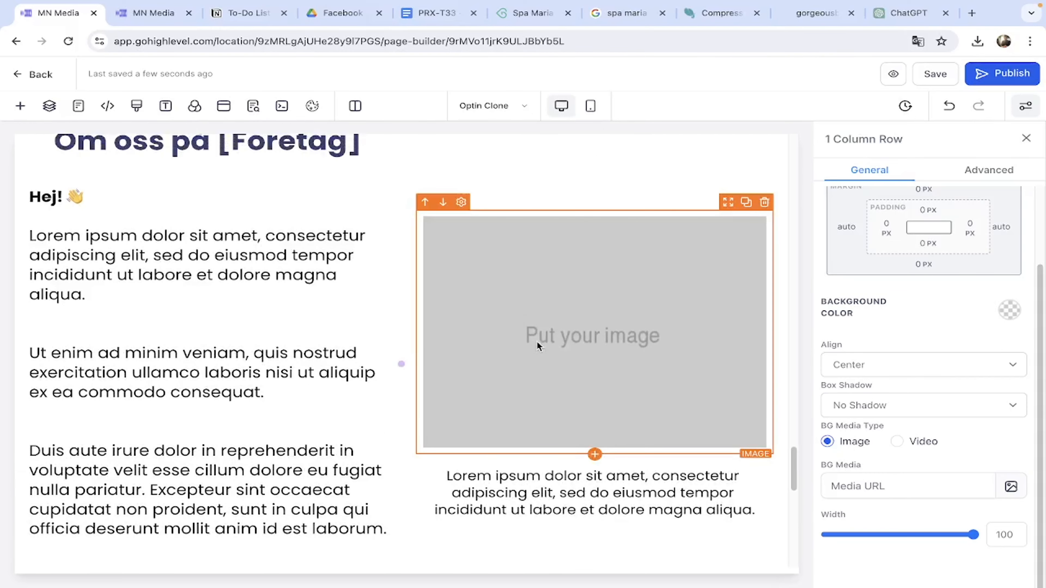
pyautogui.scroll(6, 537, 341)
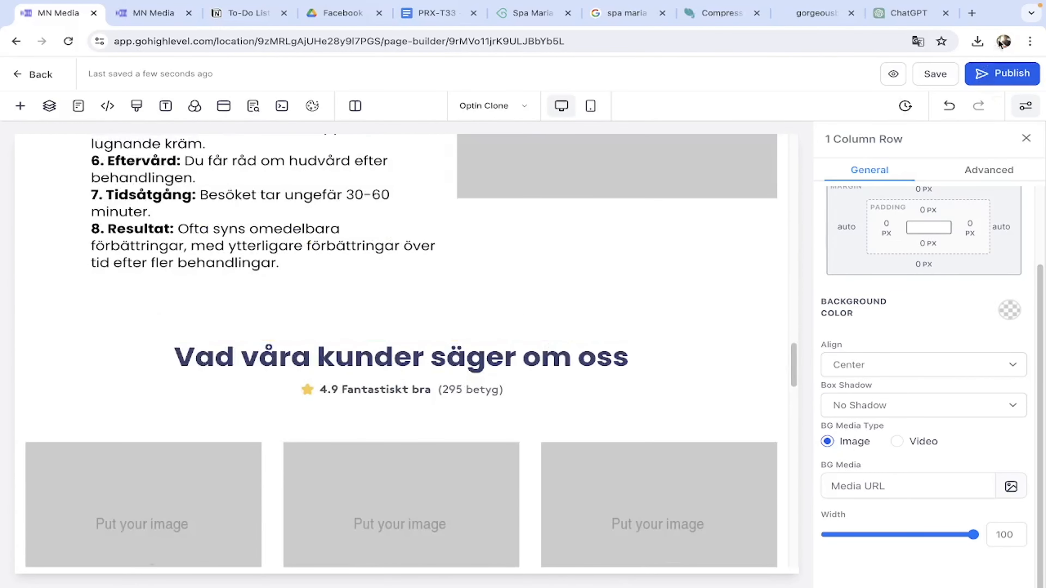
pyautogui.click(1004, 42)
pyautogui.click(861, 308)
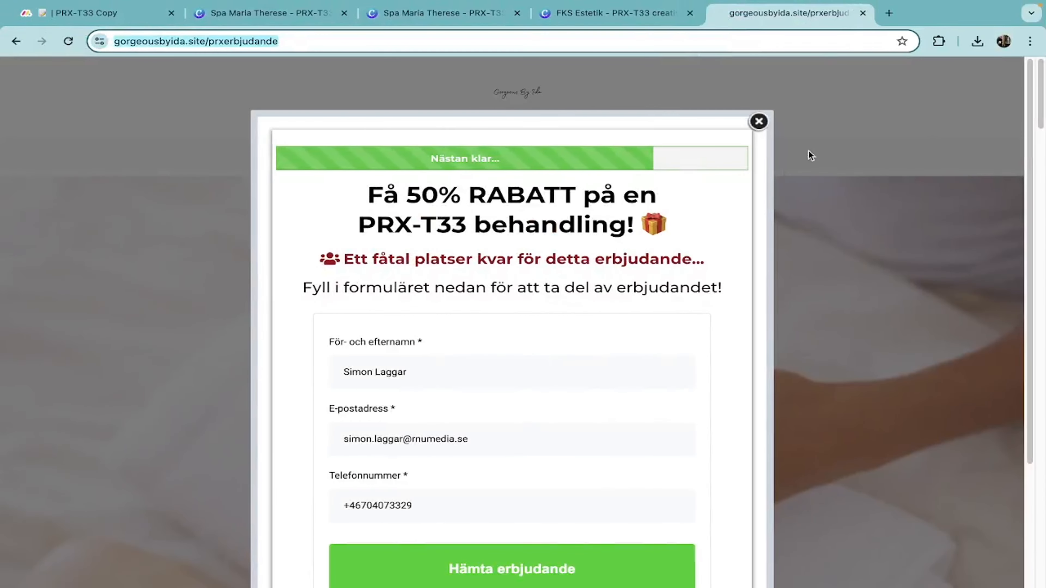
# In the 500 x 500 Canva copy, add page 4 with the syringe photo as background.
pyautogui.click(758, 121)
pyautogui.click(267, 12)
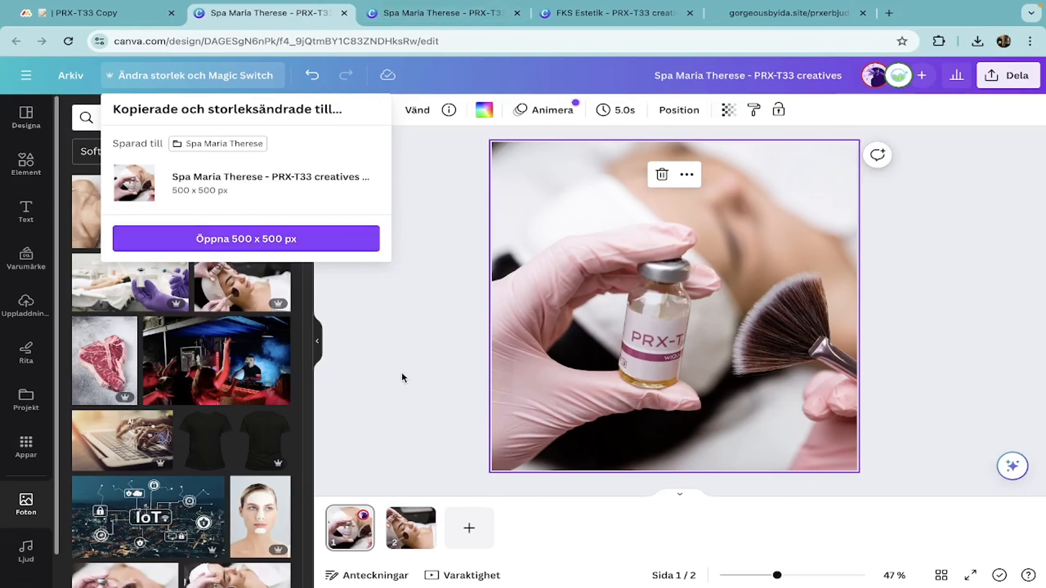
pyautogui.click(437, 14)
pyautogui.click(532, 527)
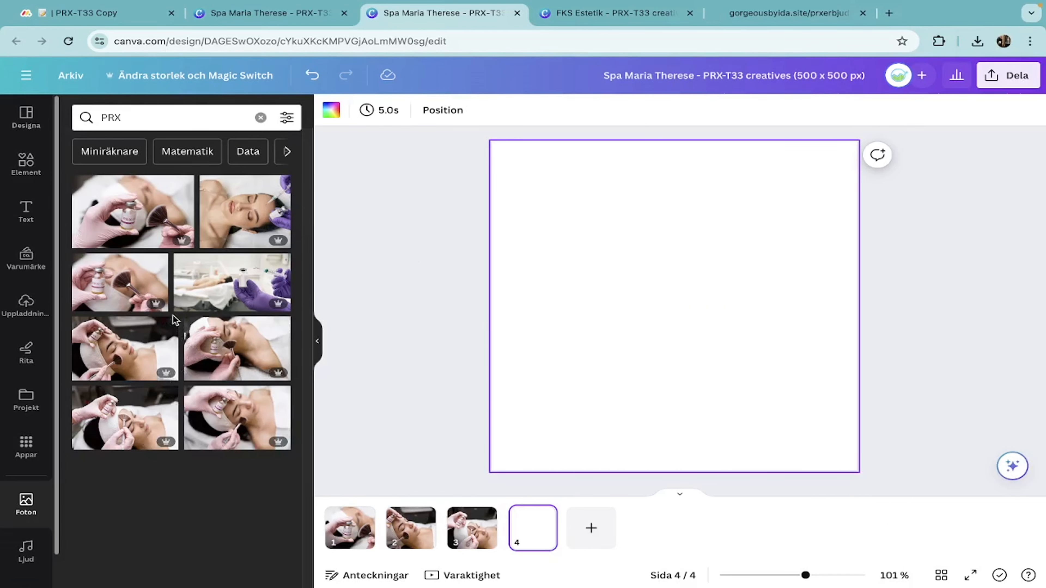
pyautogui.click(247, 235)
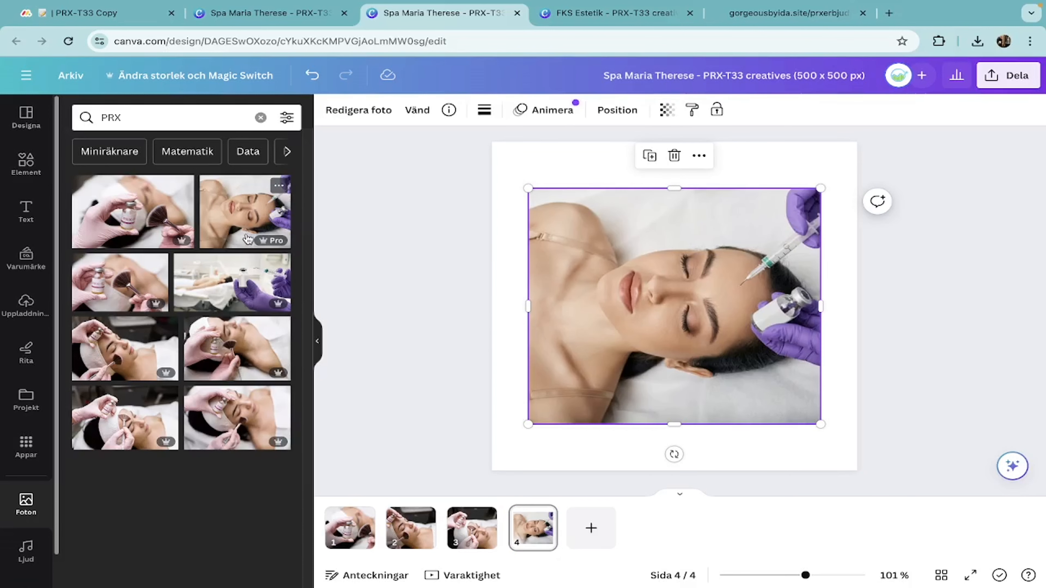
pyautogui.rightClick(669, 329)
pyautogui.click(764, 532)
pyautogui.click(669, 403)
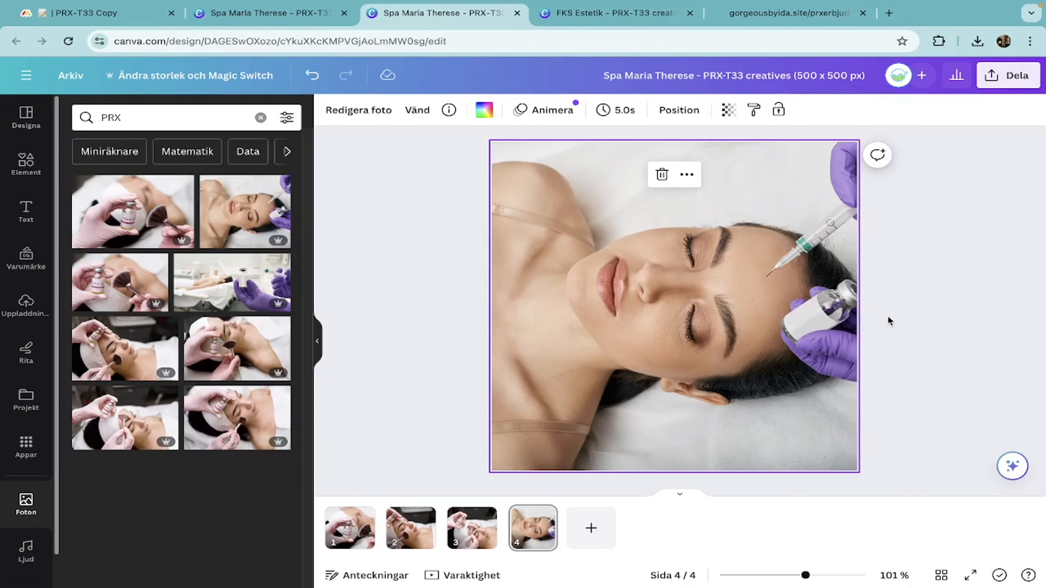
# Download only page 4 as a PNG and return to the page builder window.
pyautogui.click(996, 76)
pyautogui.click(823, 406)
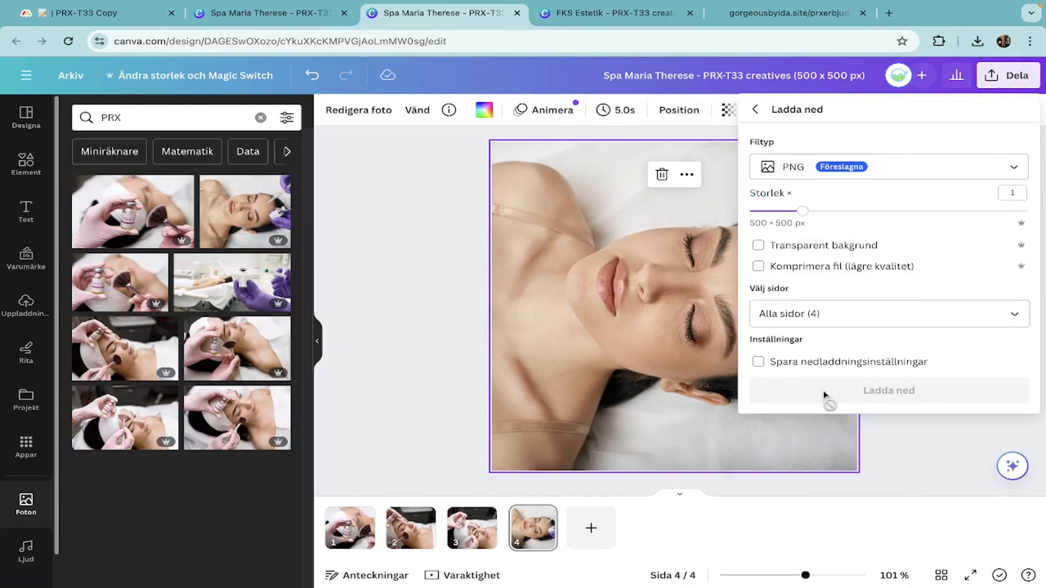
pyautogui.click(841, 311)
pyautogui.scroll(-2, 857, 416)
pyautogui.click(849, 478)
pyautogui.click(889, 519)
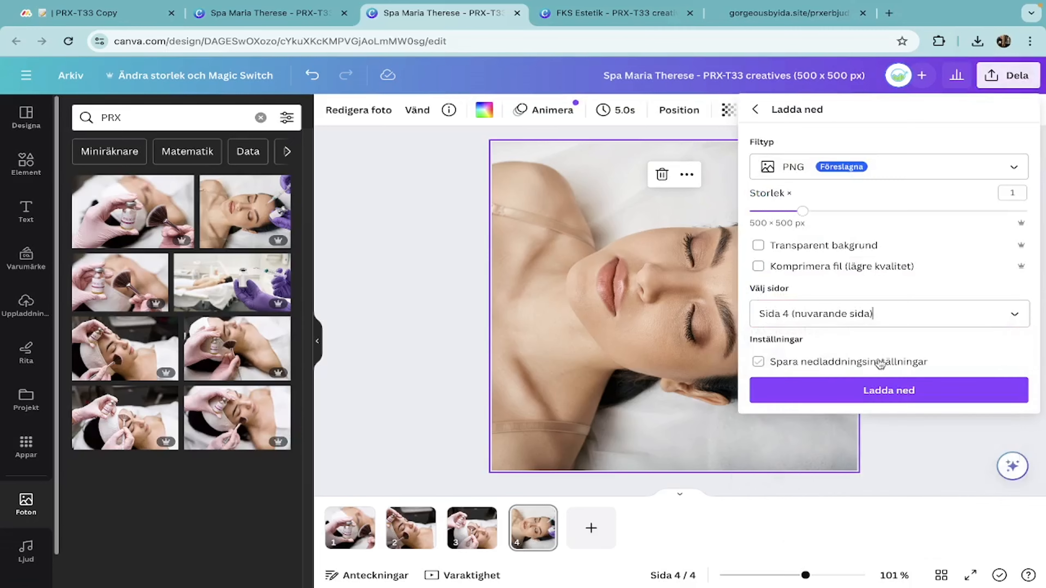
pyautogui.click(886, 389)
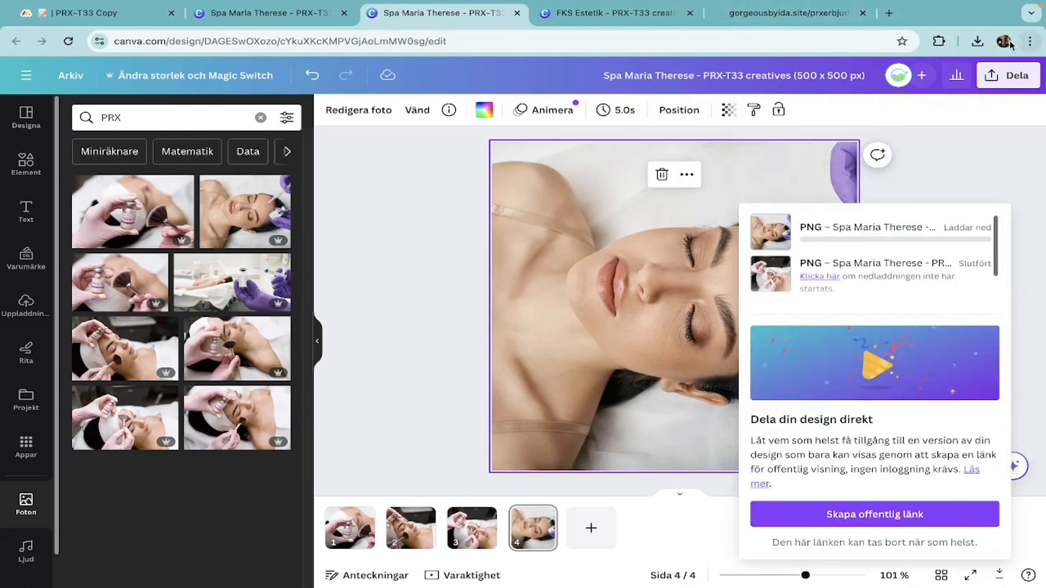
pyautogui.click(1004, 41)
pyautogui.click(924, 289)
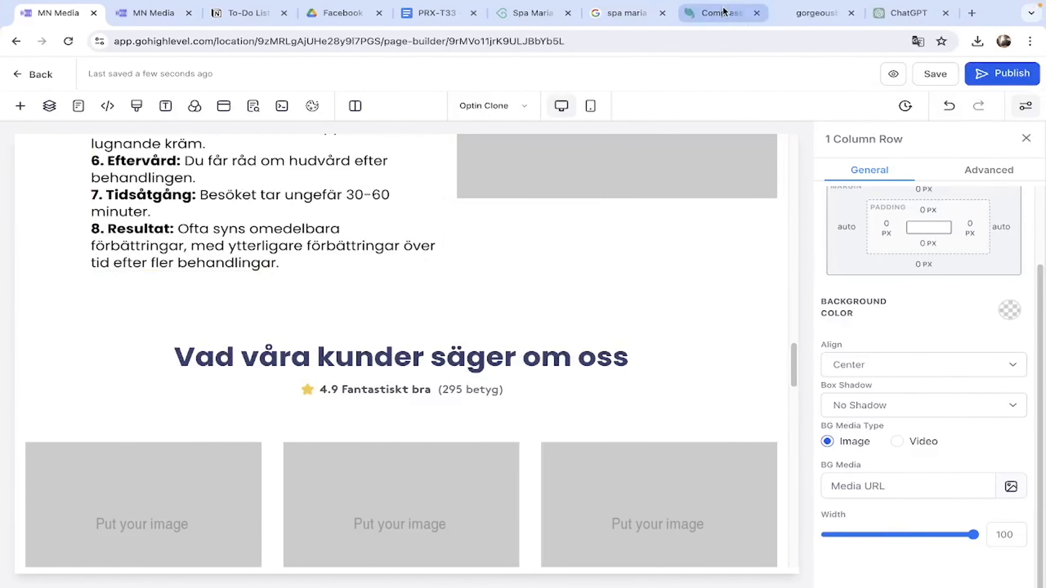
pyautogui.click(724, 13)
# Upload the newest Canva 500 x 500 PNG to compresspng.com and download the compressed file.
pyautogui.click(319, 336)
pyautogui.click(452, 300)
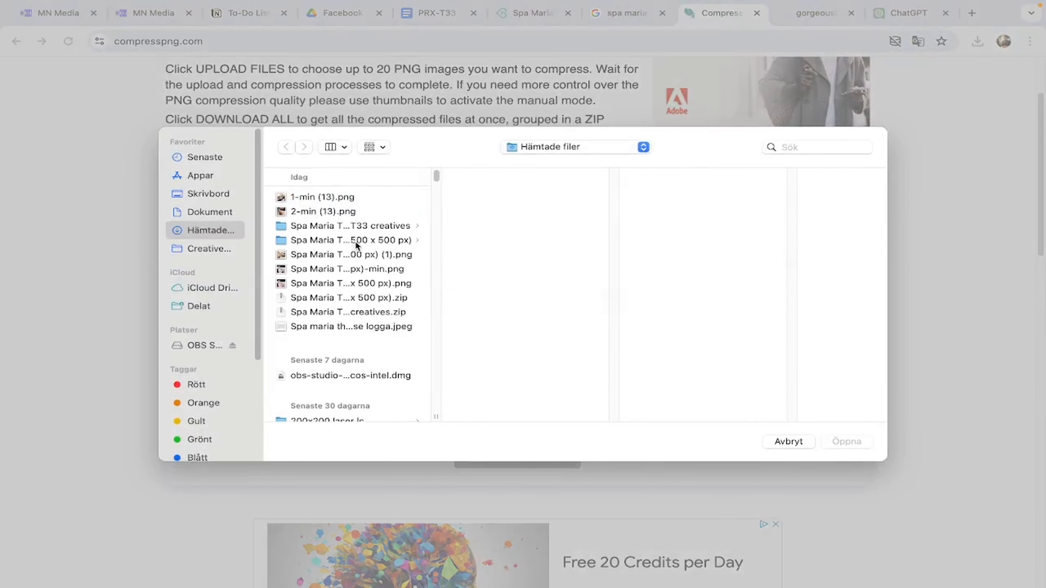
pyautogui.click(359, 298)
pyautogui.click(358, 284)
pyautogui.press('Up')
pyautogui.press('Up')
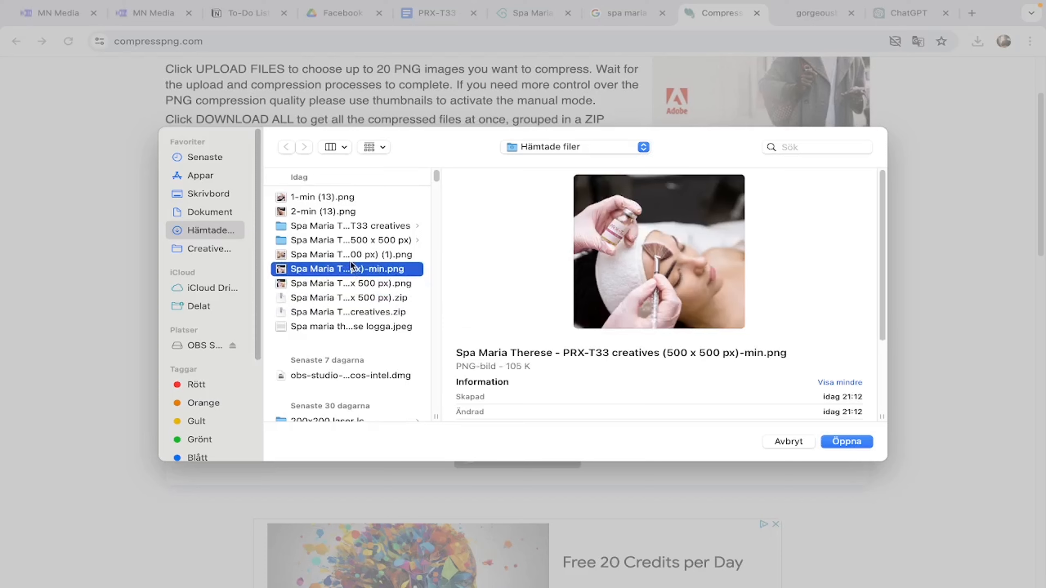
pyautogui.press('Return')
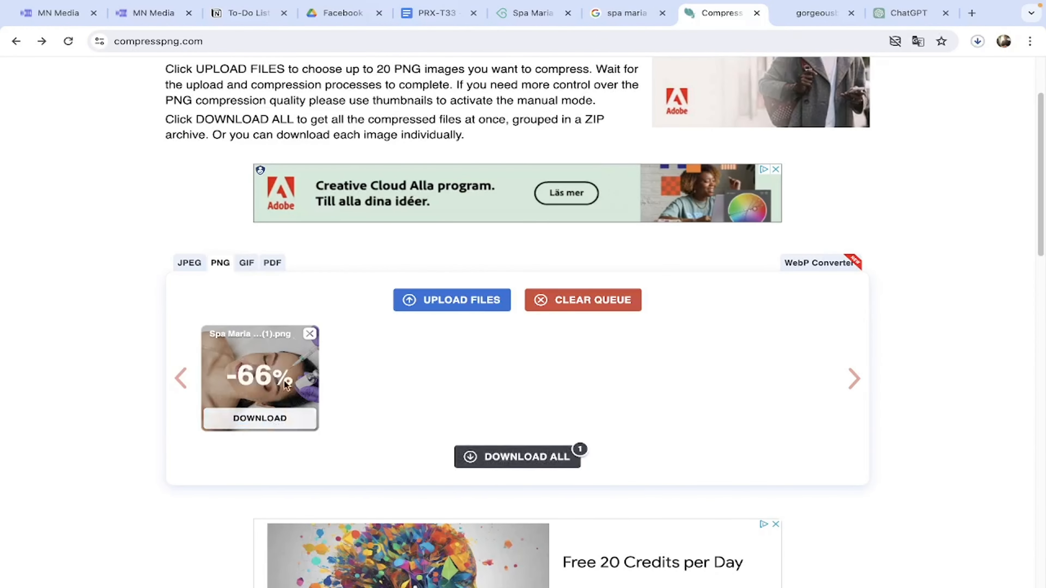
pyautogui.click(272, 420)
# Back in the page builder, select the image beside the Under Besöket list.
pyautogui.click(77, 20)
pyautogui.scroll(5, 415, 354)
pyautogui.click(603, 322)
# Upload the compressed PRX-T33 photo to the Spa Maria Therese media folder and link it as the Under Besöket image.
pyautogui.click(990, 500)
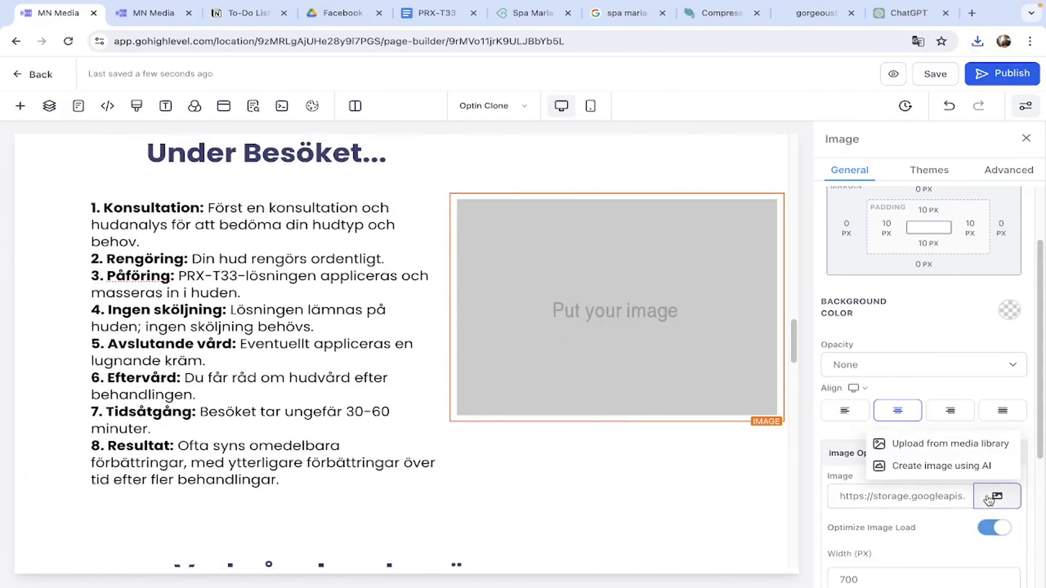
pyautogui.click(949, 444)
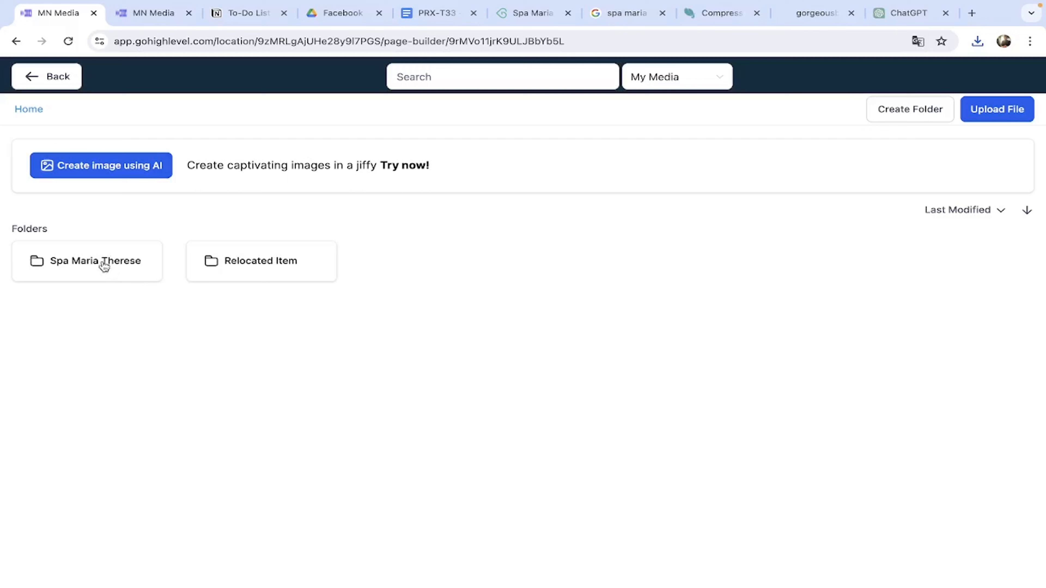
pyautogui.click(112, 271)
pyautogui.click(136, 276)
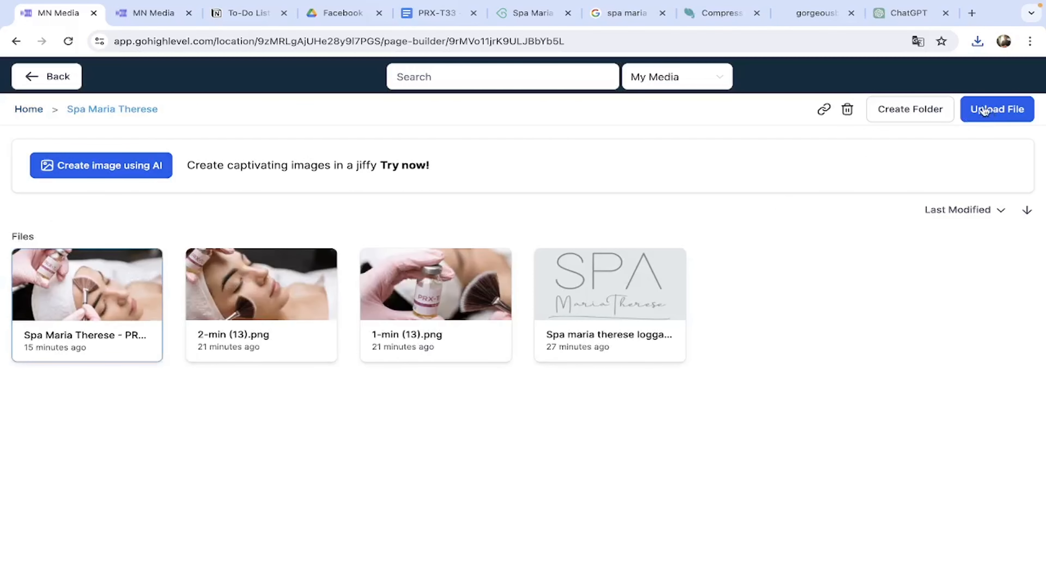
pyautogui.click(974, 46)
pyautogui.moveTo(844, 120); pyautogui.dragTo(238, 404)
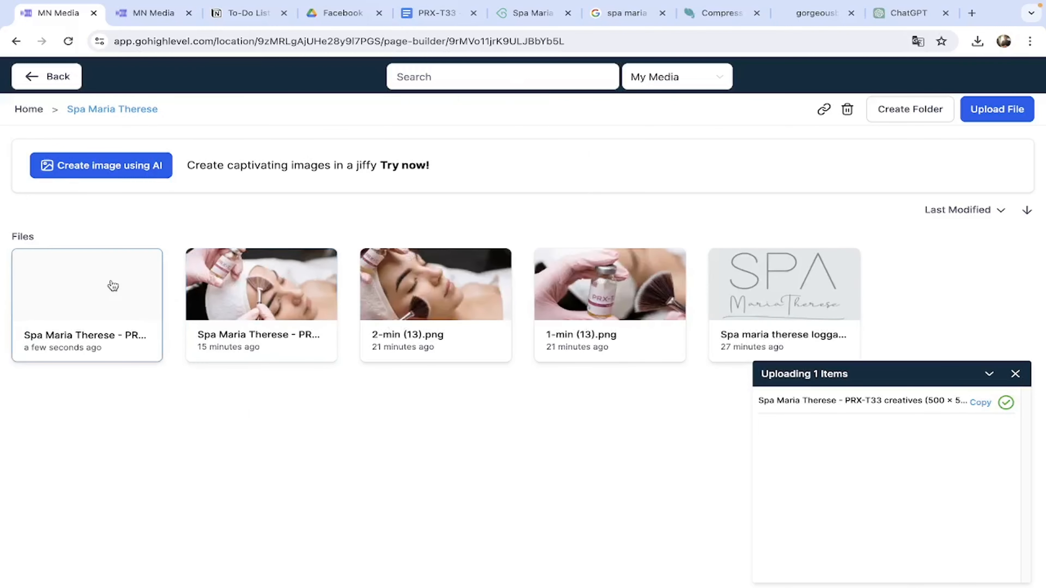
pyautogui.click(824, 109)
pyautogui.click(34, 75)
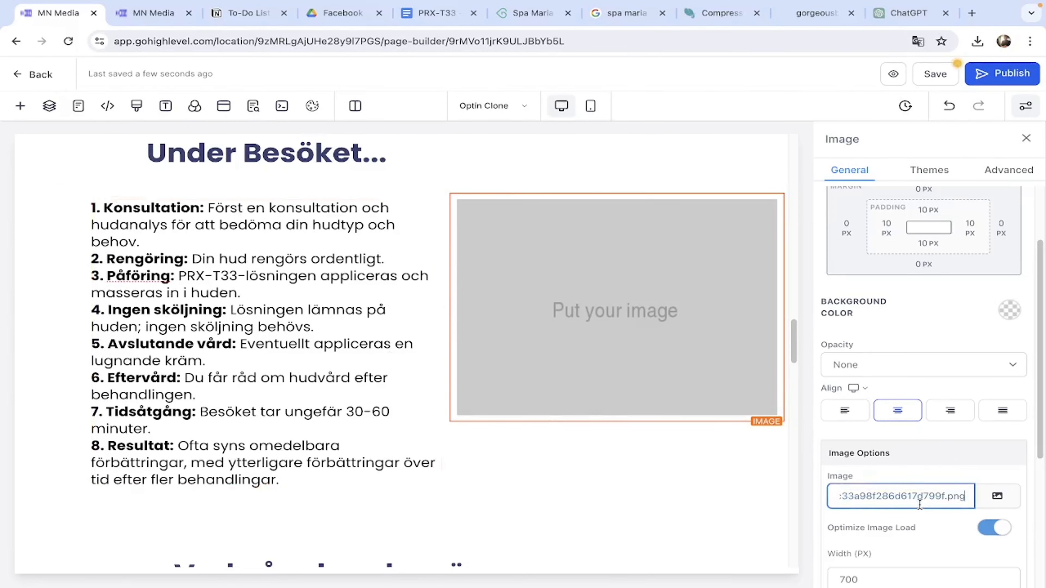
# Resize the Under Besöket photo from 700 to 350 px wide, matching the offer photo.
pyautogui.scroll(10, 661, 444)
pyautogui.click(306, 262)
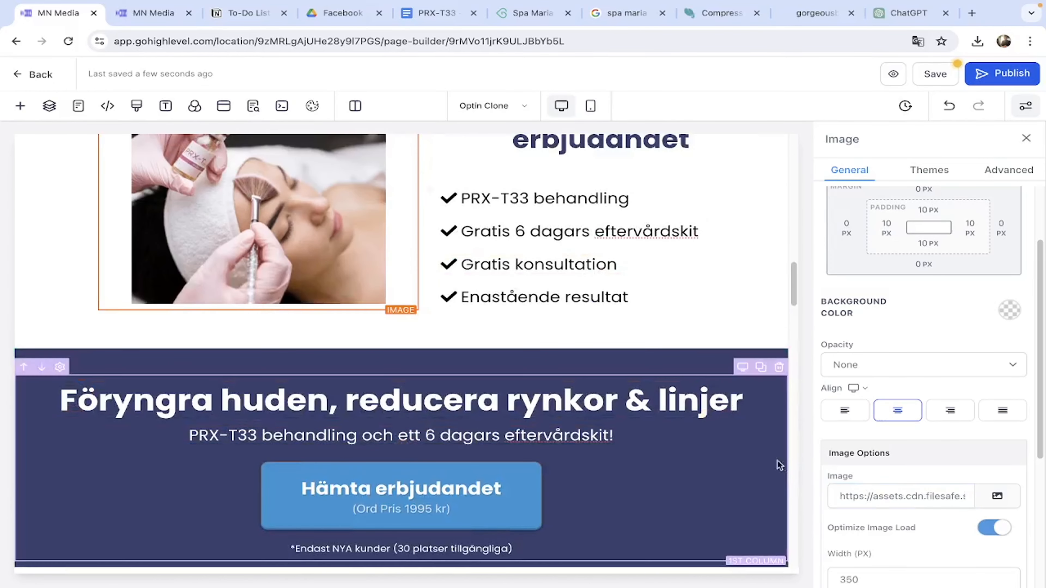
pyautogui.scroll(-8, 780, 465)
pyautogui.click(630, 418)
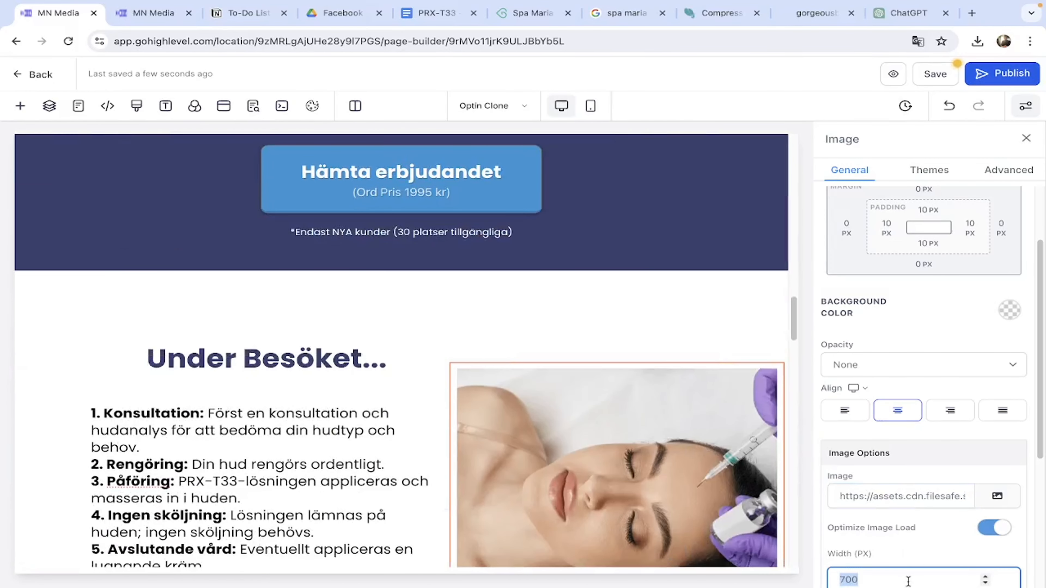
pyautogui.write('350')
pyautogui.scroll(-8, 642, 460)
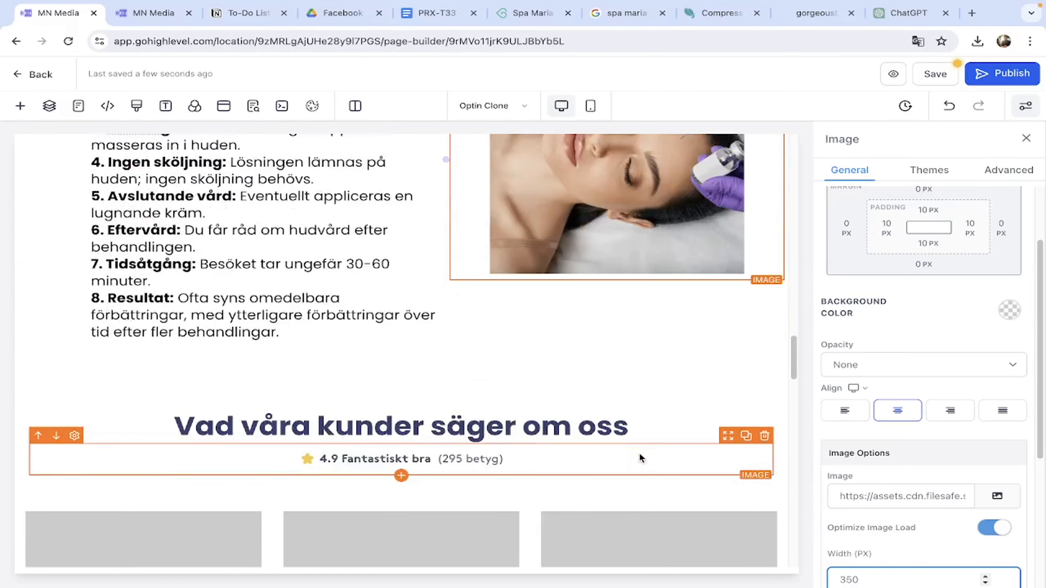
pyautogui.scroll(2, 640, 458)
pyautogui.scroll(2, 640, 458)
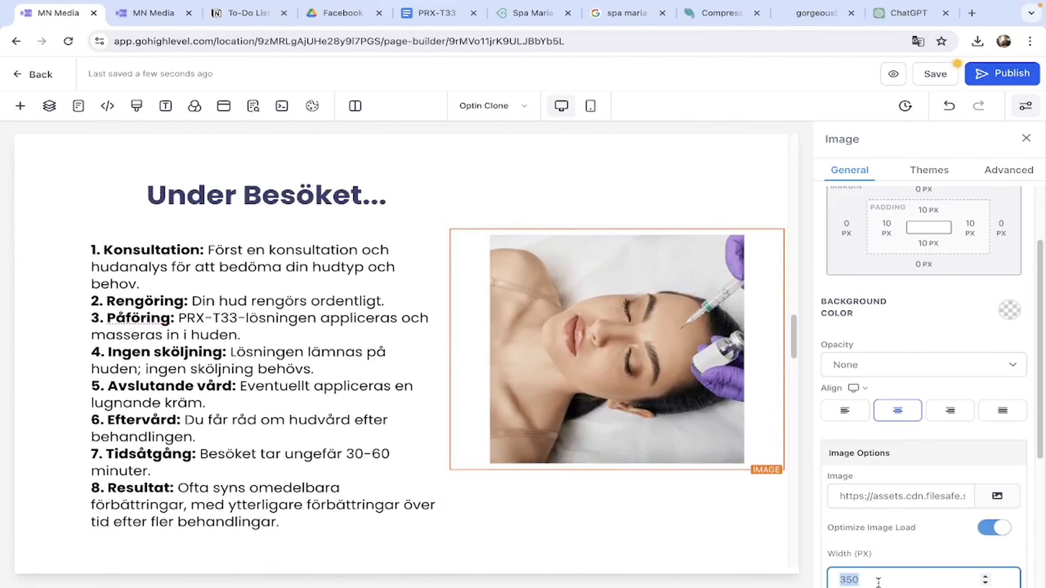
pyautogui.scroll(5, 612, 334)
pyautogui.click(613, 338)
pyautogui.scroll(-5, 613, 346)
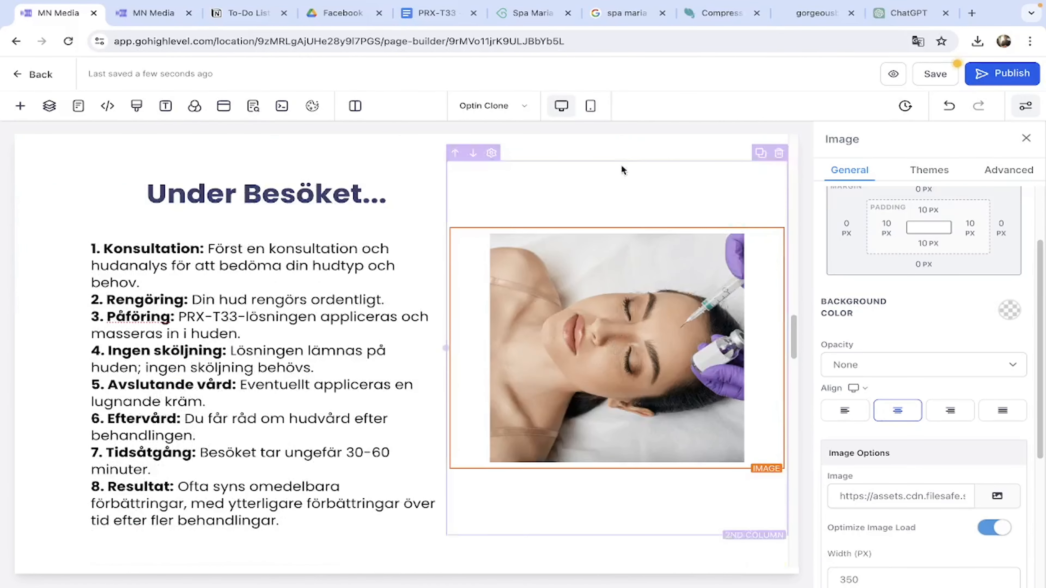
# Switch the page preview to the mobile layout.
pyautogui.click(590, 106)
pyautogui.scroll(-8, 434, 365)
pyautogui.scroll(10, 434, 364)
# Copy the footer's 4.8 Fantastiskt bra rating text.
pyautogui.scroll(3, 435, 365)
pyautogui.scroll(-8, 434, 364)
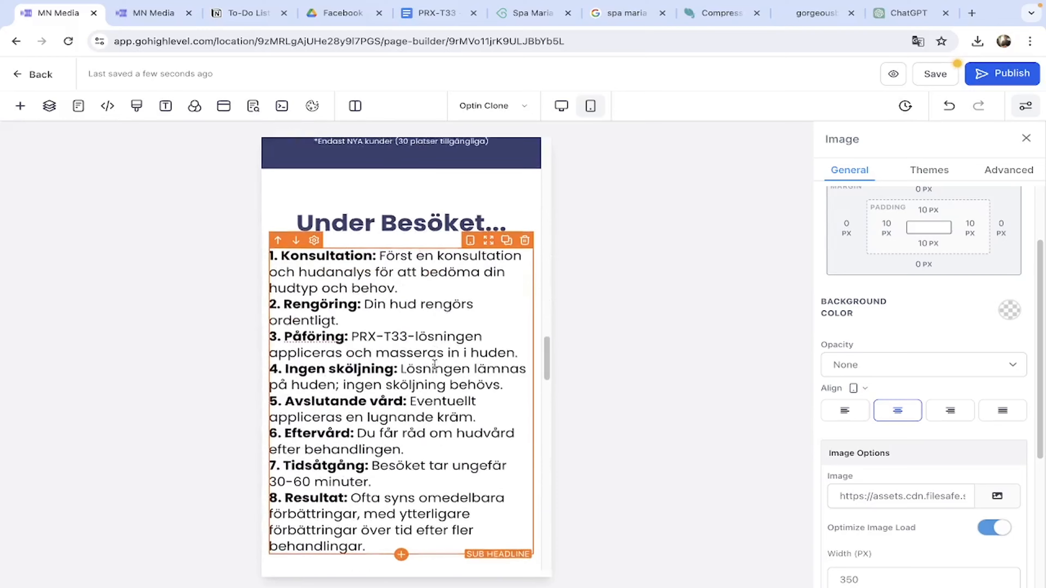
pyautogui.scroll(-10, 434, 365)
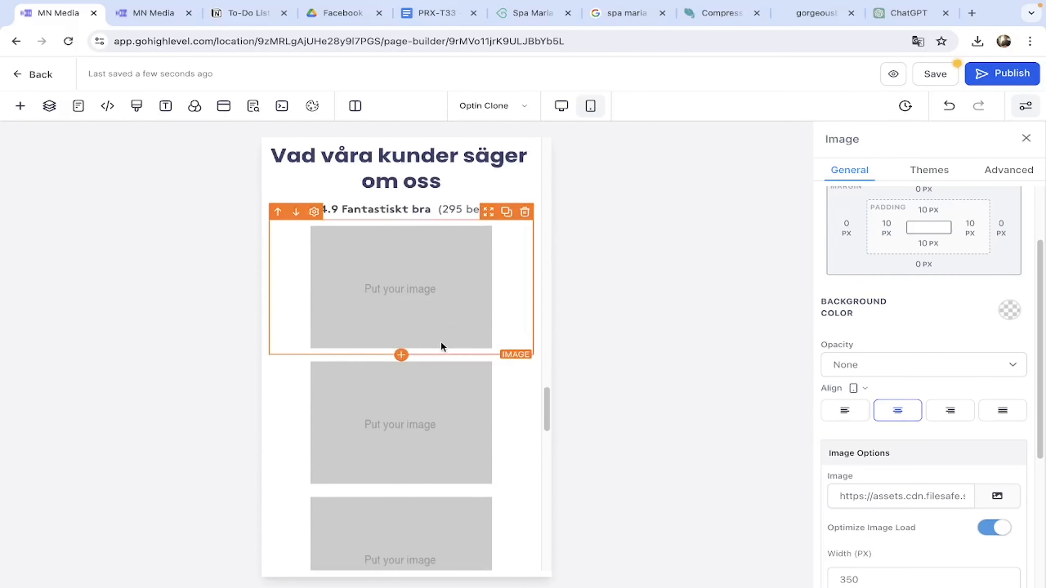
pyautogui.scroll(1, 442, 346)
pyautogui.scroll(-15, 462, 426)
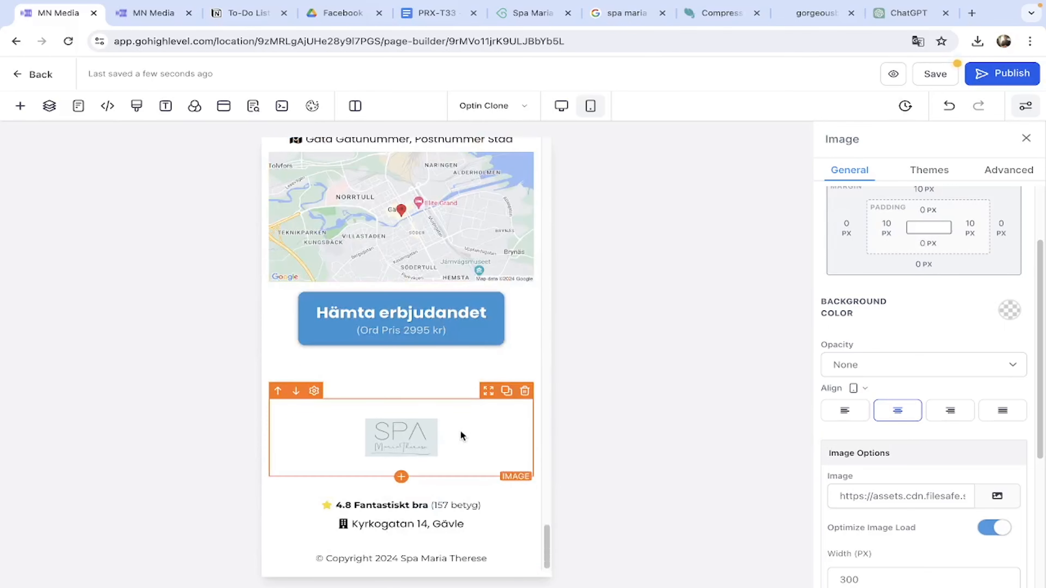
pyautogui.click(491, 506)
pyautogui.tripleClick(491, 507)
pyautogui.hotkey('ctrl', 'c')
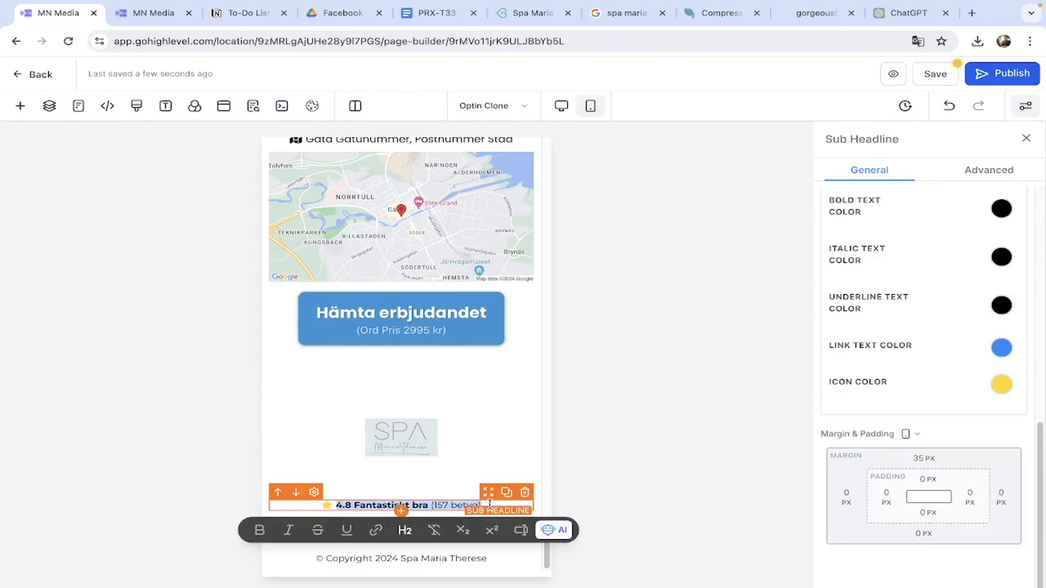
# Delete the old 4.9 Fantastiskt bra (295 betyg) line under the reviews heading.
pyautogui.scroll(20, 434, 375)
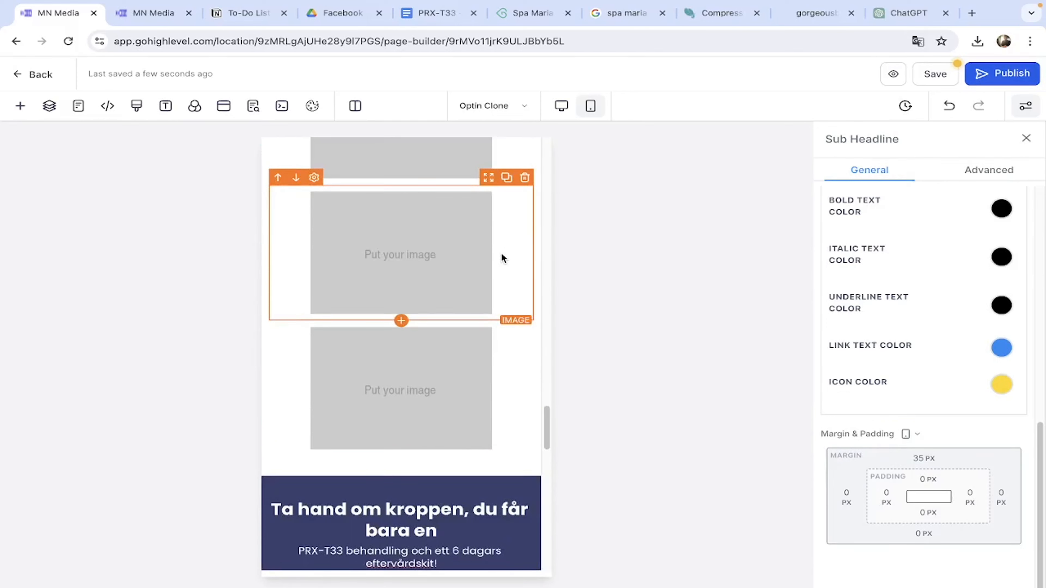
pyautogui.scroll(5, 490, 264)
pyautogui.click(525, 248)
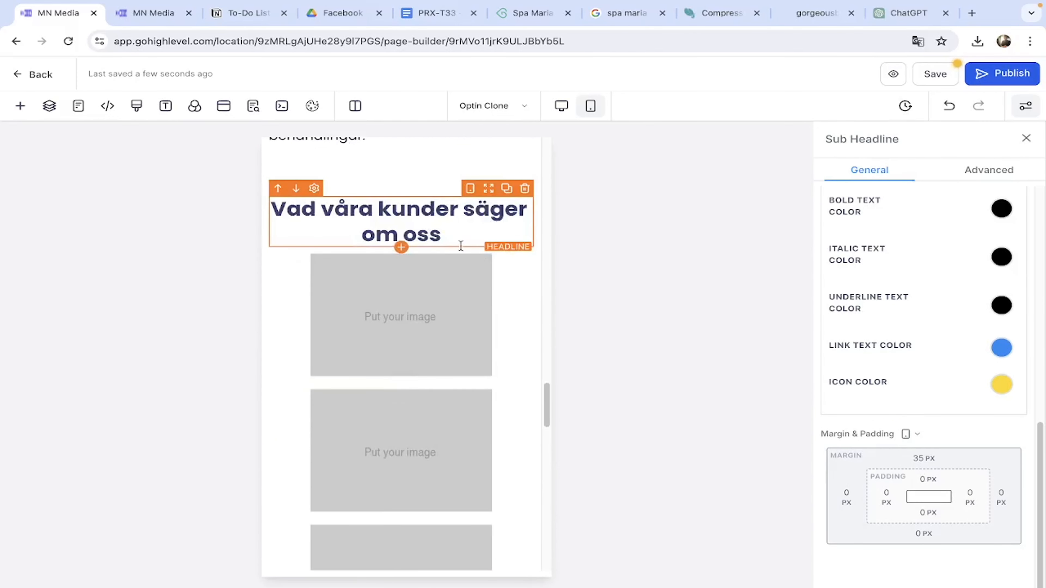
pyautogui.scroll(-2, 459, 264)
pyautogui.scroll(2, 453, 311)
# Insert a sub-headline under the reviews heading and paste '4.8 Fantastiskt bra (157 betyg)' into it.
pyautogui.click(402, 245)
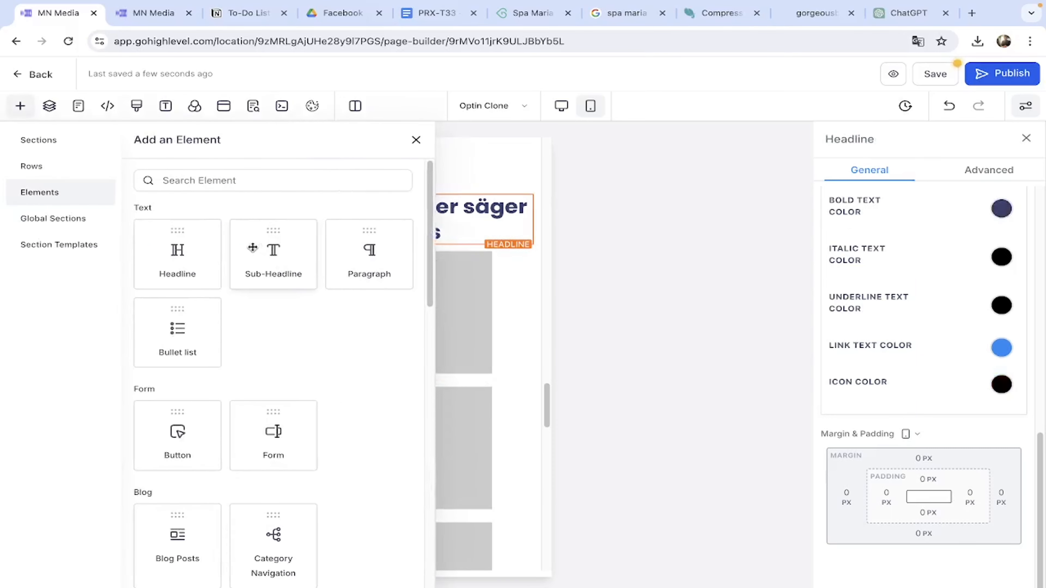
pyautogui.click(277, 260)
pyautogui.tripleClick(444, 255)
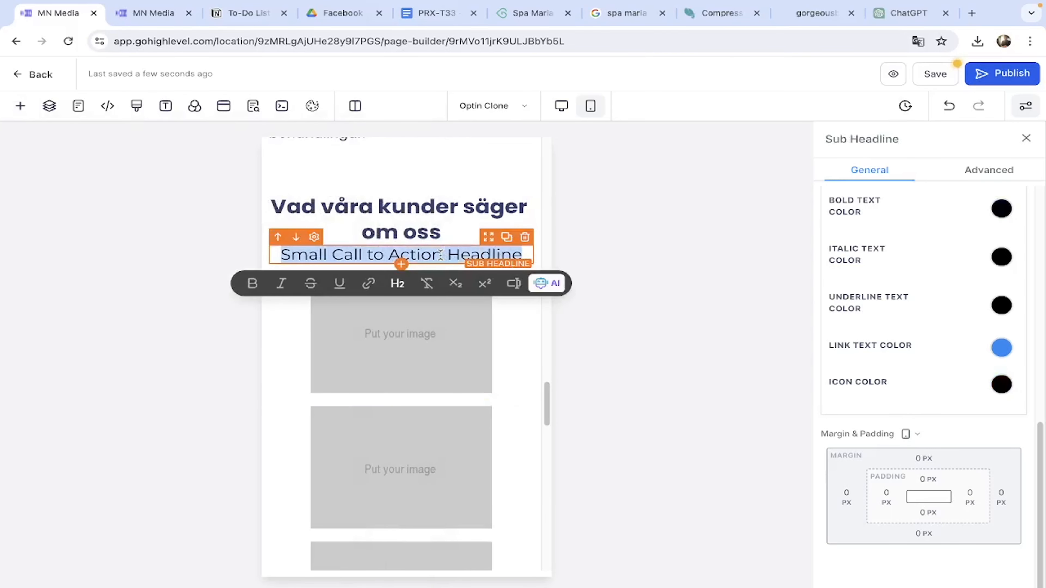
pyautogui.hotkey('ctrl', 'v')
pyautogui.tripleClick(441, 255)
pyautogui.scroll(-20, 441, 255)
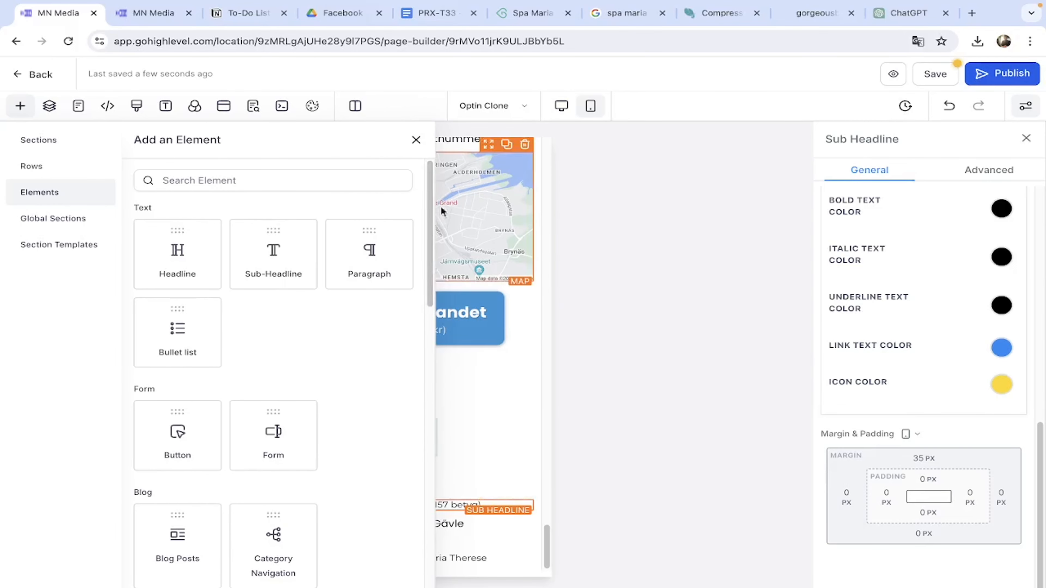
pyautogui.click(417, 140)
# Give the footer's 4.8 rating line the custom Poppins font.
pyautogui.scroll(12, 930, 391)
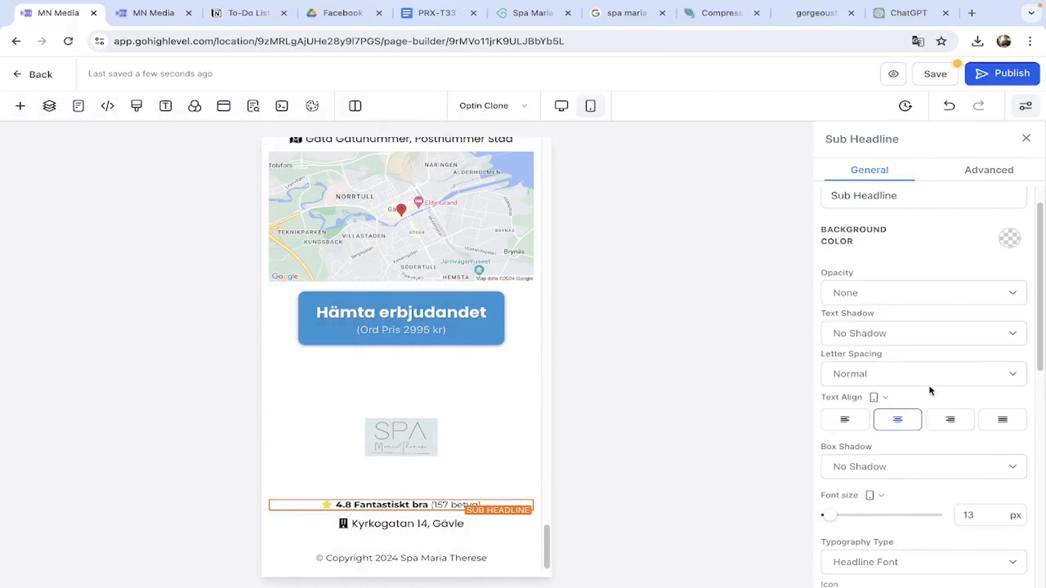
pyautogui.scroll(-3, 939, 399)
pyautogui.scroll(-2, 902, 497)
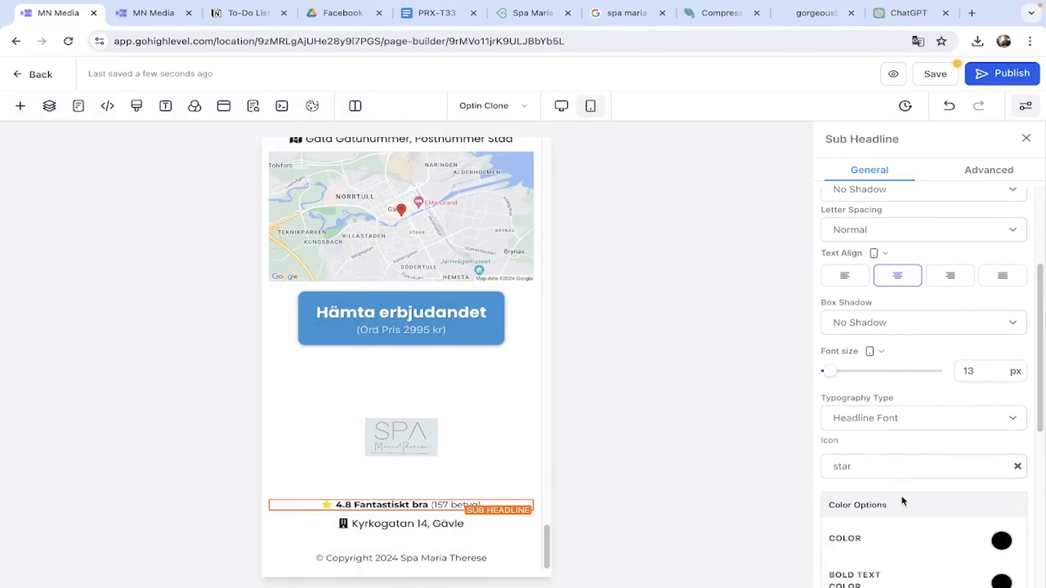
pyautogui.scroll(5, 469, 417)
pyautogui.scroll(5, 449, 415)
pyautogui.scroll(-6, 449, 416)
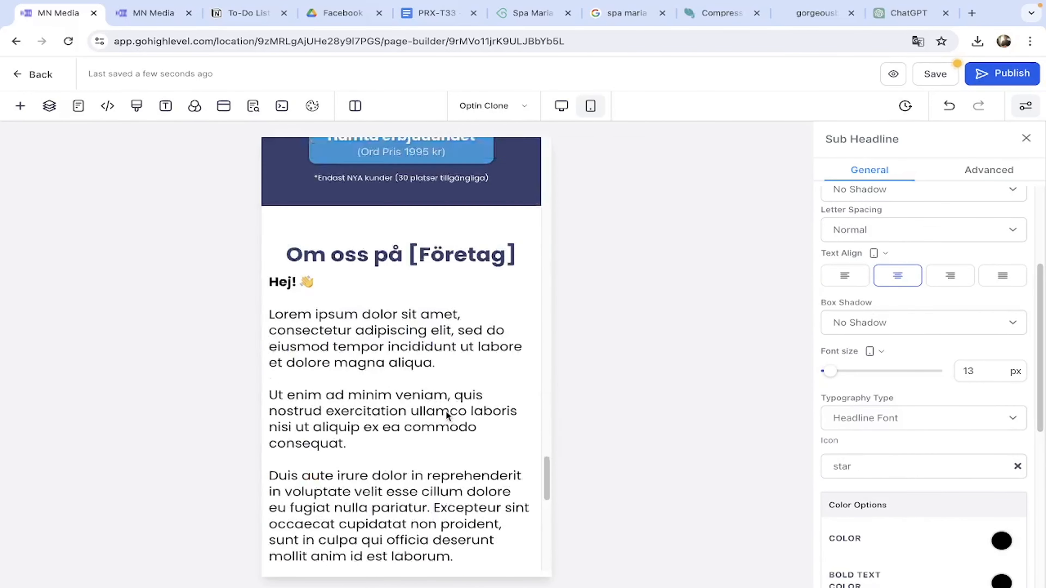
pyautogui.click(397, 379)
pyautogui.scroll(-10, 396, 380)
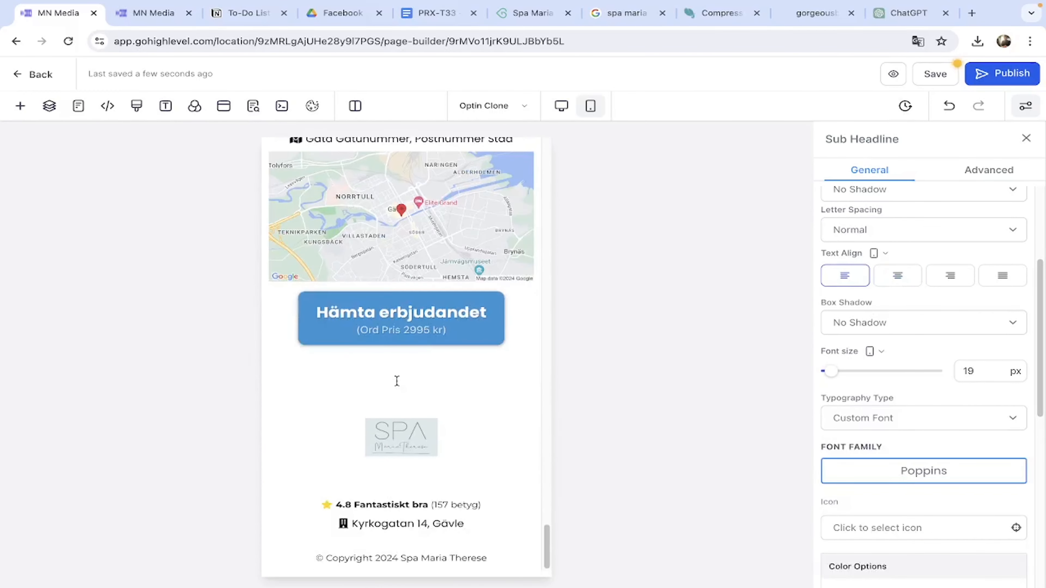
pyautogui.click(431, 505)
pyautogui.click(900, 420)
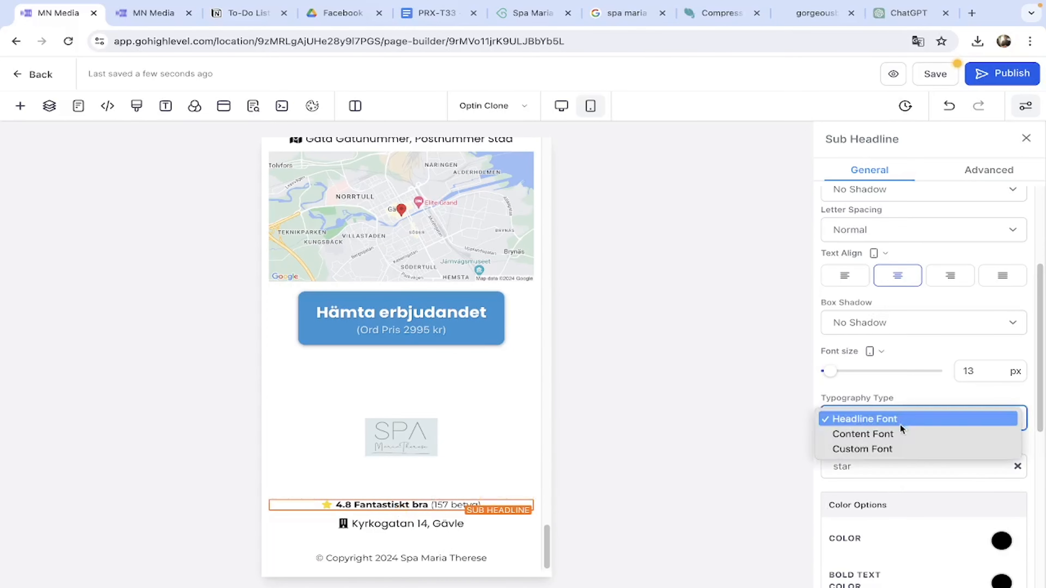
pyautogui.click(889, 449)
pyautogui.click(898, 472)
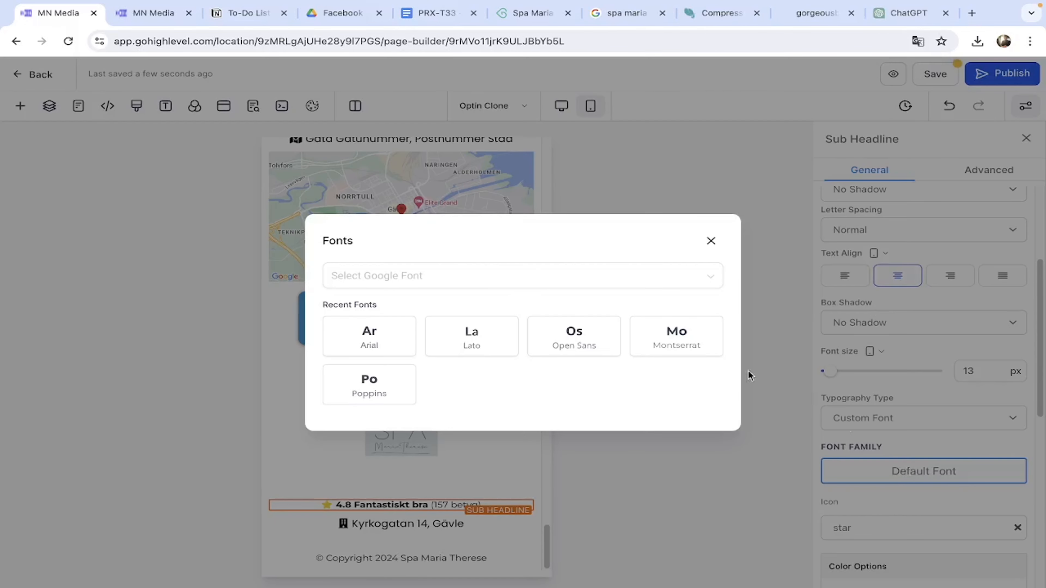
pyautogui.click(374, 386)
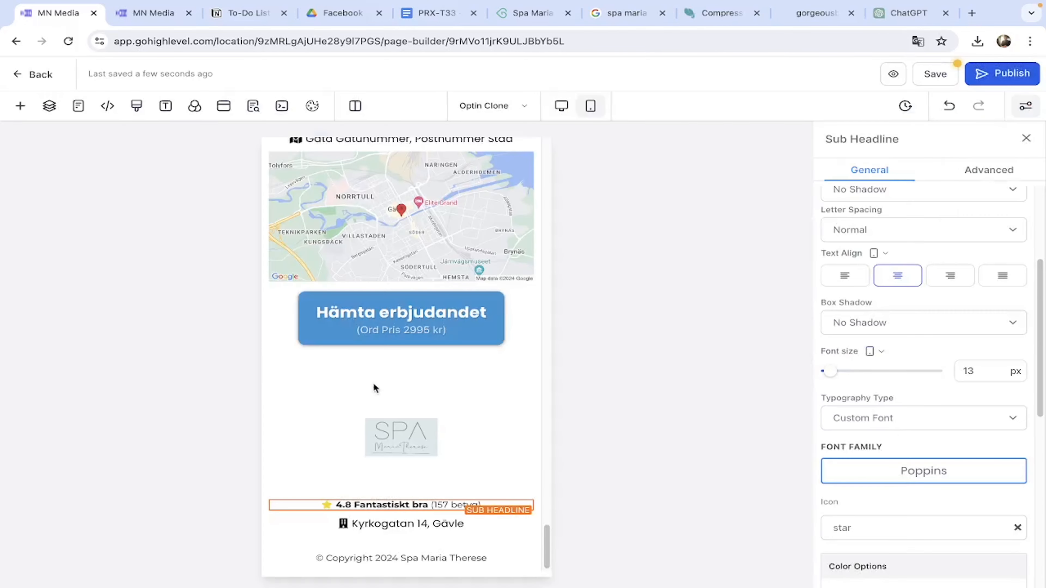
# Check the footer rating line in the desktop layout, then return to the mobile preview.
pyautogui.click(418, 482)
pyautogui.click(562, 106)
pyautogui.click(439, 493)
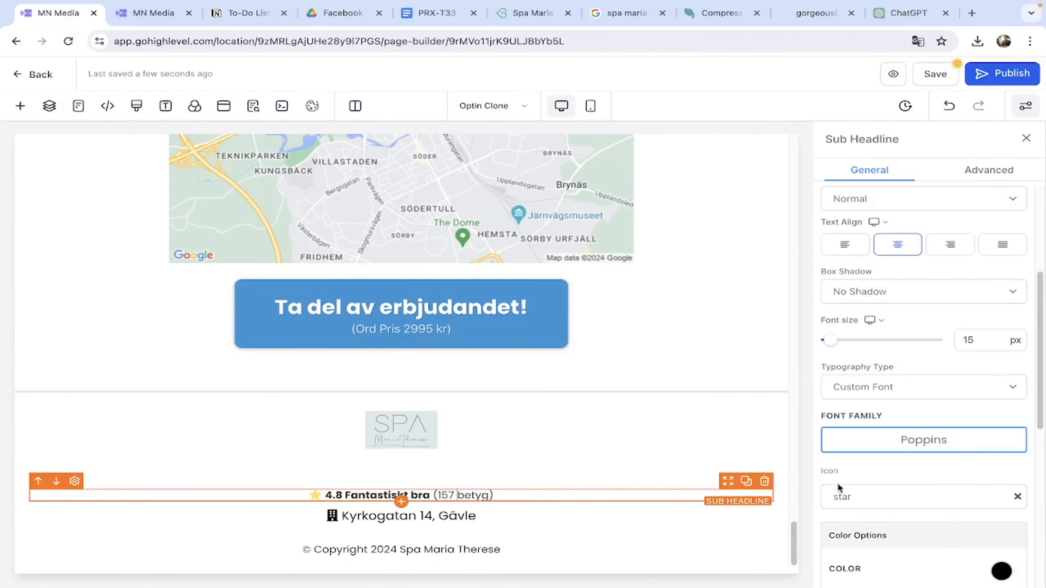
pyautogui.click(517, 486)
pyautogui.click(505, 497)
pyautogui.click(590, 106)
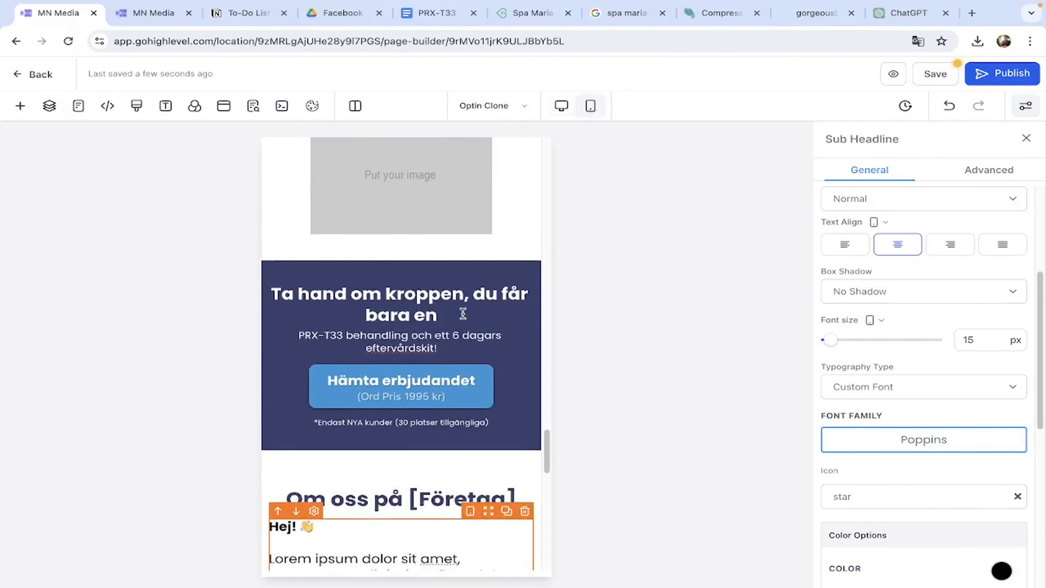
# Set the reviews rating sub-headline to the custom Poppins font.
pyautogui.scroll(12, 463, 314)
pyautogui.scroll(-4, 463, 314)
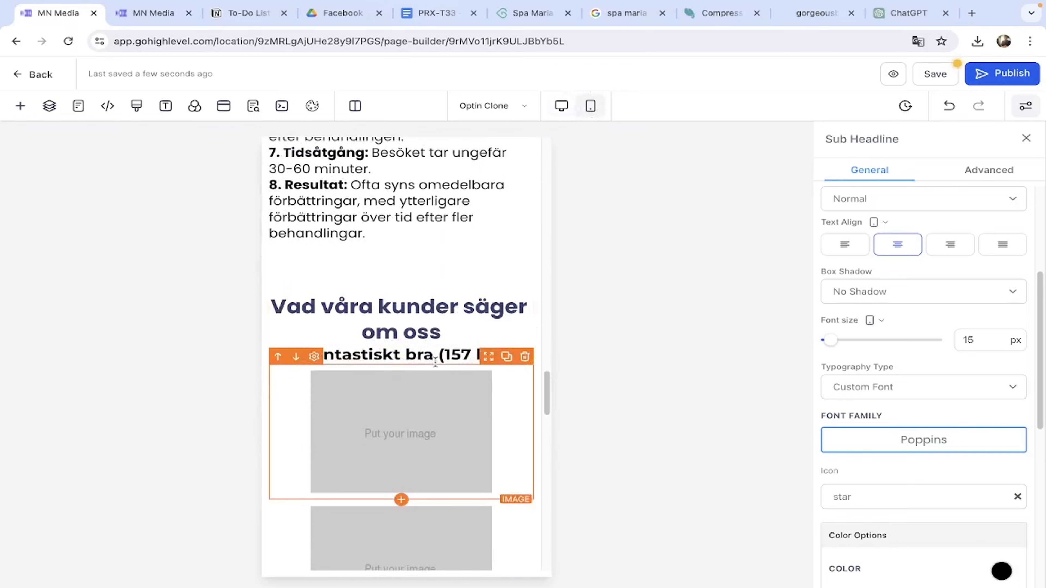
pyautogui.click(435, 357)
pyautogui.click(890, 388)
pyautogui.click(868, 423)
pyautogui.click(908, 440)
pyautogui.click(375, 392)
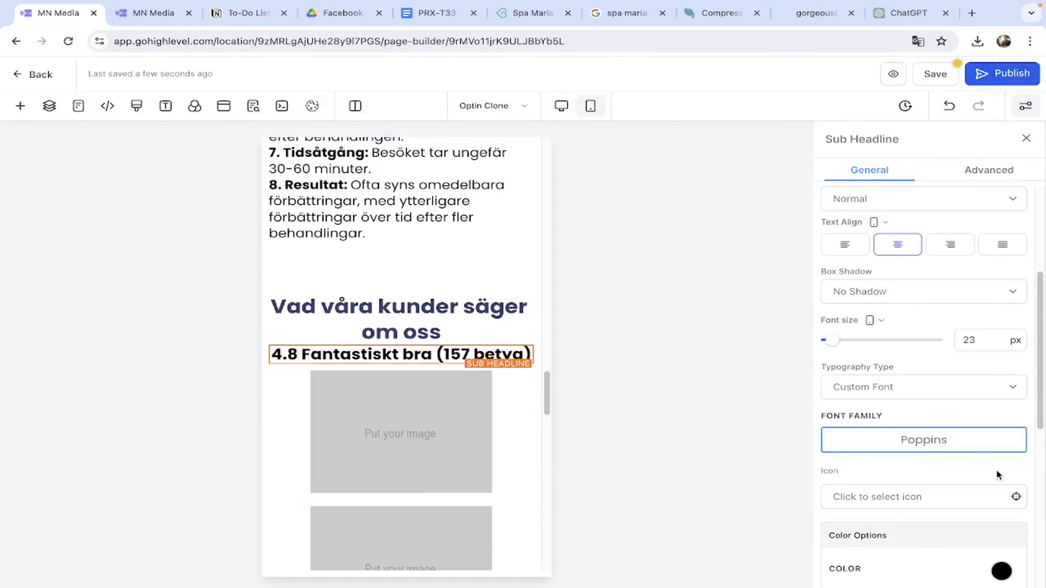
pyautogui.scroll(-2, 963, 465)
pyautogui.scroll(-10, 424, 411)
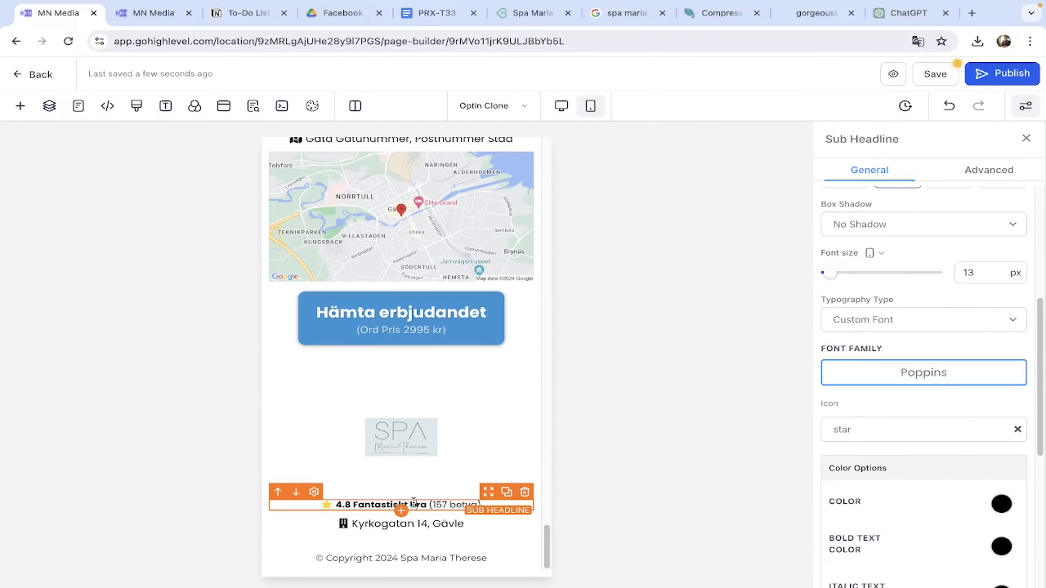
pyautogui.scroll(10, 415, 412)
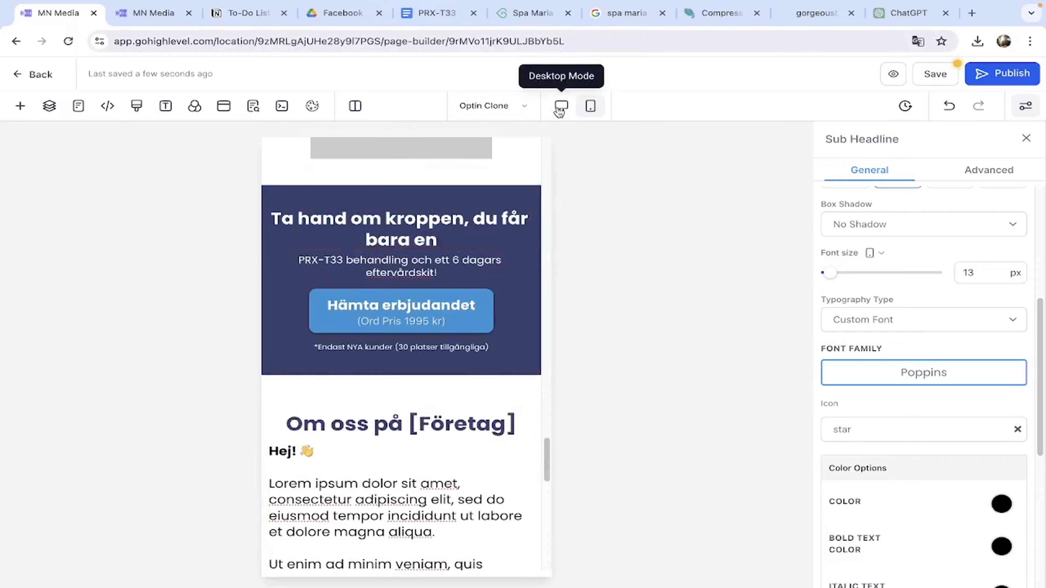
# Compare the rating sub-headline in the desktop layout, then return to mobile.
pyautogui.click(559, 112)
pyautogui.scroll(-3, 424, 402)
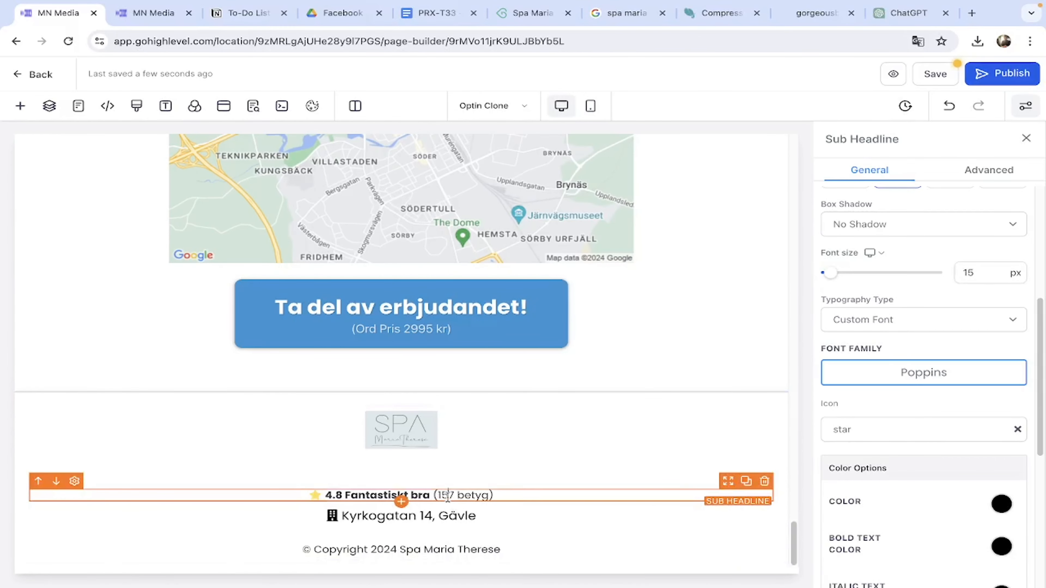
pyautogui.click(591, 106)
pyautogui.scroll(10, 426, 344)
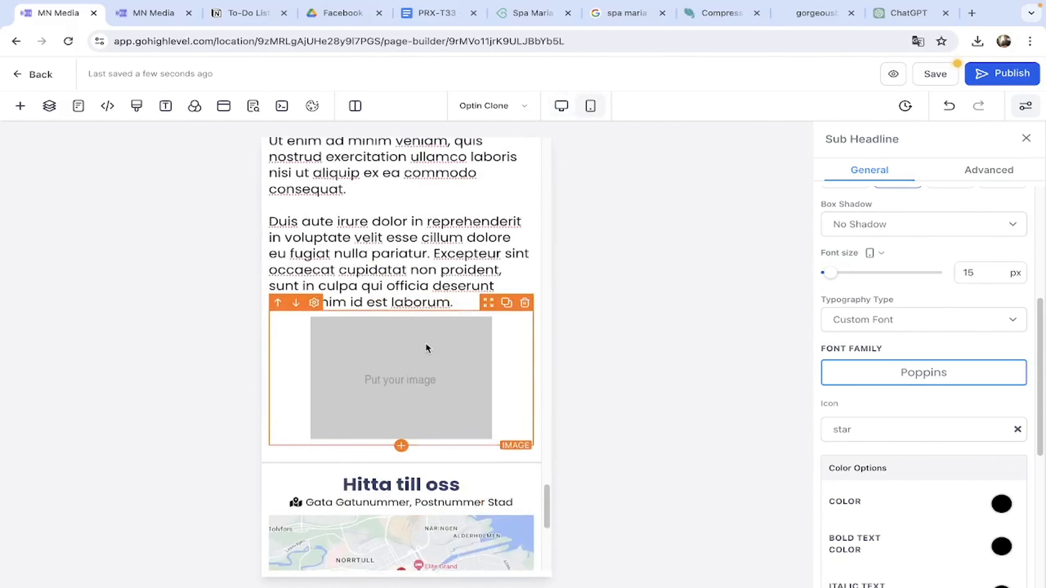
pyautogui.scroll(-10, 425, 342)
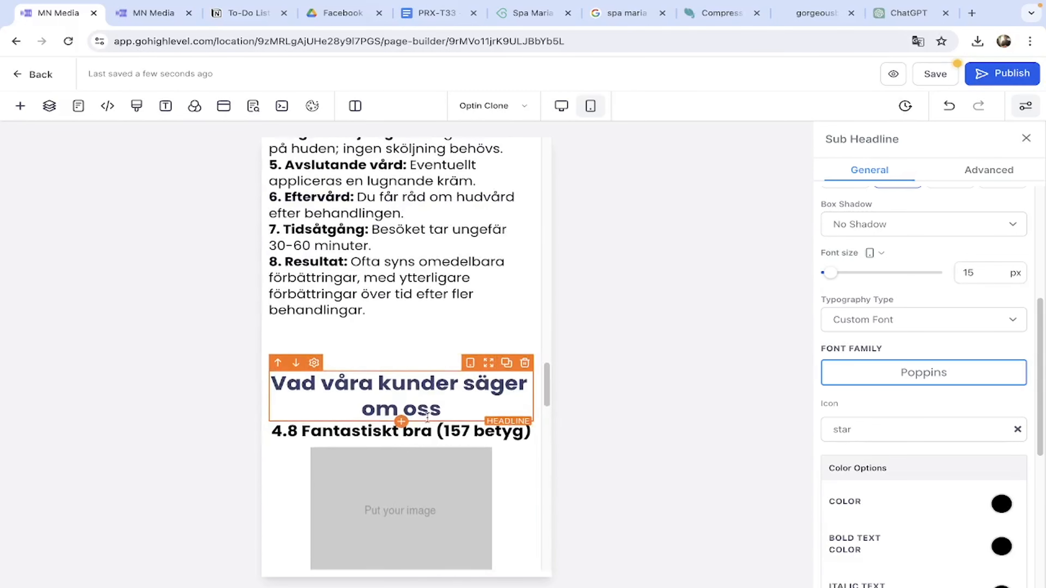
pyautogui.scroll(-3, 884, 445)
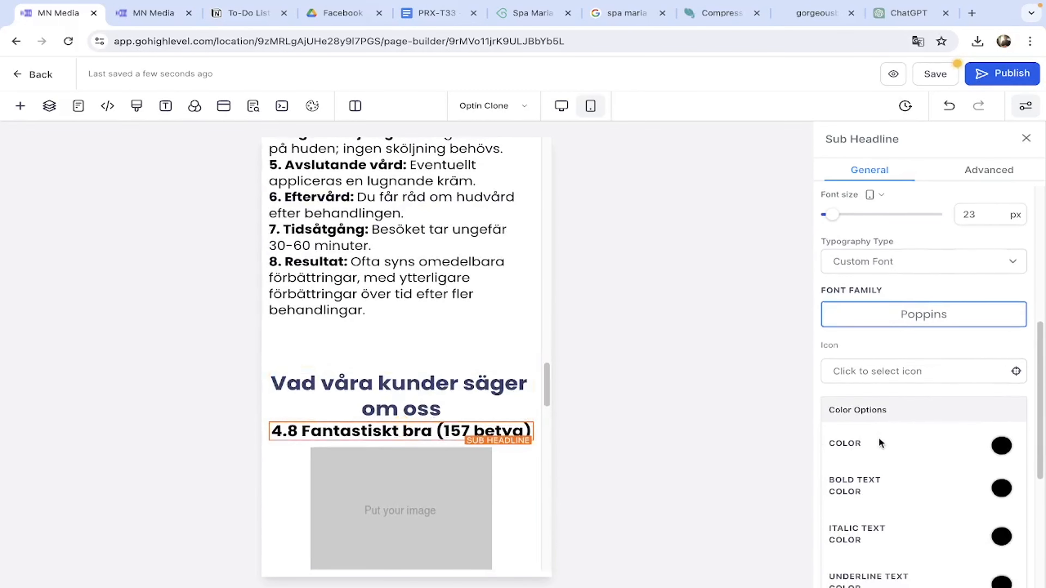
pyautogui.scroll(5, 879, 442)
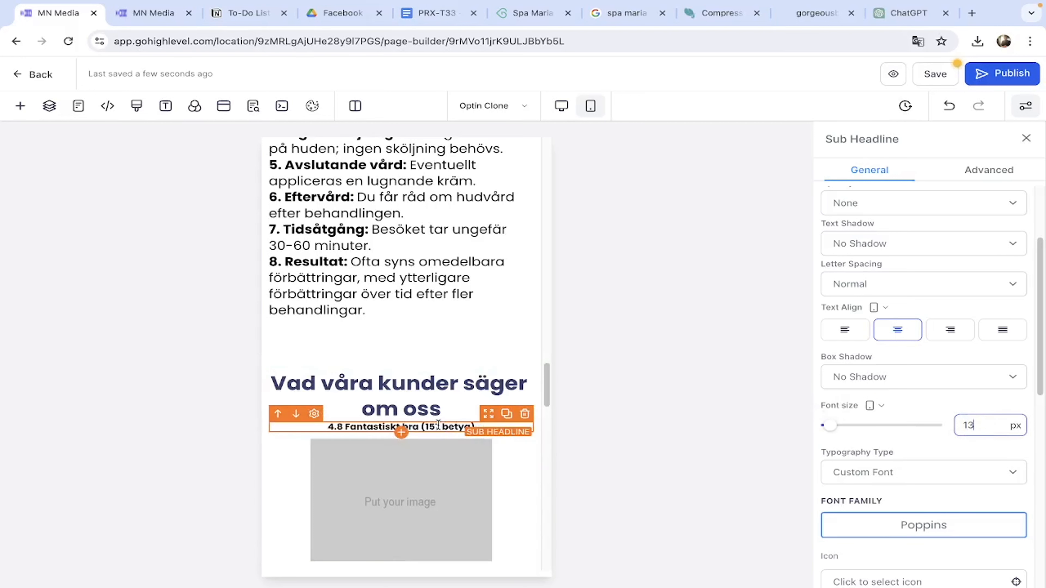
# Make '(157 betyg)' in the rating sub-headline regular weight instead of bold.
pyautogui.moveTo(475, 427); pyautogui.dragTo(421, 427)
pyautogui.click(299, 453)
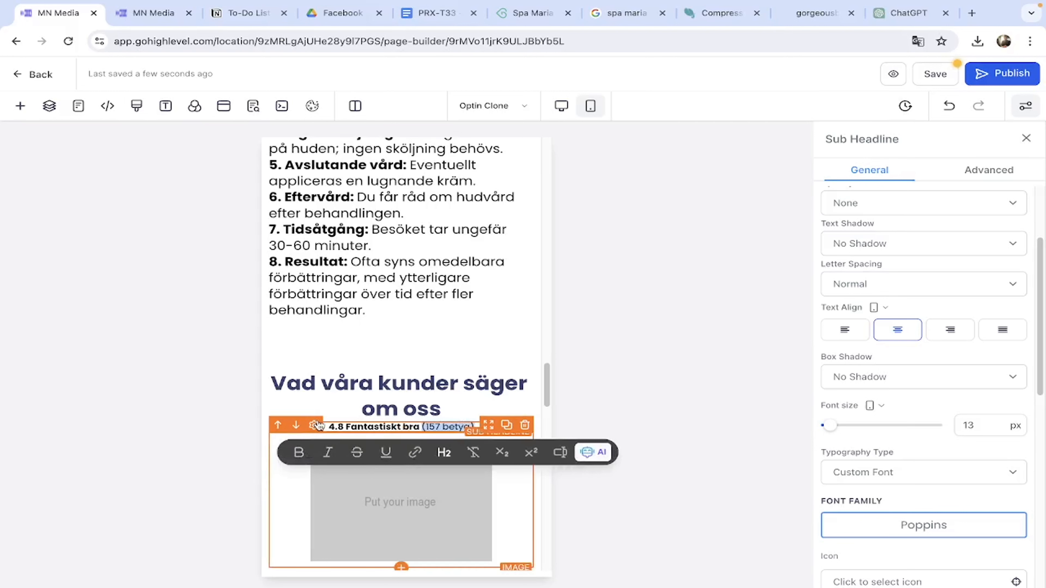
pyautogui.scroll(-5, 961, 426)
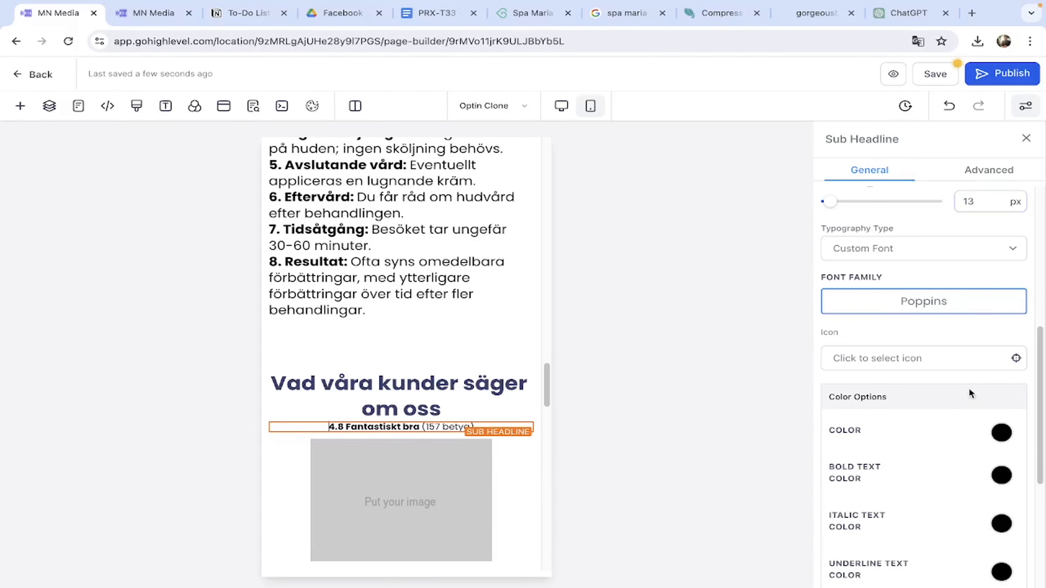
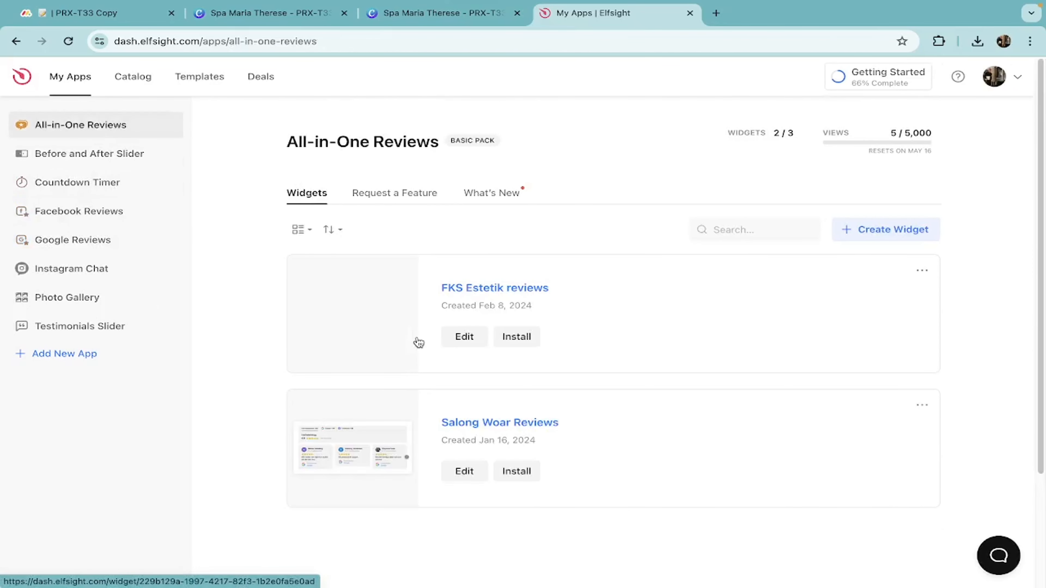
# Browse the existing Testimonials Slider widgets in the Elfsight dashboard.
pyautogui.scroll(-2, 419, 343)
pyautogui.click(101, 330)
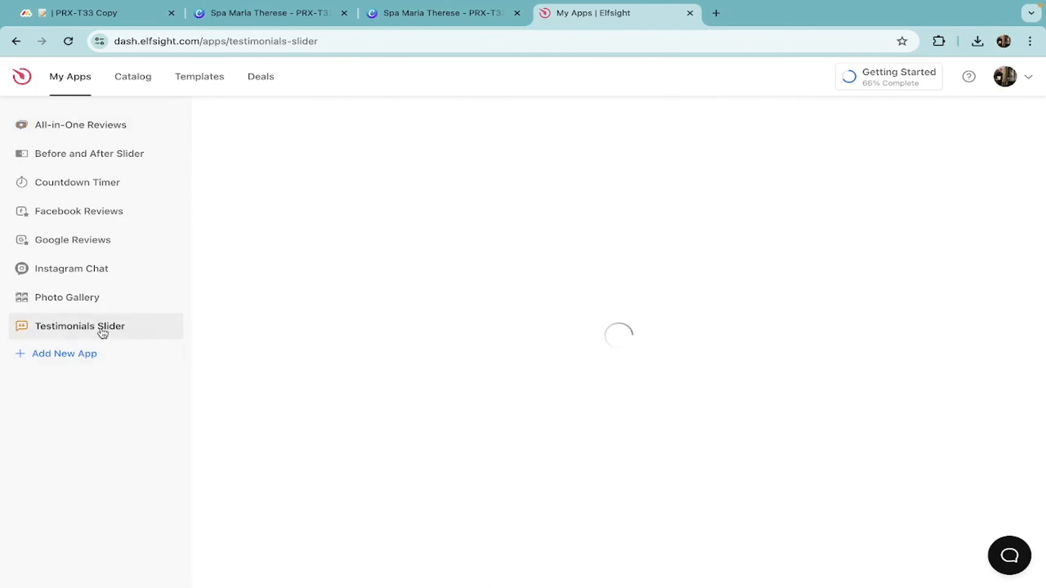
pyautogui.scroll(-5, 358, 378)
pyautogui.scroll(1, 362, 379)
pyautogui.scroll(1, 363, 379)
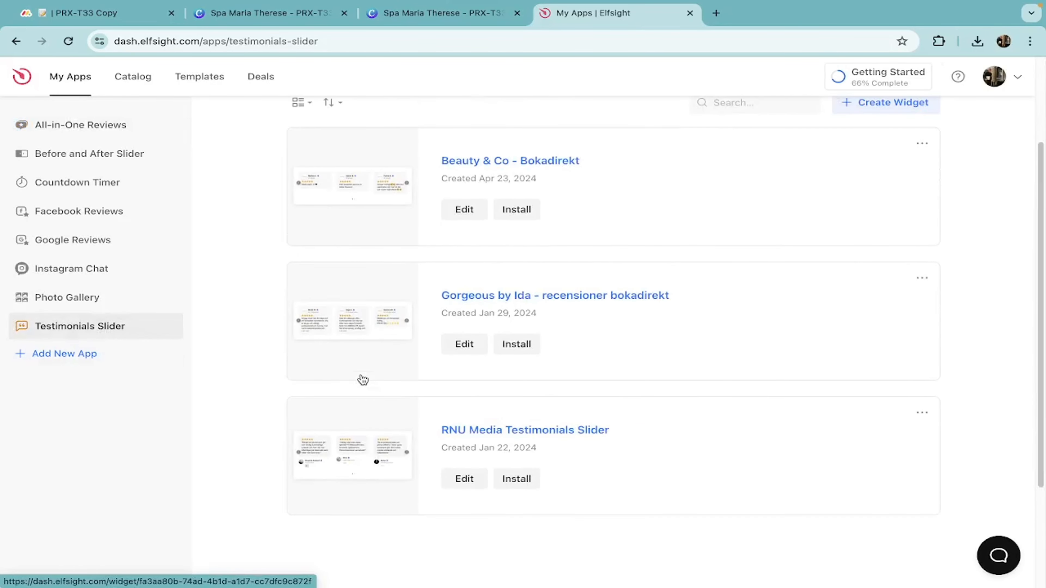
pyautogui.scroll(1, 362, 380)
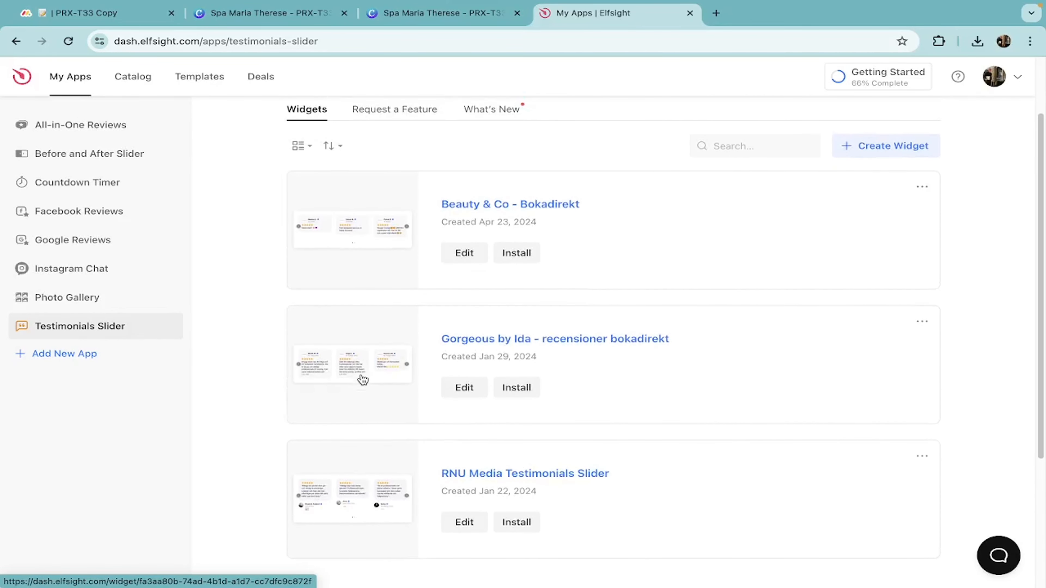
pyautogui.scroll(1, 362, 378)
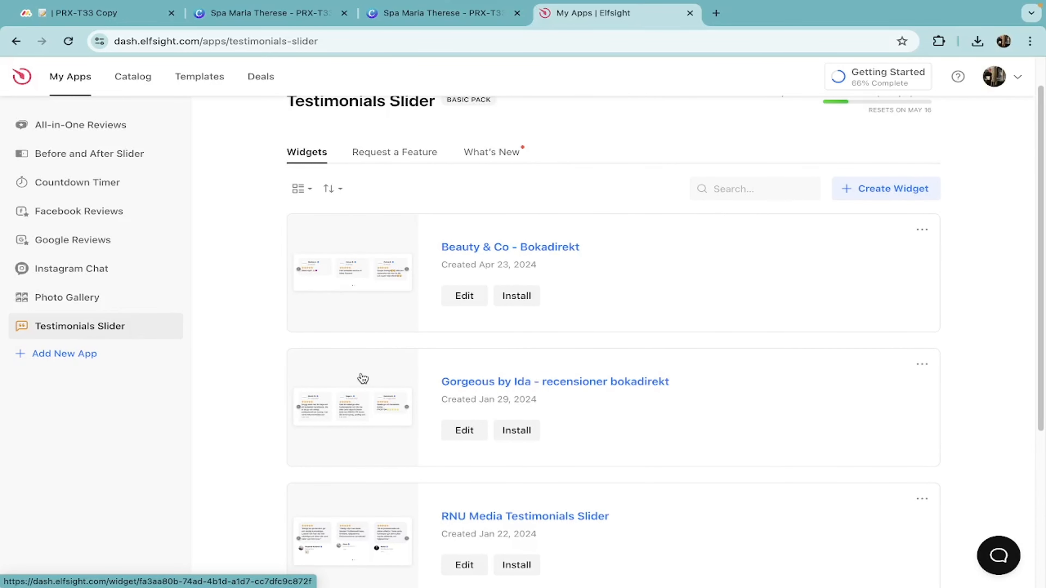
pyautogui.scroll(1, 363, 377)
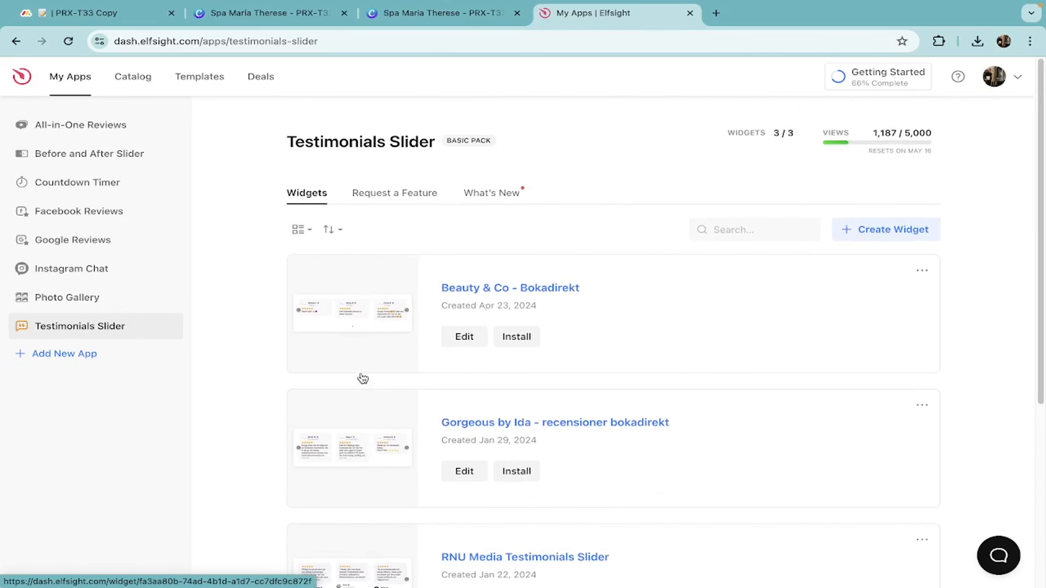
# Check the Photo Gallery, Facebook Reviews and Countdown Timer widget lists, then open a blank tab.
pyautogui.click(108, 295)
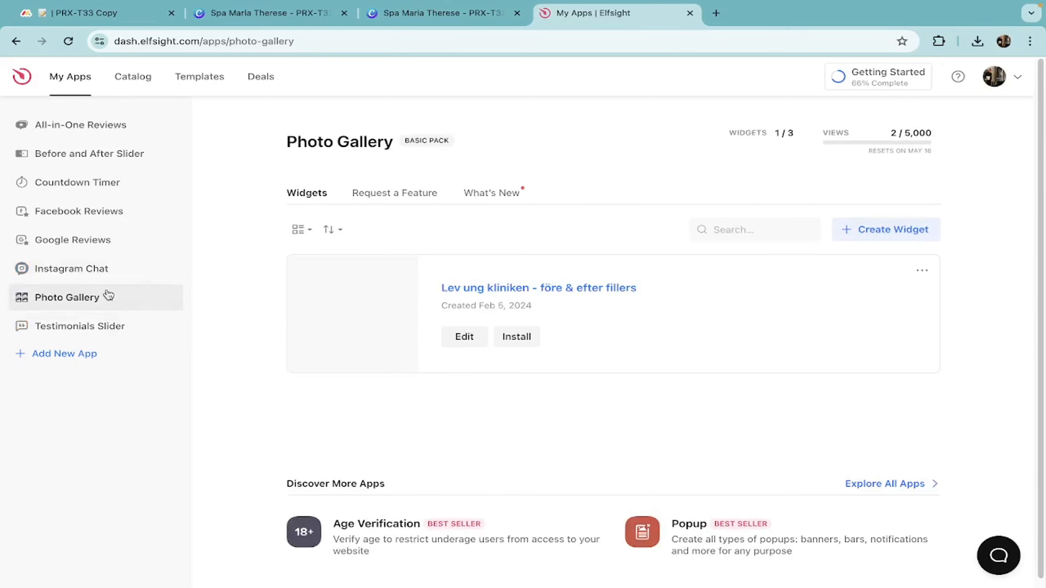
pyautogui.click(99, 211)
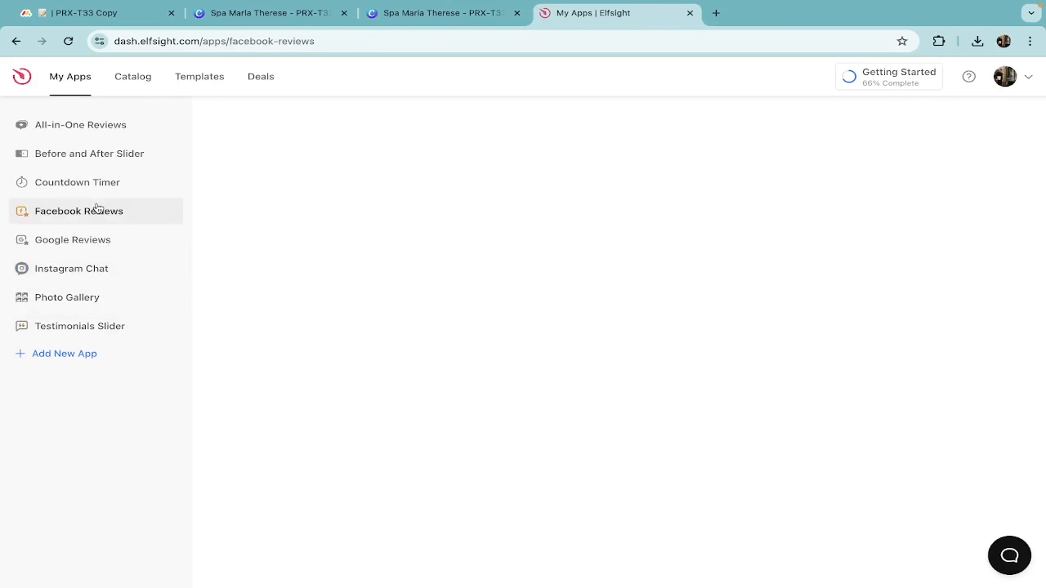
pyautogui.click(88, 191)
pyautogui.click(716, 13)
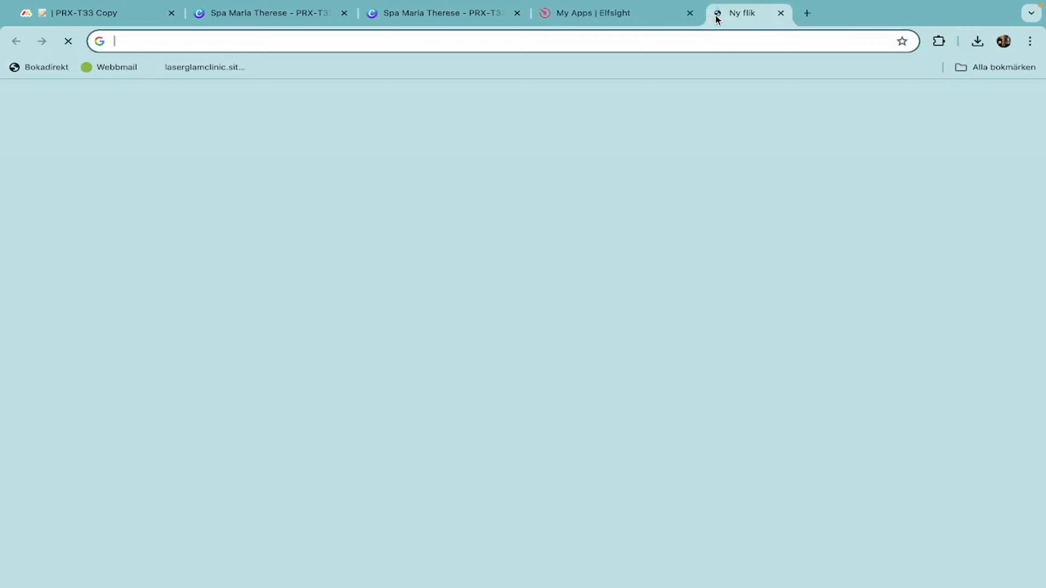
# Search Google for 'spa maria therese', then show Elfsight's three Before and After Slider widgets.
pyautogui.write('spa mar')
pyautogui.press('Return')
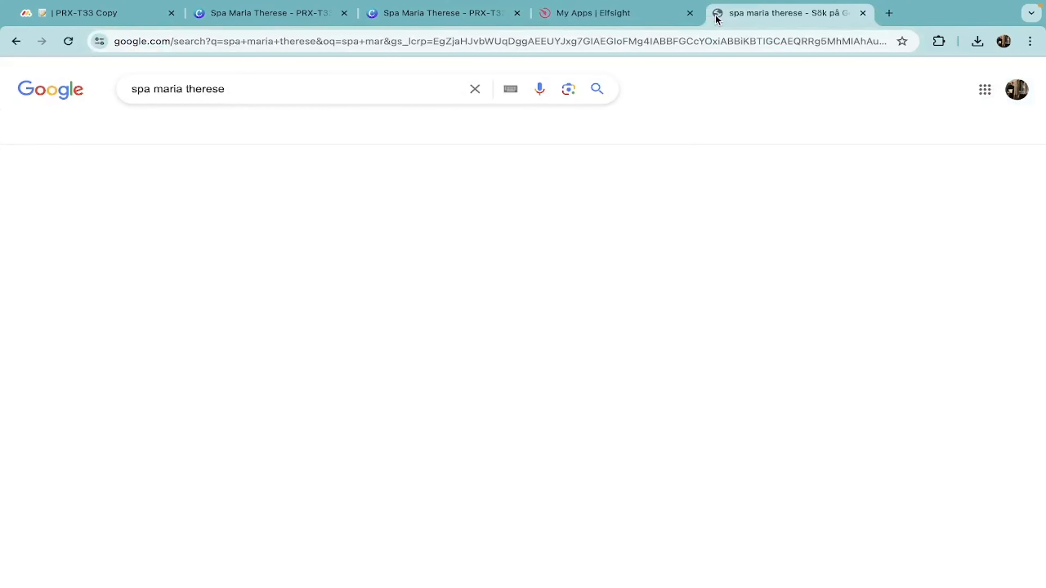
pyautogui.scroll(-2, 735, 330)
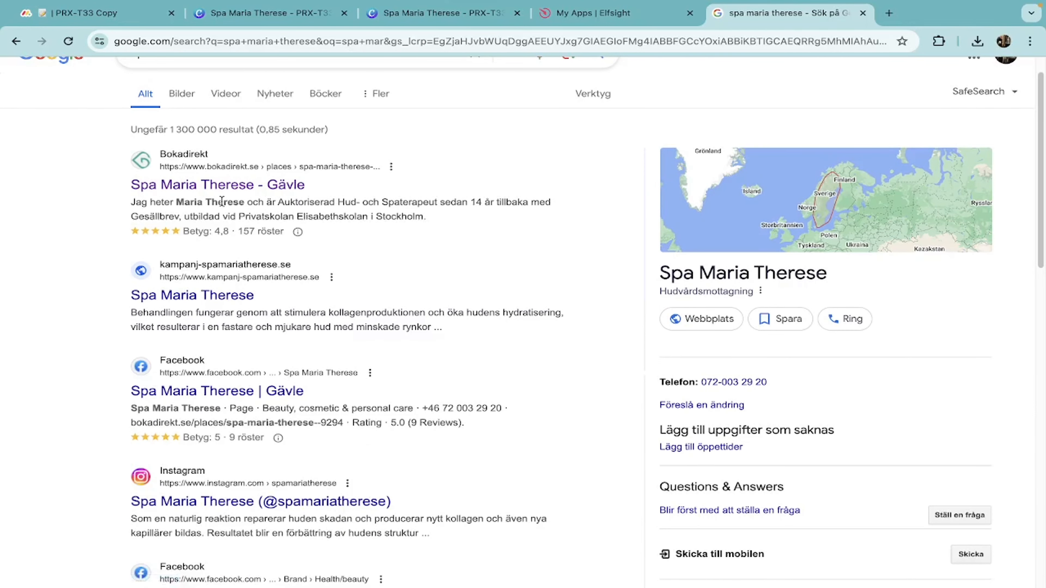
pyautogui.scroll(-8, 105, 297)
pyautogui.scroll(10, 105, 297)
pyautogui.click(630, 13)
pyautogui.click(90, 156)
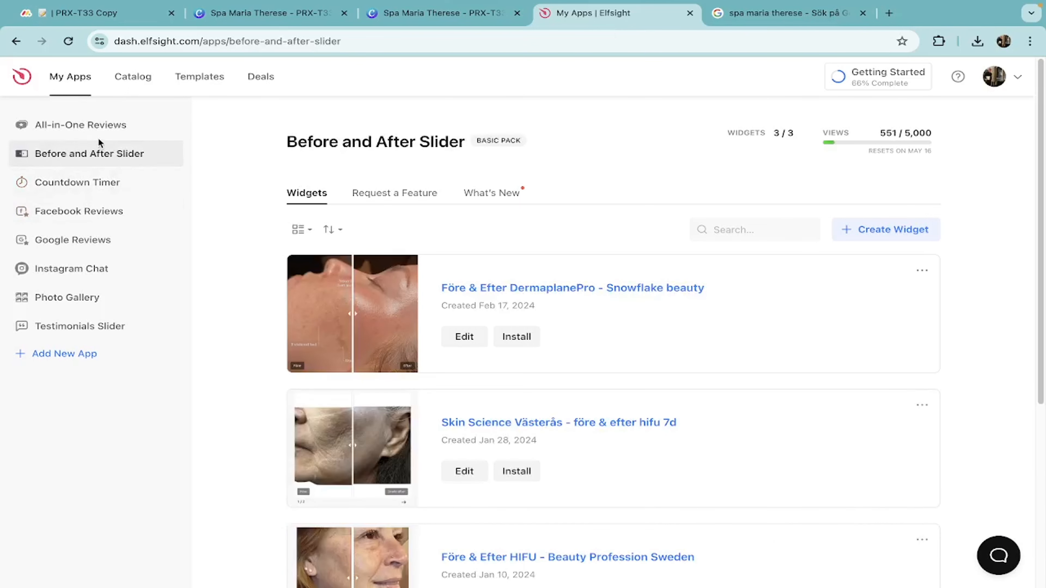
# View the All-in-One Reviews widgets and bring up Elfsight's app catalog.
pyautogui.click(98, 127)
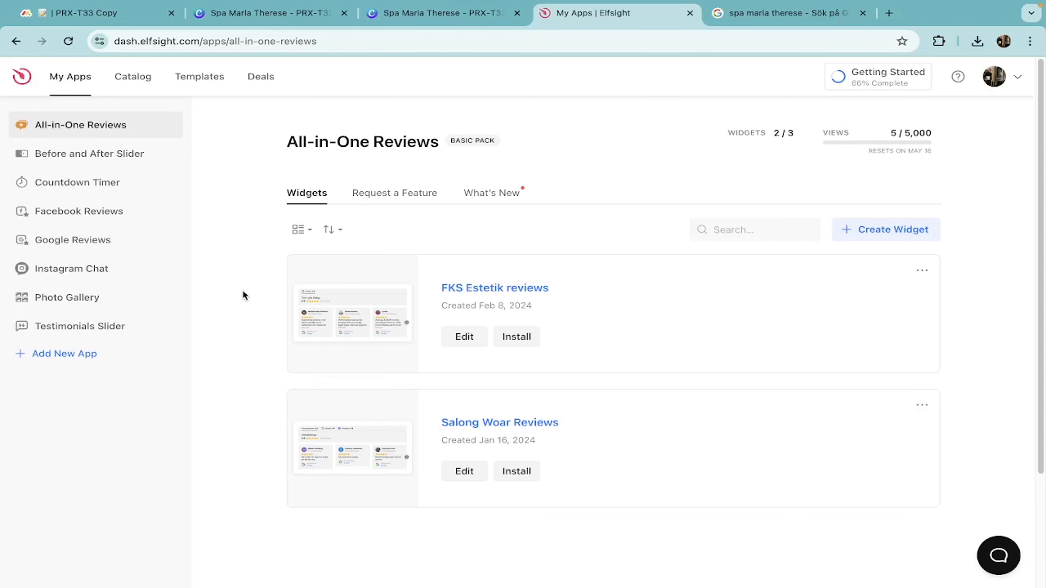
pyautogui.click(85, 363)
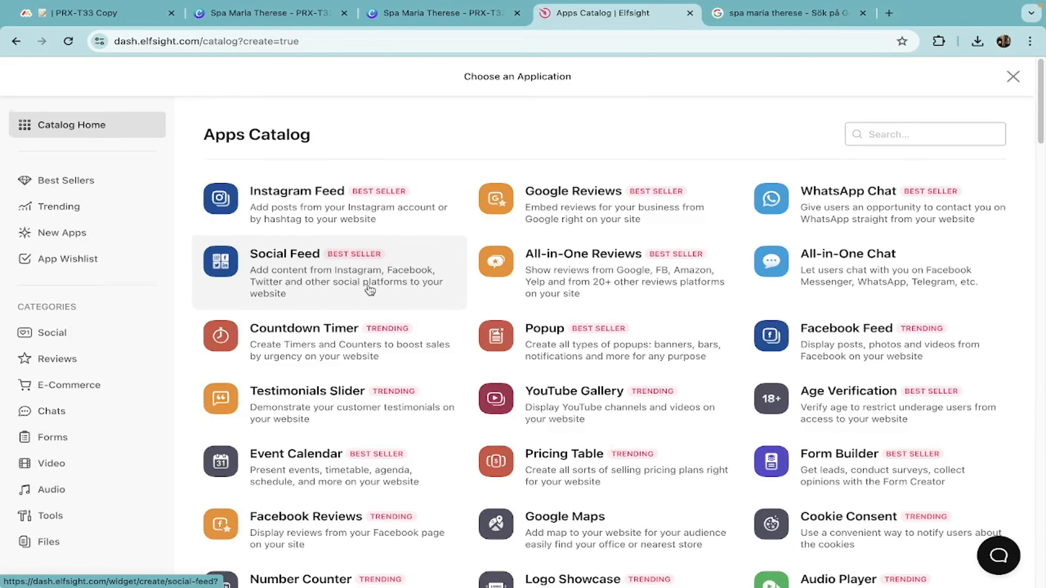
pyautogui.scroll(-5, 370, 290)
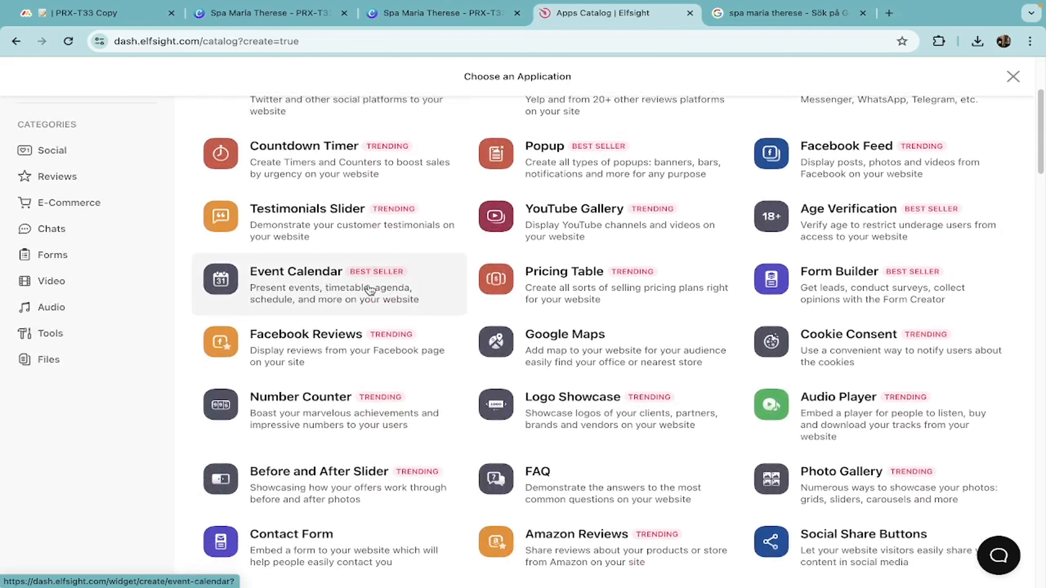
pyautogui.scroll(5, 370, 290)
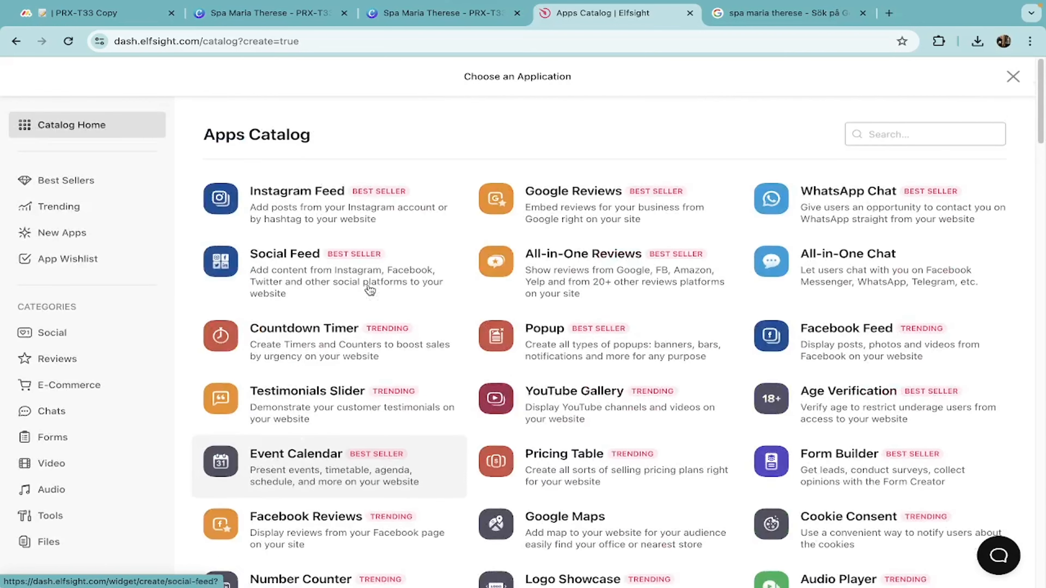
# Search the app catalog for 'testi', then clear the search and close the catalog.
pyautogui.click(896, 135)
pyautogui.write('testi')
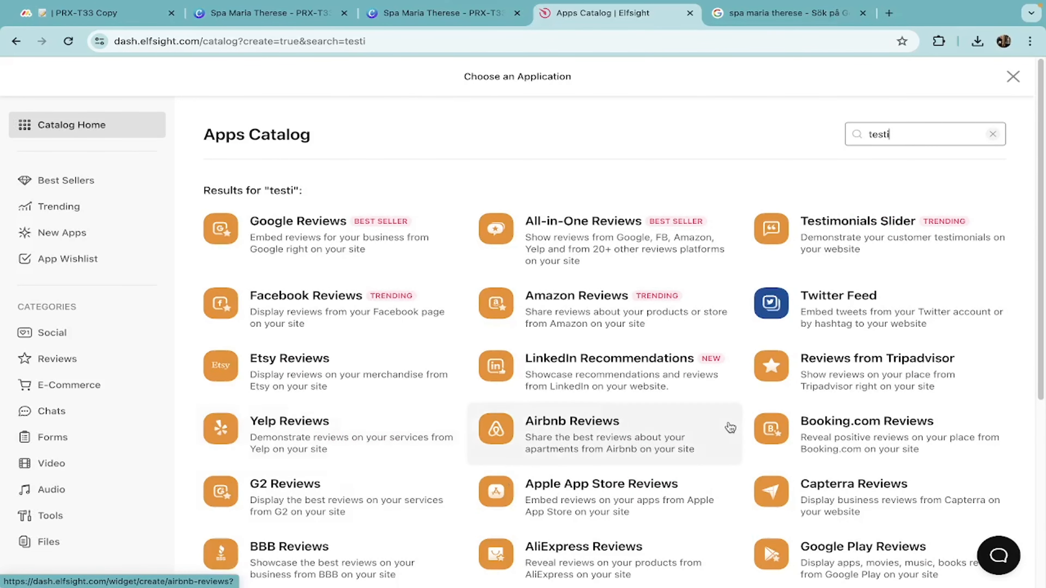
pyautogui.scroll(-5, 410, 464)
pyautogui.scroll(5, 411, 464)
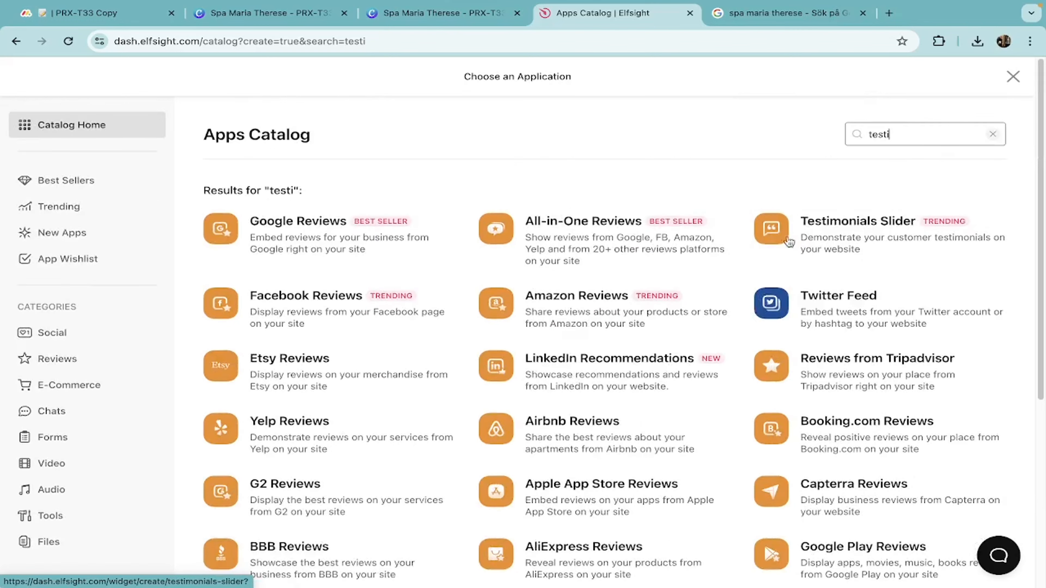
pyautogui.doubleClick(917, 131)
pyautogui.press('BackSpace')
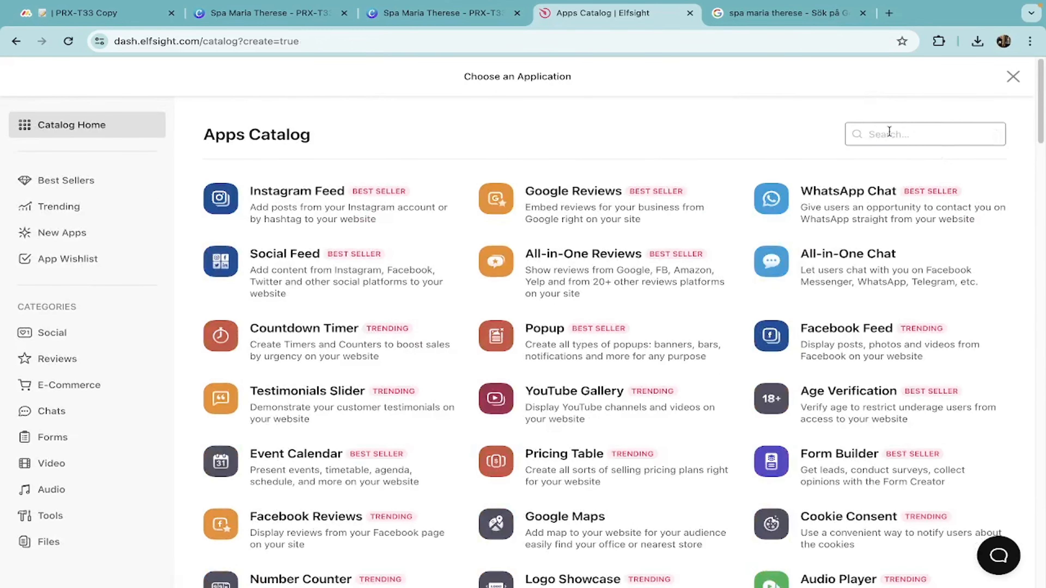
pyautogui.click(1013, 76)
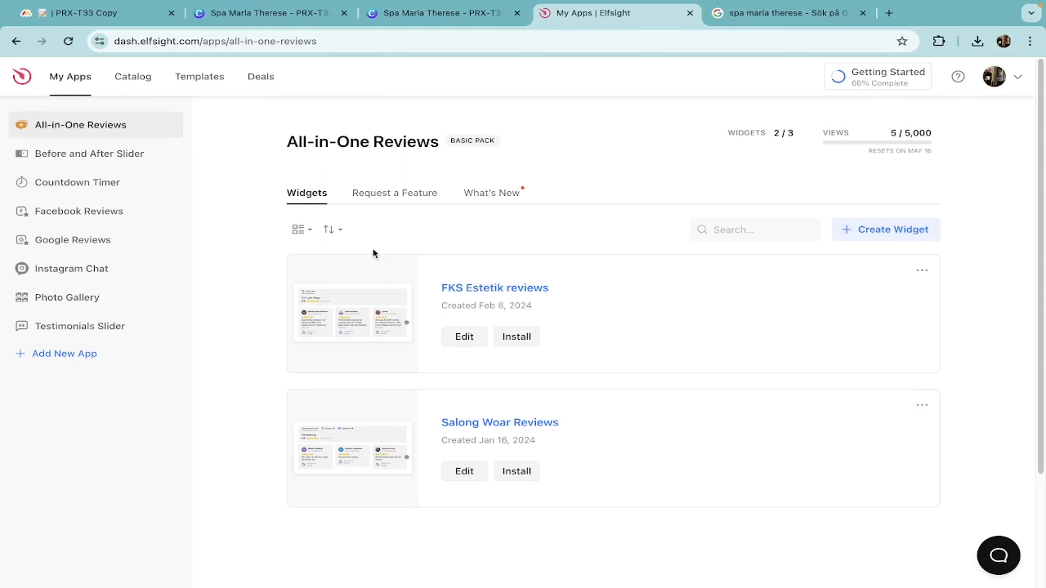
# Switch to the other Chrome profile's browser window.
pyautogui.click(1003, 41)
pyautogui.click(883, 315)
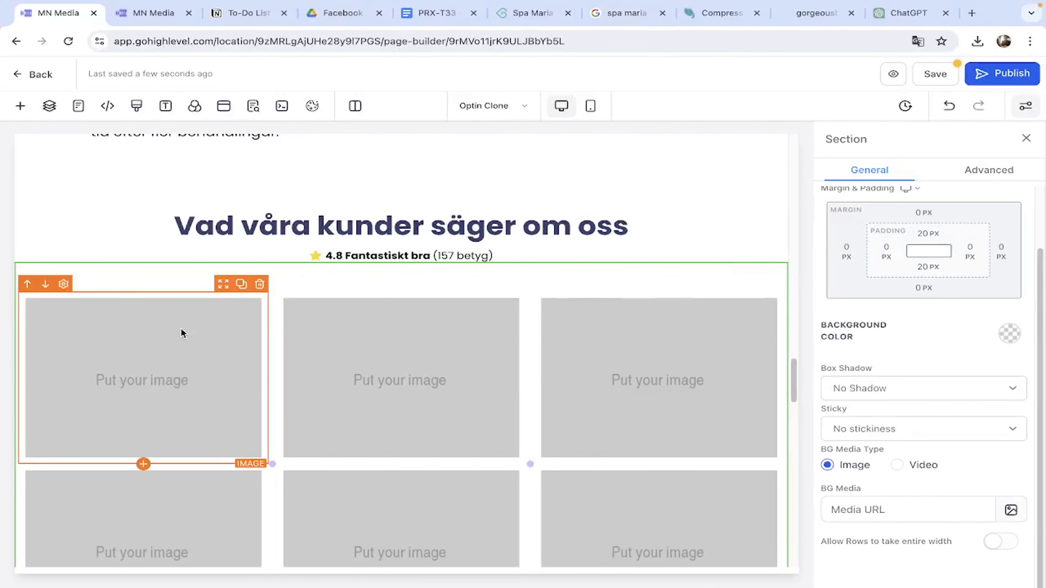
pyautogui.click(182, 332)
pyautogui.scroll(-3, 271, 343)
# On the spa's Bokadirekt page, dismiss the PRX-T33 popup and show all reviews (4.8, 157 ratings).
pyautogui.click(531, 12)
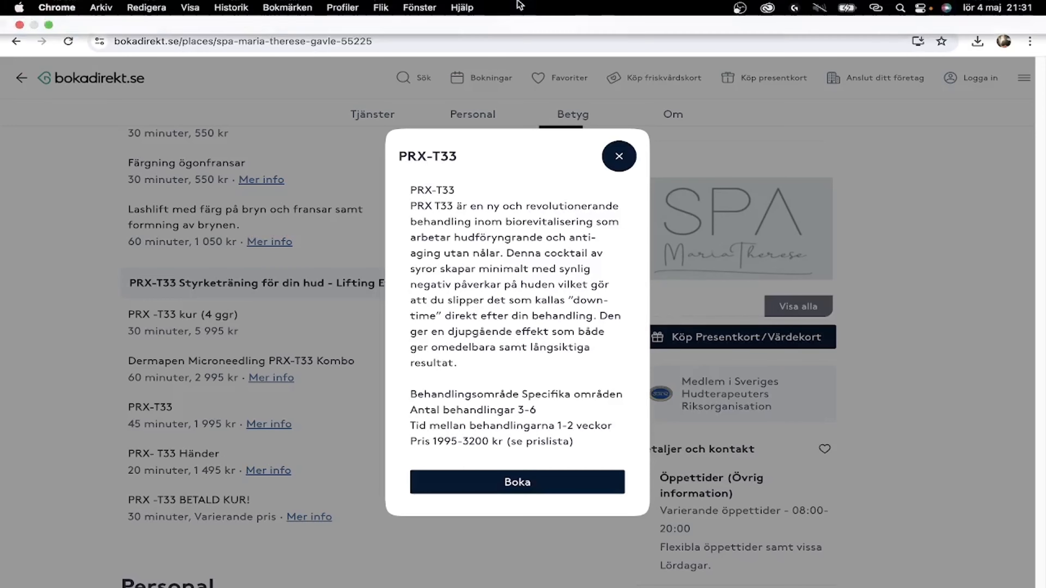
pyautogui.click(618, 157)
pyautogui.scroll(-10, 277, 354)
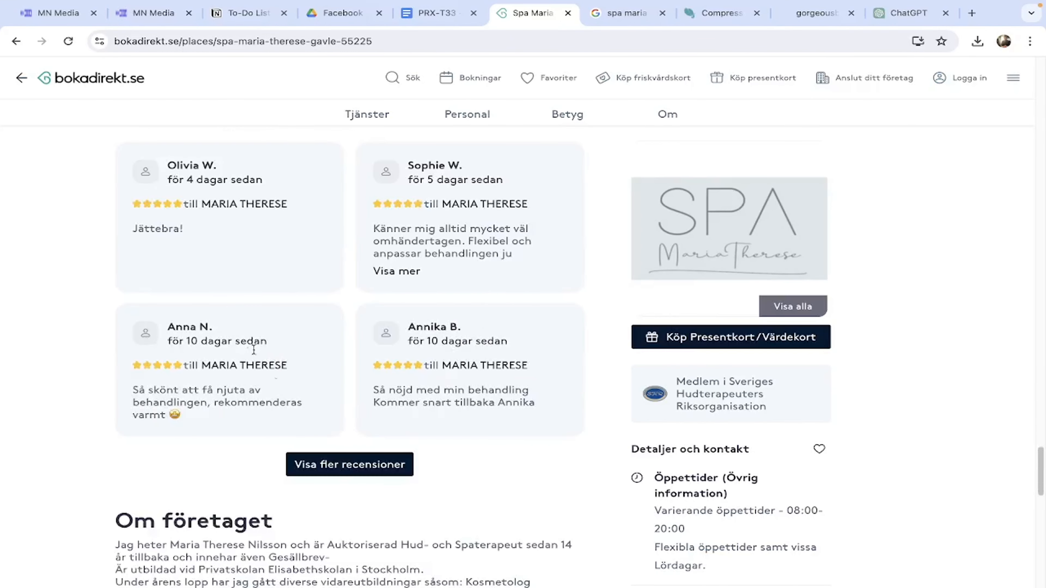
pyautogui.click(305, 465)
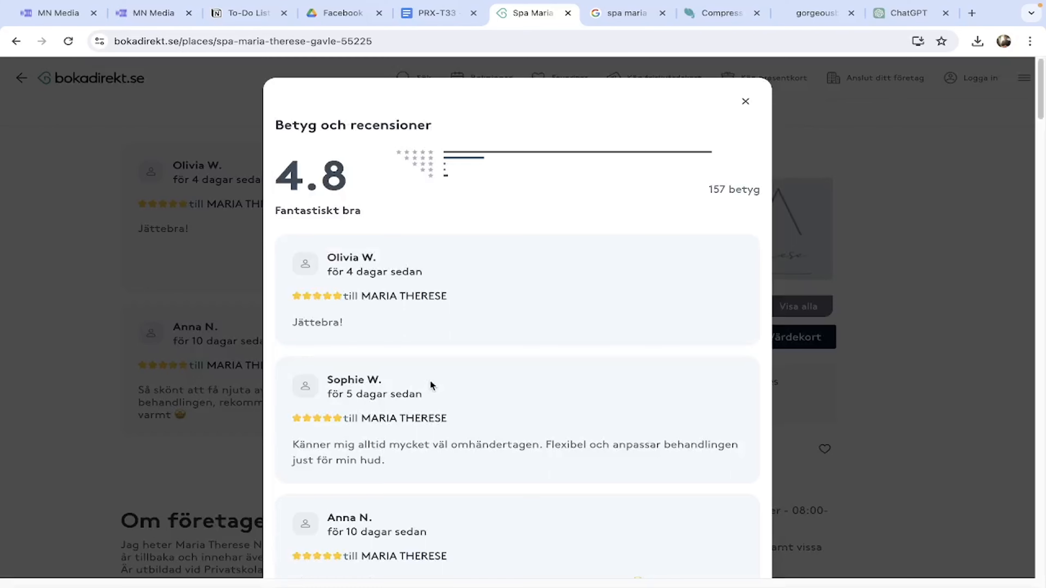
pyautogui.scroll(-2, 430, 381)
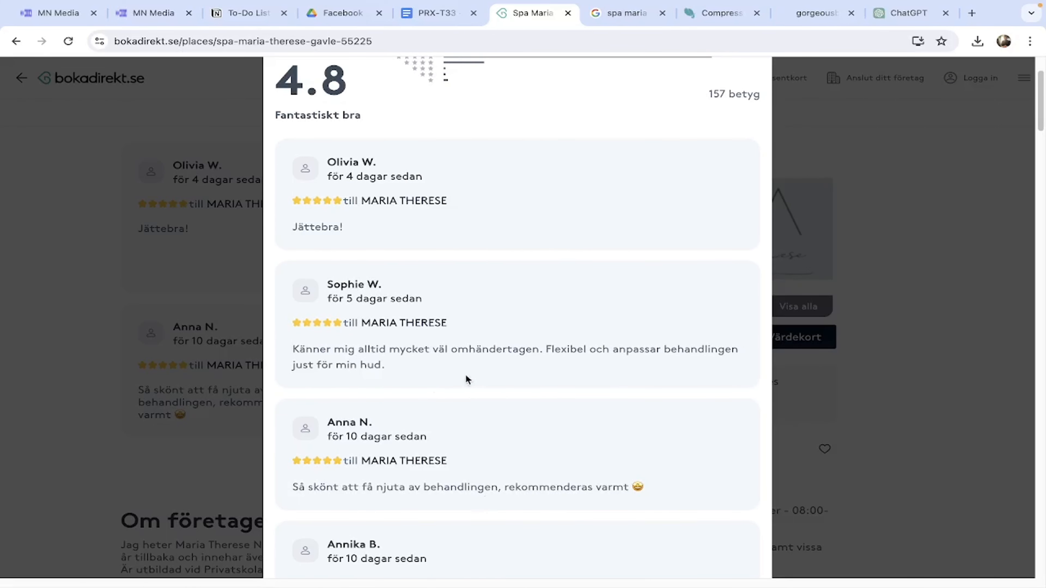
pyautogui.scroll(-2, 460, 366)
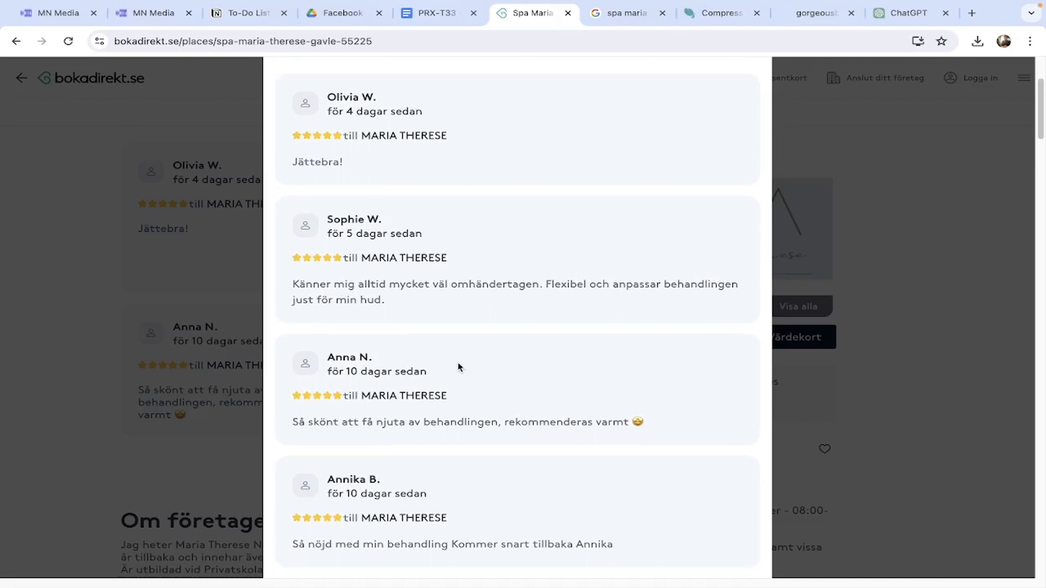
pyautogui.press('super+shift+5')
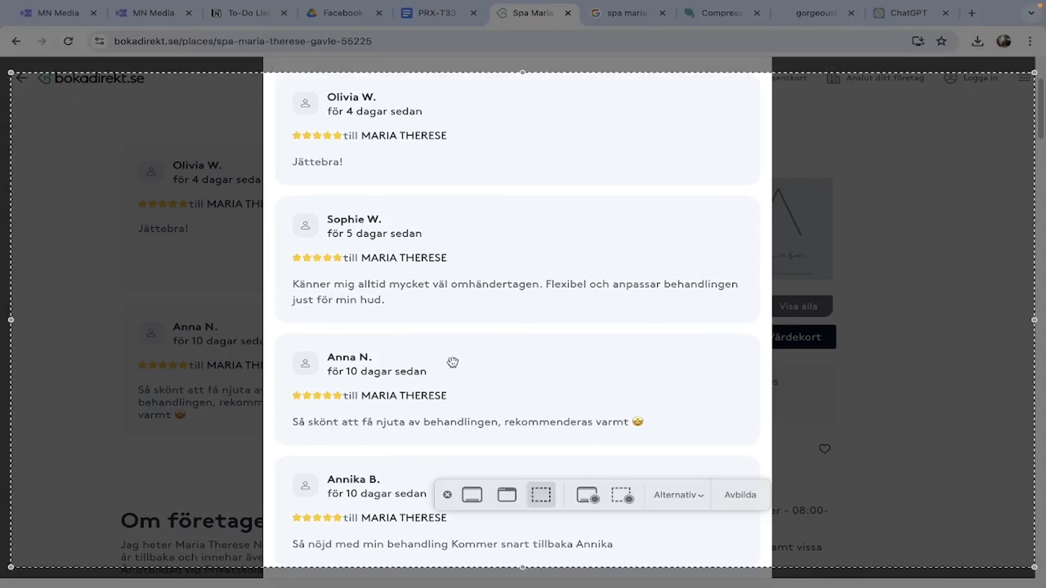
# Frame the second Bokadirekt review in a region screenshot and capture it.
pyautogui.moveTo(534, 82); pyautogui.dragTo(533, 159)
pyautogui.moveTo(1034, 363); pyautogui.dragTo(753, 363)
pyautogui.moveTo(402, 567); pyautogui.dragTo(404, 320)
pyautogui.moveTo(11, 240); pyautogui.dragTo(280, 240)
pyautogui.moveTo(522, 165); pyautogui.dragTo(510, 202)
pyautogui.moveTo(518, 320); pyautogui.dragTo(520, 315)
pyautogui.moveTo(522, 199); pyautogui.dragTo(522, 201)
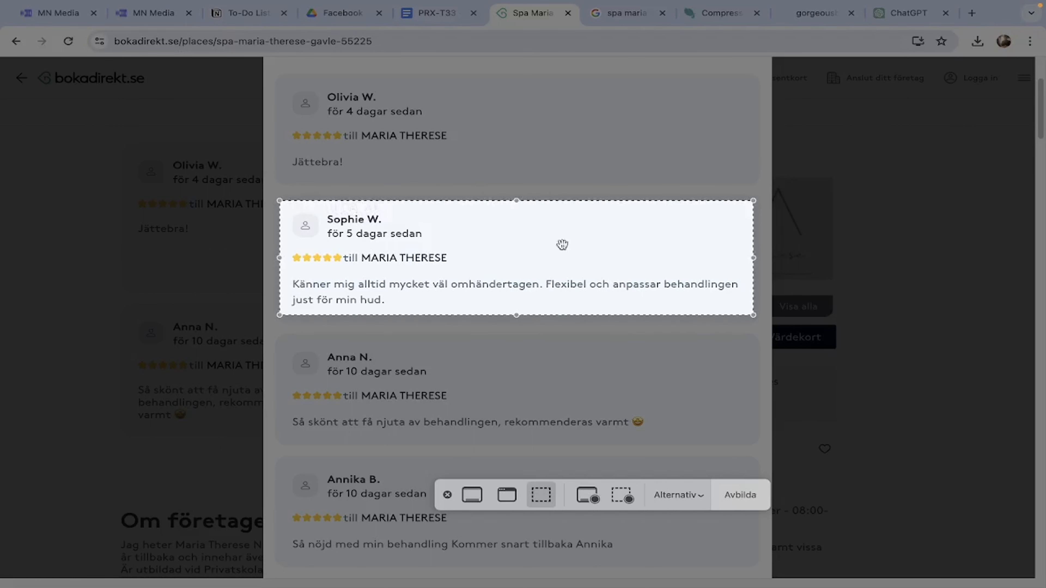
pyautogui.click(749, 492)
# Capture the third review as a separate cropped screenshot.
pyautogui.scroll(-3, 633, 438)
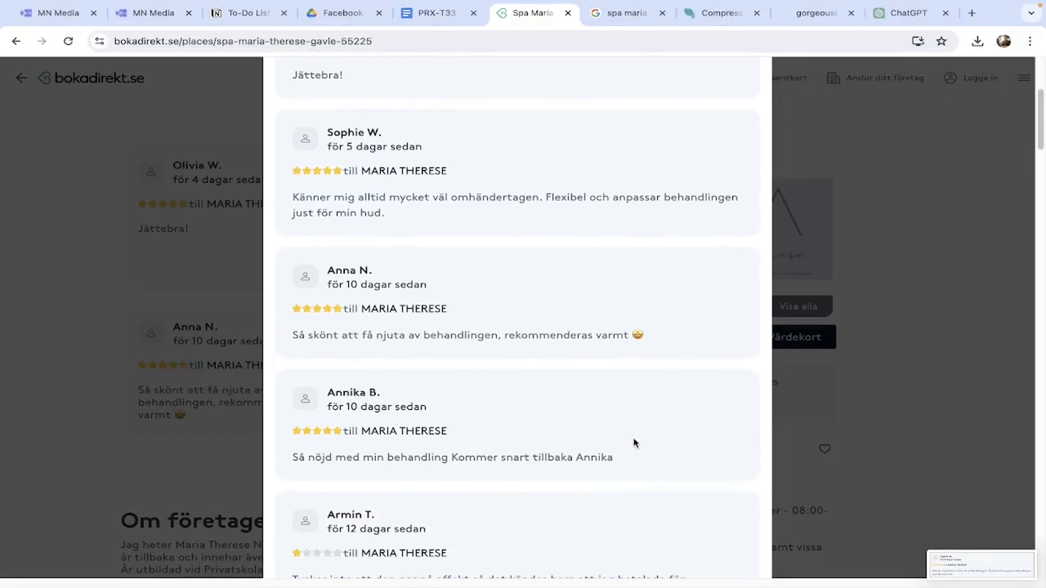
pyautogui.press('super+shift+5')
pyautogui.moveTo(572, 271); pyautogui.dragTo(571, 299)
pyautogui.moveTo(580, 347); pyautogui.dragTo(579, 335)
pyautogui.click(752, 500)
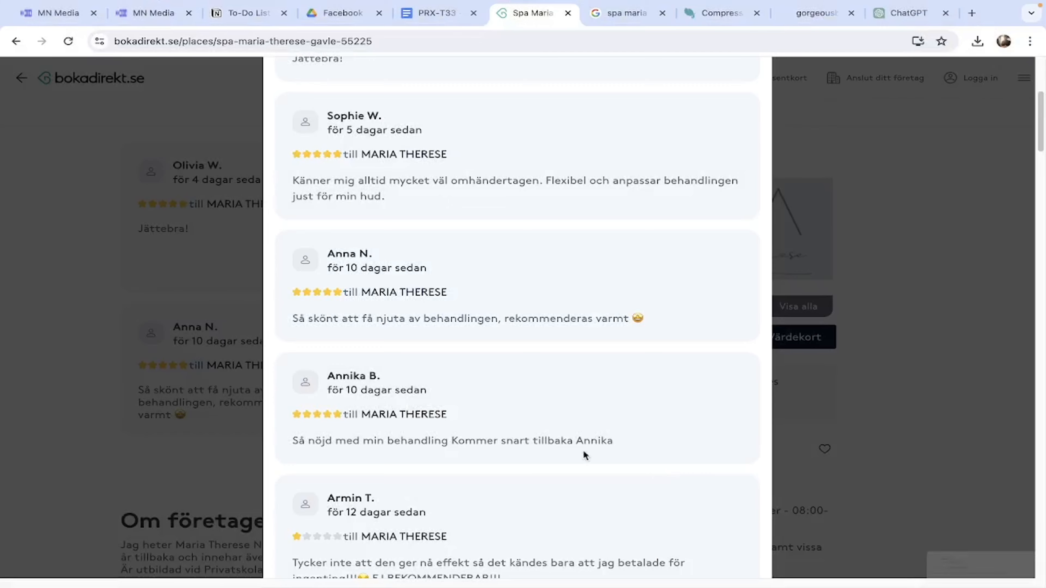
# Scroll further and capture the next review as its own screenshot.
pyautogui.scroll(-2, 582, 449)
pyautogui.scroll(-12, 575, 451)
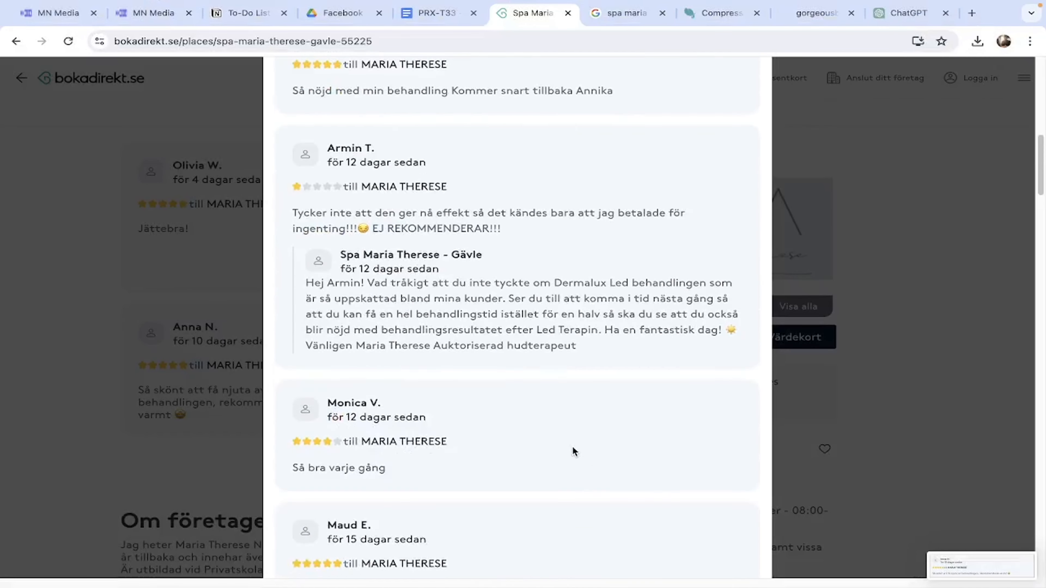
pyautogui.scroll(-3, 575, 452)
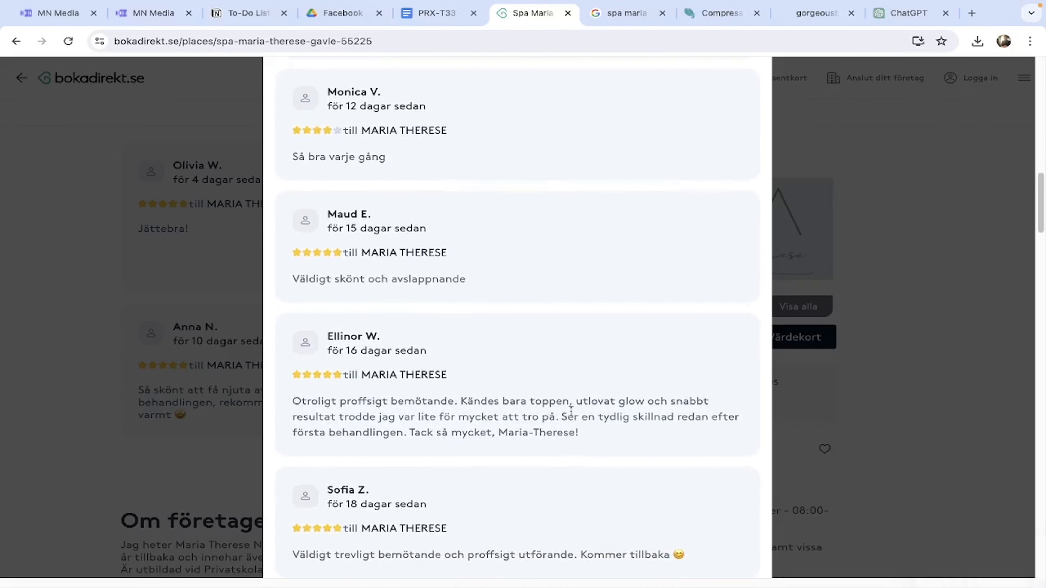
pyautogui.moveTo(332, 419); pyautogui.dragTo(458, 430)
pyautogui.click(458, 430)
pyautogui.press('super+shift+5')
pyautogui.moveTo(479, 294); pyautogui.dragTo(481, 383)
pyautogui.moveTo(517, 426); pyautogui.dragTo(517, 447)
pyautogui.press('Return')
# Capture the following review in another cropped screenshot.
pyautogui.scroll(-5, 465, 415)
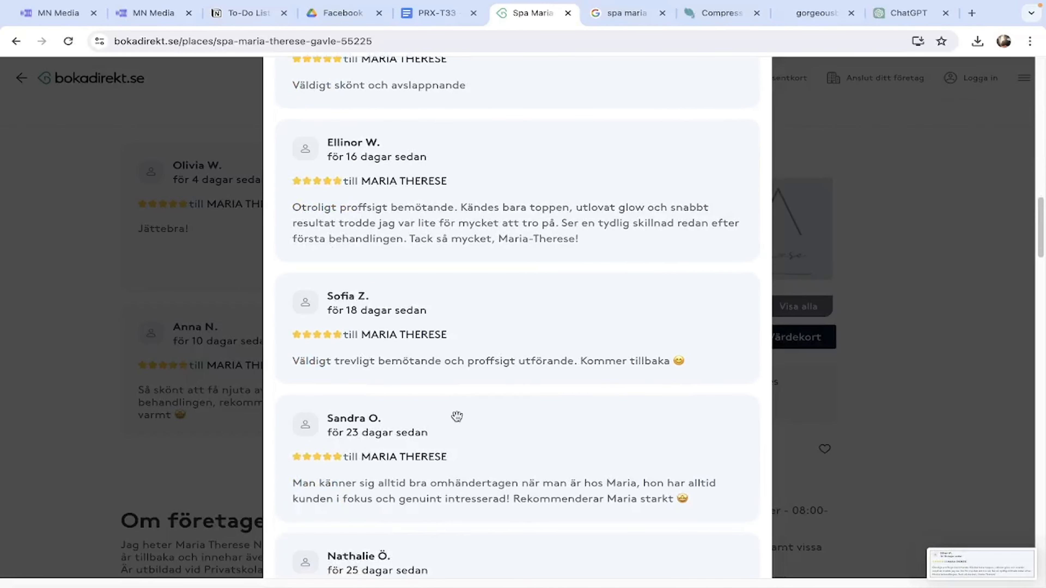
pyautogui.press('super+shift+5')
pyautogui.moveTo(460, 412); pyautogui.dragTo(459, 360)
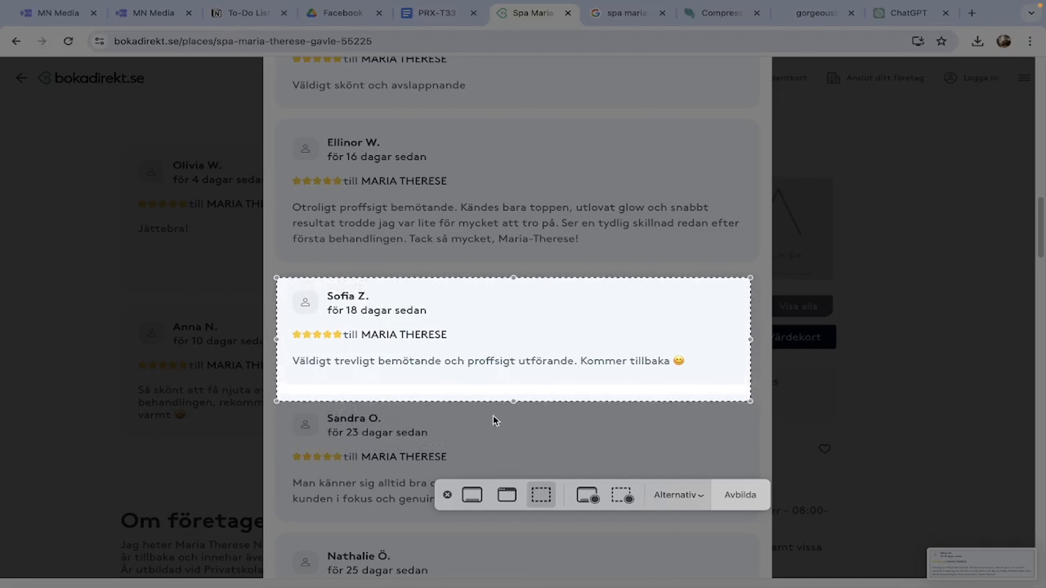
pyautogui.moveTo(507, 401); pyautogui.dragTo(511, 381)
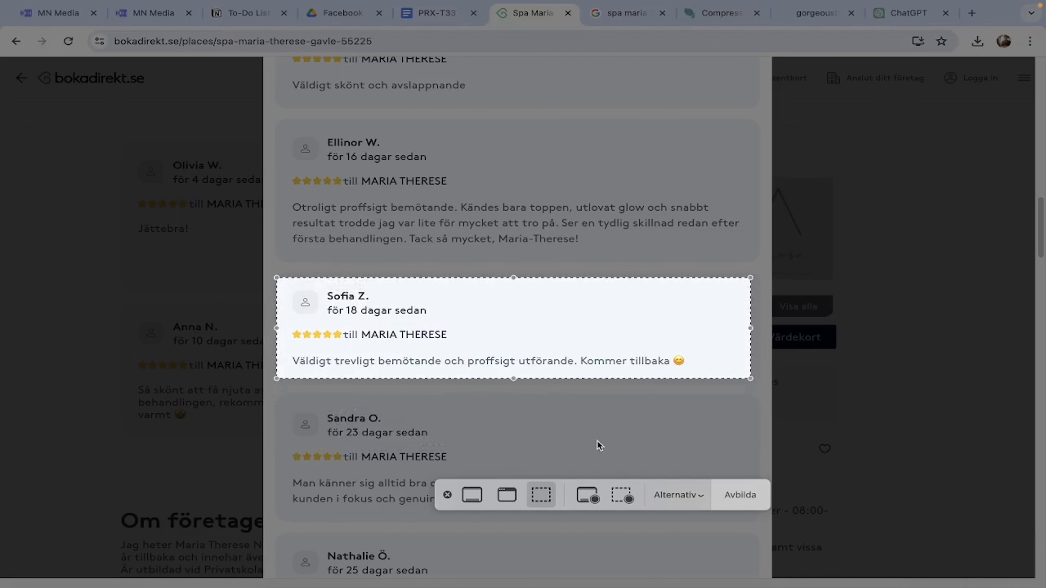
pyautogui.click(740, 496)
# Screenshot the next review down as well, including its full text.
pyautogui.scroll(-2, 480, 490)
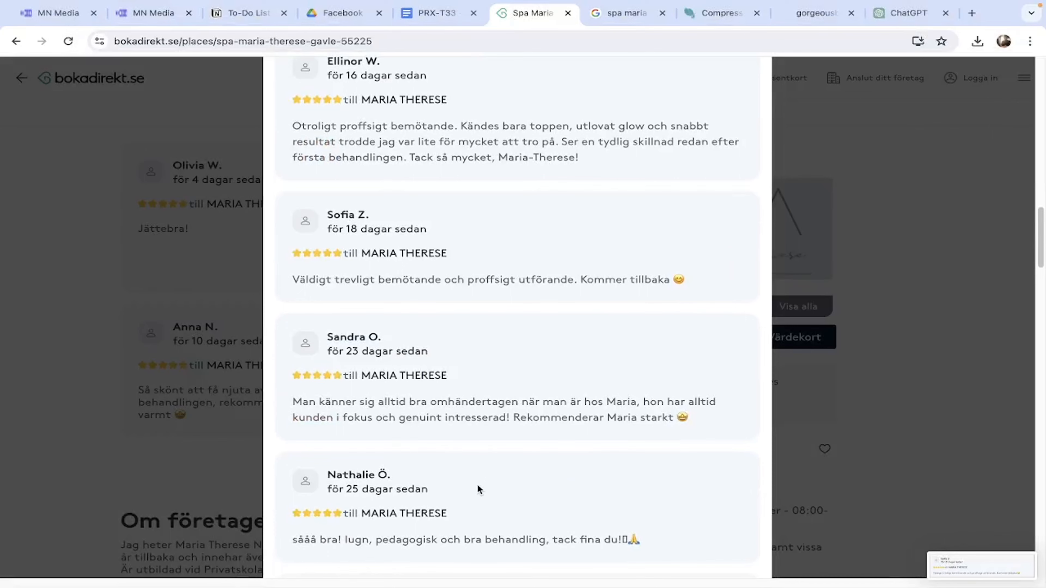
pyautogui.press('super+shift+5')
pyautogui.moveTo(489, 339); pyautogui.dragTo(497, 388)
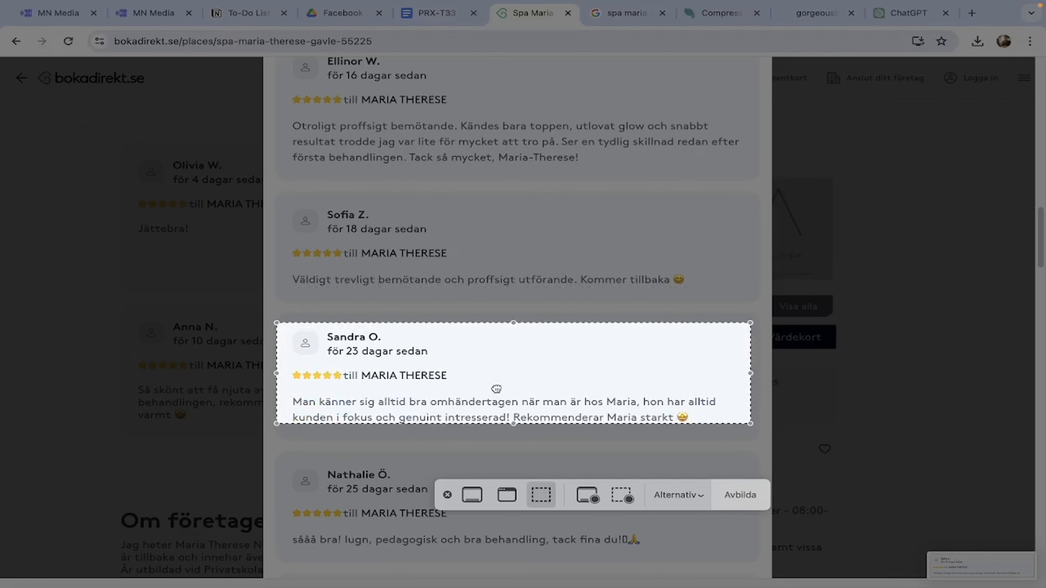
pyautogui.moveTo(513, 424); pyautogui.dragTo(514, 433)
pyautogui.click(740, 495)
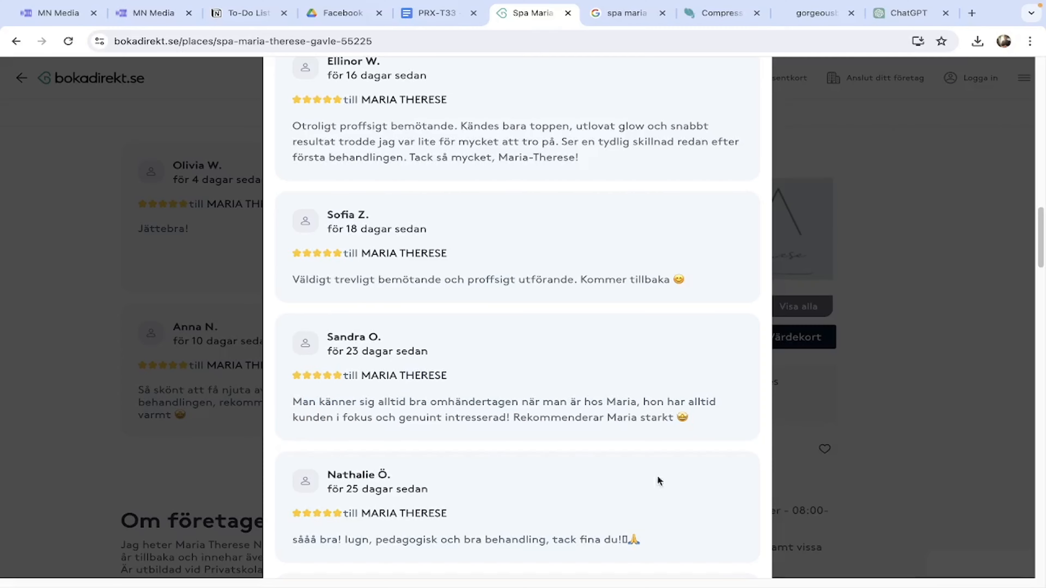
# Capture the review mentioning Gävle as the last review screenshot.
pyautogui.scroll(-5, 554, 465)
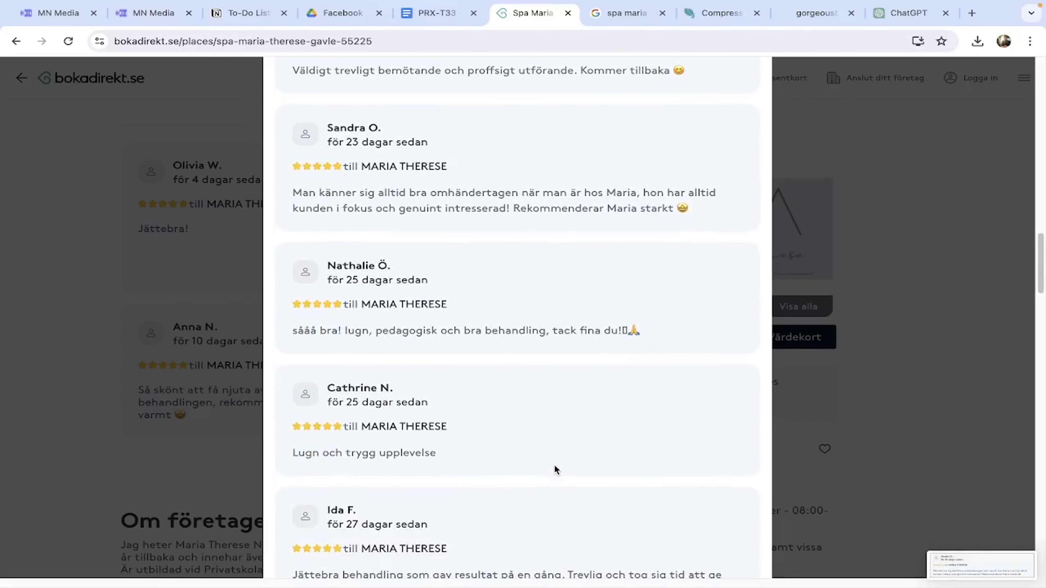
pyautogui.scroll(-2, 554, 469)
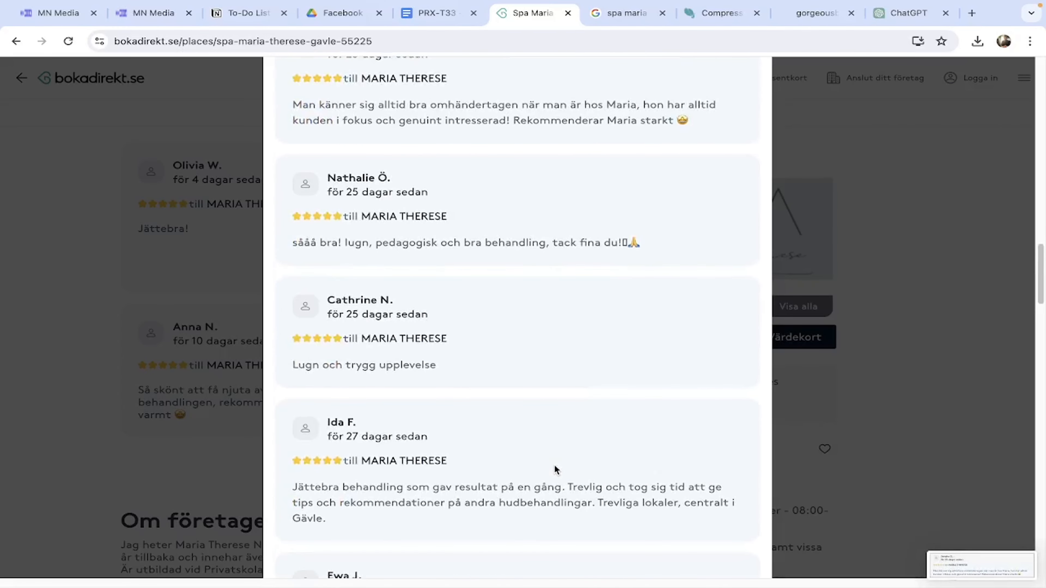
pyautogui.scroll(-1, 555, 469)
pyautogui.moveTo(340, 494); pyautogui.dragTo(472, 496)
pyautogui.click(463, 496)
pyautogui.click(650, 490)
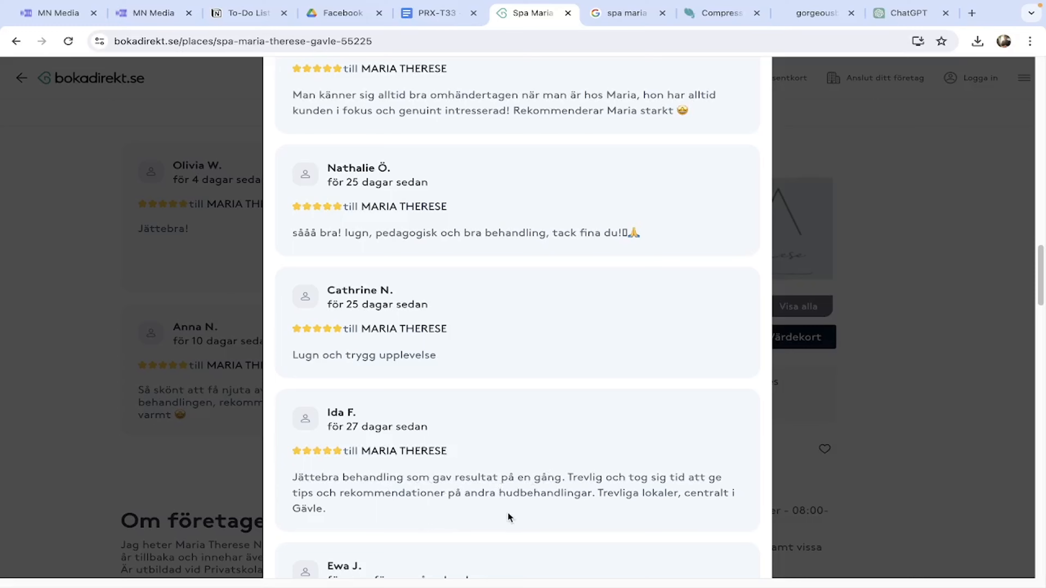
pyautogui.press('super+shift+5')
pyautogui.moveTo(518, 432); pyautogui.dragTo(516, 487)
pyautogui.moveTo(396, 510); pyautogui.dragTo(396, 524)
pyautogui.click(740, 496)
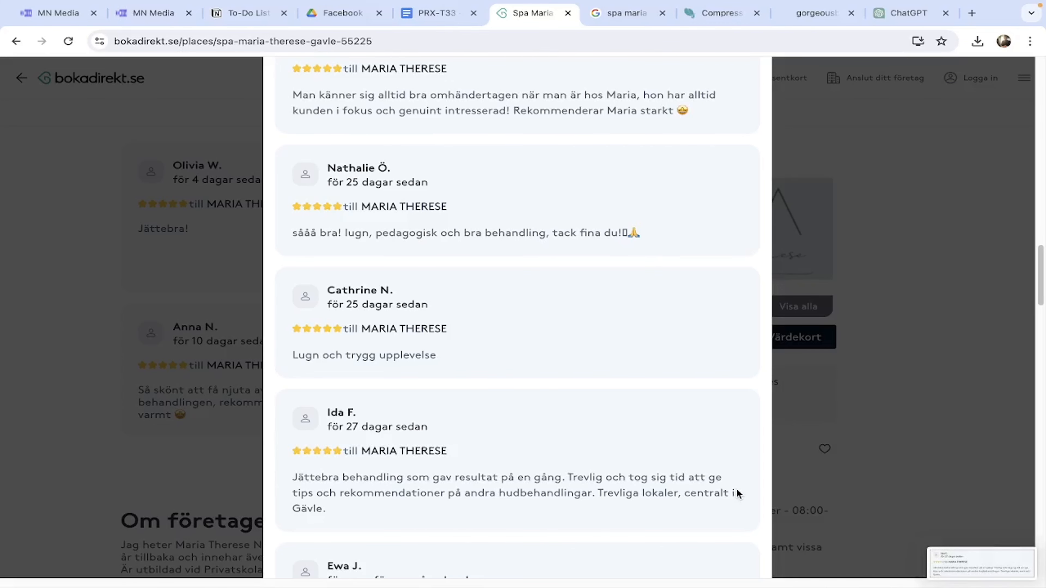
pyautogui.click(702, 13)
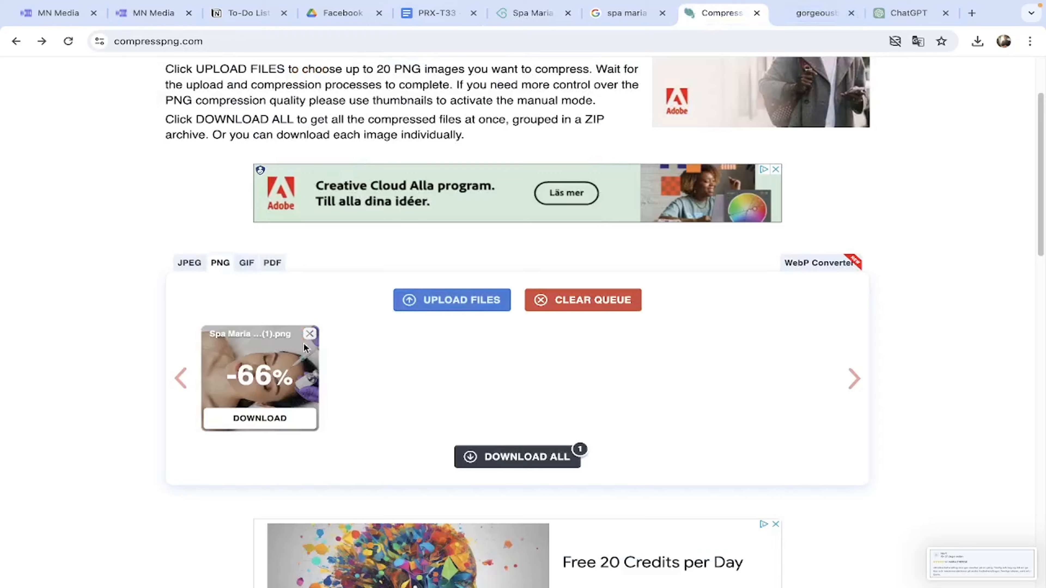
# Compress the six review screenshots on compresspng.com and download them as a ZIP.
pyautogui.click(309, 334)
pyautogui.click(406, 303)
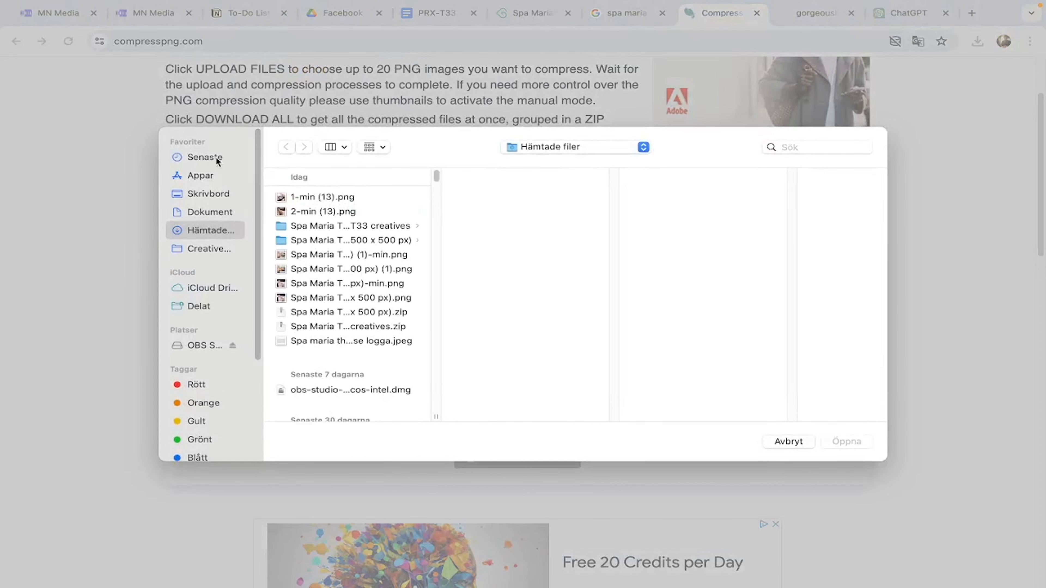
pyautogui.click(215, 157)
pyautogui.click(349, 266)
pyautogui.click(348, 240)
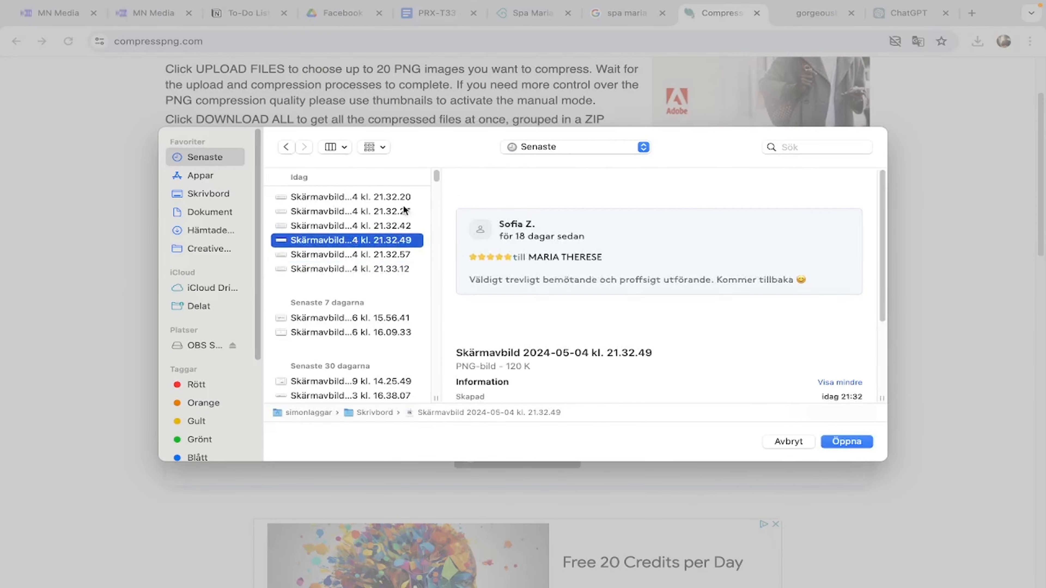
pyautogui.moveTo(416, 198); pyautogui.dragTo(673, 366)
pyautogui.click(847, 441)
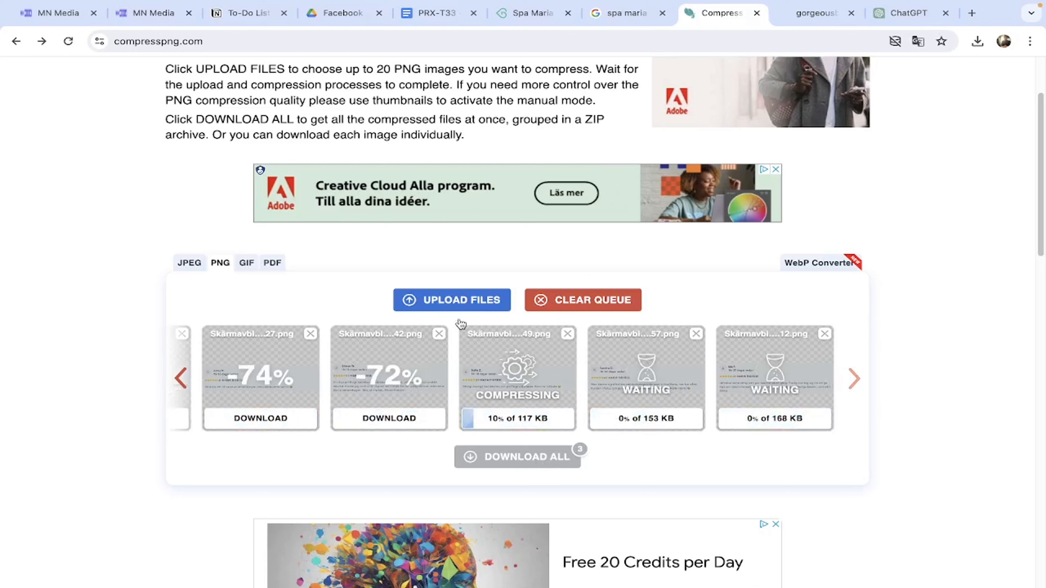
pyautogui.click(533, 462)
pyautogui.moveTo(864, 73)
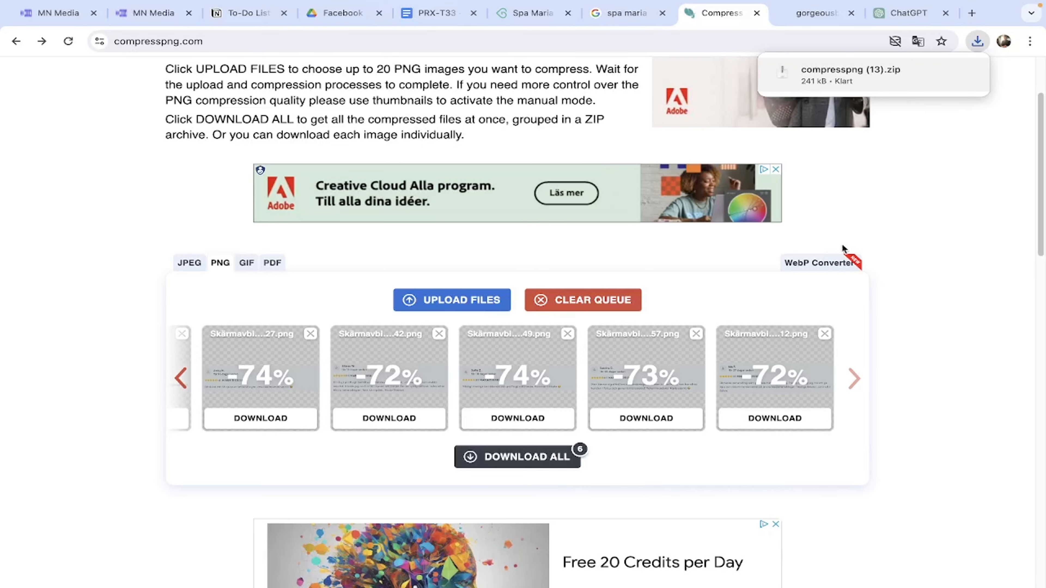
pyautogui.click(857, 79)
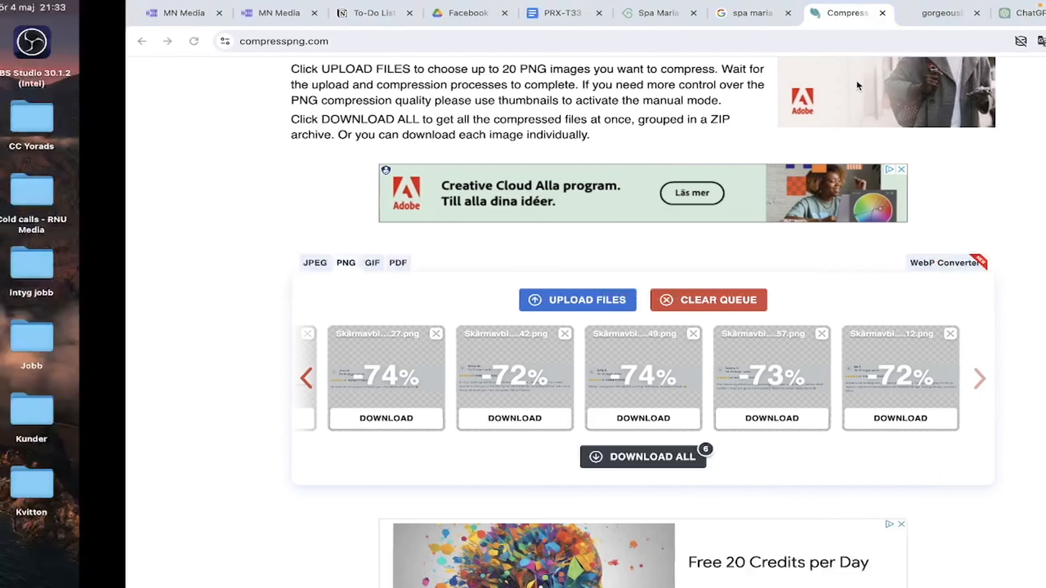
# Close the Google search and another unneeded tab, and return to the HighLevel page builder.
pyautogui.click(806, 570)
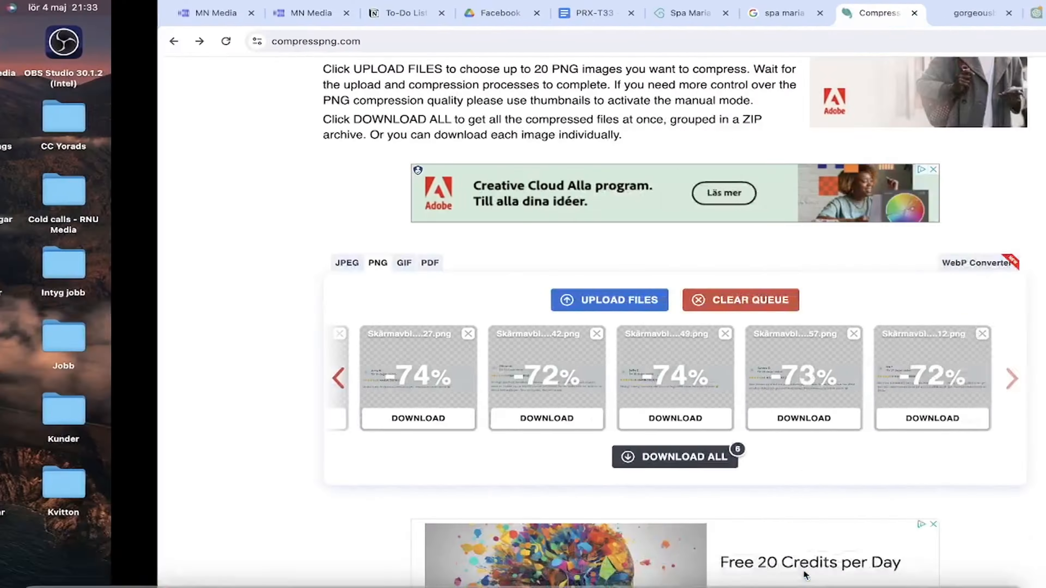
pyautogui.click(531, 13)
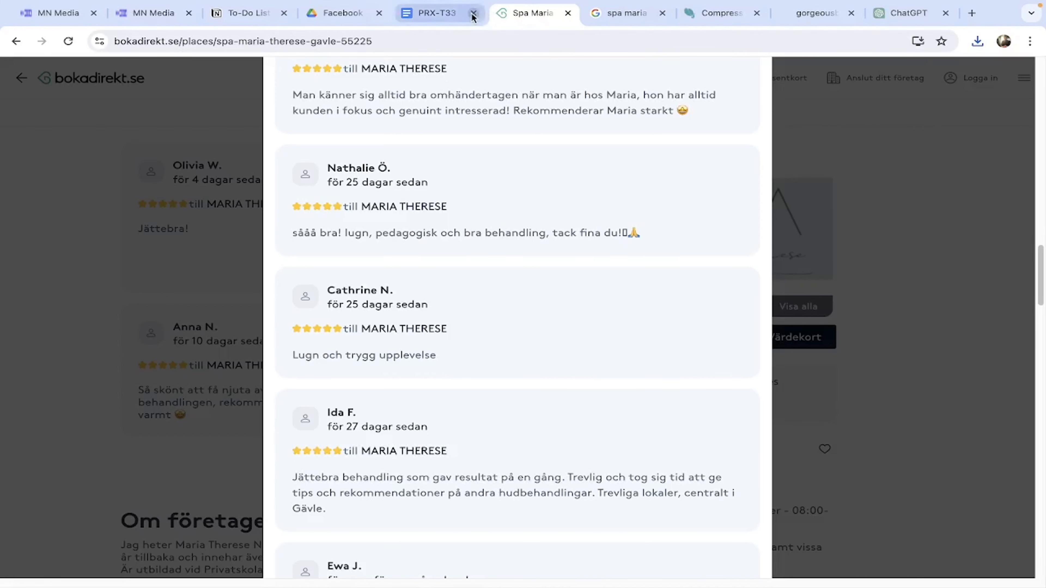
pyautogui.click(630, 13)
pyautogui.click(662, 13)
pyautogui.click(757, 13)
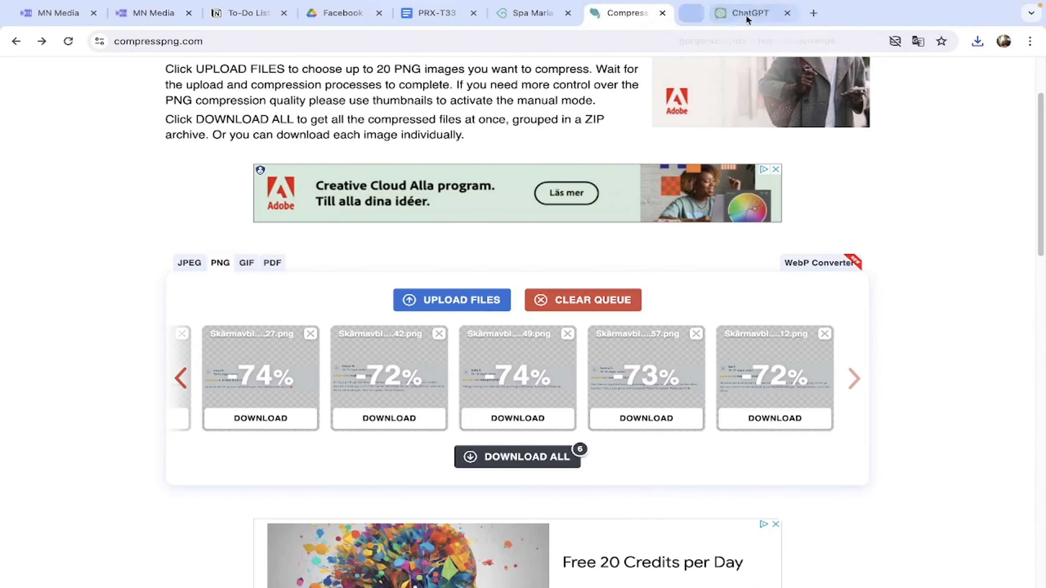
pyautogui.click(144, 15)
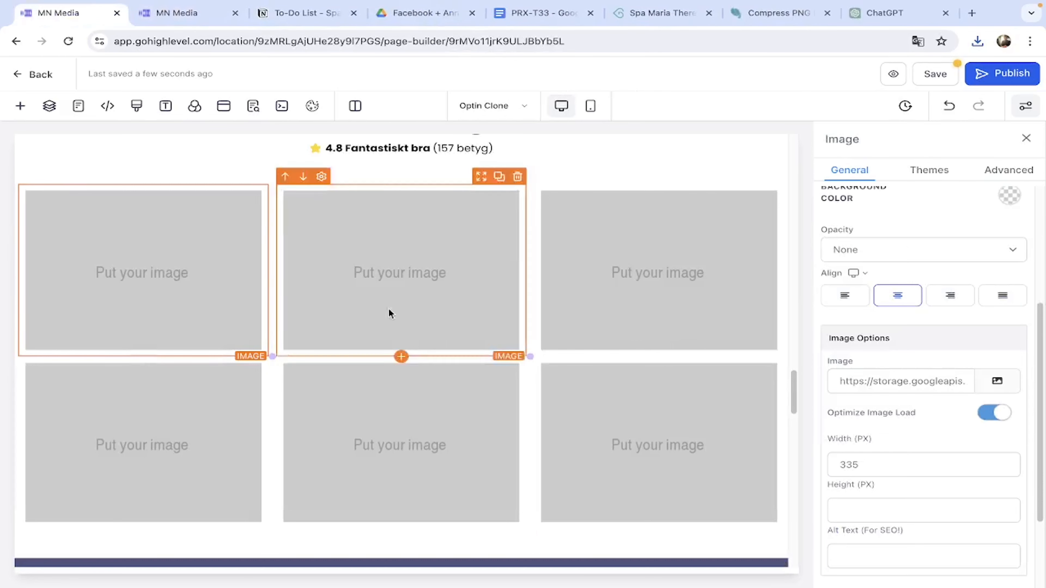
pyautogui.click(983, 386)
# Create a 'Bokadirekt recensioner' folder inside the Spa Maria Therese media folder.
pyautogui.click(973, 351)
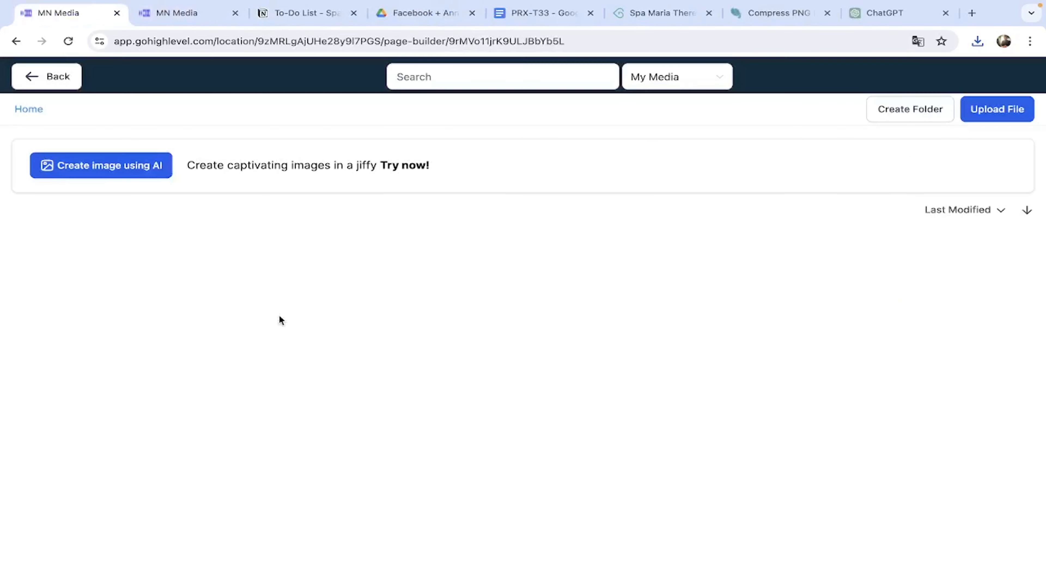
pyautogui.click(136, 275)
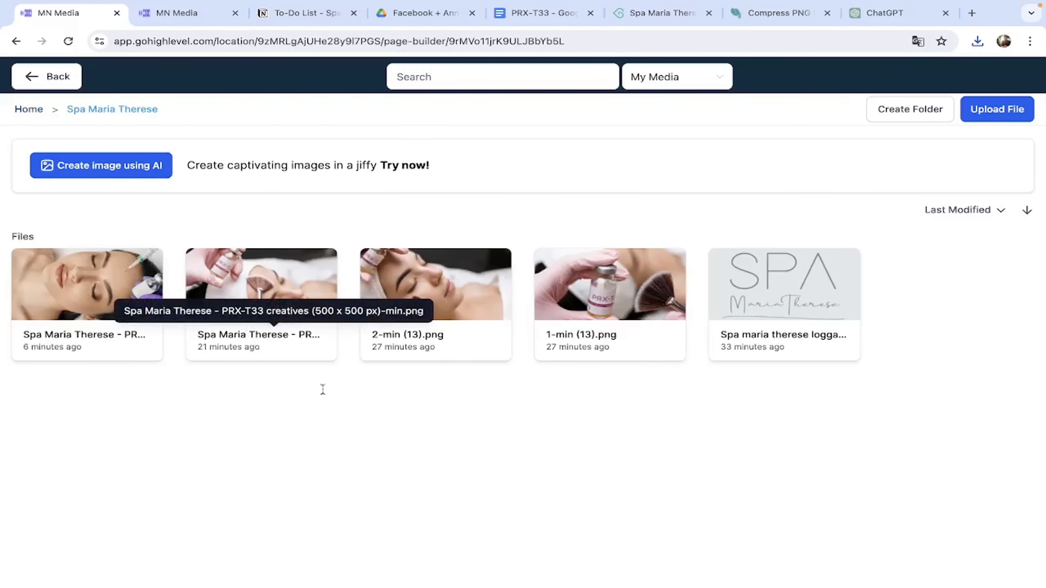
pyautogui.click(900, 110)
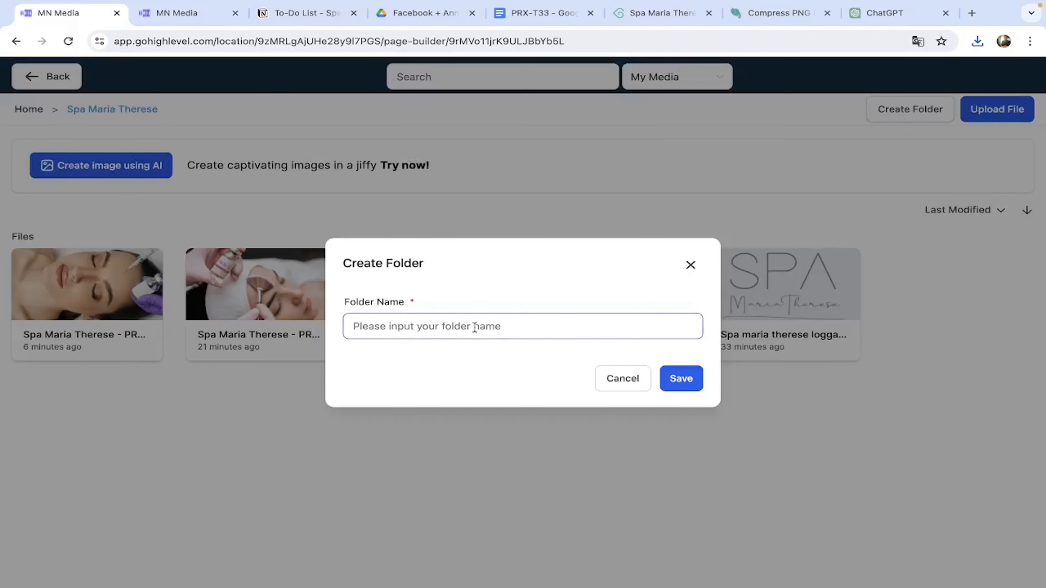
pyautogui.write('Re')
pyautogui.press('BackSpace')
pyautogui.press('BackSpace')
pyautogui.write('Bokadirekt recensioner')
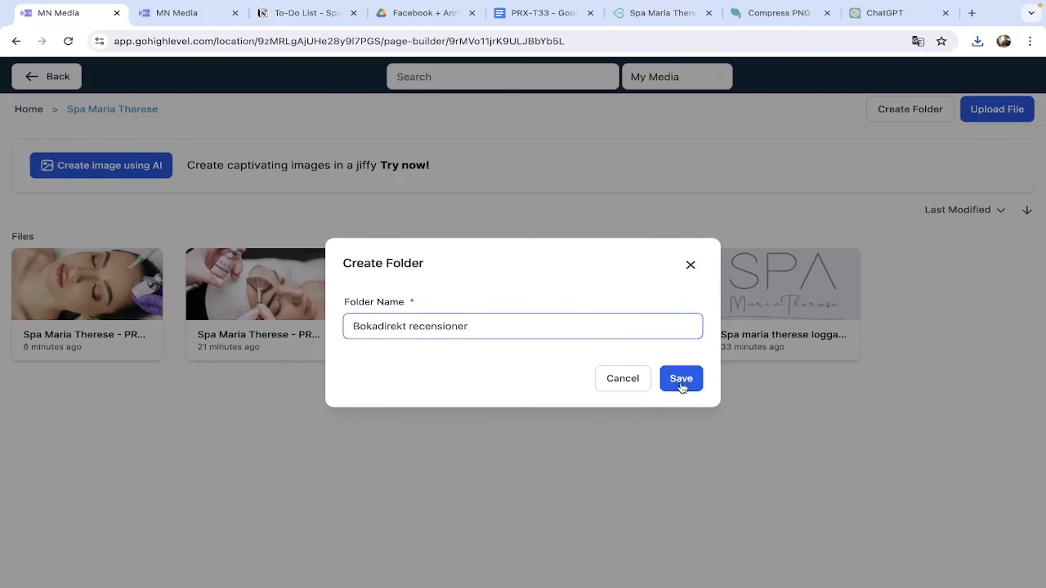
pyautogui.click(682, 379)
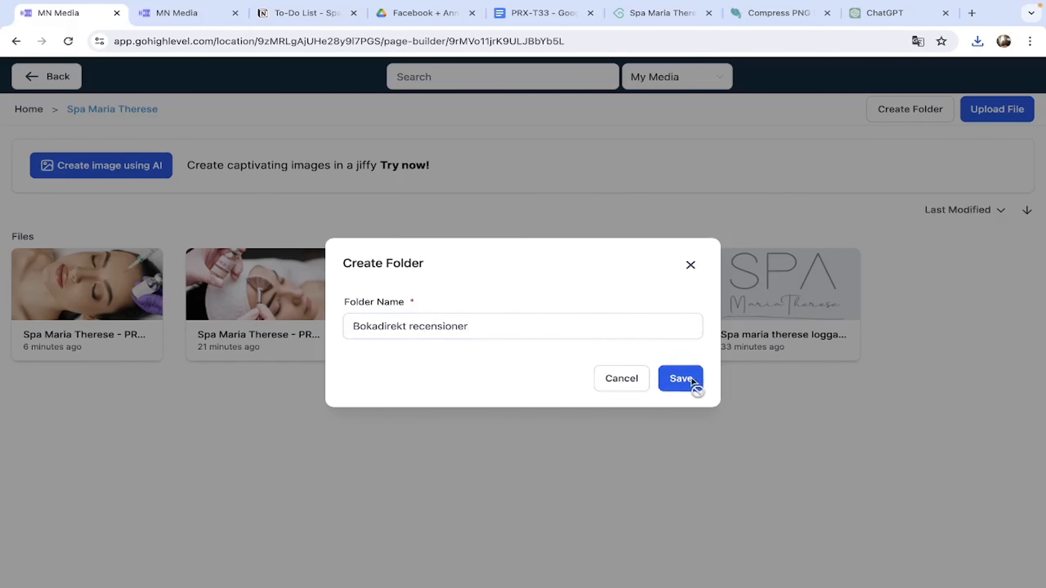
pyautogui.click(130, 248)
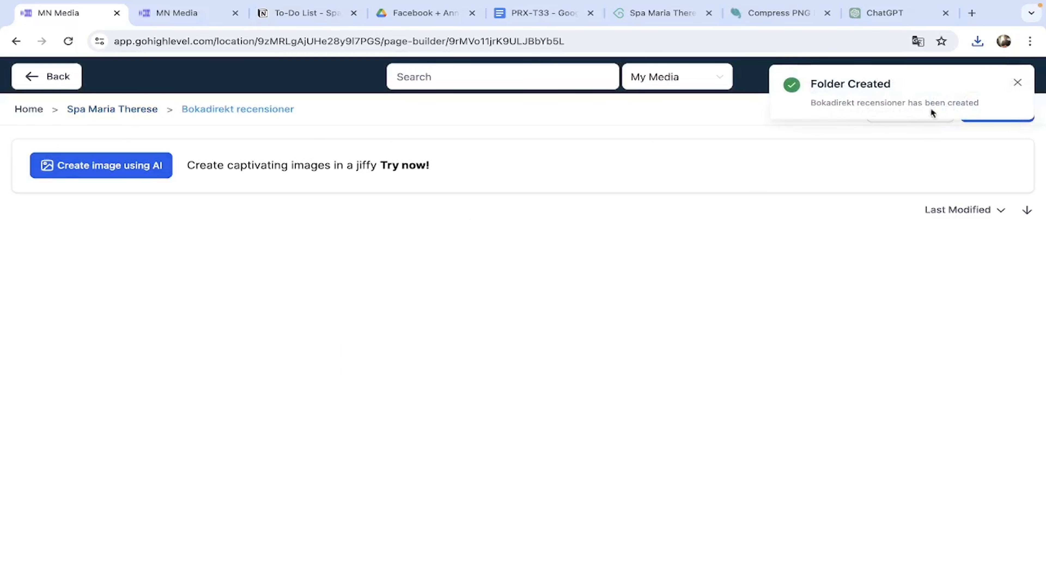
pyautogui.click(1019, 85)
# Upload the six compressed PNGs from the compresspng (13) download folder into it.
pyautogui.click(998, 109)
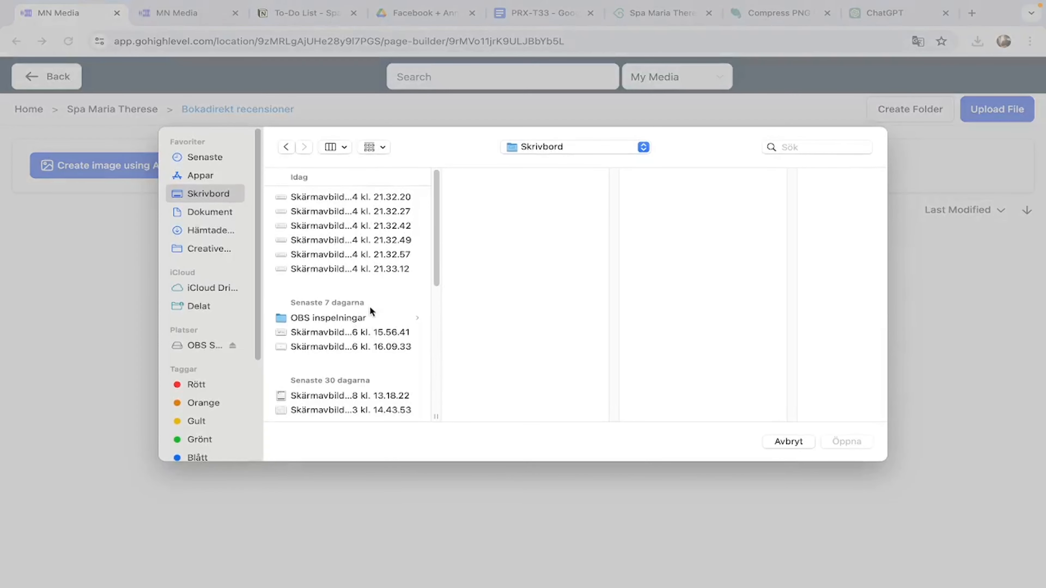
pyautogui.click(233, 232)
pyautogui.click(327, 225)
pyautogui.moveTo(518, 272); pyautogui.dragTo(555, 182)
pyautogui.click(846, 442)
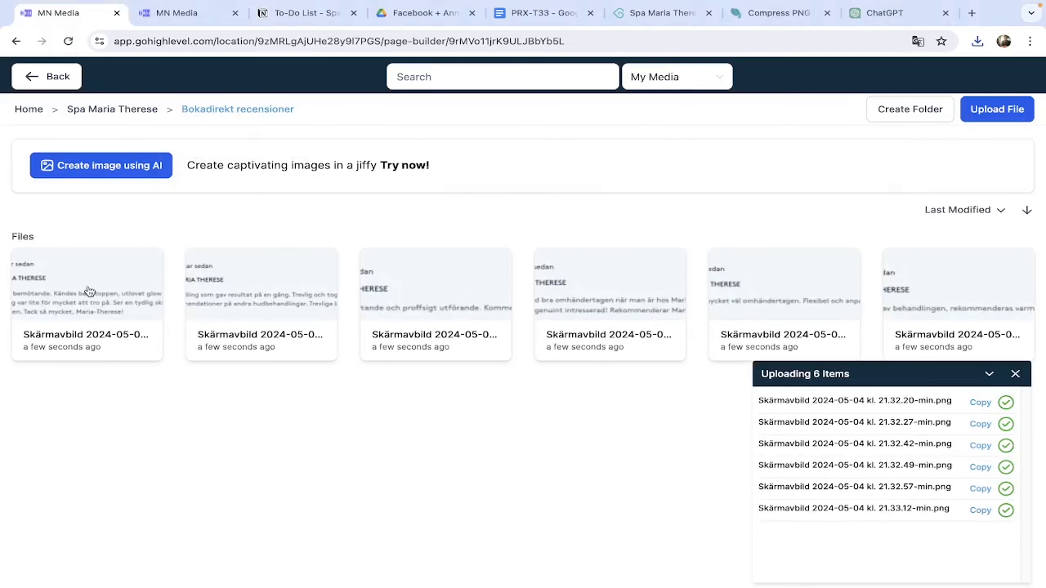
# Replace the selected image slot's URL with the first review screenshot's link.
pyautogui.click(823, 107)
pyautogui.click(47, 76)
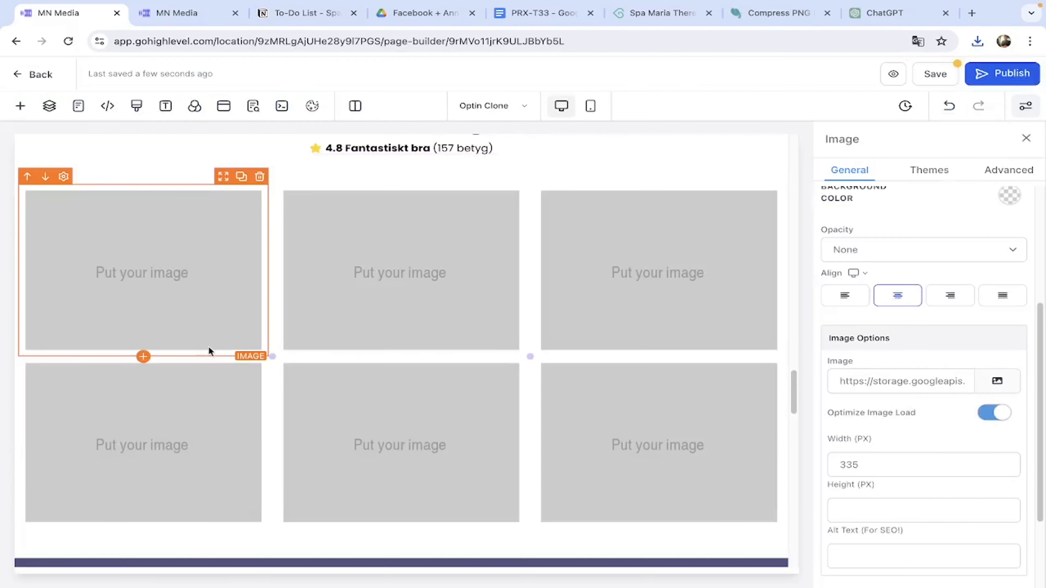
pyautogui.tripleClick(840, 375)
pyautogui.hotkey('ctrl', 'v')
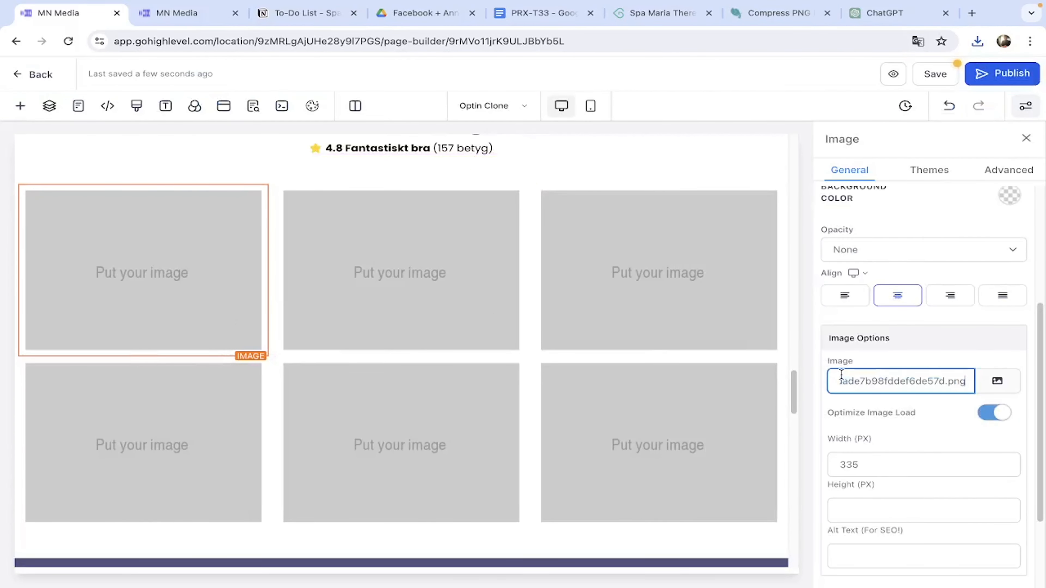
# Fill the top-middle image slot with a review screenshot from the Bokadirekt recensioner folder.
pyautogui.click(421, 338)
pyautogui.click(995, 382)
pyautogui.click(951, 330)
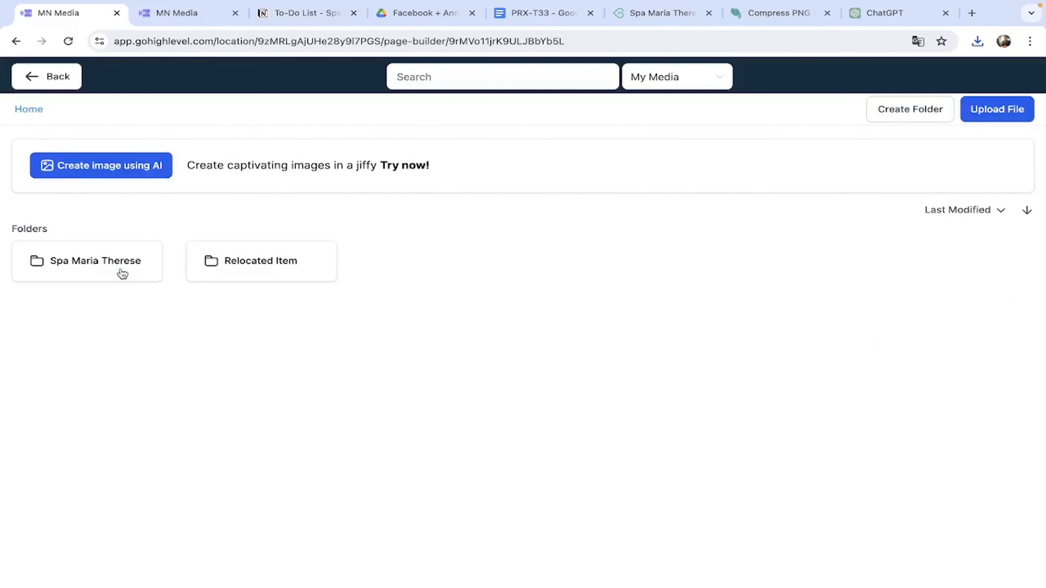
pyautogui.click(122, 273)
pyautogui.click(123, 262)
pyautogui.click(248, 300)
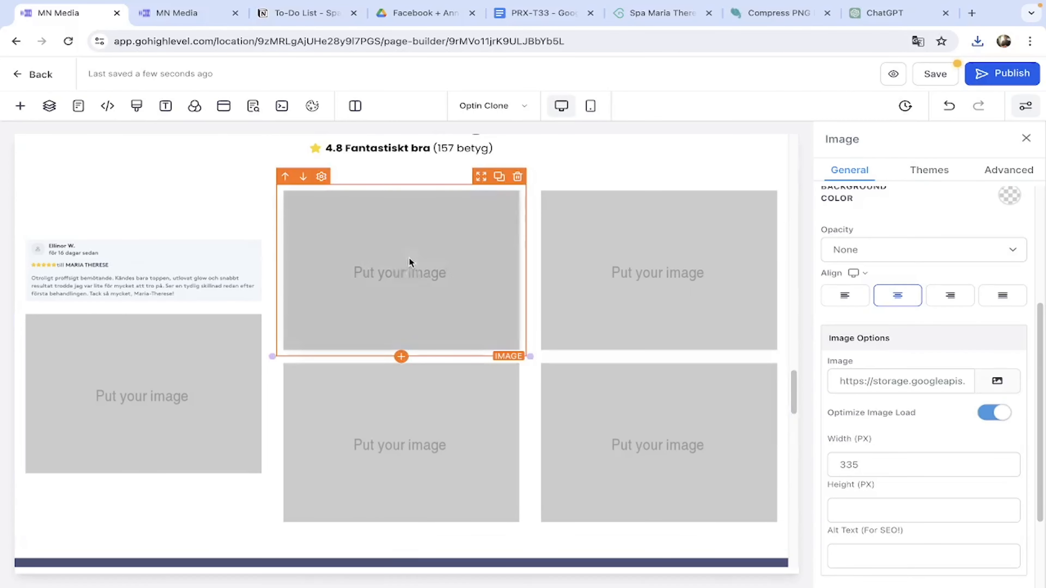
pyautogui.tripleClick(876, 374)
pyautogui.press('super+v')
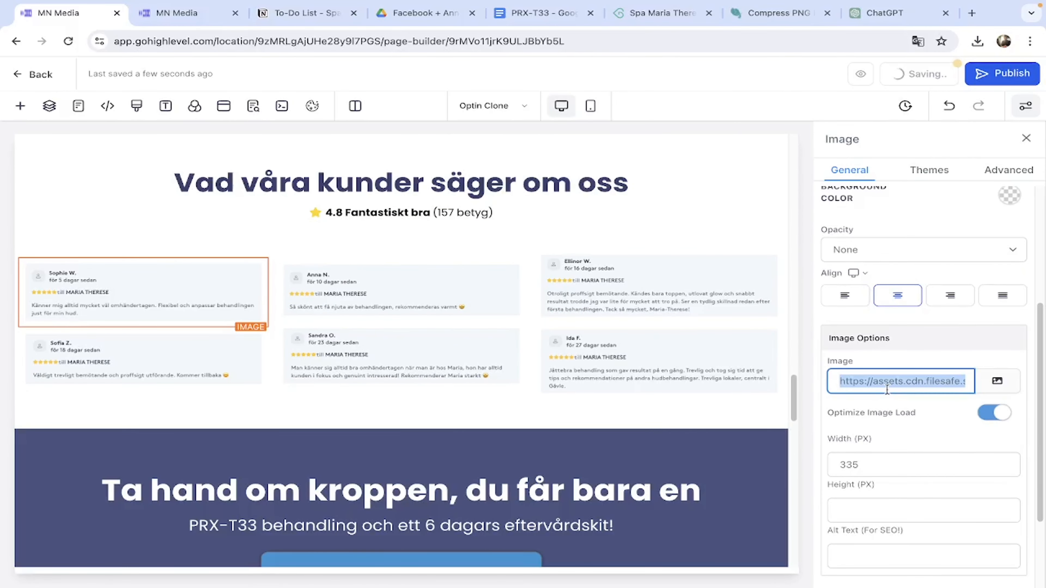
pyautogui.click(591, 106)
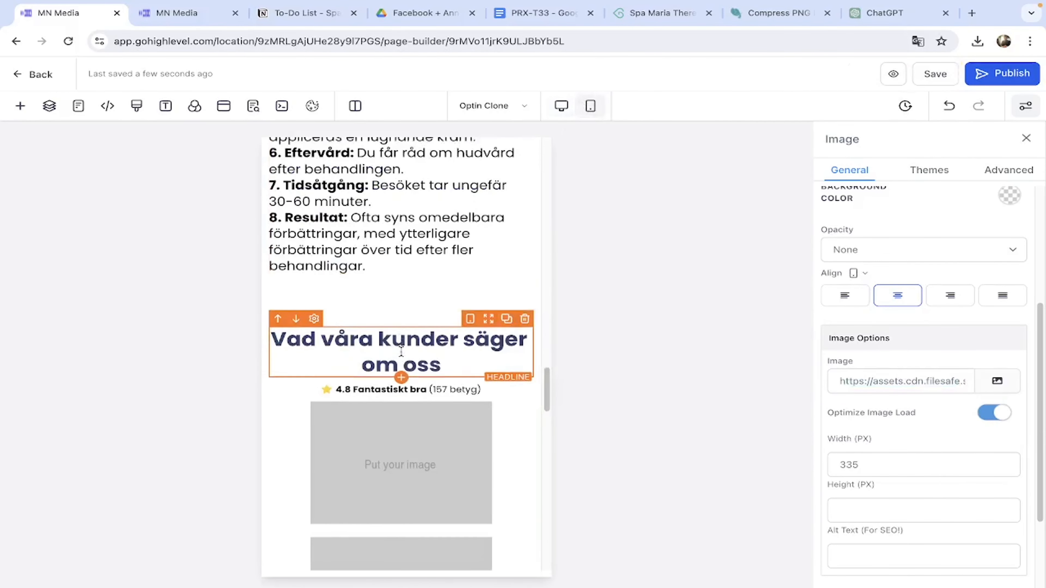
# Paste the first two desktop review image URLs into the first two mobile review images.
pyautogui.click(400, 453)
pyautogui.tripleClick(900, 374)
pyautogui.press('super+v')
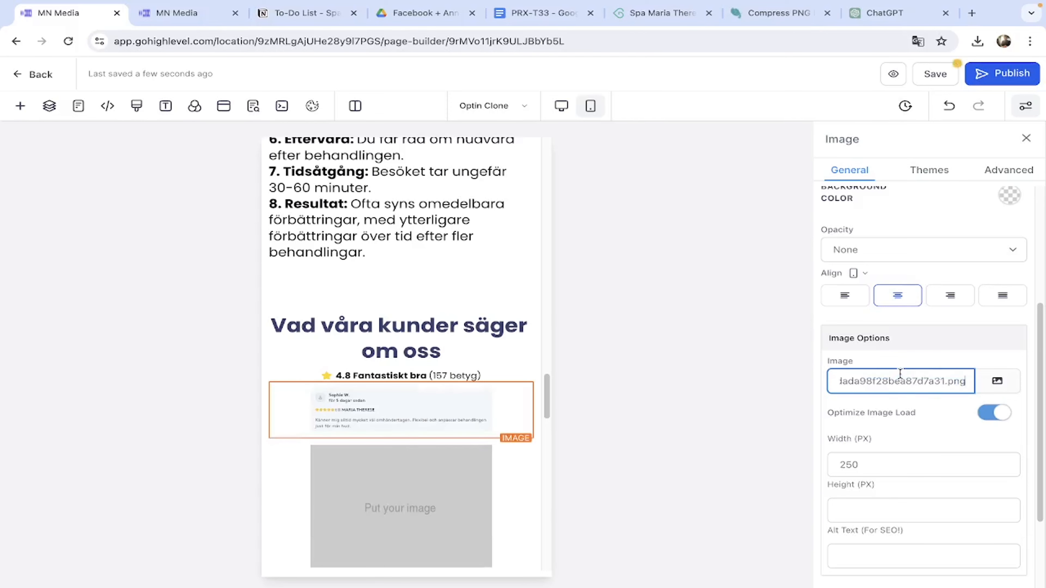
pyautogui.click(561, 106)
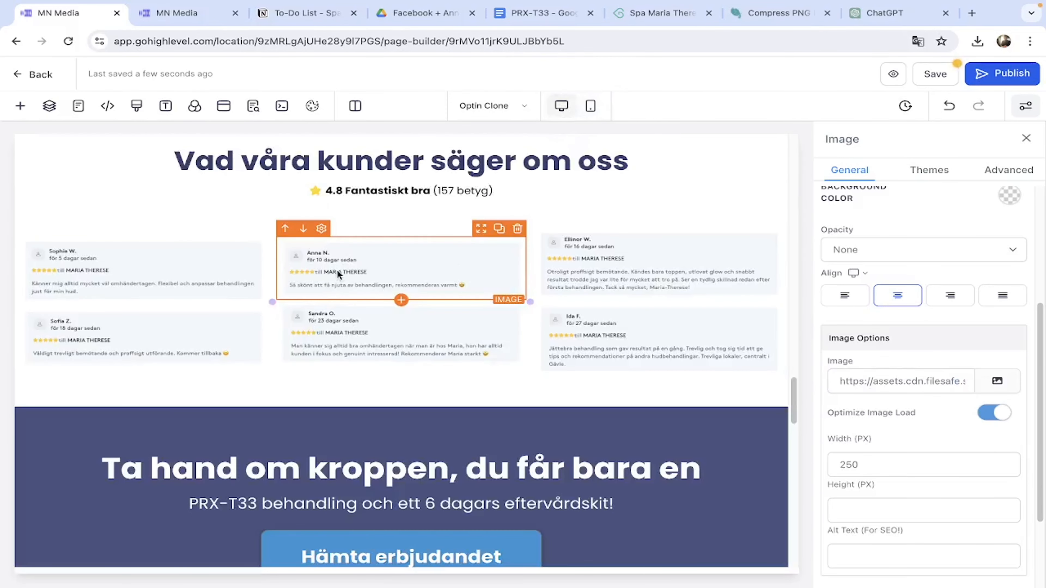
pyautogui.tripleClick(882, 381)
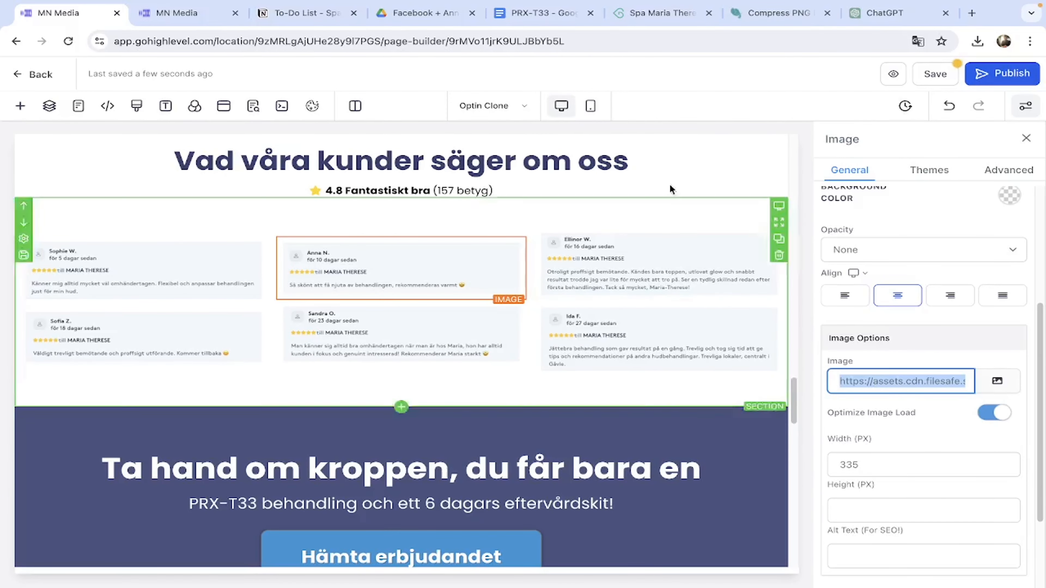
pyautogui.click(591, 105)
pyautogui.scroll(-5, 443, 364)
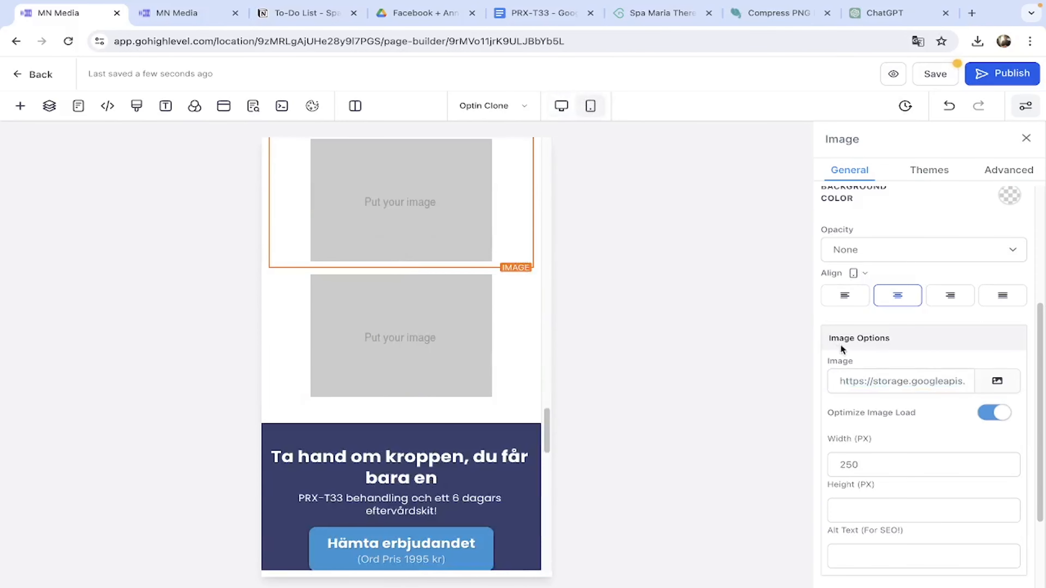
pyautogui.tripleClick(881, 382)
pyautogui.hotkey('ctrl', 'v')
pyautogui.scroll(3, 416, 322)
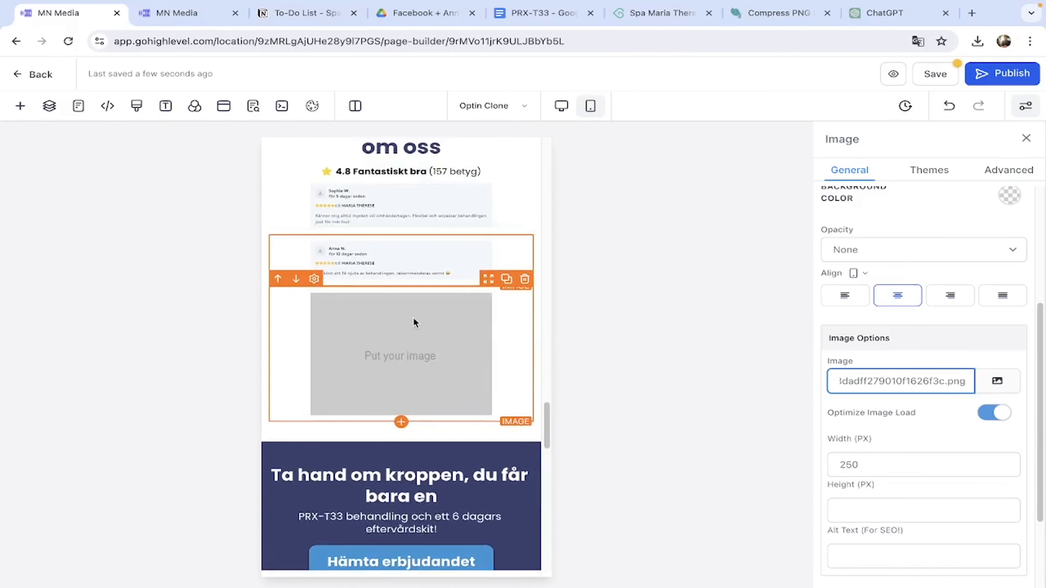
# Copy the third desktop review image URL into the third mobile review image.
pyautogui.click(562, 106)
pyautogui.scroll(5, 549, 319)
pyautogui.click(549, 319)
pyautogui.tripleClick(894, 382)
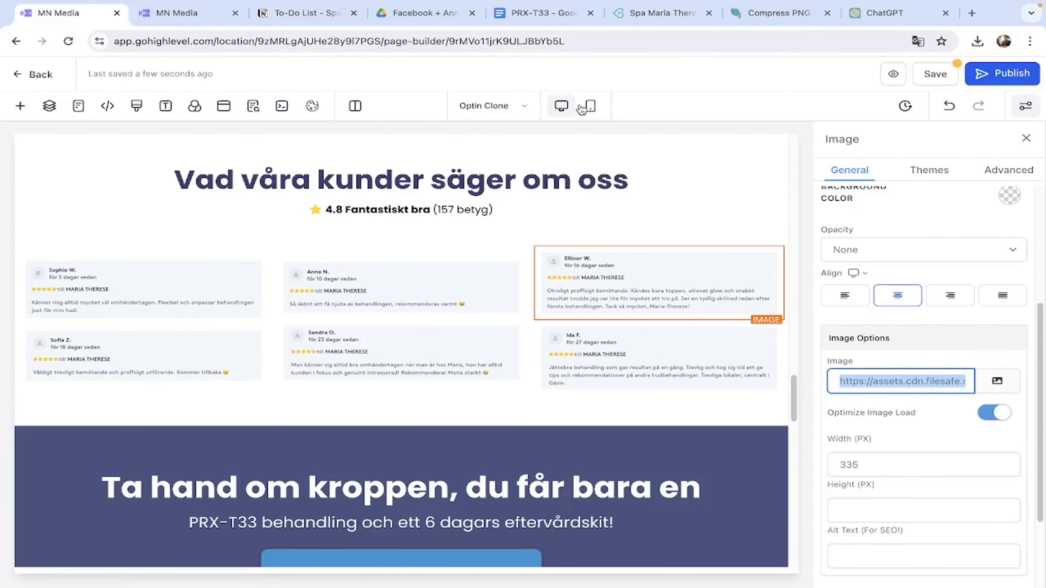
pyautogui.click(591, 106)
pyautogui.scroll(-3, 425, 420)
pyautogui.click(900, 381)
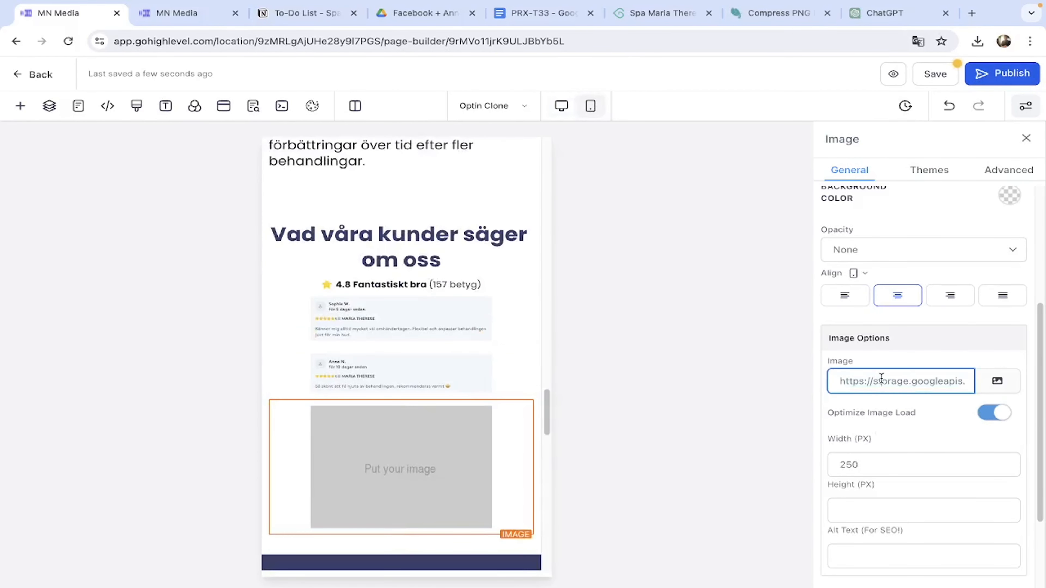
pyautogui.hotkey('ctrl', 'a')
pyautogui.hotkey('ctrl', 'v')
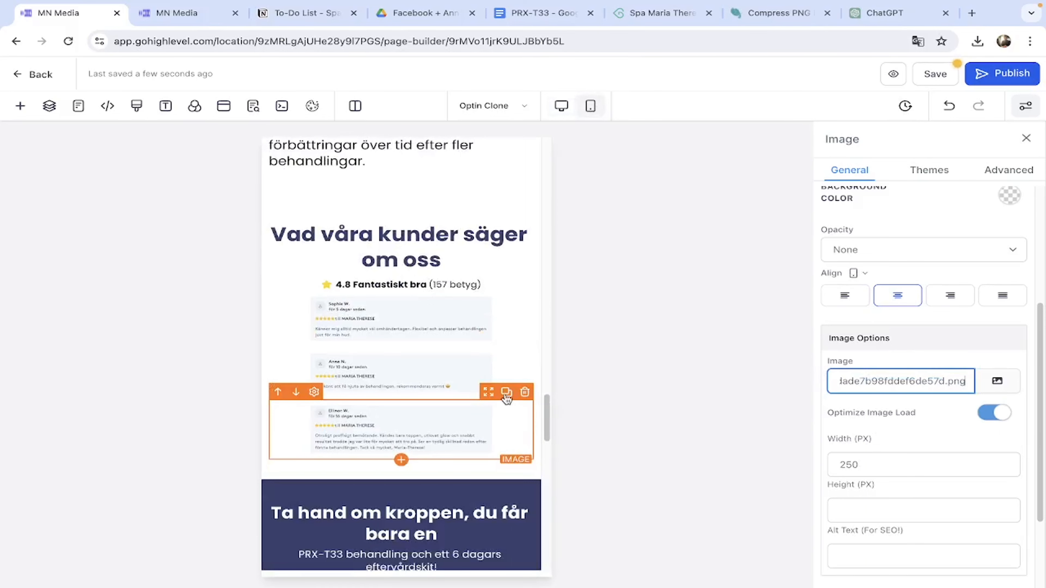
# Copy the fourth desktop review image URL into the fourth mobile review image.
pyautogui.click(562, 106)
pyautogui.click(131, 234)
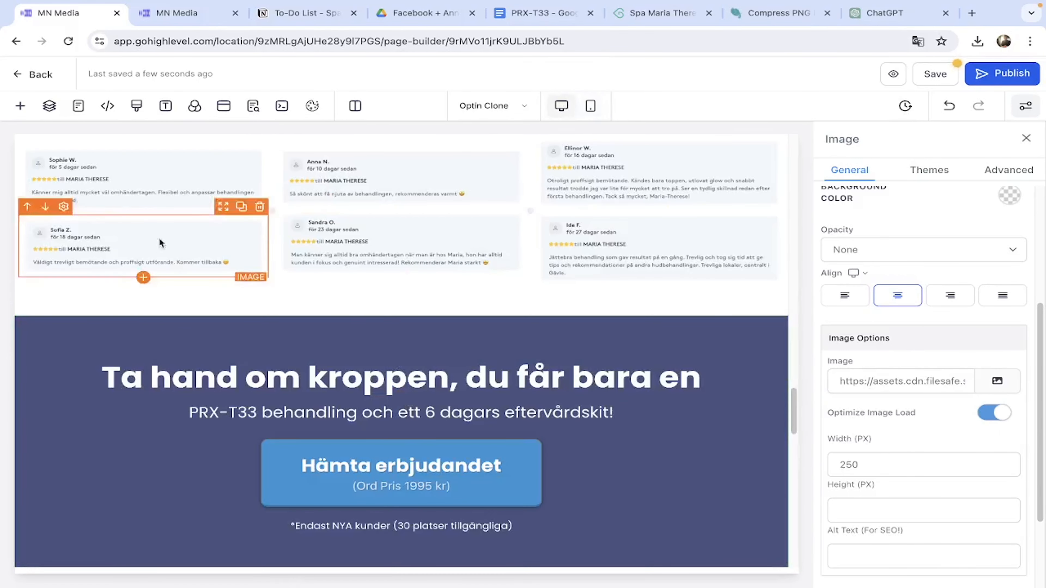
pyautogui.click(927, 379)
pyautogui.hotkey('ctrl', 'a')
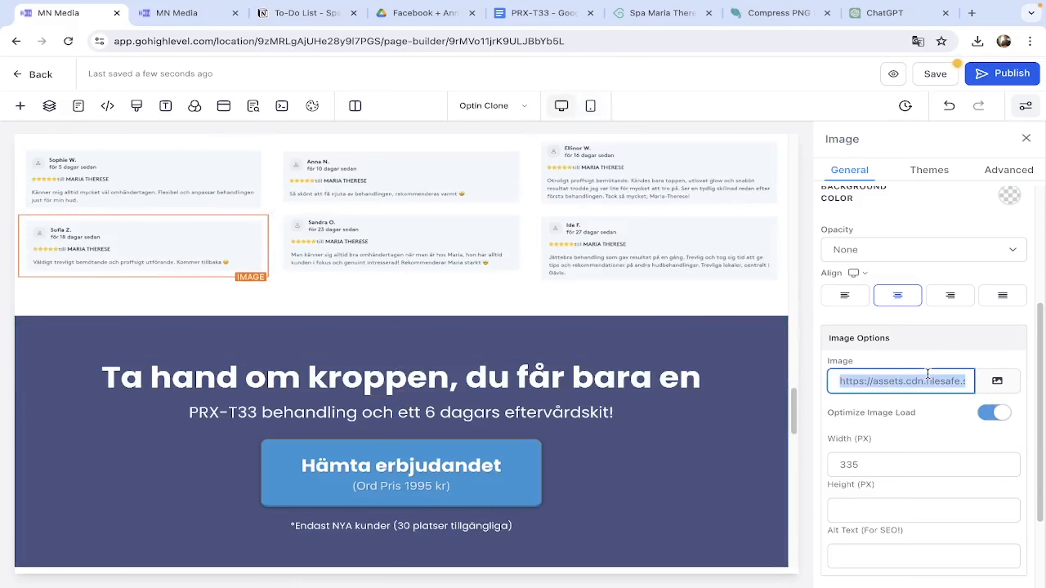
pyautogui.click(591, 106)
pyautogui.click(872, 382)
pyautogui.hotkey('ctrl', 'a')
pyautogui.hotkey('ctrl', 'v')
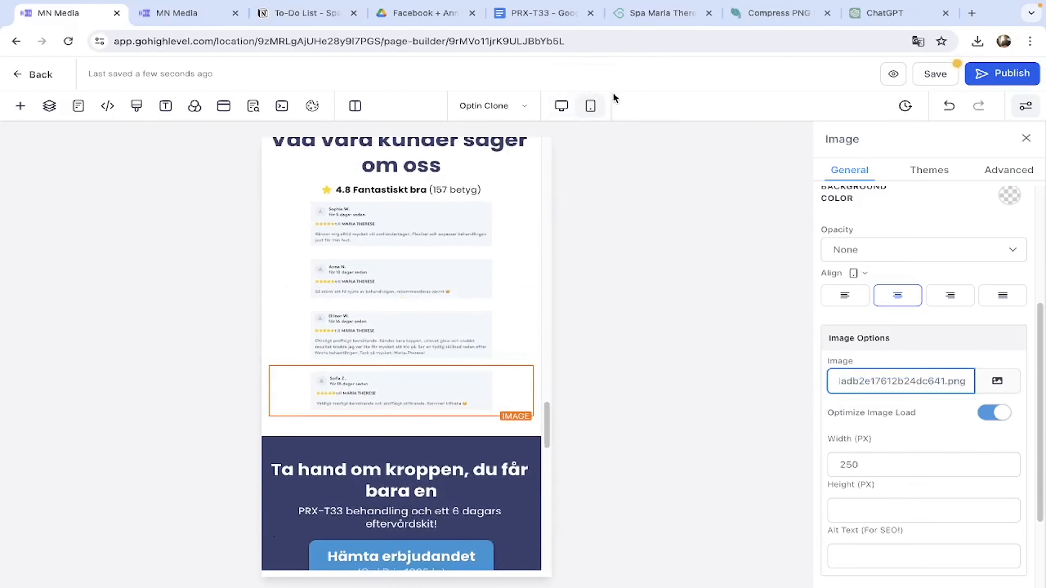
# Duplicate a mobile review image and give it the fifth desktop review image URL.
pyautogui.click(562, 106)
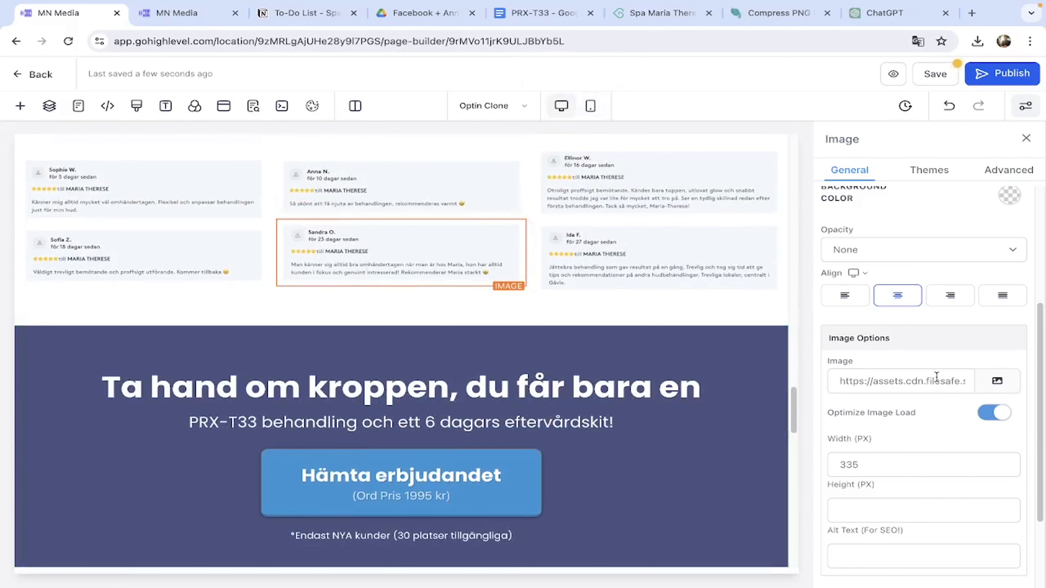
pyautogui.click(930, 378)
pyautogui.hotkey('ctrl', 'a')
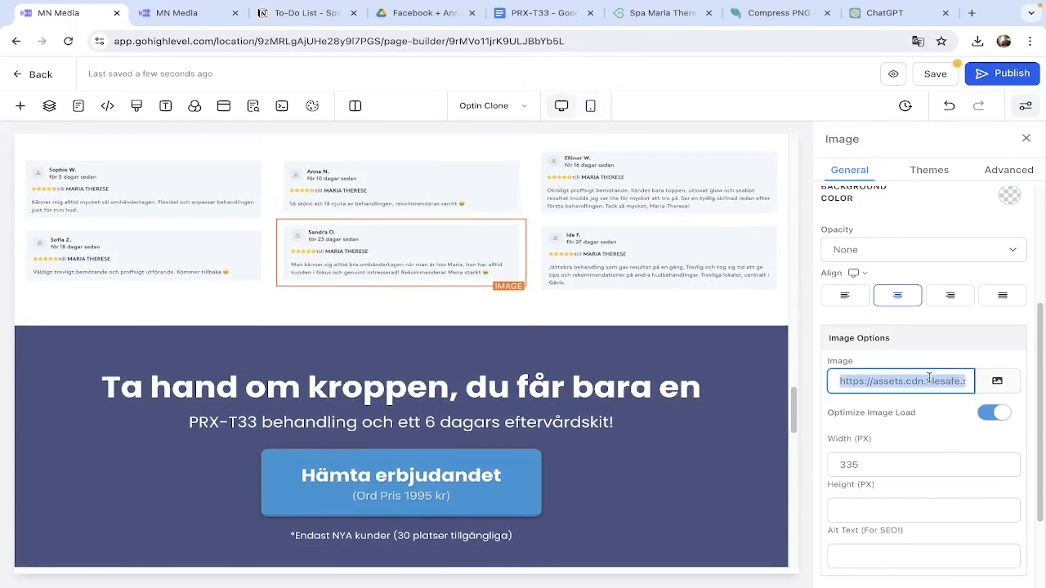
pyautogui.click(591, 106)
pyautogui.click(506, 469)
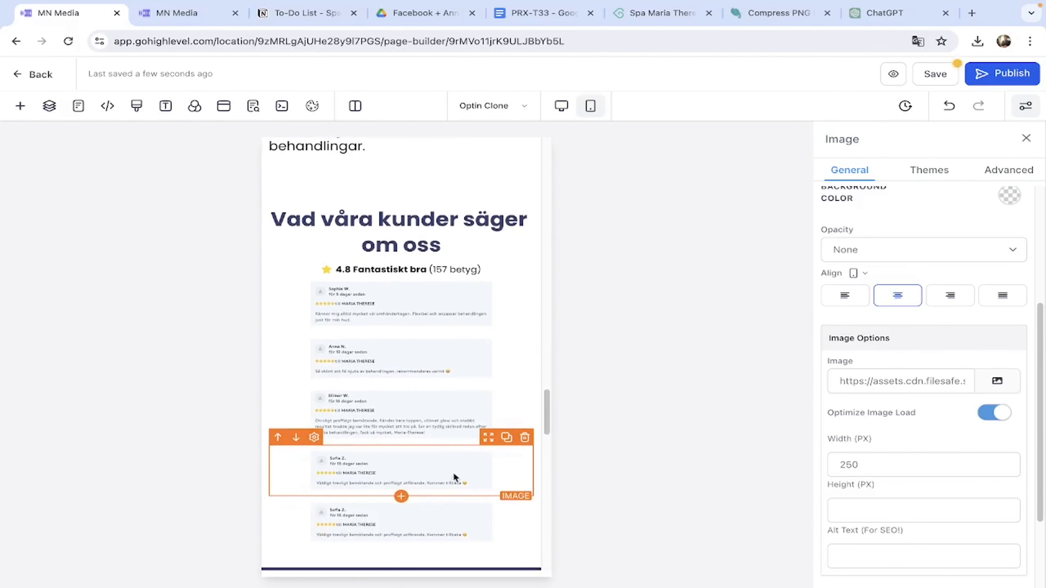
pyautogui.click(880, 379)
pyautogui.hotkey('ctrl', 'a')
pyautogui.hotkey('ctrl', 'v')
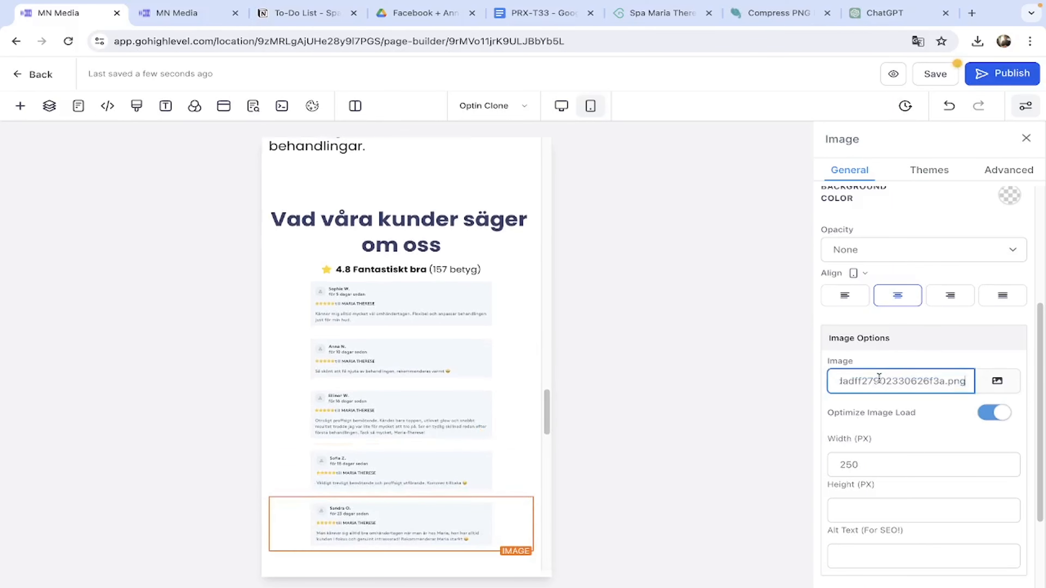
# Put the sixth review image URL into the last mobile image and save the page.
pyautogui.scroll(-1, 487, 510)
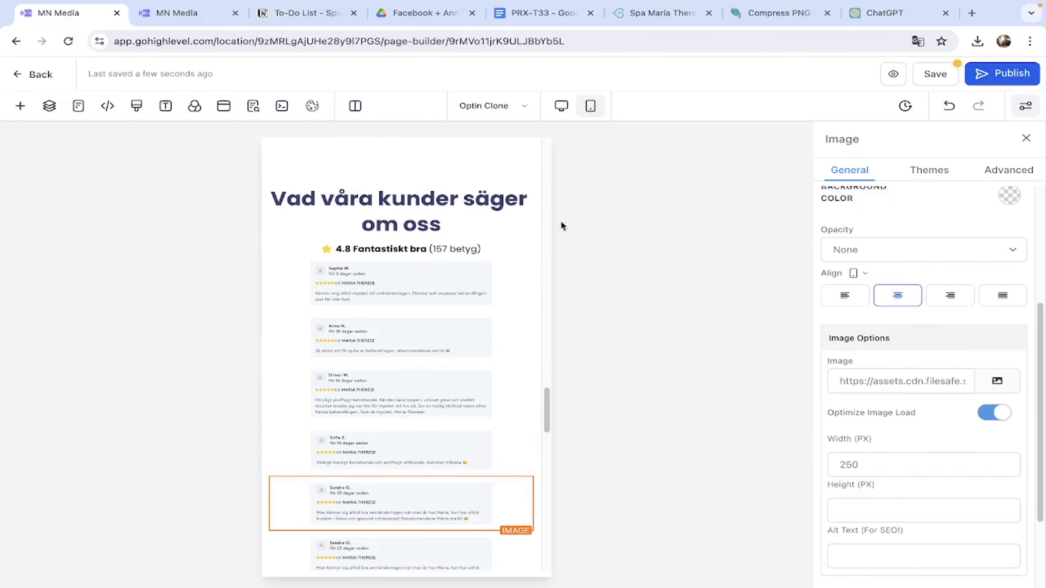
pyautogui.click(561, 106)
pyautogui.click(930, 379)
pyautogui.hotkey('ctrl', 'a')
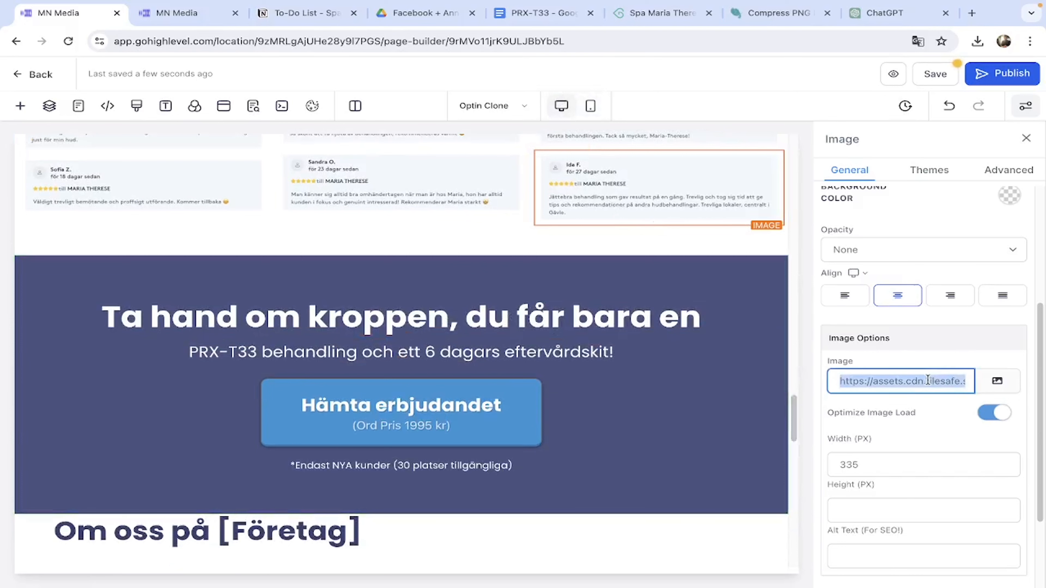
pyautogui.click(590, 106)
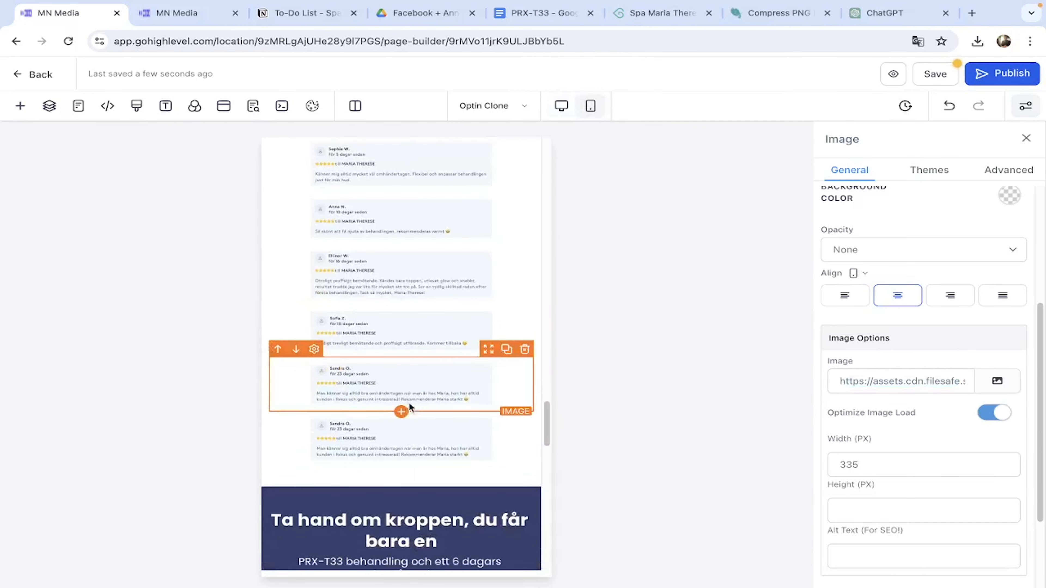
pyautogui.click(899, 375)
pyautogui.hotkey('ctrl', 'a')
pyautogui.hotkey('ctrl', 'v')
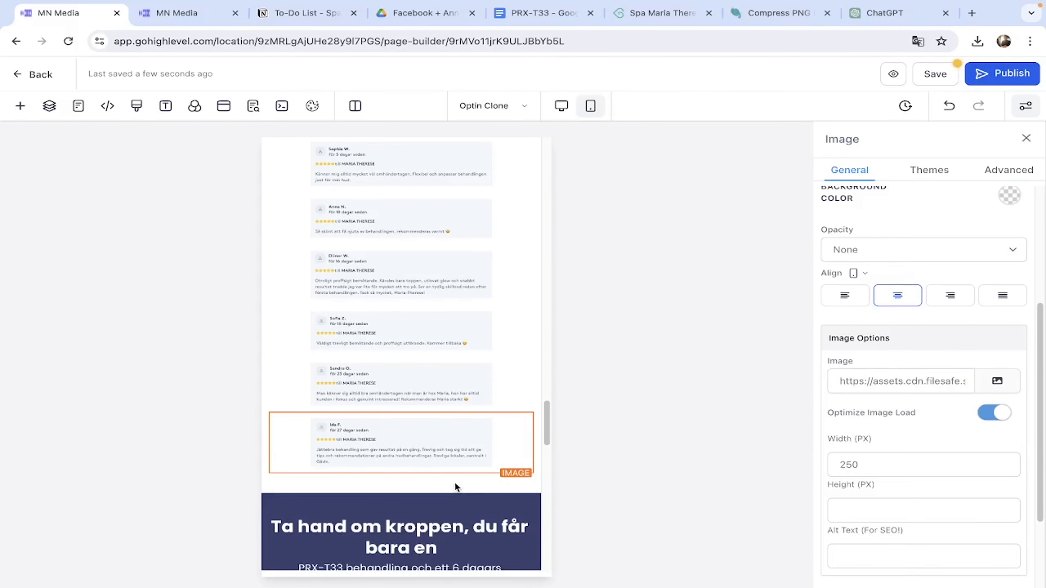
pyautogui.scroll(2, 456, 486)
pyautogui.click(921, 80)
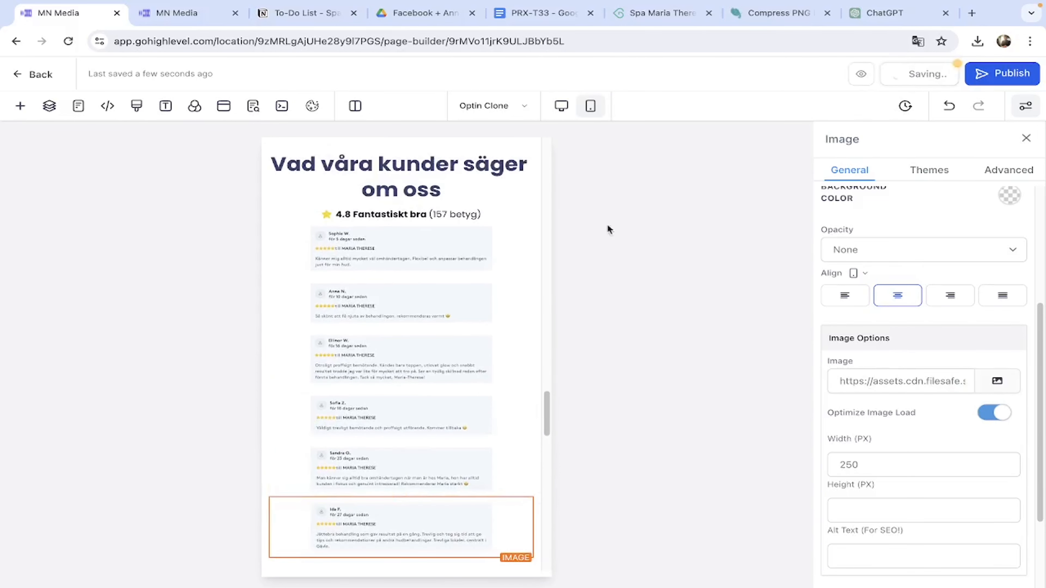
# Replace the [Företag] placeholder in the about heading with 'Spa Maria Therese'.
pyautogui.scroll(-5, 415, 345)
pyautogui.scroll(10, 416, 344)
pyautogui.scroll(15, 415, 343)
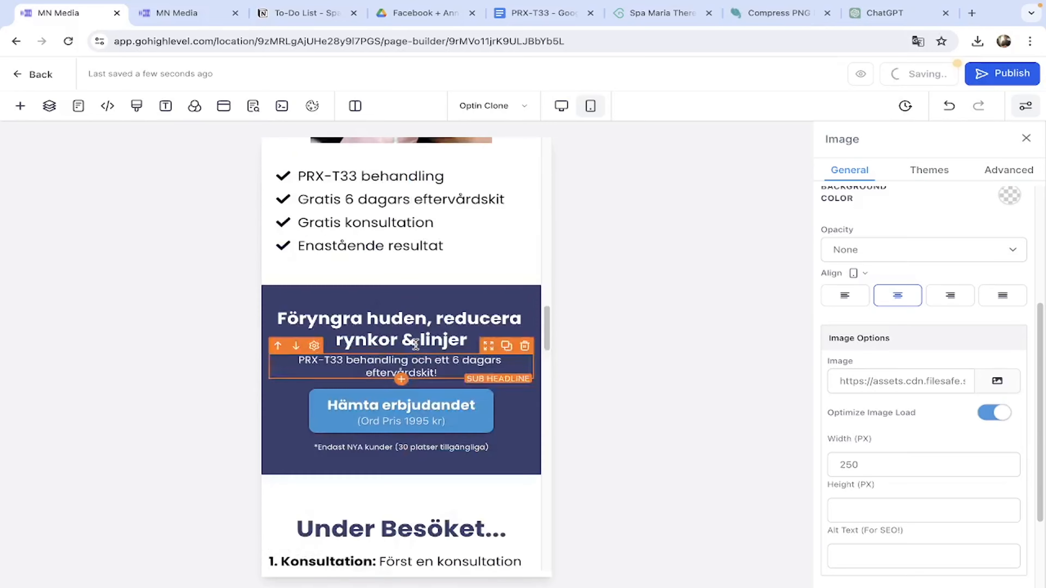
pyautogui.scroll(-10, 417, 348)
pyautogui.scroll(-5, 417, 348)
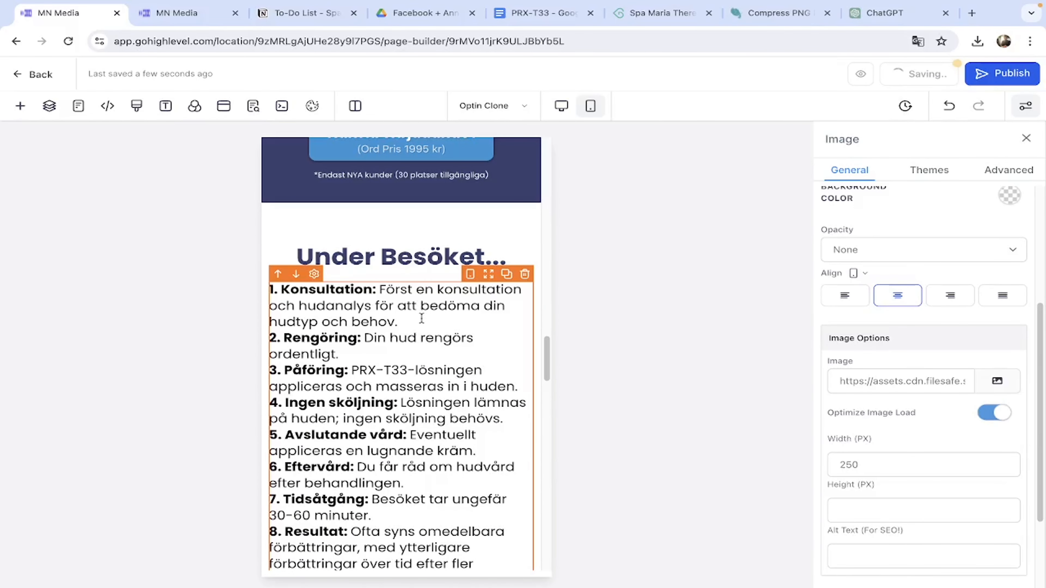
pyautogui.click(422, 318)
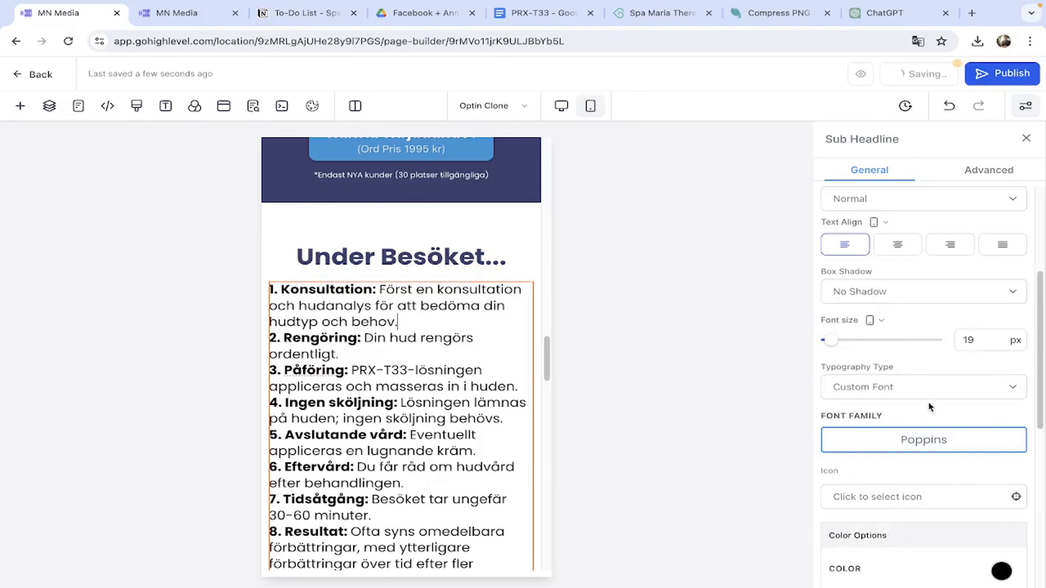
pyautogui.scroll(-15, 432, 367)
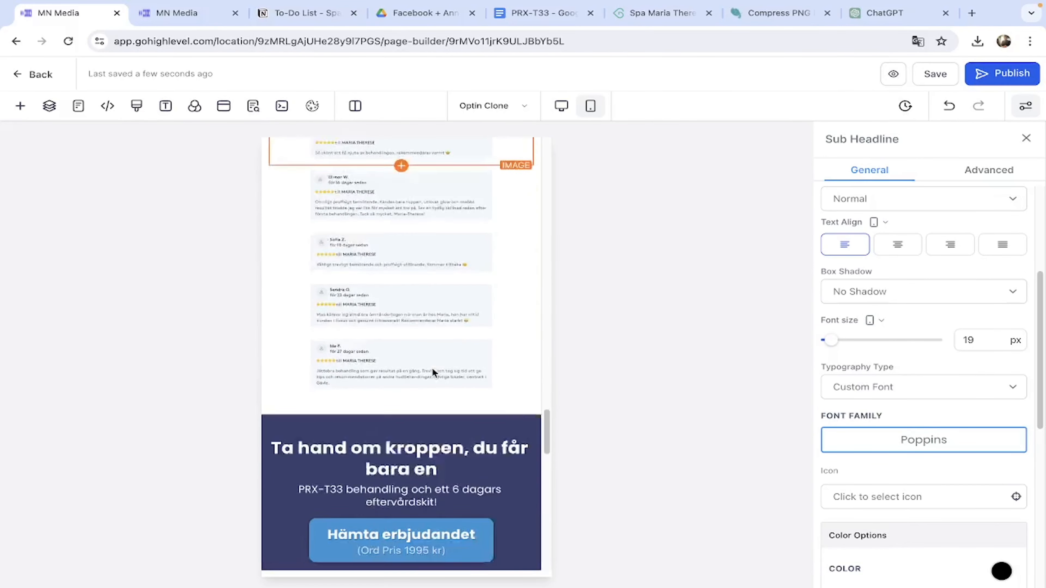
pyautogui.scroll(-12, 432, 367)
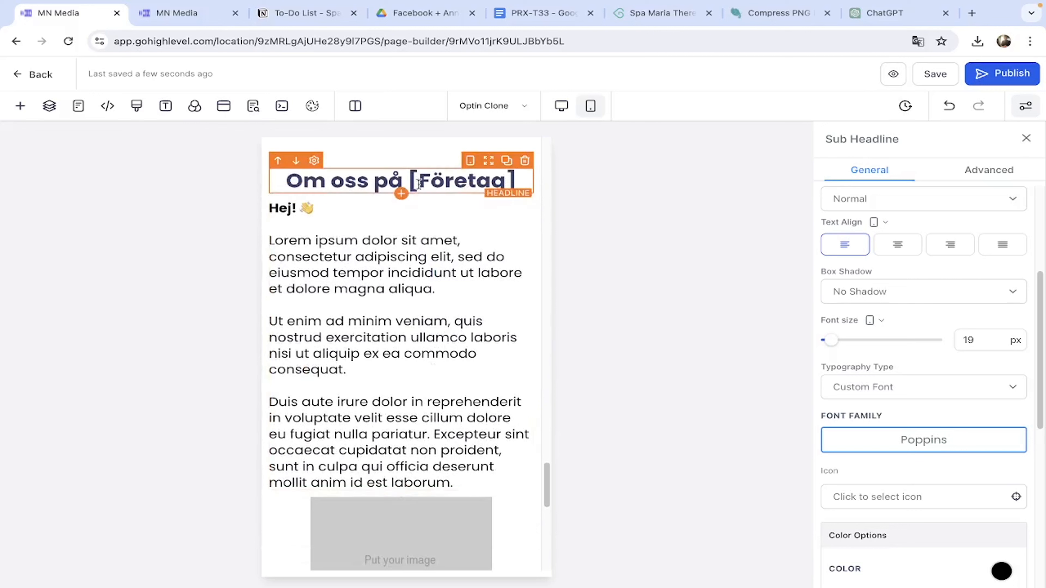
pyautogui.moveTo(407, 182); pyautogui.dragTo(538, 196)
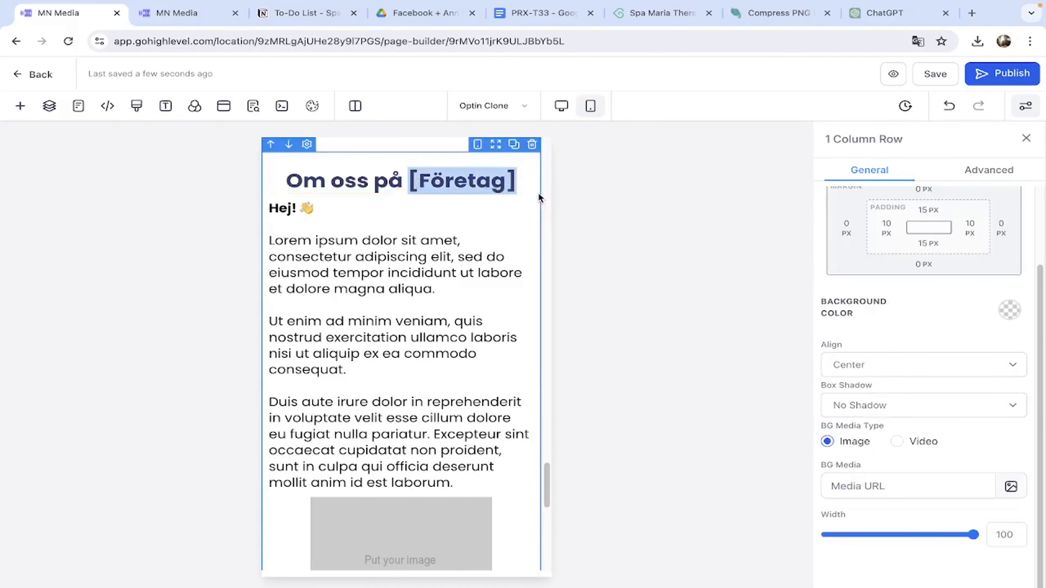
pyautogui.write('Spa N')
pyautogui.press('BackSpace')
pyautogui.write('Maria The')
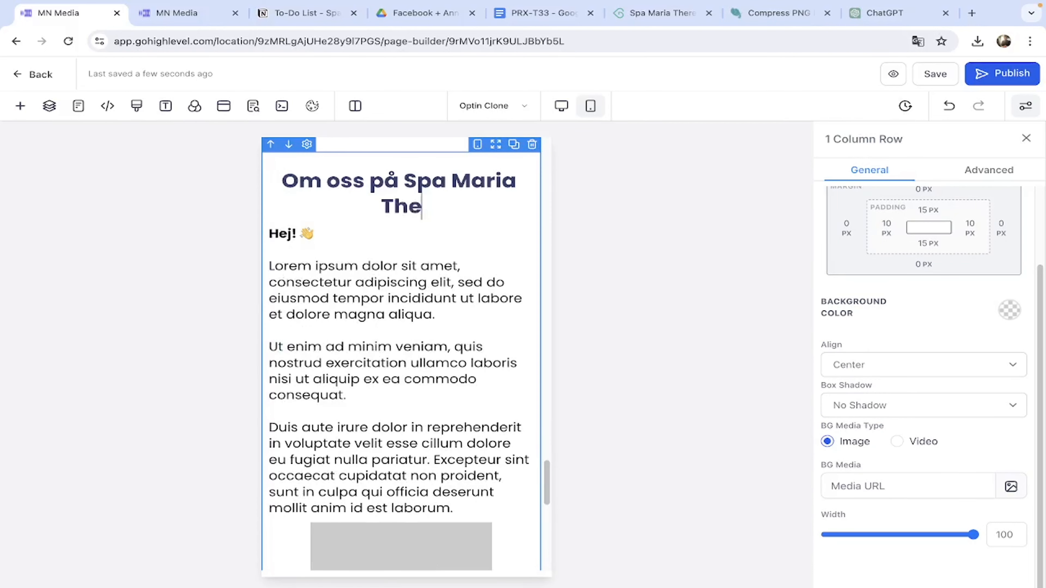
pyautogui.write('rese')
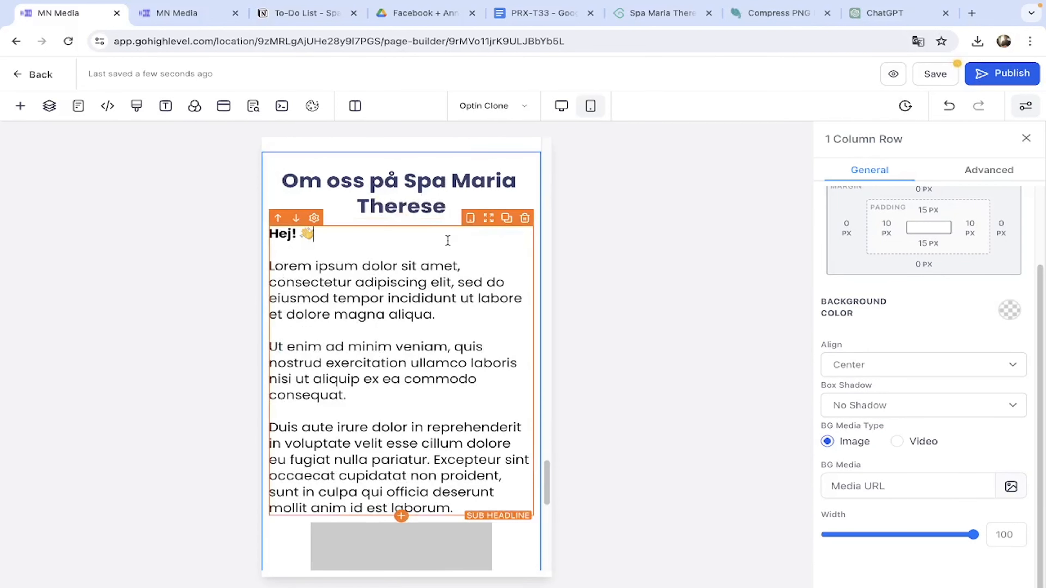
# Go to the spa's Bokadirekt page and close its reviews popup.
pyautogui.click(447, 241)
pyautogui.click(645, 17)
pyautogui.click(124, 283)
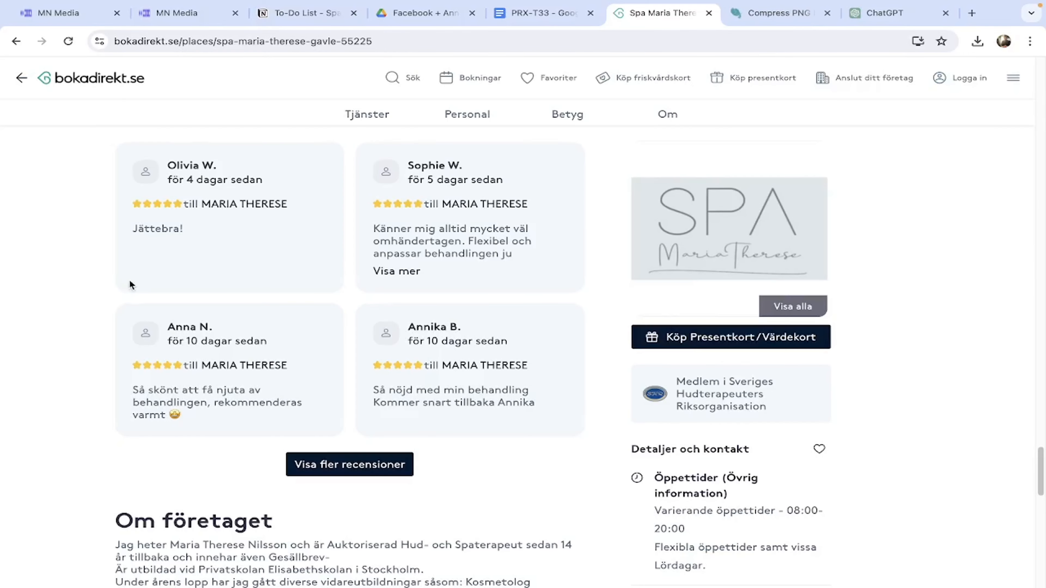
# Copy the spa's Bokadirekt description, then select the lorem ipsum body text in the builder.
pyautogui.scroll(5, 131, 284)
pyautogui.scroll(10, 131, 285)
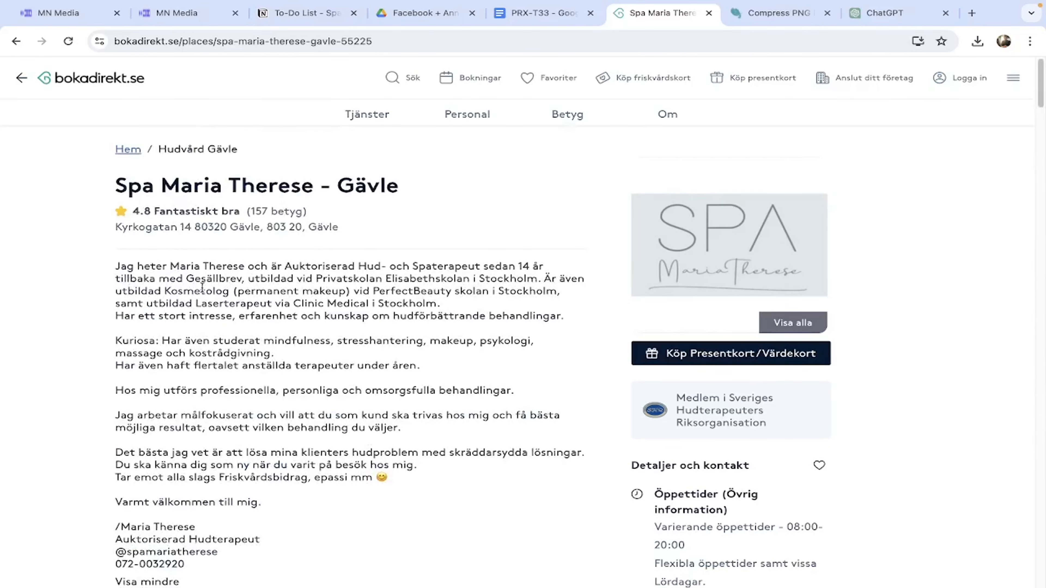
pyautogui.moveTo(115, 270); pyautogui.dragTo(427, 500)
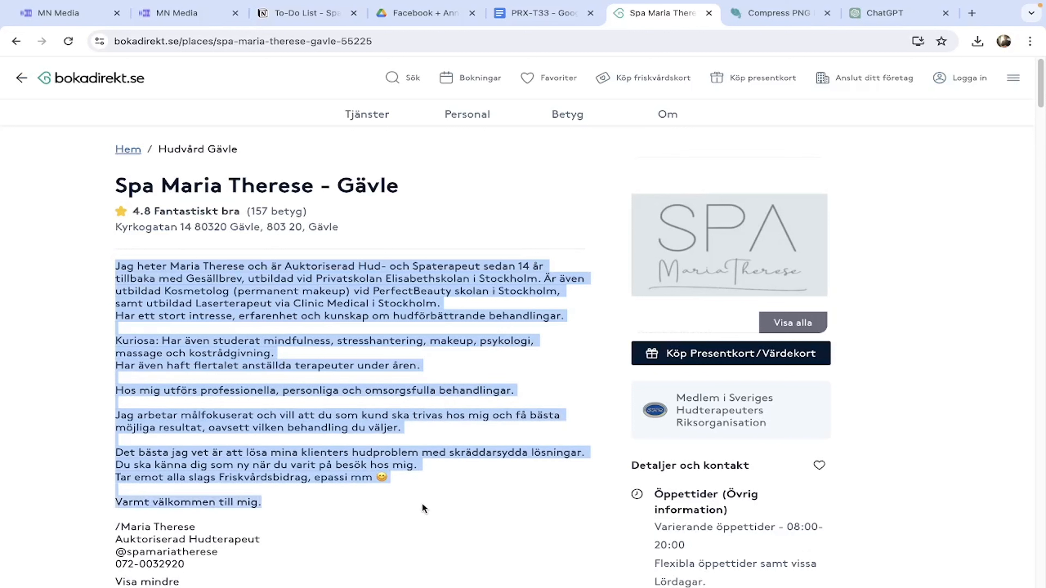
pyautogui.click(62, 13)
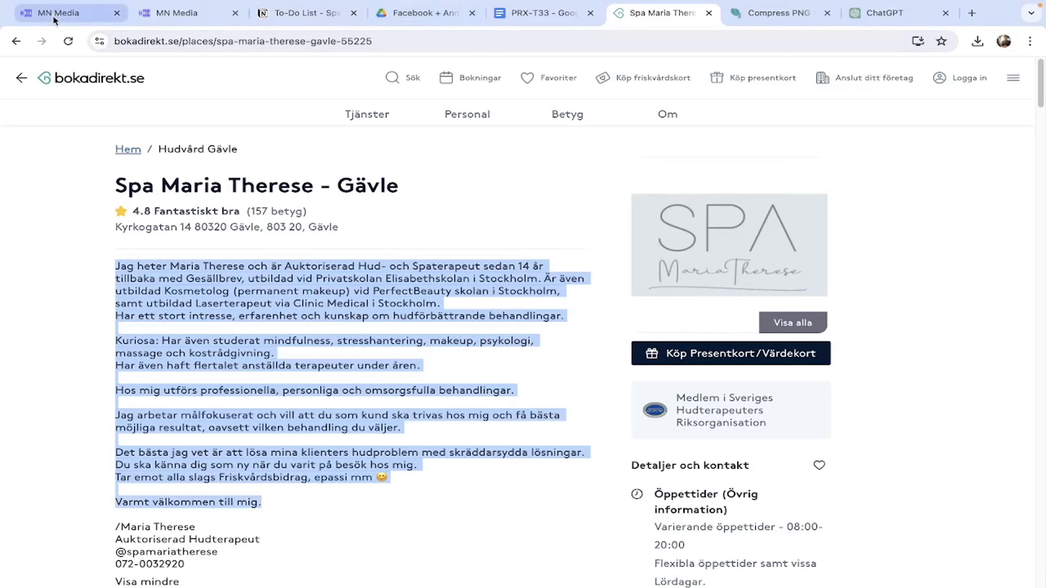
pyautogui.moveTo(464, 503); pyautogui.dragTo(260, 270)
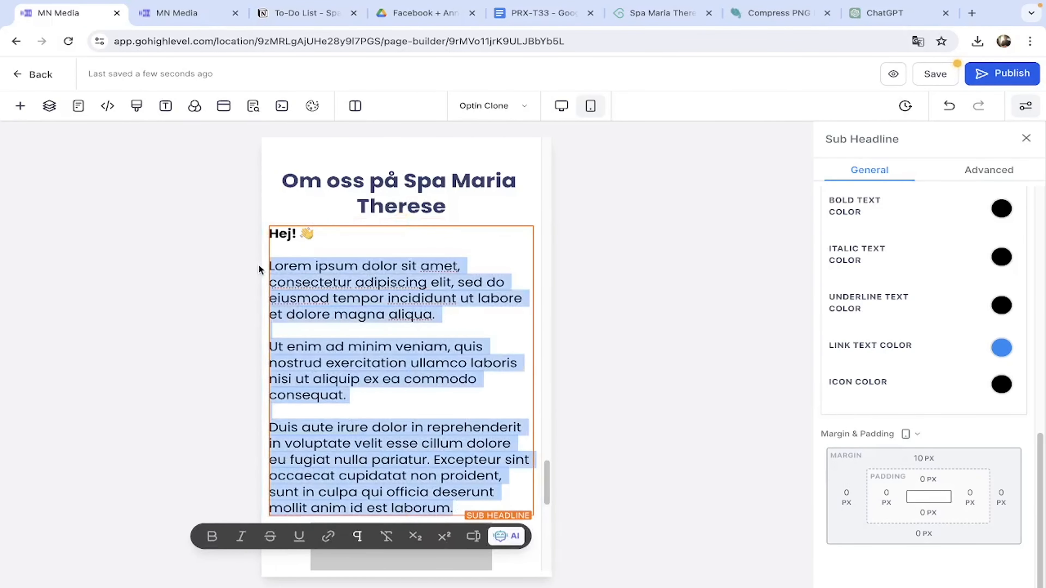
# Paste the spa's bio over the lorem ipsum text and compare it with the Bokadirekt original.
pyautogui.hotkey('ctrl', 'v')
pyautogui.scroll(10, 346, 276)
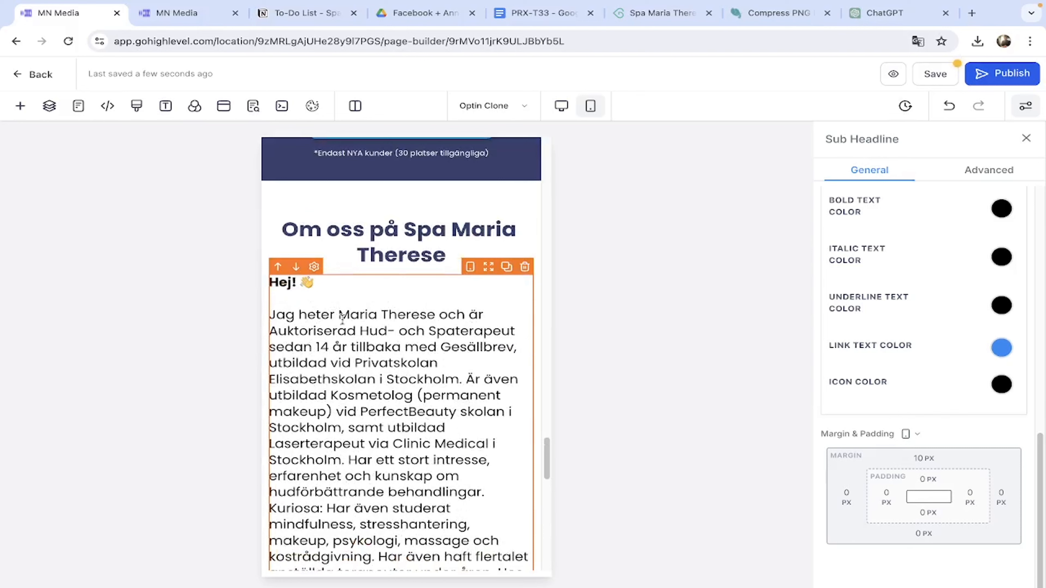
pyautogui.scroll(-1, 342, 317)
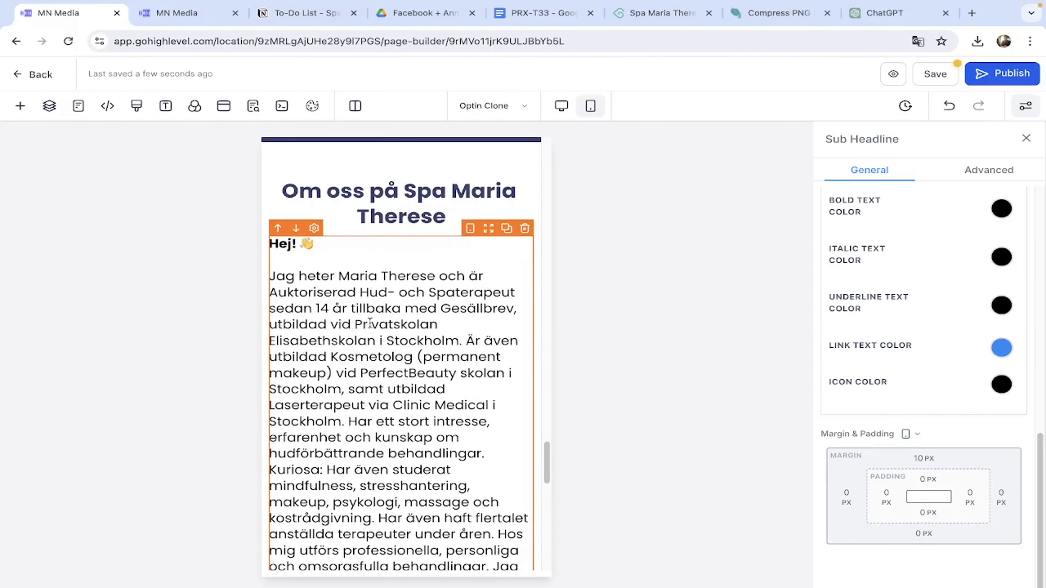
pyautogui.click(648, 19)
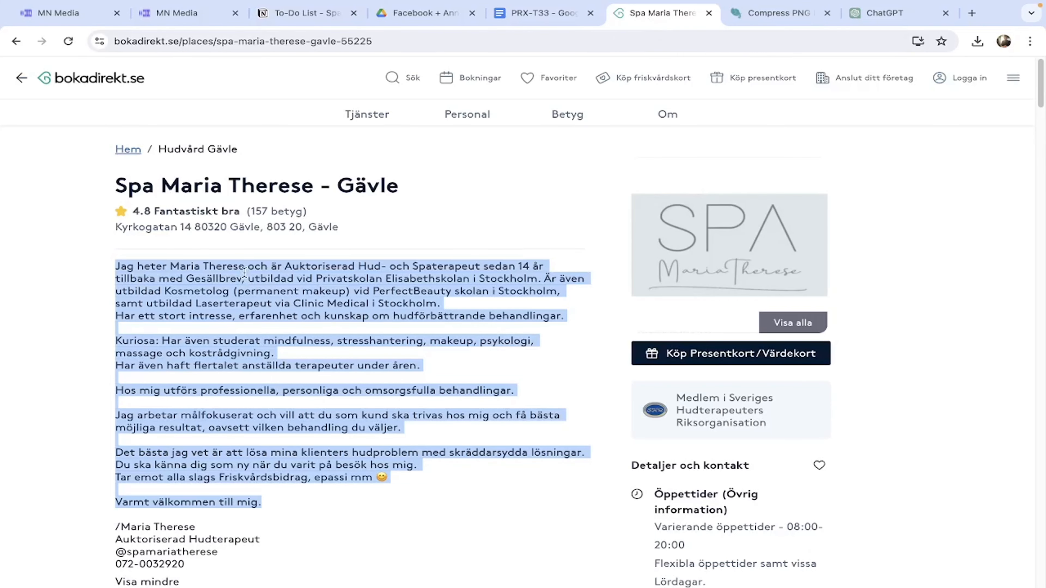
pyautogui.click(68, 16)
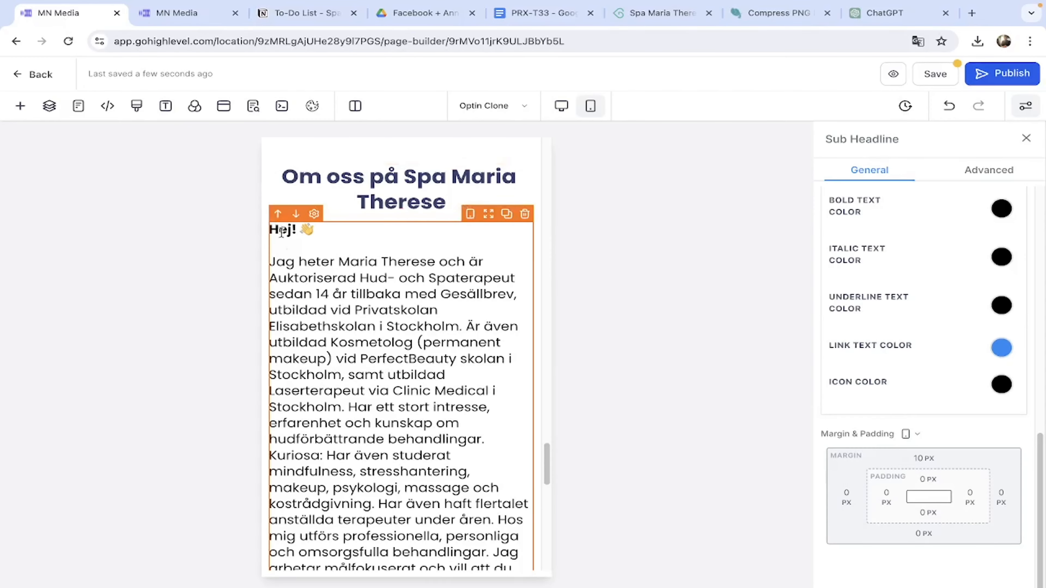
pyautogui.scroll(-2, 420, 378)
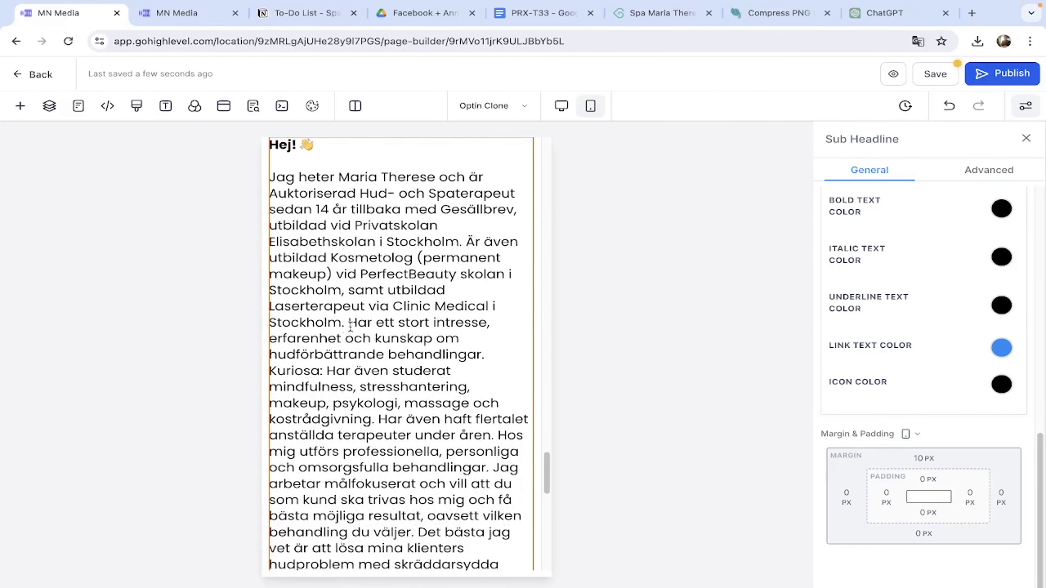
# Start new paragraphs at 'Kuriosa' and 'Hos mig utförs' in the about text.
pyautogui.click(493, 355)
pyautogui.press('BackSpace')
pyautogui.press('Return')
pyautogui.press('Return')
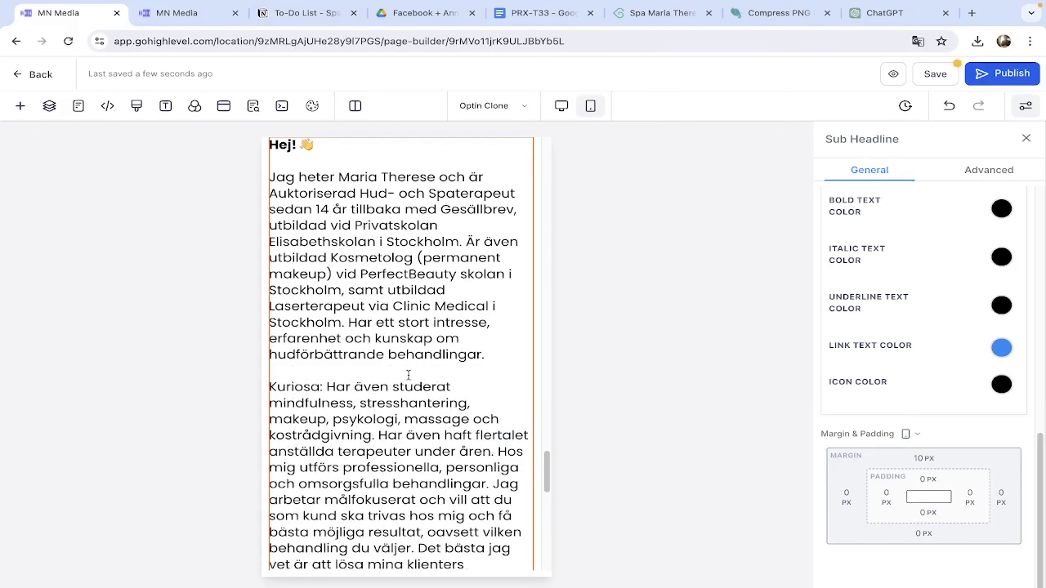
pyautogui.scroll(-2, 462, 383)
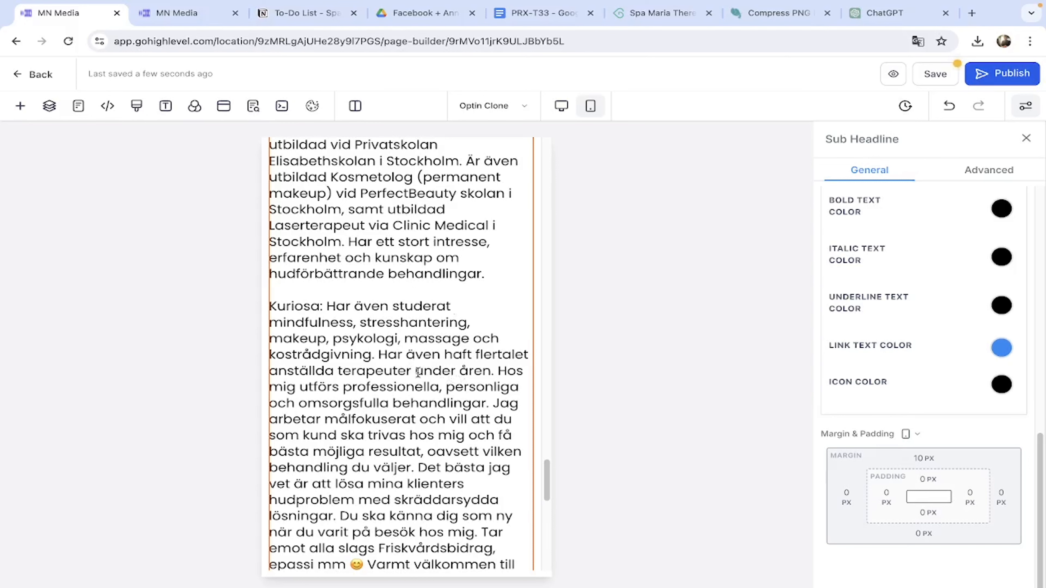
pyautogui.click(501, 371)
pyautogui.press('Return')
pyautogui.press('Return')
pyautogui.scroll(-1, 490, 373)
pyautogui.scroll(-2, 480, 376)
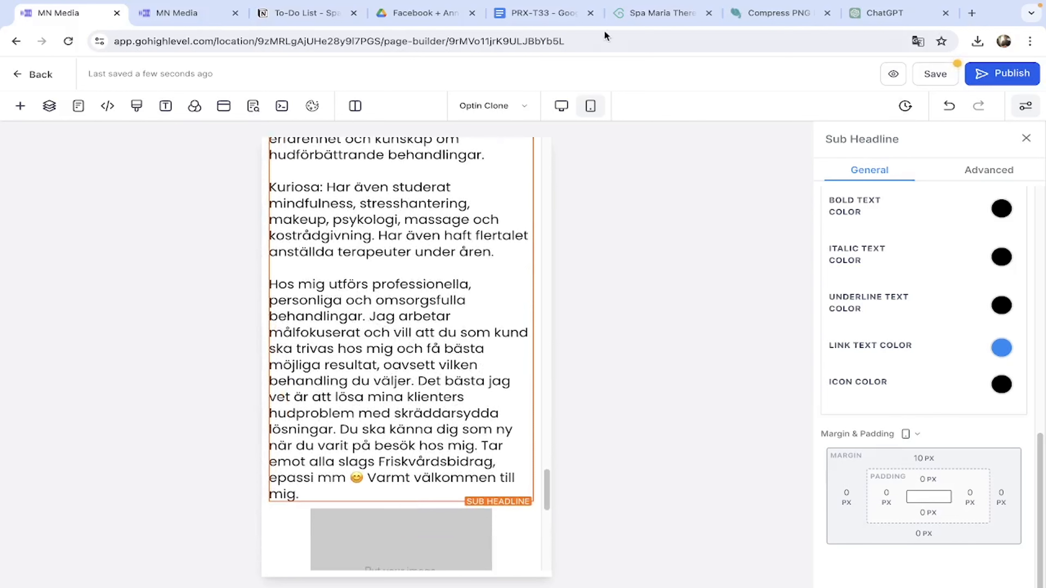
# Put 'Varmt välkommen till mig.' in its own paragraph and check it on mobile.
pyautogui.click(651, 13)
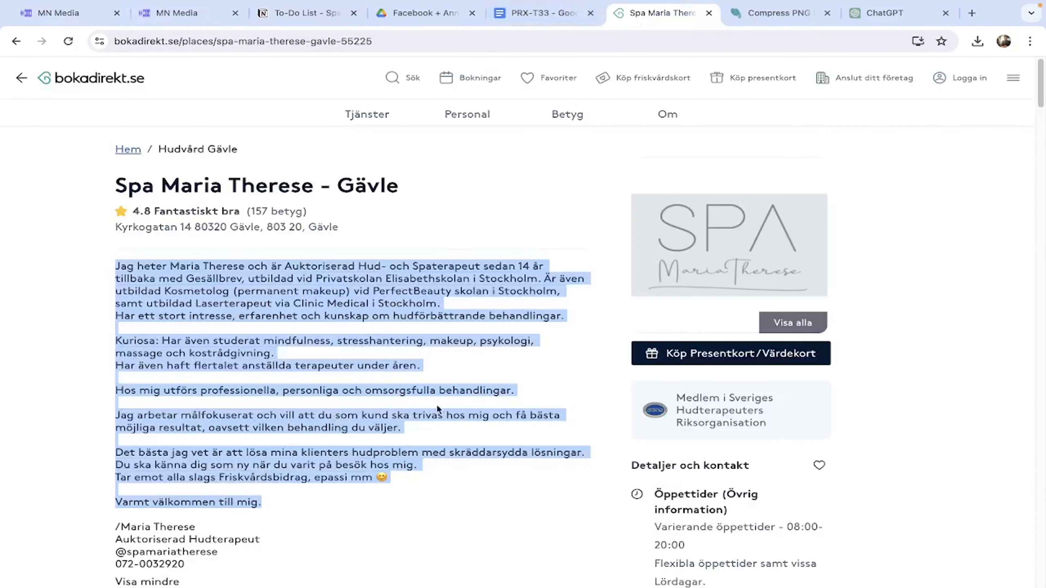
pyautogui.click(62, 12)
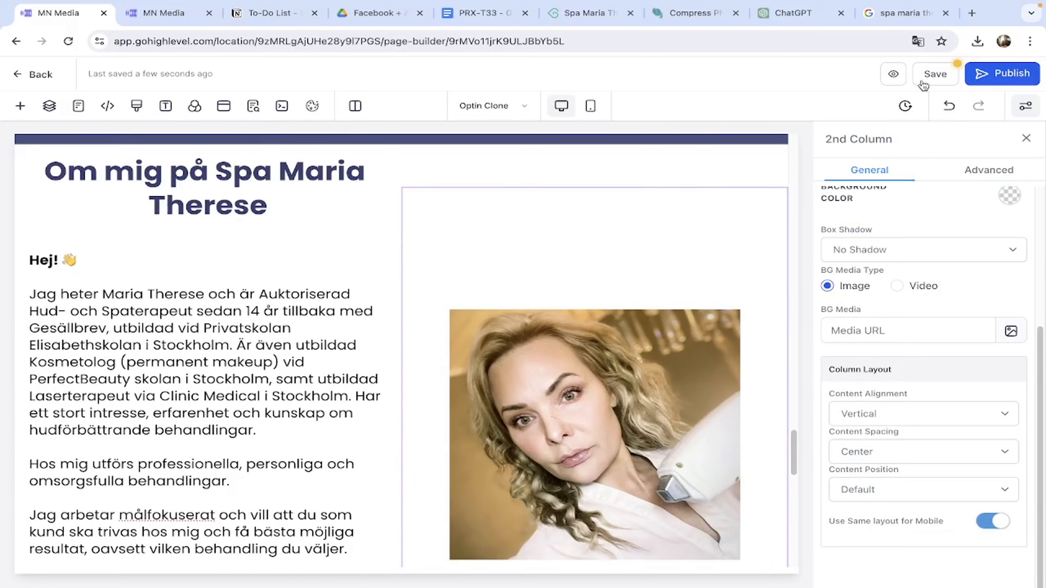
pyautogui.scroll(-3, 282, 347)
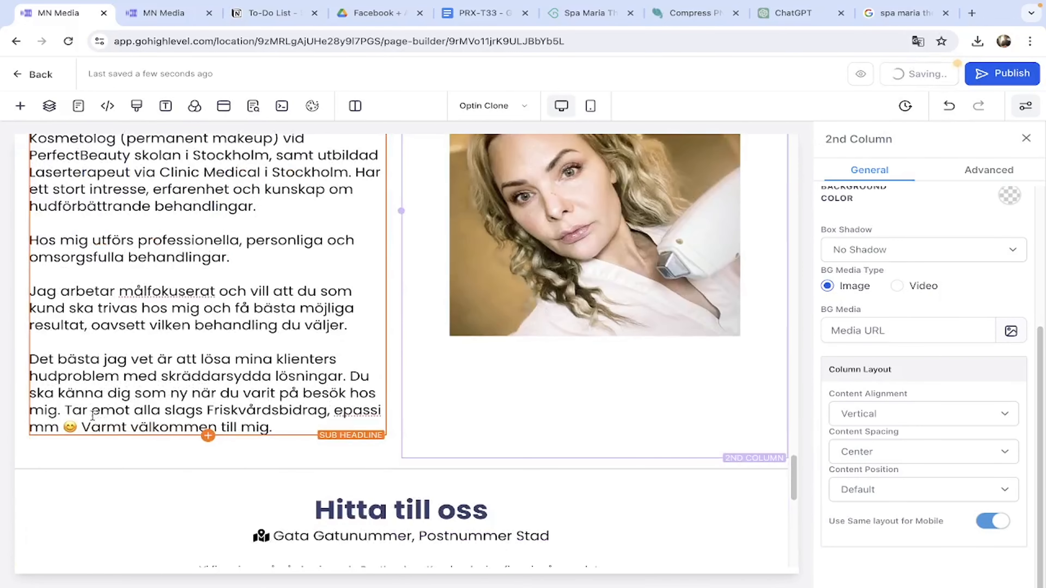
pyautogui.click(86, 428)
pyautogui.press('Return')
pyautogui.press('Return')
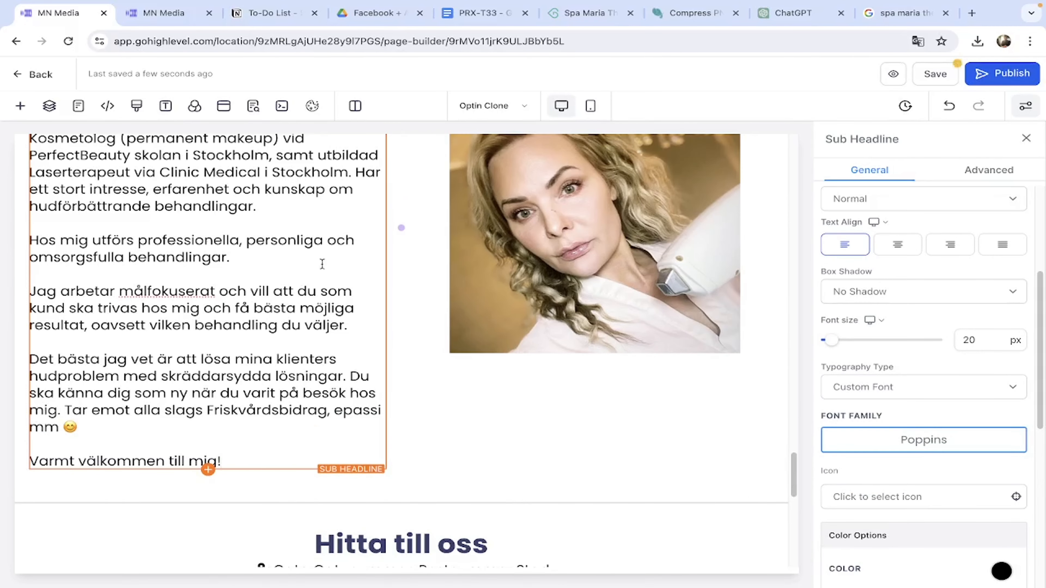
pyautogui.click(591, 106)
pyautogui.scroll(-5, 316, 399)
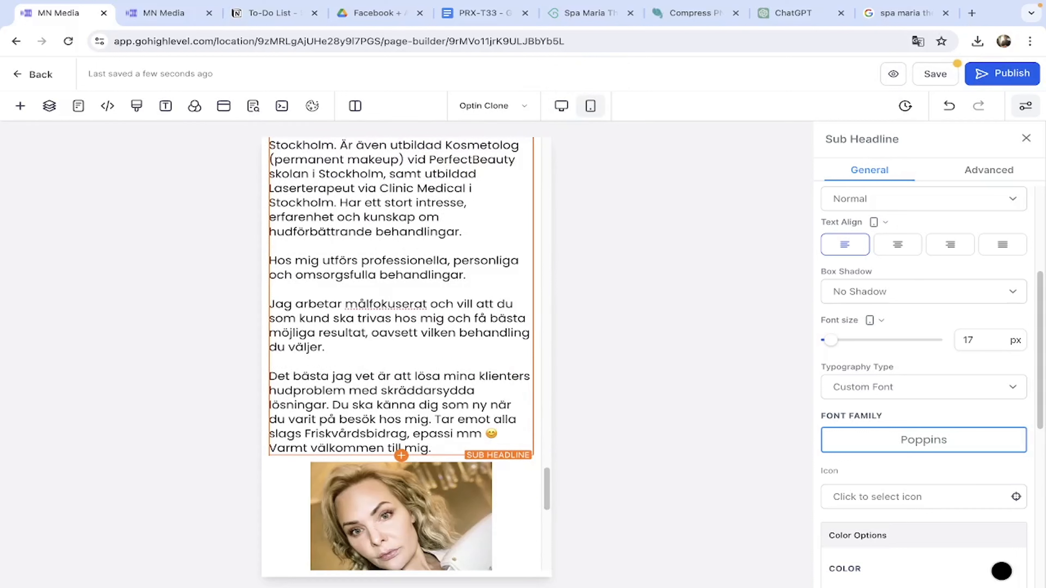
pyautogui.press('Return')
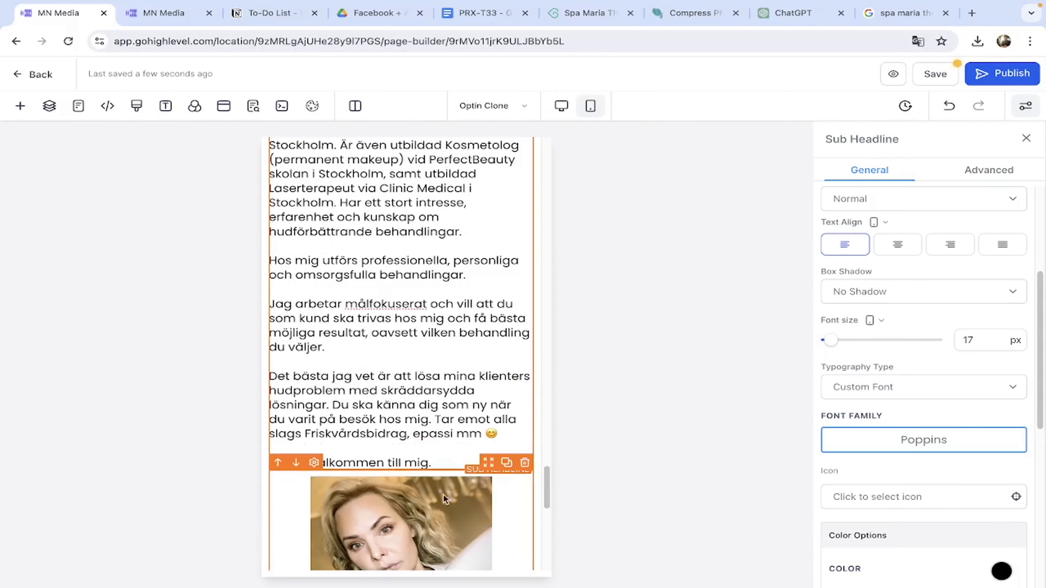
pyautogui.click(448, 463)
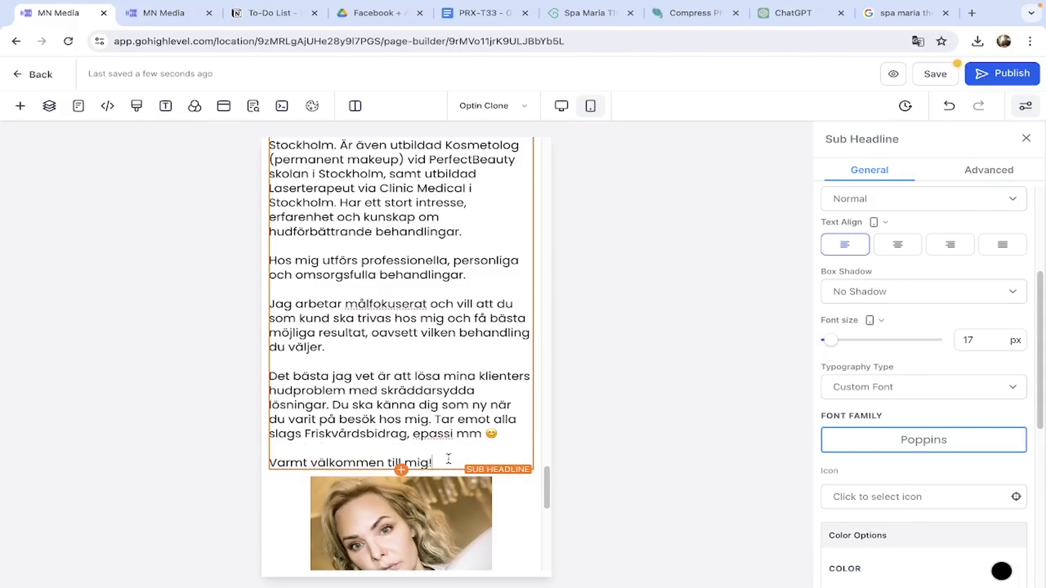
pyautogui.scroll(-10, 530, 337)
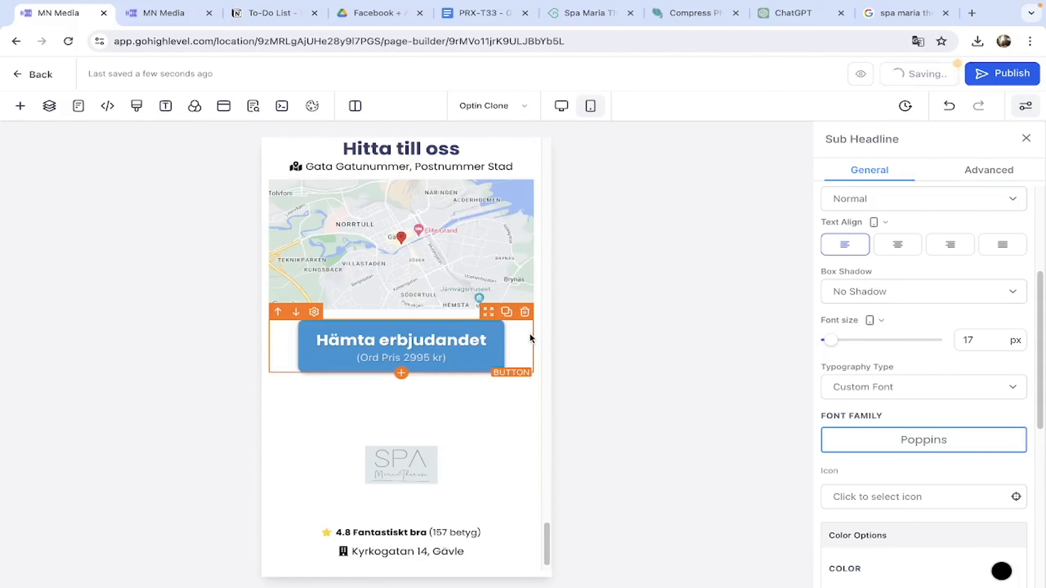
# Change the offer button's original-price subtext from 2995 to 1995.
pyautogui.scroll(1, 497, 269)
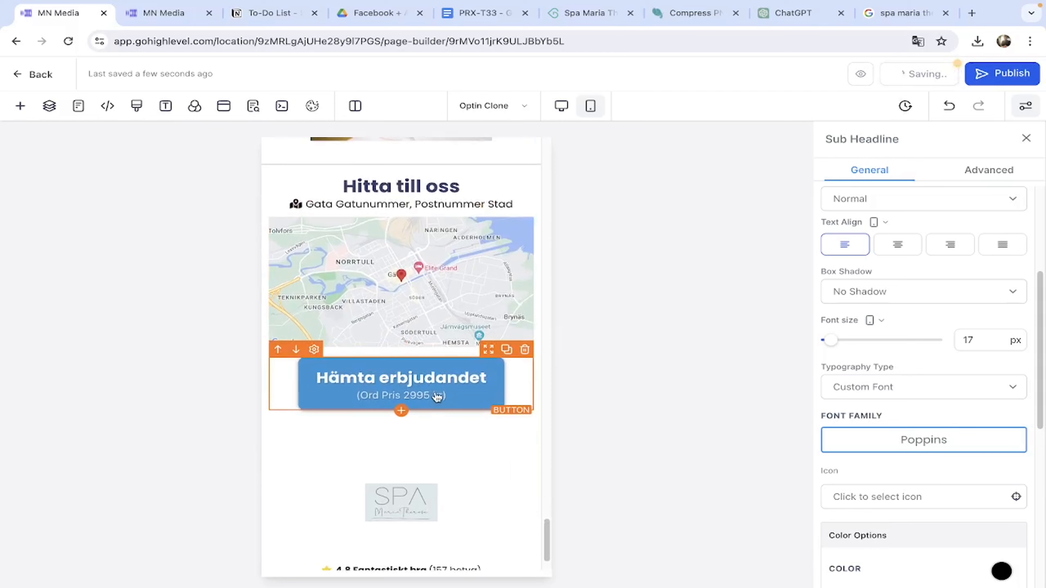
pyautogui.click(438, 396)
pyautogui.scroll(-8, 901, 464)
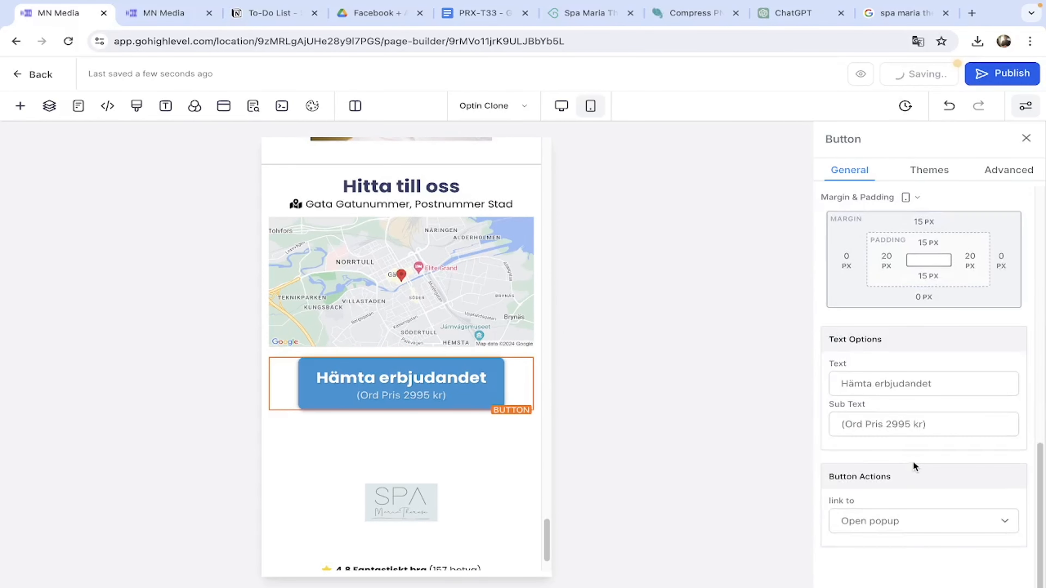
pyautogui.click(893, 425)
pyautogui.press('BackSpace')
pyautogui.write('1')
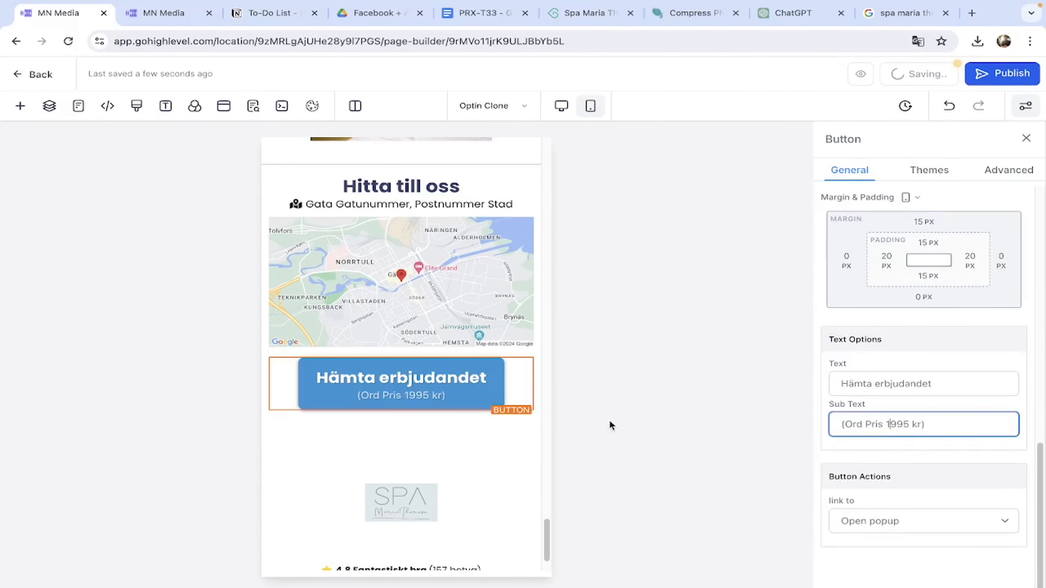
pyautogui.scroll(-10, 393, 435)
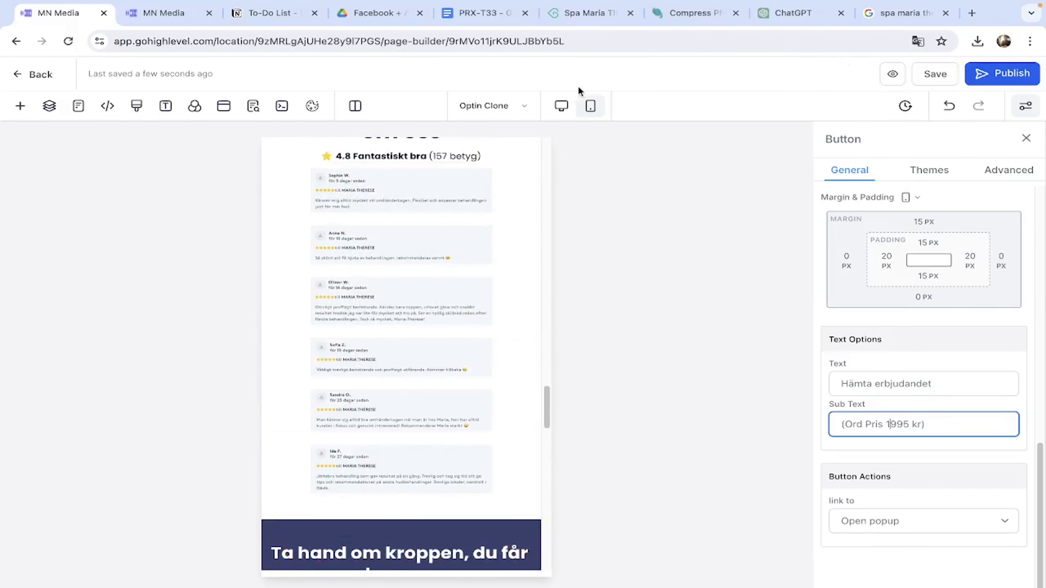
pyautogui.click(562, 106)
pyautogui.scroll(-15, 355, 415)
pyautogui.click(395, 313)
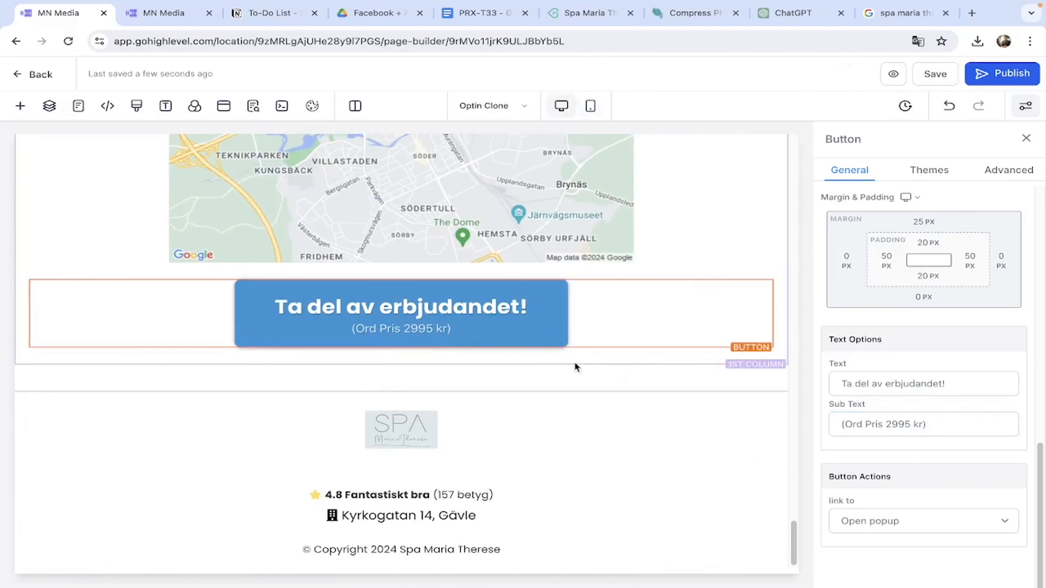
pyautogui.click(892, 424)
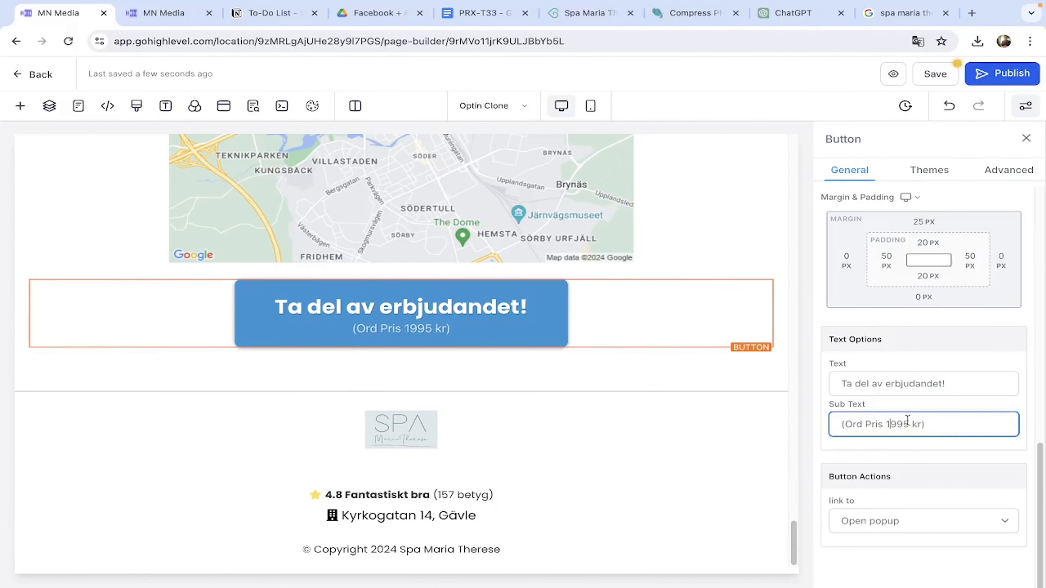
# Replace the Hitta till oss placeholder address with 'Kyrkogatan 14, Gävle'.
pyautogui.click(660, 409)
pyautogui.scroll(5, 624, 439)
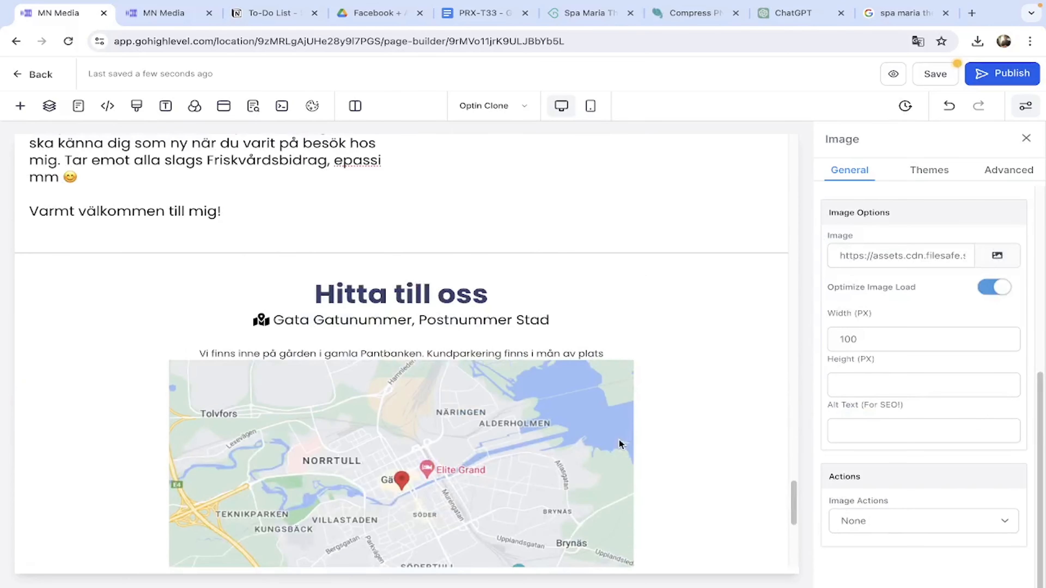
pyautogui.scroll(-8, 602, 368)
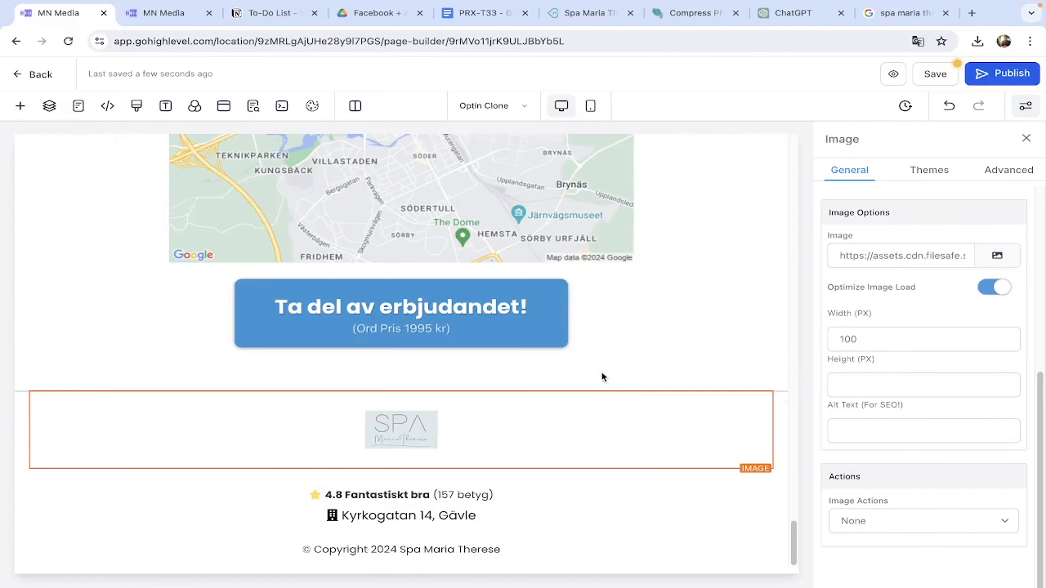
pyautogui.click(486, 518)
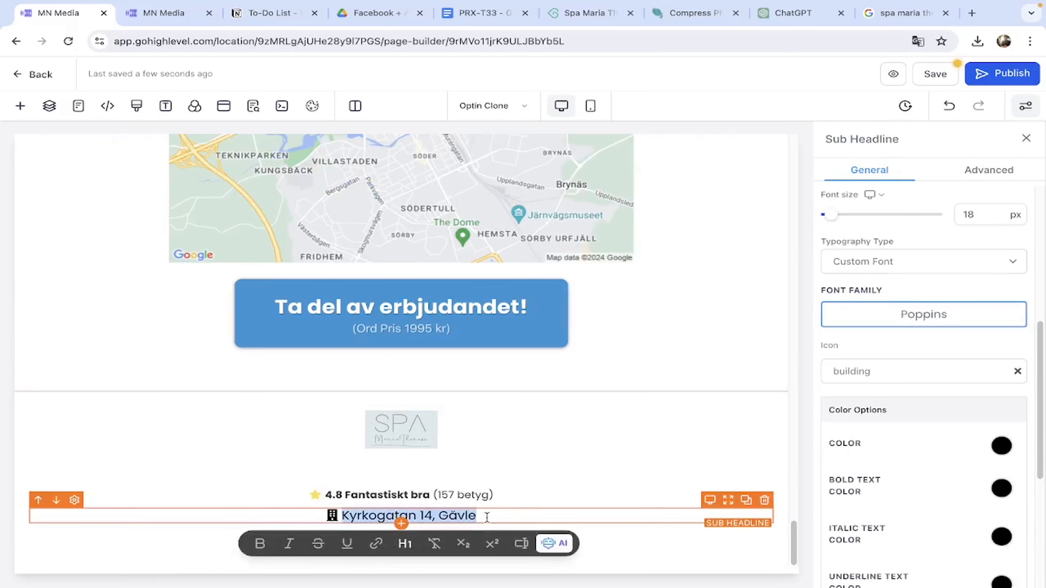
pyautogui.scroll(8, 419, 472)
pyautogui.tripleClick(500, 328)
pyautogui.write('Kyrkogatan 14, Gävle')
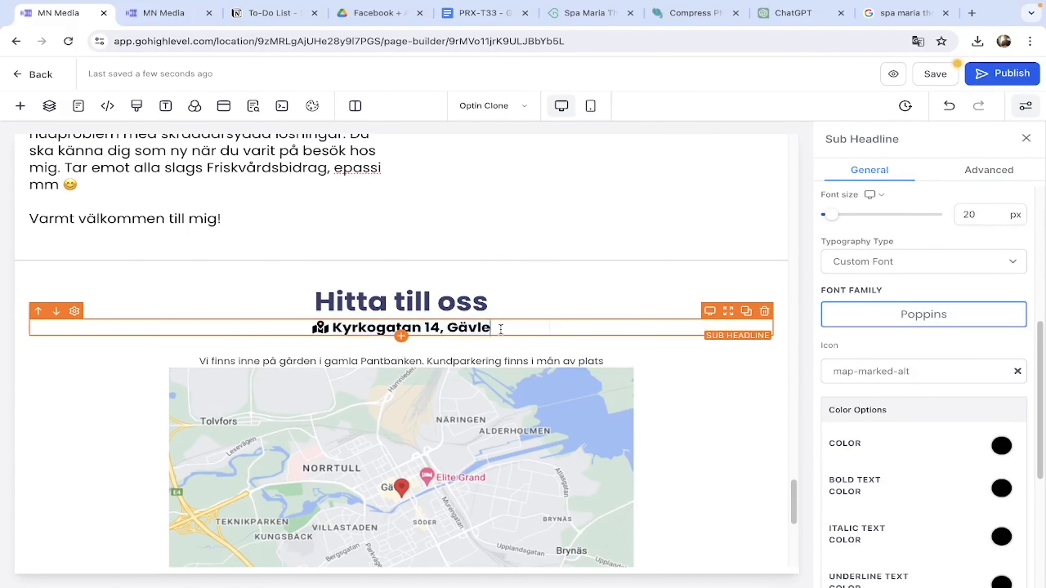
# On the mobile layout, remove bold from the Kyrkogatan 14, Gävle address line.
pyautogui.scroll(10, 258, 354)
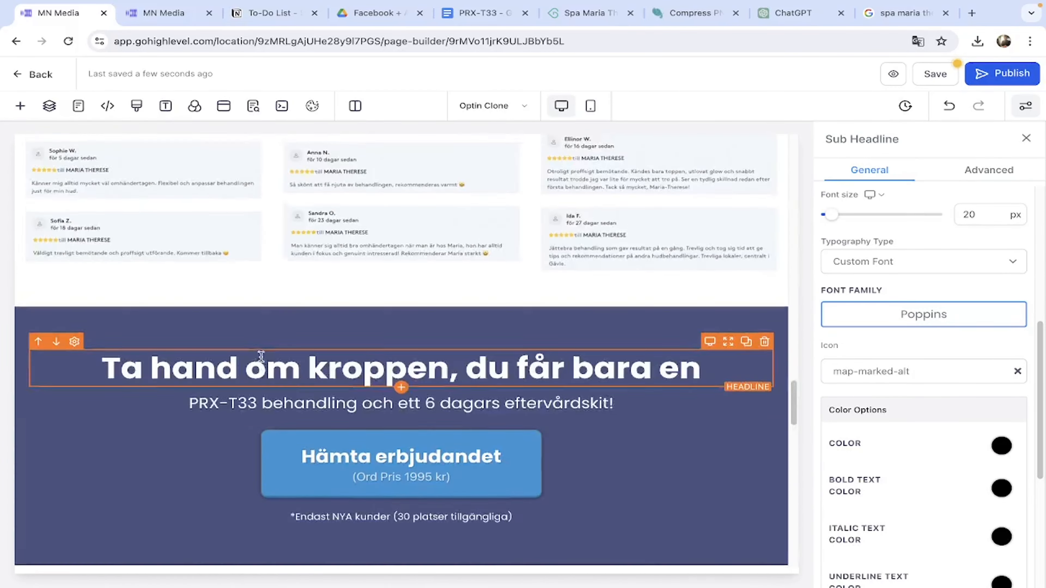
pyautogui.scroll(5, 258, 354)
pyautogui.click(590, 106)
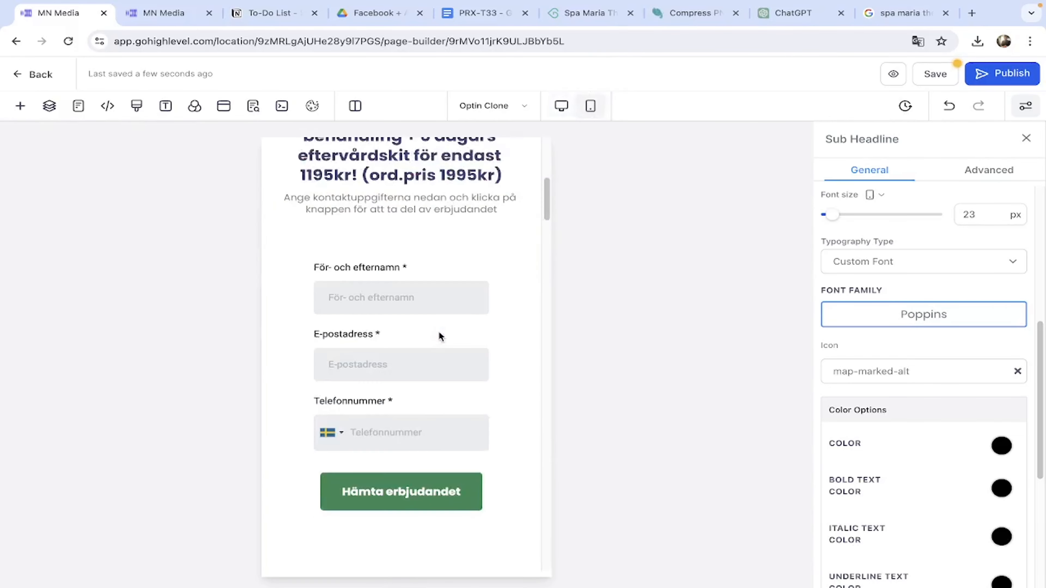
pyautogui.scroll(-20, 440, 333)
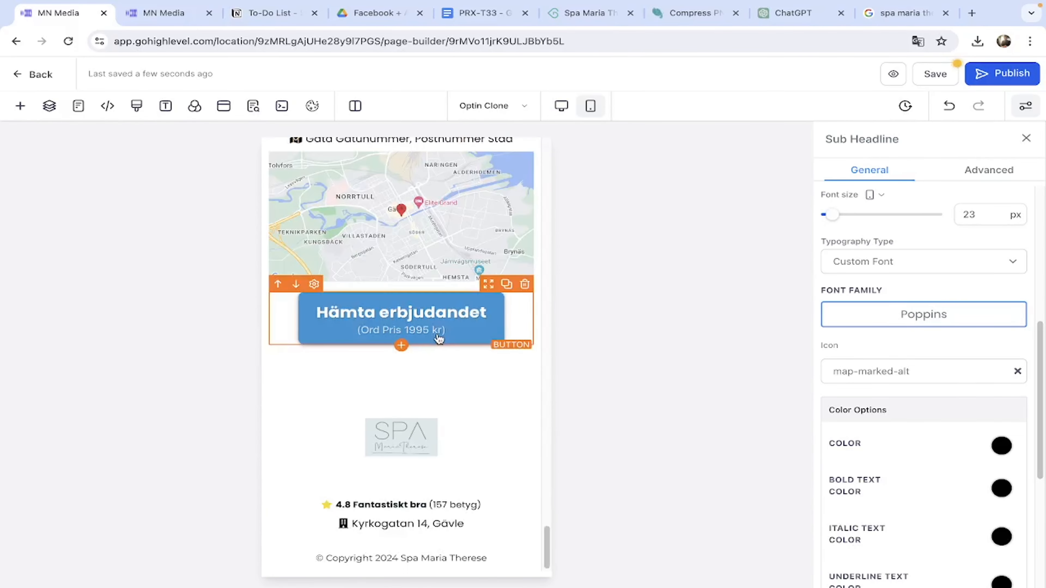
pyautogui.scroll(5, 441, 399)
pyautogui.click(446, 364)
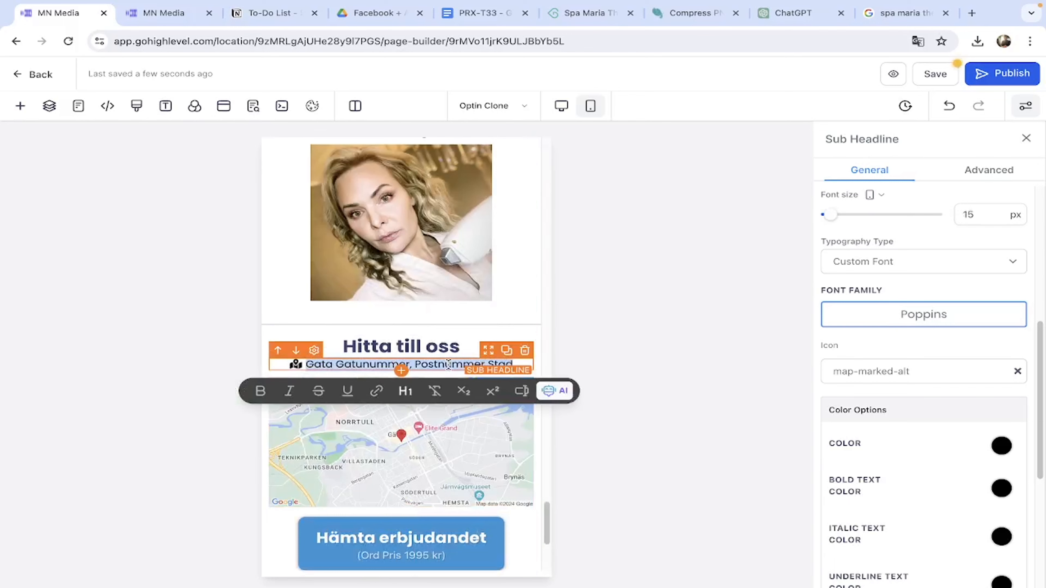
pyautogui.tripleClick(449, 364)
pyautogui.click(258, 392)
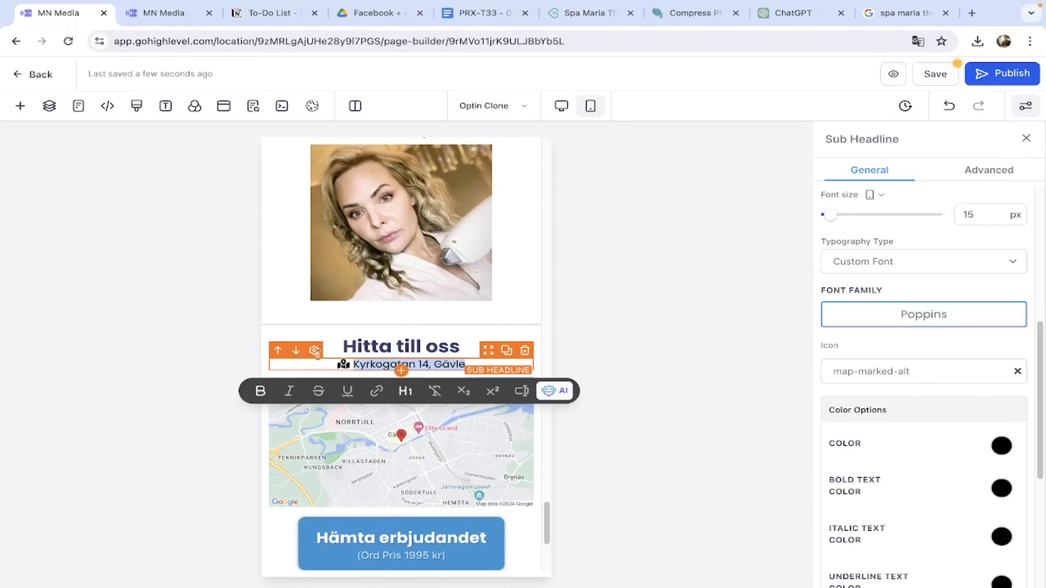
pyautogui.click(370, 324)
pyautogui.scroll(-5, 371, 324)
pyautogui.scroll(15, 423, 441)
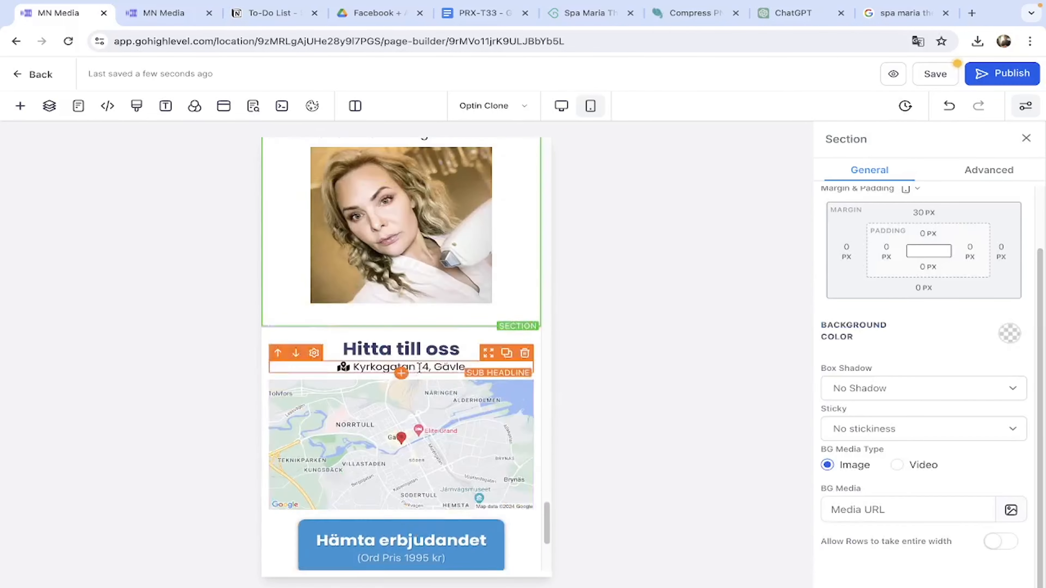
pyautogui.scroll(10, 422, 382)
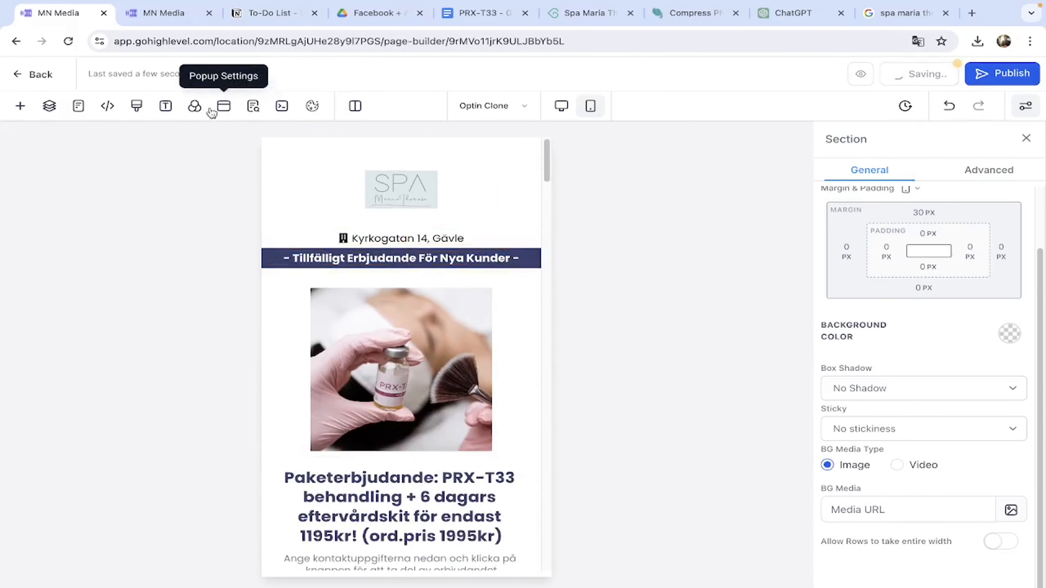
# Embed the 'Landningssida 1 Mobil POP UP' form in the mobile popup.
pyautogui.click(224, 107)
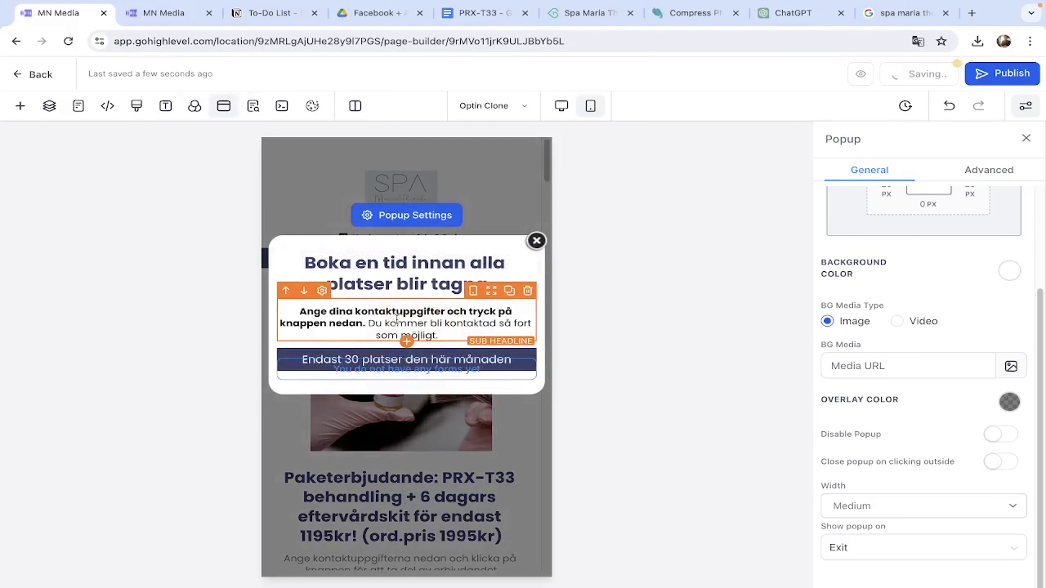
pyautogui.click(430, 368)
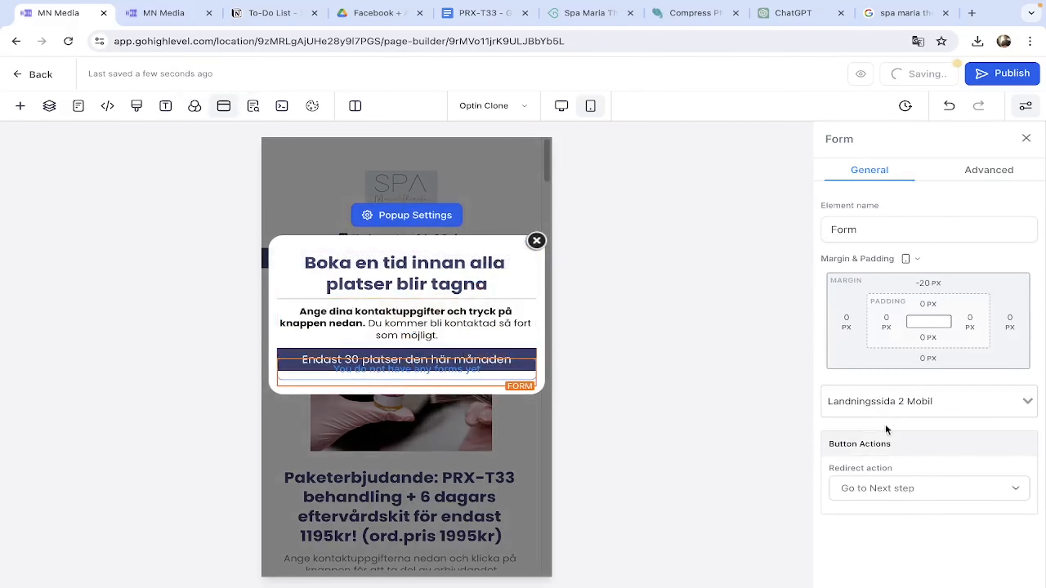
pyautogui.click(906, 406)
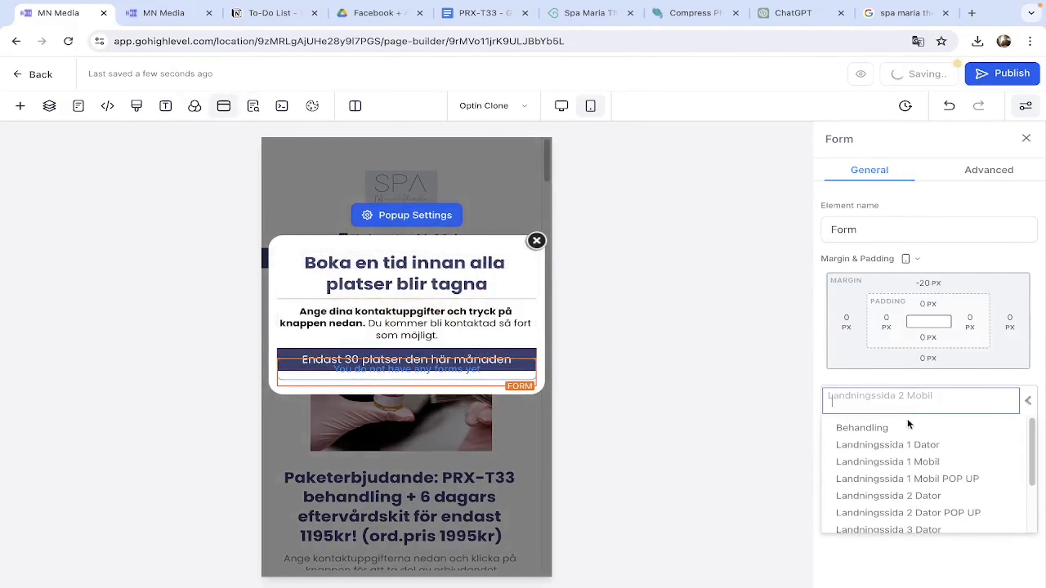
pyautogui.click(940, 479)
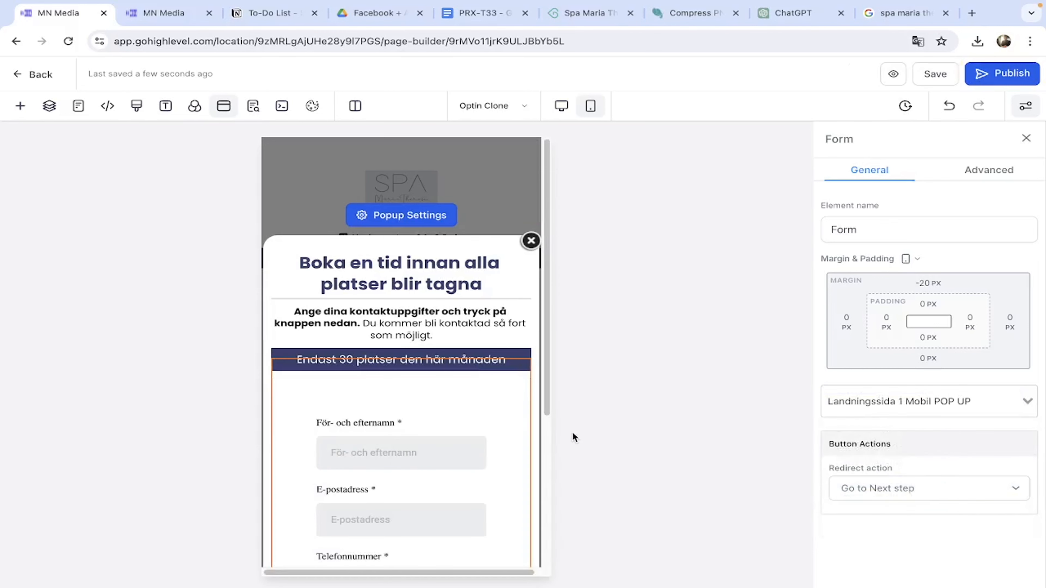
pyautogui.click(531, 242)
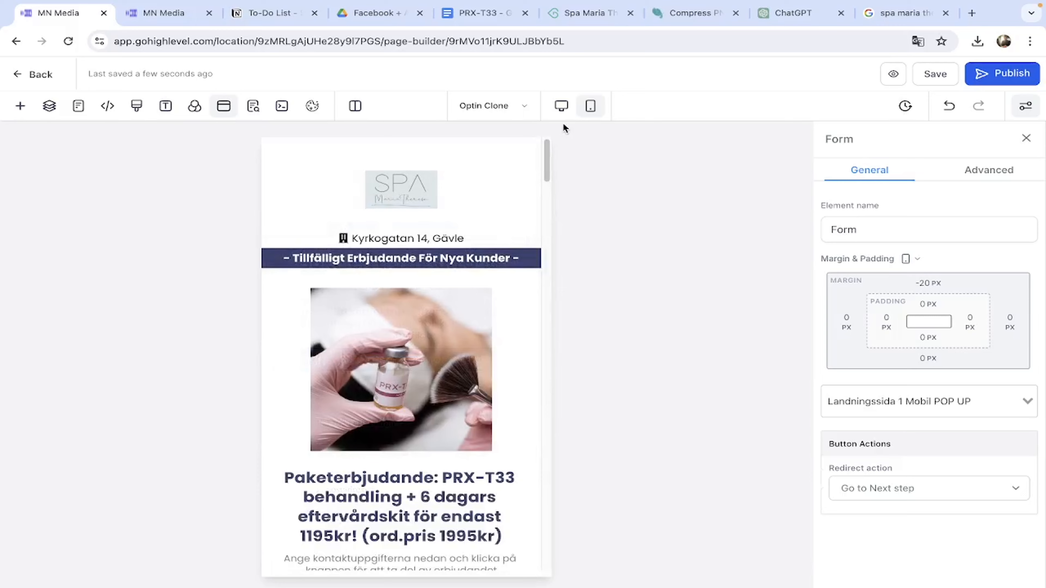
# Embed the 'Landningssida 1 Dator POP UP' form in the desktop popup.
pyautogui.click(562, 106)
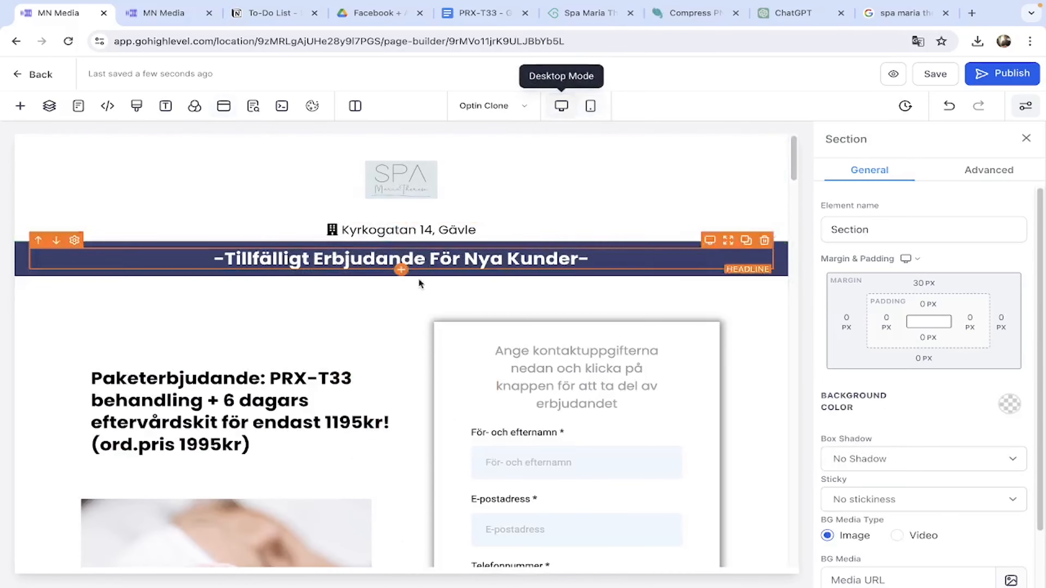
pyautogui.click(225, 107)
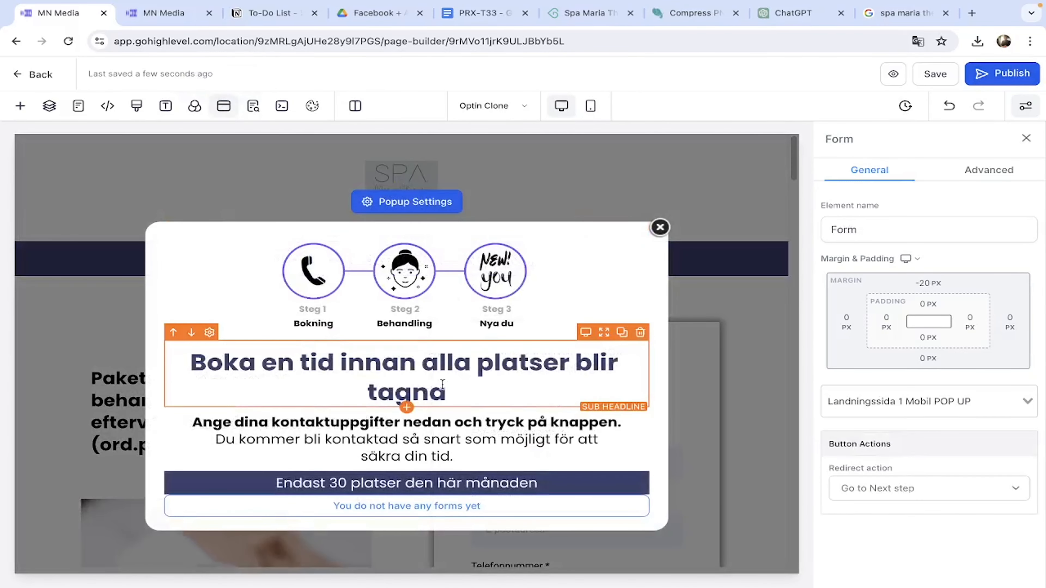
pyautogui.click(441, 384)
pyautogui.click(458, 505)
pyautogui.click(895, 415)
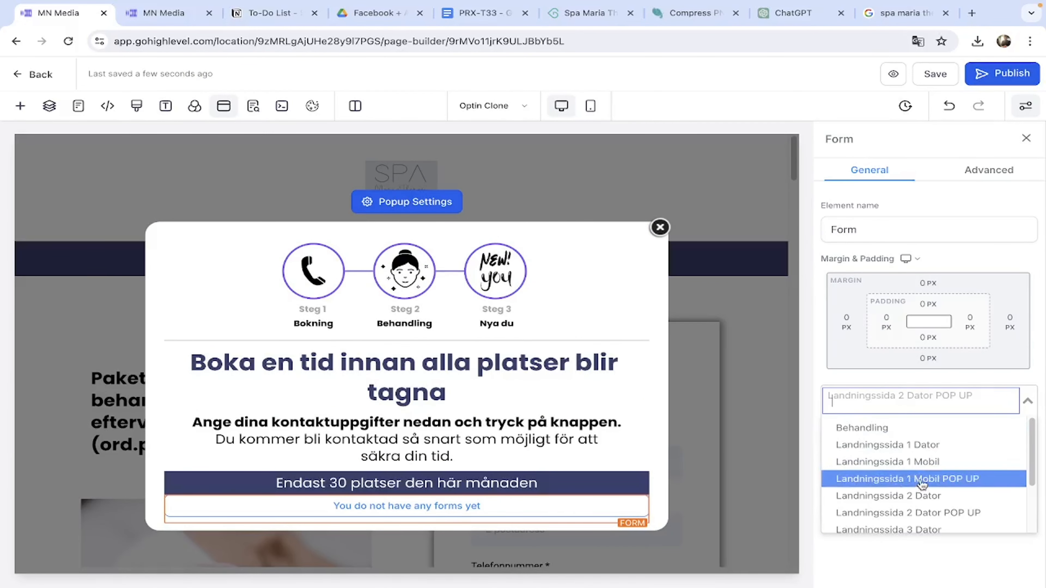
pyautogui.scroll(-3, 921, 485)
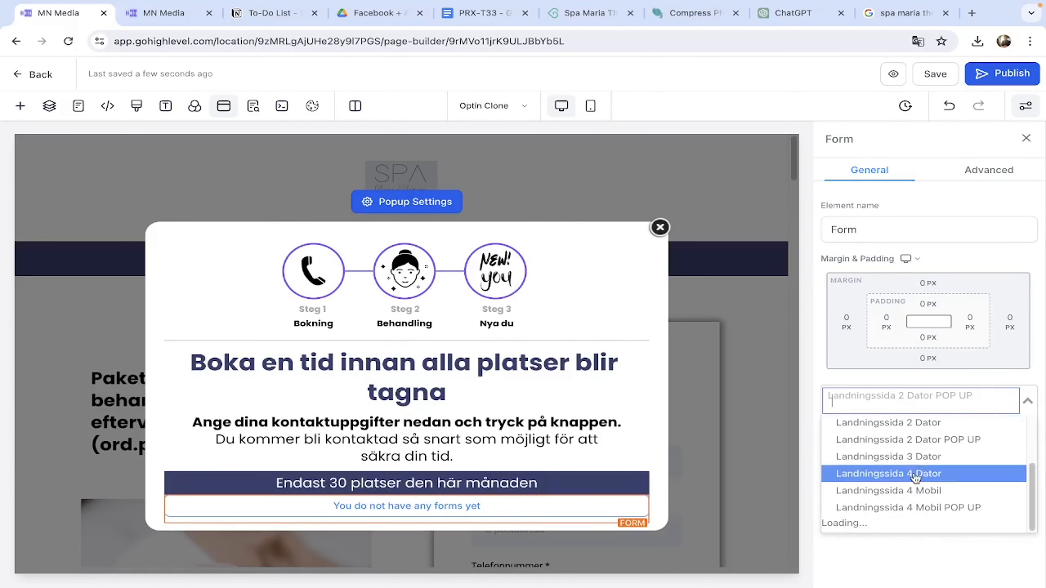
pyautogui.scroll(-2, 909, 485)
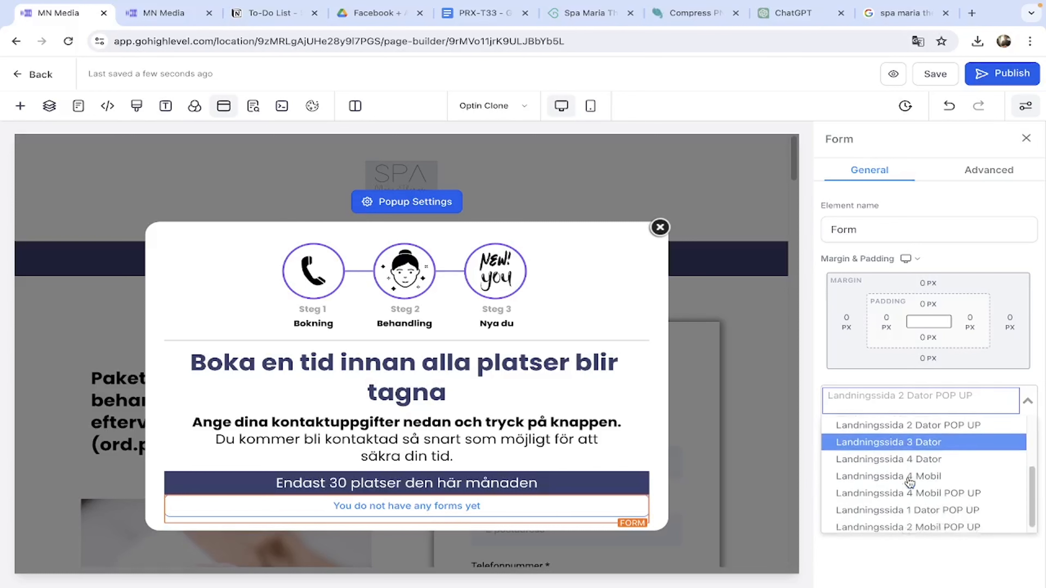
pyautogui.click(927, 505)
pyautogui.click(579, 411)
# Close the popup editor and scroll through the finished desktop landing page.
pyautogui.click(655, 227)
pyautogui.click(702, 205)
pyautogui.scroll(-10, 585, 273)
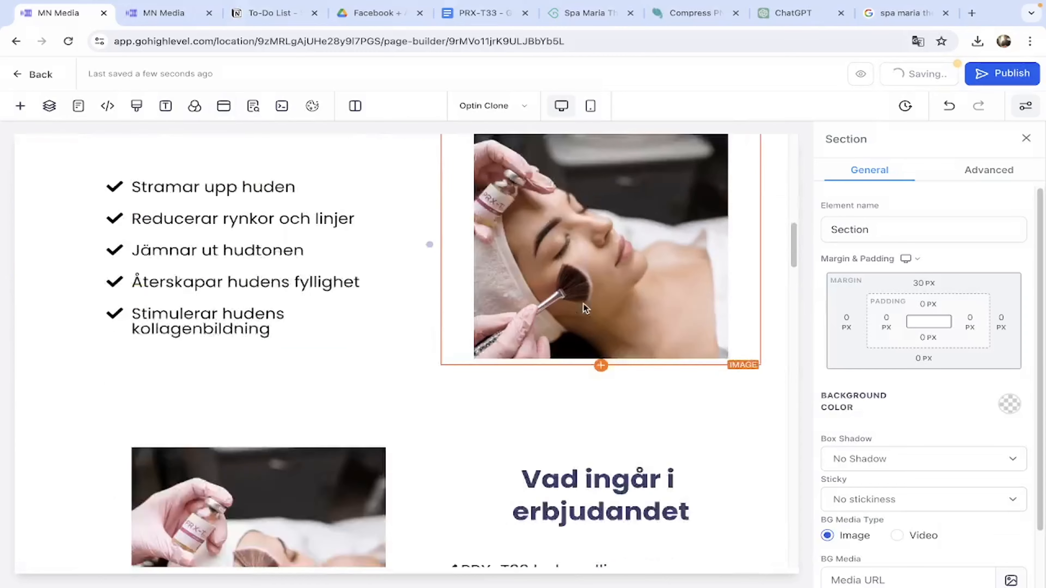
pyautogui.scroll(3, 585, 305)
pyautogui.scroll(-10, 583, 303)
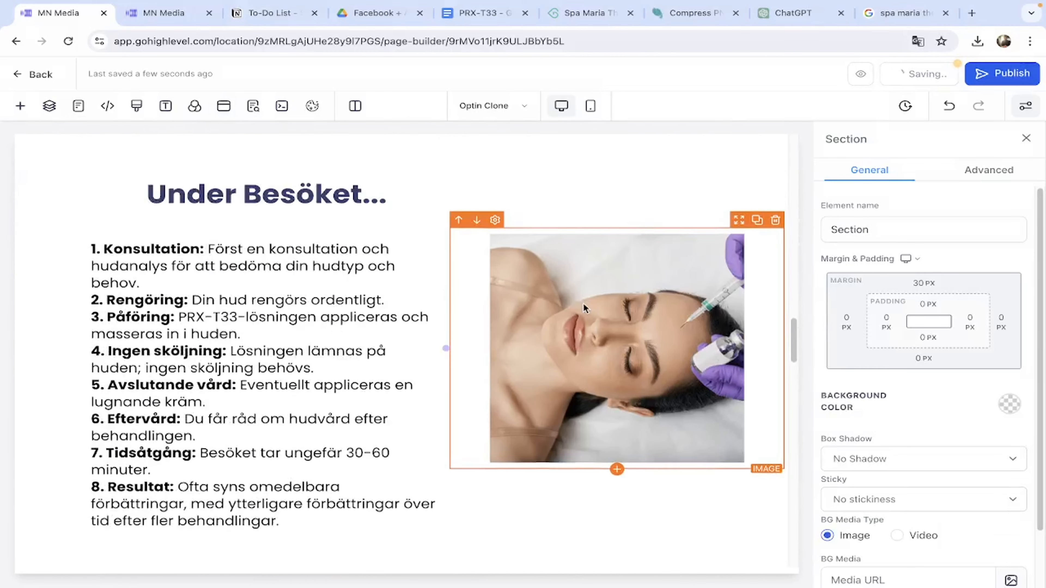
pyautogui.scroll(-10, 583, 305)
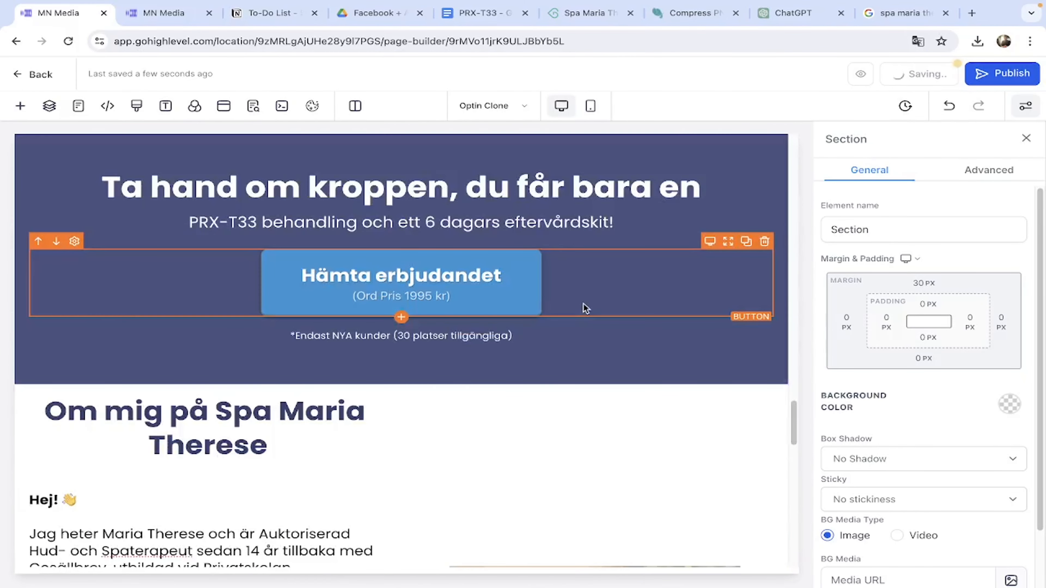
pyautogui.scroll(-5, 585, 308)
pyautogui.scroll(-7, 585, 309)
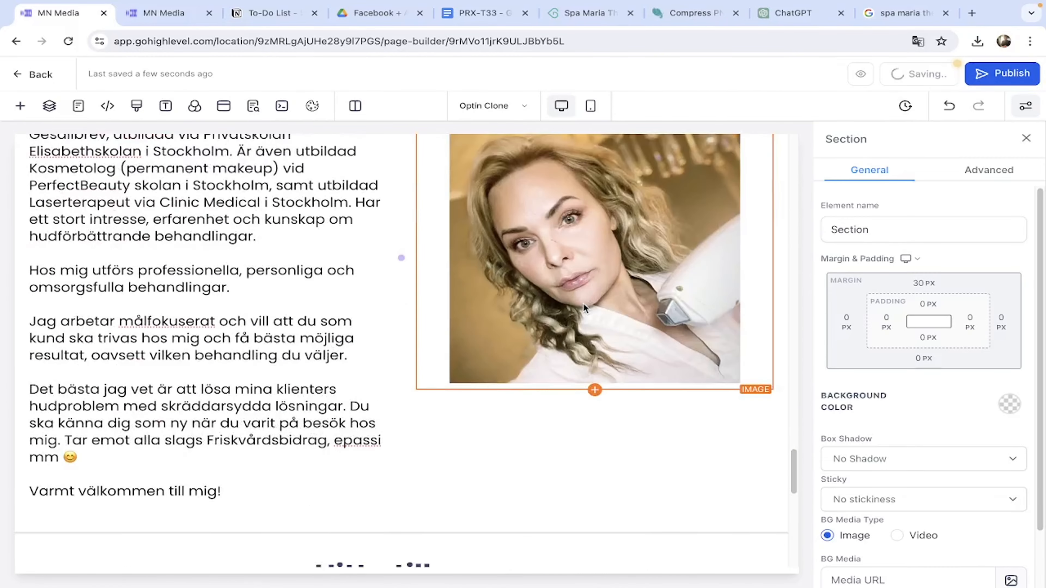
pyautogui.scroll(-5, 583, 308)
pyautogui.scroll(20, 583, 305)
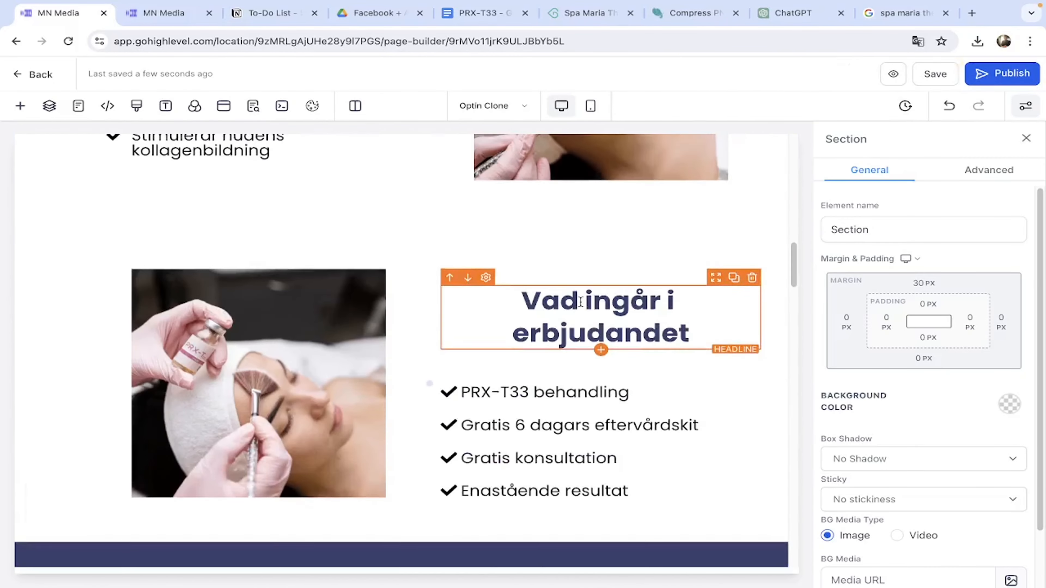
# Switch to Mobile Mode and scroll through the mobile layout of the landing page.
pyautogui.click(591, 106)
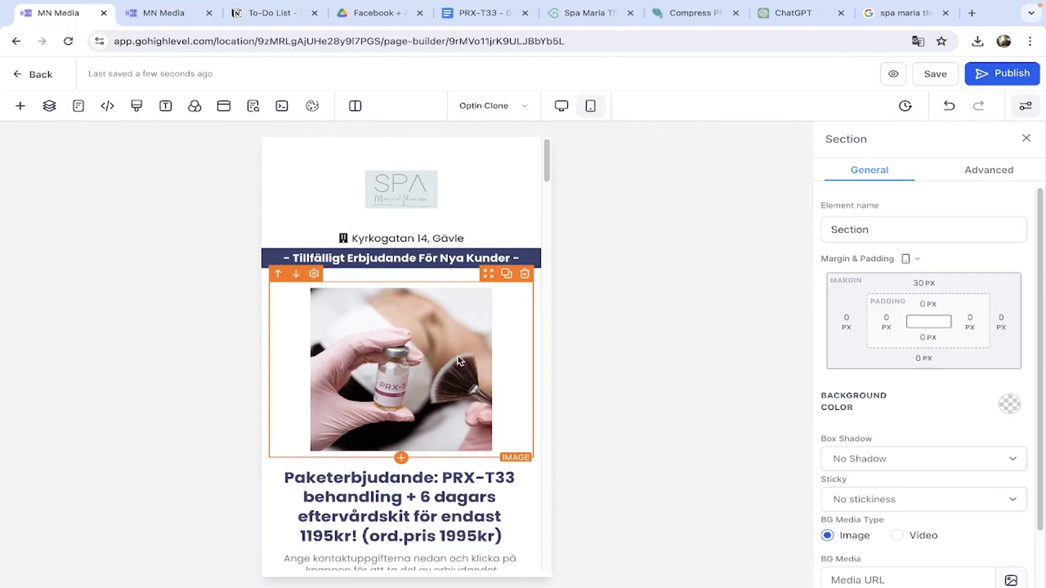
pyautogui.scroll(-5, 457, 359)
pyautogui.scroll(5, 457, 359)
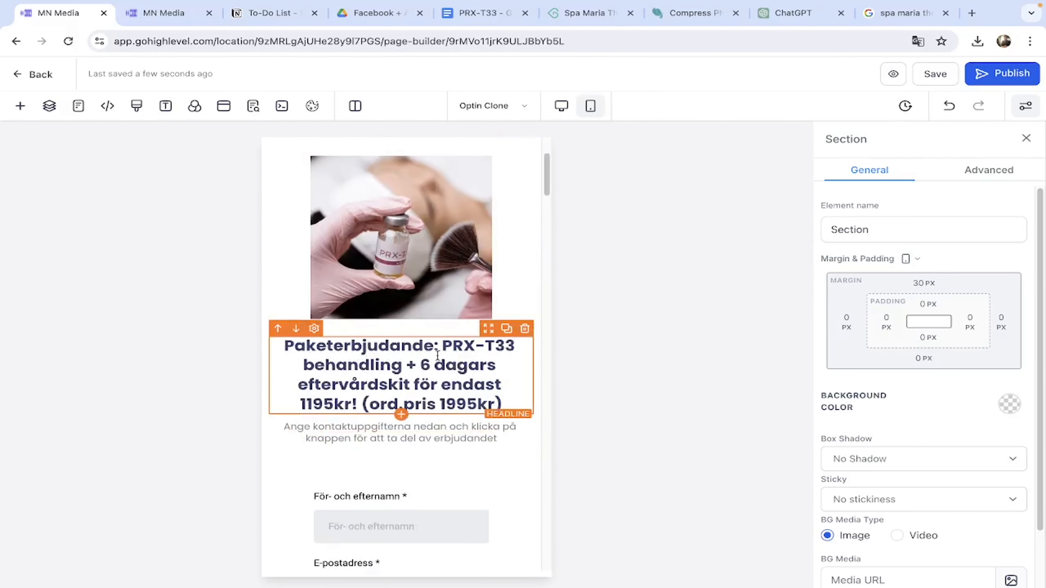
pyautogui.scroll(-10, 438, 355)
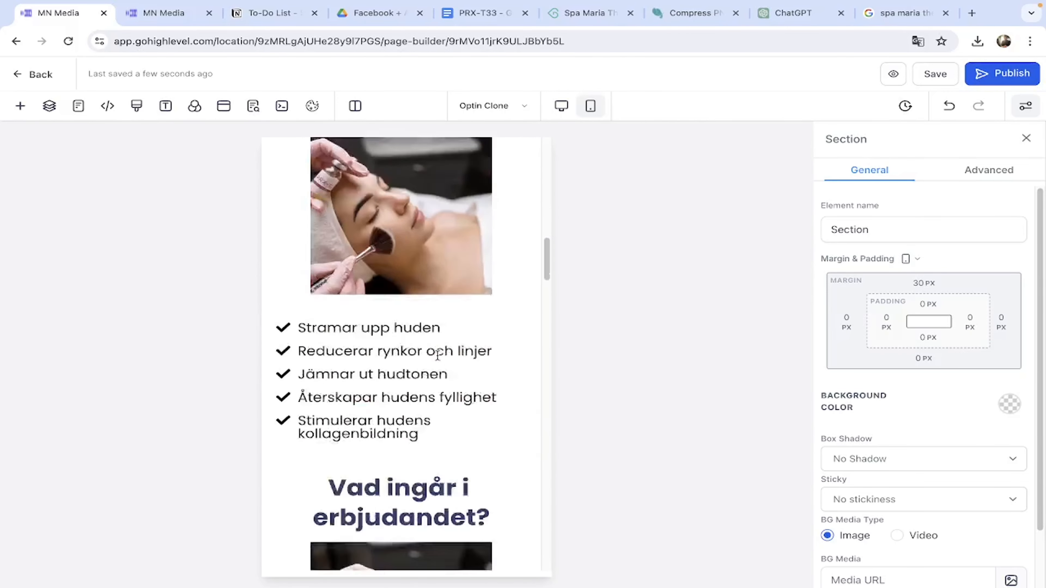
pyautogui.scroll(-8, 438, 356)
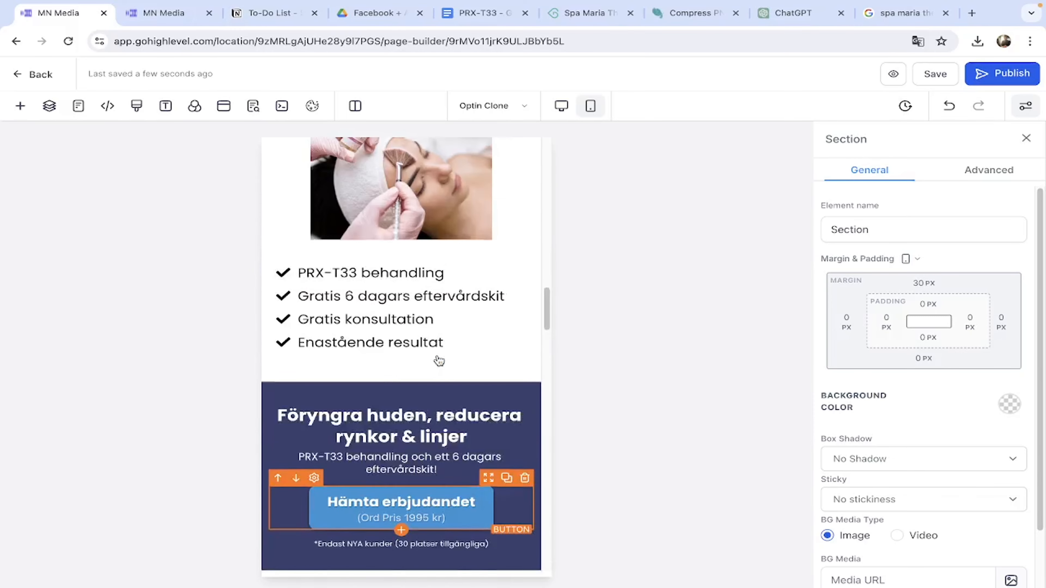
pyautogui.scroll(4, 439, 361)
pyautogui.scroll(-12, 439, 360)
pyautogui.scroll(-15, 439, 361)
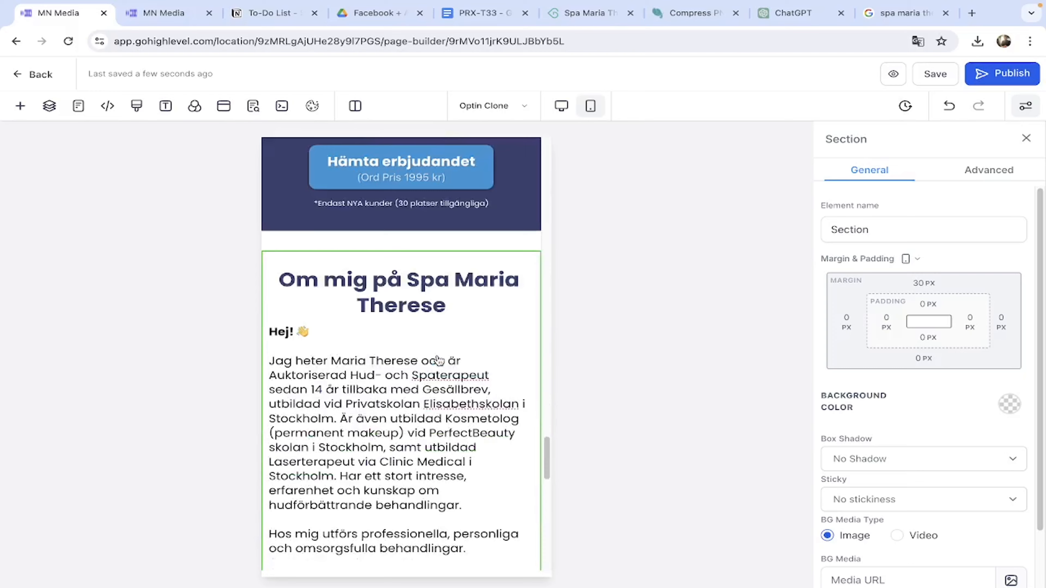
pyautogui.scroll(-10, 439, 361)
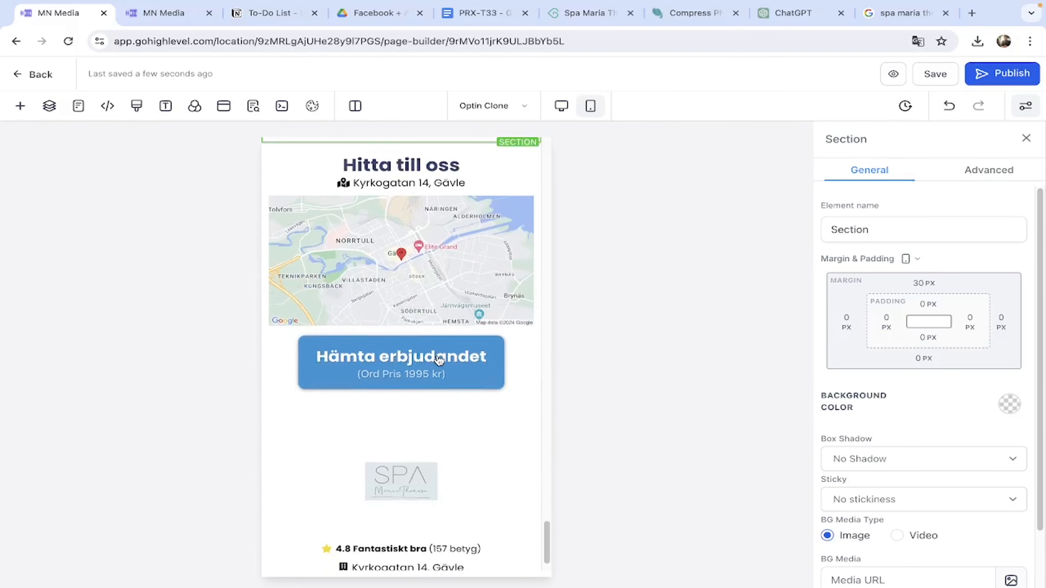
pyautogui.scroll(20, 440, 360)
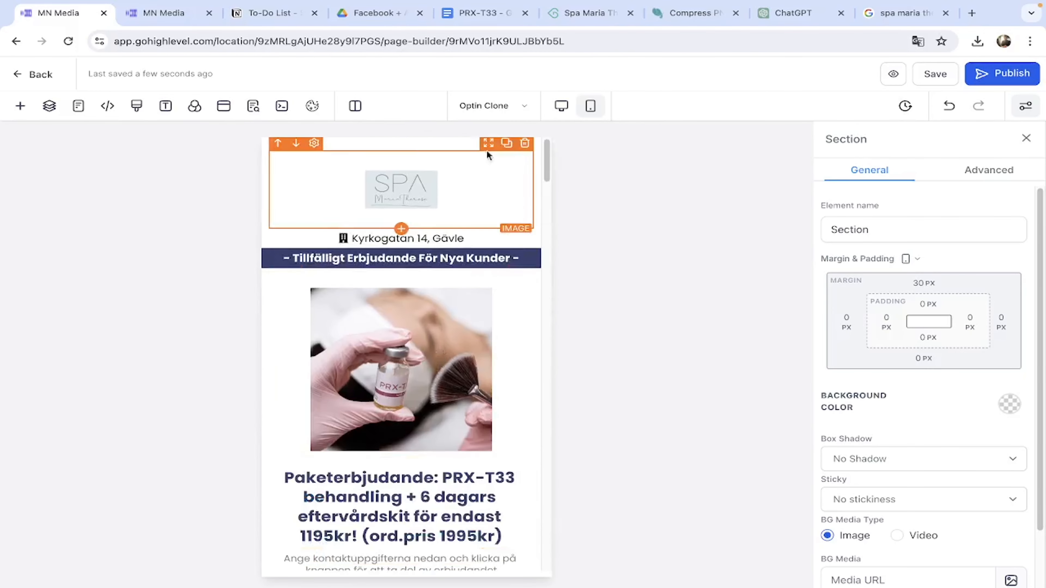
pyautogui.click(489, 105)
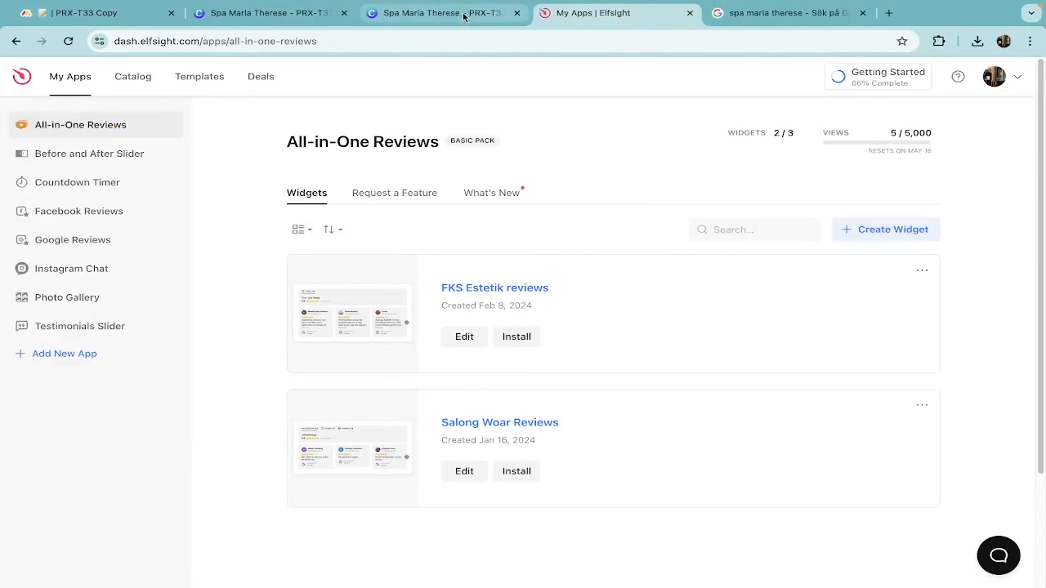
# Open 'Thank you page (HIFU)' in a new HighLevel tab and select its top image placeholder.
pyautogui.press('super+t')
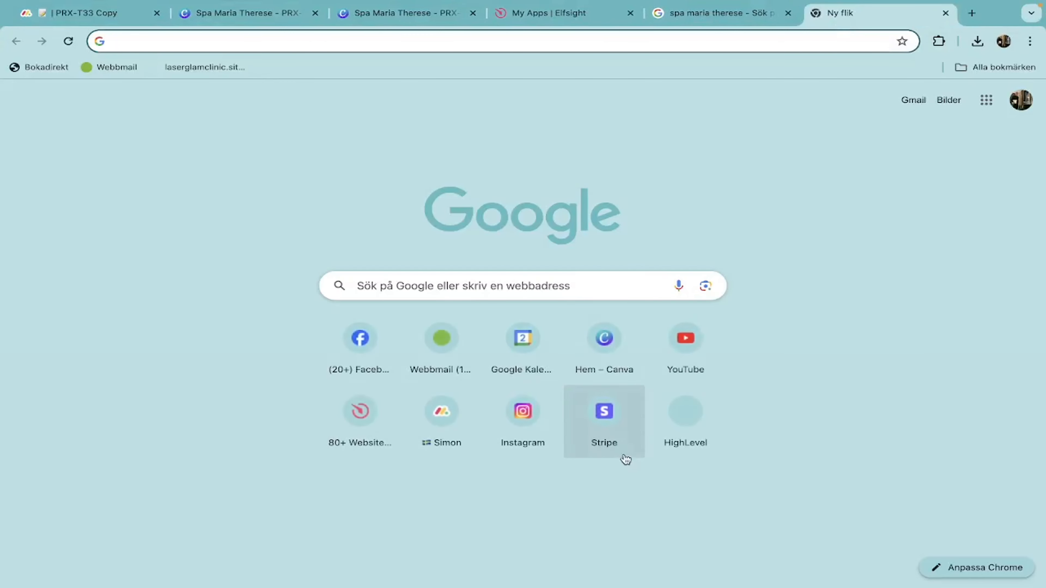
pyautogui.click(674, 428)
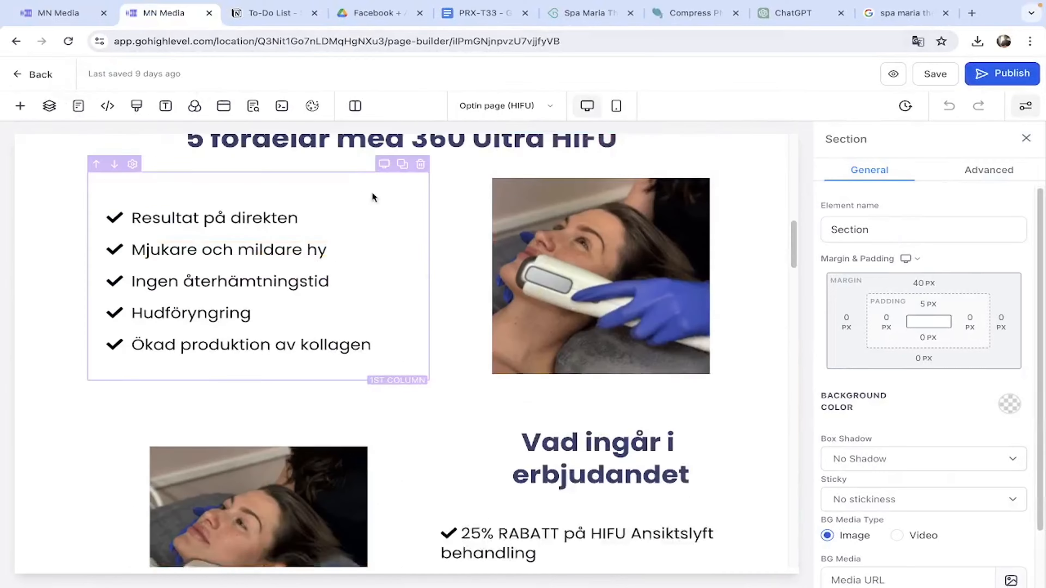
pyautogui.click(515, 106)
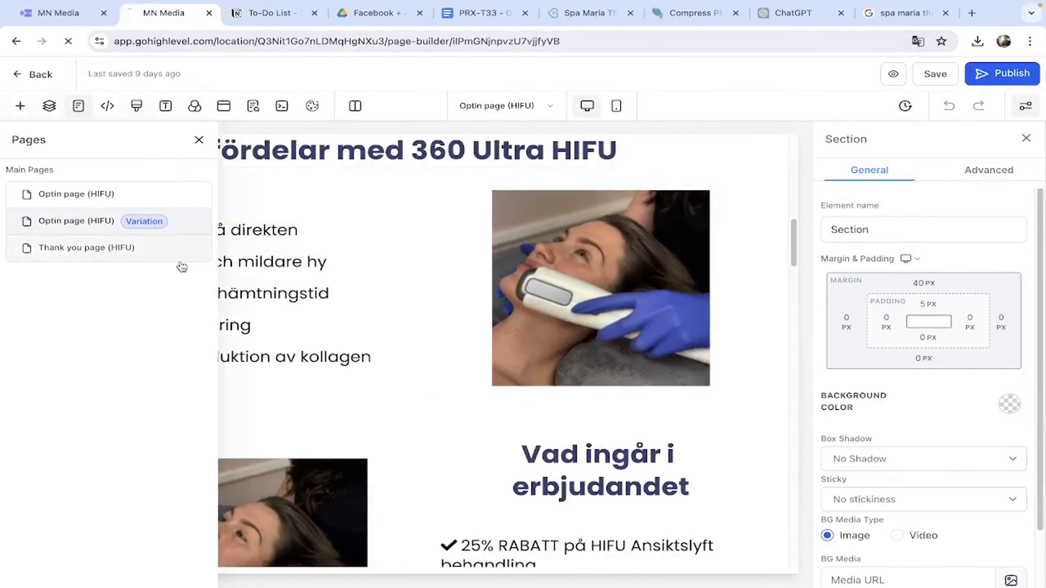
pyautogui.click(122, 250)
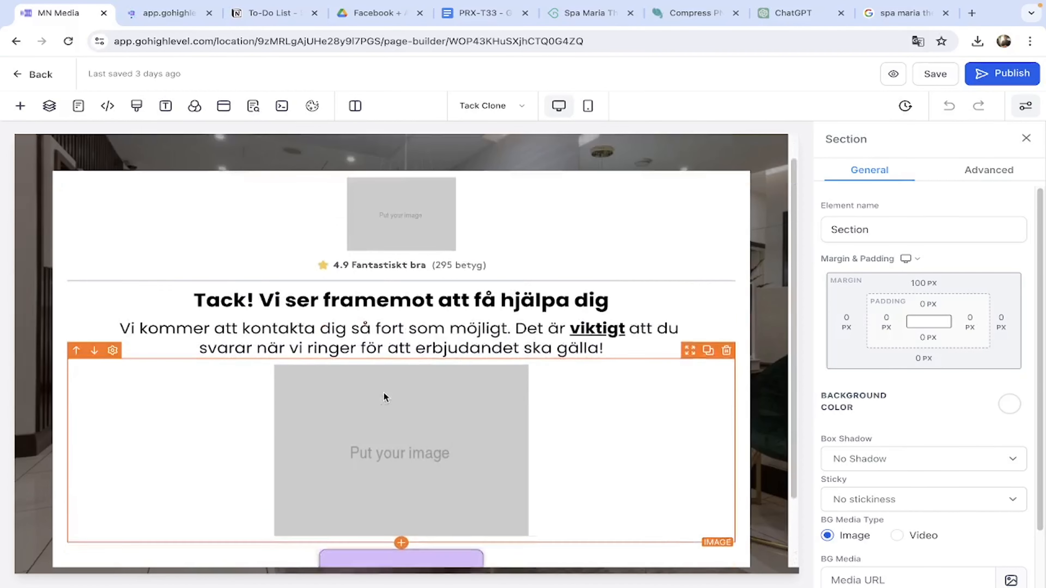
pyautogui.click(412, 242)
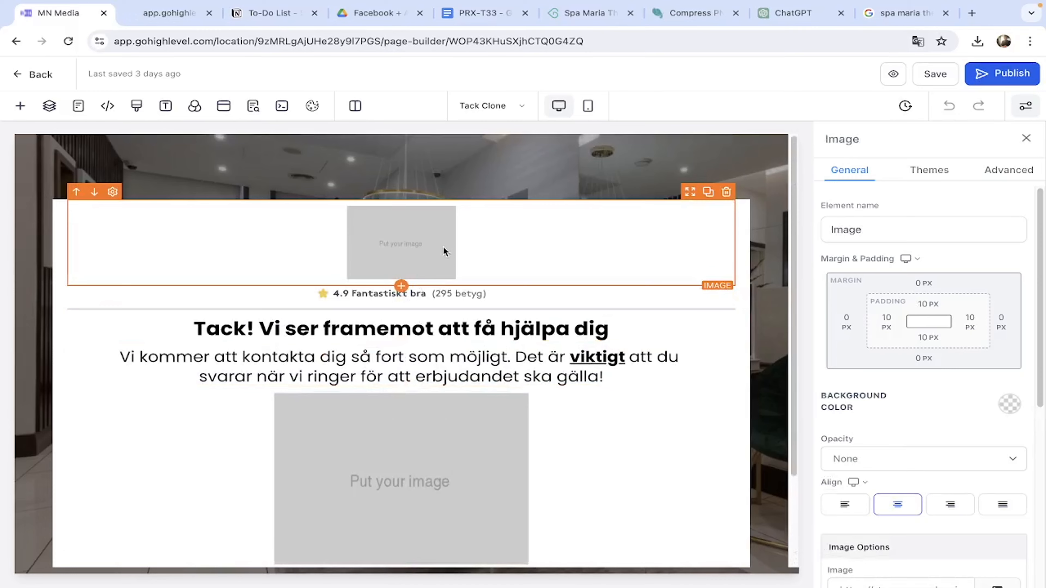
# Paste the Spa Maria Therese logo's media-library link into the top image's Image URL.
pyautogui.click(159, 24)
pyautogui.scroll(-3, 951, 454)
pyautogui.click(997, 494)
pyautogui.click(898, 434)
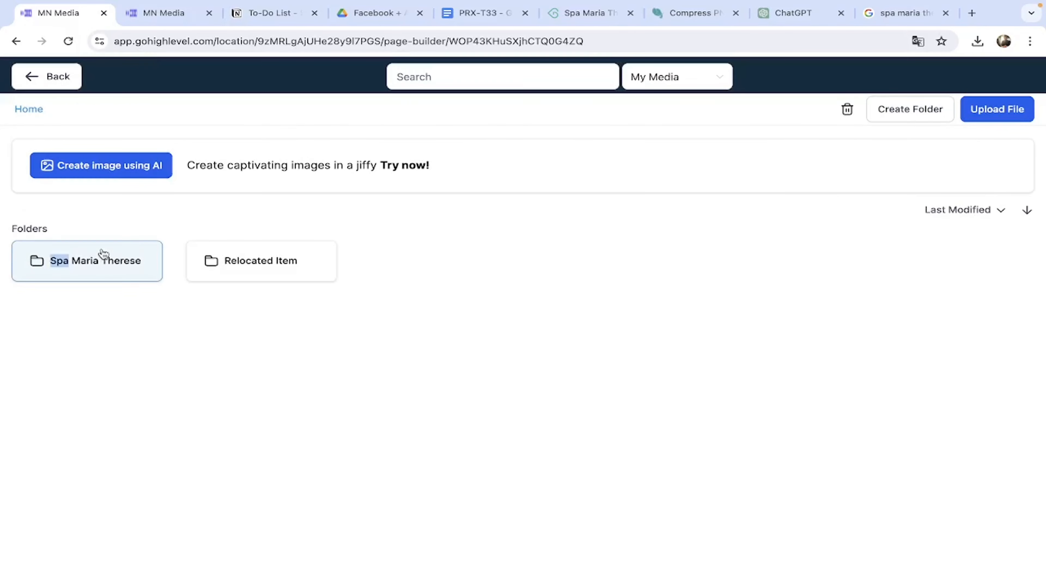
pyautogui.click(100, 258)
pyautogui.click(824, 110)
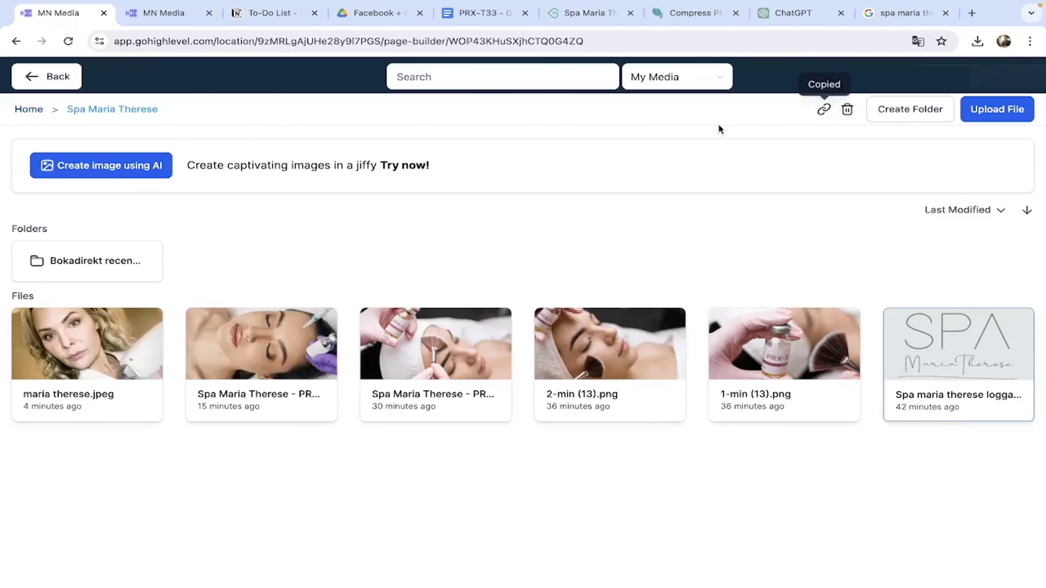
pyautogui.click(890, 488)
pyautogui.tripleClick(890, 488)
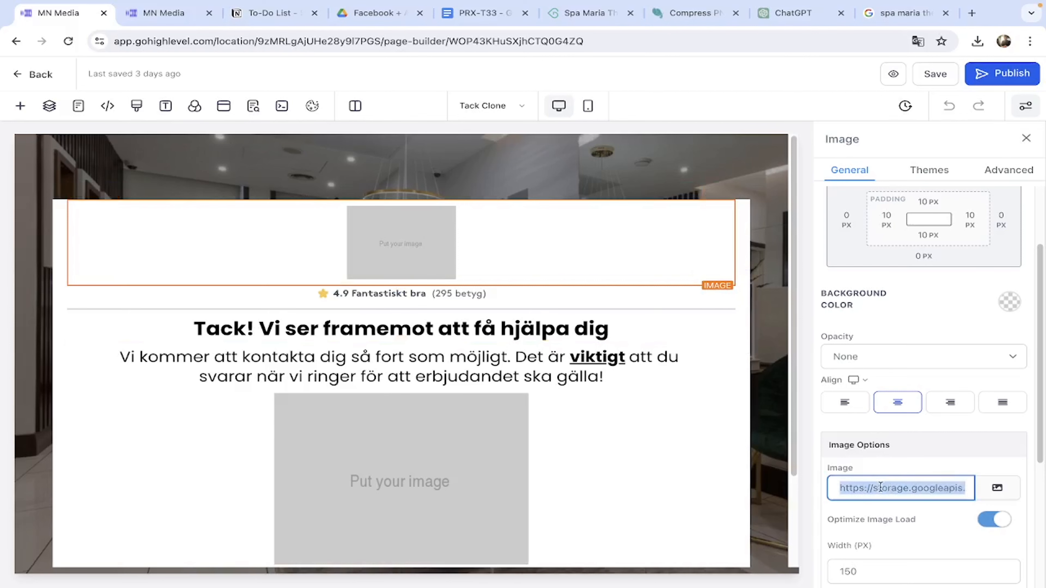
pyautogui.hotkey('ctrl', 'v')
# Set the logo image width to 100 px, keeping the logo's link intact in mobile layout.
pyautogui.doubleClick(898, 571)
pyautogui.write('10')
pyautogui.hotkey('ctrl', 'z')
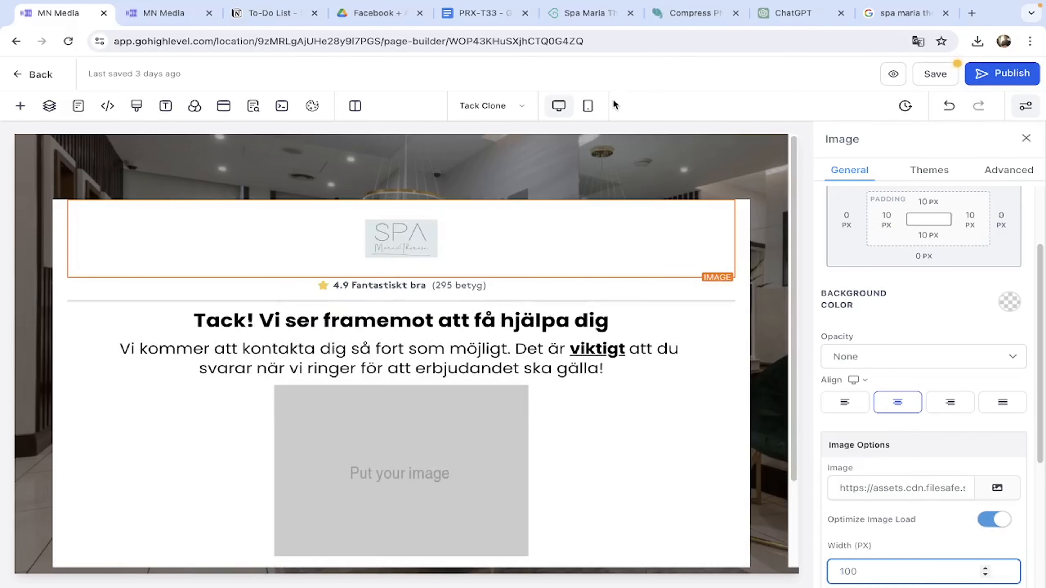
pyautogui.click(587, 106)
pyautogui.tripleClick(890, 488)
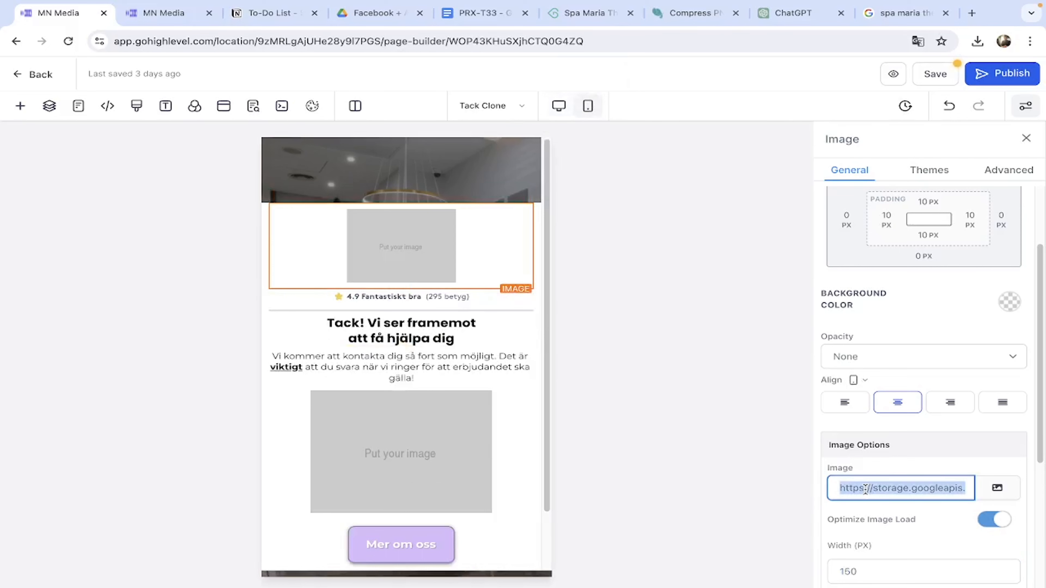
pyautogui.write('10')
pyautogui.hotkey('ctrl', 'z')
pyautogui.hotkey('ctrl', 'z')
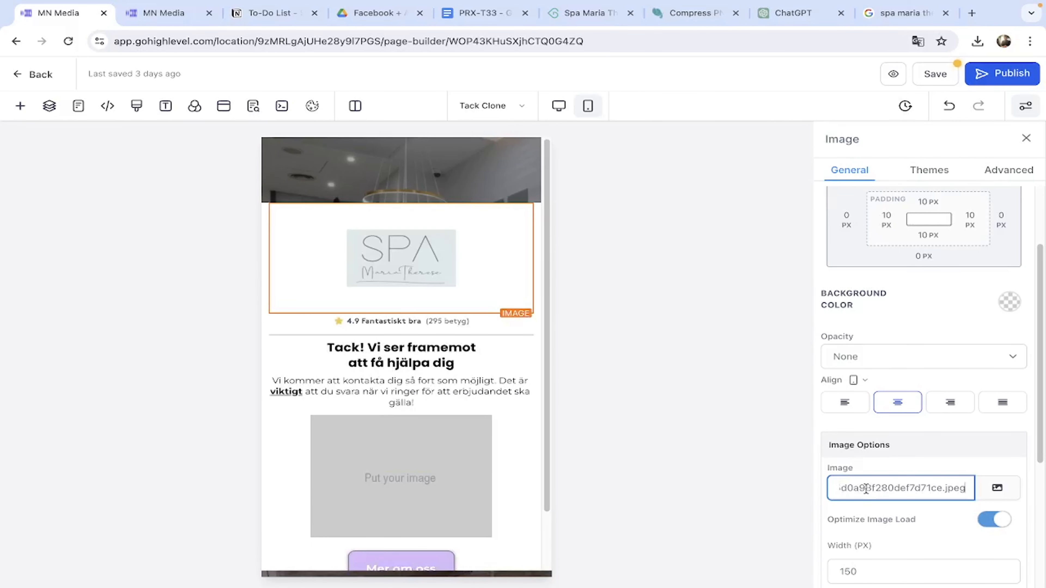
pyautogui.click(866, 577)
pyautogui.write('100')
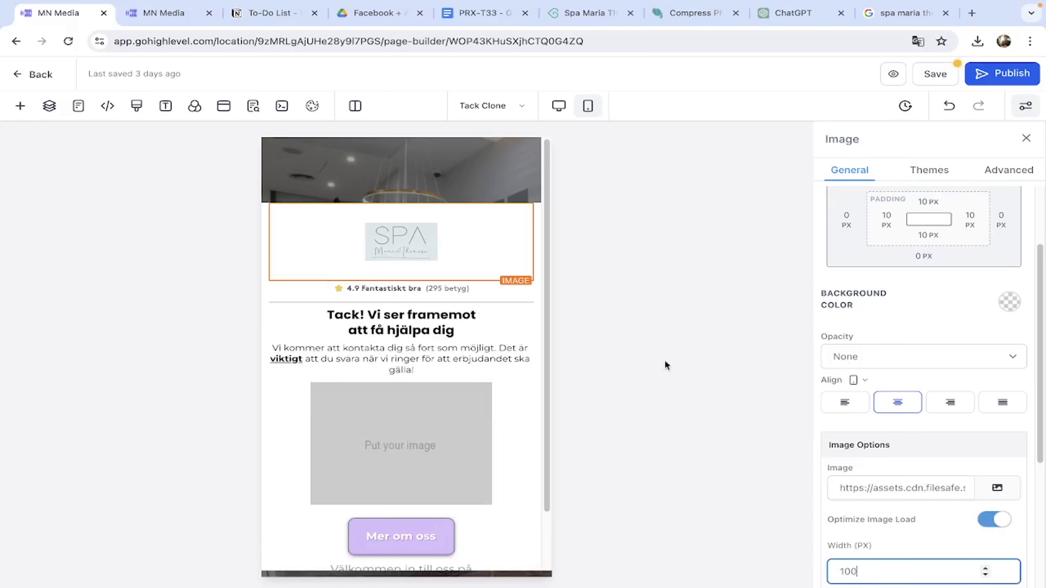
pyautogui.scroll(-2, 429, 511)
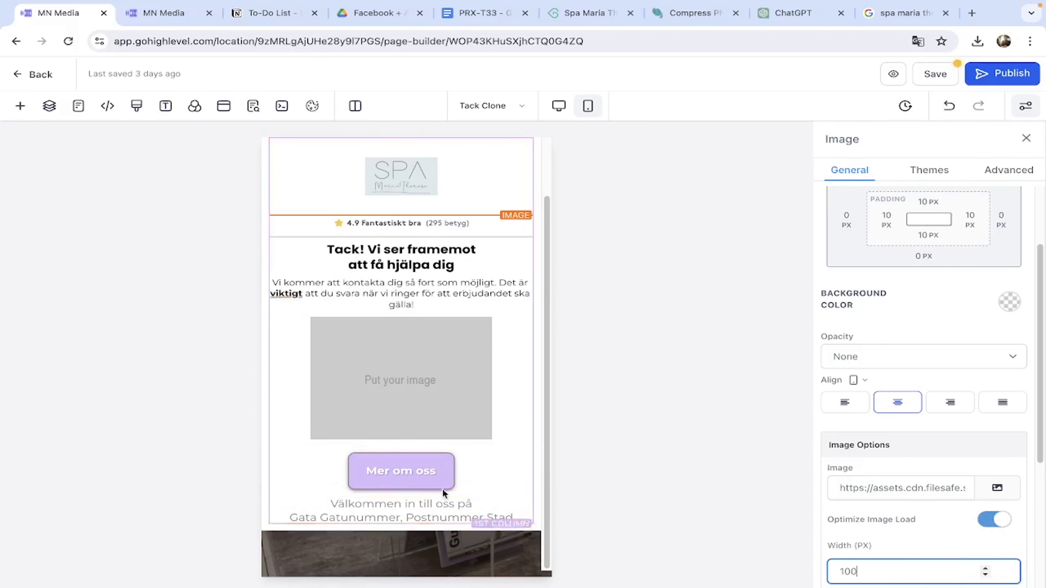
pyautogui.scroll(2, 474, 350)
# Replace the big placeholder's Image URL with the link to 1-min (13).png from the media library.
pyautogui.click(559, 107)
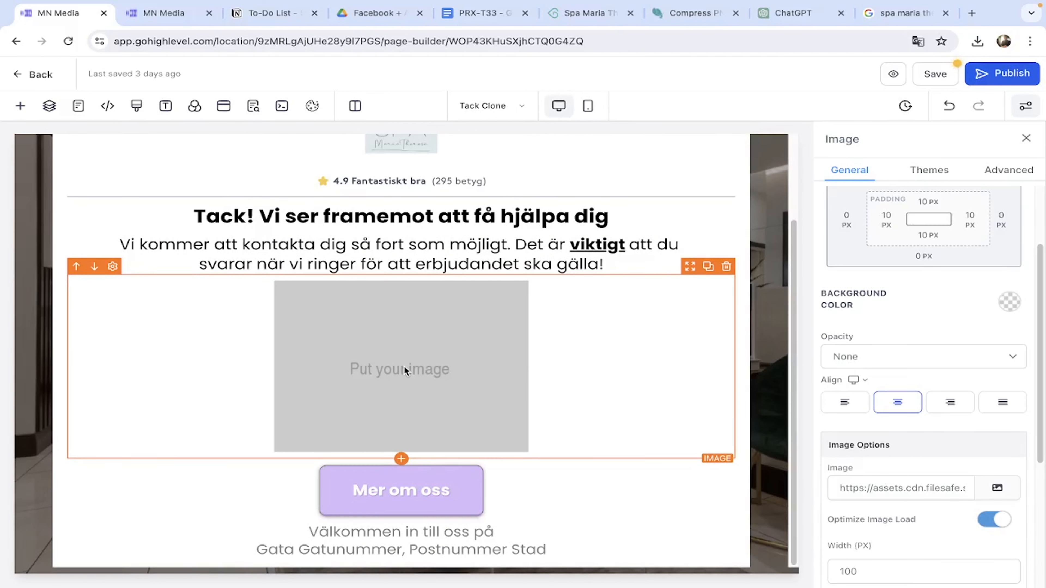
pyautogui.click(997, 488)
pyautogui.click(906, 435)
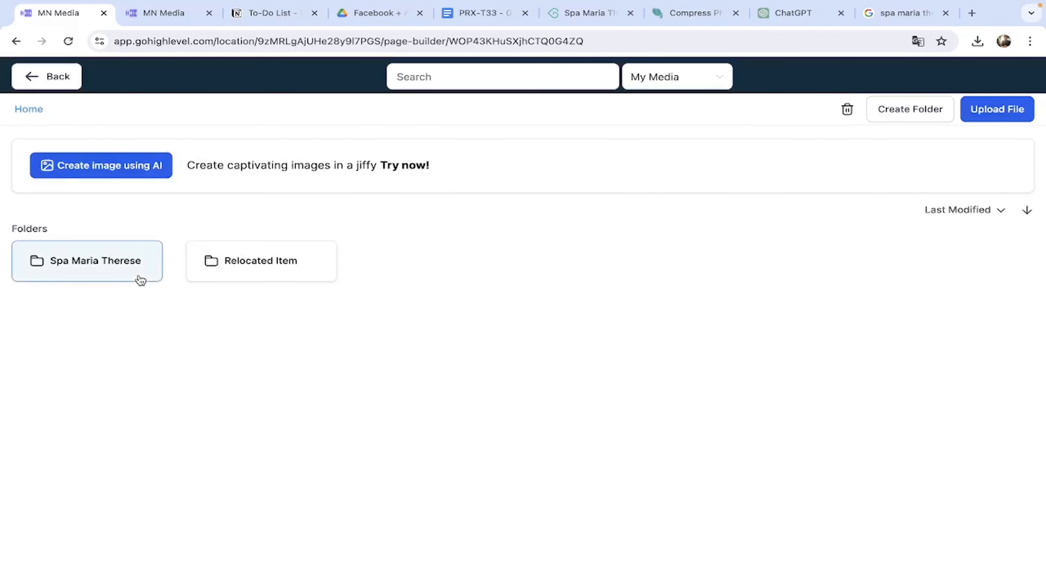
pyautogui.click(139, 272)
pyautogui.click(814, 363)
pyautogui.click(824, 110)
pyautogui.click(40, 84)
pyautogui.click(900, 477)
pyautogui.hotkey('ctrl', 'a')
pyautogui.hotkey('ctrl', 'v')
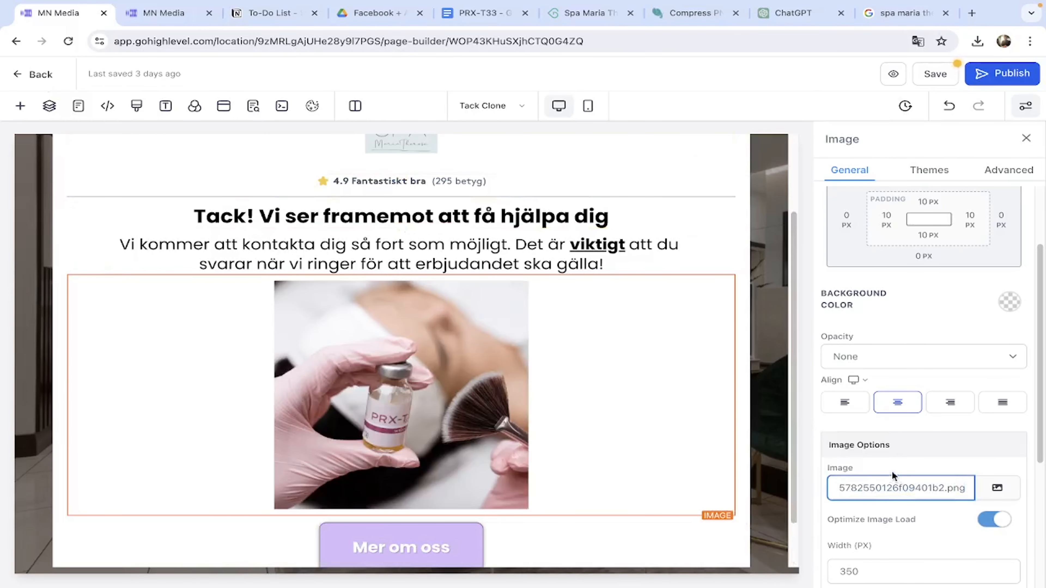
# Set the PRX-T33 photo width to 250 and paste the same image URL in Mobile Mode.
pyautogui.doubleClick(879, 576)
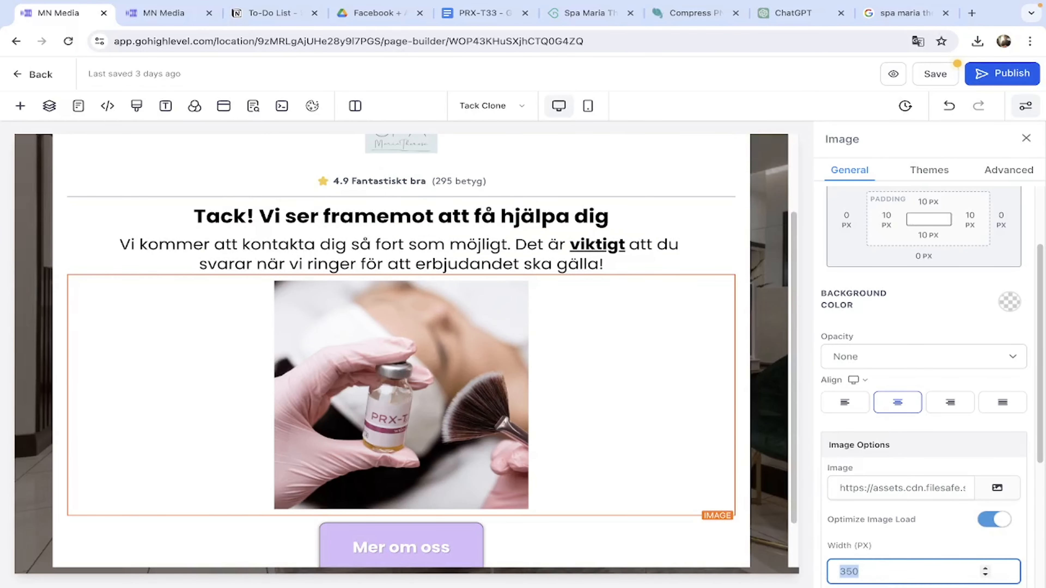
pyautogui.write('250')
pyautogui.click(587, 106)
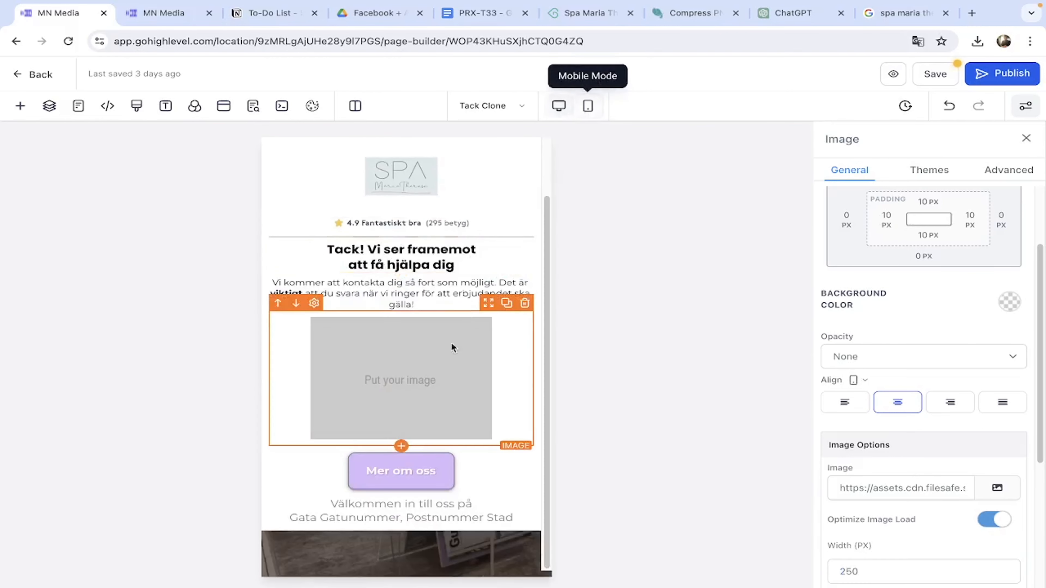
pyautogui.tripleClick(881, 483)
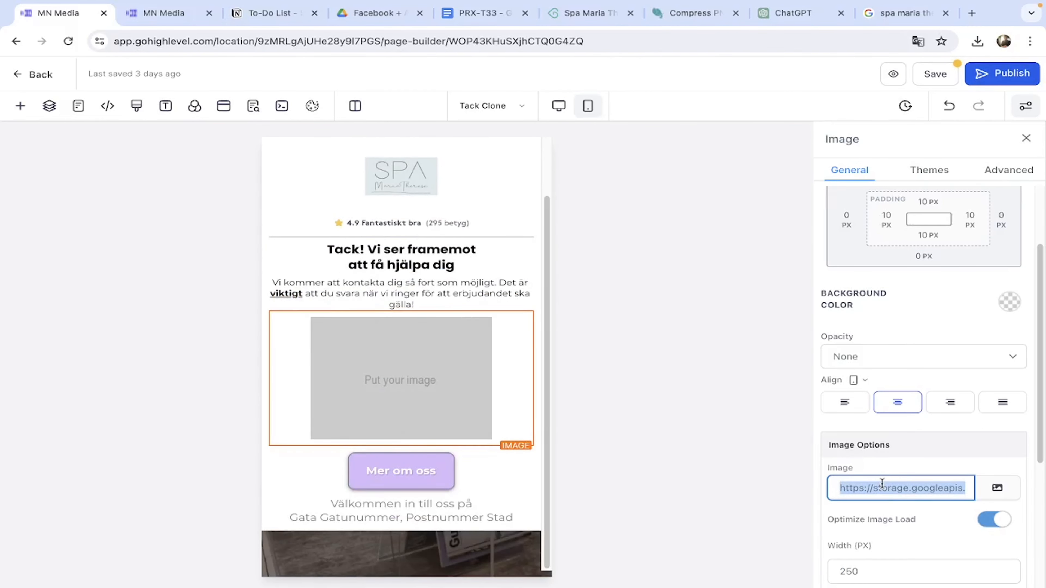
pyautogui.hotkey('ctrl', 'v')
pyautogui.click(450, 316)
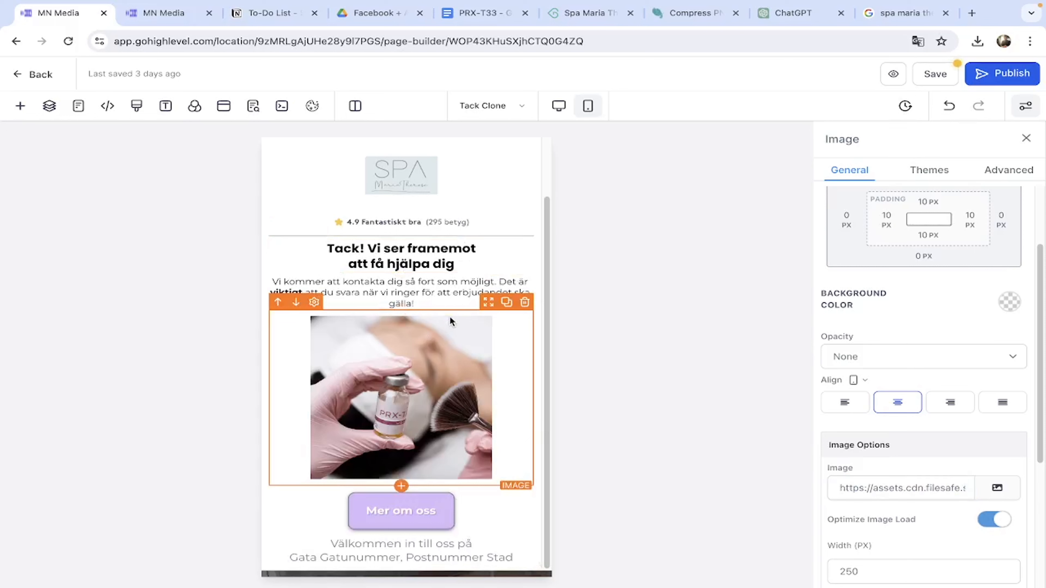
pyautogui.click(434, 516)
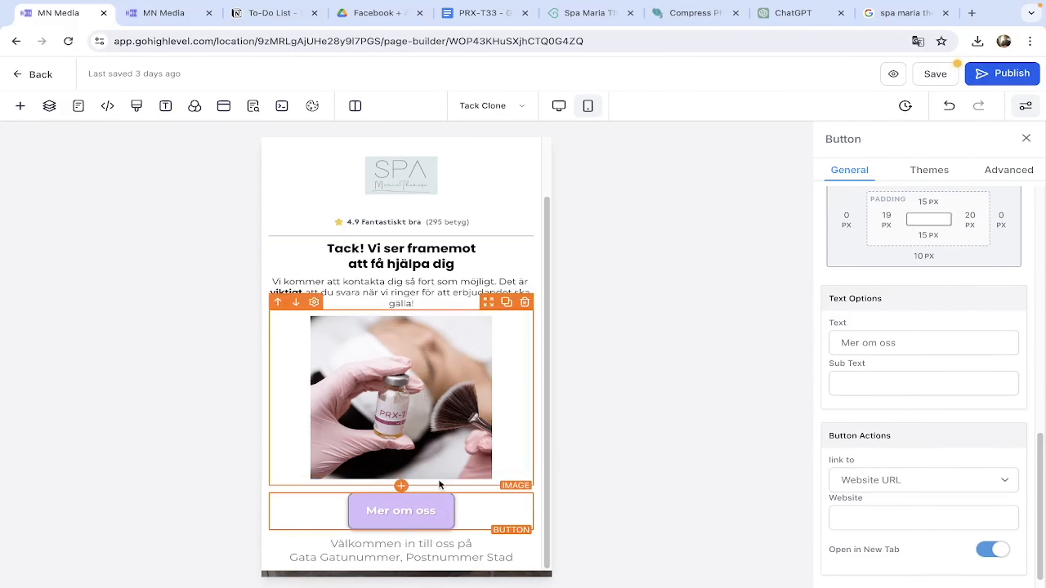
pyautogui.scroll(-1, 941, 505)
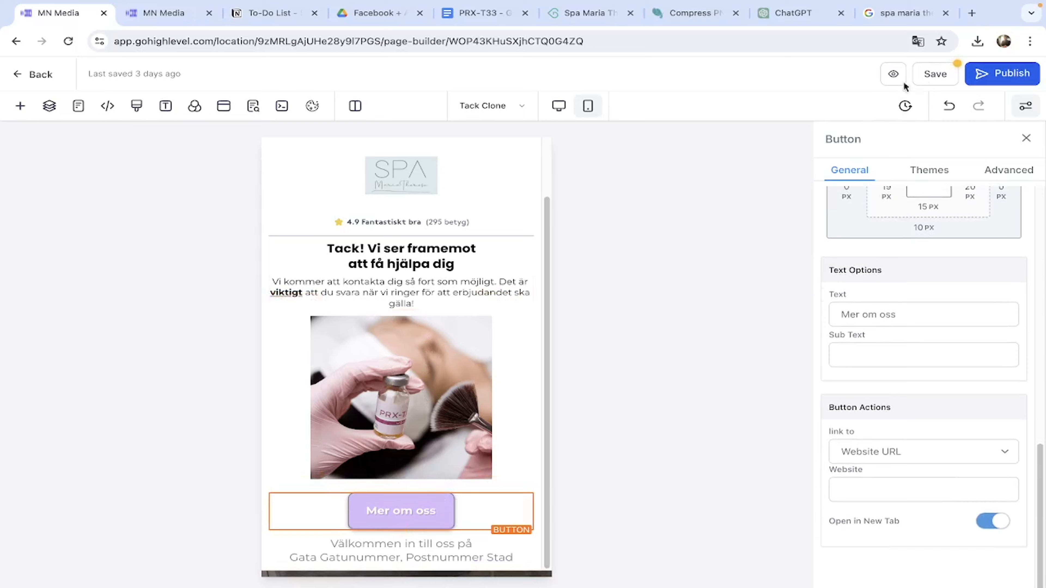
# Switch to the 'spa maria therese' Google results, show All results and scroll through them.
pyautogui.click(917, 24)
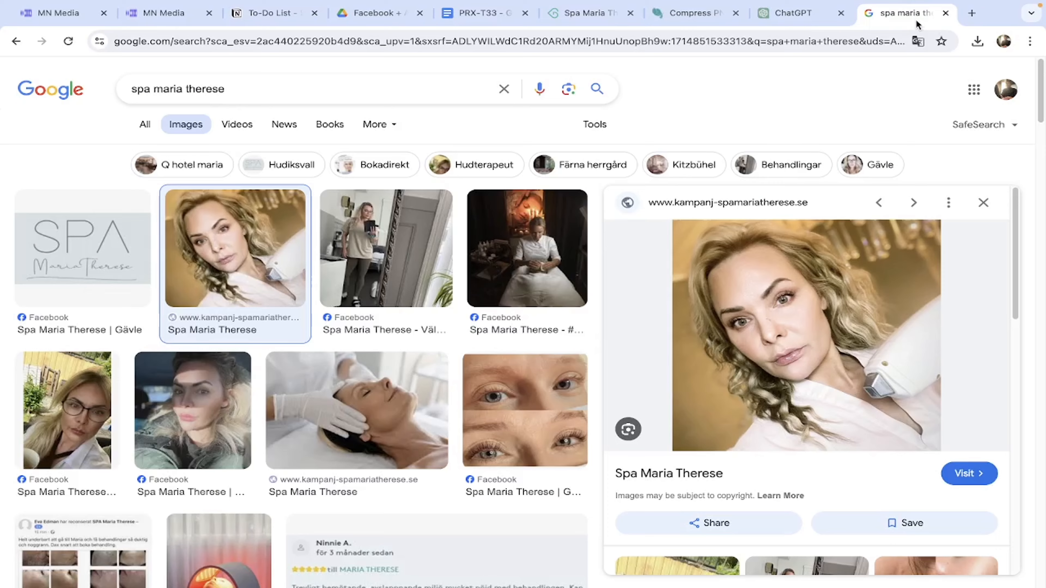
pyautogui.click(145, 128)
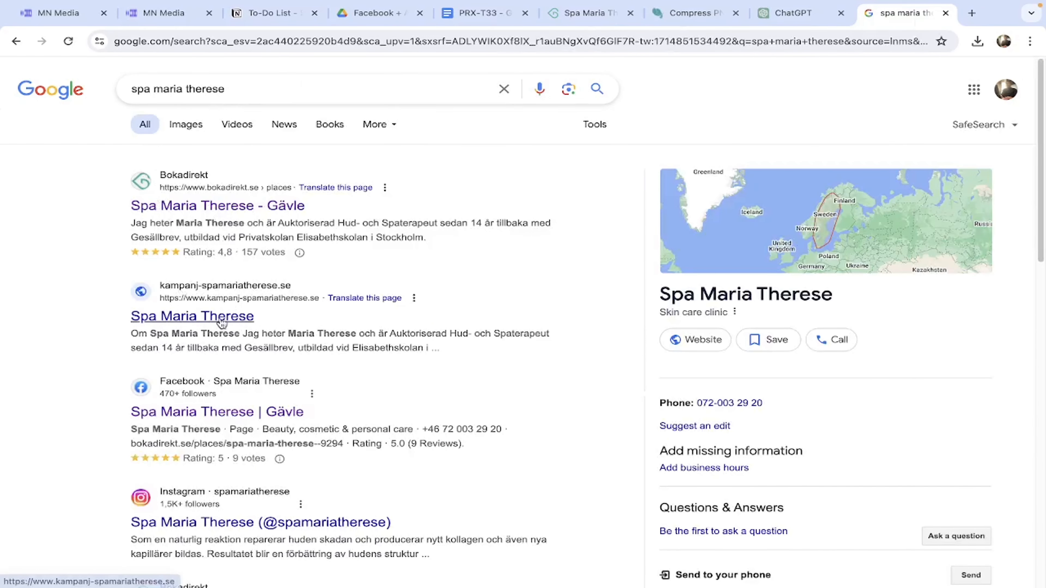
pyautogui.scroll(-2, 222, 324)
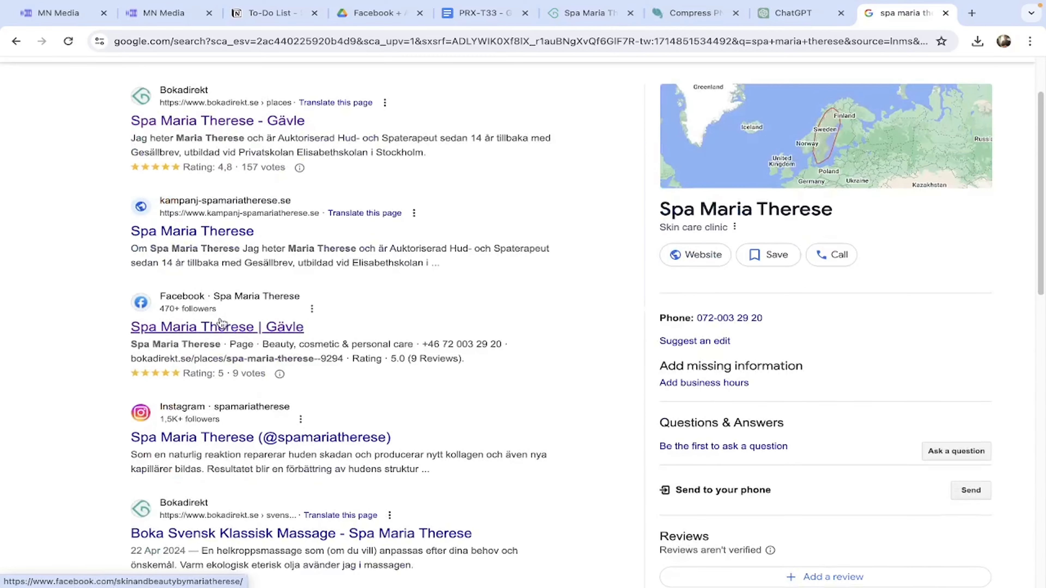
pyautogui.scroll(-12, 222, 323)
pyautogui.scroll(-14, 222, 324)
pyautogui.scroll(-5, 220, 321)
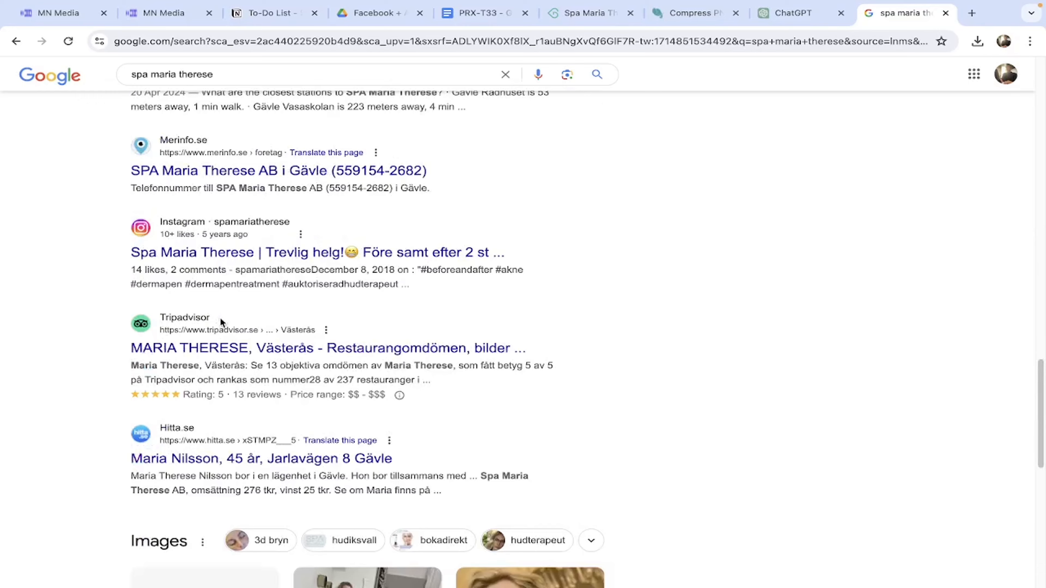
pyautogui.scroll(20, 220, 321)
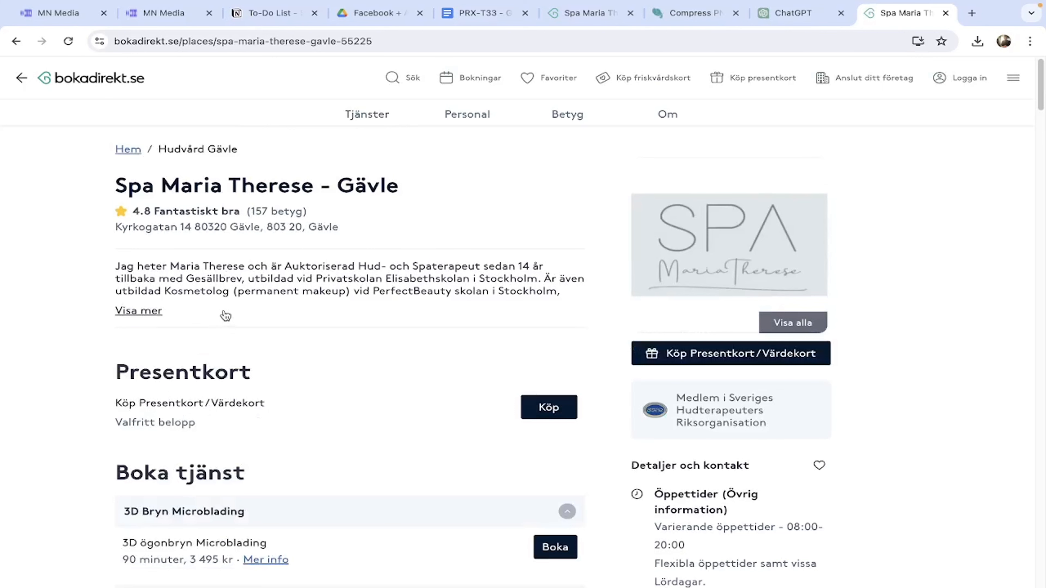
pyautogui.scroll(-8, 226, 315)
pyautogui.scroll(8, 226, 315)
# Append 'eller boka en tid' to the end of the thank-you page's sub headline.
pyautogui.click(62, 14)
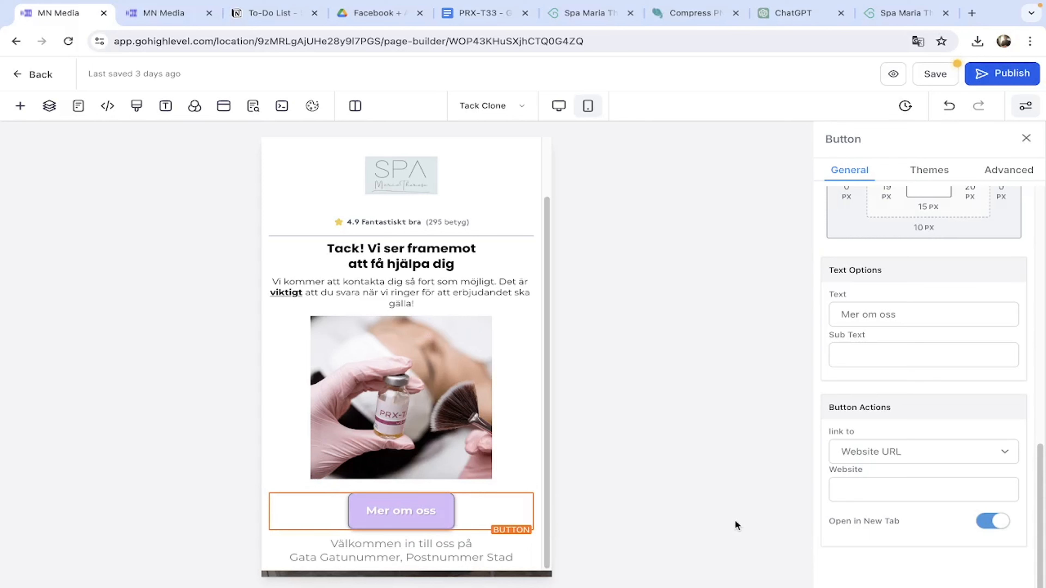
pyautogui.click(503, 296)
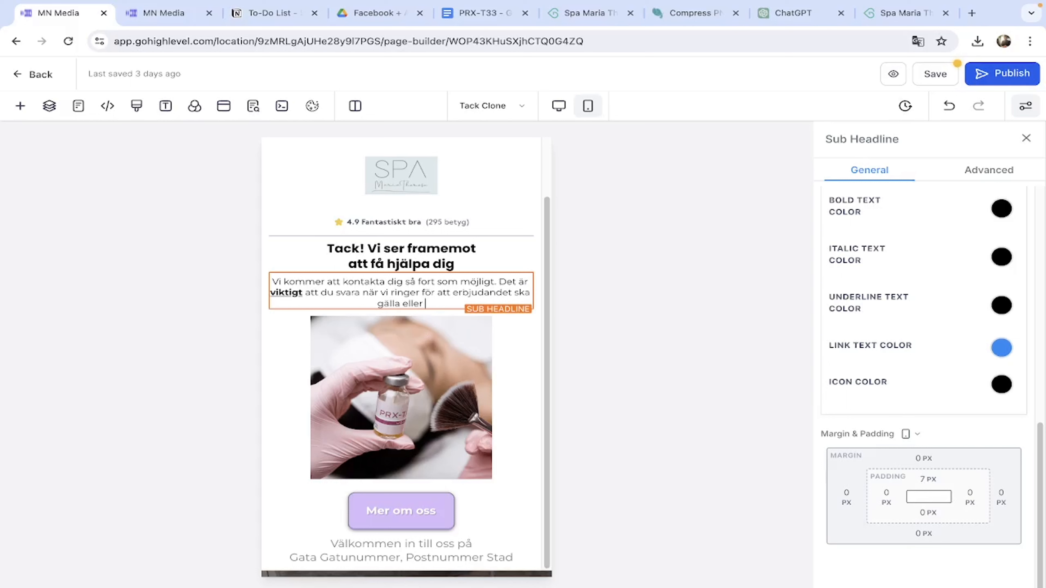
pyautogui.write('en tid')
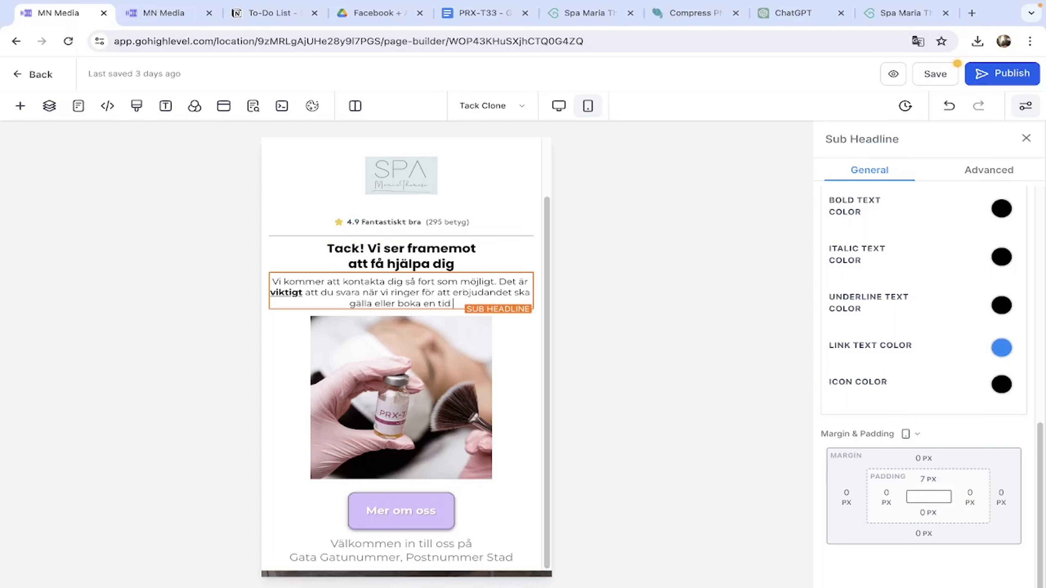
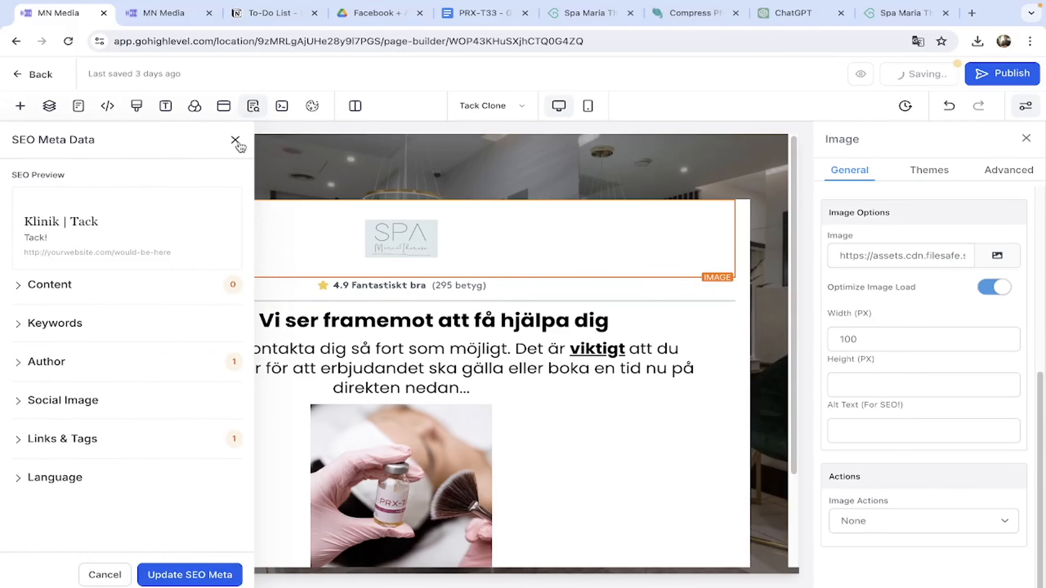
# Close the SEO Meta Data panel now that the Tack page is titled 'Klinik | Tack'.
pyautogui.click(167, 14)
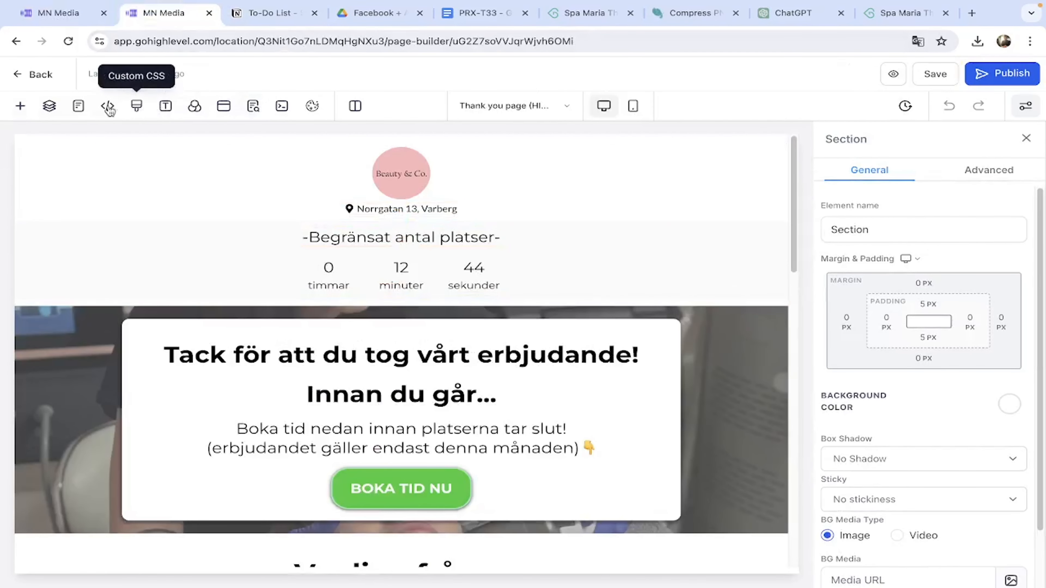
# Copy the thank-you page's header tracking script into Tack Clone, rename the event 'PRX-T33 Lead', and save.
pyautogui.click(107, 106)
pyautogui.moveTo(392, 254); pyautogui.dragTo(245, 193)
pyautogui.hotkey('ctrl', 'c')
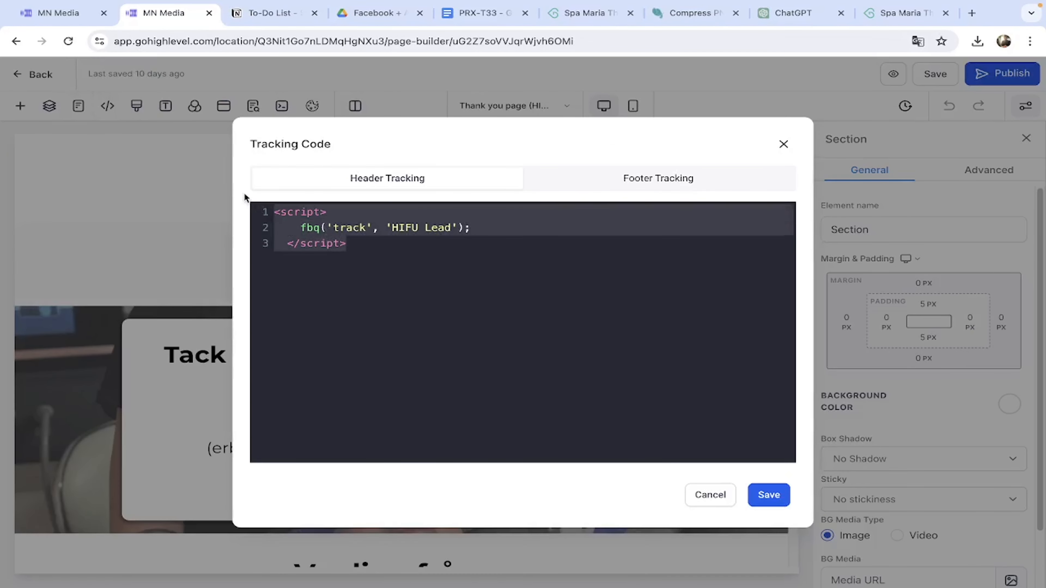
pyautogui.click(83, 15)
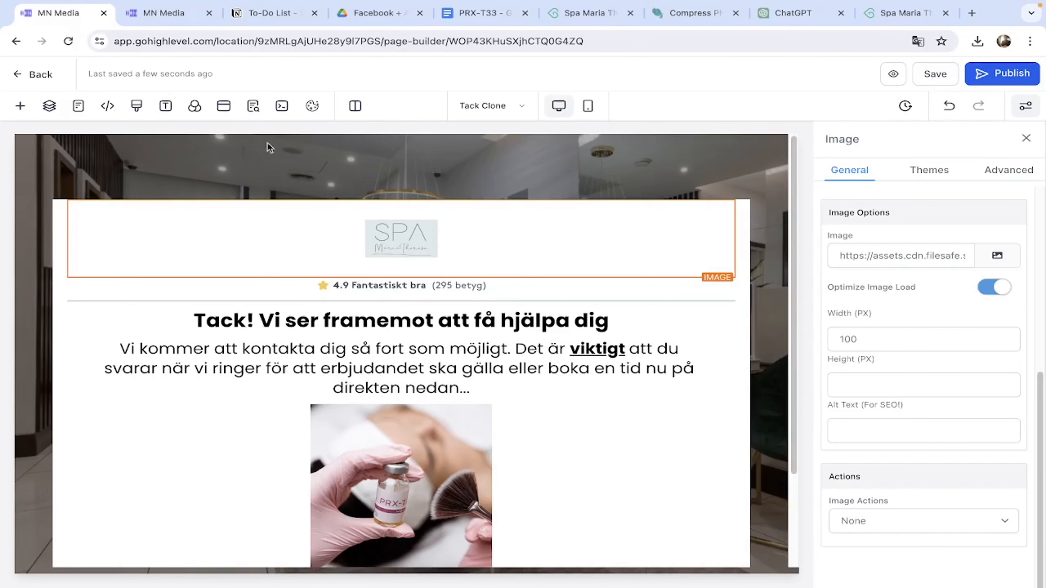
pyautogui.click(107, 106)
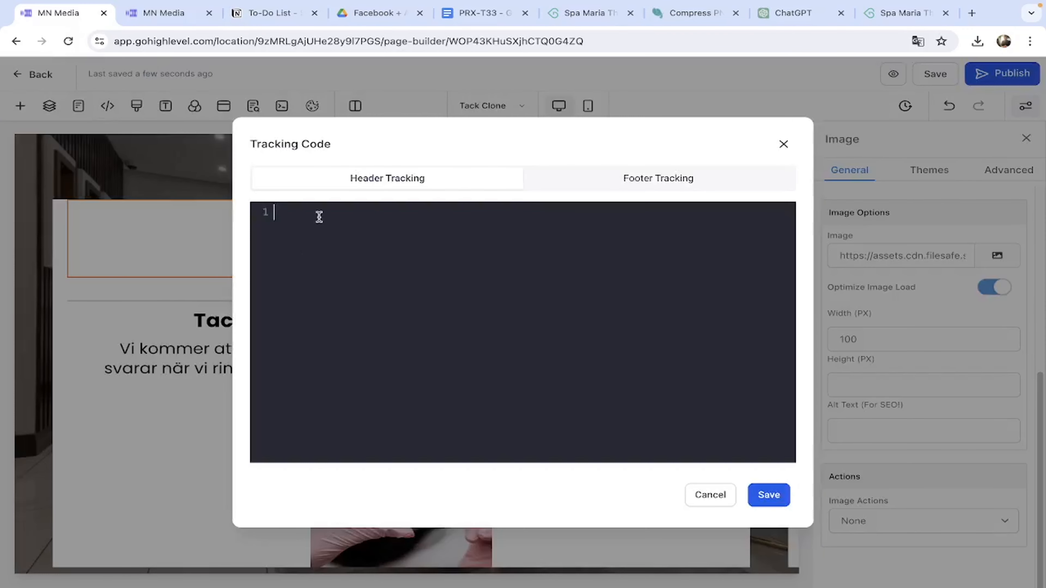
pyautogui.hotkey('ctrl', 'v')
pyautogui.press('BackSpace')
pyautogui.press('BackSpace')
pyautogui.press('BackSpace')
pyautogui.press('BackSpace')
pyautogui.write('PRX-T33')
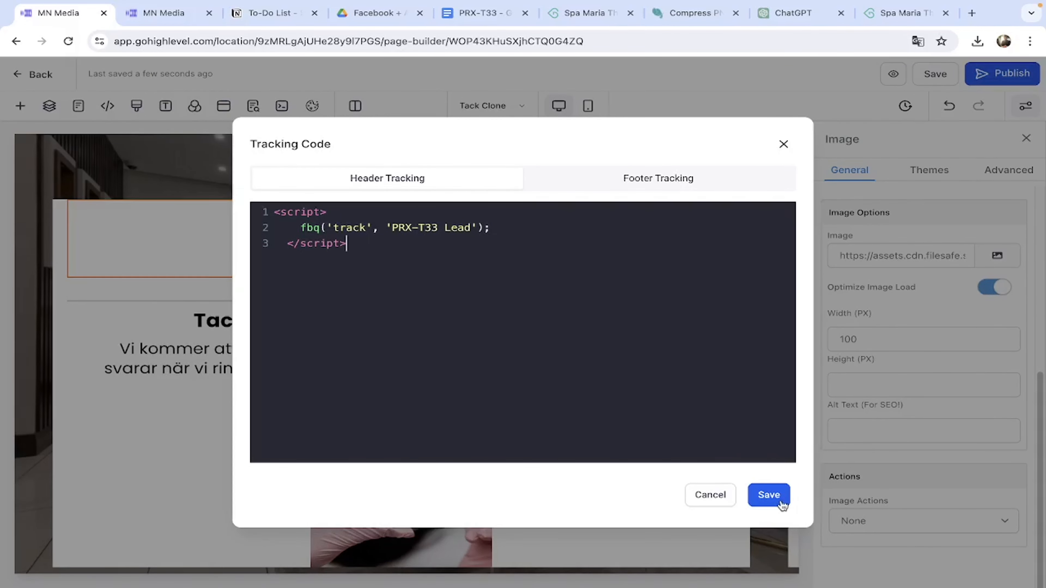
pyautogui.click(768, 495)
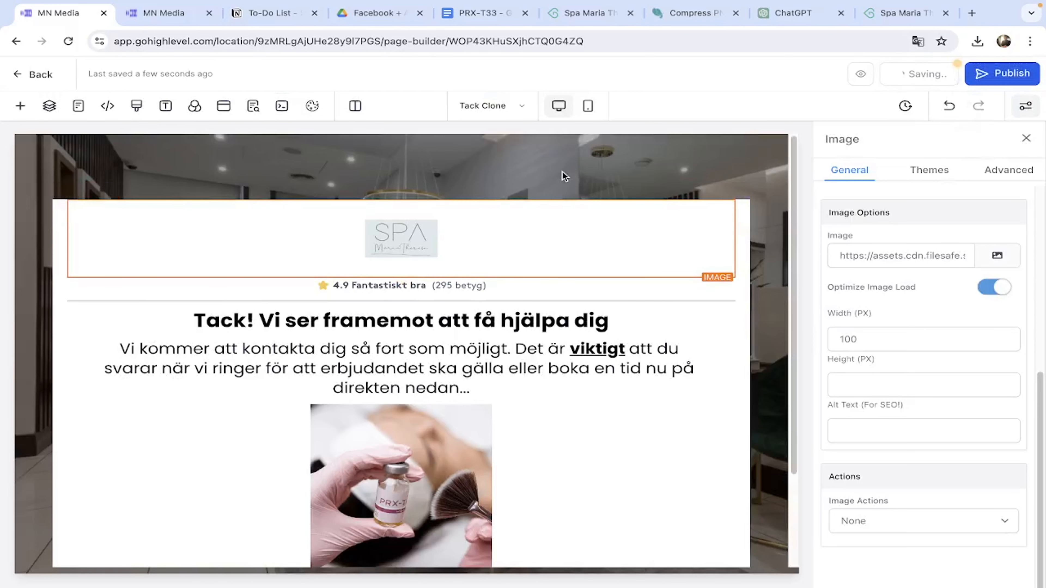
pyautogui.click(589, 107)
# Recheck the Tack Clone tracking code without changes and return to the desktop layout.
pyautogui.click(109, 107)
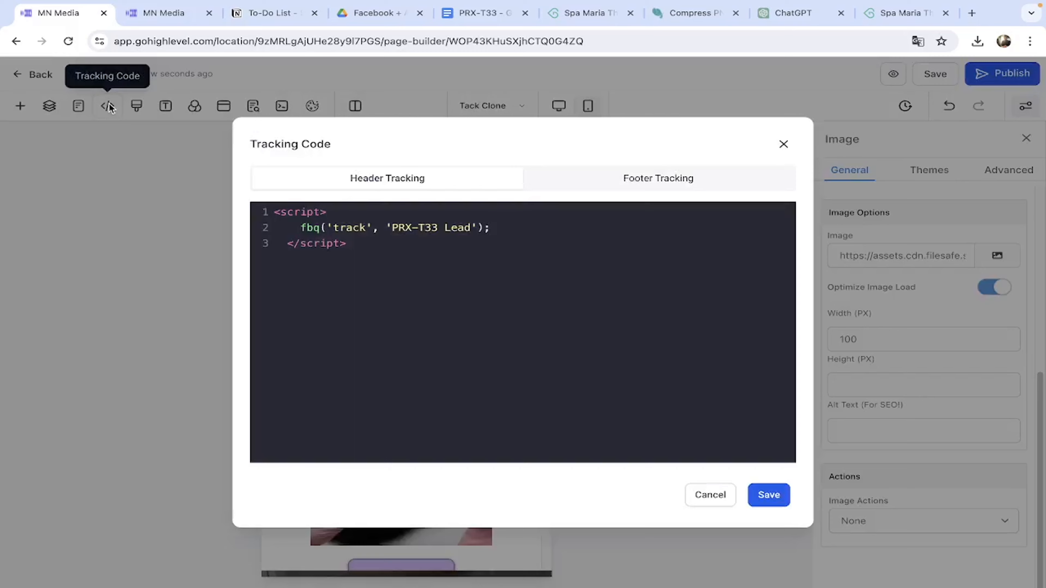
pyautogui.click(781, 144)
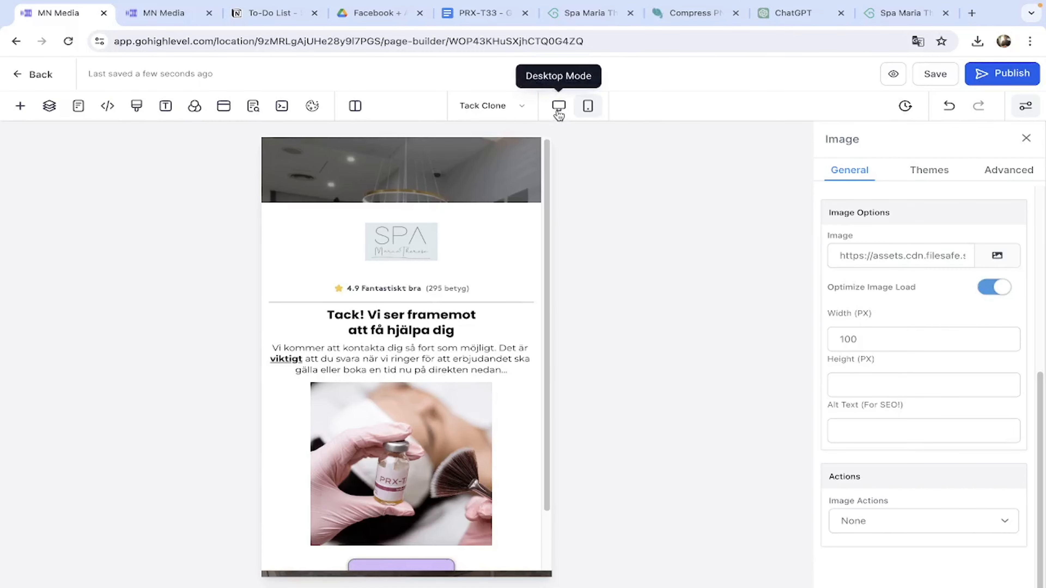
pyautogui.click(559, 108)
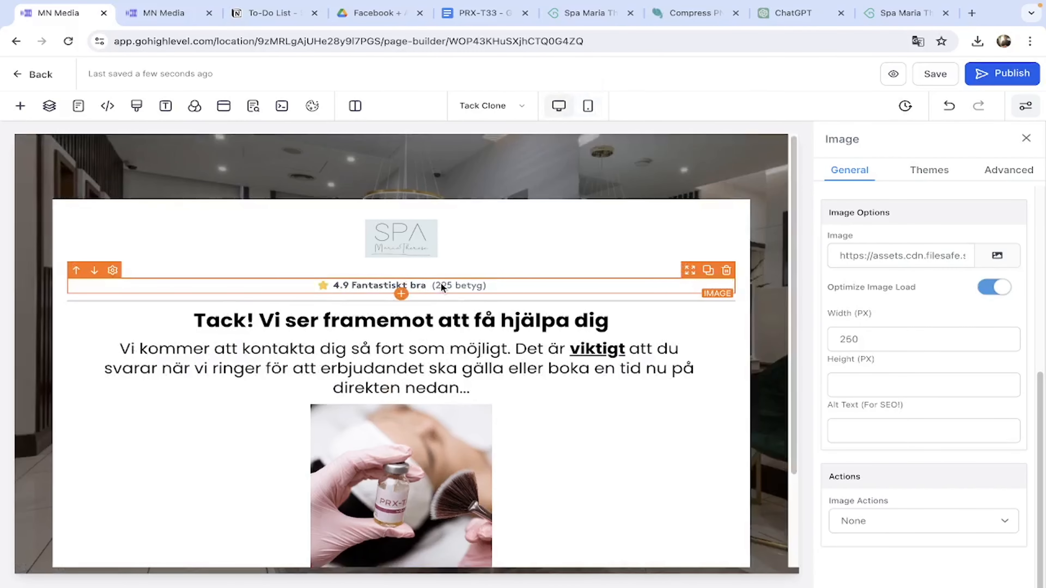
# Insert a sub headline above the rating row and reduce its font size.
pyautogui.click(402, 277)
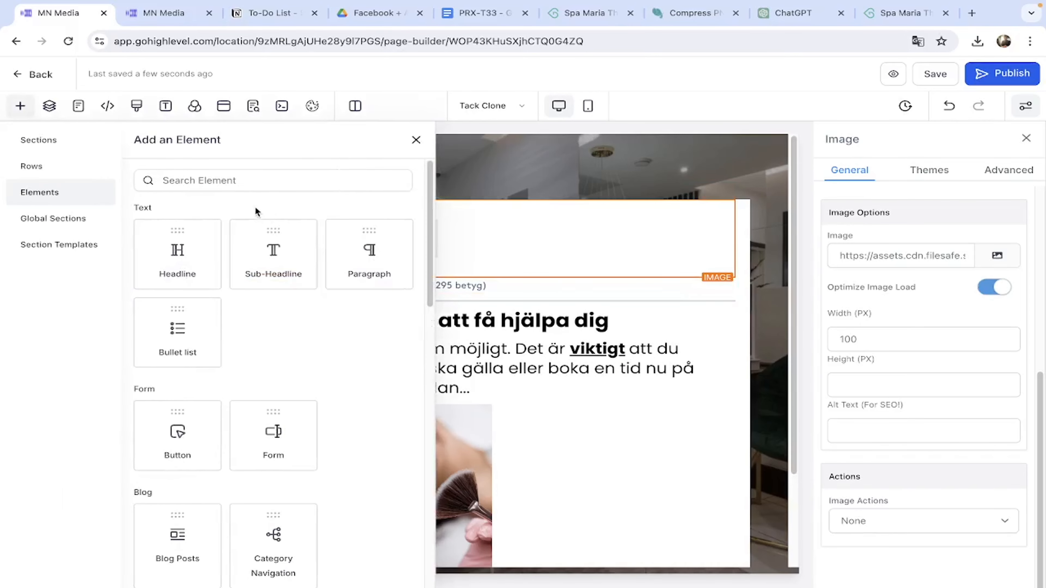
pyautogui.click(273, 253)
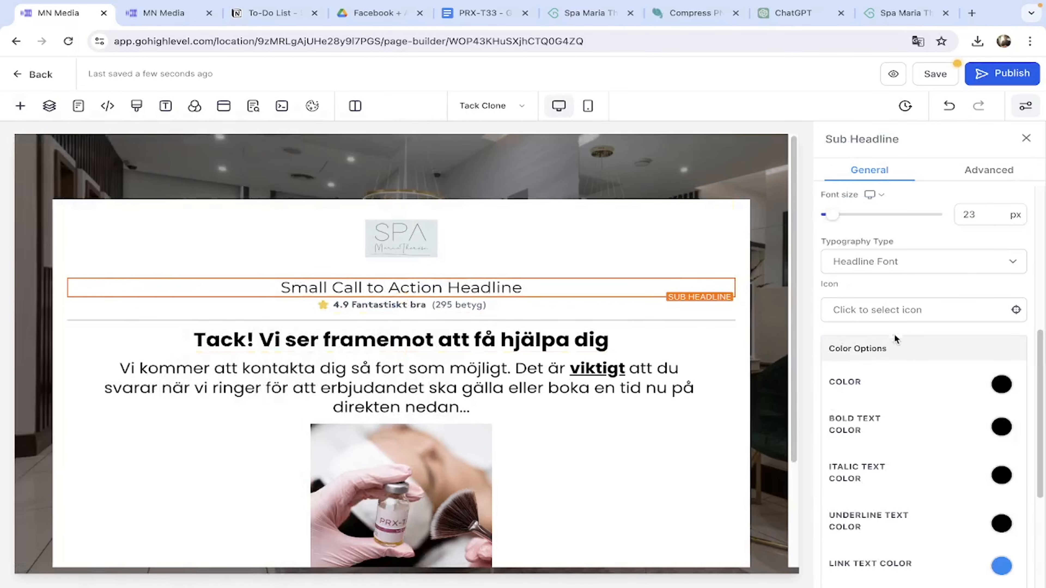
pyautogui.doubleClick(985, 219)
pyautogui.write('1')
pyautogui.write('8')
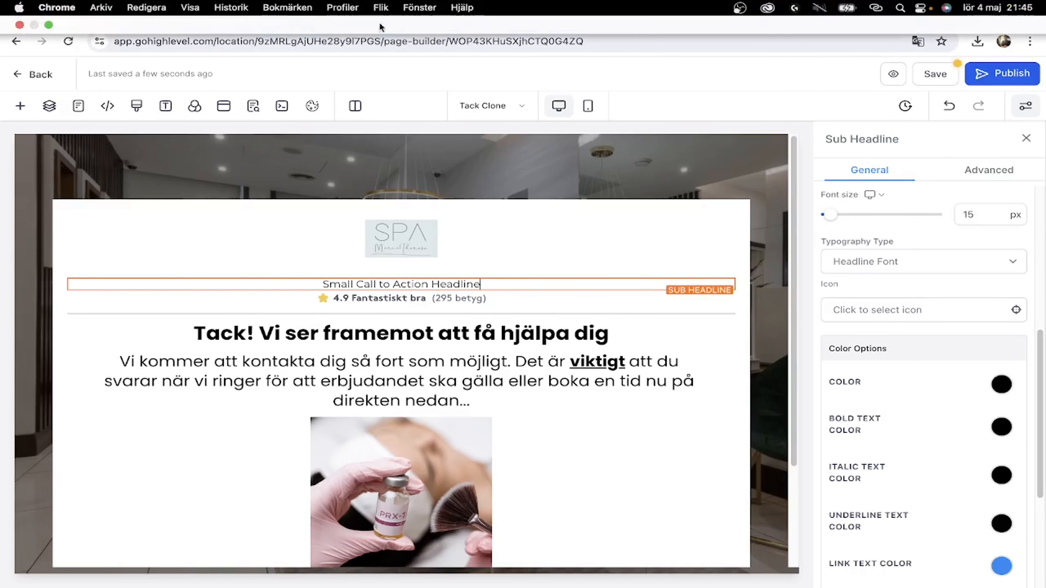
pyautogui.click(590, 24)
# Paste the Bokadirekt rating '4.8 Fantastiskt bra (157 betyg)' into the sub headline, bolding '4.8 Fantastiskt bra'.
pyautogui.scroll(10, 314, 207)
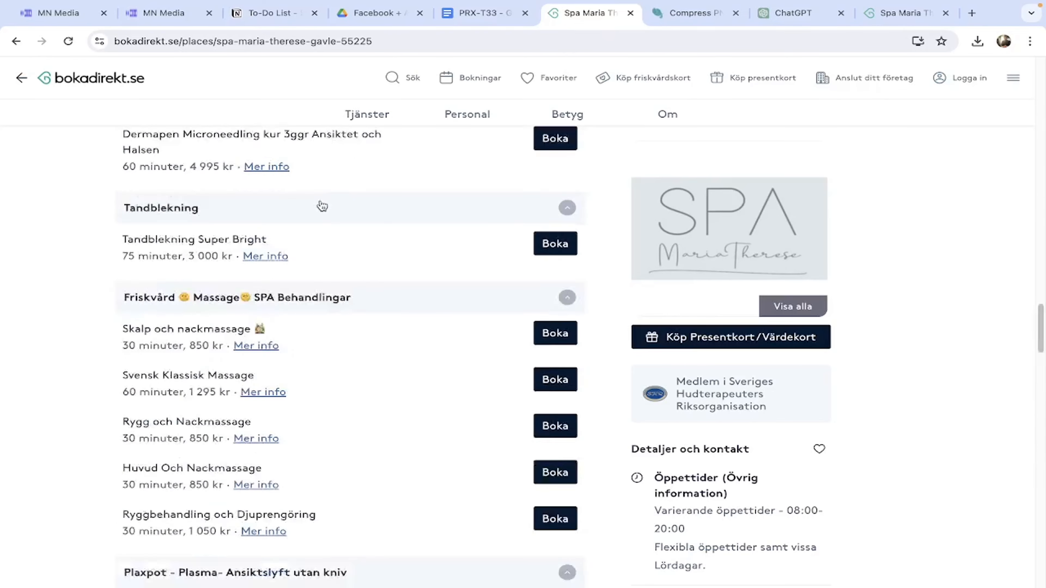
pyautogui.moveTo(317, 211); pyautogui.dragTo(125, 213)
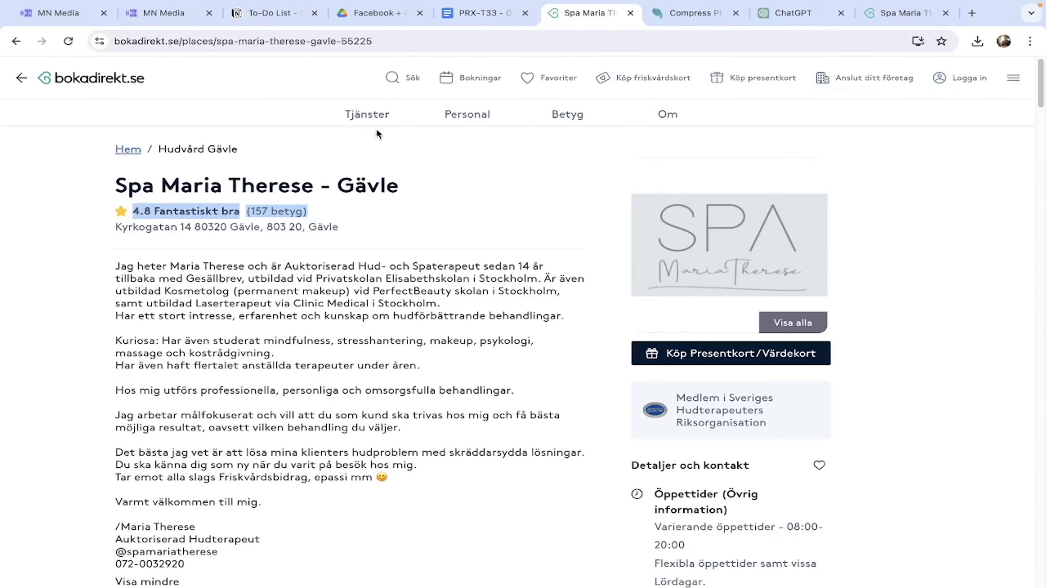
pyautogui.click(78, 15)
pyautogui.tripleClick(525, 282)
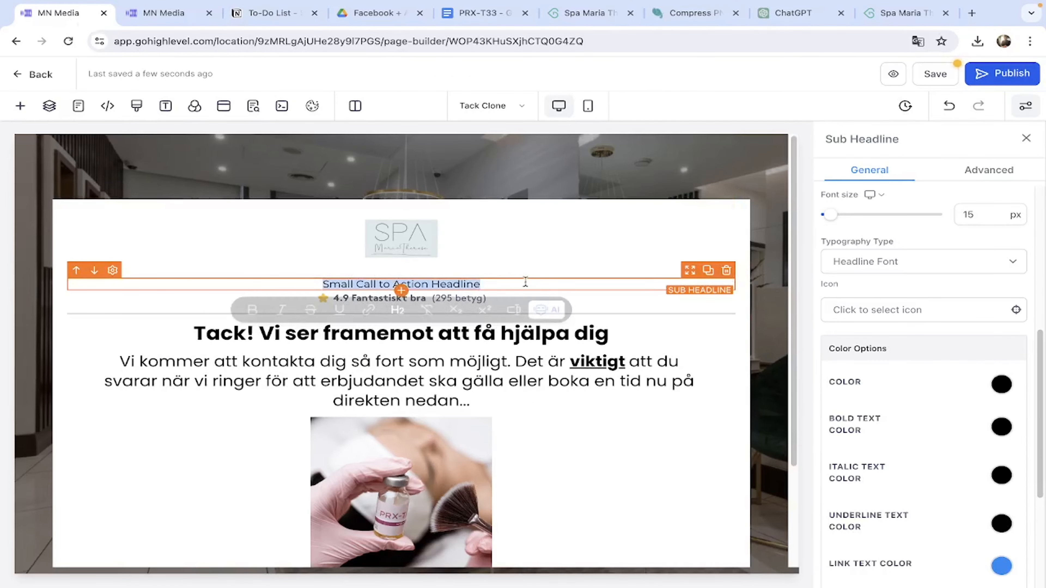
pyautogui.write('4.8 Fantastiskt bra(157 betyg)')
pyautogui.click(423, 284)
pyautogui.moveTo(321, 284); pyautogui.dragTo(419, 280)
pyautogui.click(233, 313)
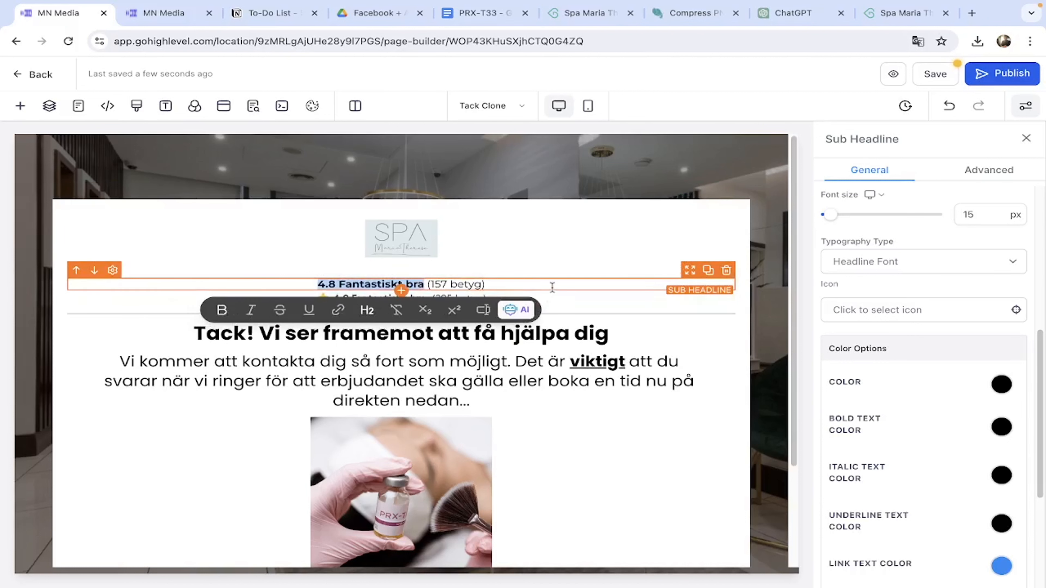
# Set the sub headline to the custom font Poppins.
pyautogui.scroll(-2, 971, 399)
pyautogui.scroll(2, 906, 330)
pyautogui.click(873, 281)
pyautogui.click(872, 305)
pyautogui.click(899, 337)
pyautogui.click(334, 383)
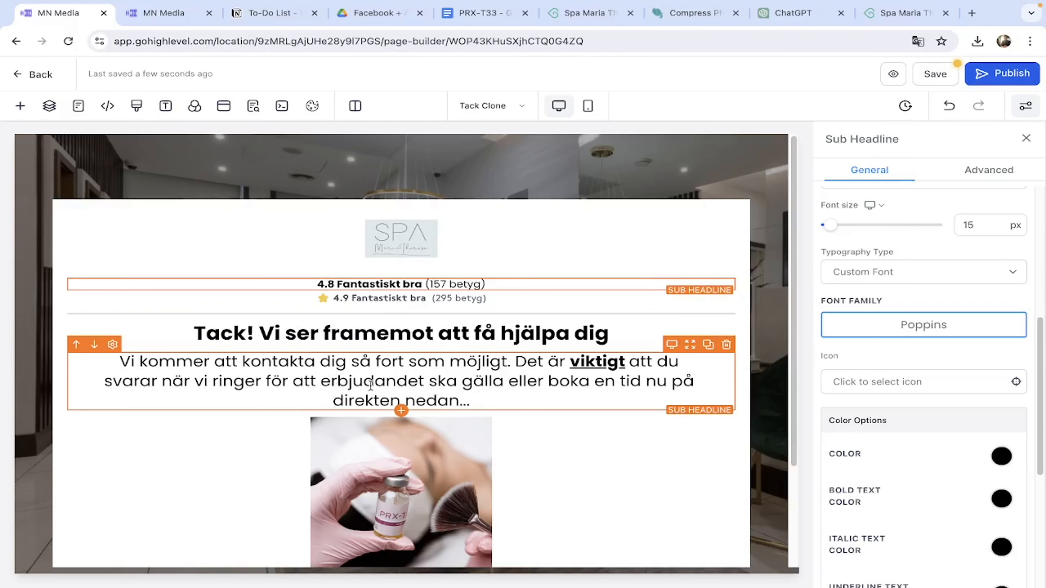
# Add a star icon in front of the rating text.
pyautogui.click(900, 383)
pyautogui.click(870, 410)
pyautogui.write('star')
pyautogui.click(841, 441)
pyautogui.scroll(-5, 988, 444)
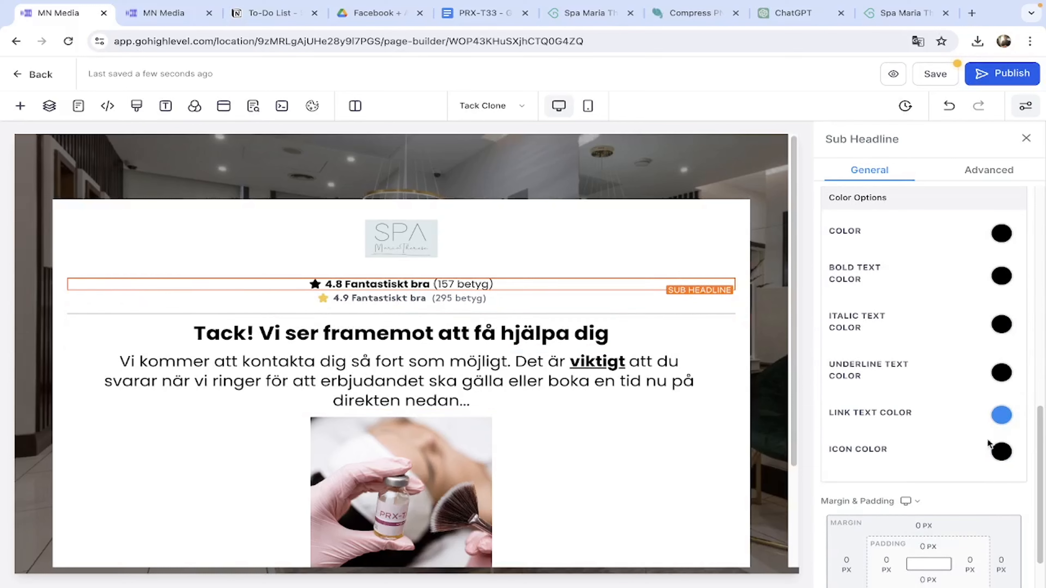
# Look up and copy the gold hex colour code #FFD700.
pyautogui.click(1002, 452)
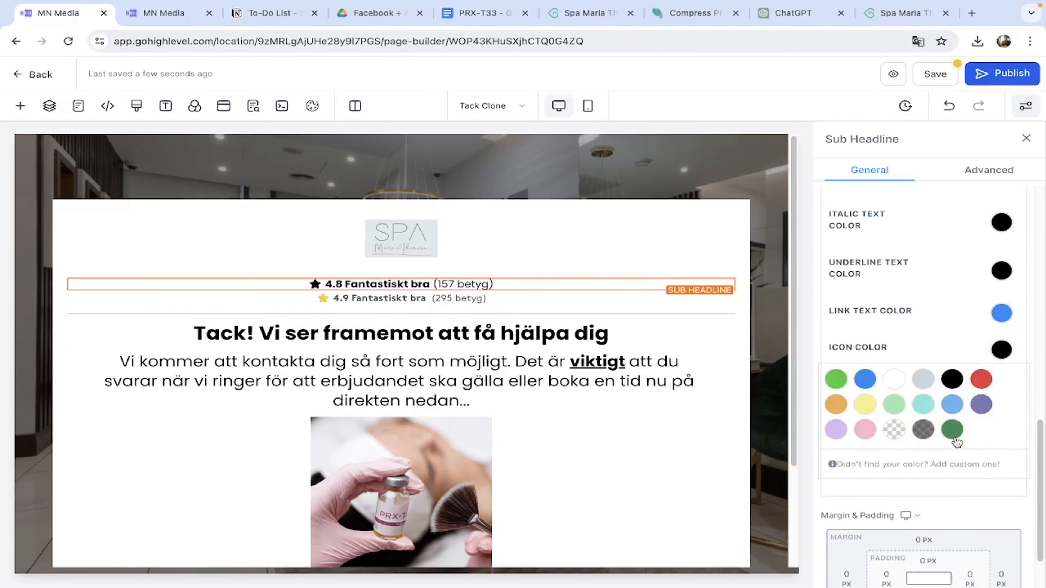
pyautogui.click(972, 14)
pyautogui.write('gold c')
pyautogui.press('Return')
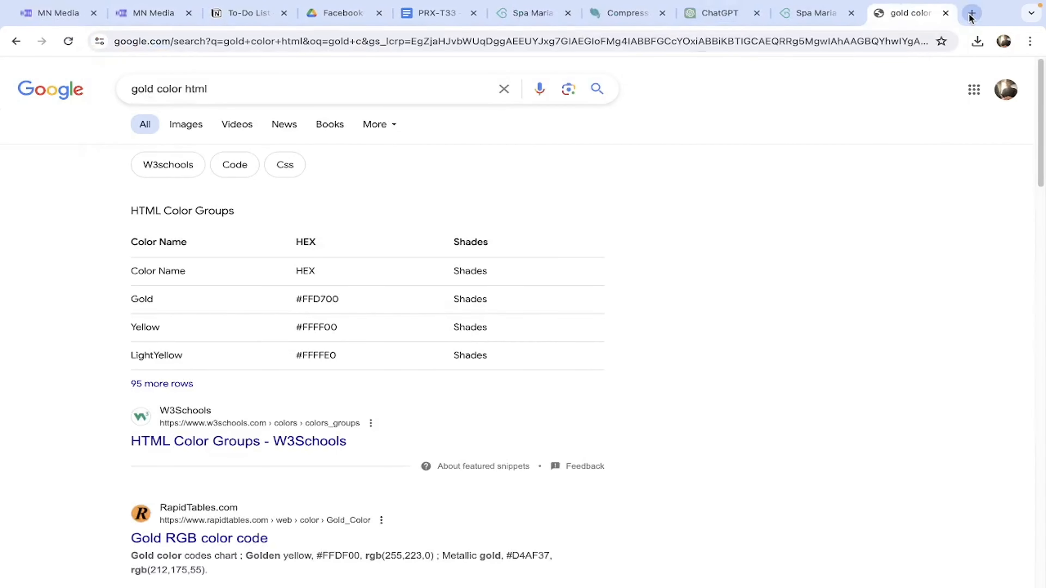
pyautogui.moveTo(286, 301); pyautogui.dragTo(348, 306)
pyautogui.hotkey('ctrl', 'c')
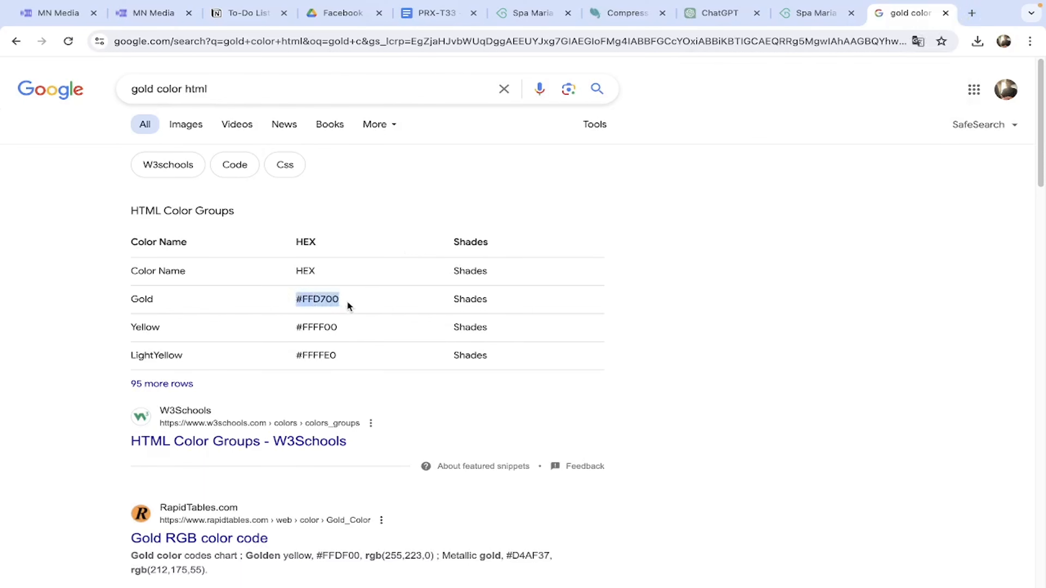
pyautogui.hotkey('ctrl', '1')
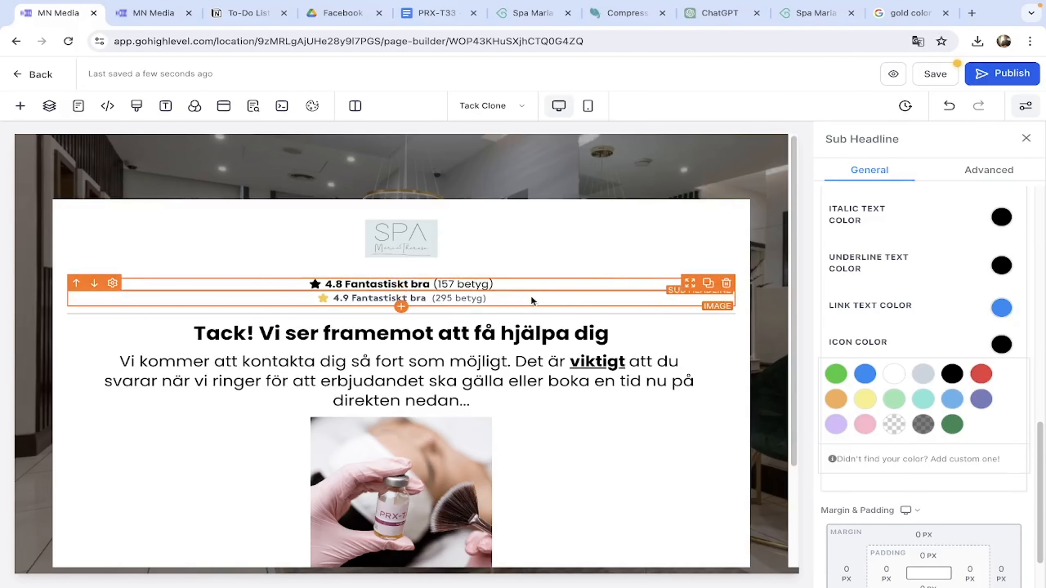
# Delete the old rating image and colour the star icon with custom gold #FFD700.
pyautogui.click(527, 304)
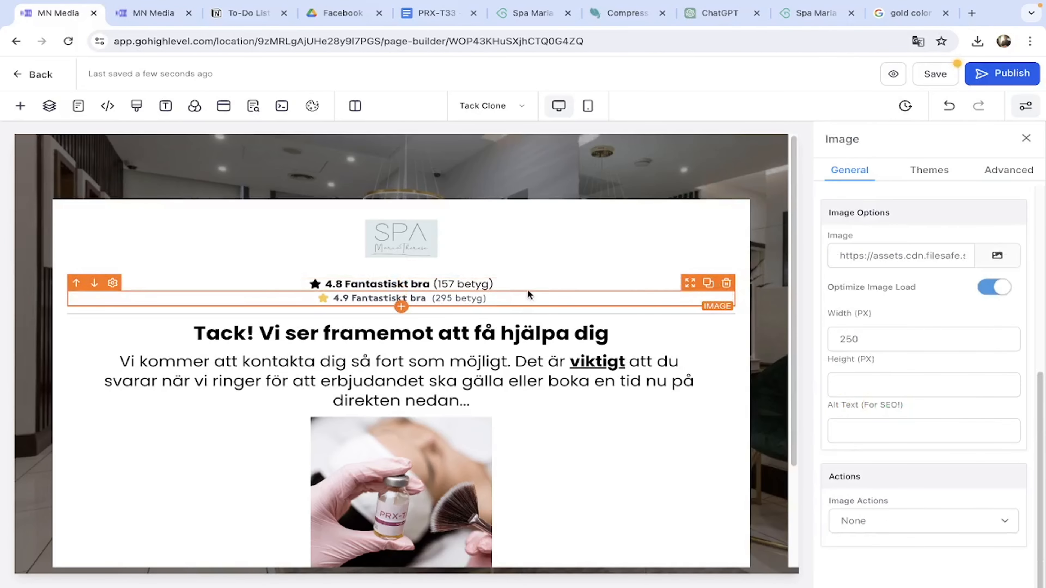
pyautogui.click(725, 284)
pyautogui.click(327, 283)
pyautogui.scroll(-6, 963, 367)
pyautogui.scroll(-5, 963, 367)
pyautogui.click(1002, 384)
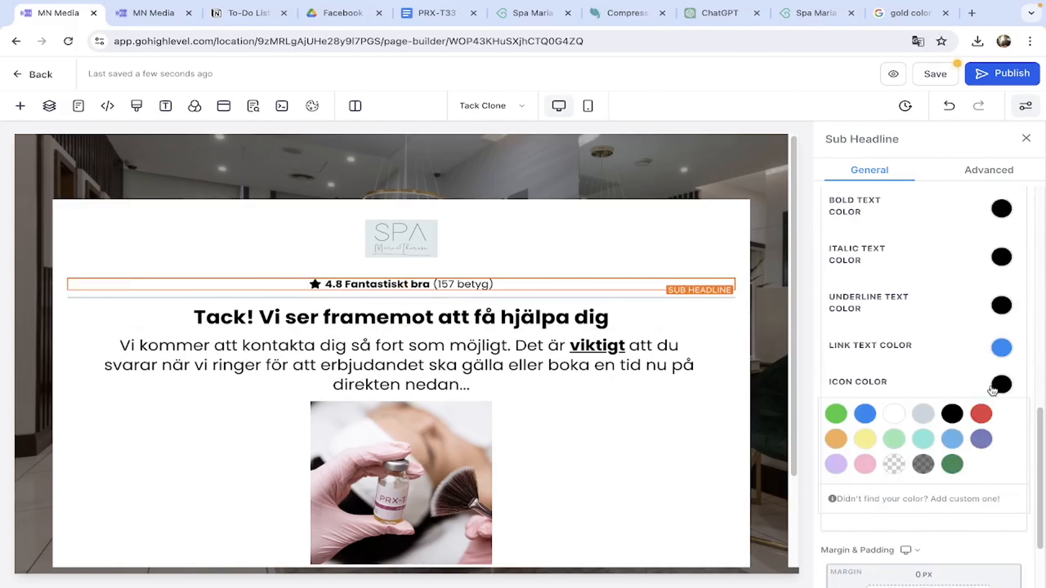
pyautogui.scroll(-3, 988, 387)
pyautogui.click(888, 396)
pyautogui.click(893, 431)
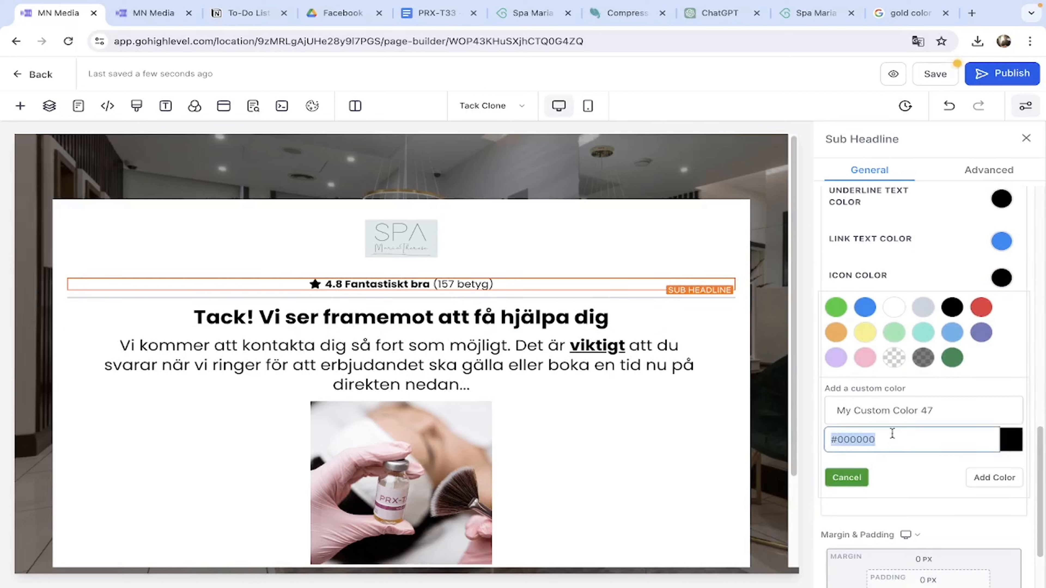
pyautogui.hotkey('ctrl', 'v')
pyautogui.click(995, 478)
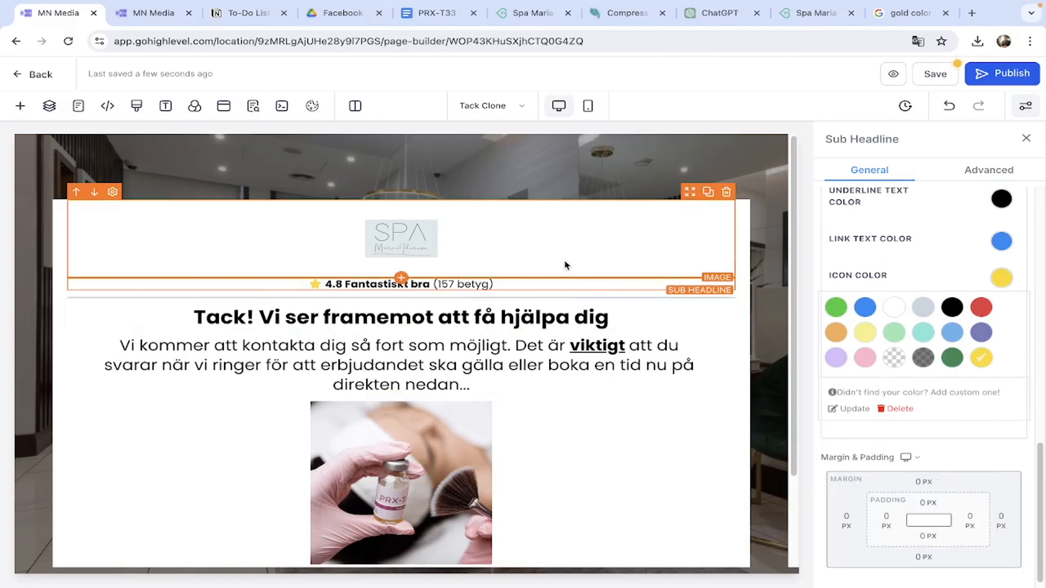
pyautogui.click(543, 231)
pyautogui.click(530, 291)
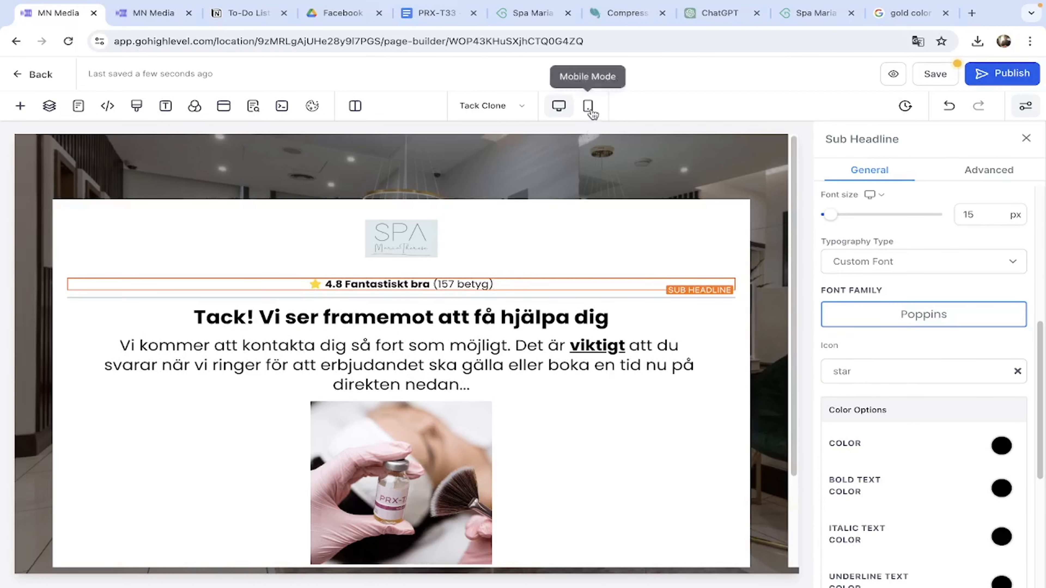
# In the mobile layout, insert a sub headline below the logo.
pyautogui.tripleClick(544, 283)
pyautogui.hotkey('ctrl', 'c')
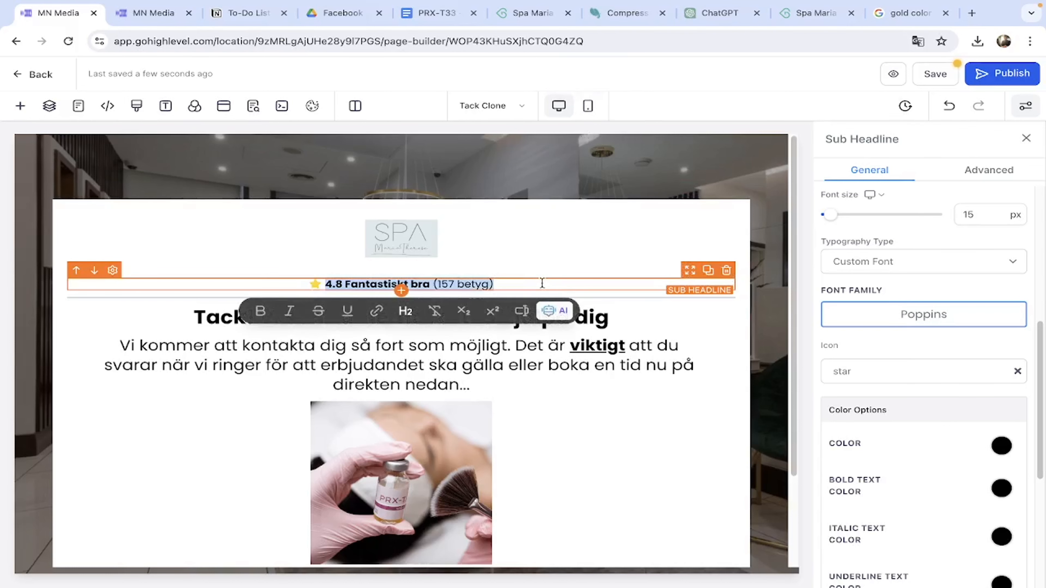
pyautogui.click(588, 105)
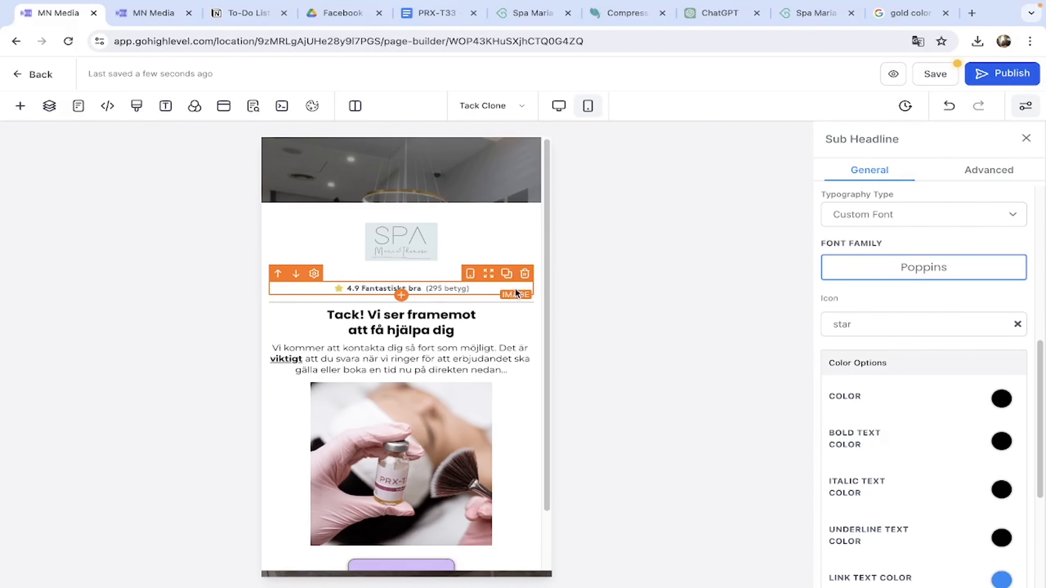
pyautogui.click(401, 281)
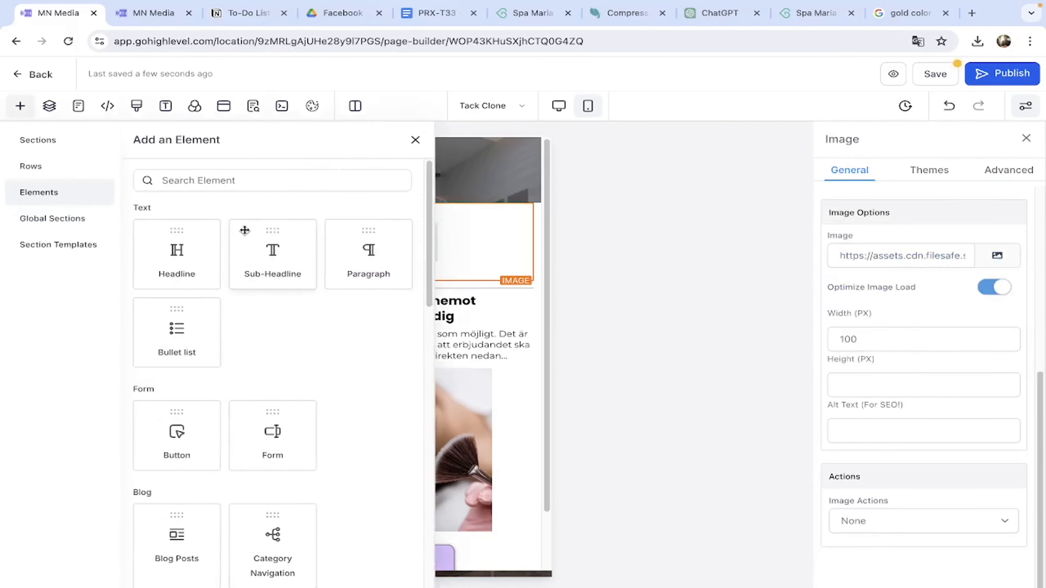
pyautogui.click(305, 284)
pyautogui.write('13')
# Give the mobile sub headline the custom font Poppins.
pyautogui.click(896, 261)
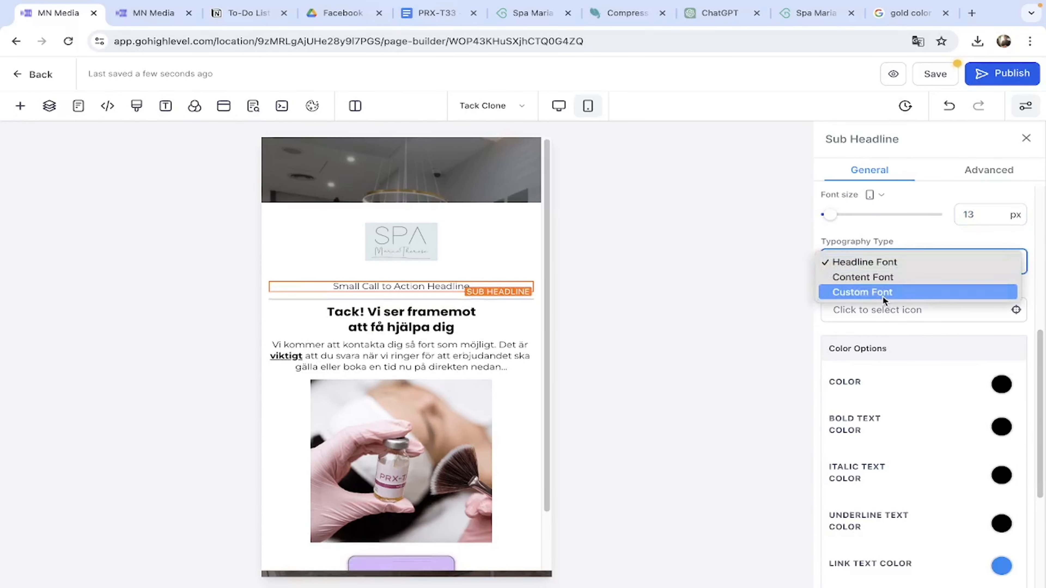
pyautogui.click(882, 295)
pyautogui.click(891, 314)
pyautogui.click(379, 393)
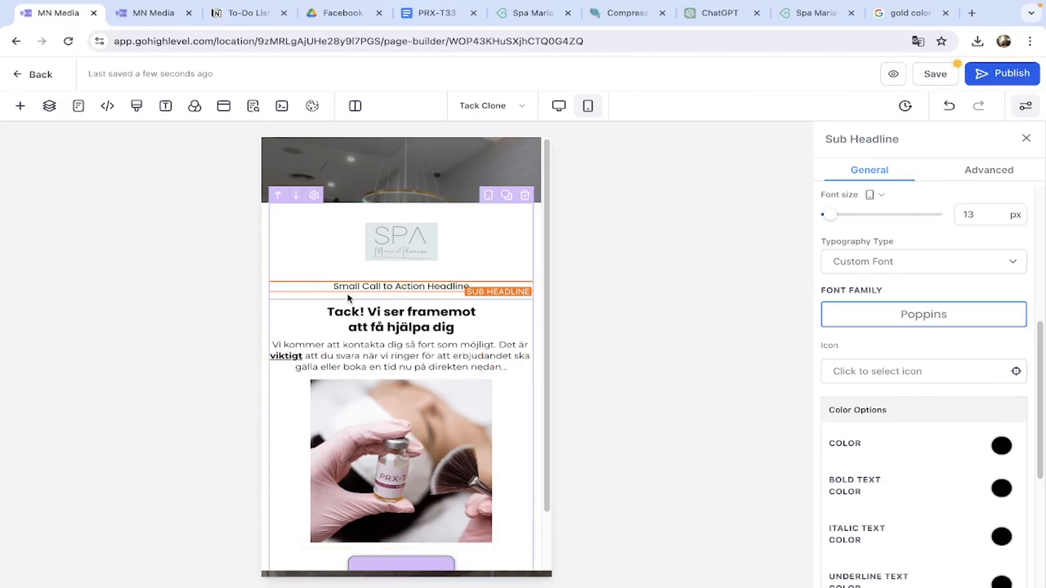
# Paste '4.8 Fantastiskt bra (157 betyg)' into it and unbold '(157 betyg)'.
pyautogui.tripleClick(330, 286)
pyautogui.hotkey('ctrl', 'v')
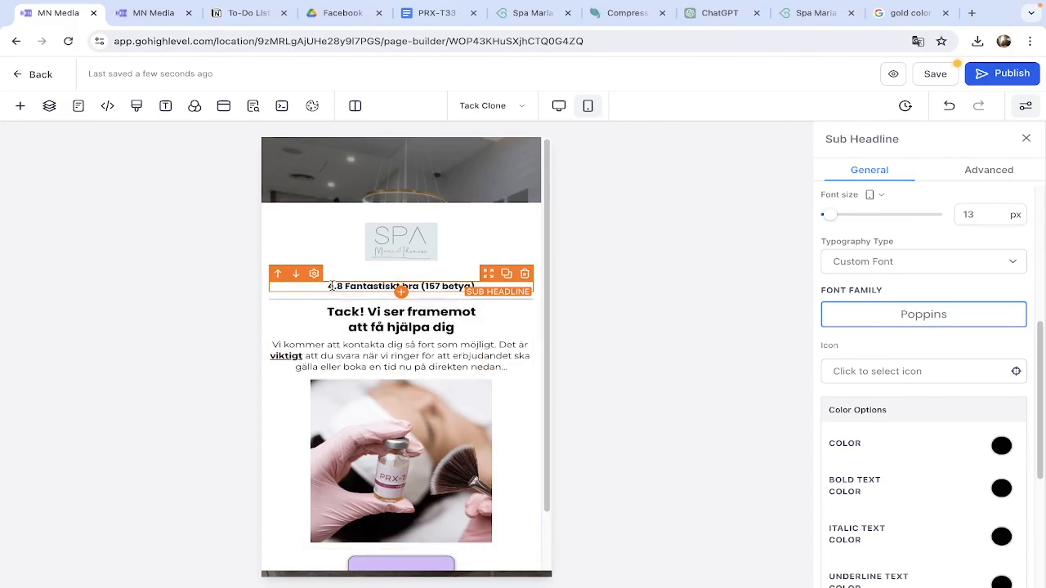
pyautogui.moveTo(421, 287); pyautogui.dragTo(479, 289)
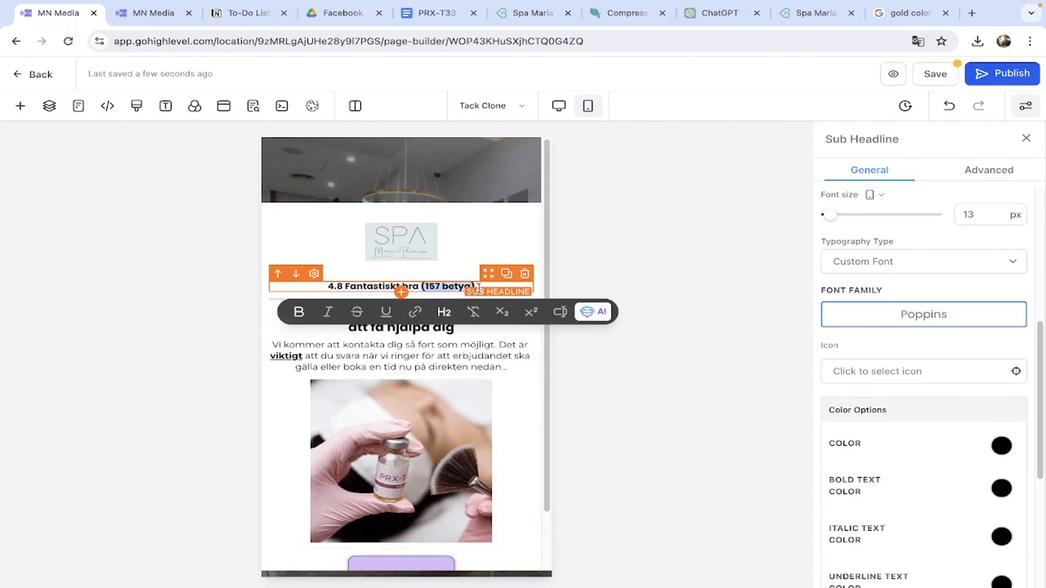
pyautogui.click(300, 312)
pyautogui.scroll(-6, 983, 404)
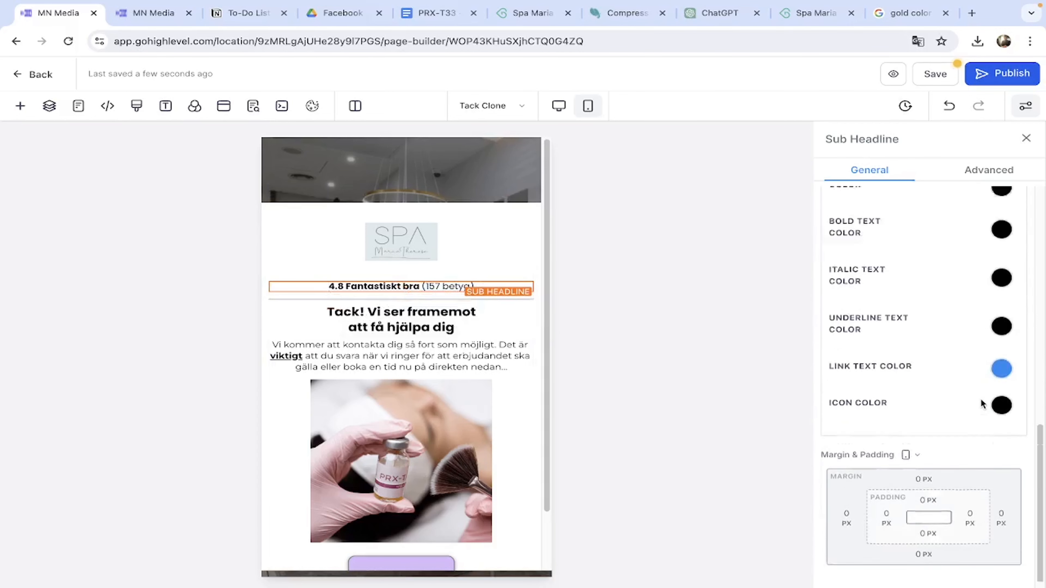
pyautogui.scroll(6, 983, 404)
# Add a yellow star icon in front of the mobile rating line.
pyautogui.click(918, 314)
pyautogui.click(919, 344)
pyautogui.write('star')
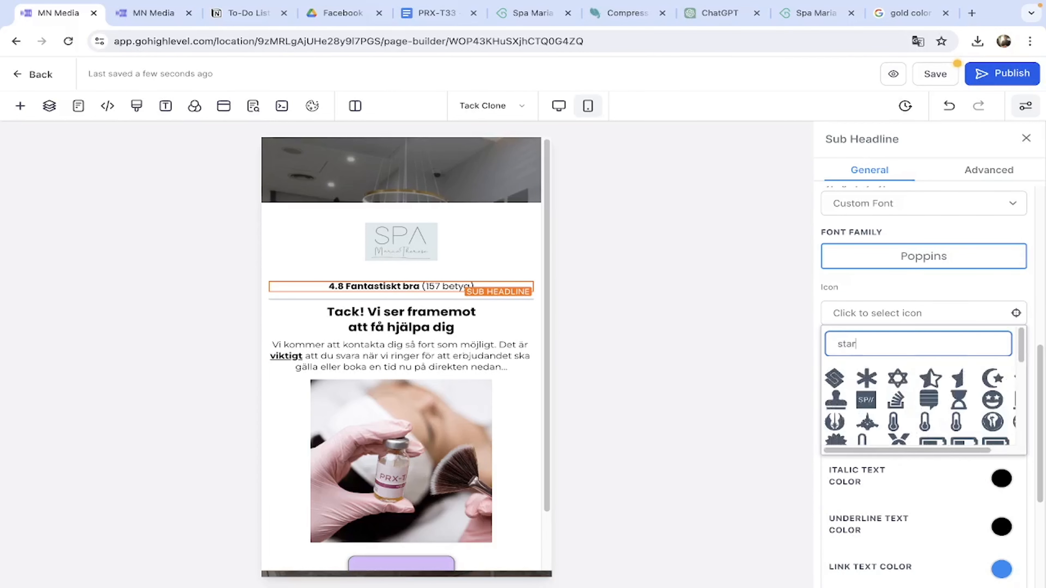
pyautogui.write('r')
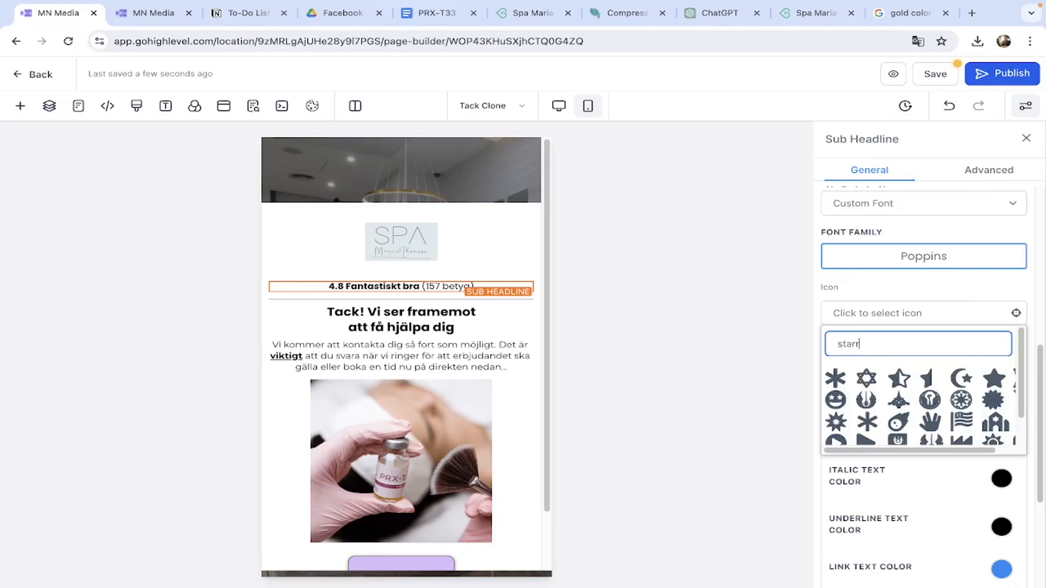
pyautogui.click(848, 381)
pyautogui.scroll(-5, 850, 373)
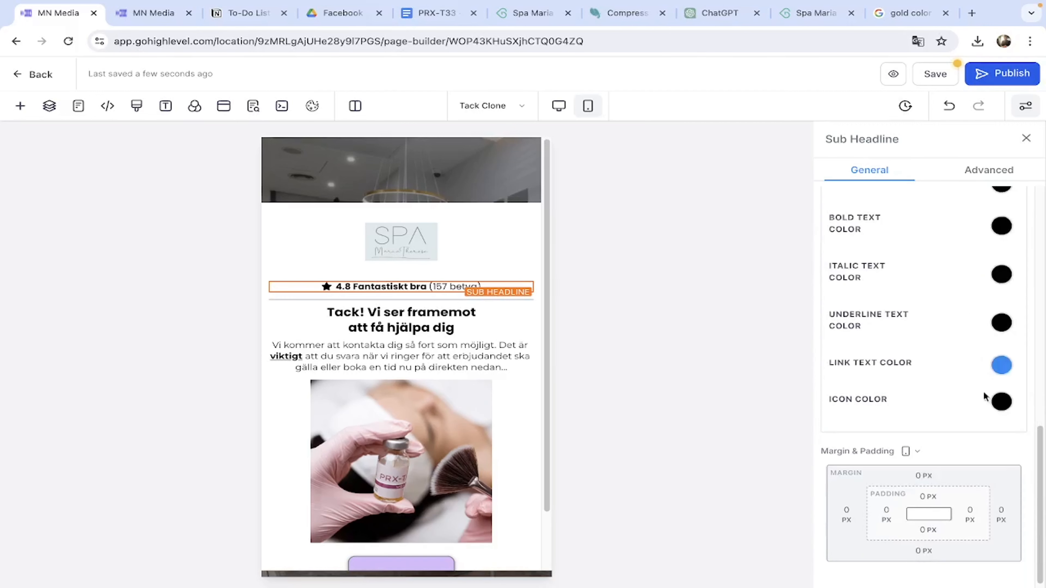
pyautogui.click(1002, 402)
pyautogui.click(981, 482)
pyautogui.click(474, 208)
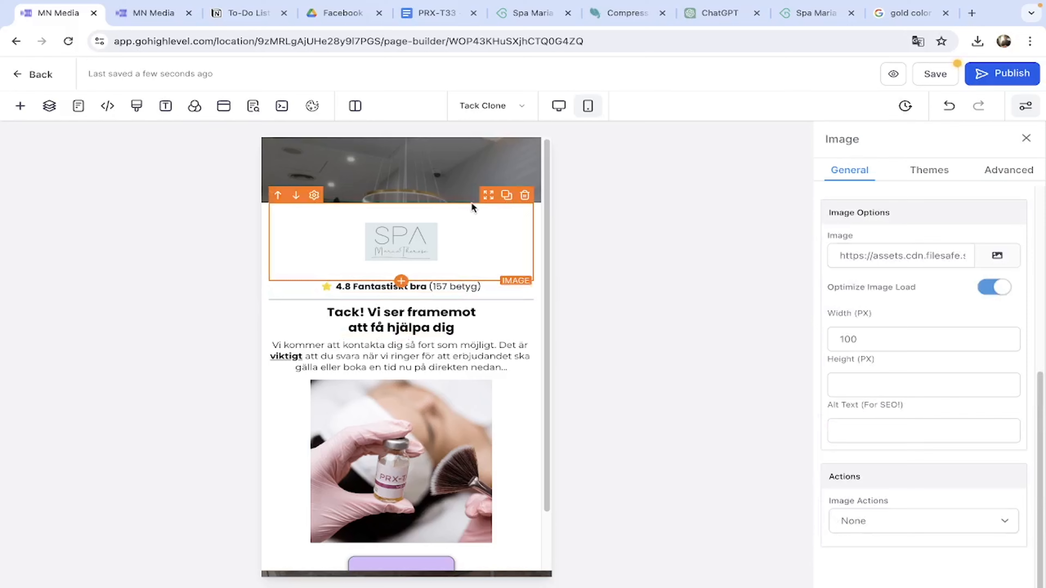
pyautogui.scroll(-2, 452, 458)
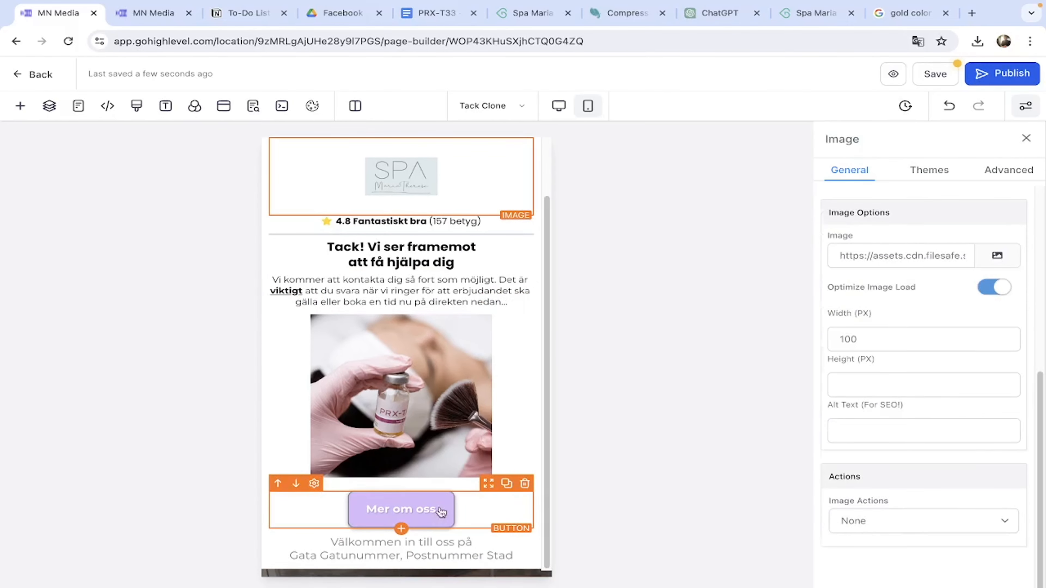
# In desktop view, change the Mer om oss button's text to 'BOKA TID'.
pyautogui.click(440, 514)
pyautogui.click(559, 106)
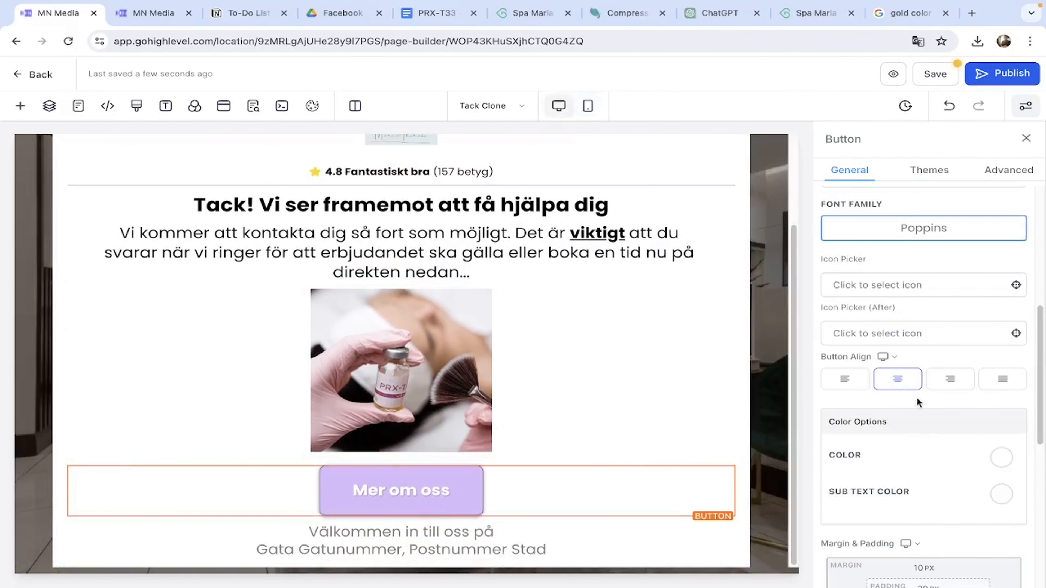
pyautogui.scroll(-8, 921, 305)
pyautogui.tripleClick(896, 313)
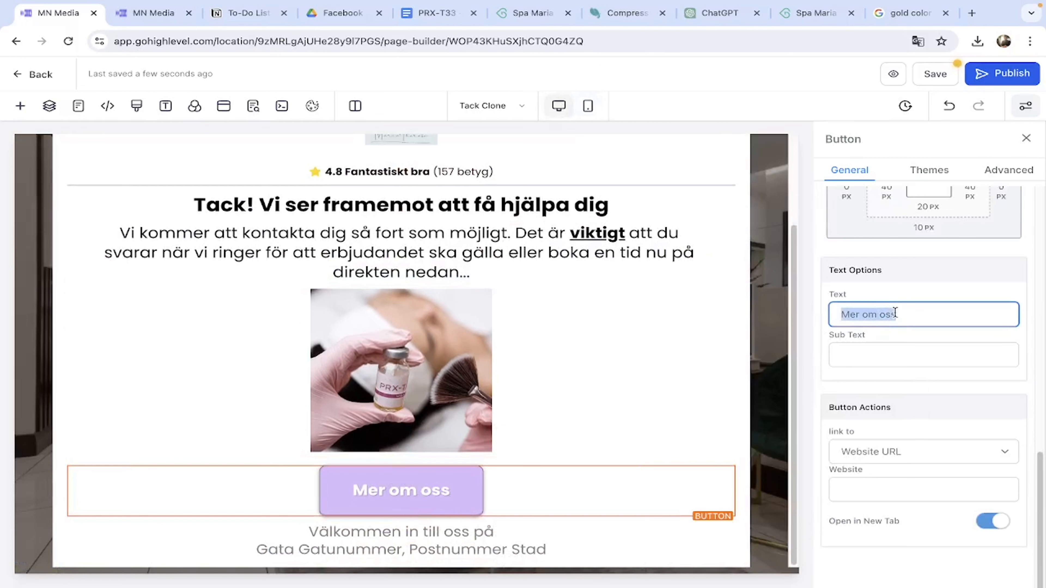
pyautogui.write('BOKA TID')
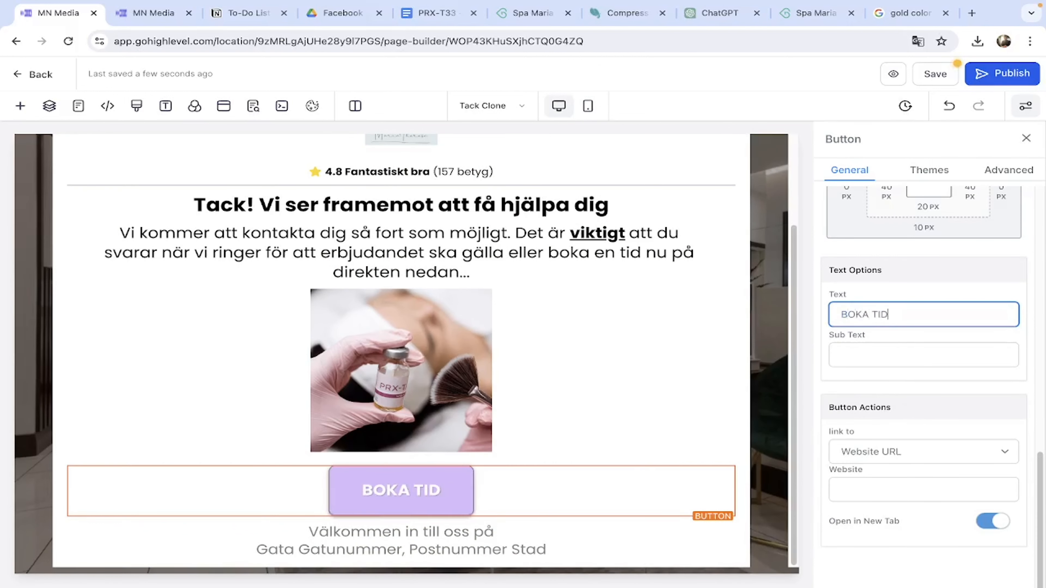
pyautogui.click(641, 440)
pyautogui.click(591, 480)
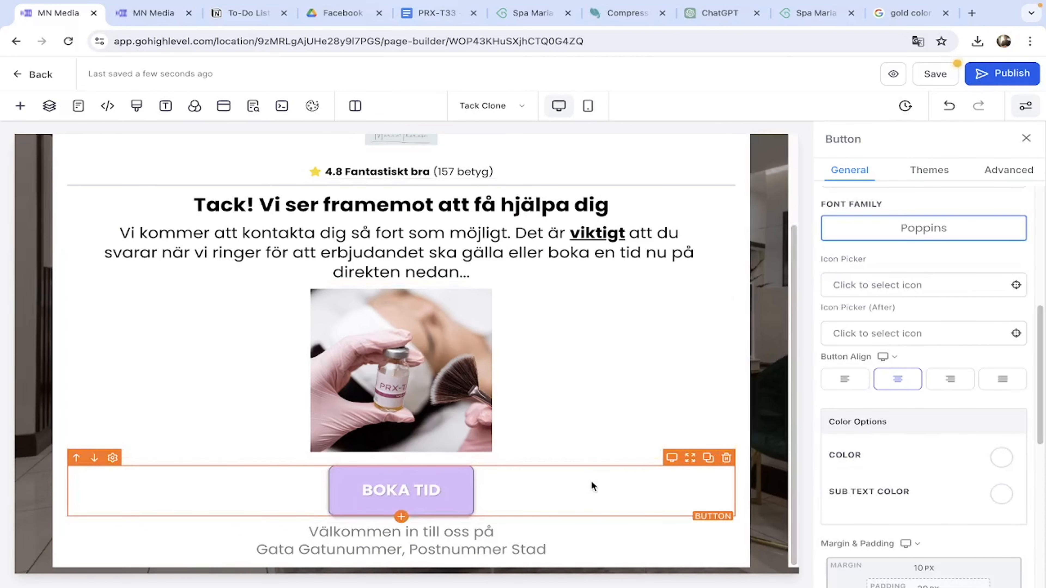
# Review the Bokadirekt page, then bring up the HIFU thank-you page with its tracking code closed.
pyautogui.click(824, 22)
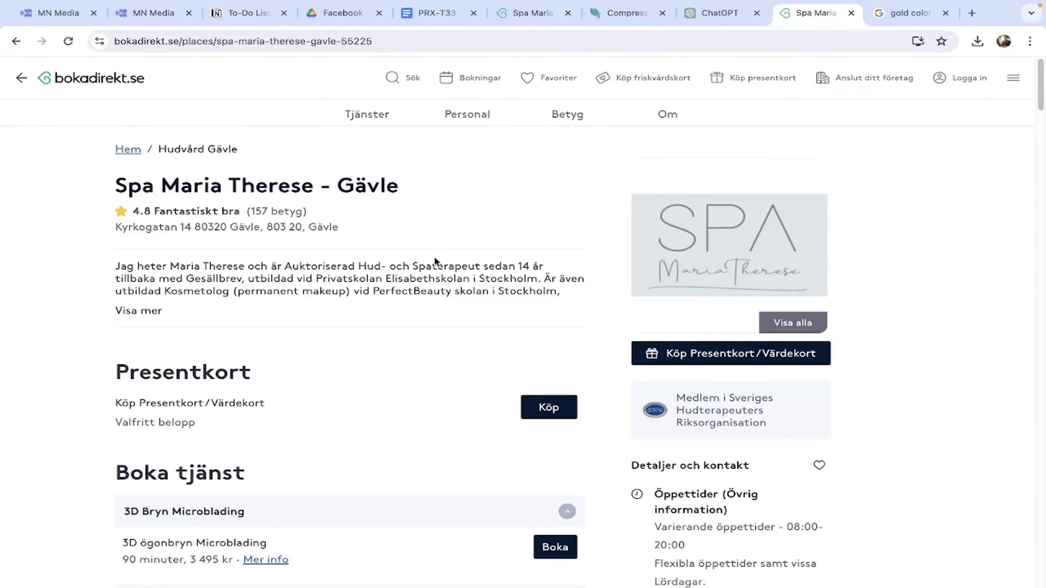
pyautogui.scroll(-15, 435, 257)
pyautogui.scroll(-5, 437, 259)
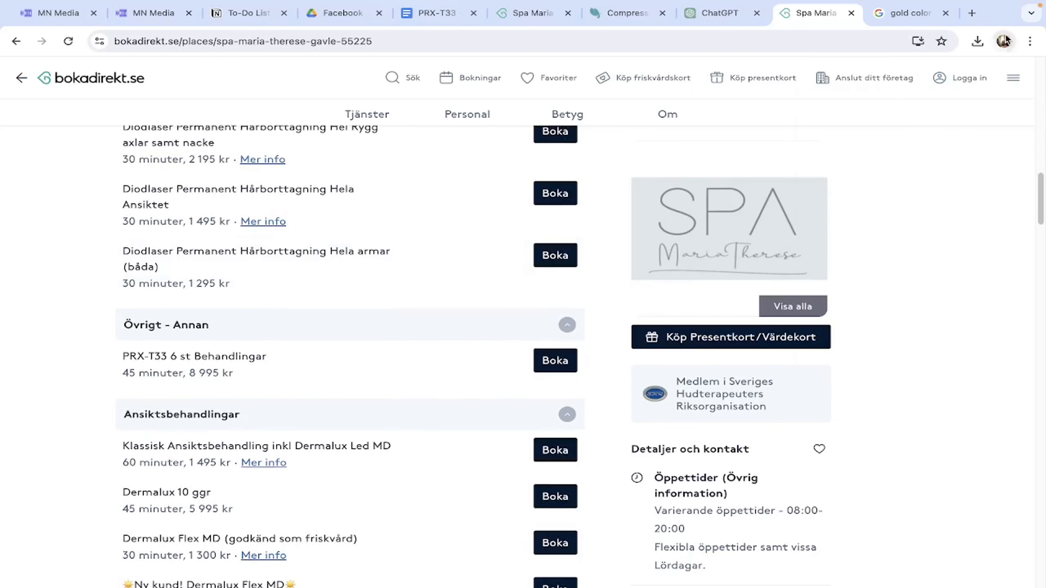
pyautogui.click(1006, 40)
pyautogui.click(152, 13)
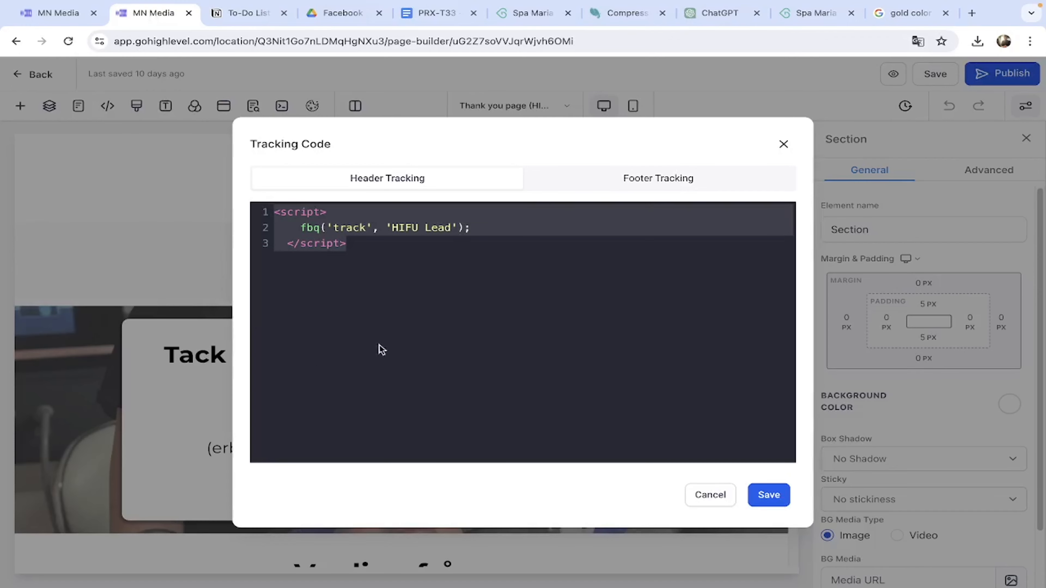
pyautogui.click(785, 143)
pyautogui.scroll(-3, 404, 380)
# Compare with the HIFU page's button and extend the Tack Clone button label to 'BOKA TID NU'.
pyautogui.click(402, 375)
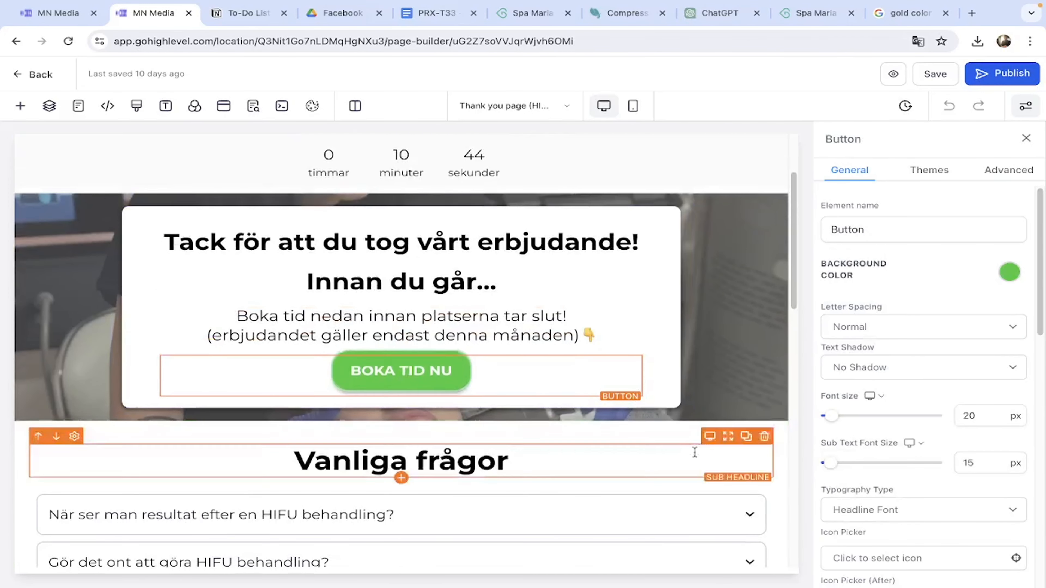
pyautogui.scroll(-10, 883, 425)
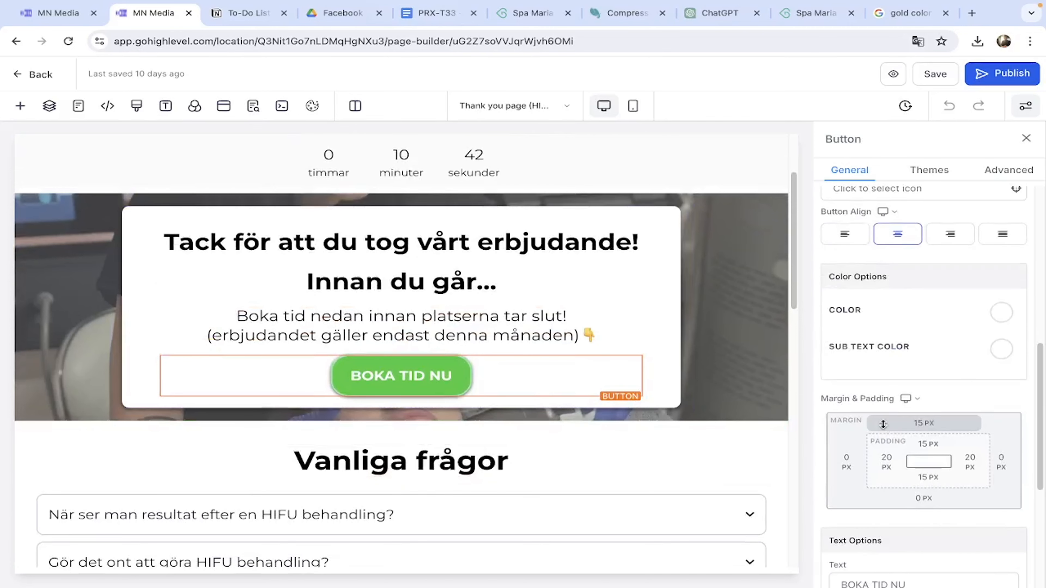
pyautogui.scroll(10, 883, 424)
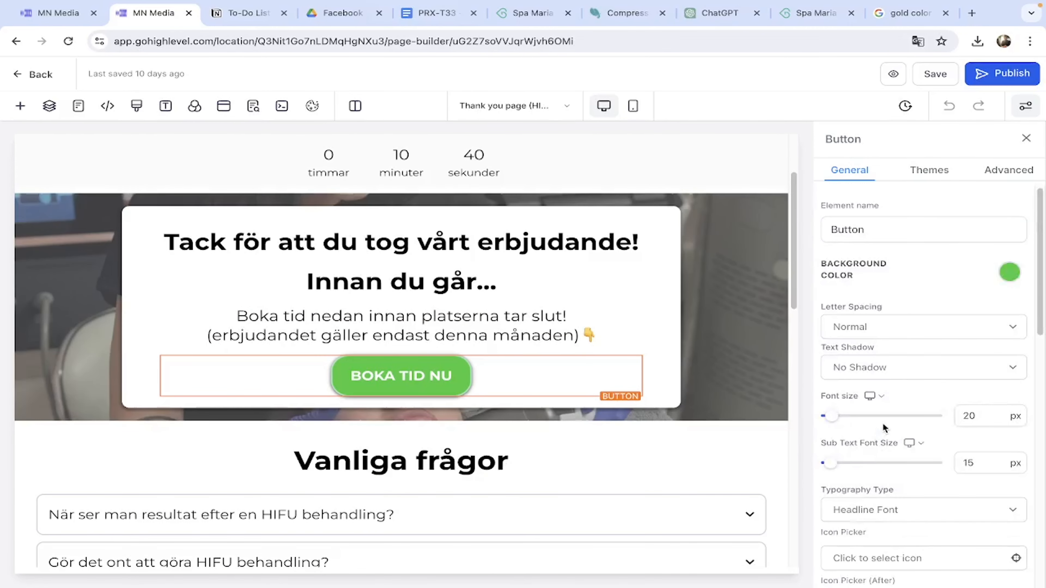
pyautogui.click(808, 13)
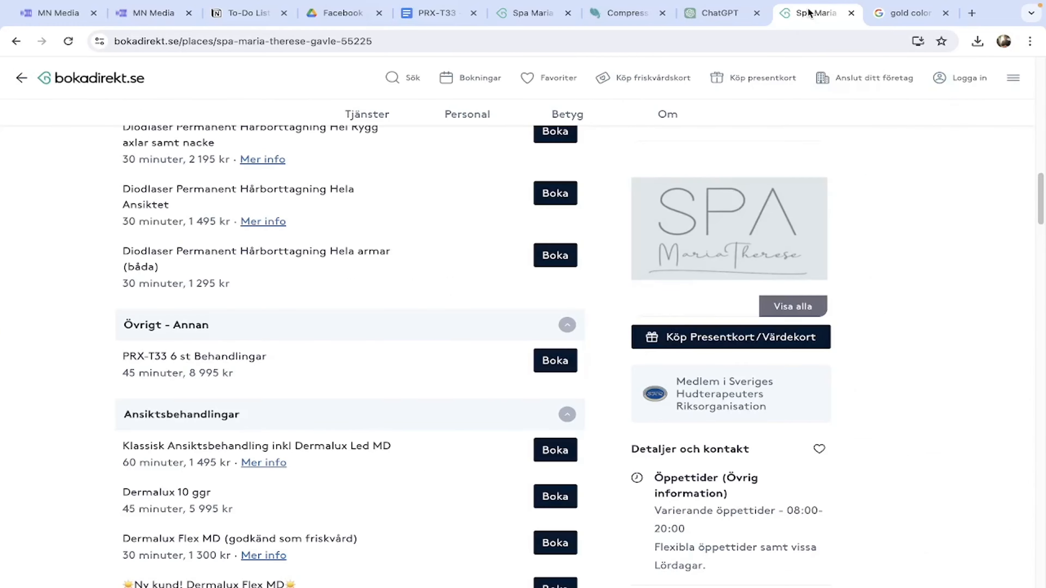
pyautogui.click(58, 13)
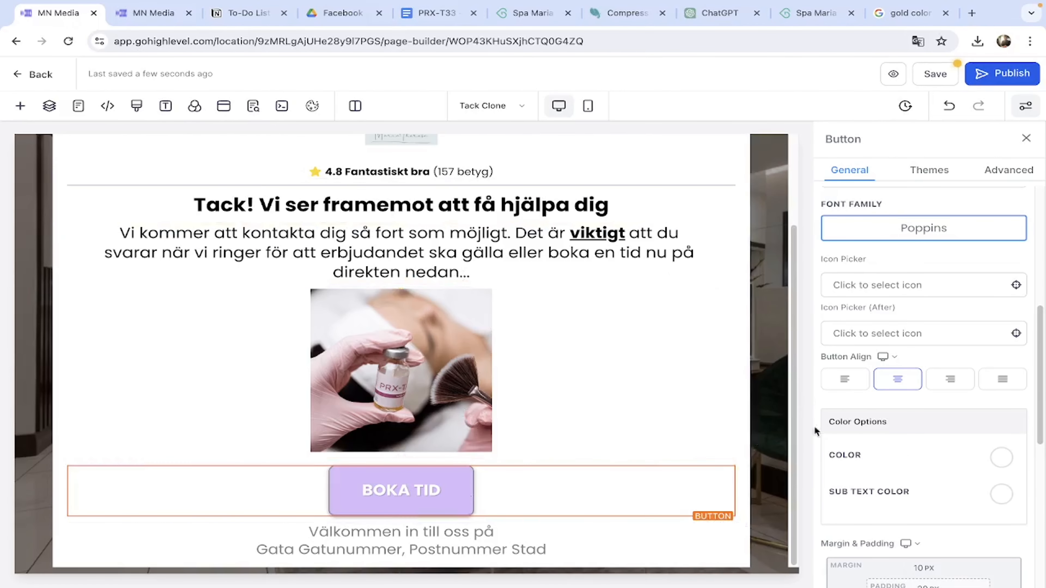
pyautogui.scroll(-8, 910, 465)
pyautogui.click(924, 373)
pyautogui.write('nu')
pyautogui.press('BackSpace')
pyautogui.write('NU')
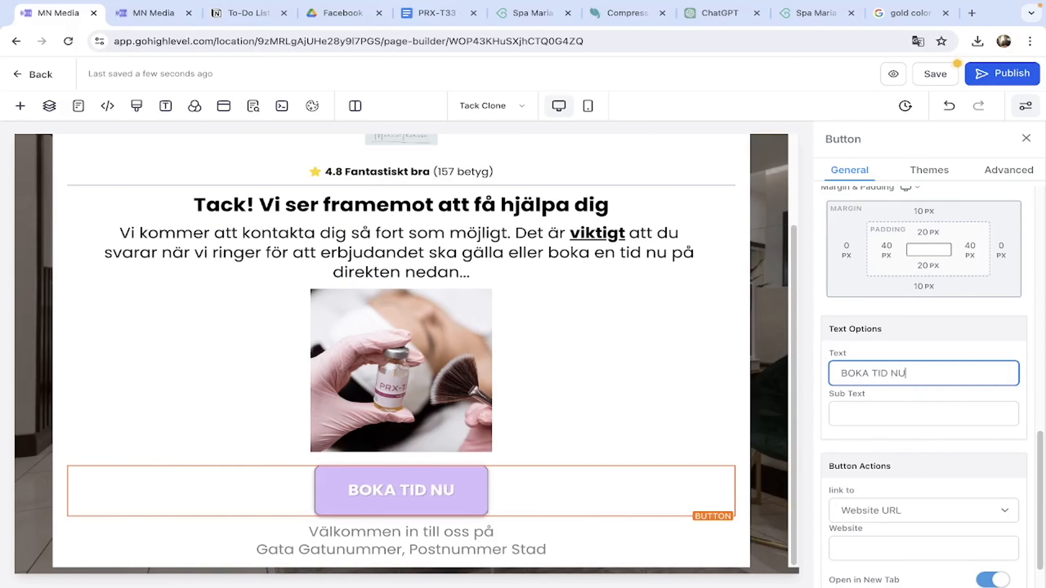
pyautogui.click(606, 496)
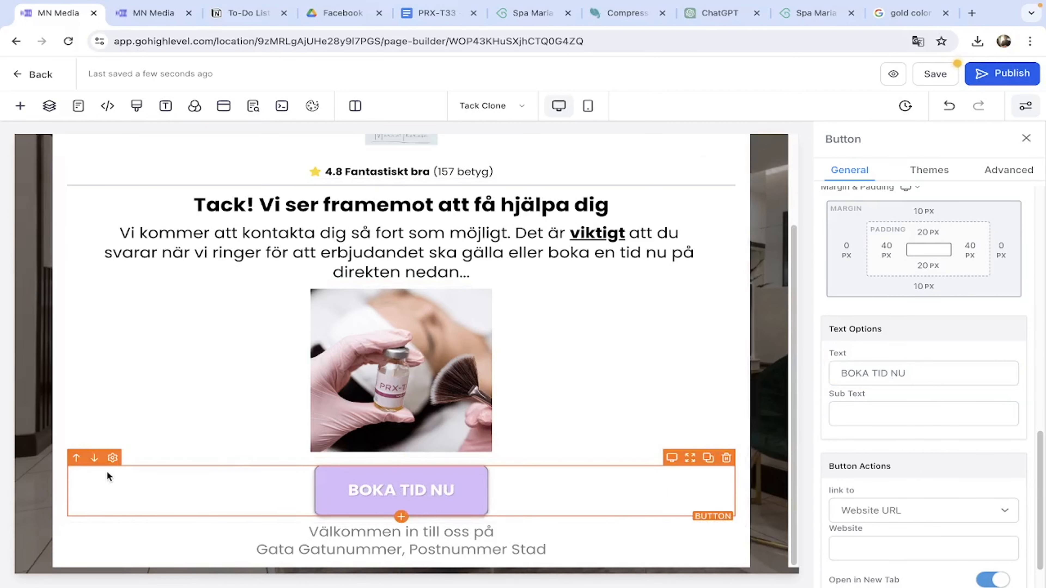
# Link the BOKA TID NU button's website to the spa's Bokadirekt page URL.
pyautogui.click(56, 470)
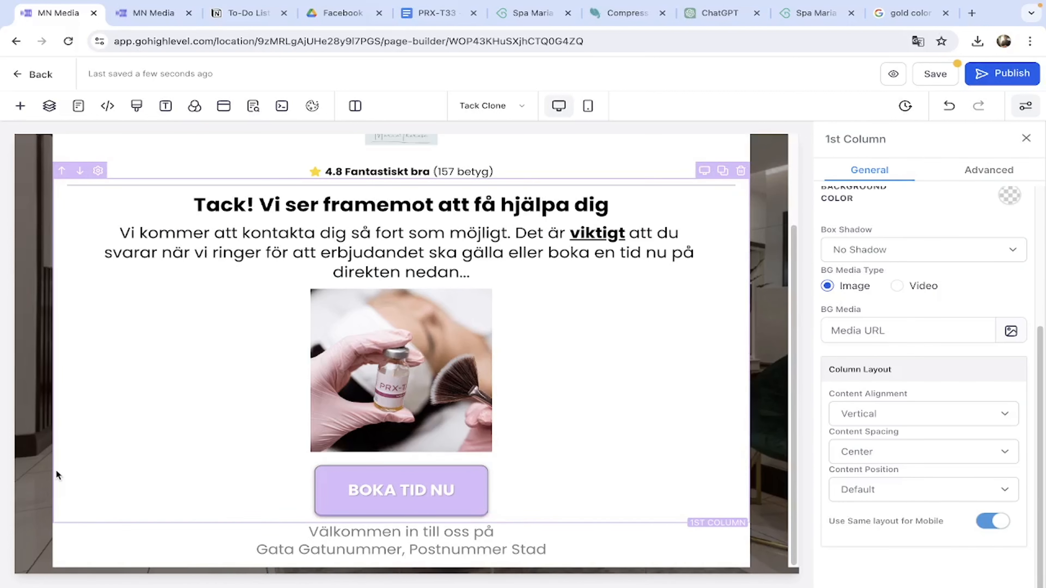
pyautogui.click(388, 502)
pyautogui.click(533, 13)
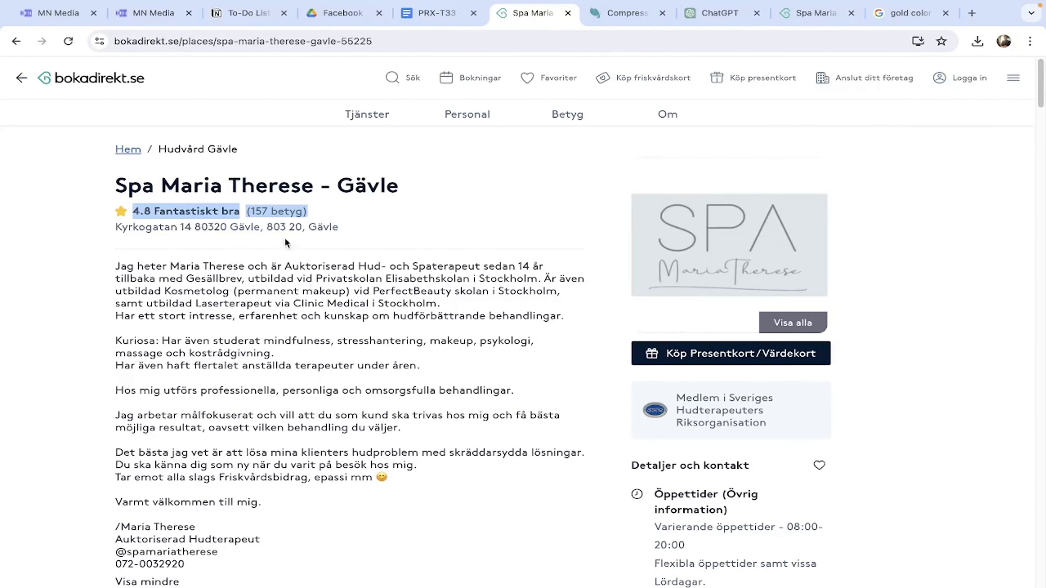
pyautogui.click(217, 41)
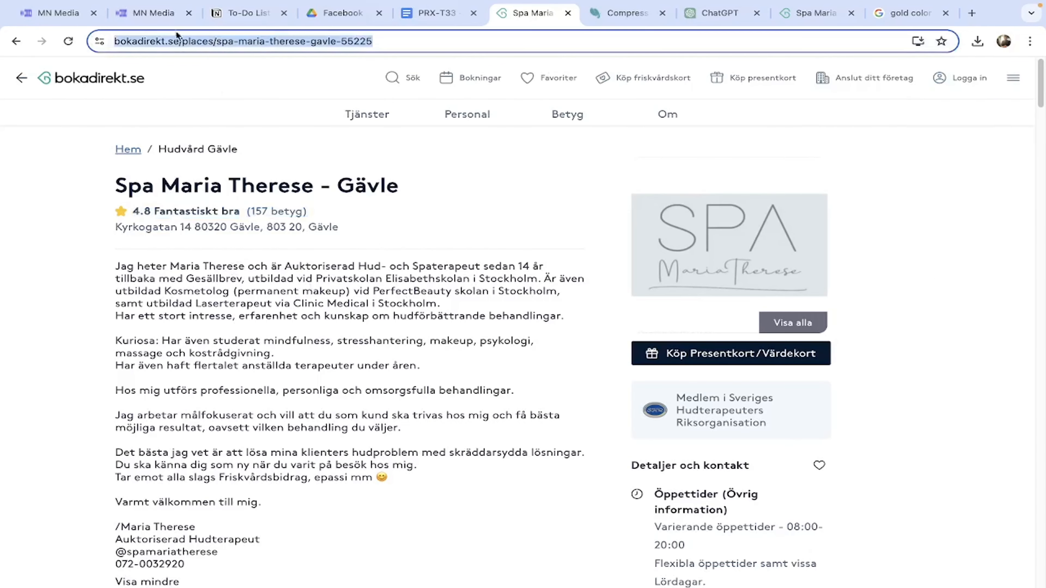
pyautogui.click(58, 12)
pyautogui.scroll(-5, 863, 472)
pyautogui.click(875, 485)
pyautogui.hotkey('ctrl', 'v')
pyautogui.click(890, 564)
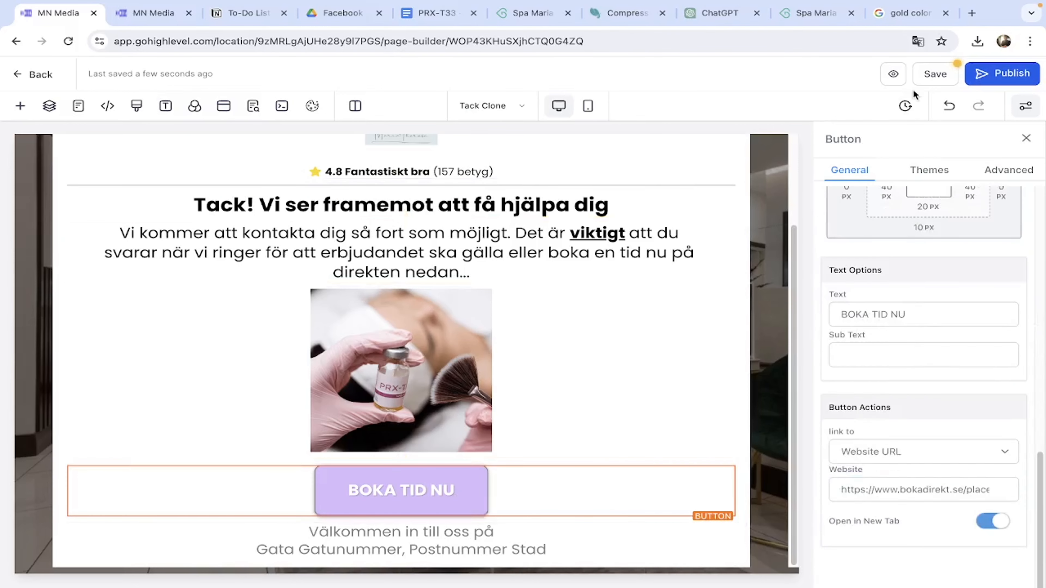
# In mobile view, relabel the Mer om oss button 'BOKA TID NU' and link it to Bokadirekt.
pyautogui.click(587, 106)
pyautogui.click(398, 515)
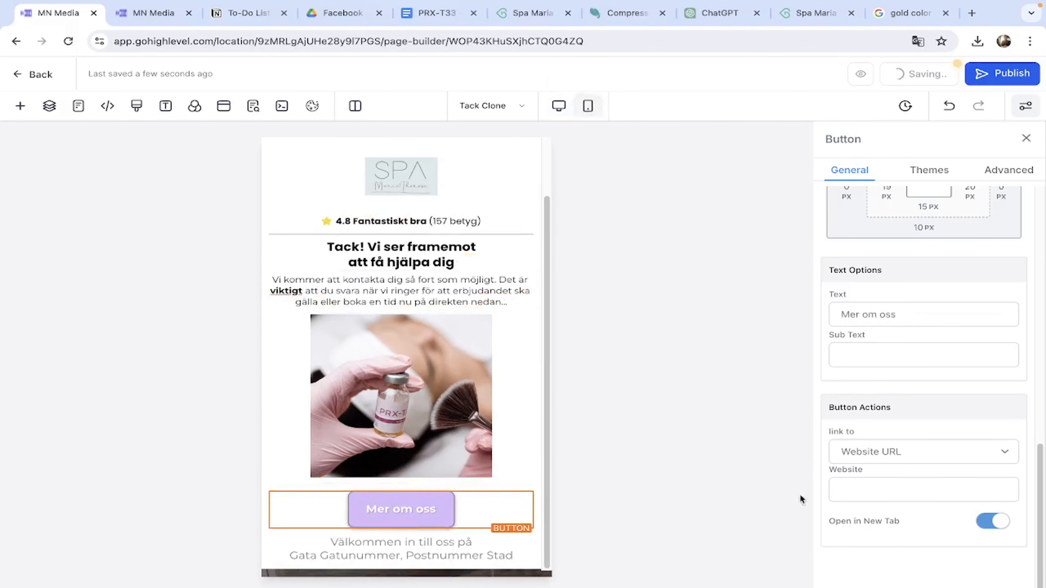
pyautogui.click(901, 453)
pyautogui.click(894, 325)
pyautogui.tripleClick(895, 319)
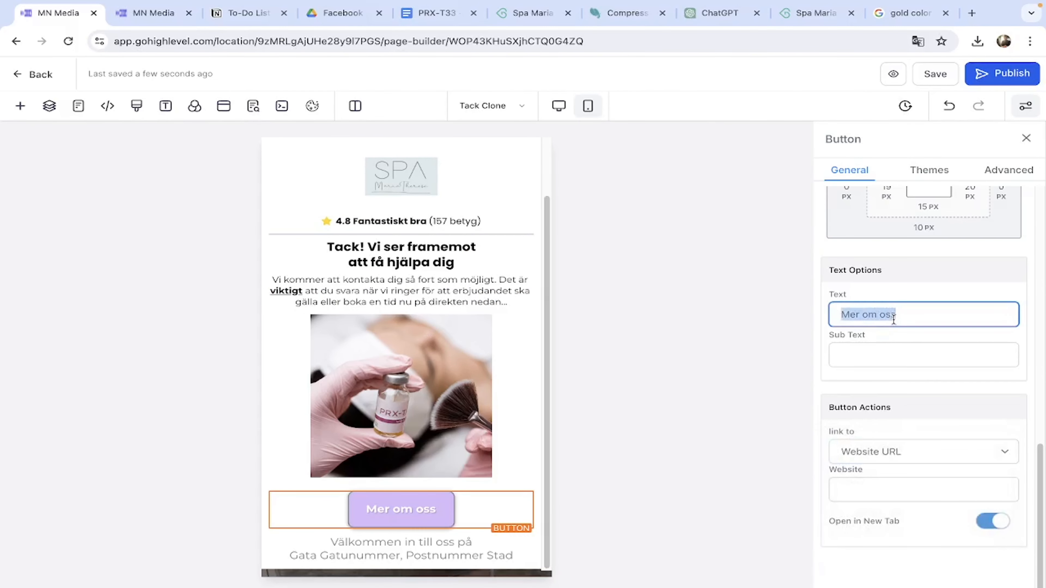
pyautogui.write('BOKA TID NU')
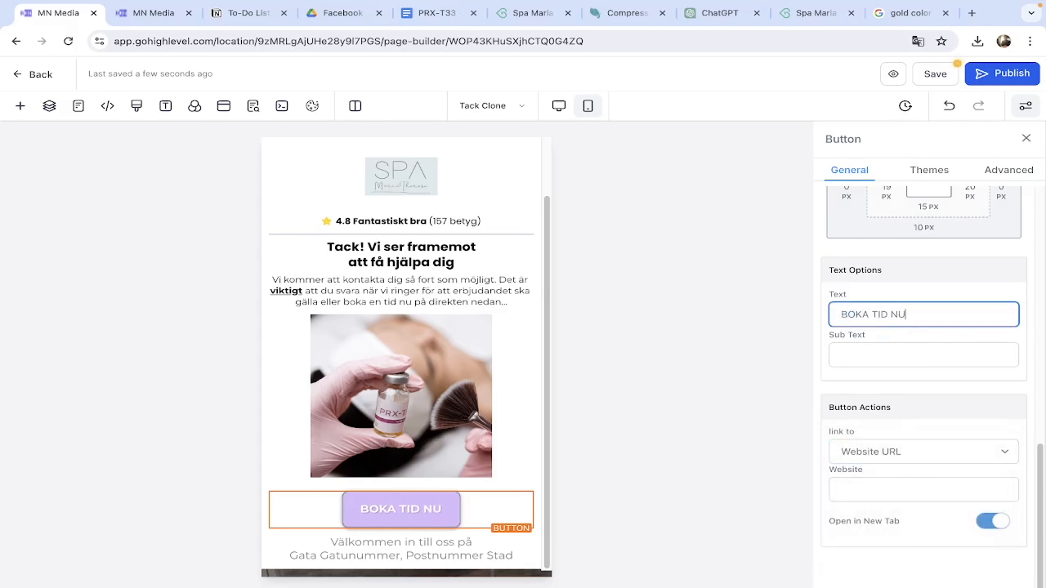
pyautogui.click(909, 494)
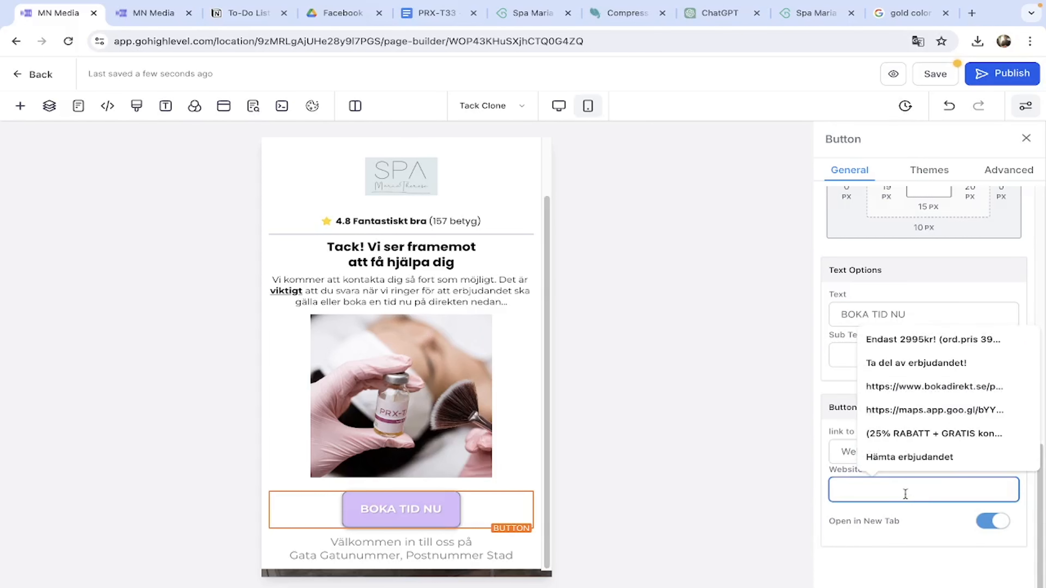
pyautogui.hotkey('ctrl', 'v')
pyautogui.click(896, 552)
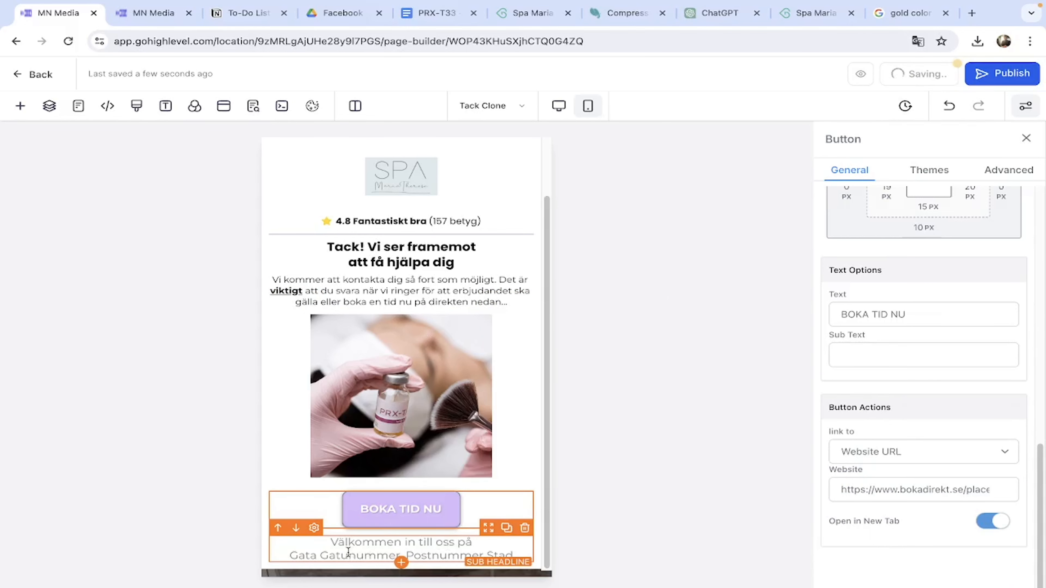
# Copy the spa's street address from Bokadirekt and paste it over the placeholder address line.
pyautogui.click(803, 13)
pyautogui.scroll(10, 204, 227)
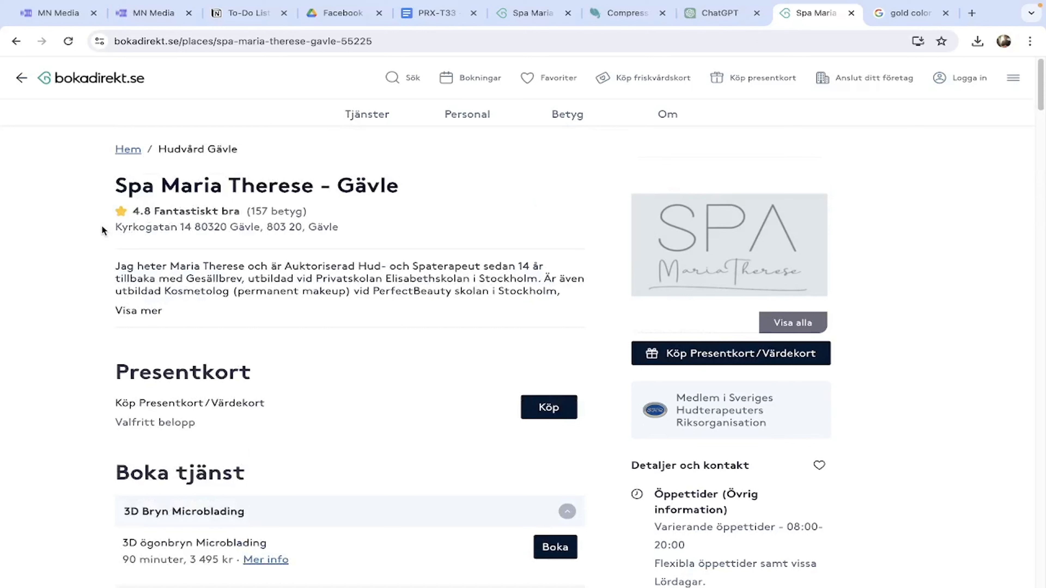
pyautogui.moveTo(108, 229); pyautogui.dragTo(250, 229)
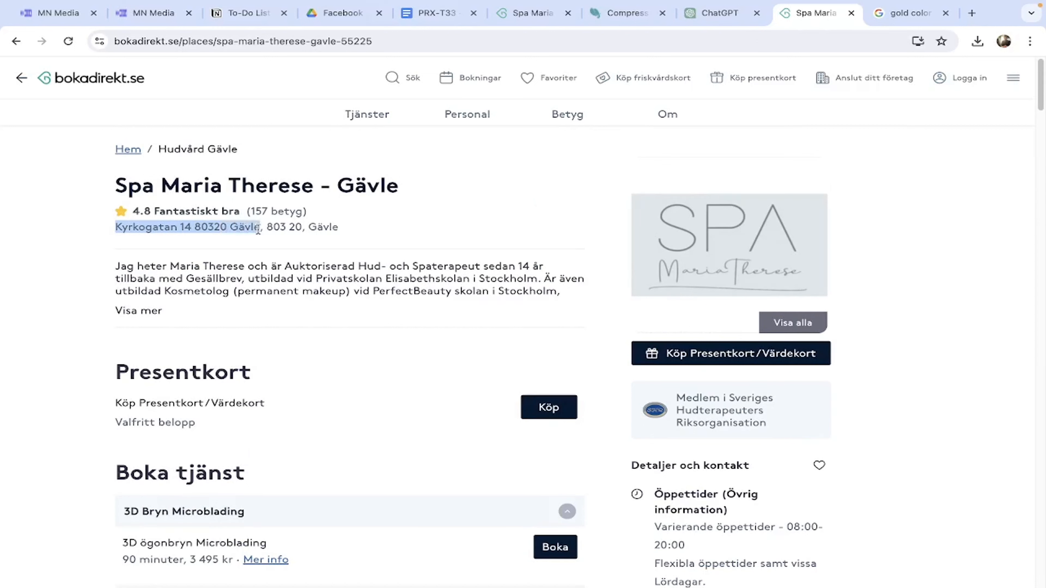
pyautogui.click(58, 13)
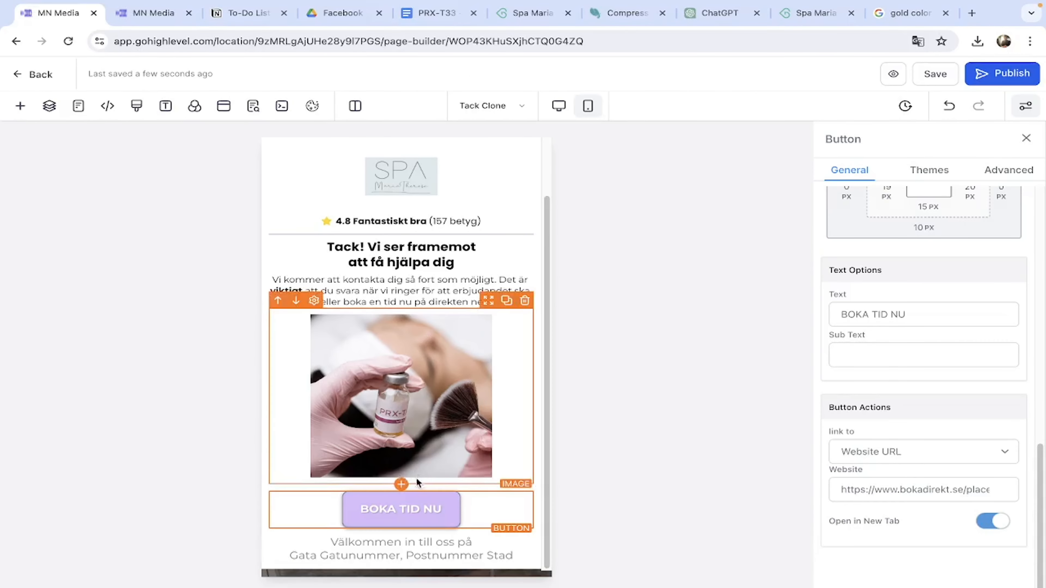
pyautogui.click(499, 554)
pyautogui.tripleClick(499, 554)
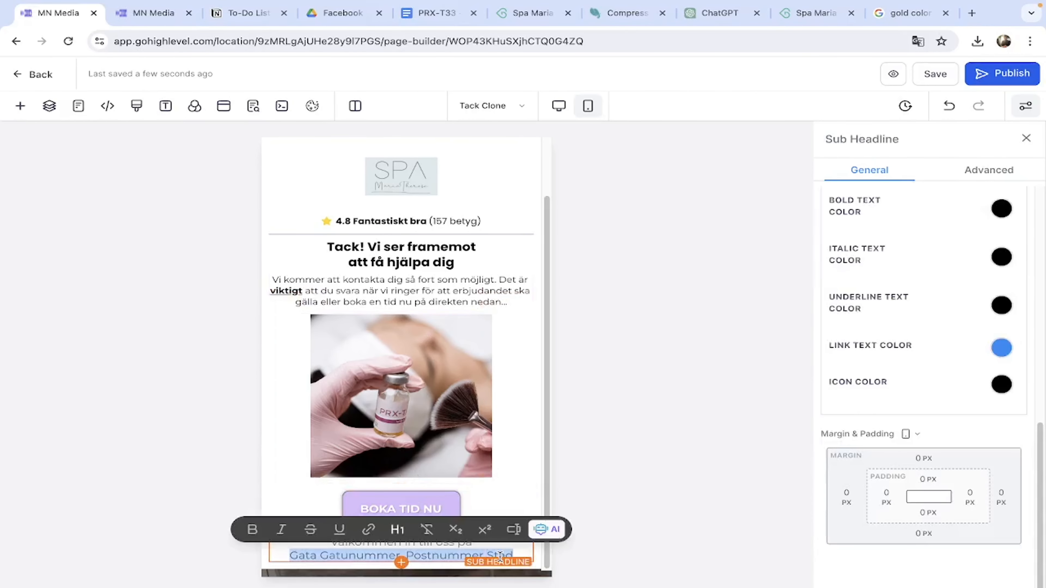
pyautogui.write('Gata Gatunummer, Postnummer Stad')
pyautogui.click(783, 15)
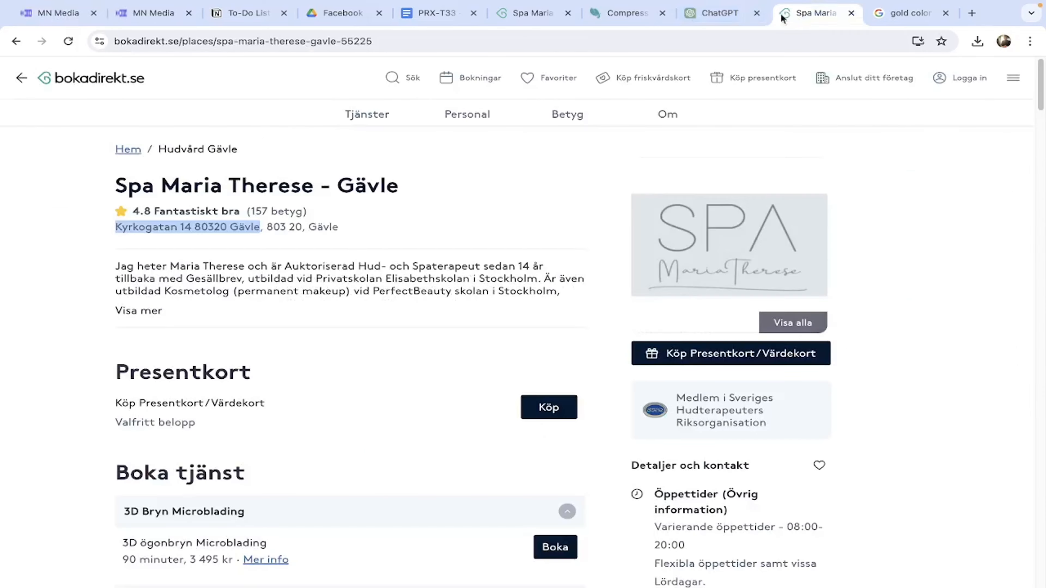
pyautogui.click(15, 12)
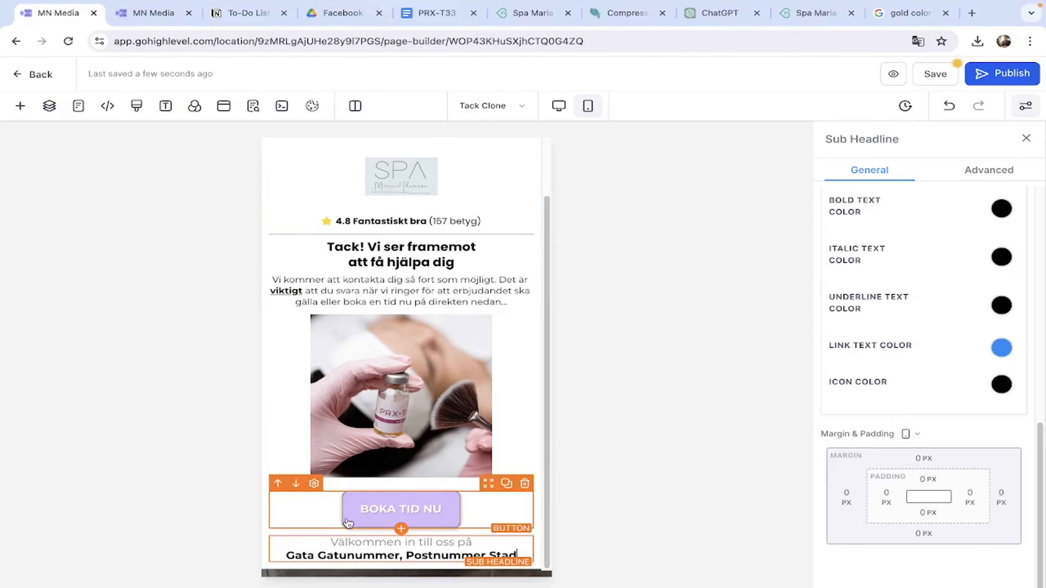
pyautogui.tripleClick(329, 557)
pyautogui.write('Kyrkogatan 14 80320 Gävle')
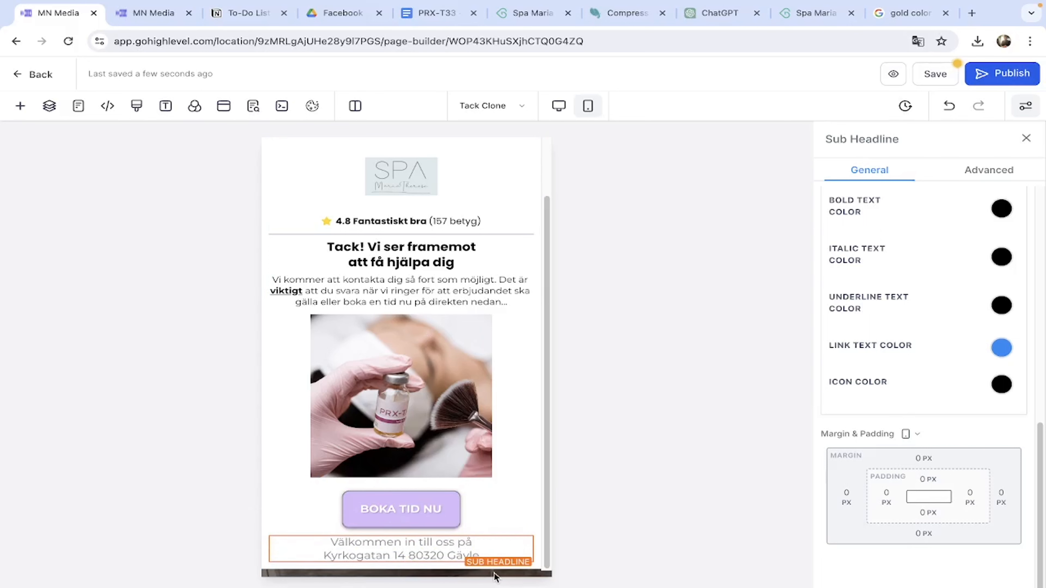
pyautogui.press('BackSpace')
pyautogui.press('BackSpace')
pyautogui.press('BackSpace')
pyautogui.press('BackSpace')
pyautogui.press('BackSpace')
pyautogui.press('BackSpace')
pyautogui.press('BackSpace')
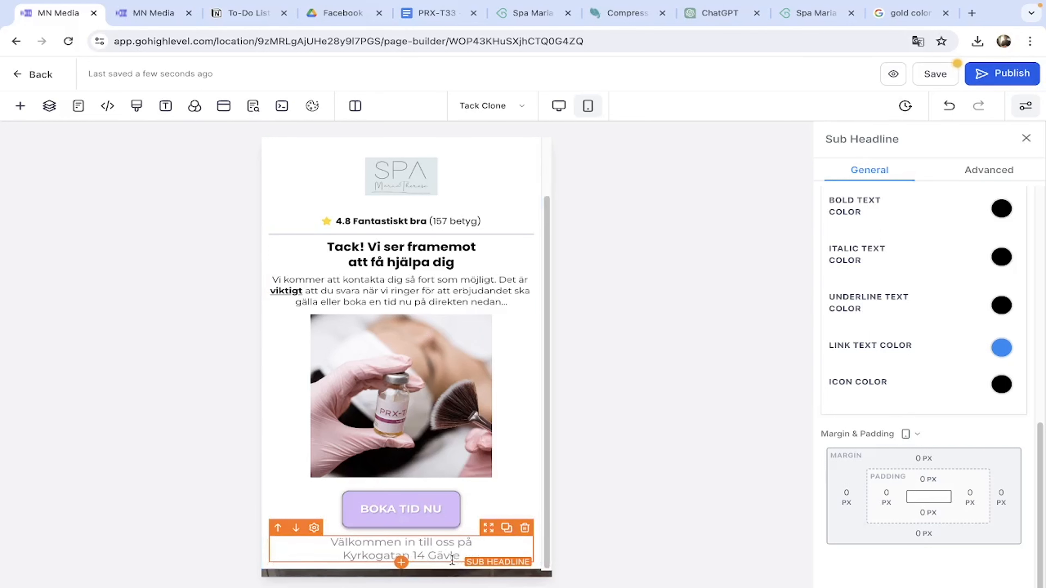
pyautogui.write(',')
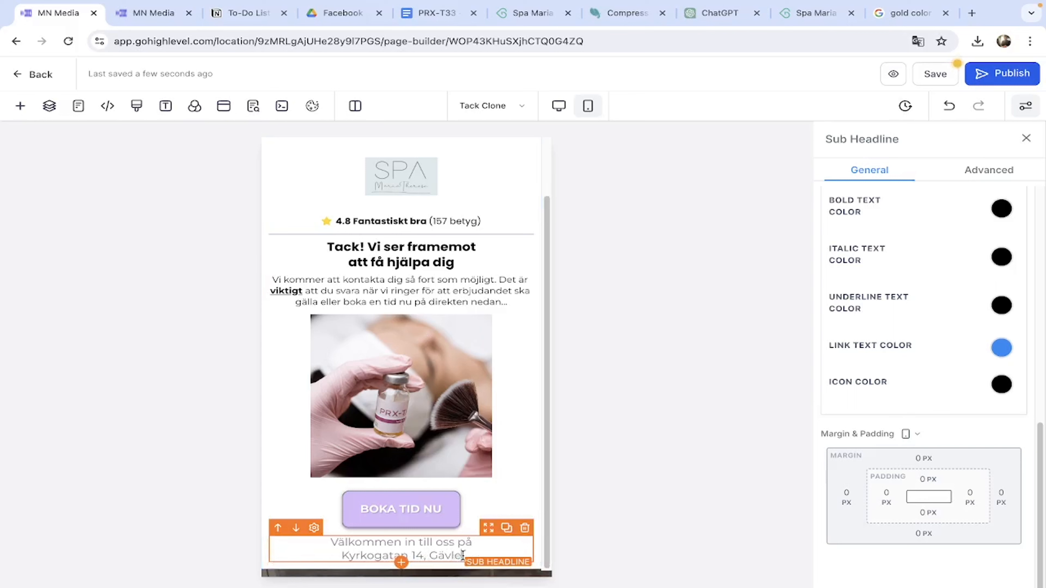
pyautogui.tripleClick(462, 555)
pyautogui.press('super+c')
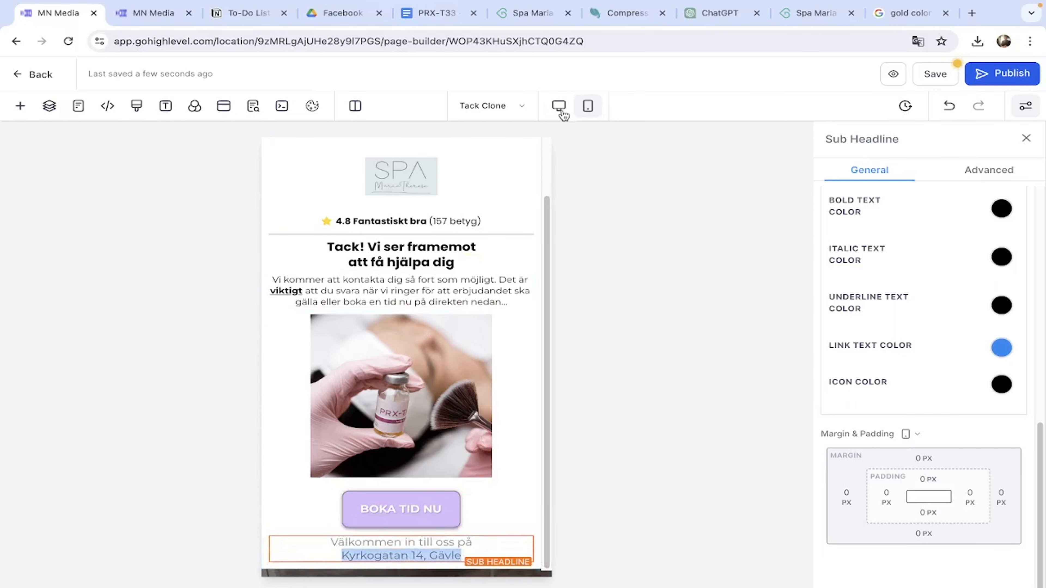
pyautogui.click(559, 106)
pyautogui.tripleClick(477, 551)
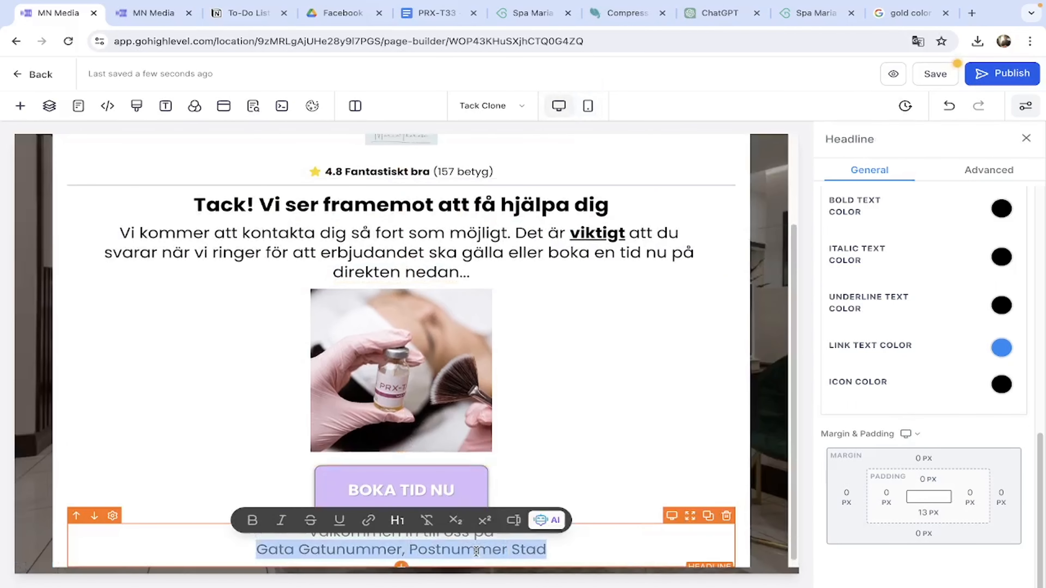
pyautogui.press('super+v')
pyautogui.tripleClick(476, 552)
pyautogui.click(252, 520)
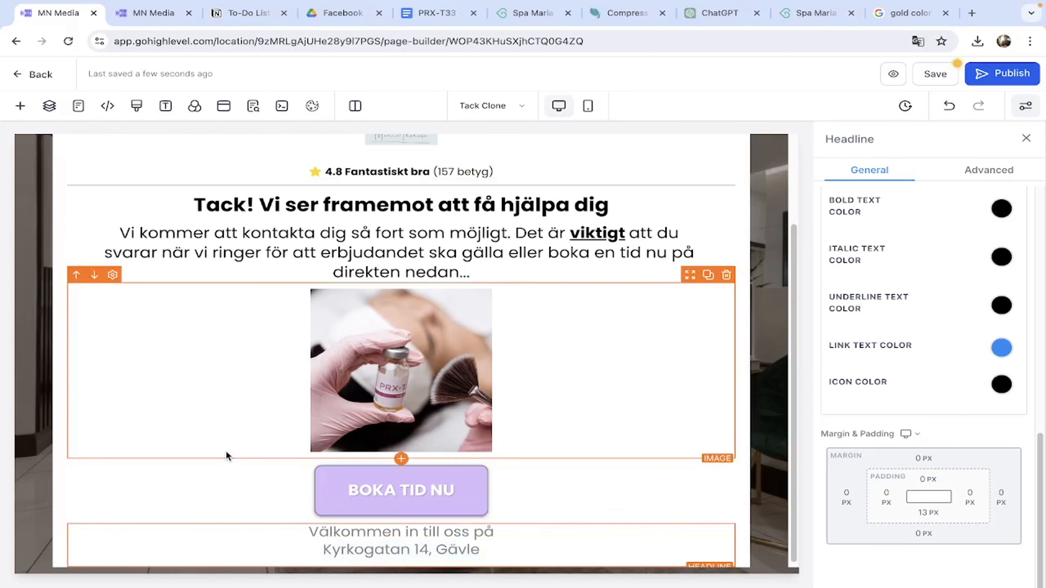
pyautogui.click(223, 454)
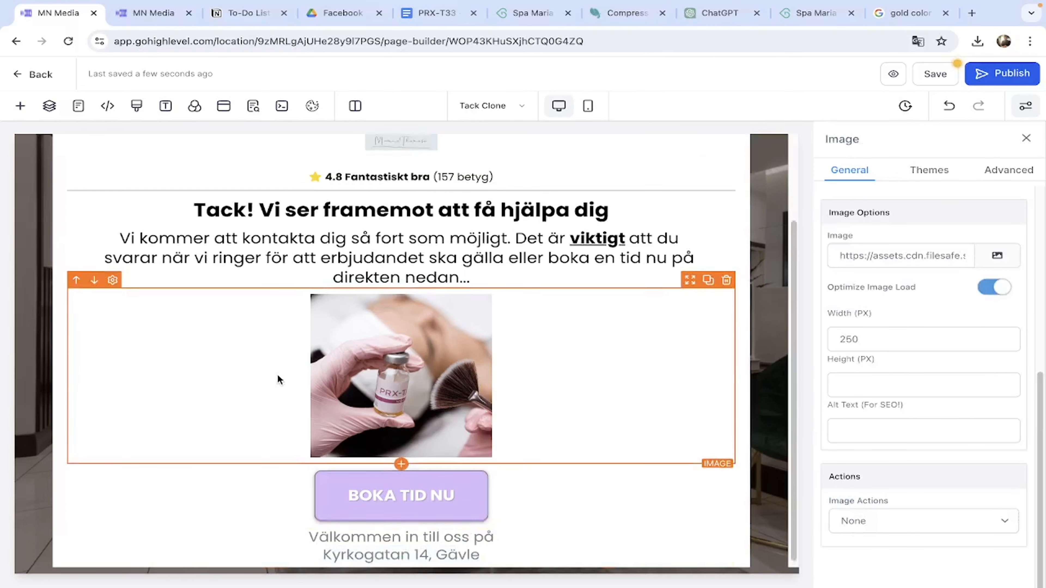
# Preview the page in the mobile layout, then return to the desktop layout.
pyautogui.scroll(3, 562, 388)
pyautogui.scroll(-2, 562, 383)
pyautogui.scroll(-1, 498, 423)
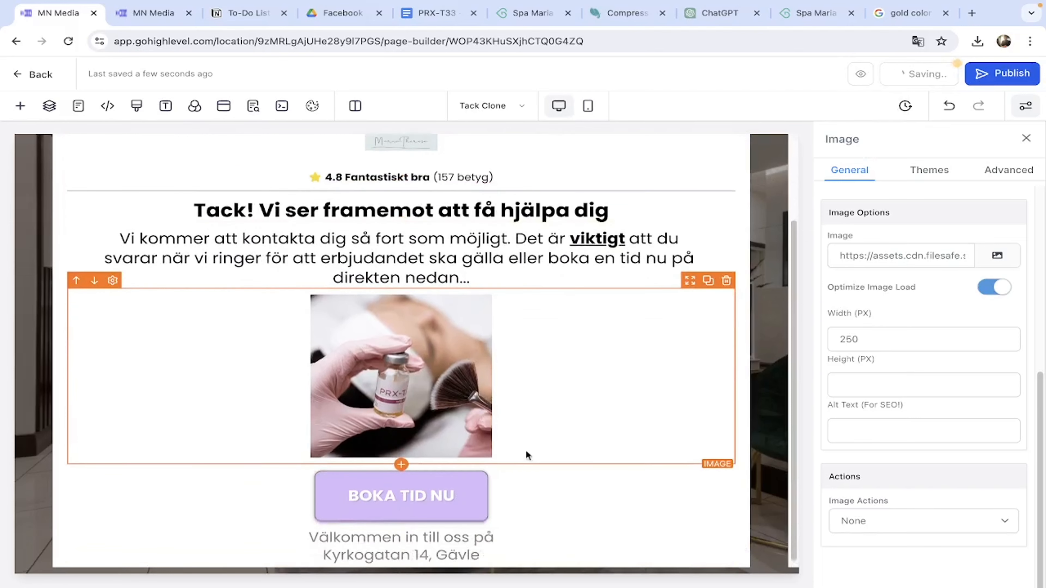
pyautogui.scroll(2, 546, 468)
pyautogui.scroll(2, 546, 467)
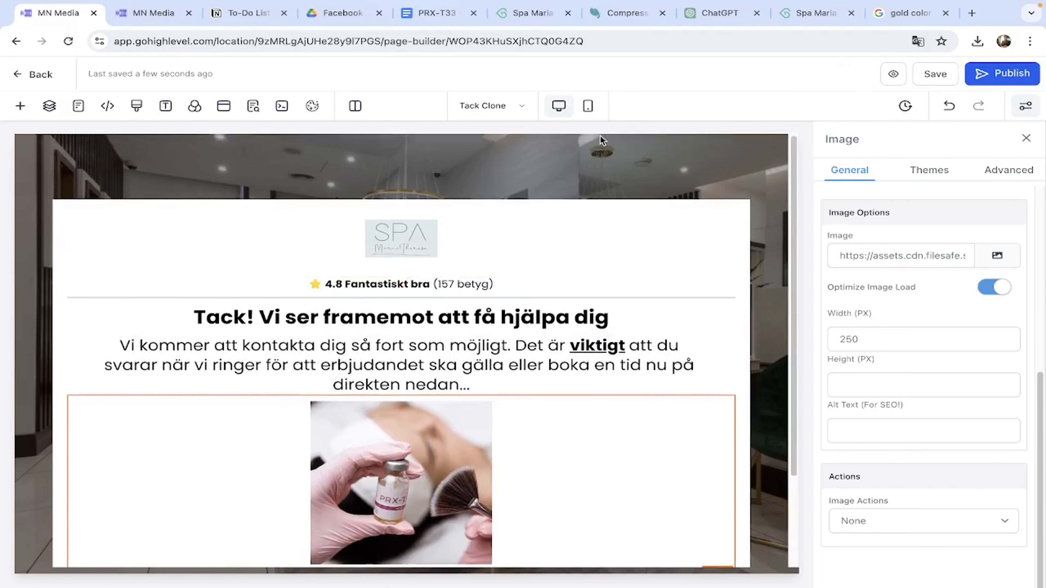
pyautogui.click(587, 106)
pyautogui.scroll(-2, 464, 398)
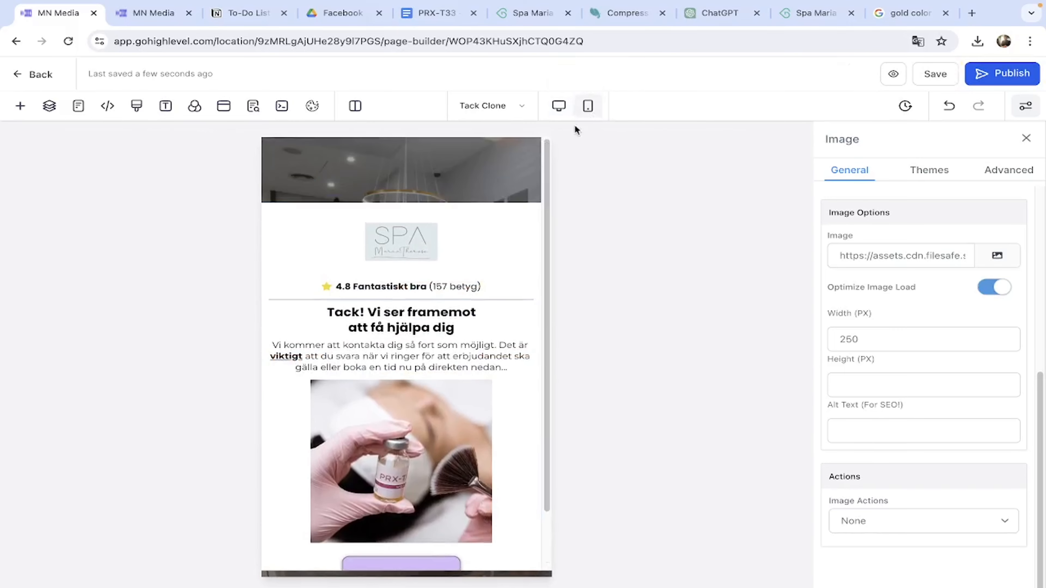
pyautogui.click(559, 106)
# Glance at the page's tracking code settings, then go back to the spa's Notion to-do list.
pyautogui.click(783, 144)
pyautogui.click(147, 16)
pyautogui.click(272, 16)
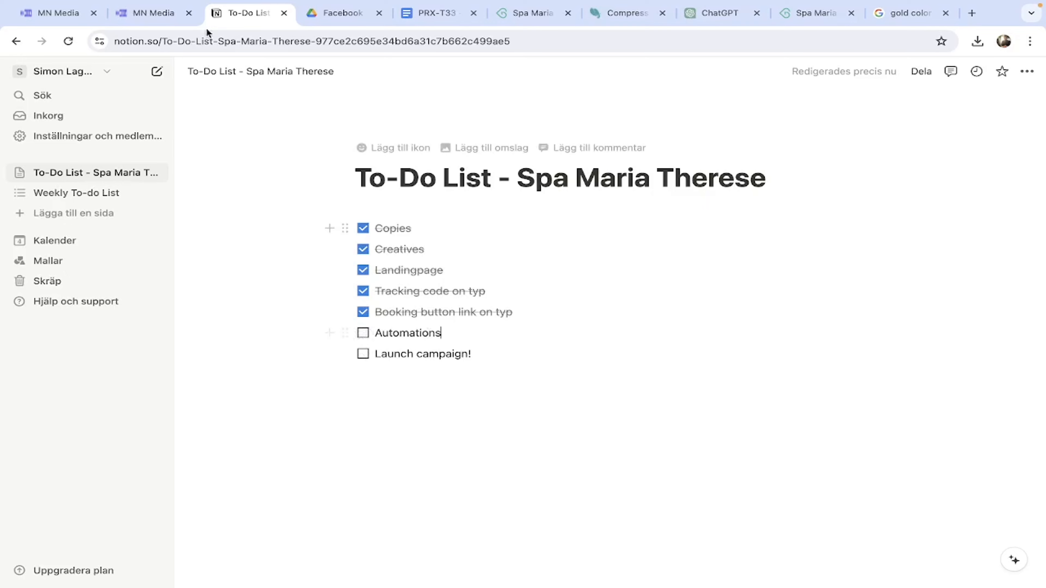
# Return to the thank-you page editor and try publishing it, finding the domain list empty.
pyautogui.click(154, 13)
pyautogui.click(58, 13)
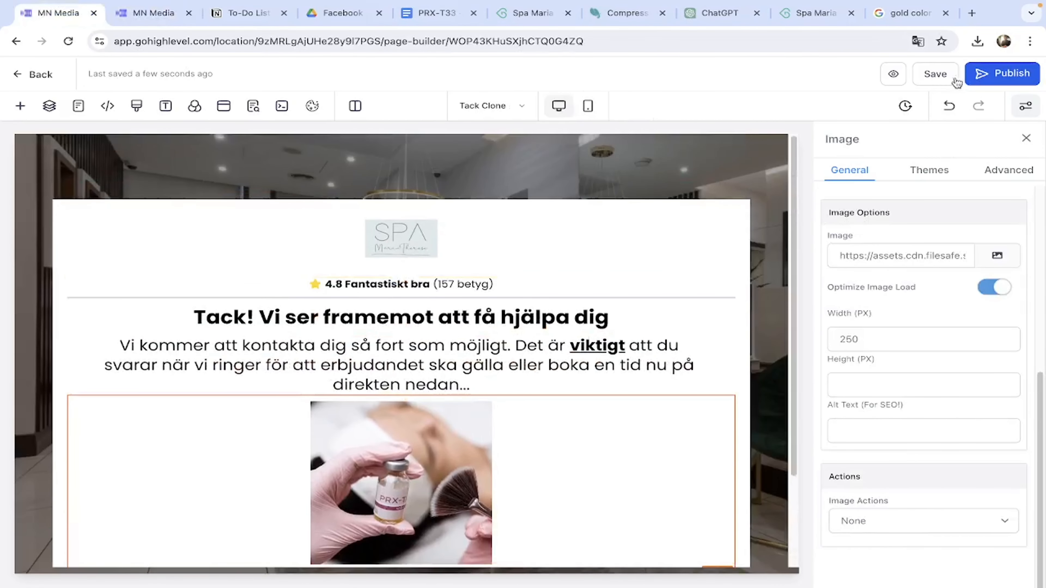
pyautogui.click(1016, 82)
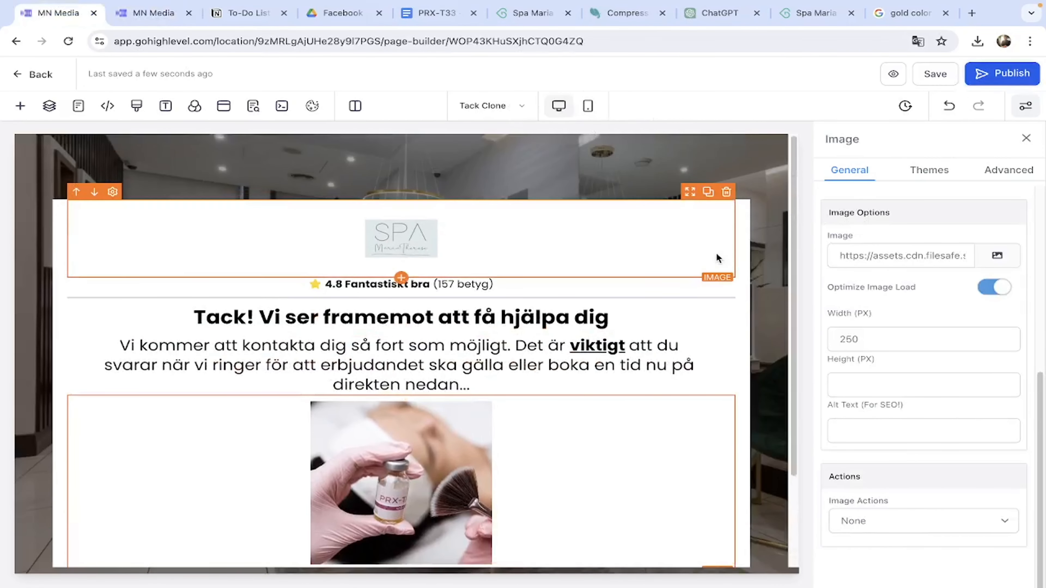
pyautogui.click(523, 333)
pyautogui.click(698, 243)
# Cancel publishing and bring up the funnel's page list to reach Optin Clone.
pyautogui.click(675, 238)
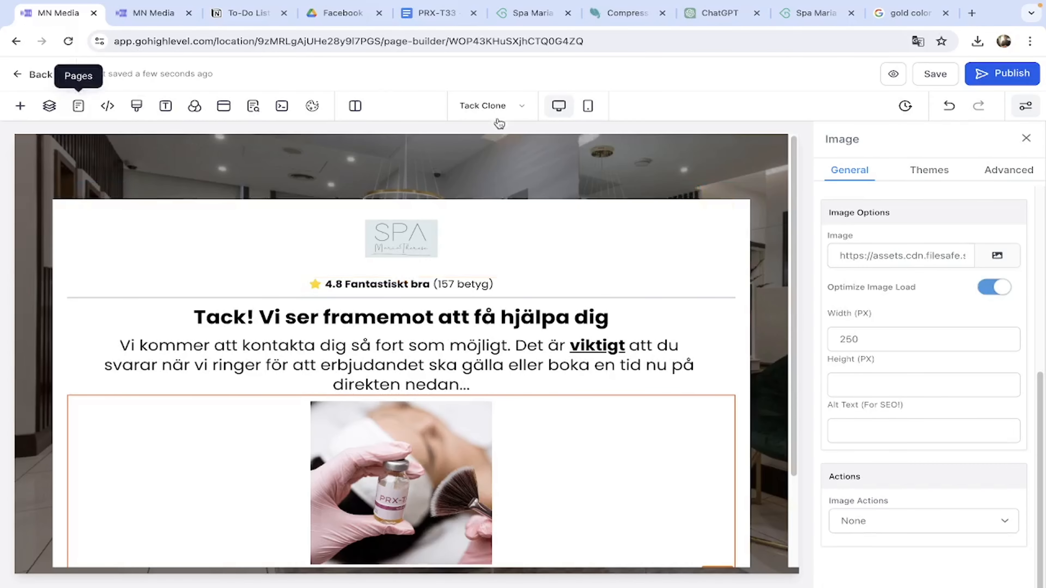
pyautogui.click(78, 106)
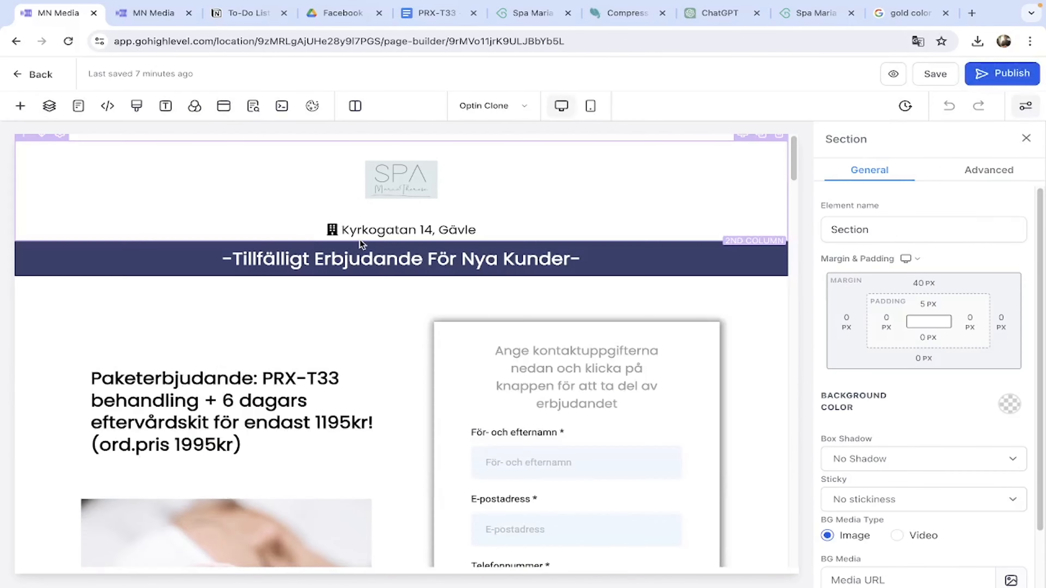
pyautogui.scroll(-9, 297, 186)
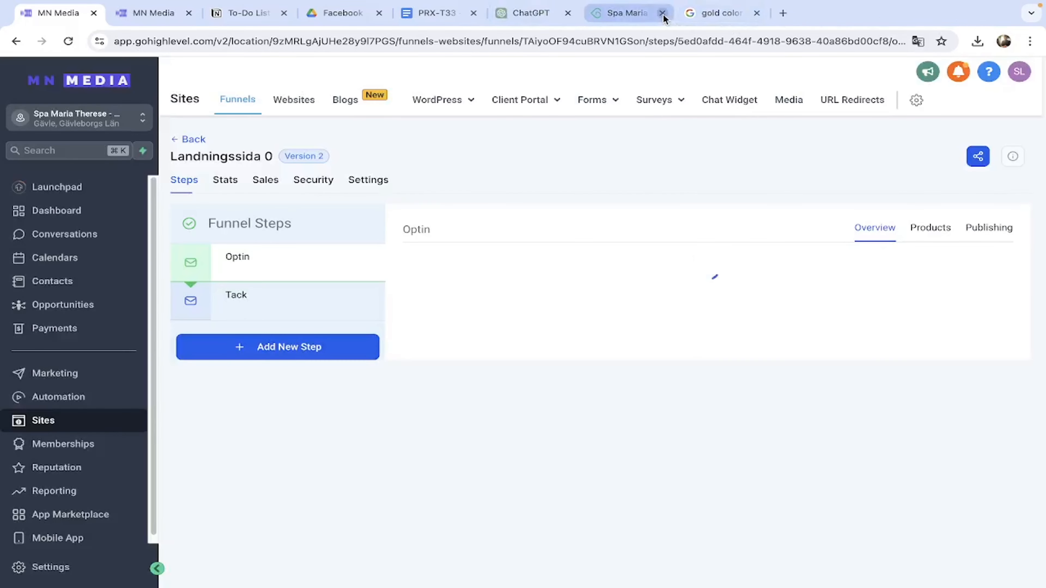
# Leave the page builder and open the Landningssida 0 funnel's settings.
pyautogui.click(662, 13)
pyautogui.click(662, 13)
pyautogui.click(369, 180)
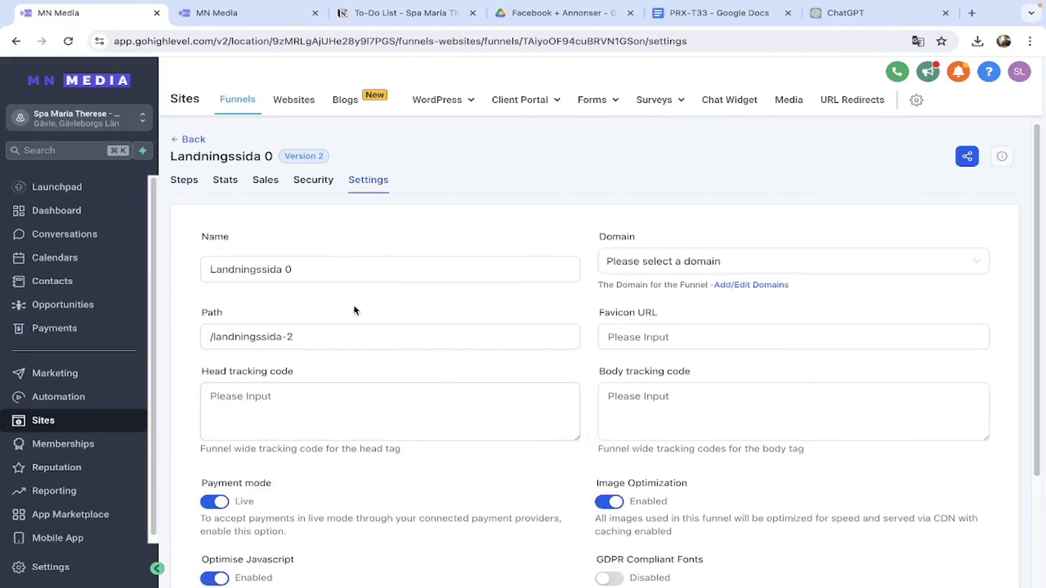
pyautogui.scroll(-1, 356, 310)
# Check the funnel's domain options and domain management page, then go to Automation workflows.
pyautogui.click(676, 219)
pyautogui.click(745, 252)
pyautogui.click(746, 247)
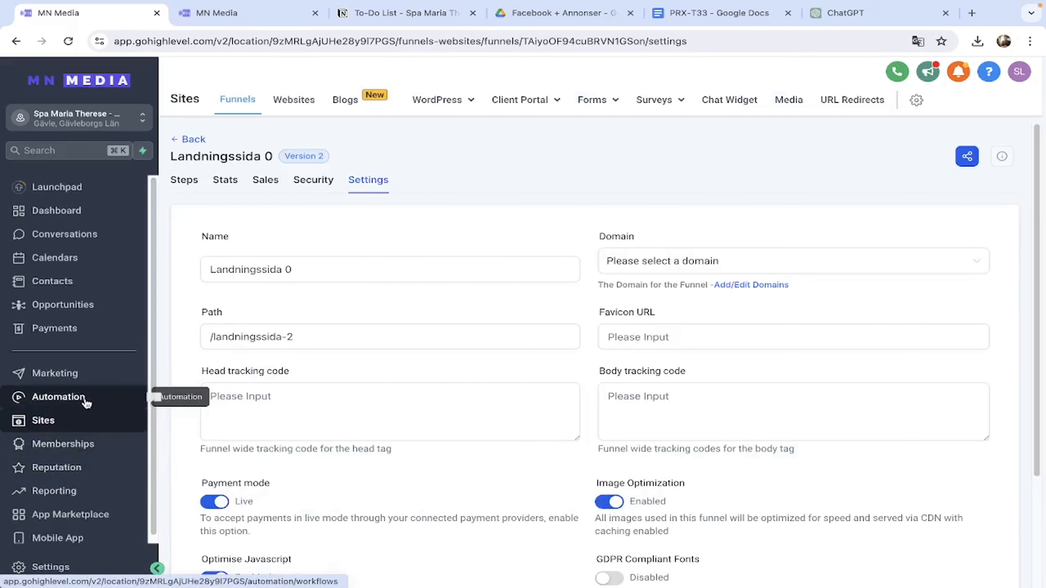
pyautogui.click(85, 402)
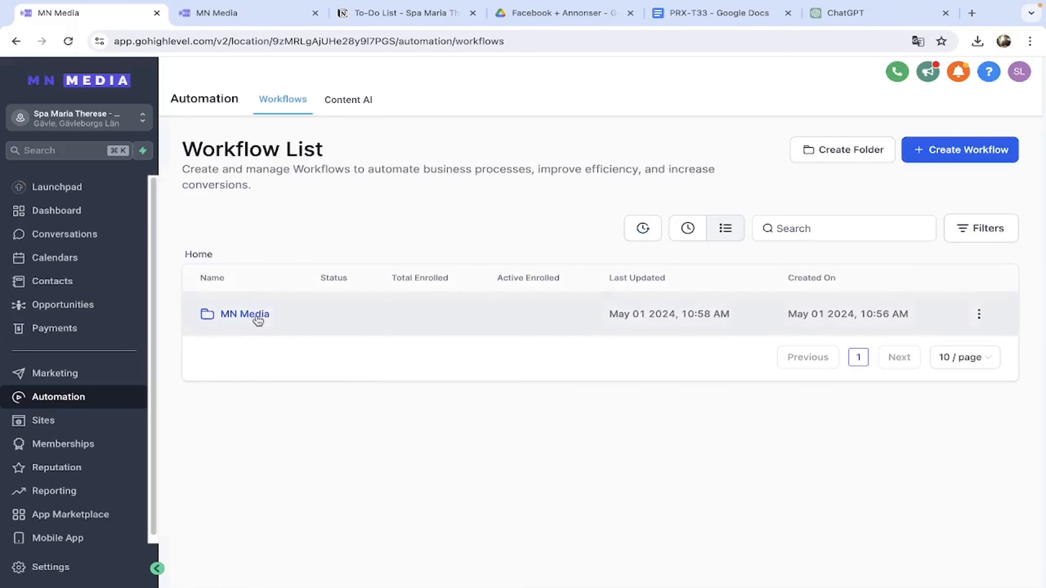
# In the MN Media folder, open and save the Skicka review workflow, then return to the list.
pyautogui.click(257, 316)
pyautogui.scroll(-1, 308, 391)
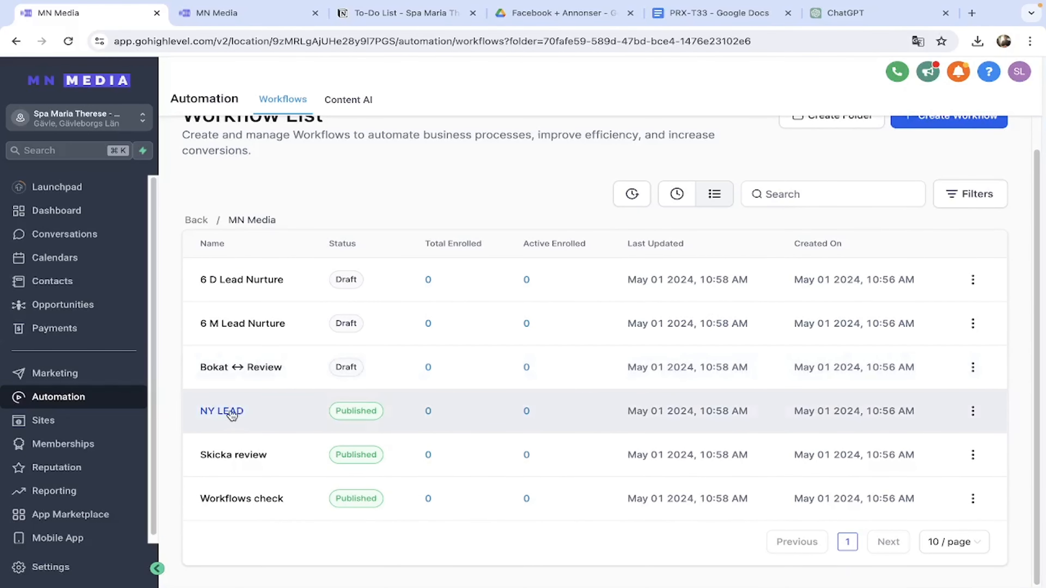
pyautogui.click(241, 455)
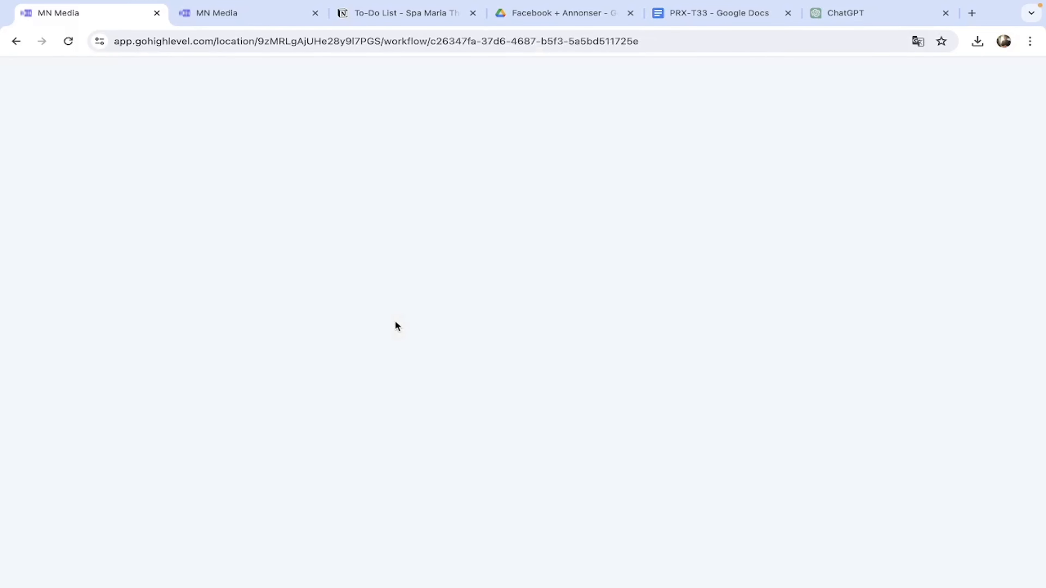
pyautogui.click(996, 82)
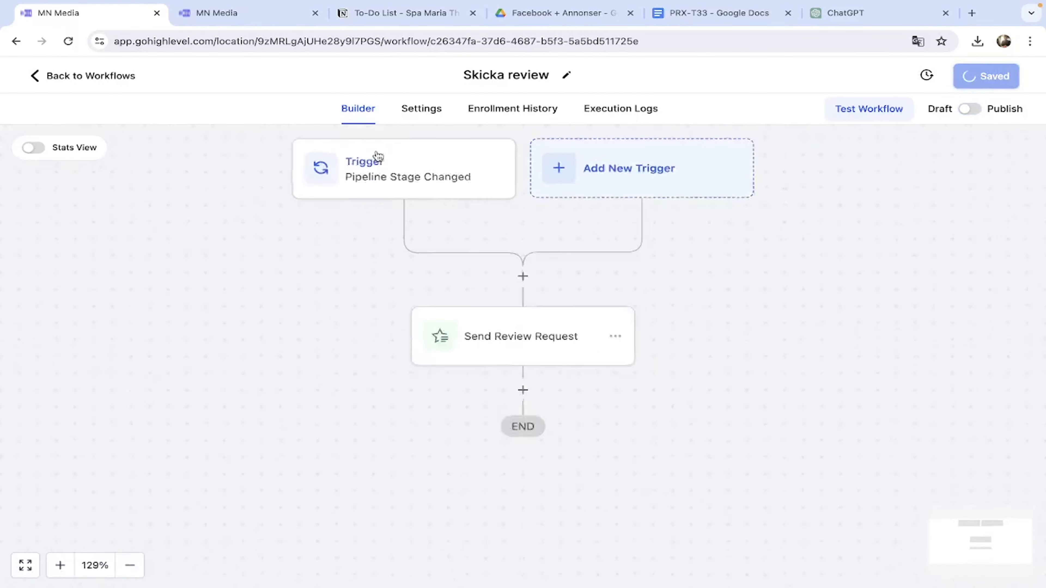
pyautogui.click(78, 82)
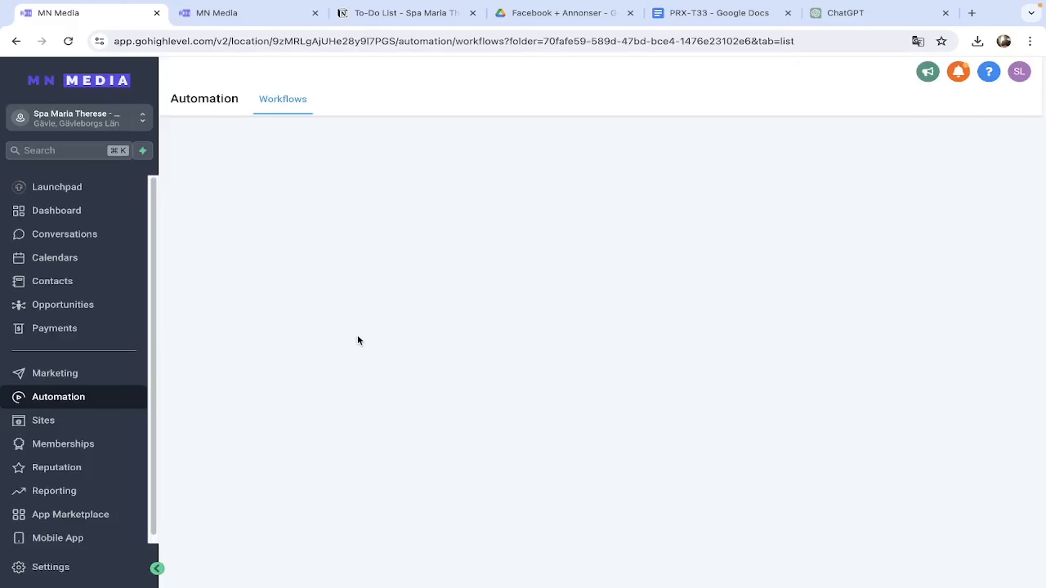
pyautogui.scroll(-1, 291, 503)
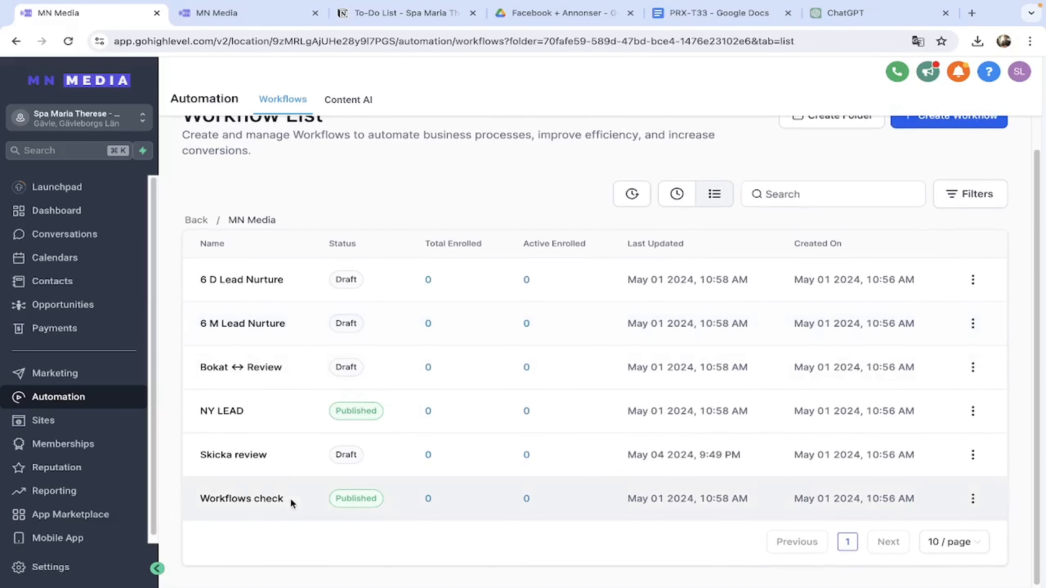
# Open the NY LEAD workflow and look over its form-submission triggers.
pyautogui.click(235, 413)
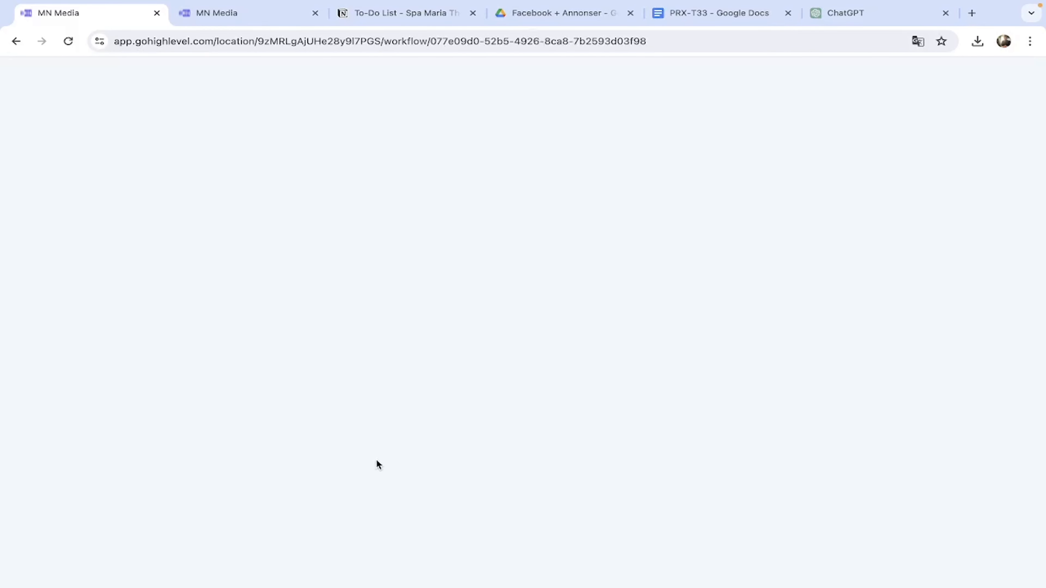
pyautogui.scroll(-10, 382, 453)
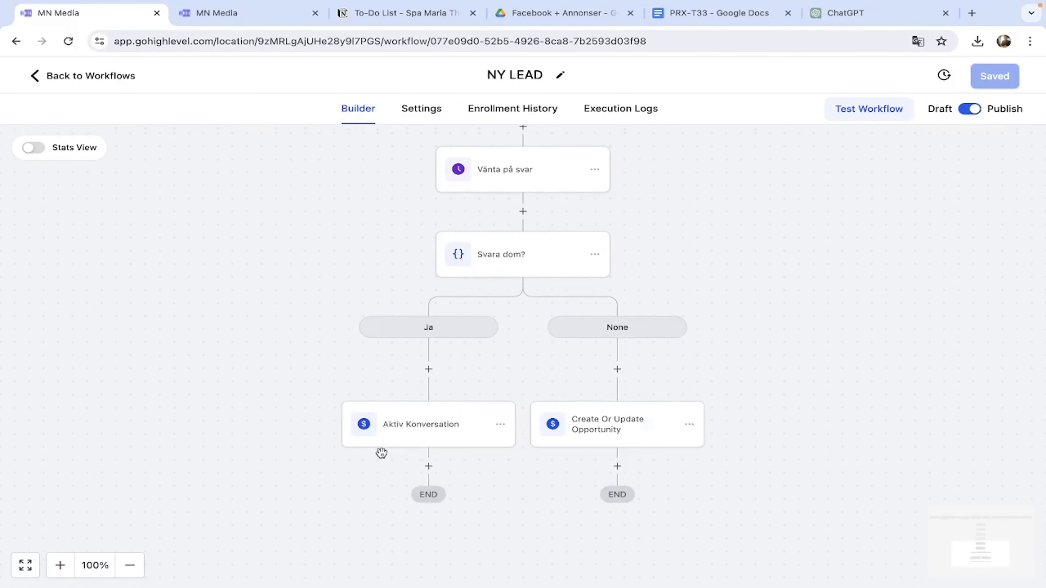
pyautogui.scroll(15, 382, 453)
pyautogui.scroll(8, 382, 453)
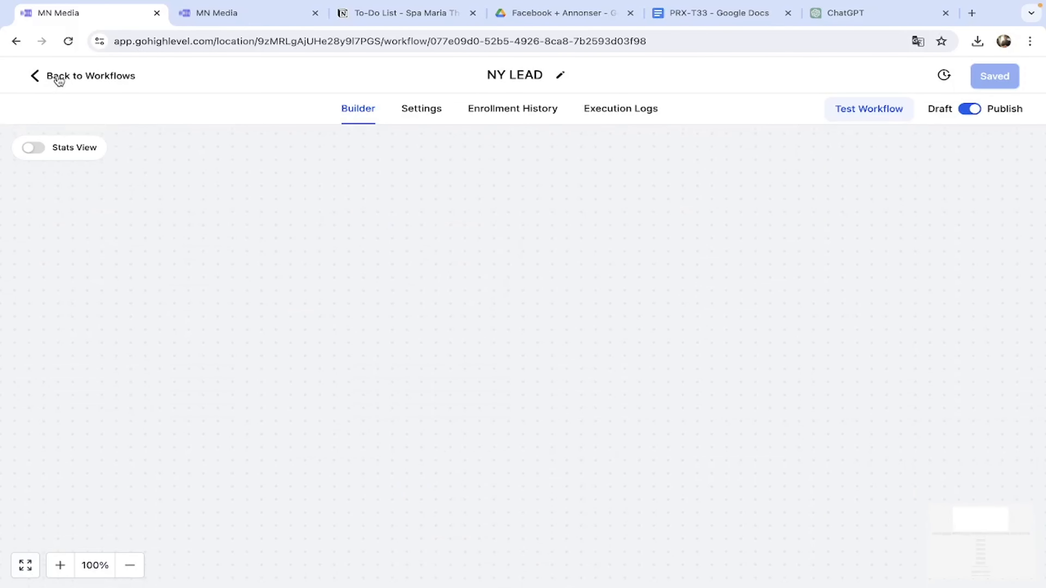
pyautogui.scroll(-5, 406, 334)
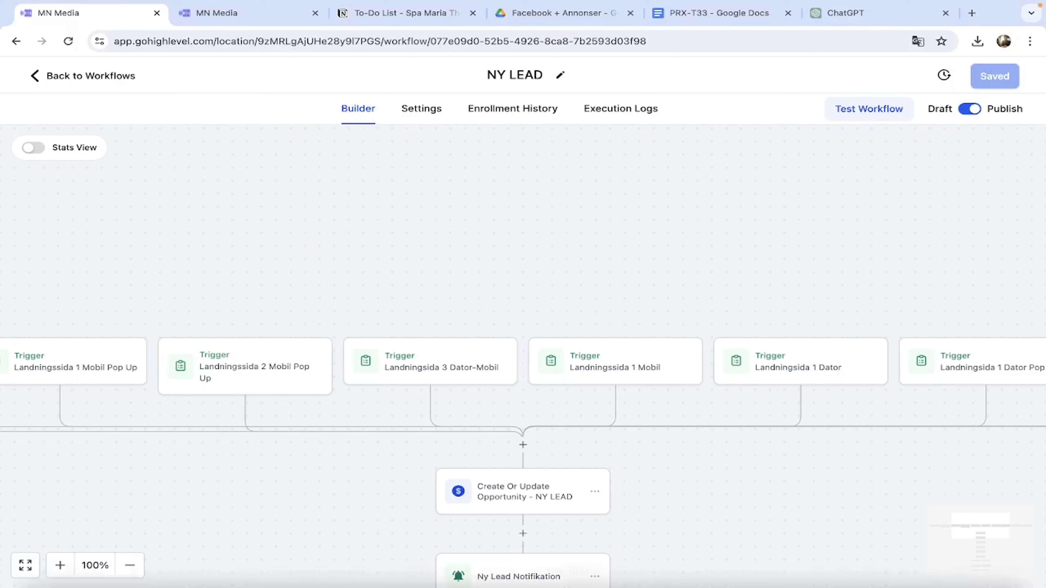
# Inspect the Landningssida 1 Mobil Pop Up trigger's form list unchanged, then open the Landningssida 2 Mobil Pop Up trigger.
pyautogui.click(110, 375)
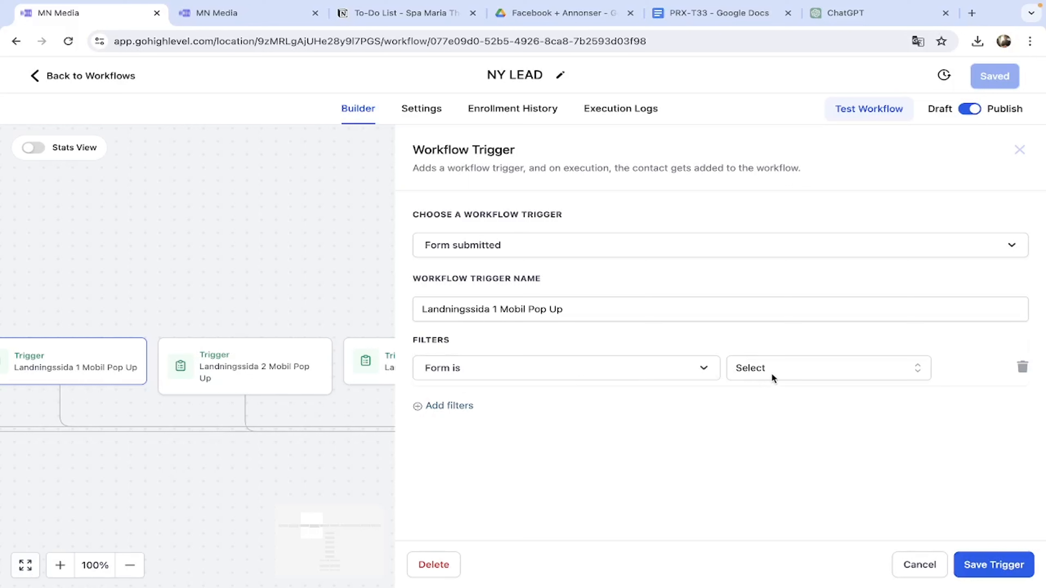
pyautogui.click(802, 369)
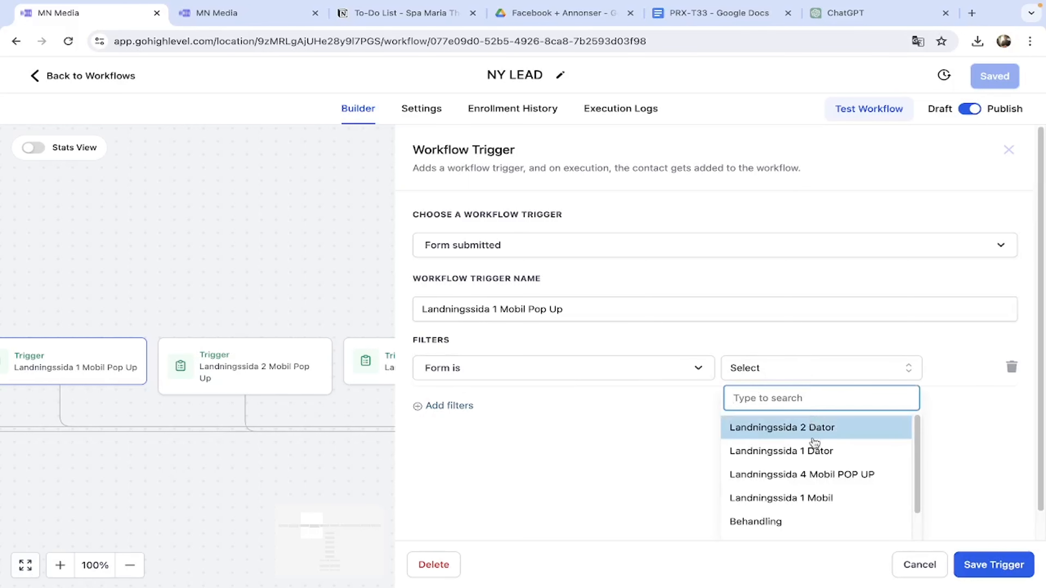
pyautogui.scroll(-3, 810, 478)
pyautogui.scroll(3, 807, 474)
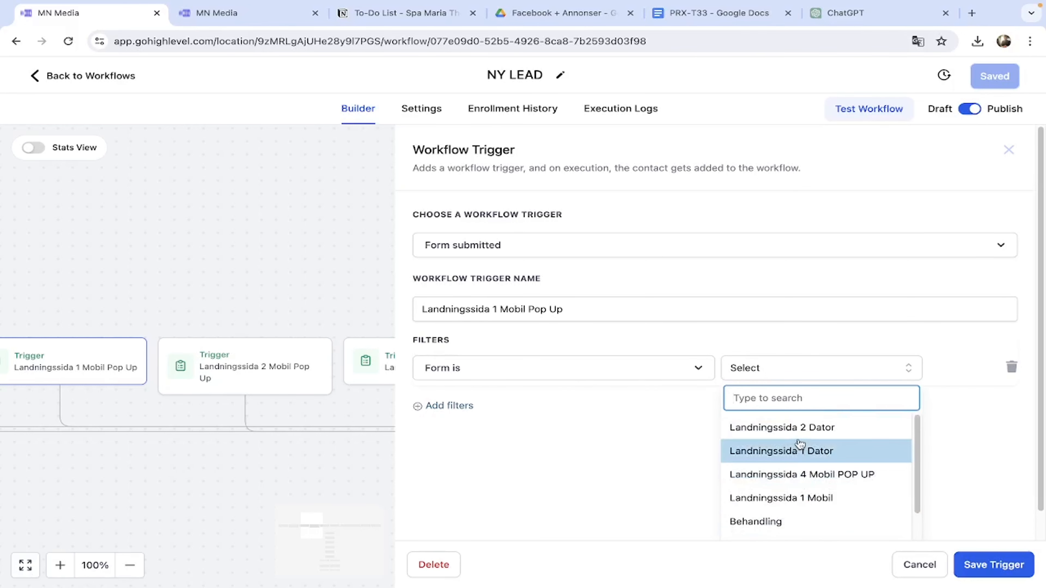
pyautogui.click(498, 463)
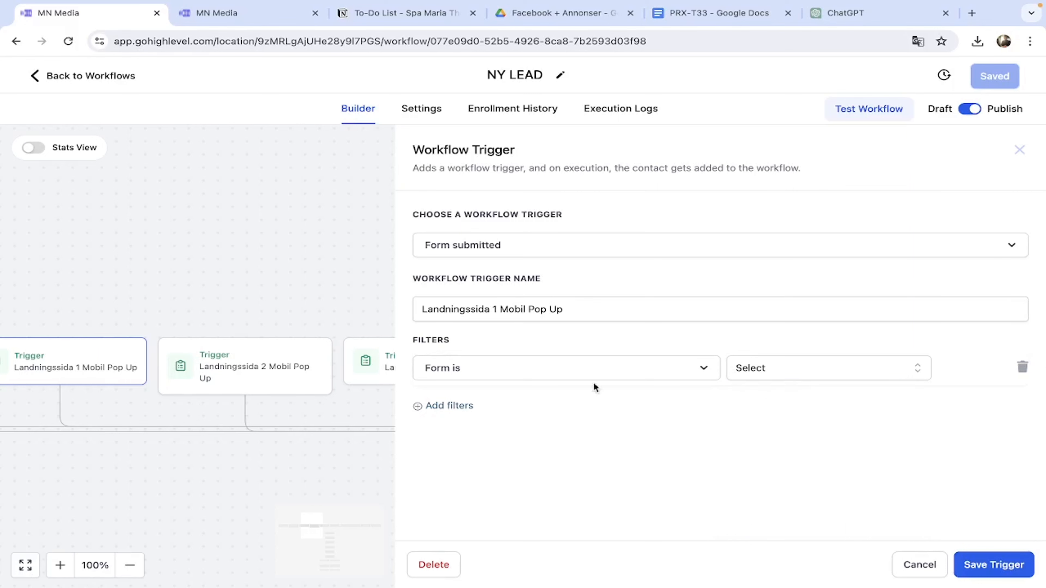
pyautogui.click(1017, 151)
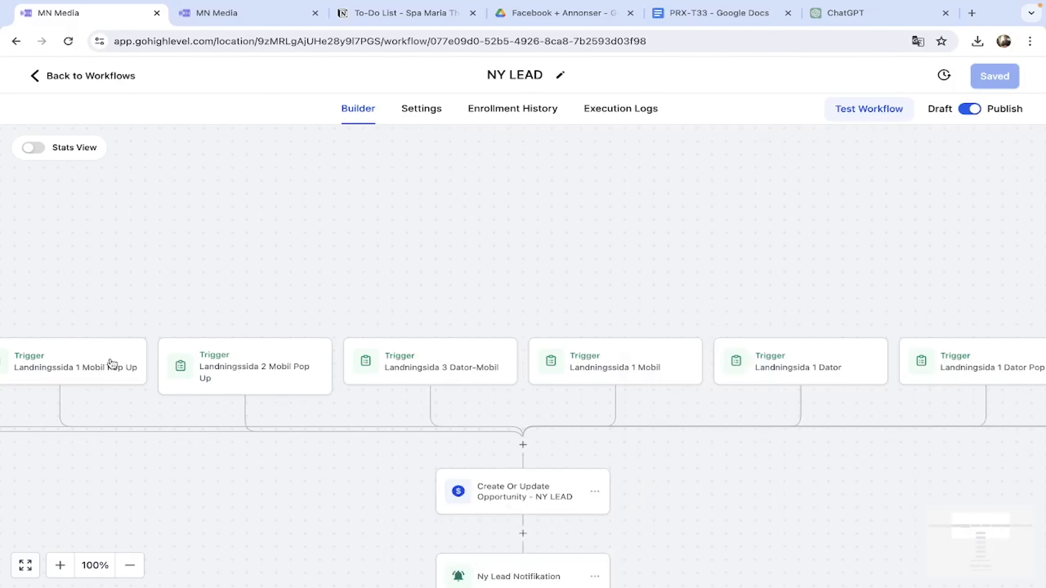
pyautogui.click(246, 369)
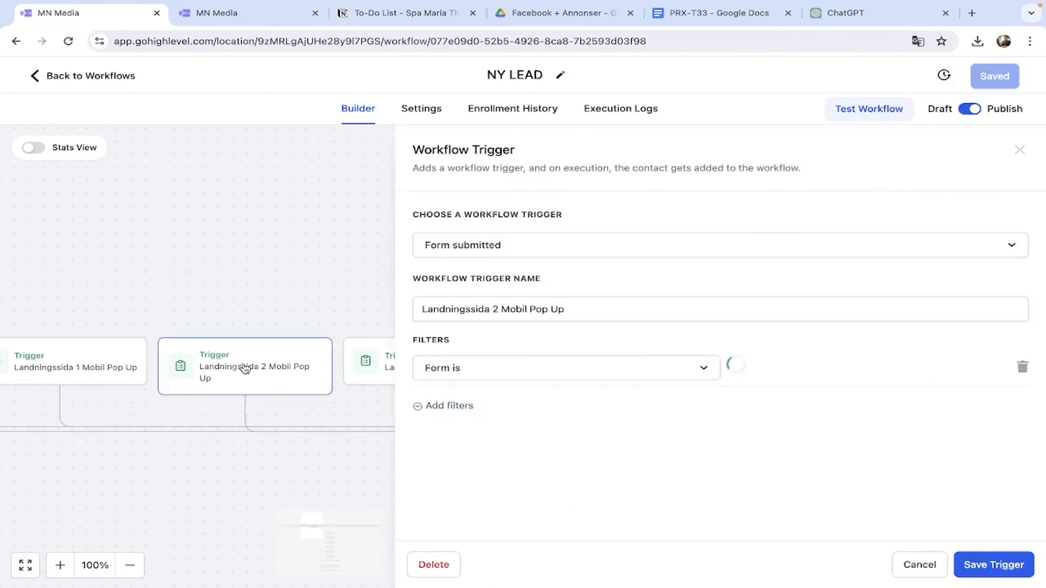
# Delete the Landningssida 2 Mobil Pop Up, Landningssida 3 Dator-Mobil and Landningssida 2 Dator triggers.
pyautogui.click(434, 564)
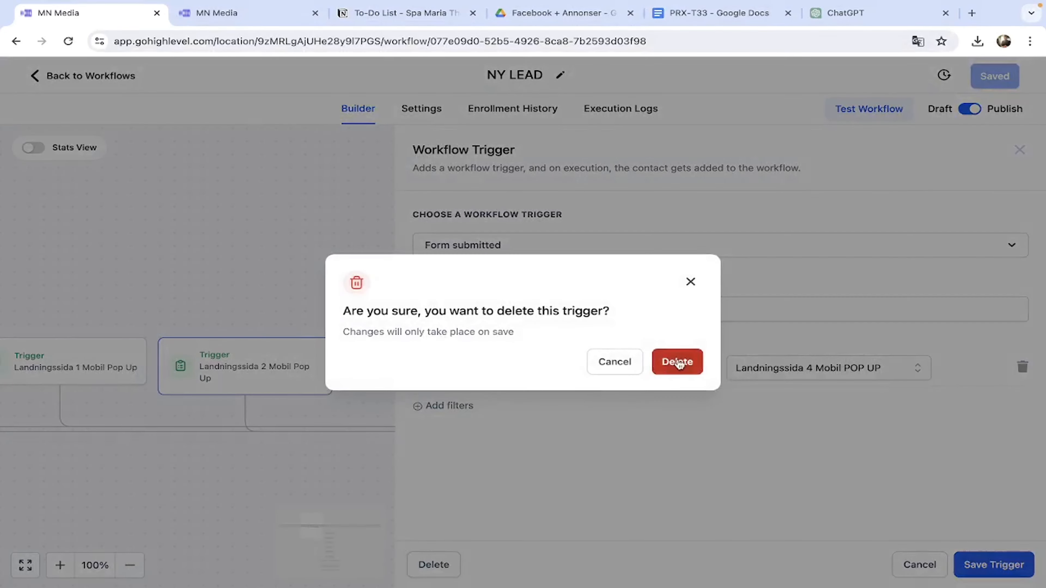
pyautogui.click(675, 365)
pyautogui.click(362, 370)
pyautogui.click(455, 567)
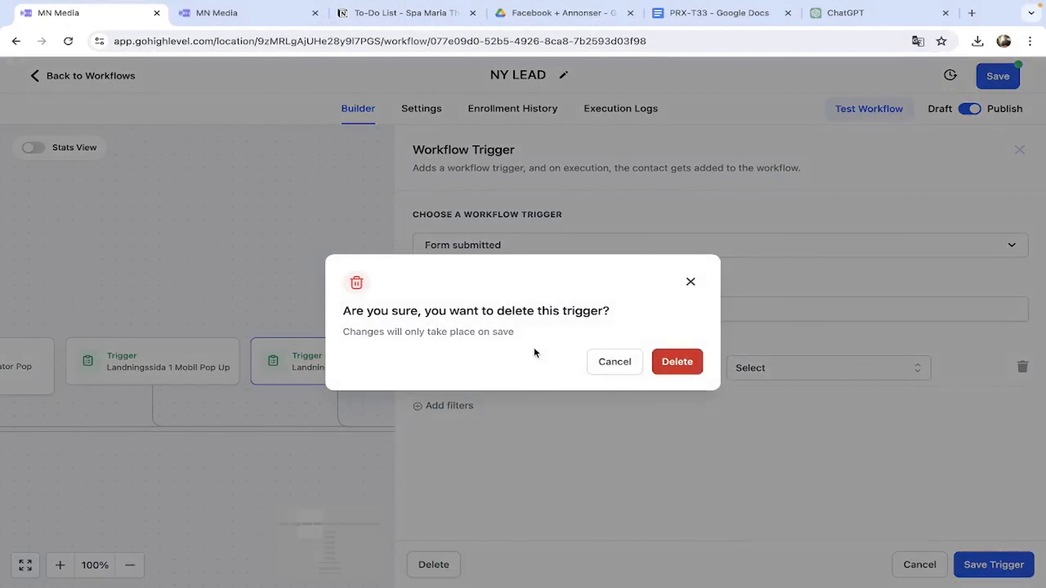
pyautogui.click(675, 362)
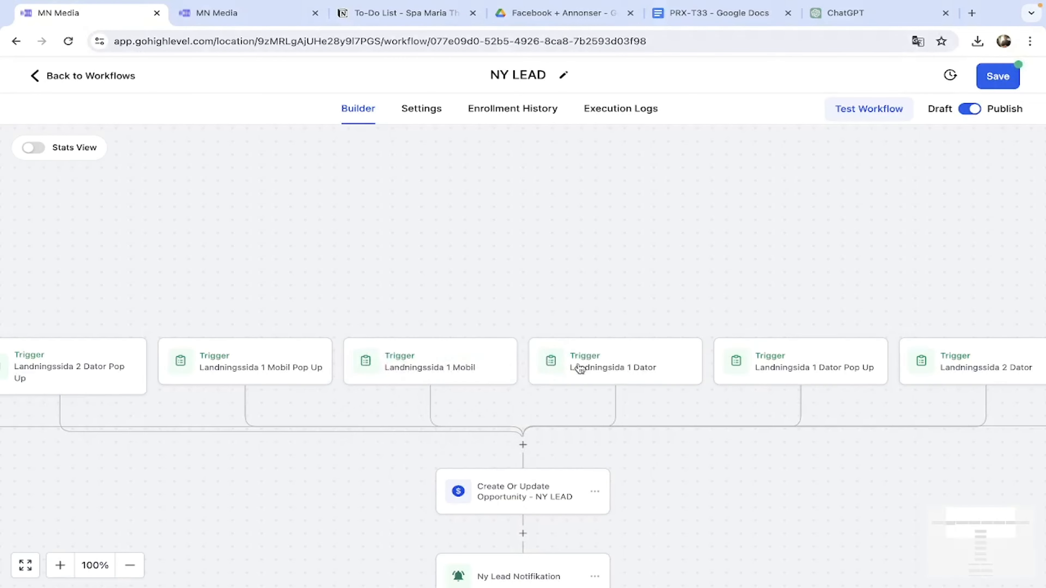
pyautogui.click(943, 367)
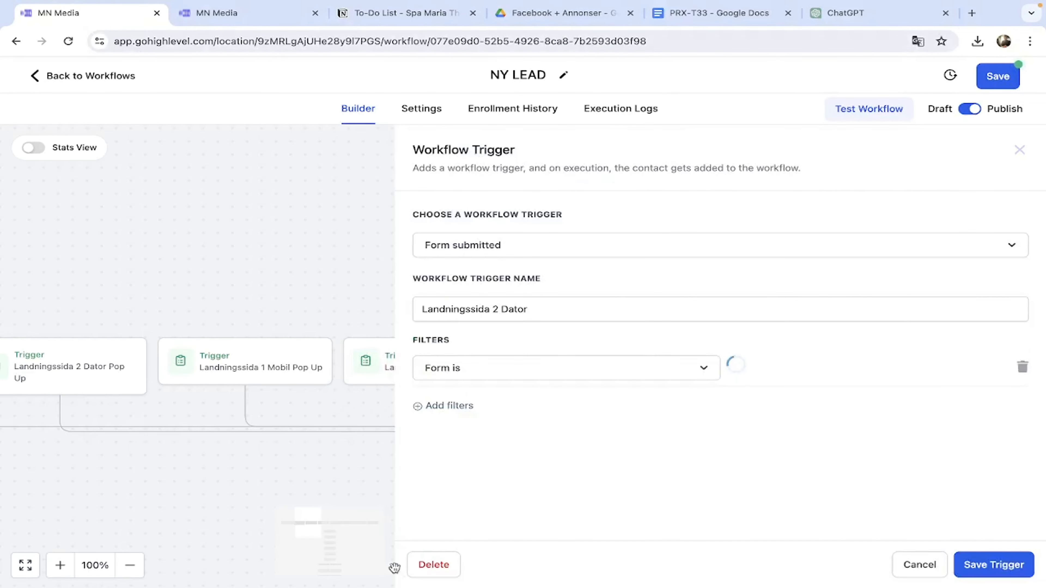
pyautogui.click(441, 566)
pyautogui.click(677, 364)
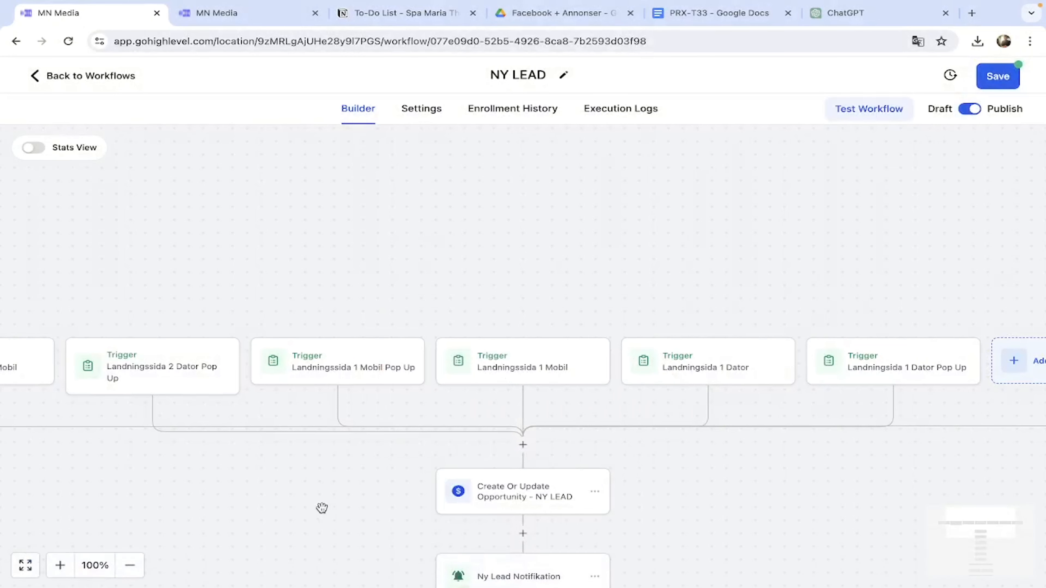
# Delete the Landningssidor 2 Mobil and Landningssida 2 Dator Pop Up triggers.
pyautogui.hscroll(-10, 322, 508)
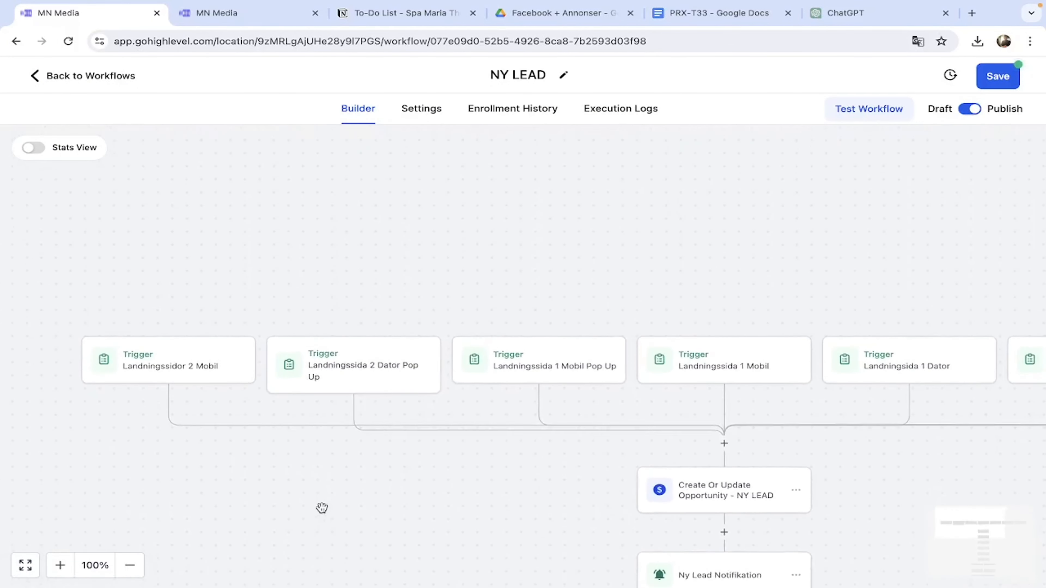
pyautogui.click(203, 369)
pyautogui.click(437, 565)
pyautogui.click(678, 363)
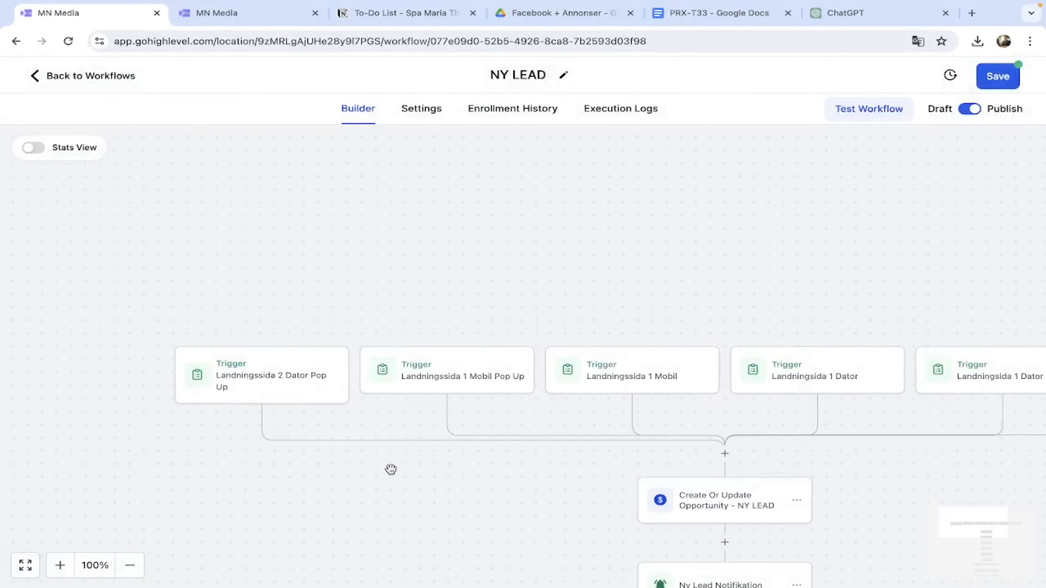
pyautogui.click(329, 399)
pyautogui.click(434, 565)
pyautogui.click(677, 363)
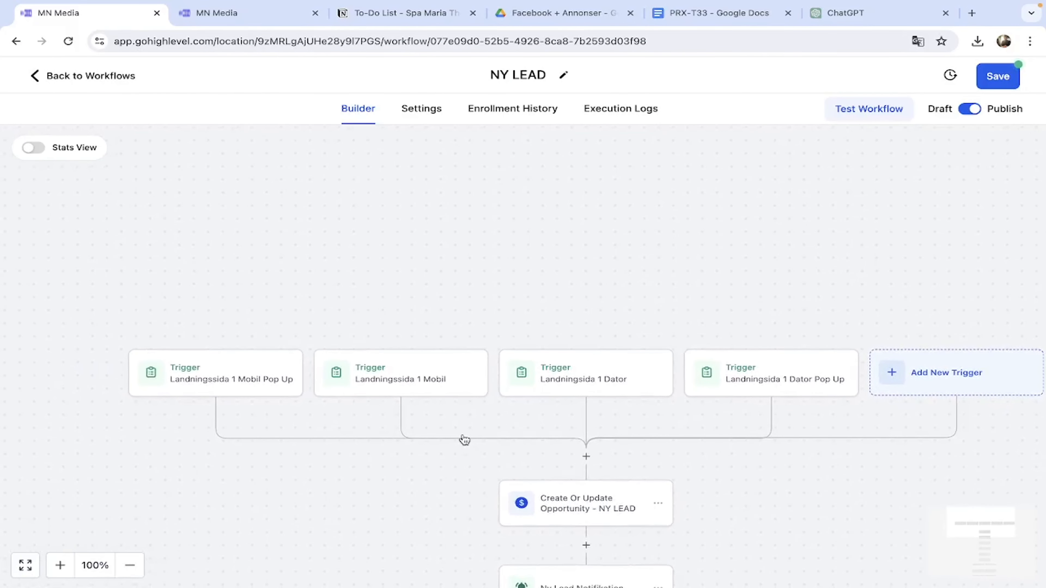
# Set the Landningssida 1 Mobil Pop Up trigger to the Landningssida 1 Mobil POP UP form and save.
pyautogui.click(231, 381)
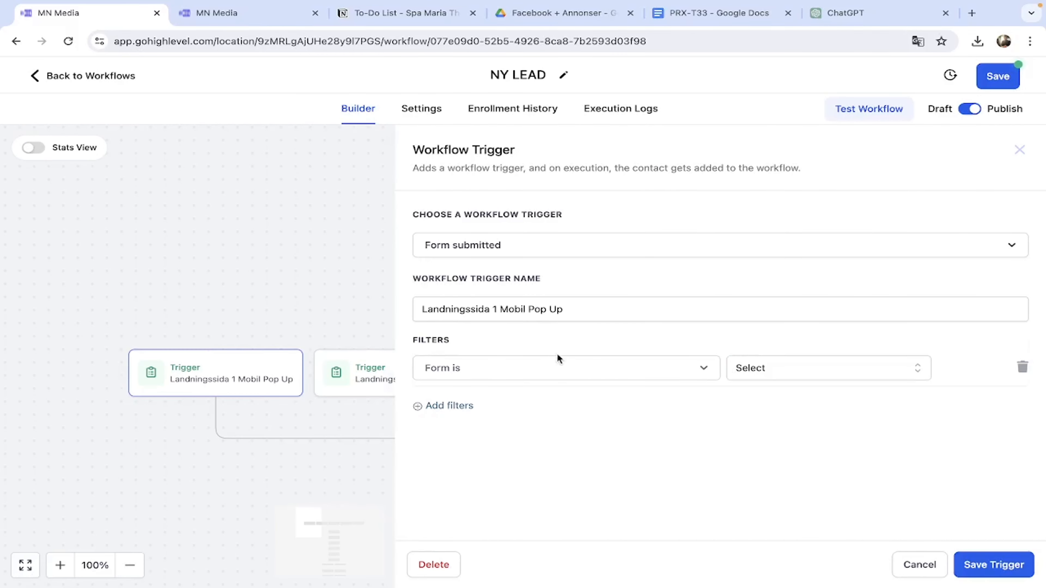
pyautogui.click(766, 369)
pyautogui.click(791, 365)
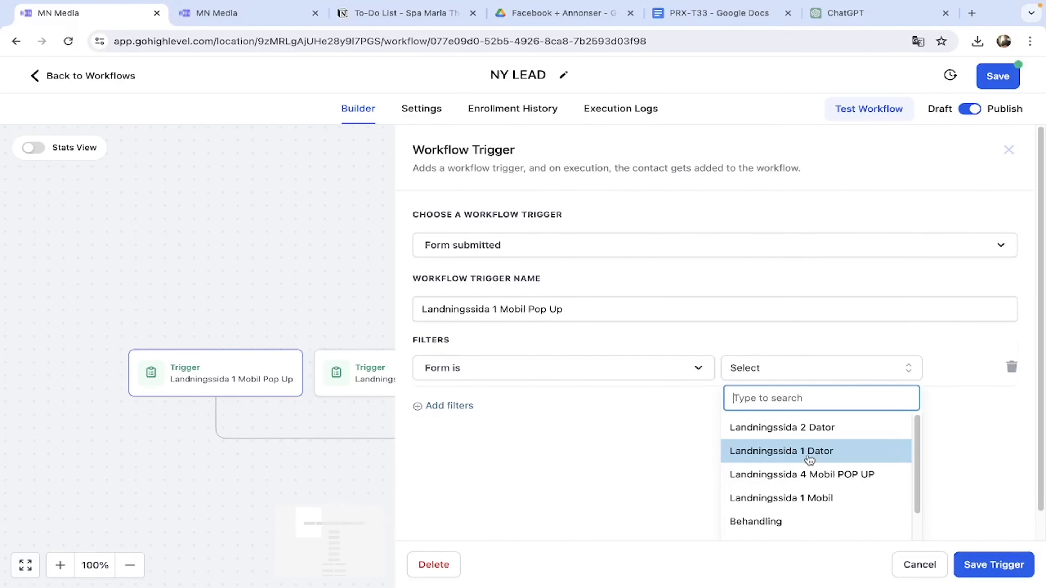
pyautogui.scroll(-3, 811, 459)
pyautogui.scroll(1, 826, 460)
pyautogui.scroll(-2, 837, 478)
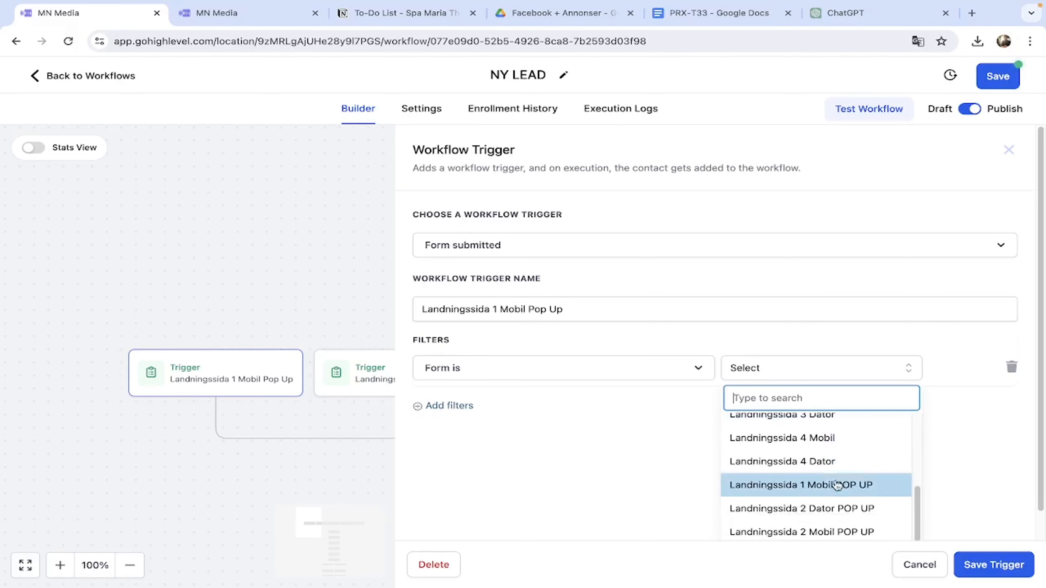
pyautogui.click(770, 485)
pyautogui.click(976, 564)
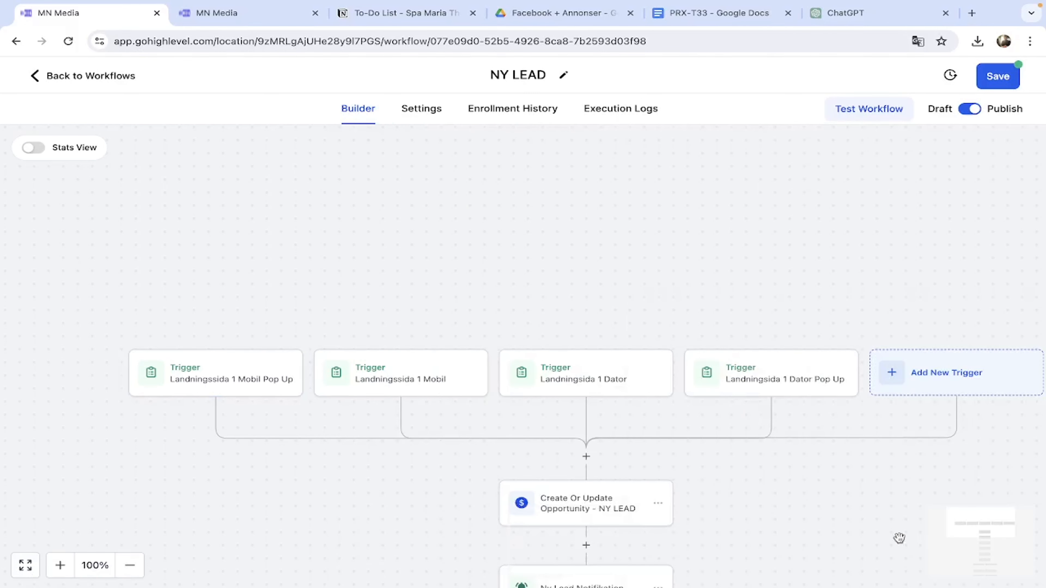
# Set the Landningssida 1 Mobil trigger to the Landningssida 1 Mobil form and save.
pyautogui.click(425, 381)
pyautogui.click(778, 377)
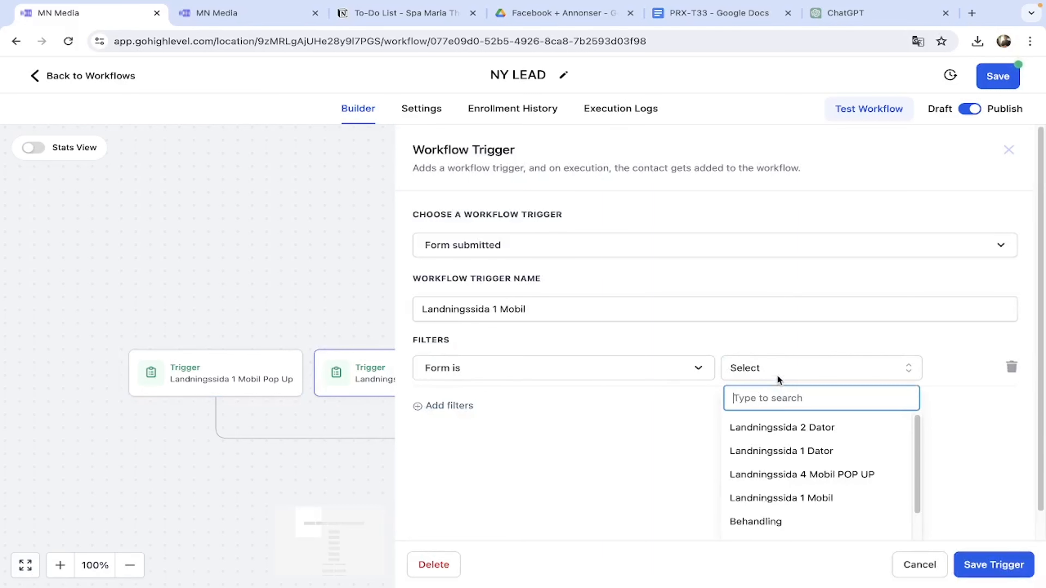
pyautogui.click(806, 450)
pyautogui.click(970, 557)
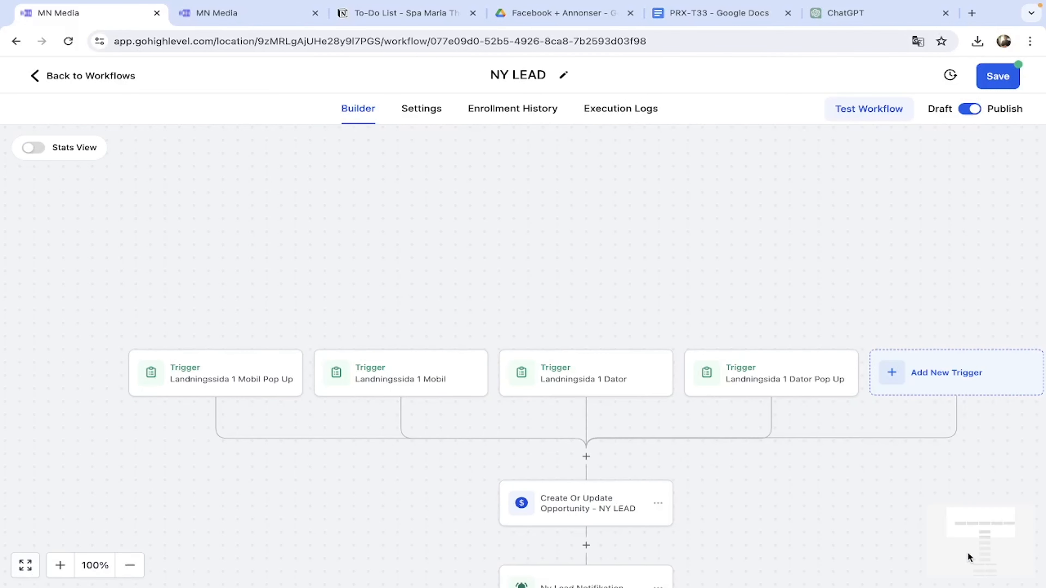
pyautogui.click(439, 387)
pyautogui.click(823, 378)
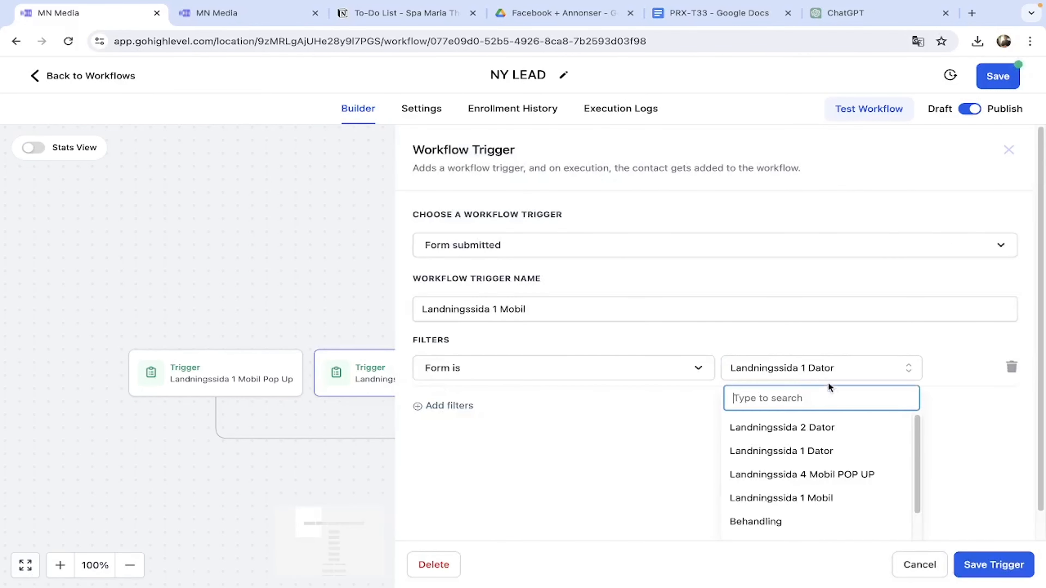
pyautogui.click(827, 500)
pyautogui.click(991, 565)
# Set the Landningssida 1 Dator trigger to the Landningssida 1 Dator form and save.
pyautogui.click(582, 377)
pyautogui.click(821, 370)
pyautogui.click(825, 451)
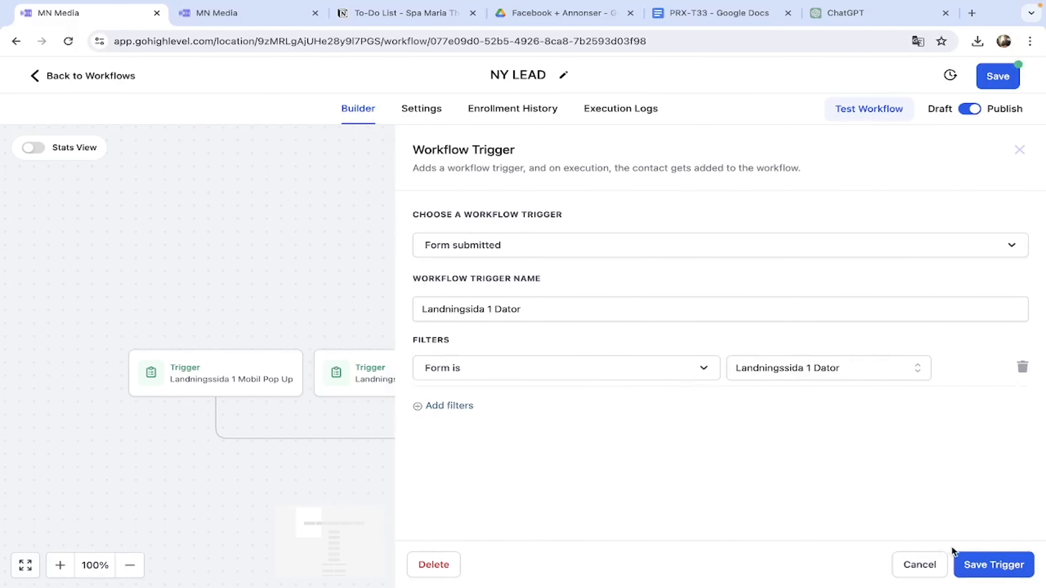
pyautogui.click(988, 568)
# Set the Landningssida 1 Dator Pop Up trigger to the Landningssida 1 Dator POP UP form and save.
pyautogui.click(767, 387)
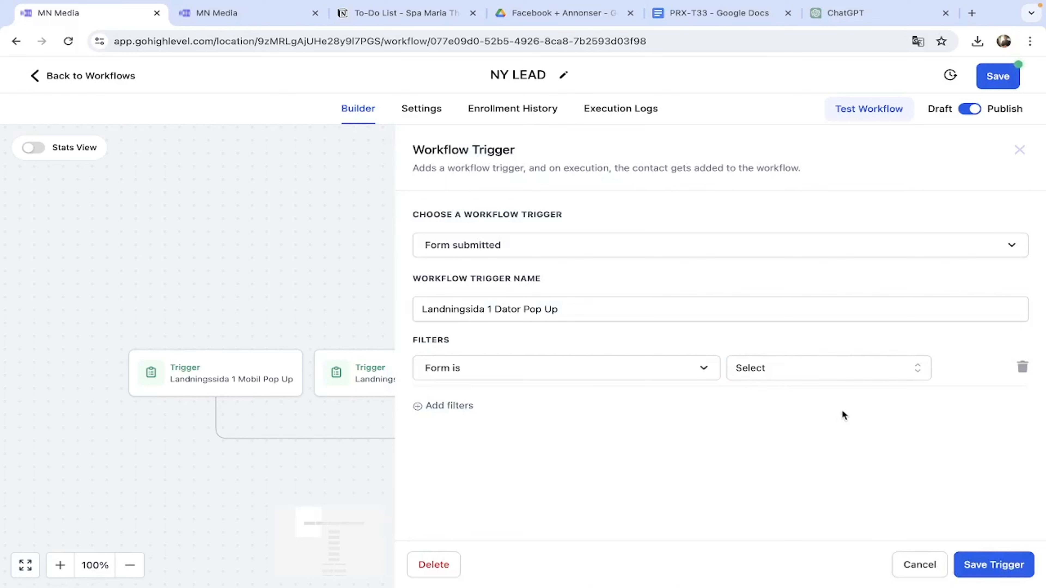
pyautogui.click(817, 369)
pyautogui.scroll(-2, 822, 478)
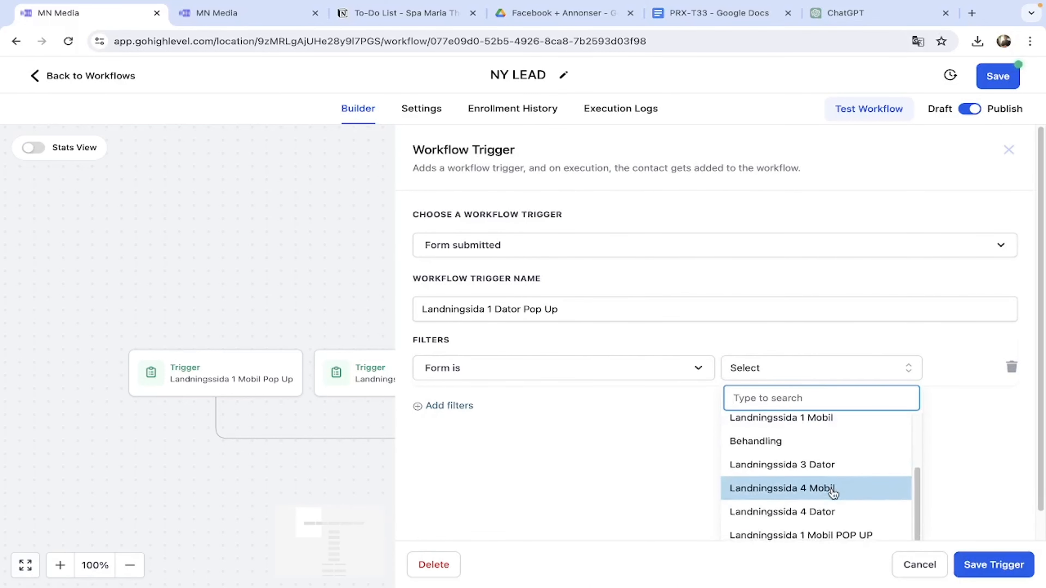
pyautogui.scroll(-3, 820, 499)
pyautogui.click(820, 526)
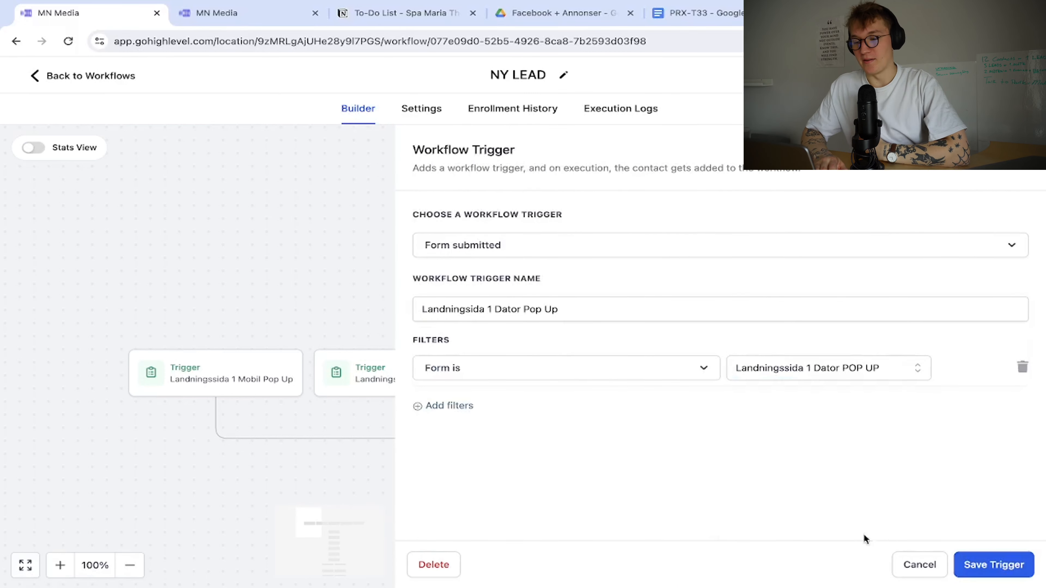
pyautogui.click(970, 565)
pyautogui.scroll(-1, 460, 402)
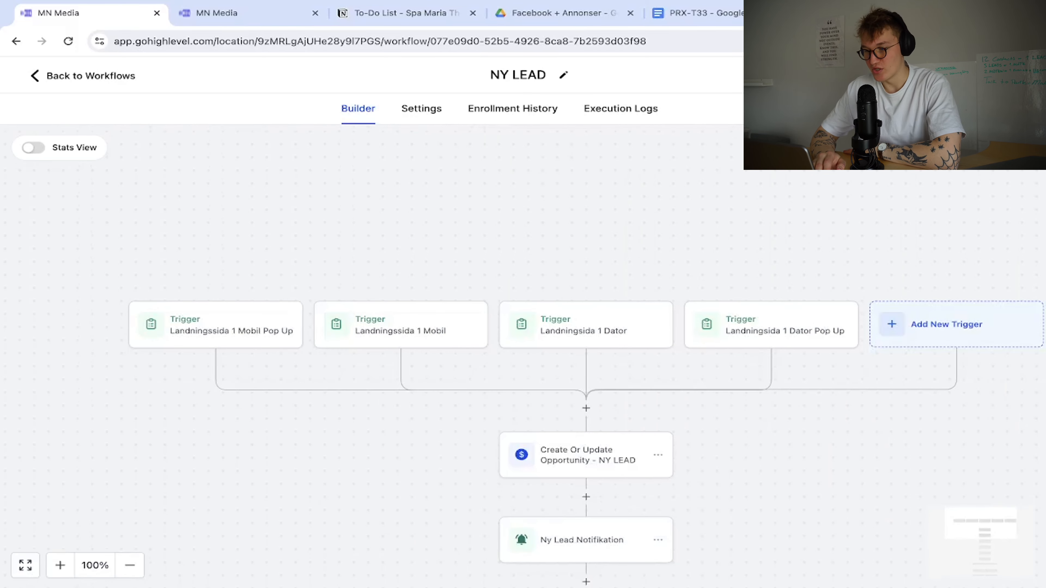
pyautogui.scroll(-10, 588, 325)
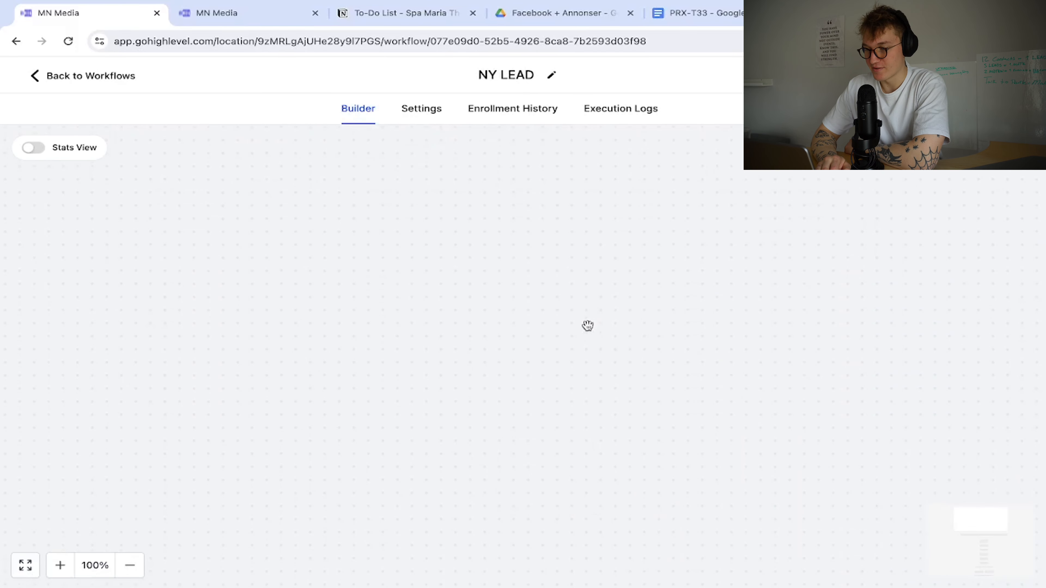
# Type 'JUST NU HAR VI' into the page-5 text of the Canva PRX-T33 creatives design.
pyautogui.scroll(4, 488, 290)
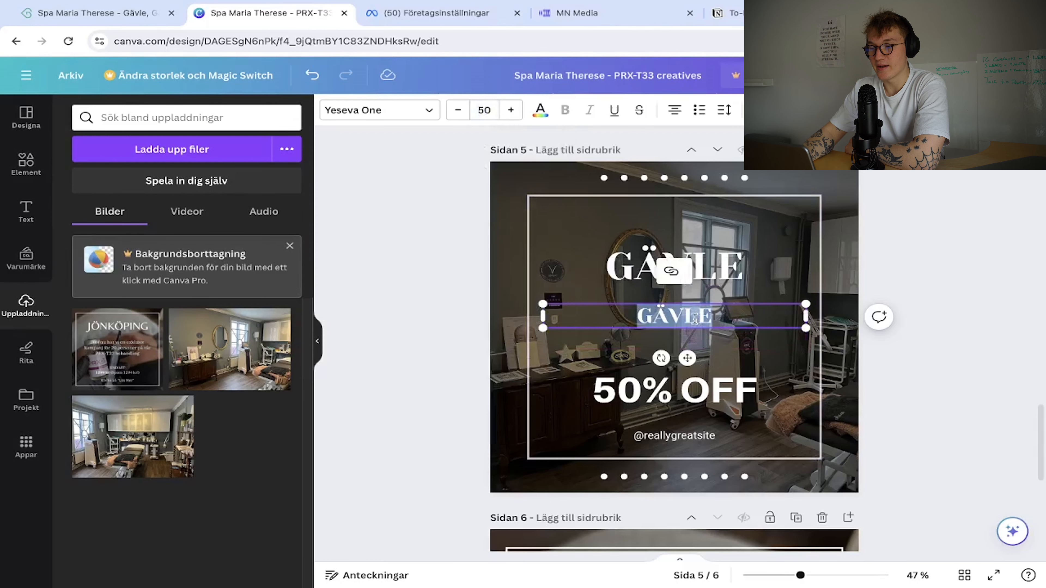
pyautogui.write('JU')
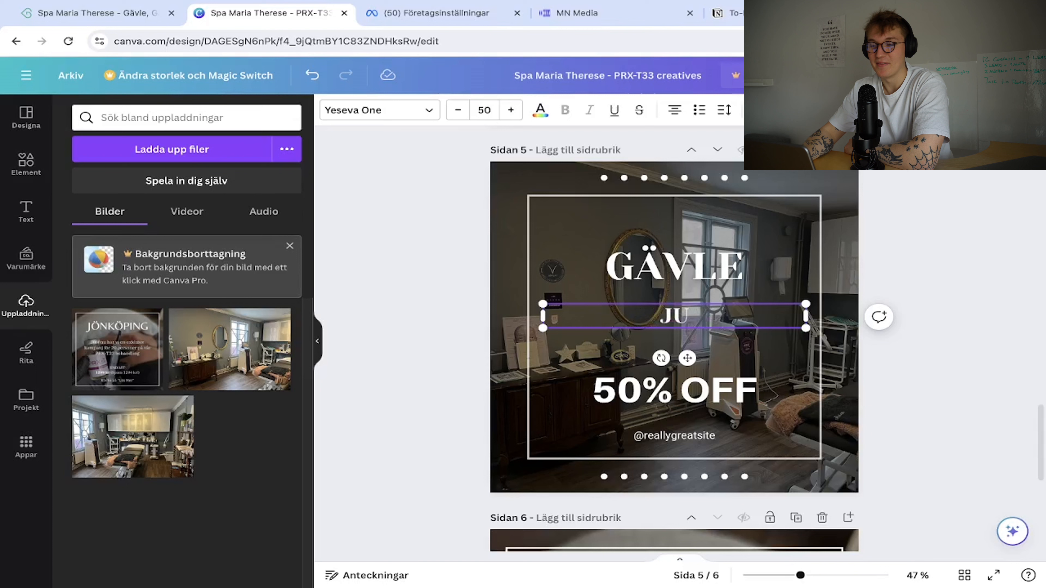
pyautogui.write('ST NU HAR VI')
# Type 'EN EXKLUSIV KAMPANJ FÖR 20 PERSONER' into the Gävle slide's text box.
pyautogui.scroll(-5, 748, 361)
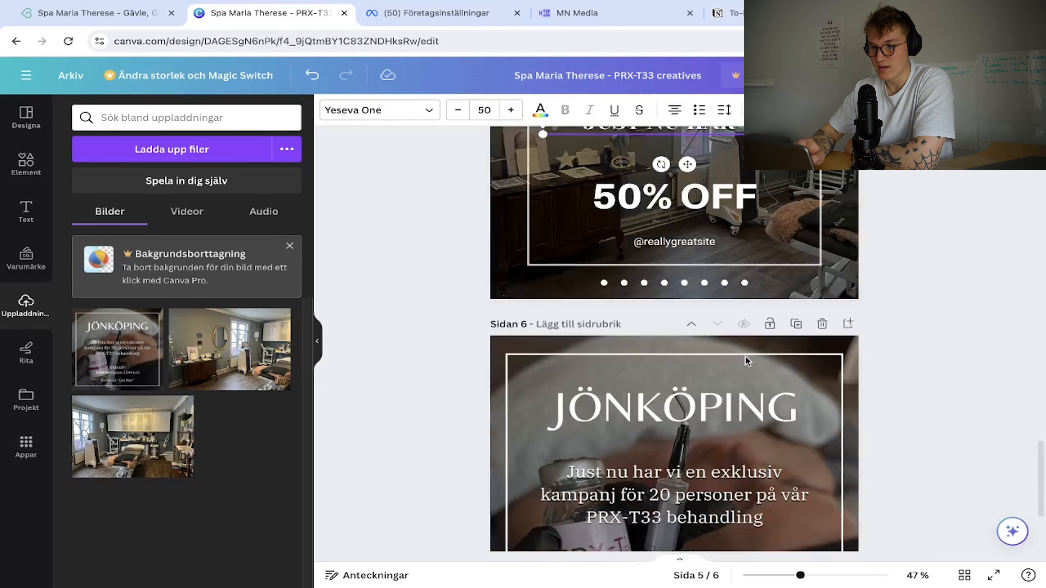
pyautogui.scroll(5, 747, 361)
pyautogui.write('EN EX')
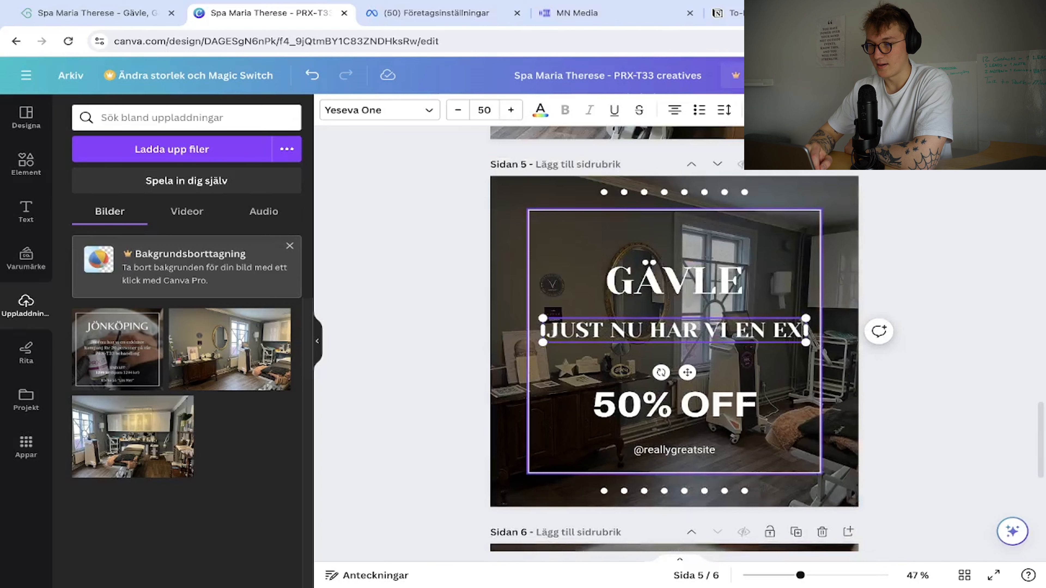
pyautogui.write('KLUSIV')
pyautogui.scroll(-3, 778, 379)
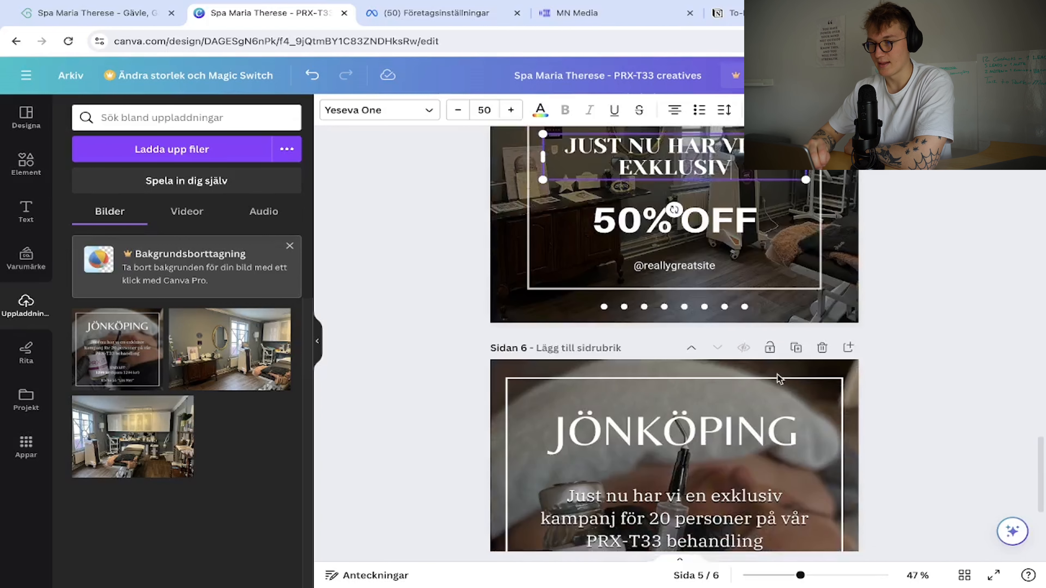
pyautogui.scroll(3, 778, 379)
pyautogui.write('KAMPANJ')
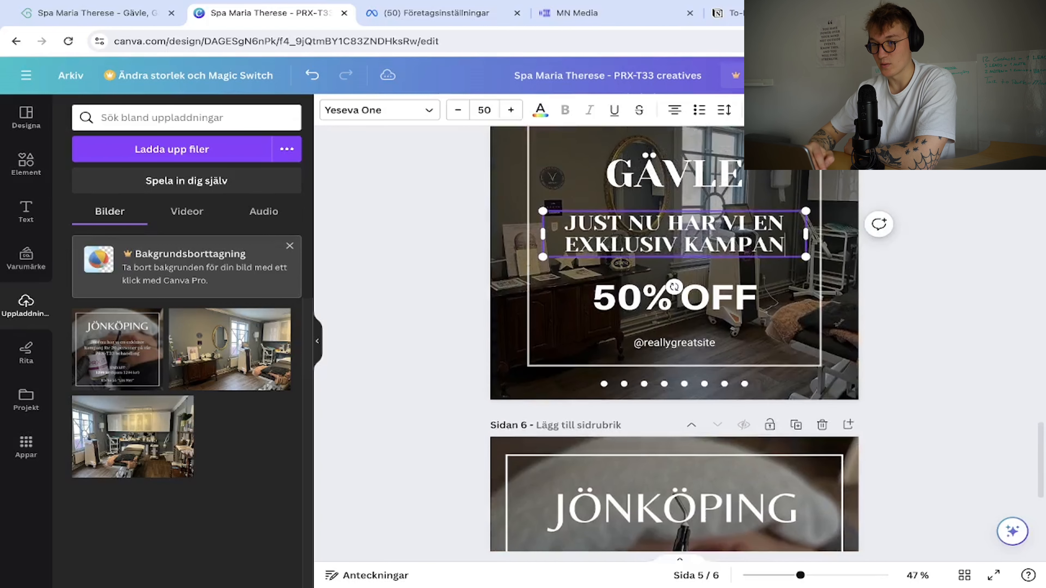
pyautogui.scroll(-3, 819, 371)
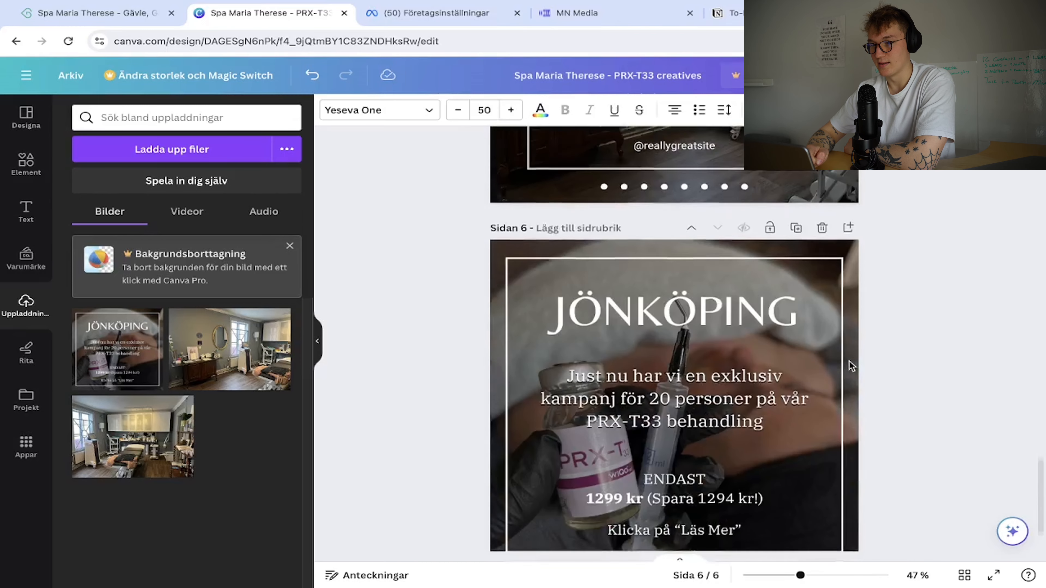
pyautogui.scroll(3, 851, 366)
pyautogui.write('FÖR 20 PERSONER')
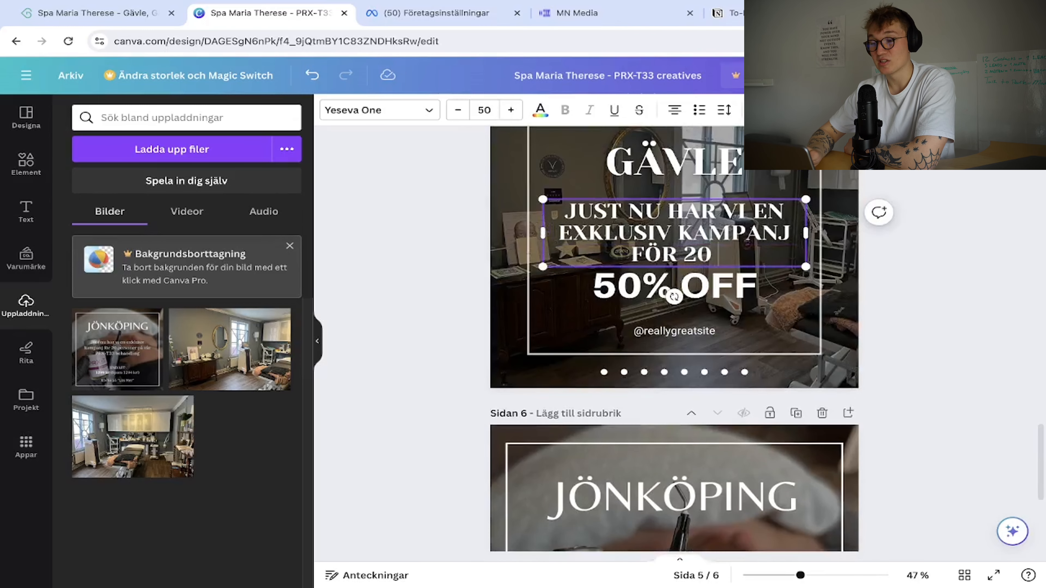
# Continue the text with 'PÅ VÅR PRX-T33 BEHANDLING'.
pyautogui.scroll(-3, 864, 398)
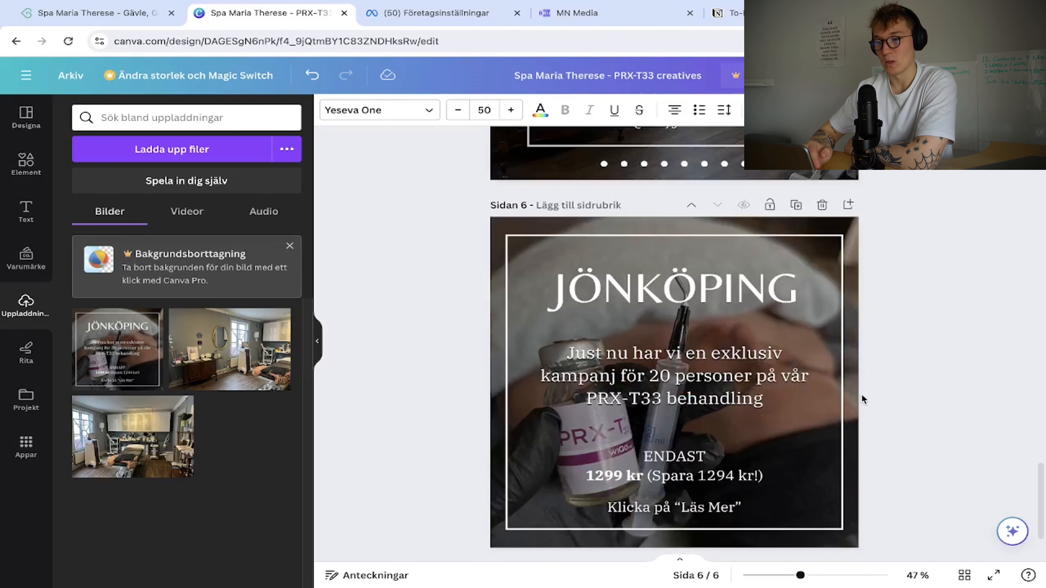
pyautogui.scroll(3, 863, 398)
pyautogui.write('PÅ')
pyautogui.scroll(-3, 863, 402)
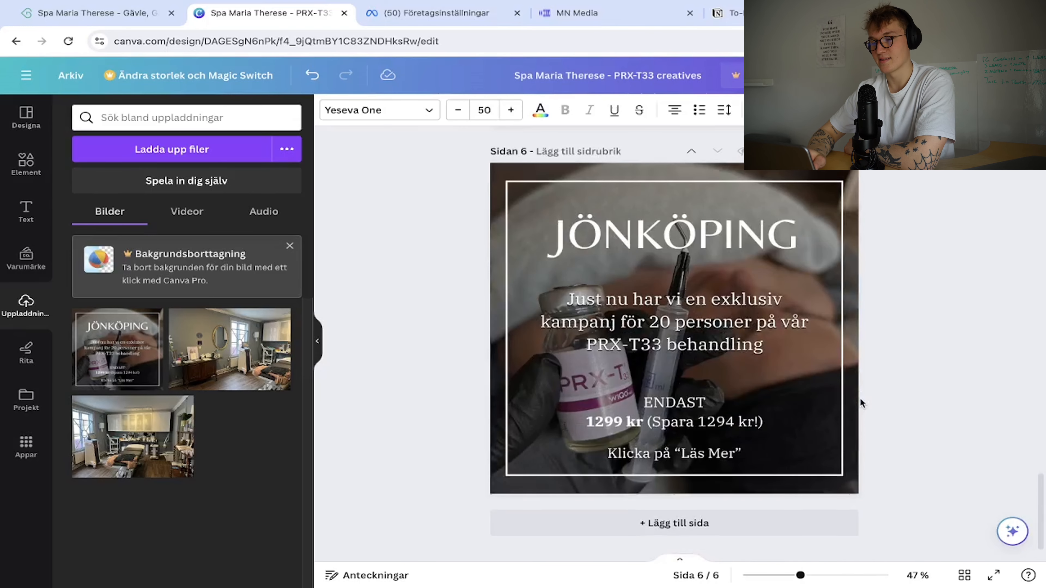
pyautogui.scroll(3, 863, 402)
pyautogui.write('VÅR')
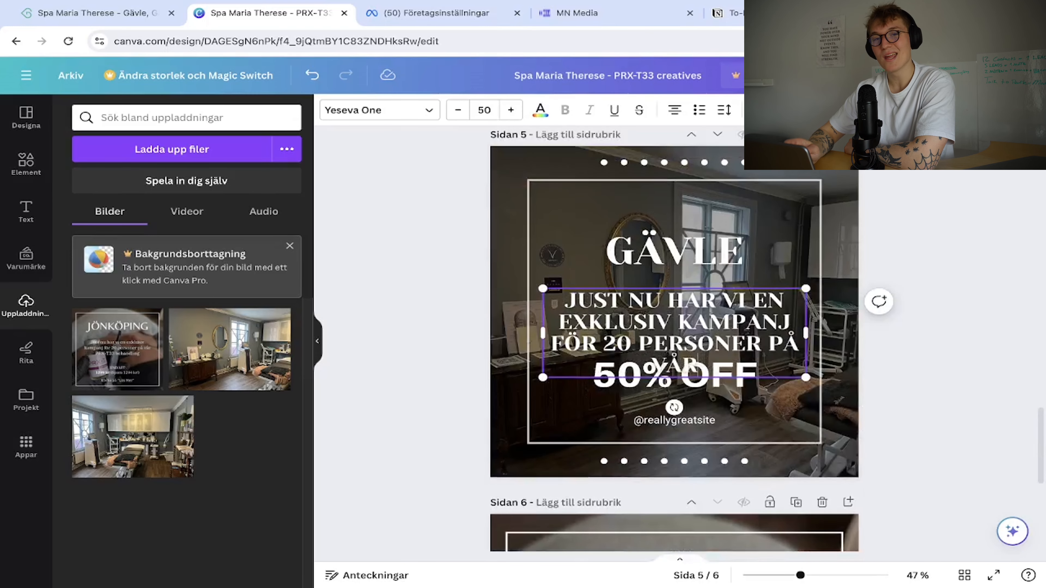
pyautogui.write('DBYRX-T33')
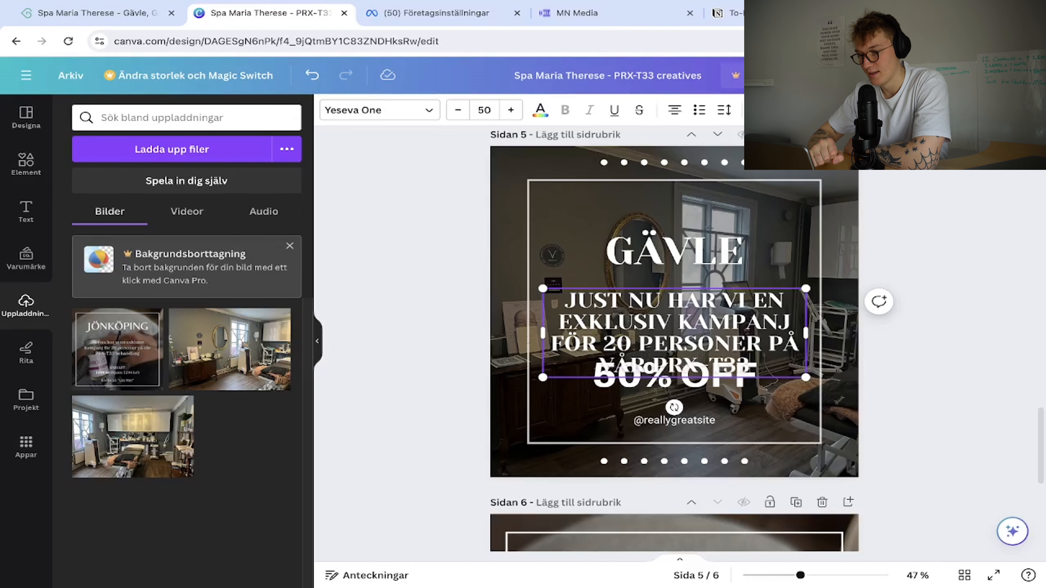
pyautogui.scroll(-3, 864, 402)
pyautogui.scroll(3, 863, 402)
pyautogui.write('BEHANDLING')
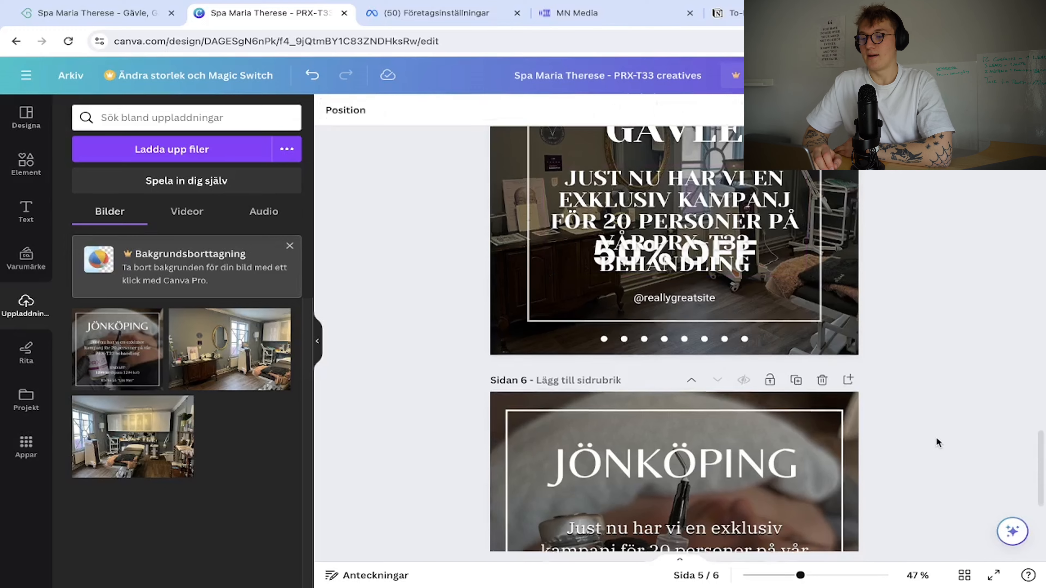
pyautogui.scroll(3, 932, 435)
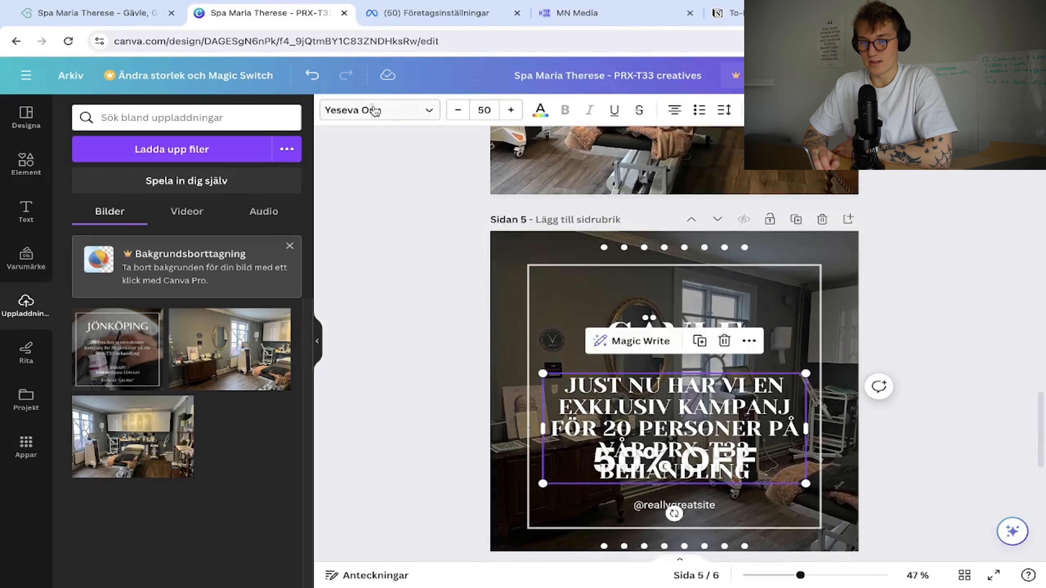
# Set the offer text's font to Roboto after briefly trying Aileron.
pyautogui.click(373, 109)
pyautogui.click(160, 266)
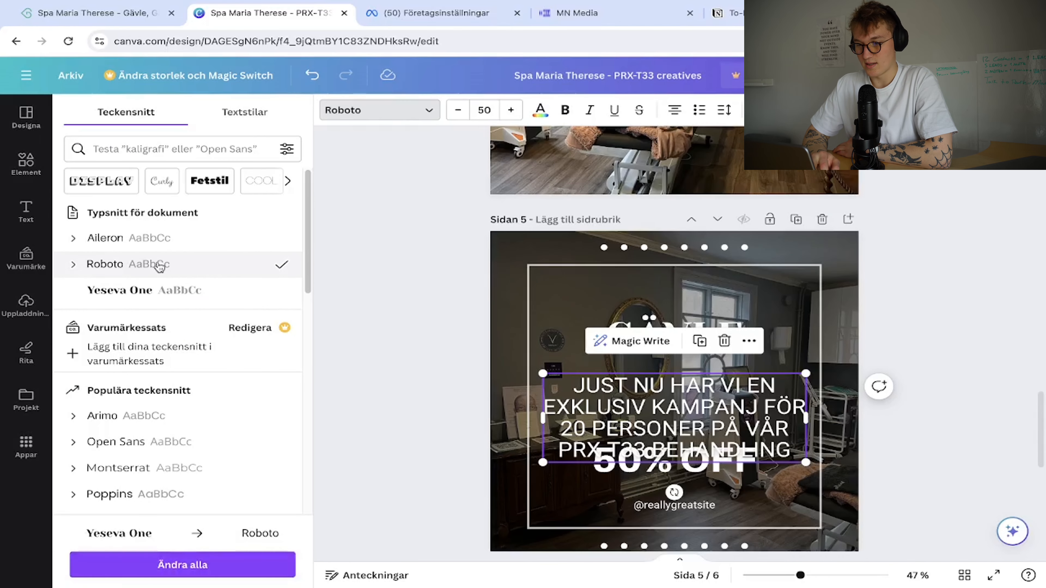
pyautogui.click(164, 241)
pyautogui.click(165, 269)
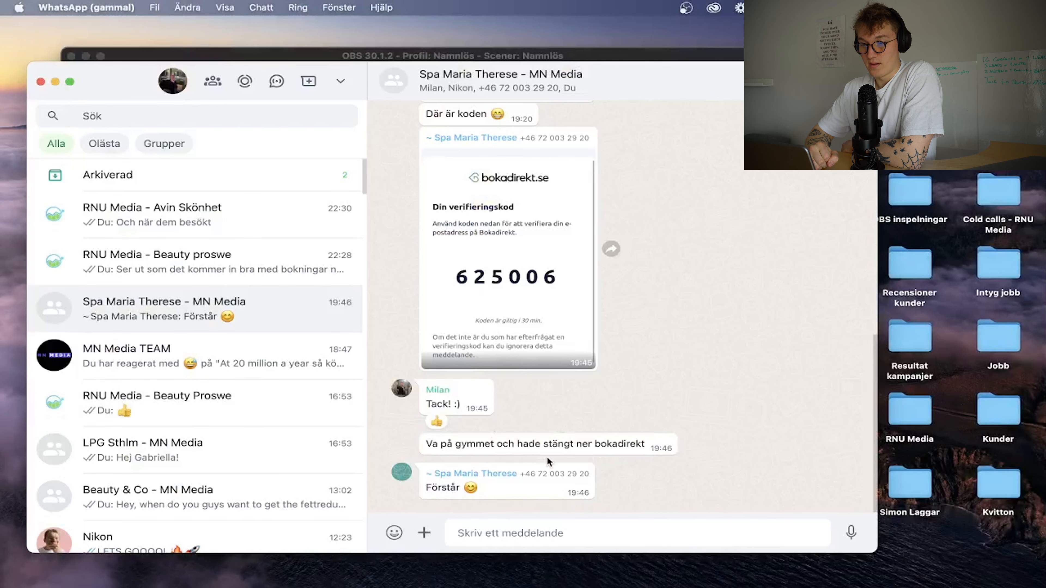
pyautogui.click(424, 533)
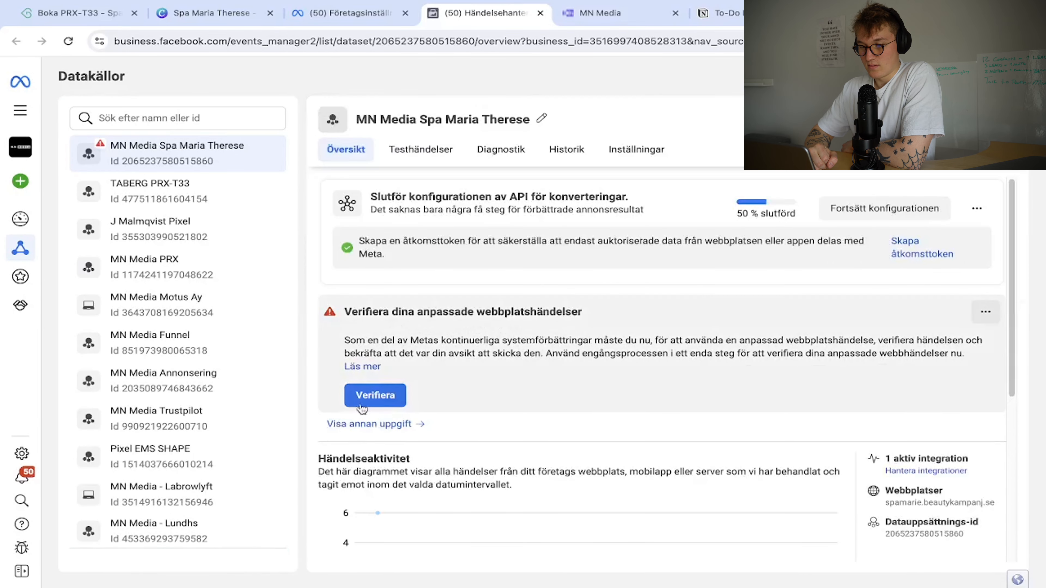
# Verify the PRX-T33 Lead custom event in the events table, then start the Conversions API setup.
pyautogui.scroll(-6, 557, 524)
pyautogui.scroll(6, 584, 544)
pyautogui.scroll(-6, 536, 488)
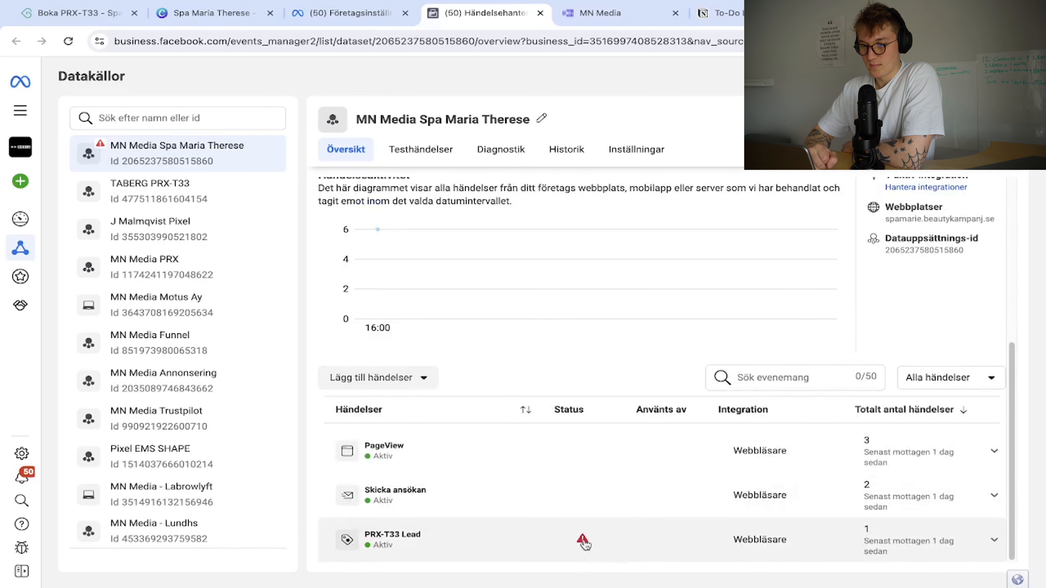
pyautogui.moveTo(582, 540)
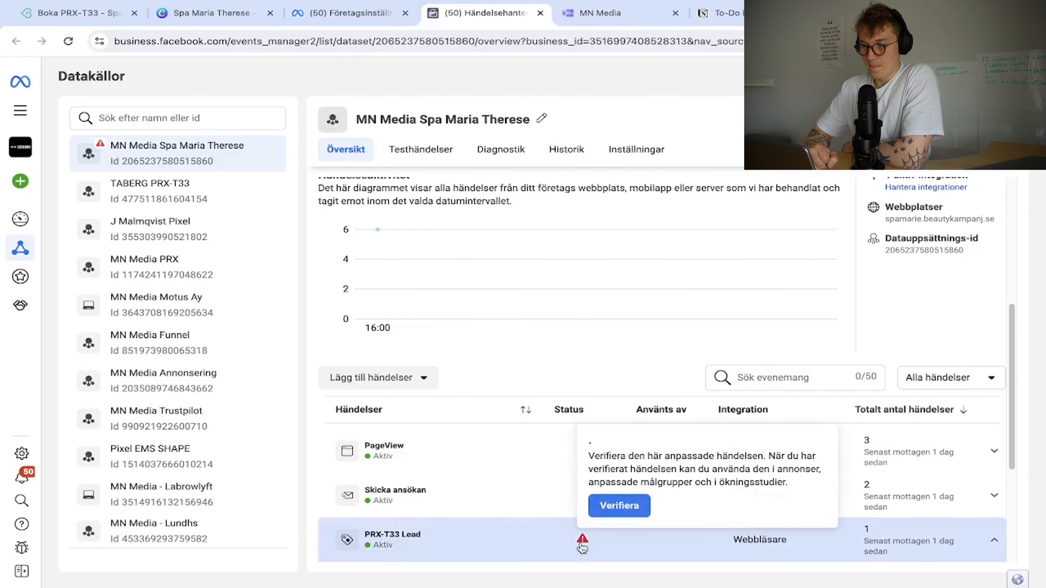
pyautogui.click(619, 512)
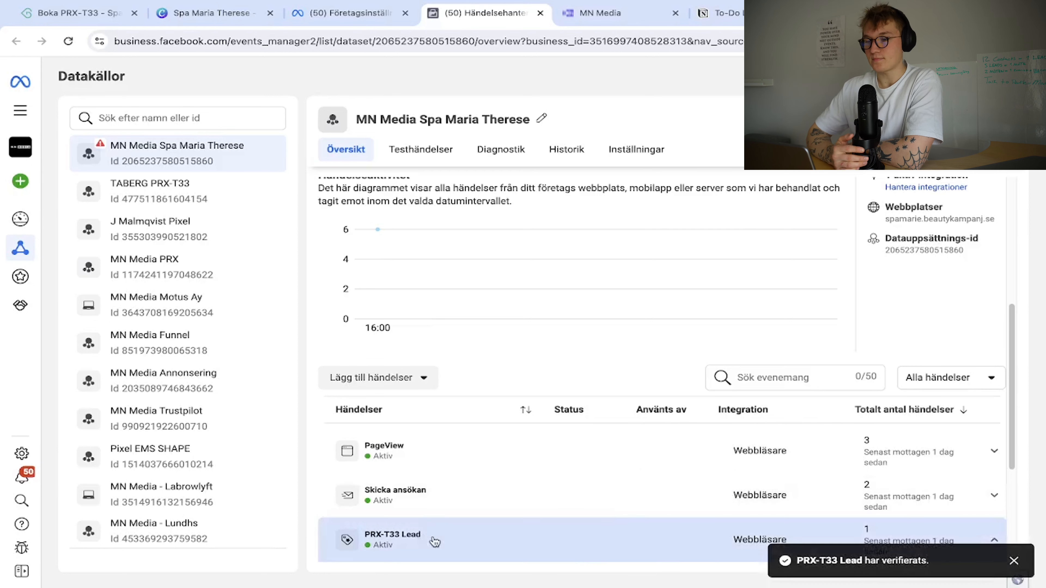
pyautogui.scroll(6, 486, 413)
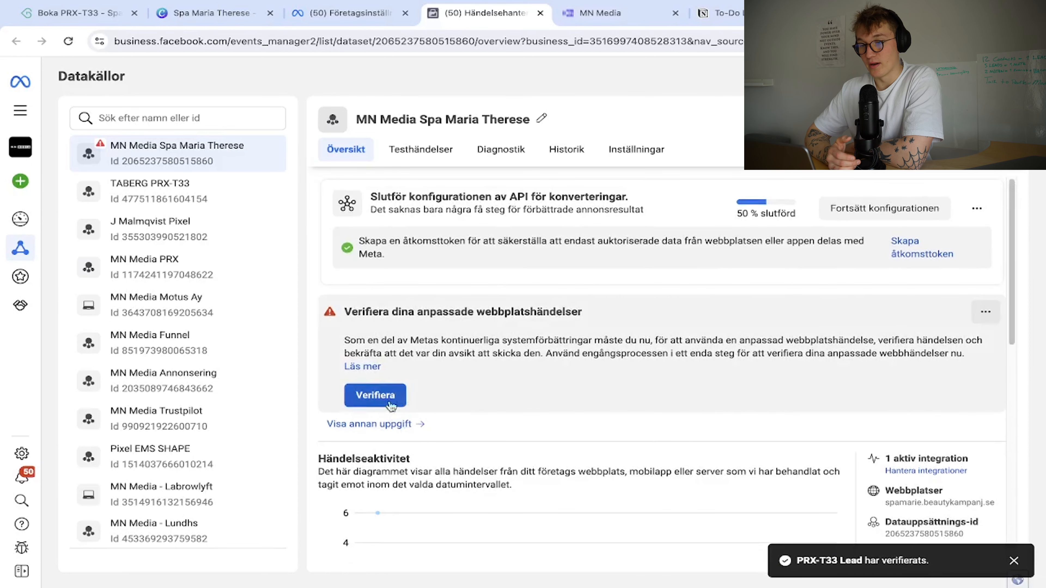
pyautogui.click(984, 313)
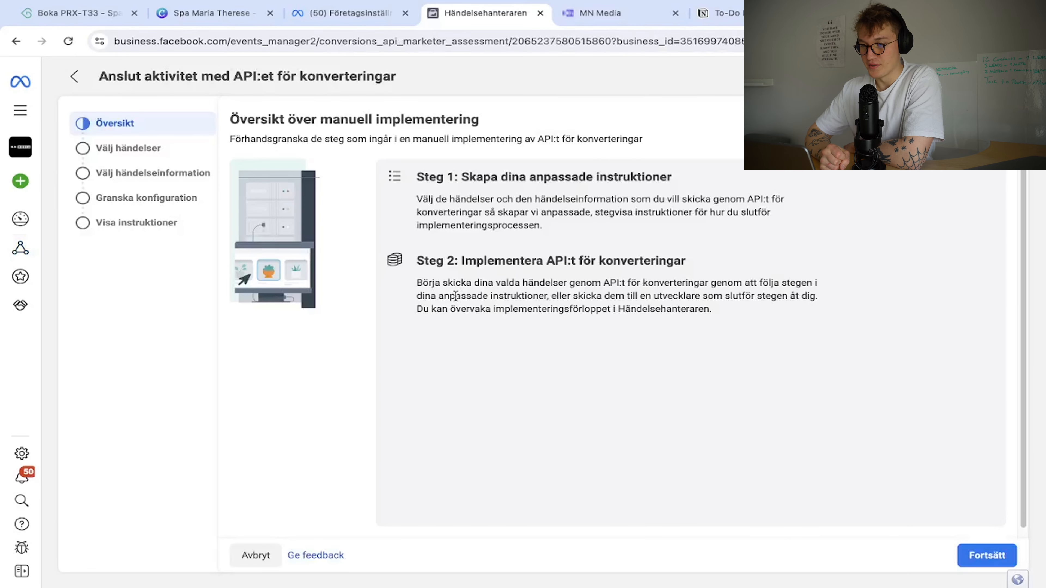
# Finish the Conversions API wizard for the Lead event, replacing the old configuration without emailing a copy.
pyautogui.click(985, 555)
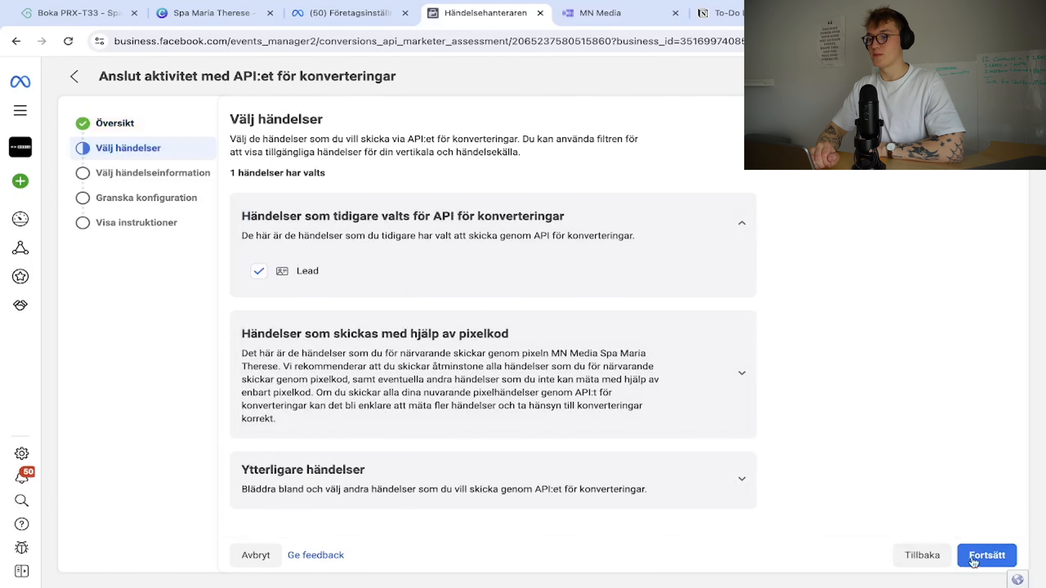
pyautogui.click(1005, 555)
pyautogui.scroll(-6, 519, 367)
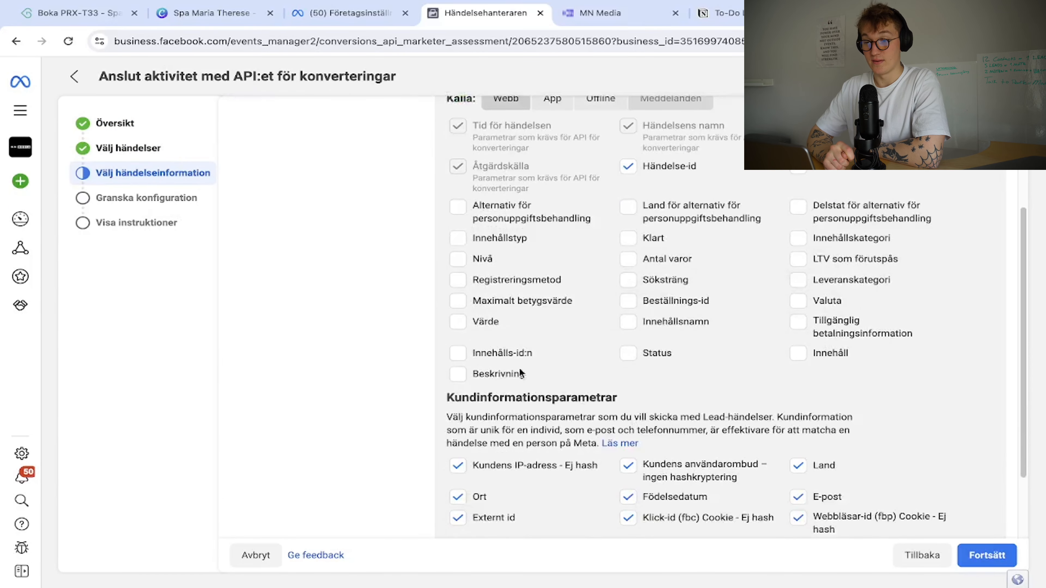
pyautogui.scroll(-1, 449, 311)
pyautogui.scroll(7, 528, 209)
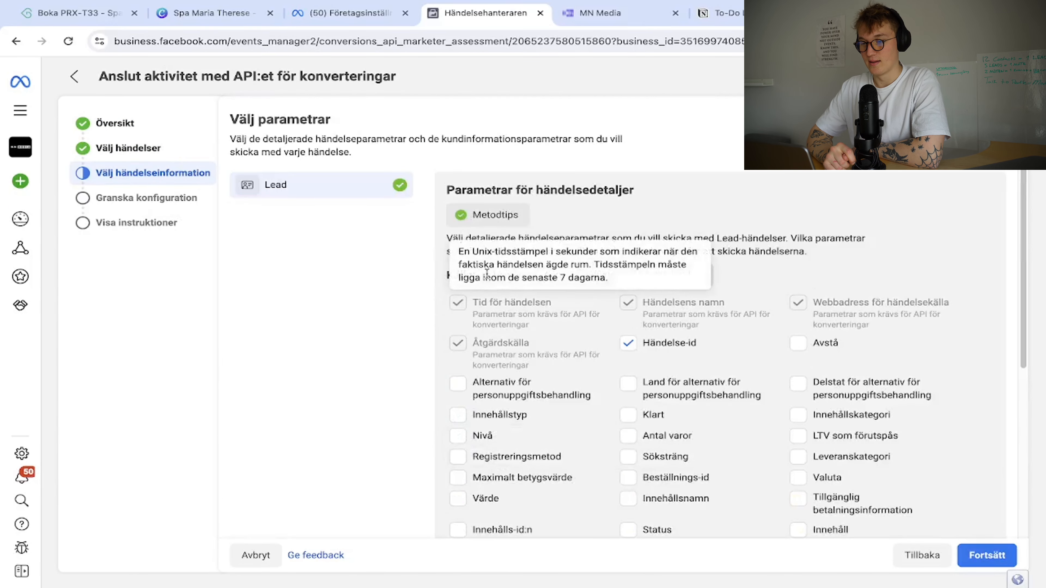
pyautogui.scroll(-7, 551, 346)
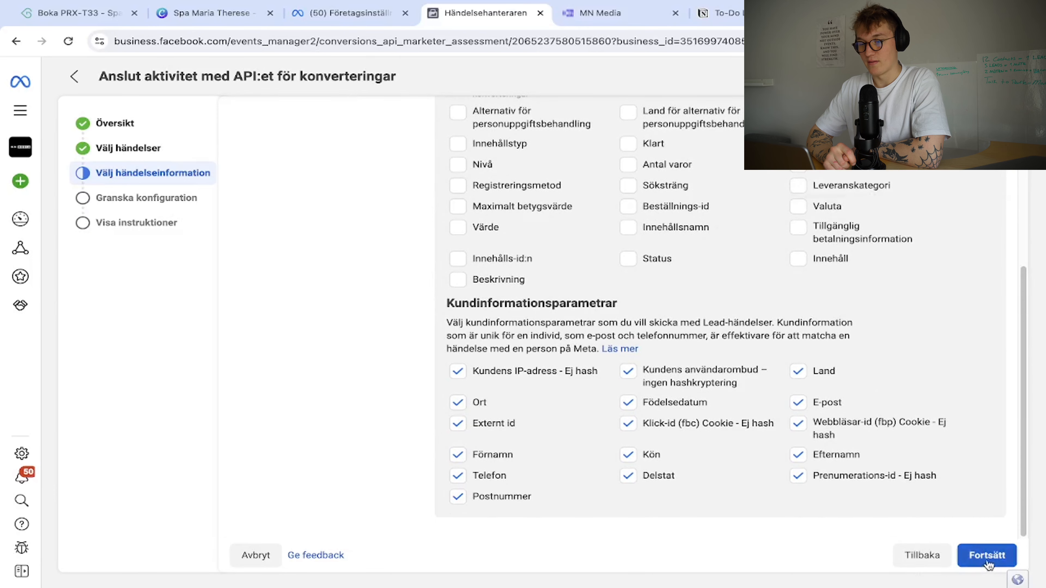
pyautogui.click(963, 557)
pyautogui.click(961, 558)
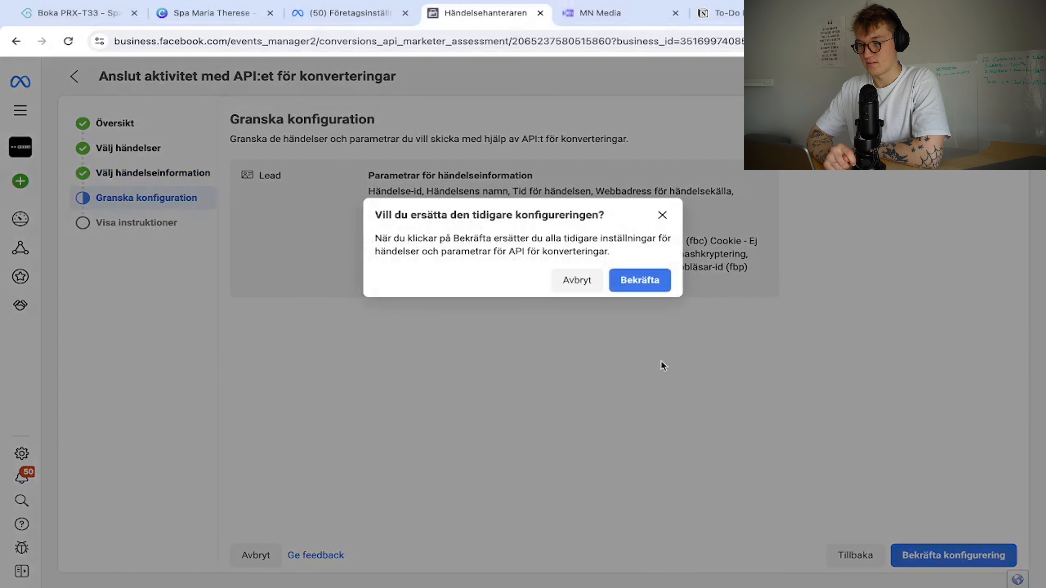
pyautogui.click(636, 282)
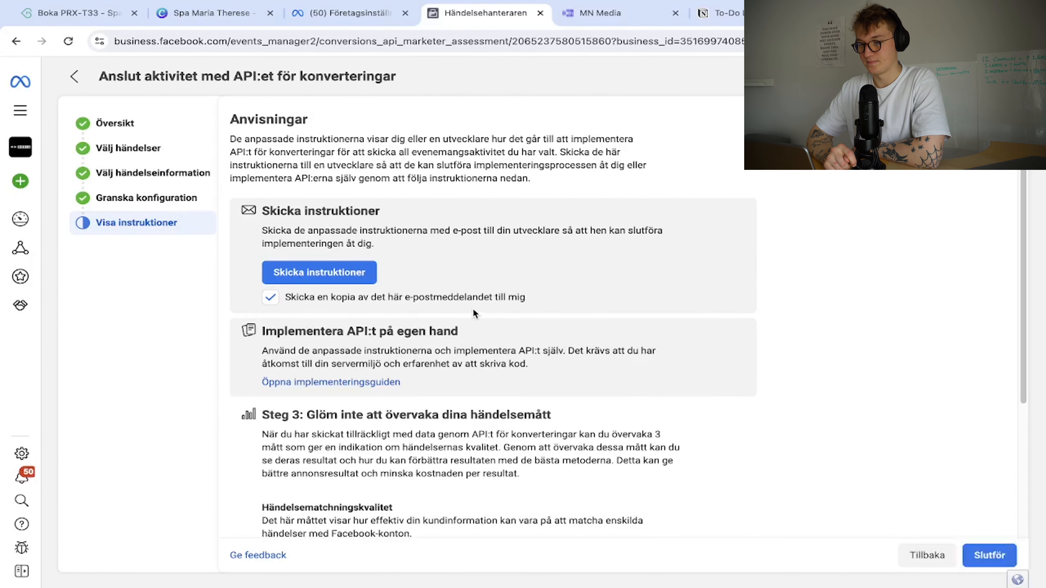
pyautogui.click(322, 298)
pyautogui.scroll(-5, 499, 330)
pyautogui.click(989, 555)
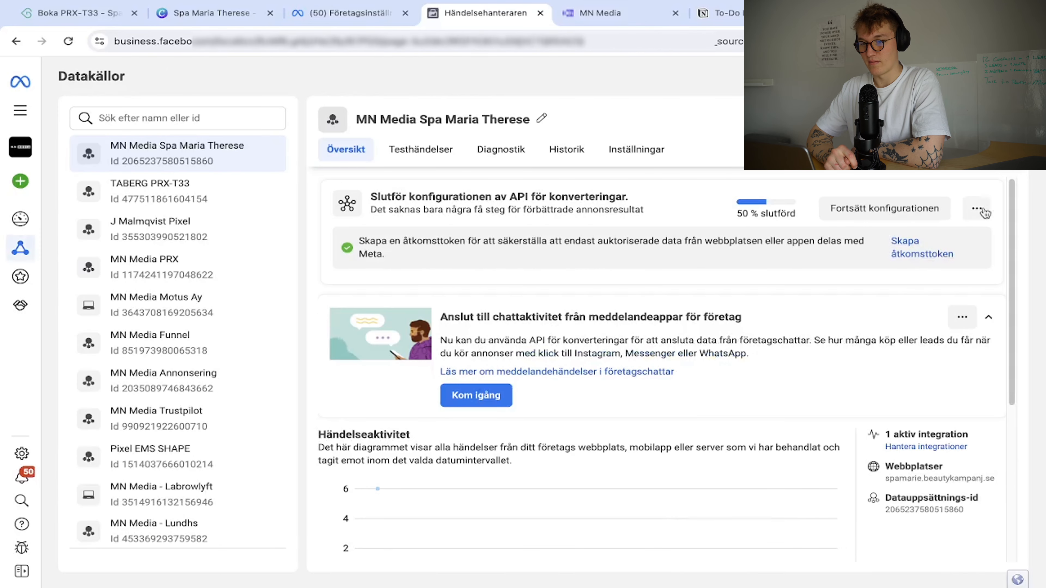
# Hide the API configuration card and mark the chat-activity card as completed.
pyautogui.click(978, 208)
pyautogui.click(983, 248)
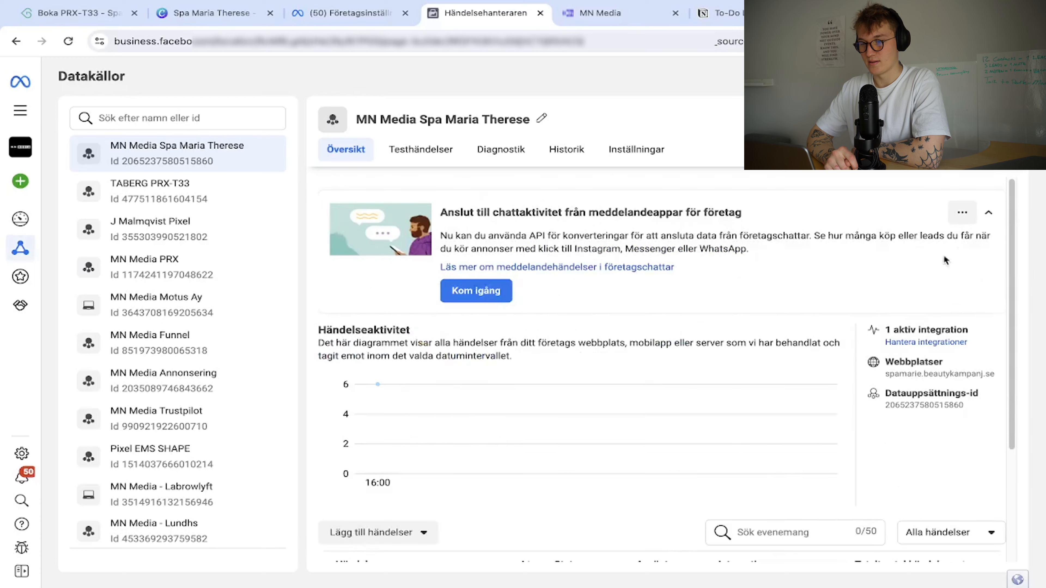
pyautogui.scroll(-3, 710, 316)
pyautogui.scroll(3, 751, 317)
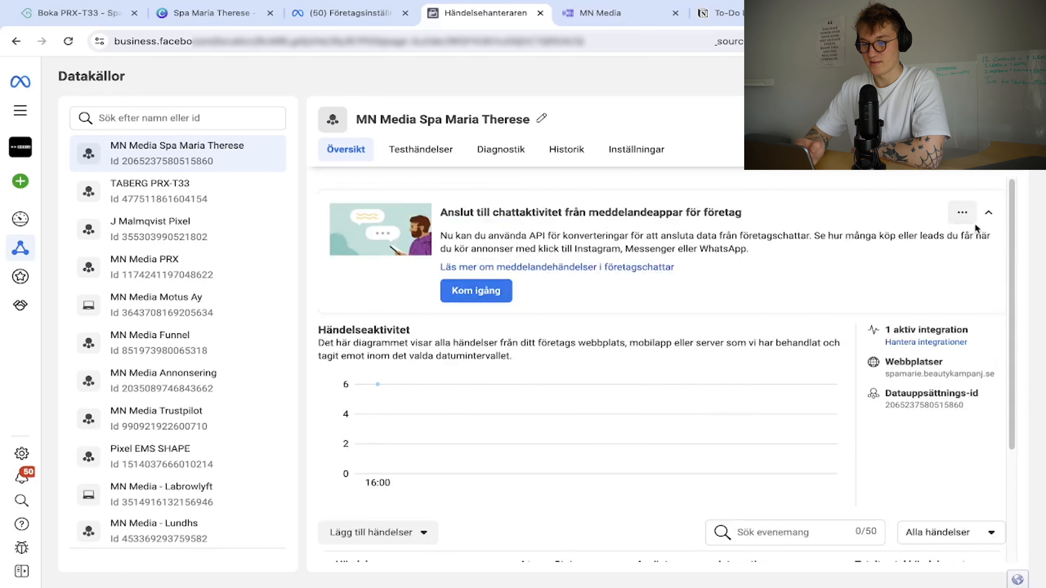
pyautogui.click(963, 213)
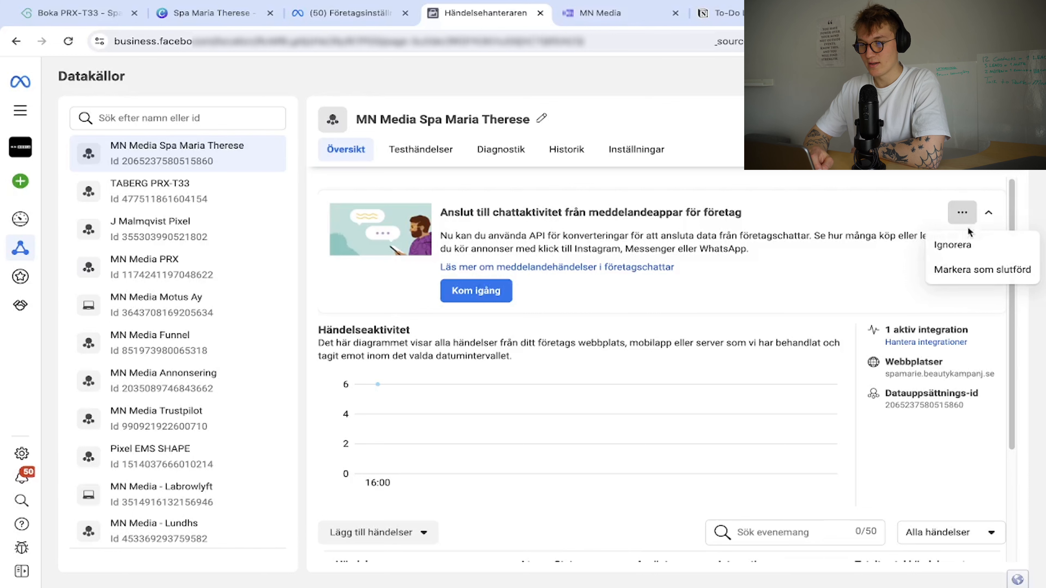
pyautogui.click(976, 270)
pyautogui.click(671, 300)
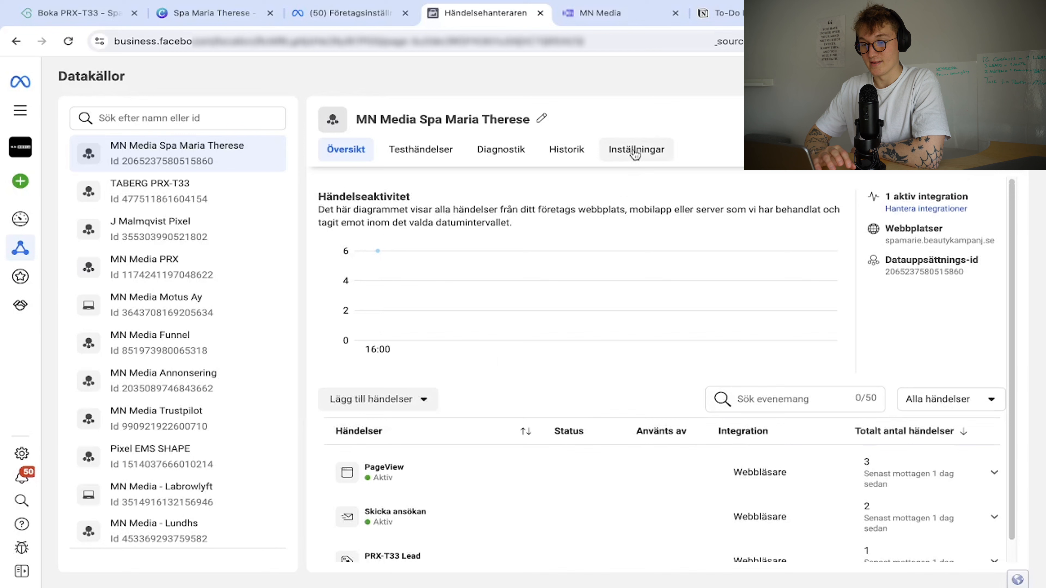
# Review the data set's settings, then return to the overview and list the ways to add events.
pyautogui.click(635, 153)
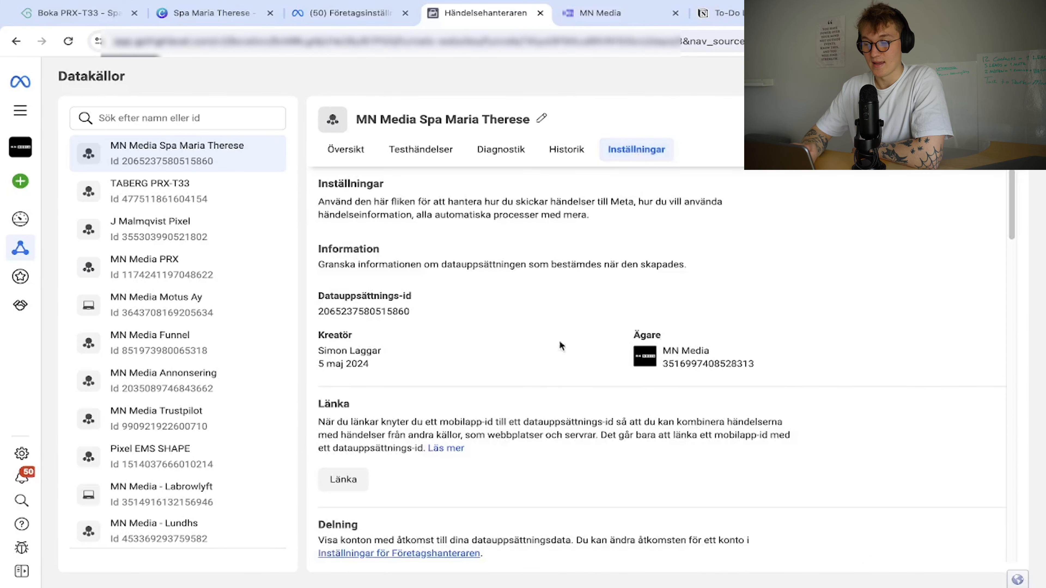
pyautogui.scroll(-5, 520, 391)
pyautogui.scroll(-10, 520, 391)
pyautogui.scroll(20, 520, 391)
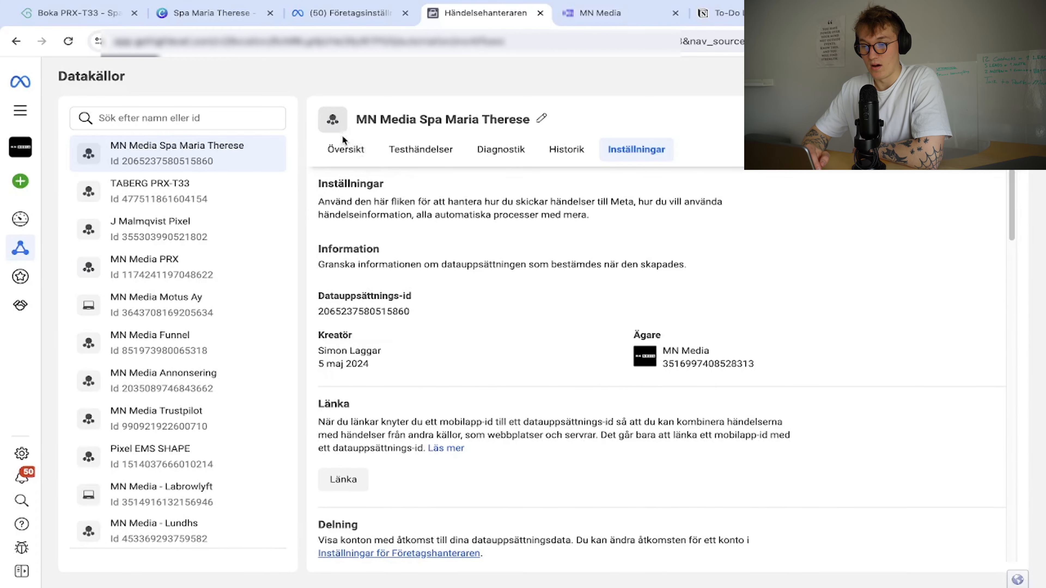
pyautogui.click(344, 149)
pyautogui.click(424, 399)
pyautogui.scroll(-1, 412, 381)
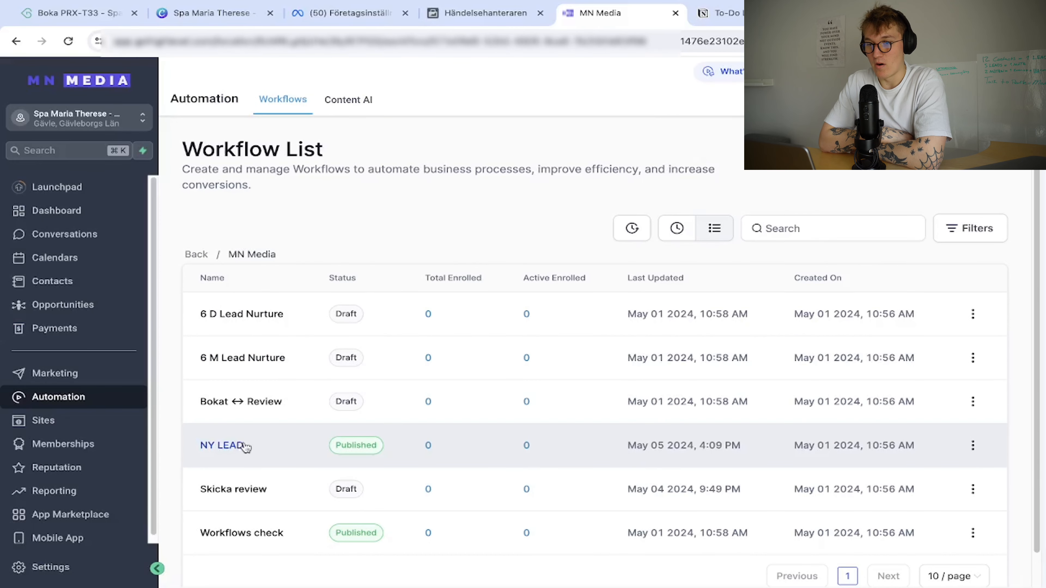
# Verify NY LEAD's FB Conversion API step sends a Lead funnel event, closing it unchanged.
pyautogui.click(246, 448)
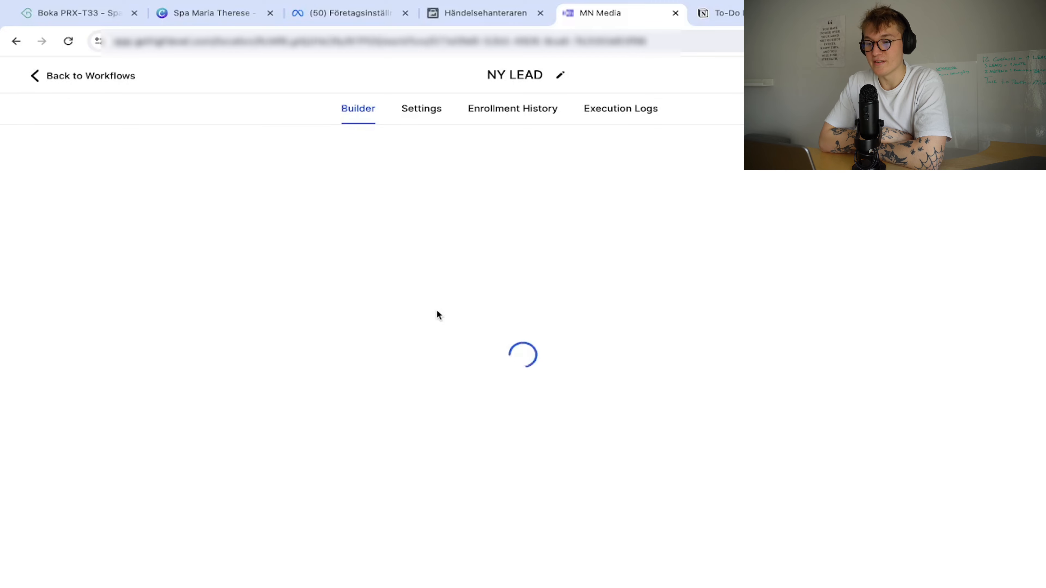
pyautogui.scroll(-15, 435, 309)
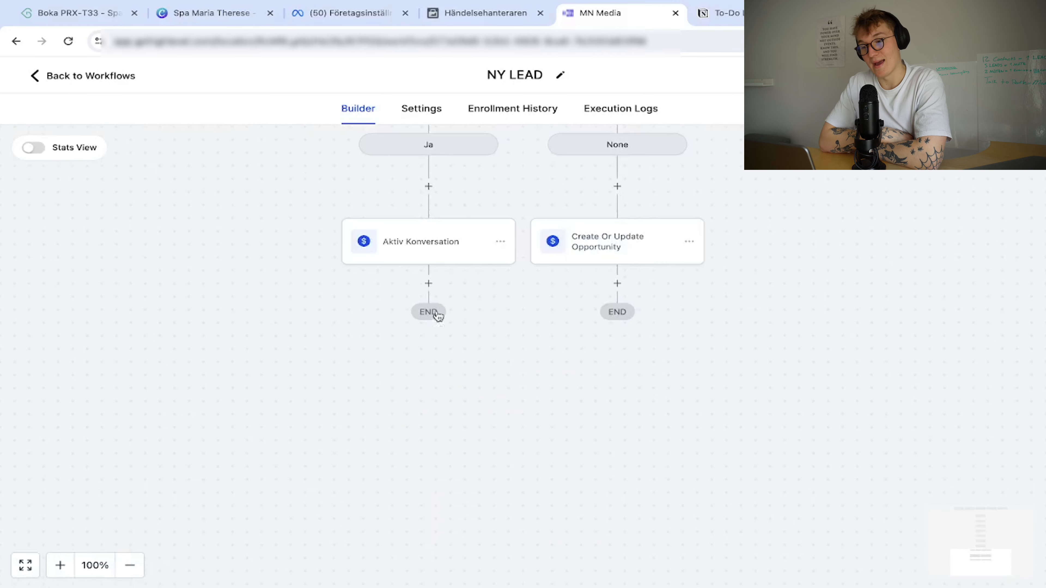
pyautogui.scroll(15, 439, 324)
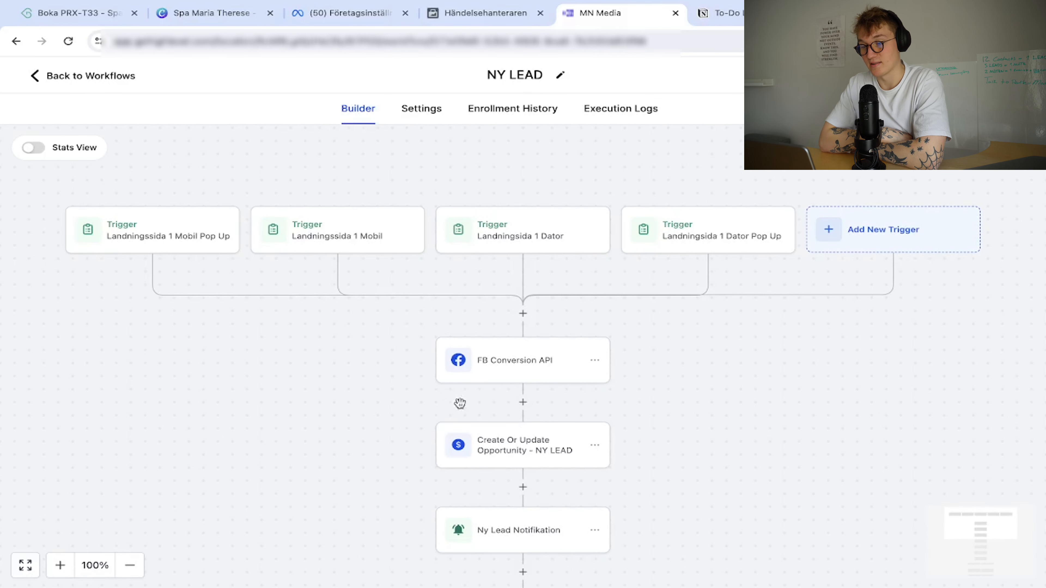
pyautogui.click(517, 374)
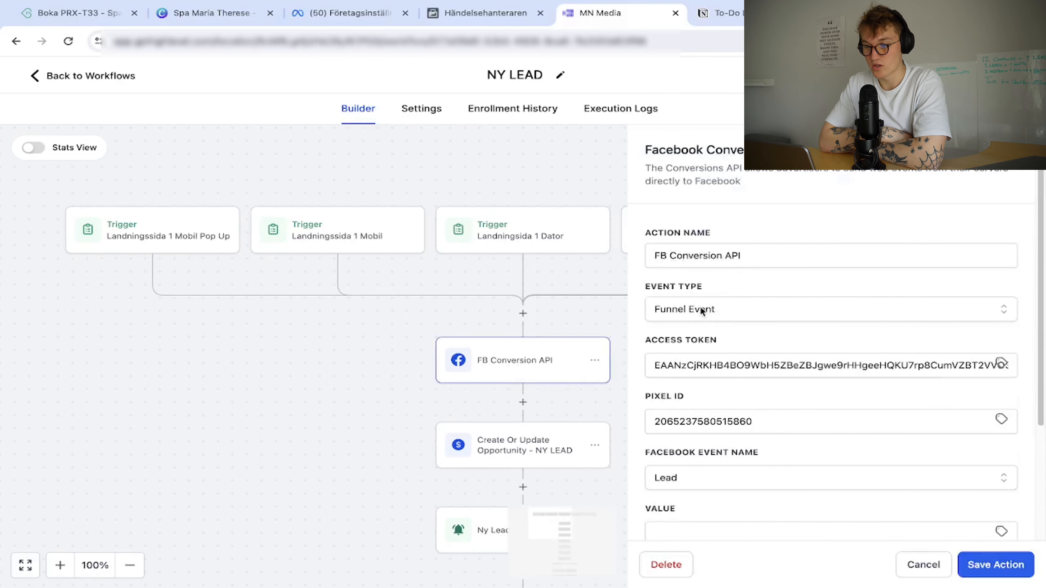
pyautogui.scroll(-1, 666, 352)
pyautogui.moveTo(655, 349); pyautogui.dragTo(778, 352)
pyautogui.click(784, 325)
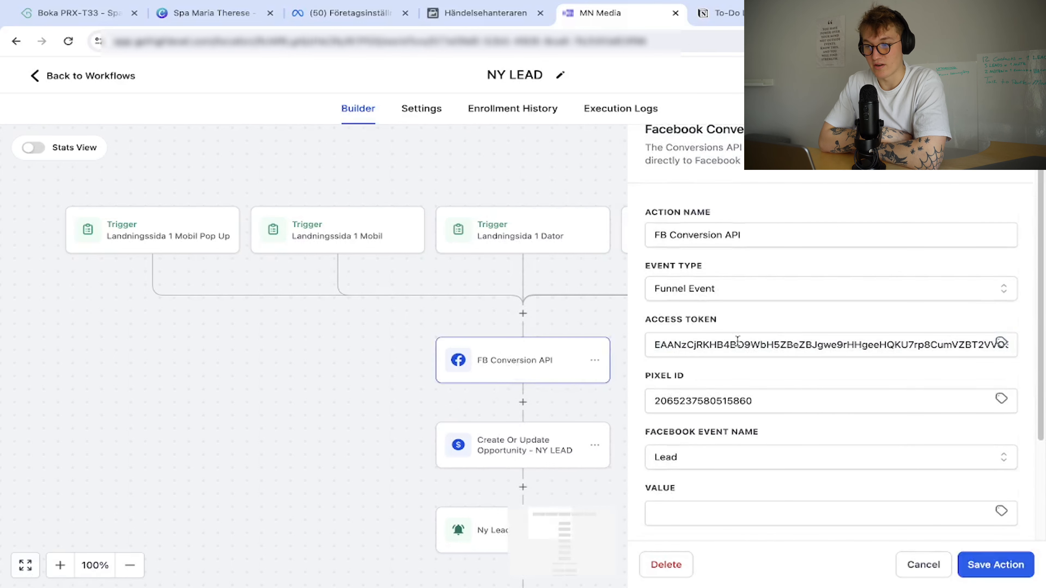
pyautogui.scroll(-2, 725, 370)
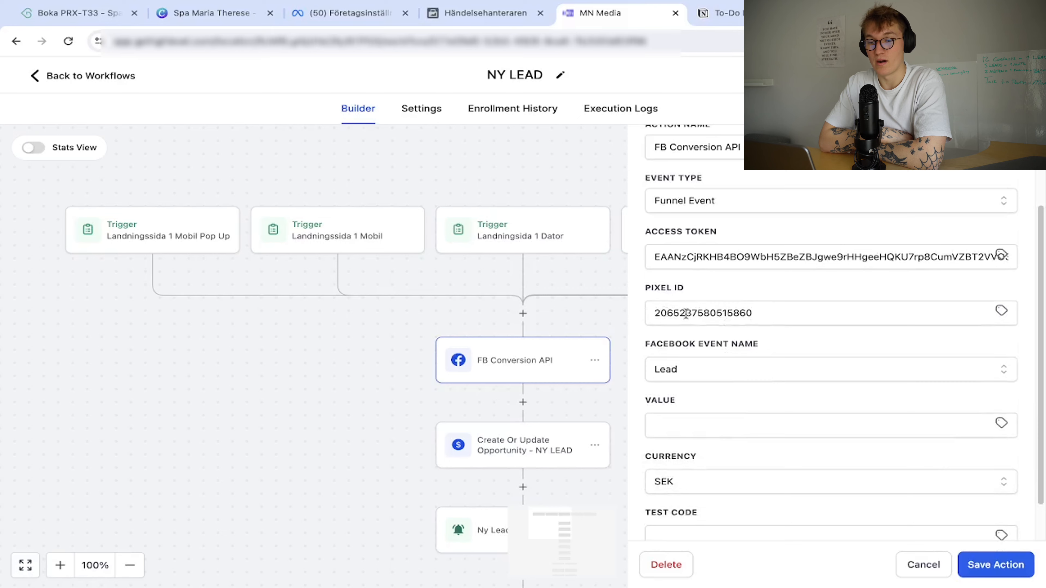
pyautogui.scroll(-1, 692, 315)
pyautogui.scroll(3, 700, 326)
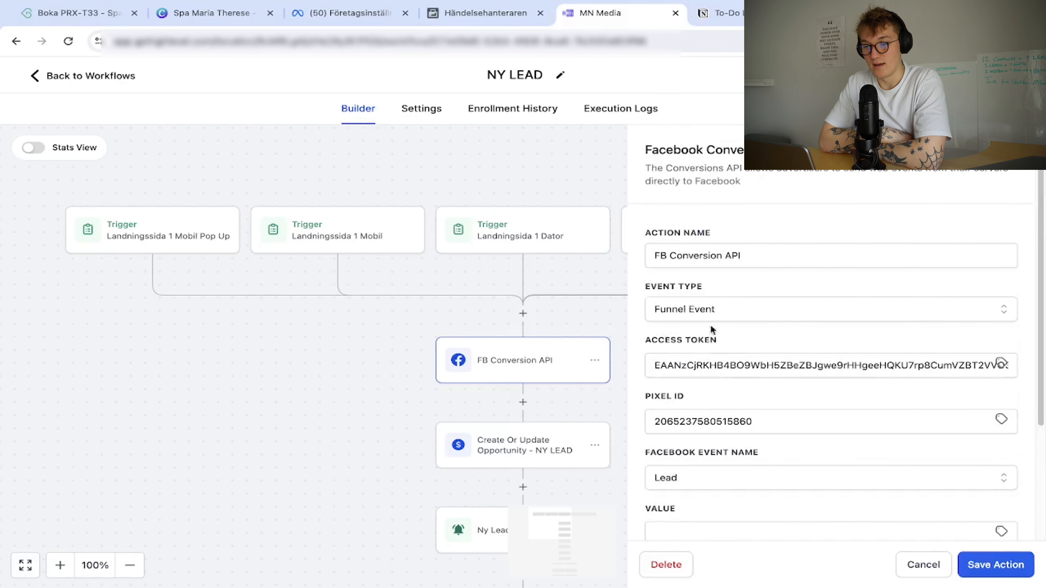
pyautogui.click(438, 316)
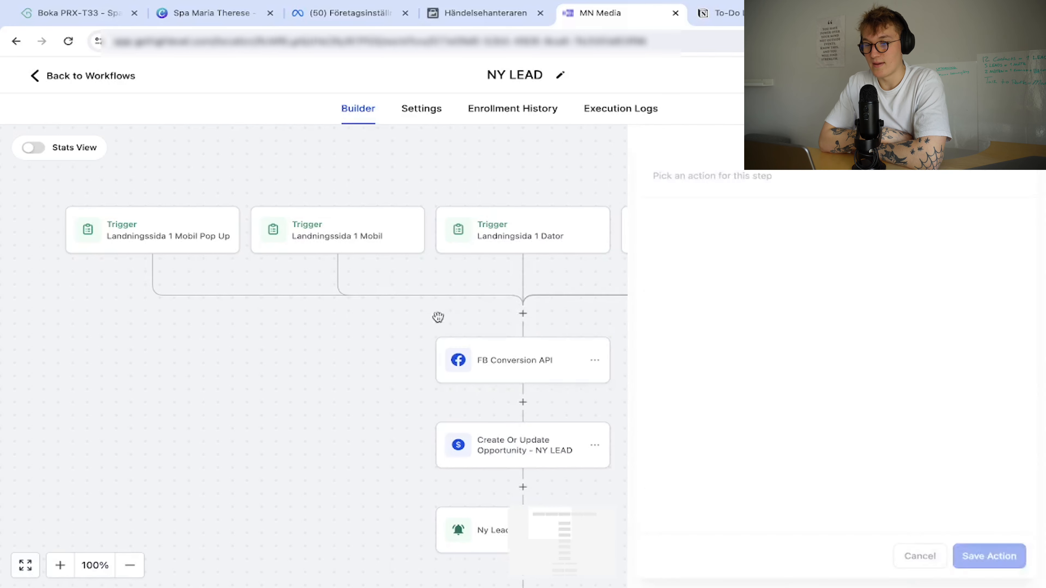
pyautogui.click(90, 75)
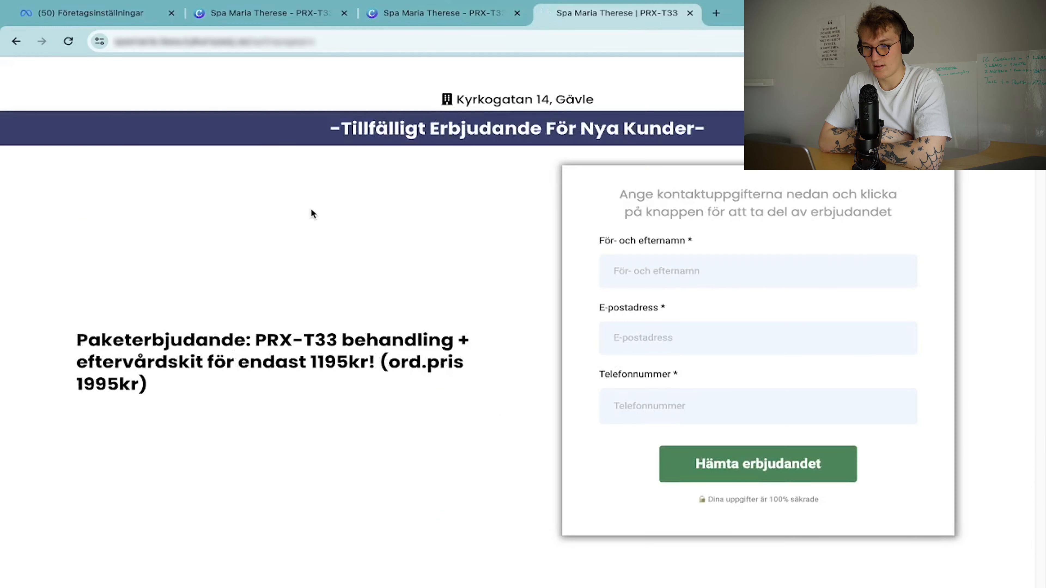
# Open the offer form popup and check the landing page's pixel events in Meta Pixel Helper.
pyautogui.scroll(-20, 325, 248)
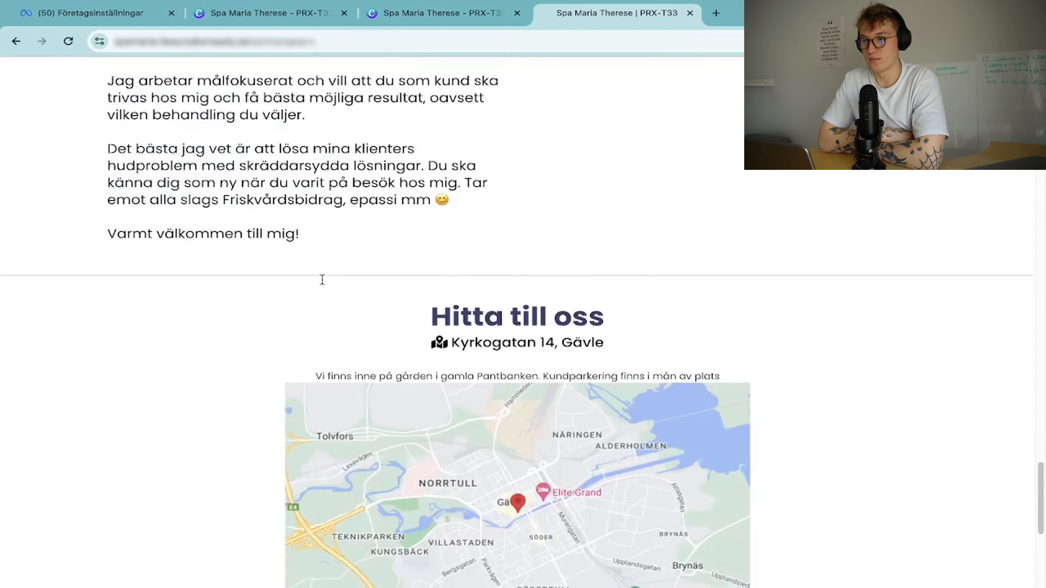
pyautogui.scroll(-7, 325, 297)
pyautogui.click(395, 334)
pyautogui.click(913, 41)
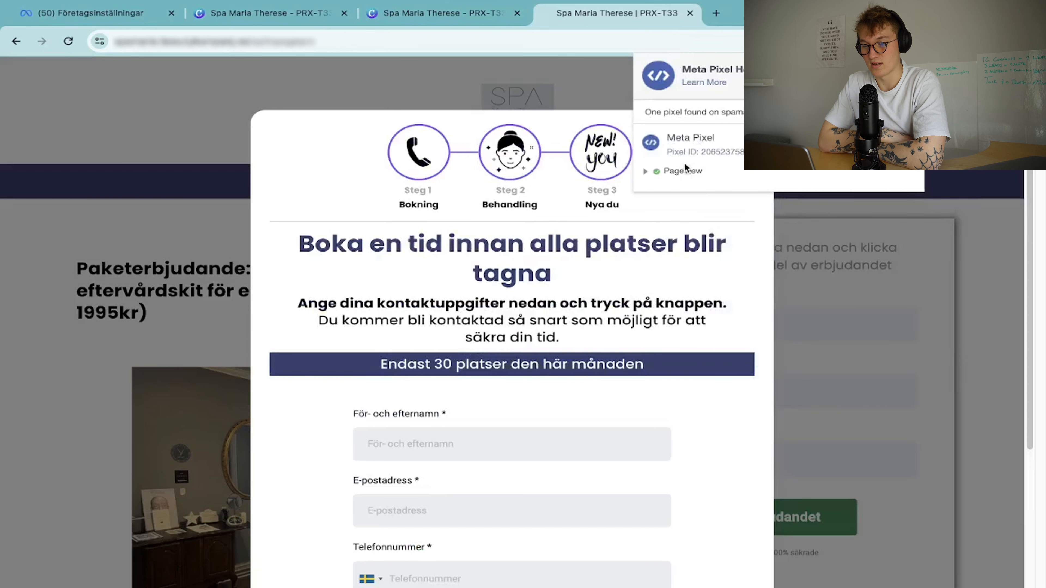
pyautogui.click(578, 331)
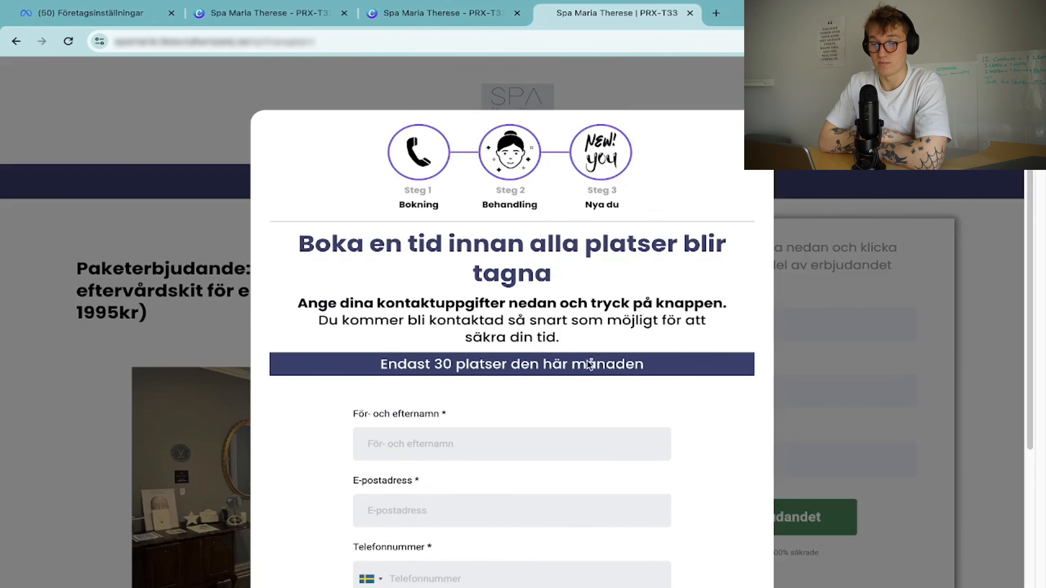
pyautogui.scroll(-3, 535, 329)
# Submit a test lead with the contact's name, e-mail and phone number via Hämta erbjudandet.
pyautogui.click(498, 325)
pyautogui.click(487, 374)
pyautogui.click(463, 398)
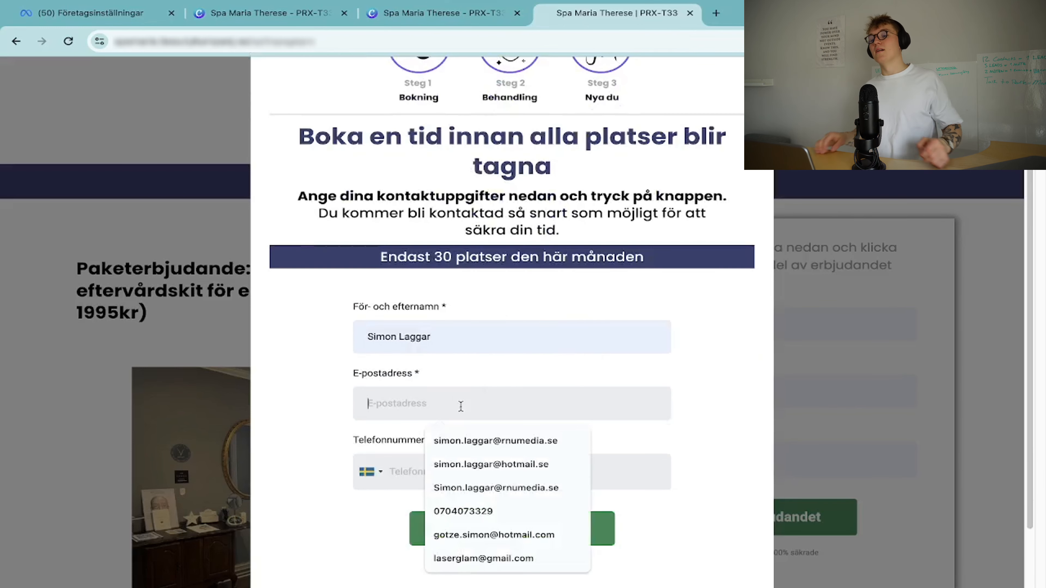
pyautogui.click(501, 438)
pyautogui.click(501, 540)
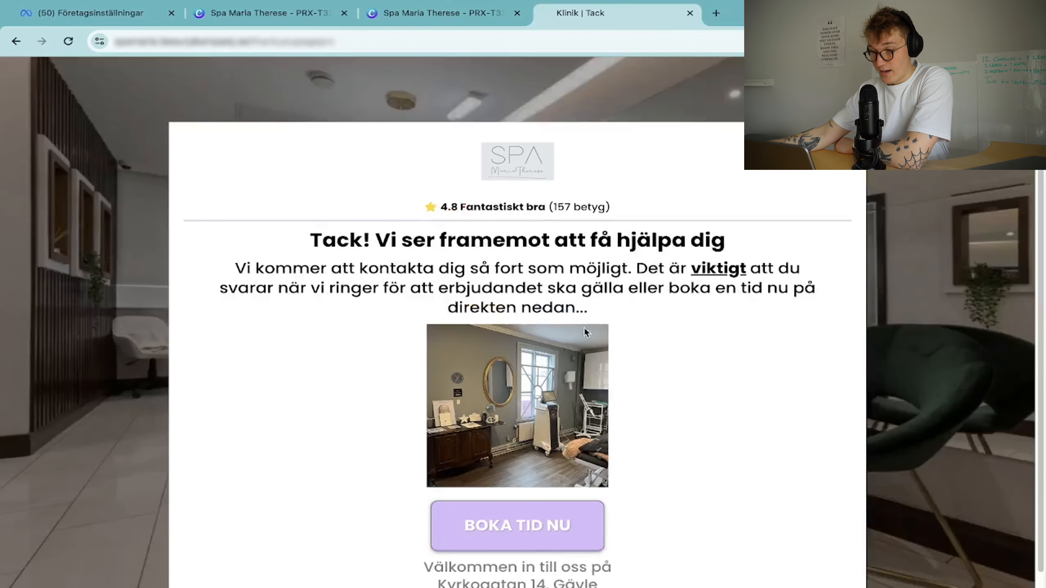
# Confirm the thank-you page fires PRX-T33 Lead and SubmitApplication, then test the BOKA TID NU link.
pyautogui.click(940, 41)
pyautogui.click(771, 200)
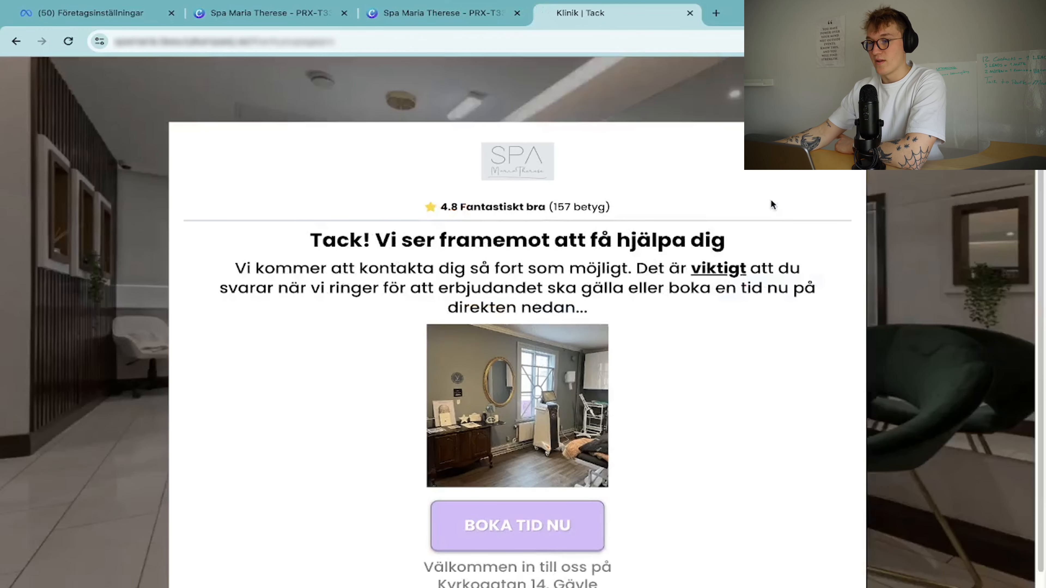
pyautogui.doubleClick(708, 172)
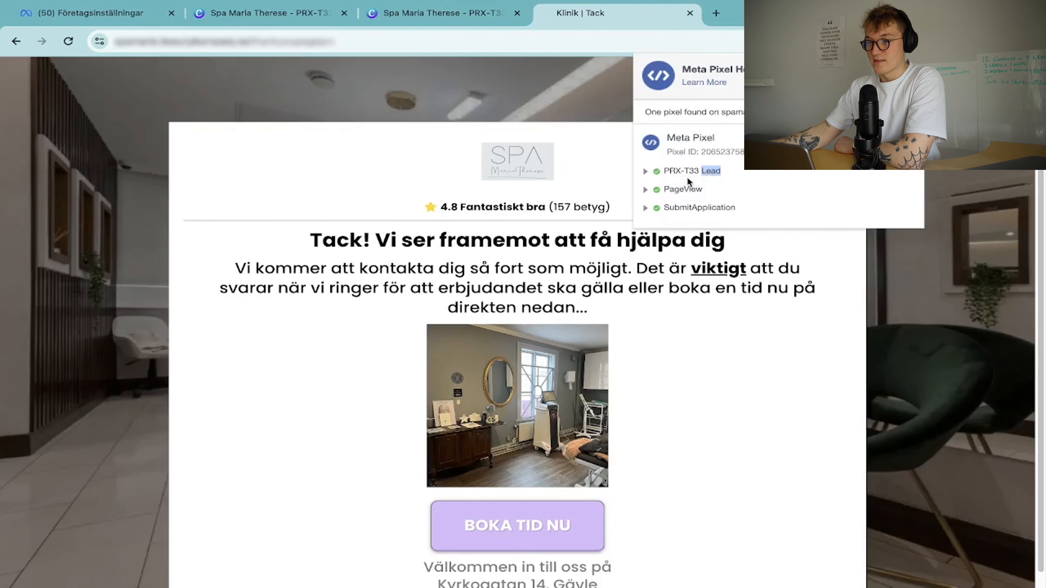
pyautogui.doubleClick(694, 209)
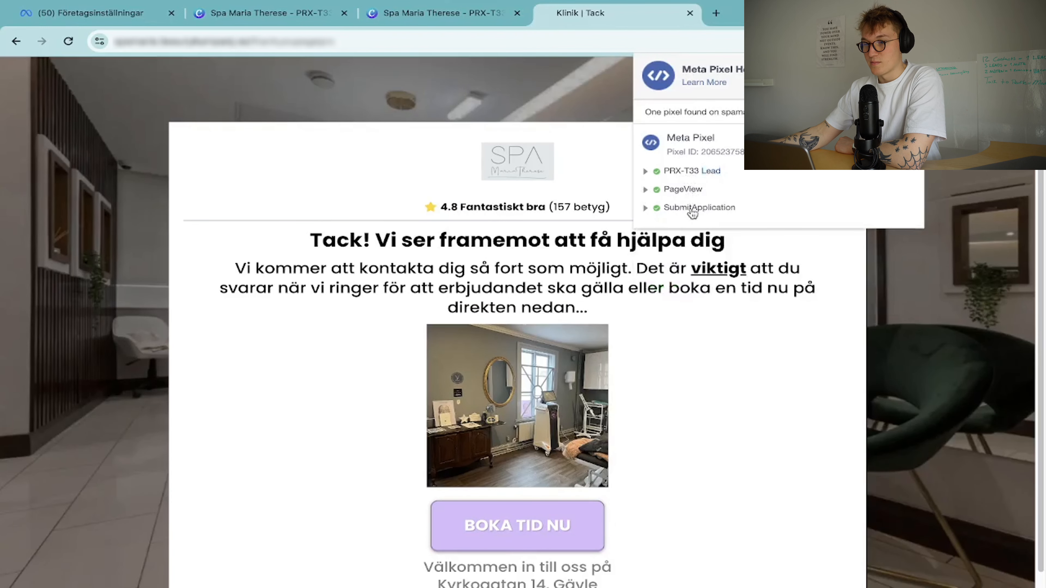
pyautogui.click(692, 175)
pyautogui.click(694, 171)
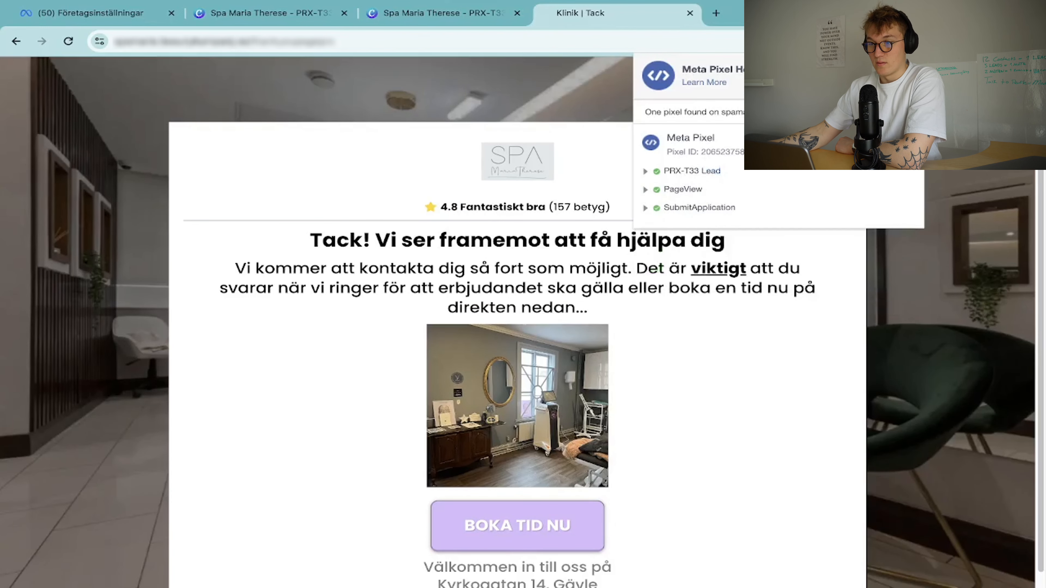
pyautogui.click(952, 170)
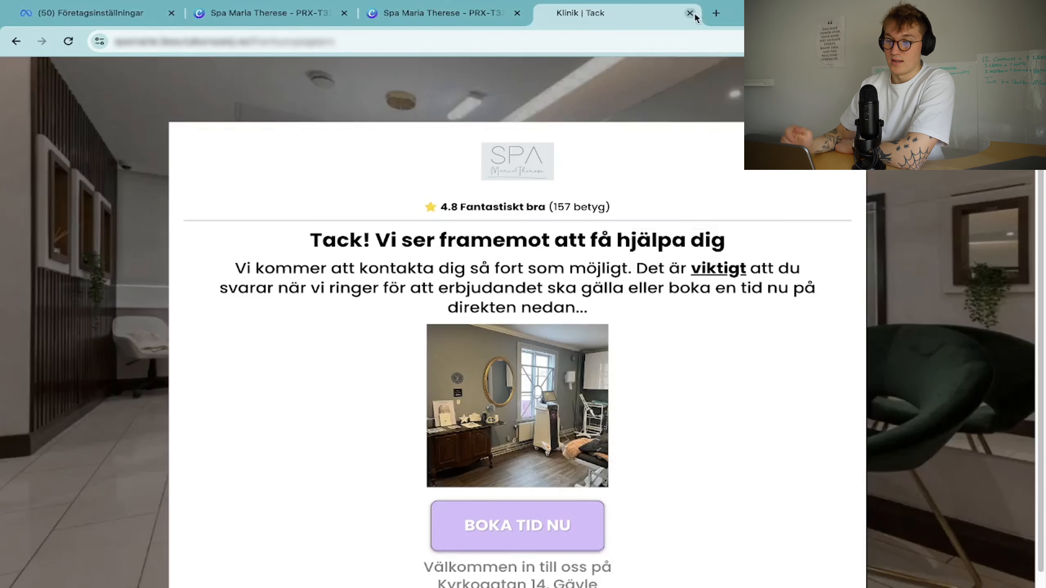
pyautogui.click(552, 507)
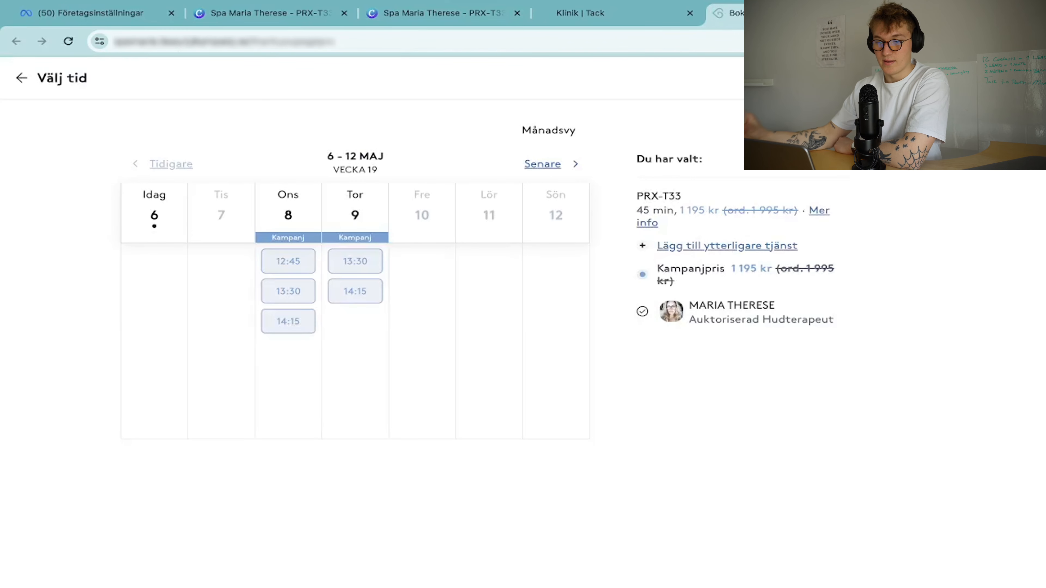
pyautogui.click(863, 13)
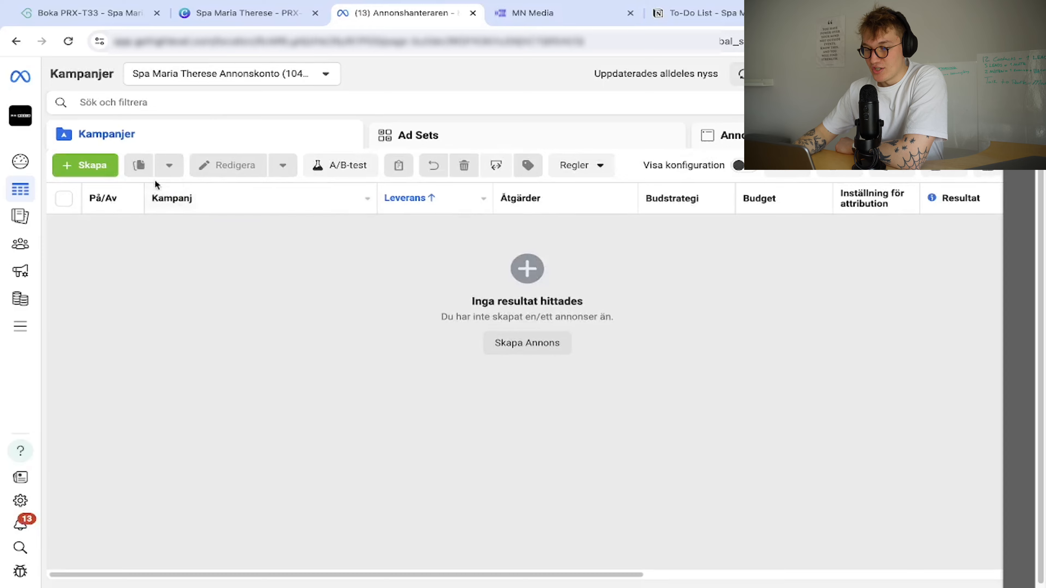
# Create a manual Leads campaign named 'Spa Maria Therese | PRX-T33'.
pyautogui.click(98, 167)
pyautogui.click(392, 343)
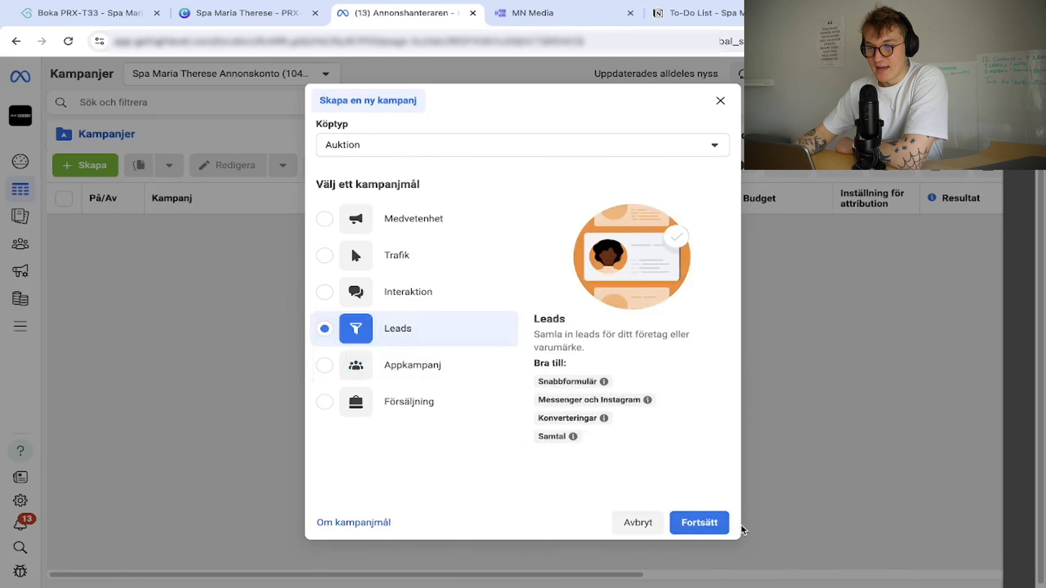
pyautogui.click(700, 523)
pyautogui.click(510, 434)
pyautogui.click(689, 480)
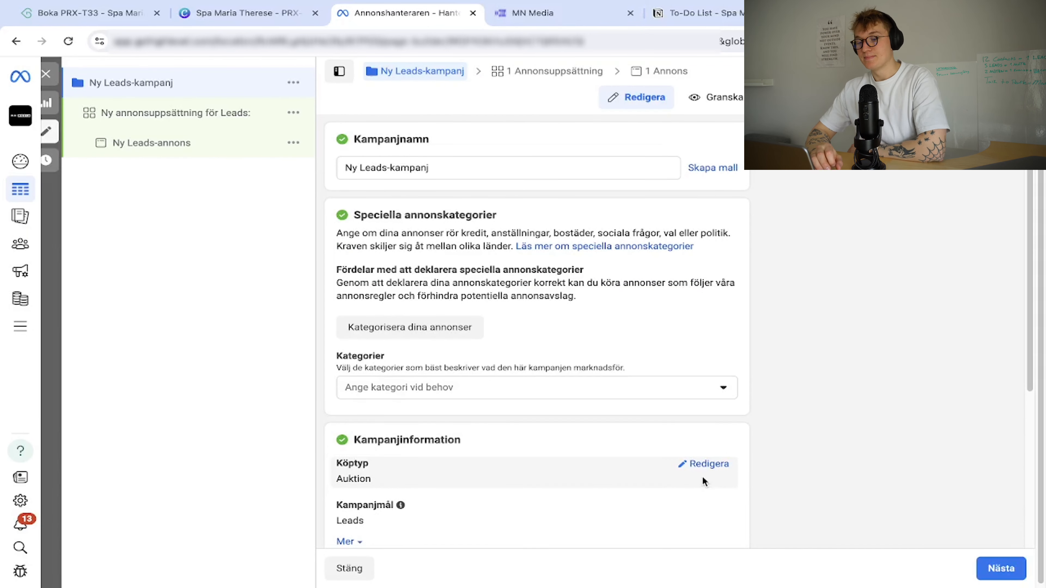
pyautogui.scroll(-5, 601, 408)
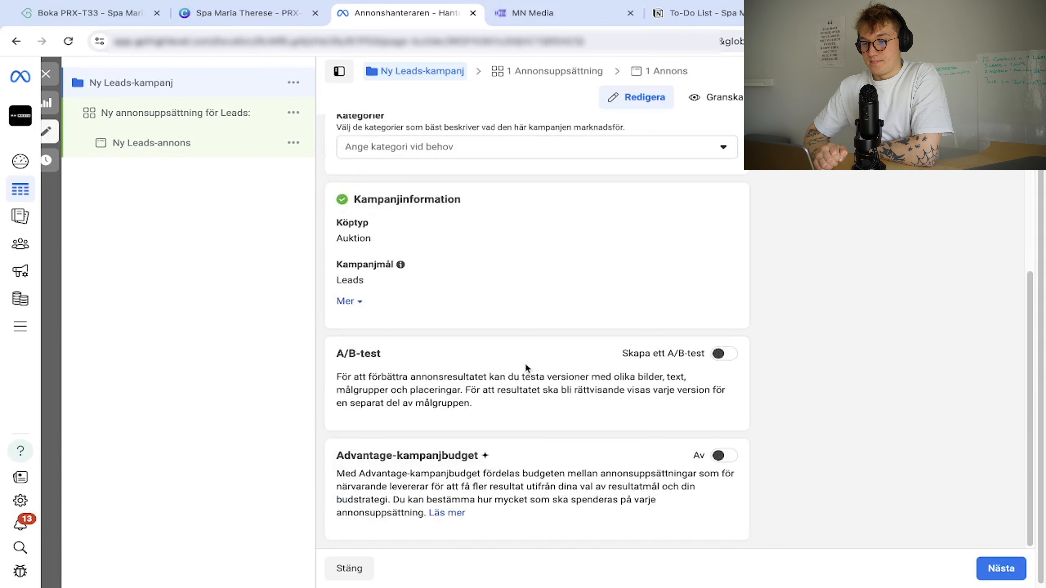
pyautogui.scroll(5, 480, 307)
pyautogui.tripleClick(450, 171)
pyautogui.write('S')
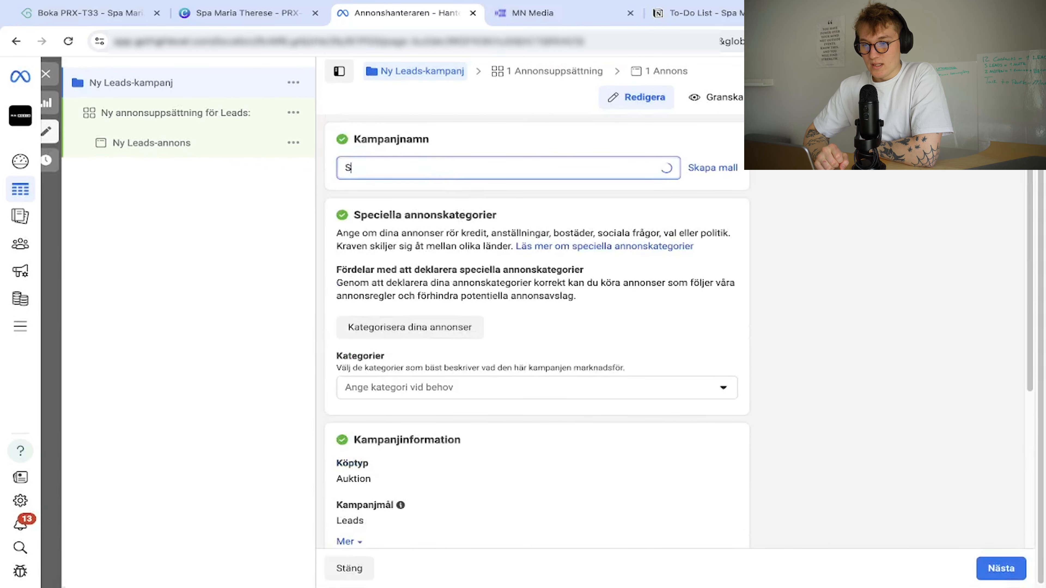
pyautogui.write('pa Maria Therese |')
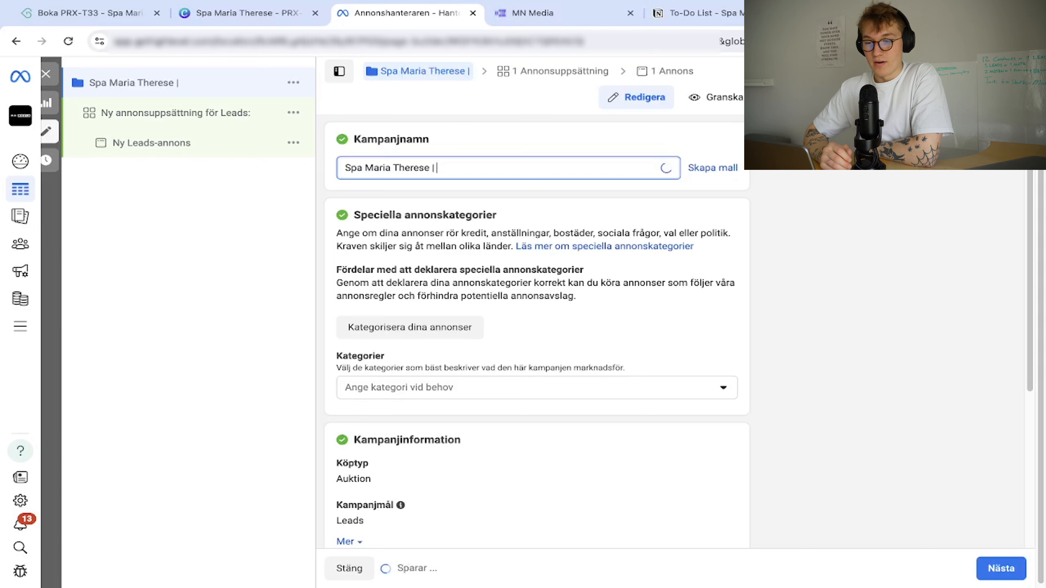
pyautogui.write(' PRX-T33')
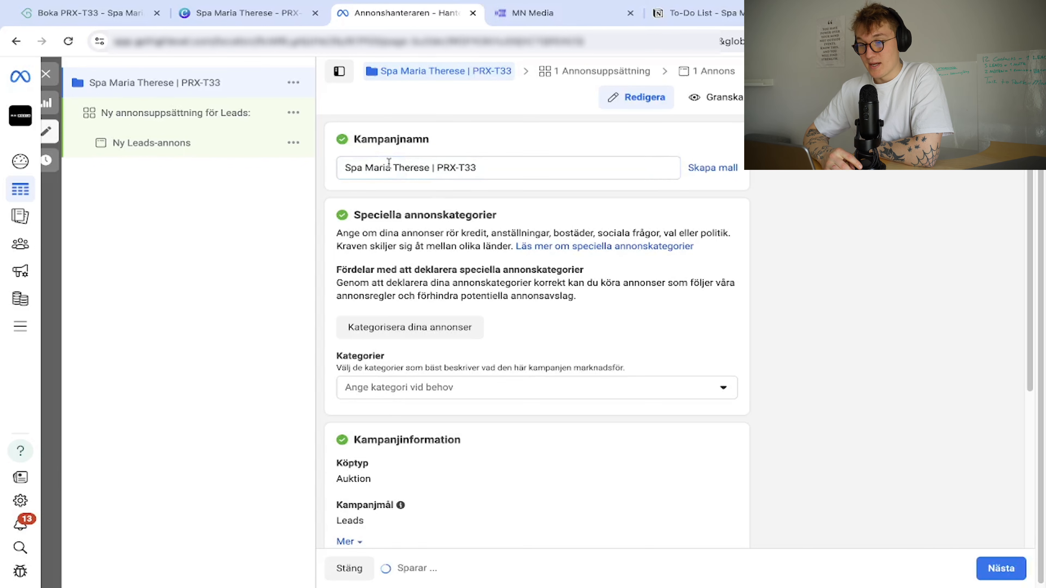
# Set the ad set to the MN Media Spa Maria Therese pixel, PRX-T33 Lead event, 200 kr daily budget.
pyautogui.click(175, 111)
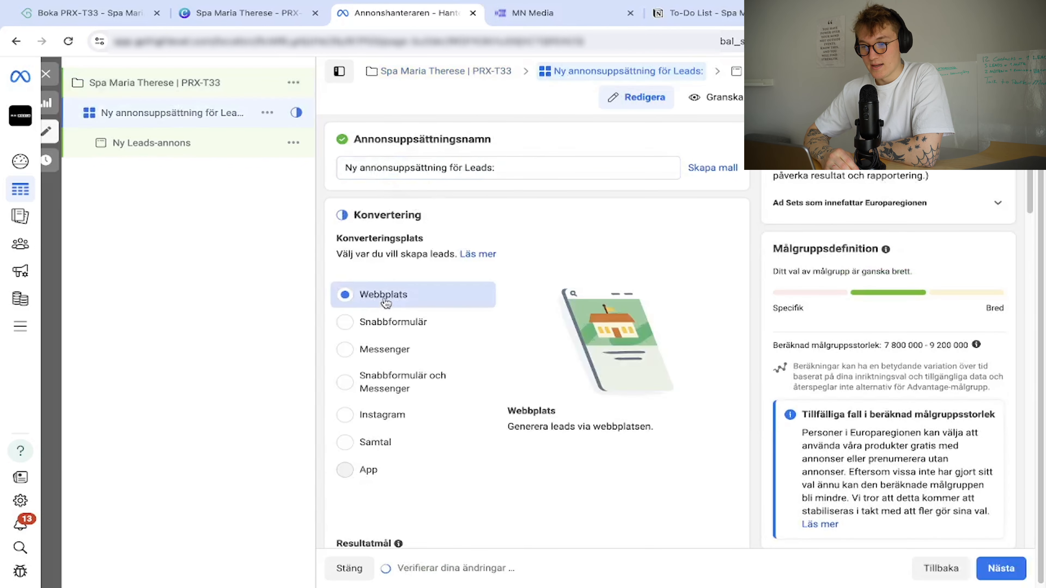
pyautogui.scroll(-5, 386, 303)
pyautogui.scroll(5, 413, 311)
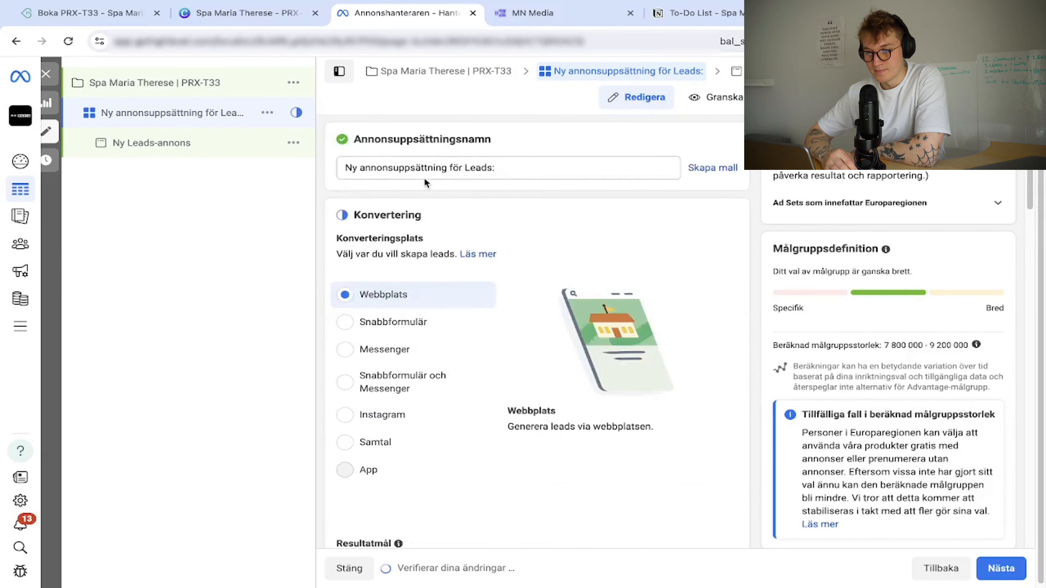
pyautogui.scroll(-6, 416, 309)
pyautogui.click(426, 307)
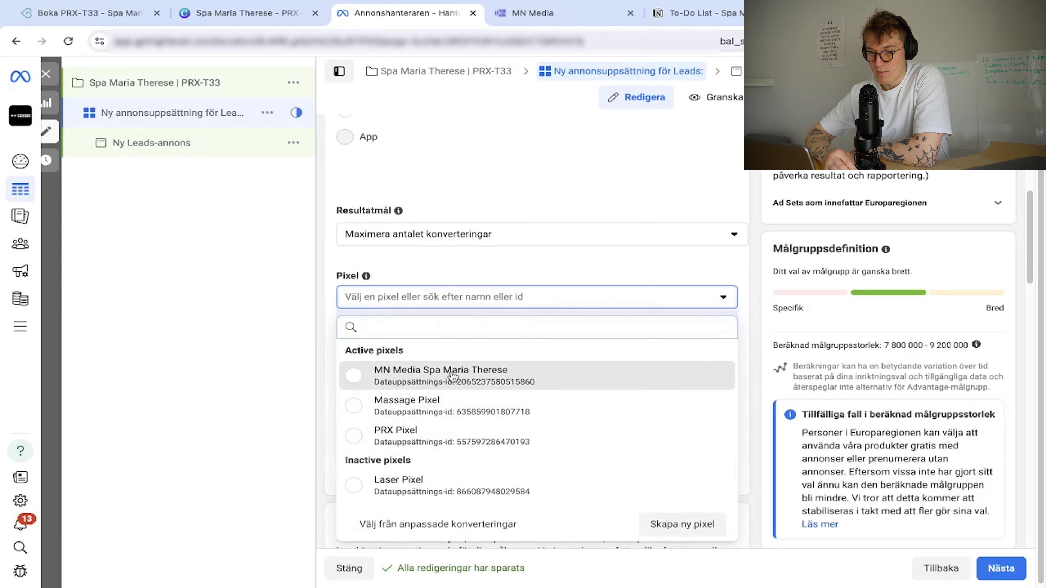
pyautogui.click(436, 376)
pyautogui.click(420, 344)
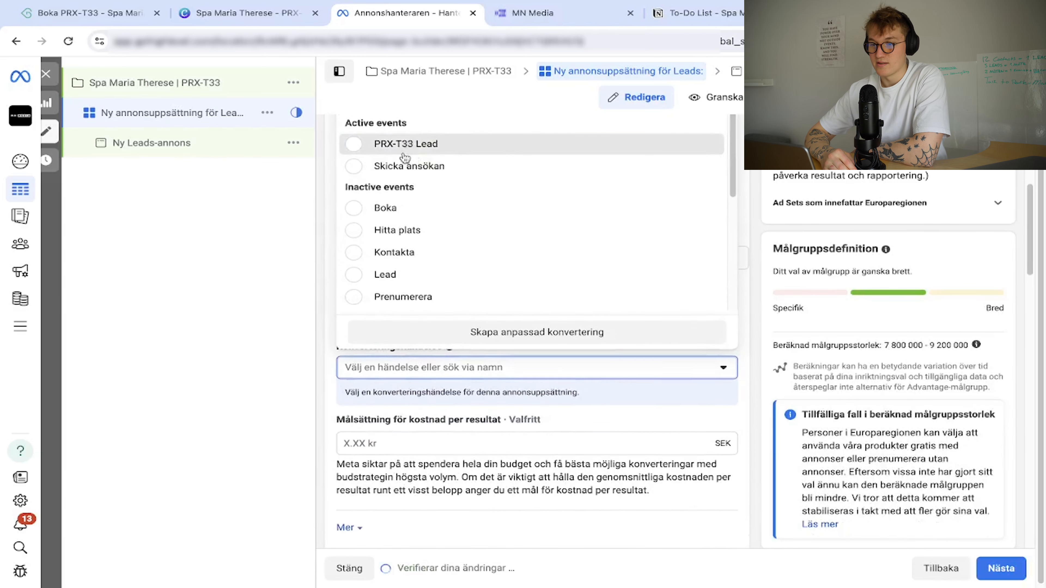
pyautogui.click(426, 144)
pyautogui.scroll(-8, 428, 382)
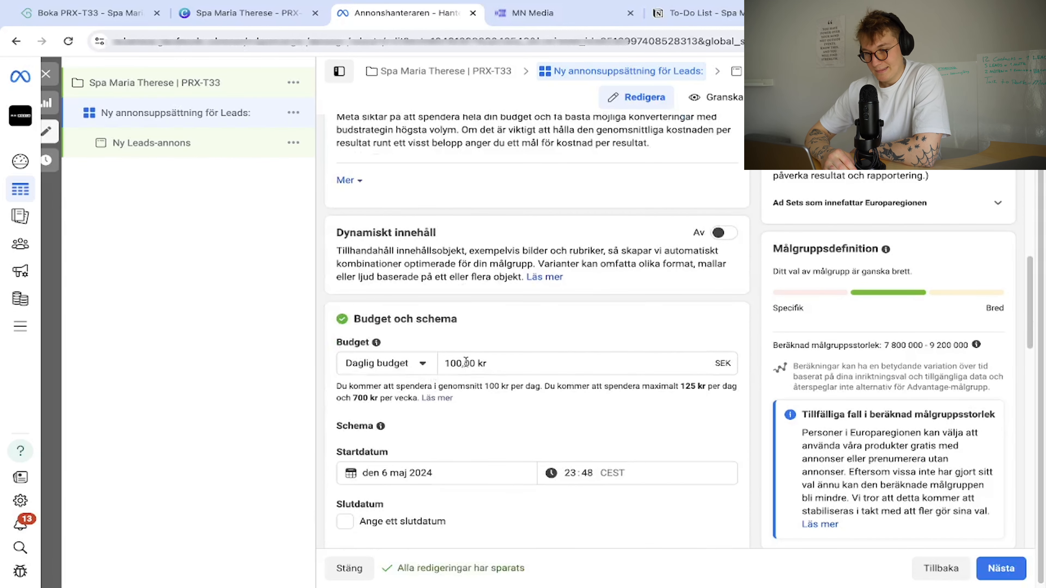
pyautogui.click(466, 361)
pyautogui.hotkey('ctrl', 'a')
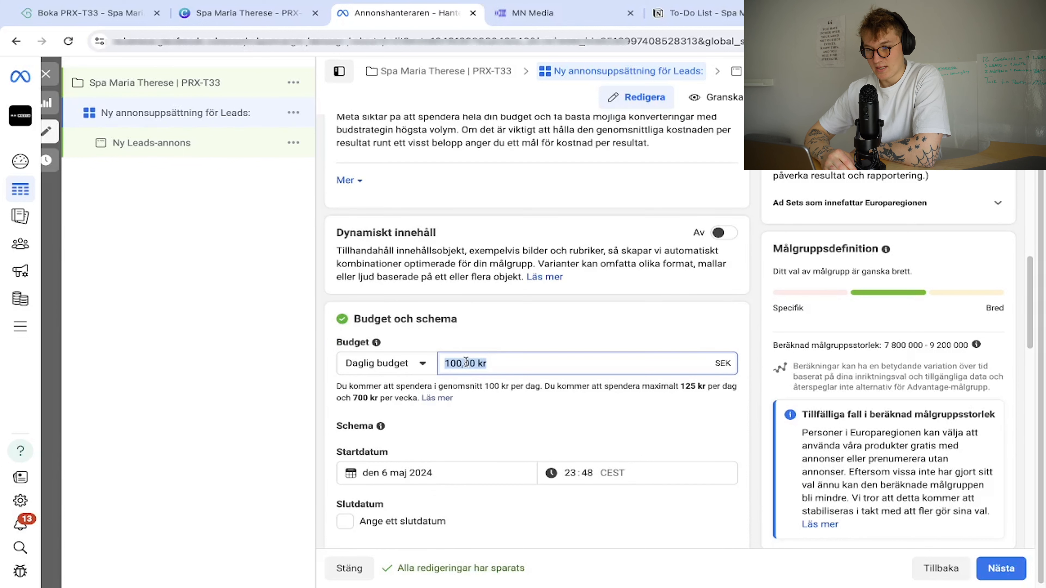
pyautogui.click(212, 417)
pyautogui.scroll(5, 422, 389)
pyautogui.scroll(-8, 422, 389)
# Switch the ad set from Advantage+ audience back to the original audience options.
pyautogui.scroll(-12, 422, 388)
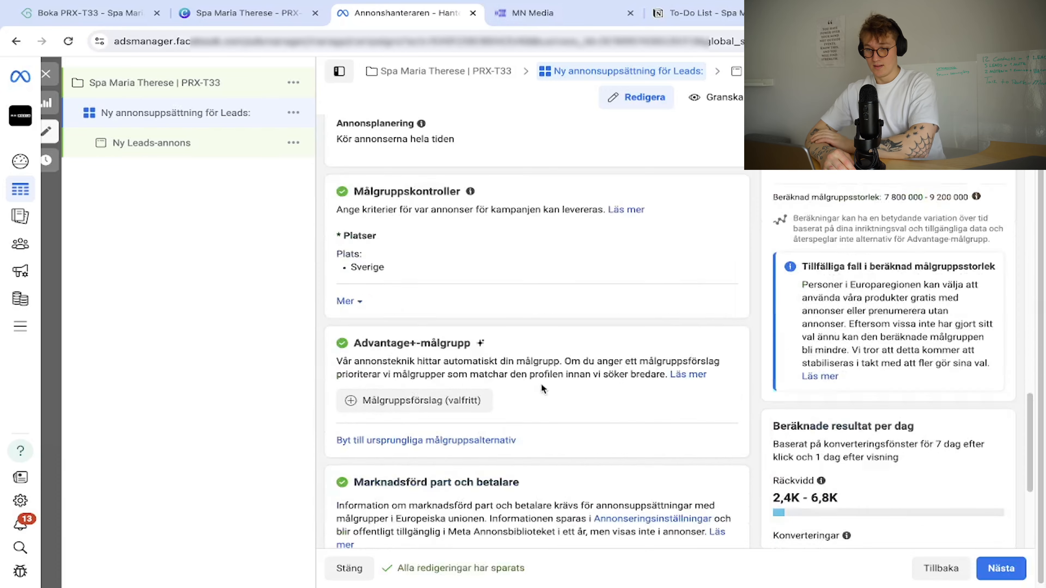
pyautogui.click(448, 442)
pyautogui.click(479, 336)
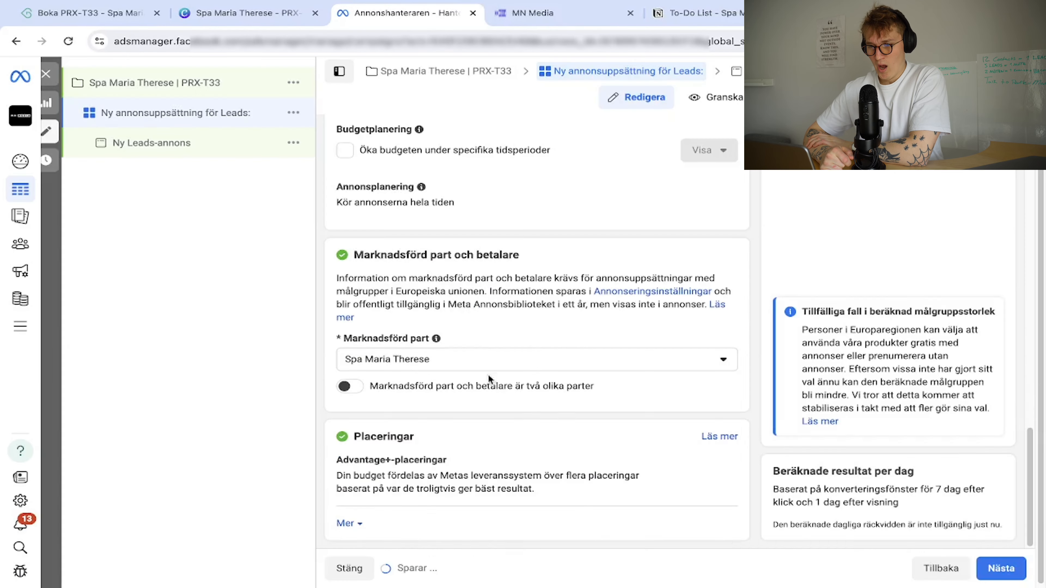
pyautogui.scroll(-5, 457, 344)
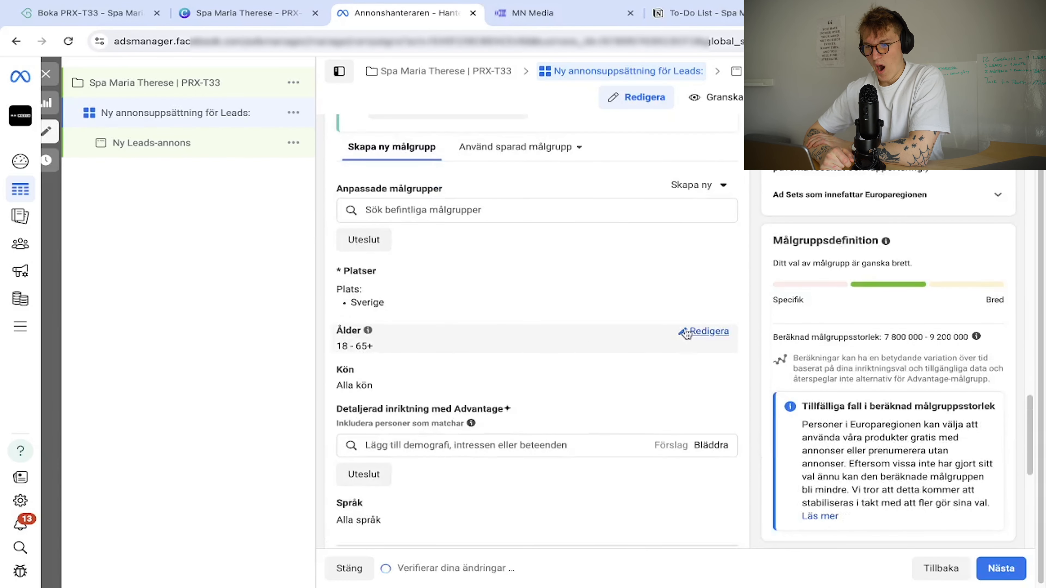
# Target women aged 25 to 60.
pyautogui.click(675, 334)
pyautogui.click(368, 351)
pyautogui.scroll(-3, 387, 445)
pyautogui.click(371, 469)
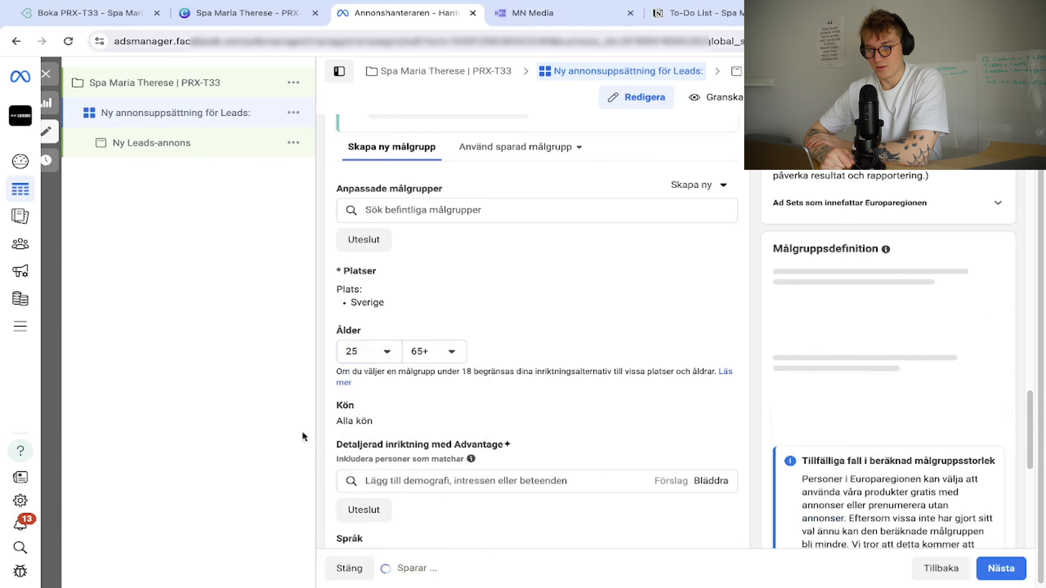
pyautogui.click(435, 351)
pyautogui.scroll(3, 470, 441)
pyautogui.click(470, 440)
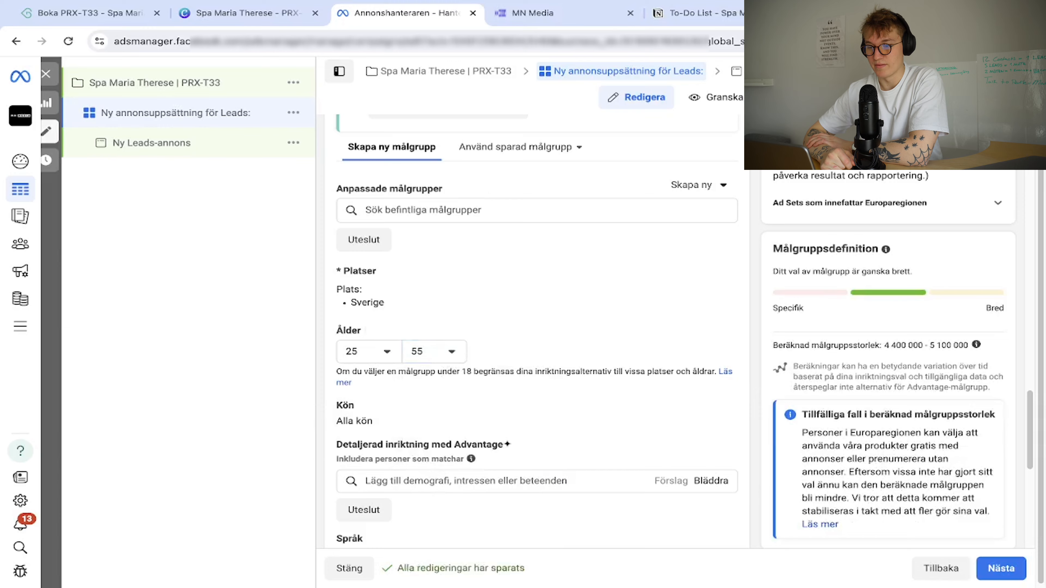
pyautogui.click(435, 351)
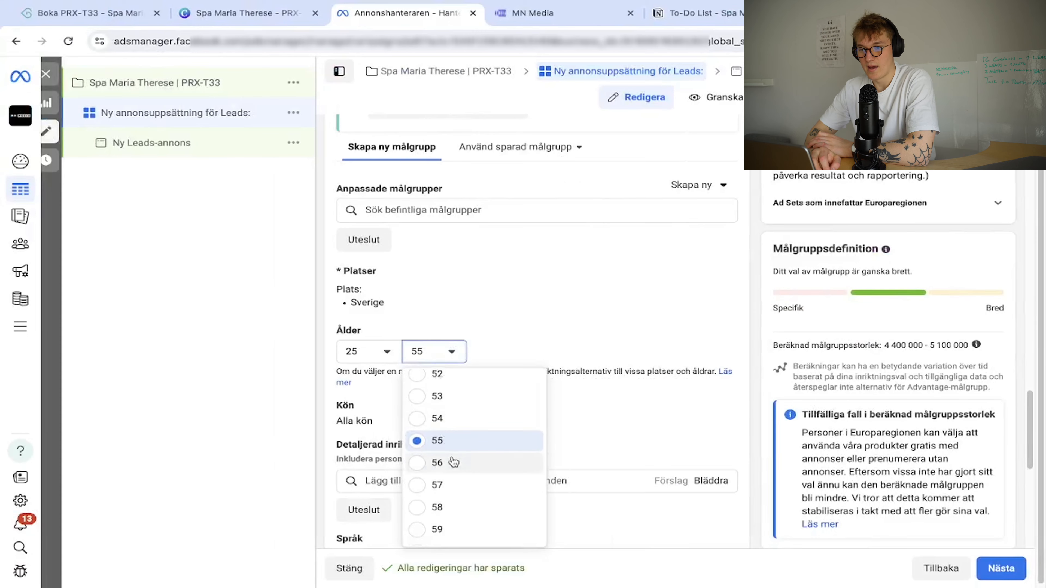
pyautogui.scroll(-2, 451, 461)
pyautogui.click(443, 456)
pyautogui.scroll(-4, 700, 276)
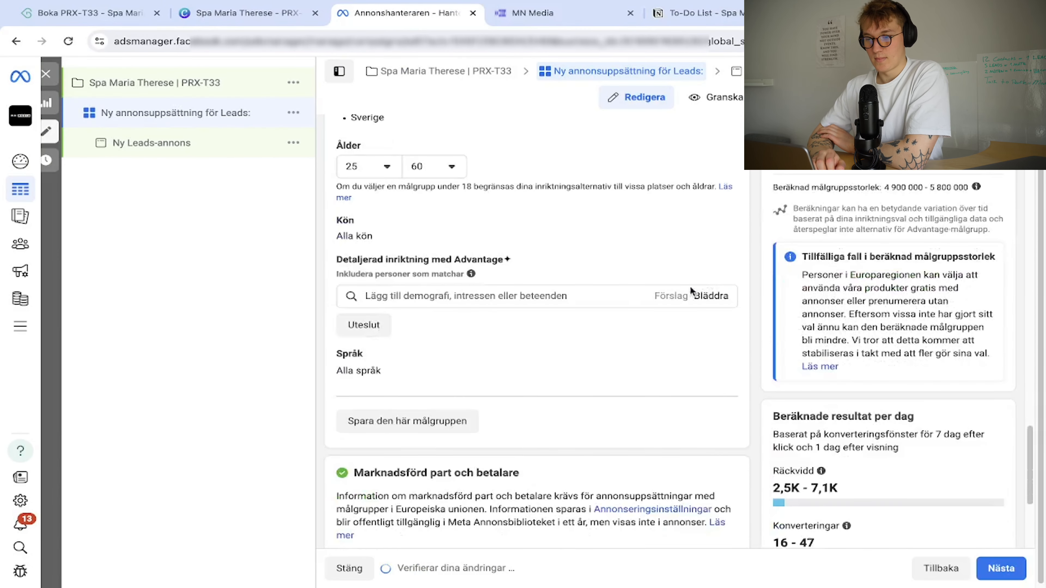
pyautogui.click(704, 216)
pyautogui.click(452, 237)
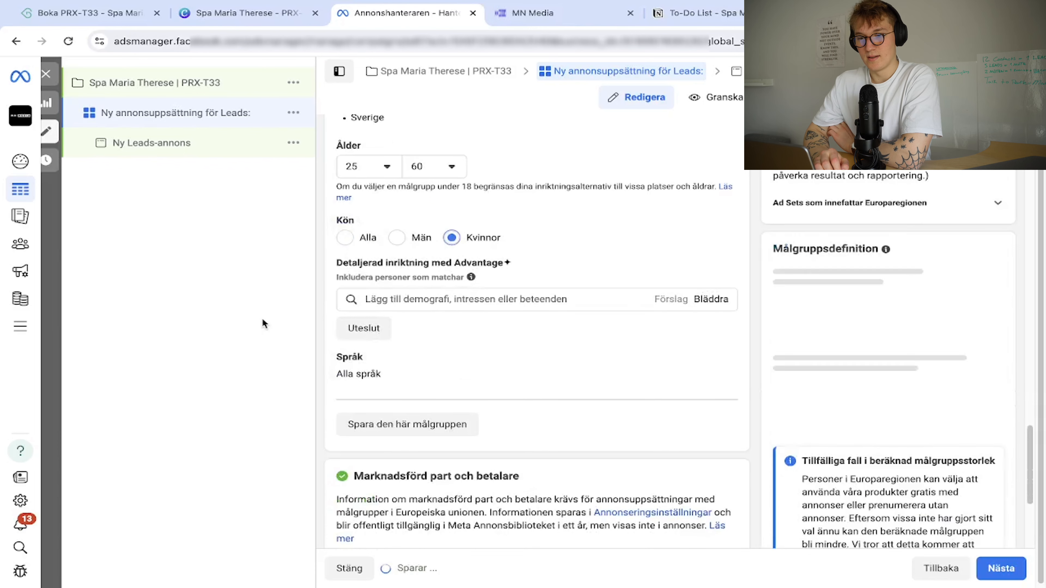
# Copy the spa's street address from the landing page in a new tab.
pyautogui.press('super+t')
pyautogui.press('super+v')
pyautogui.press('Return')
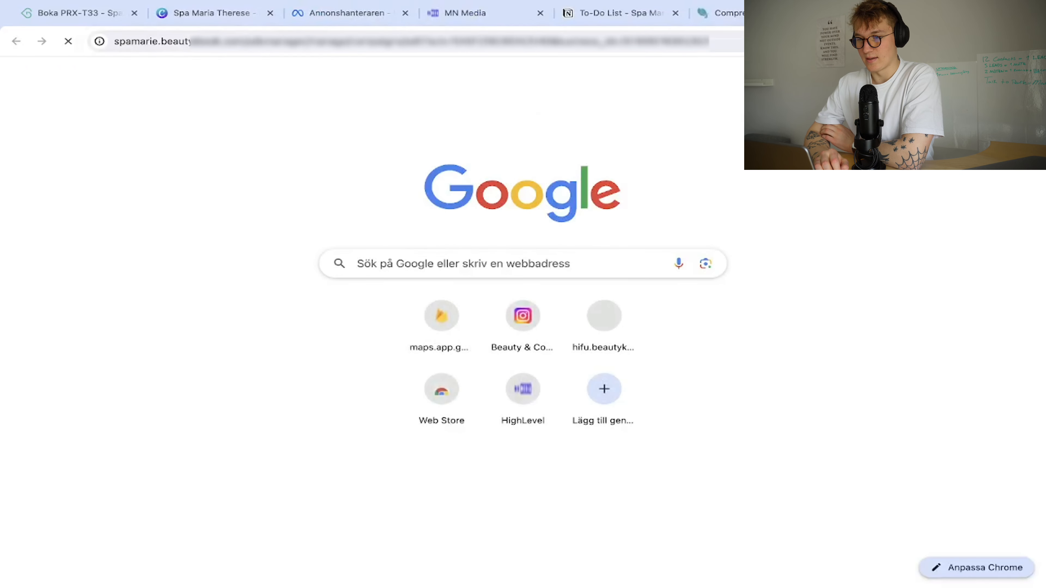
pyautogui.moveTo(557, 151); pyautogui.dragTo(461, 153)
pyautogui.hotkey('ctrl', 'c')
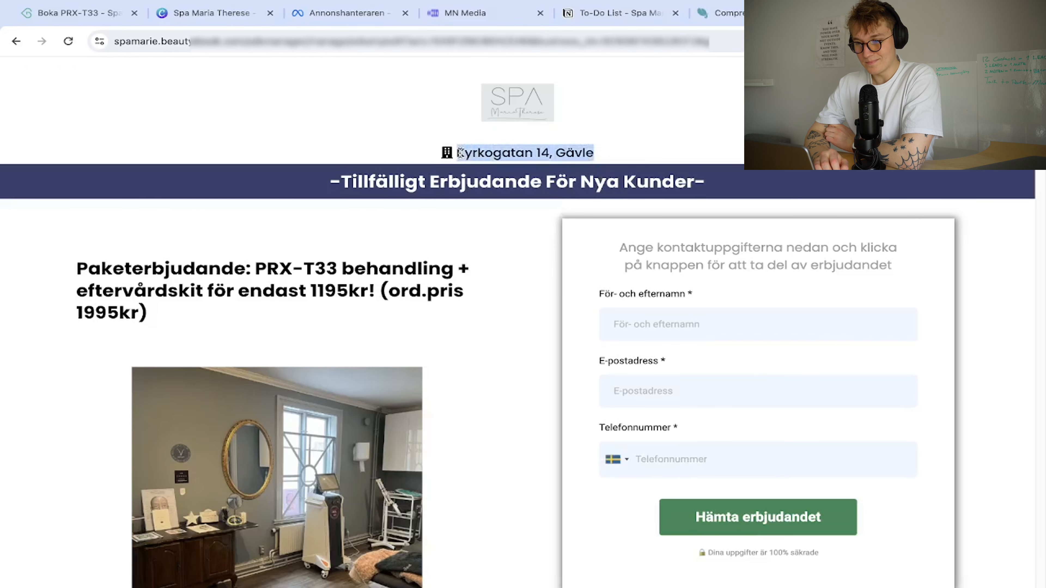
pyautogui.press('super+w')
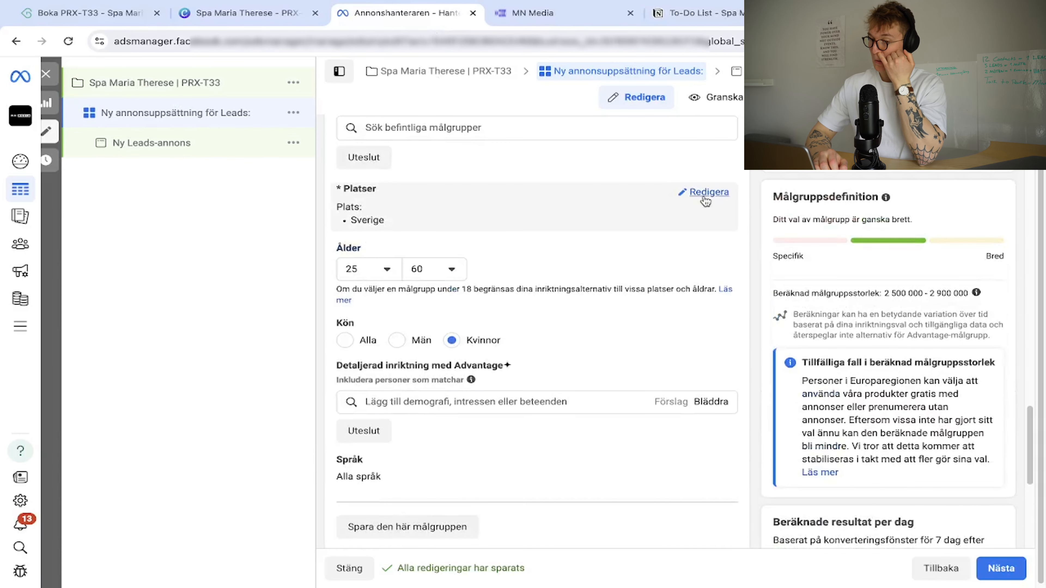
# Replace Sverige with the spa's Gävle street address as the targeted location.
pyautogui.click(706, 201)
pyautogui.click(693, 259)
pyautogui.click(540, 274)
pyautogui.hotkey('ctrl', 'v')
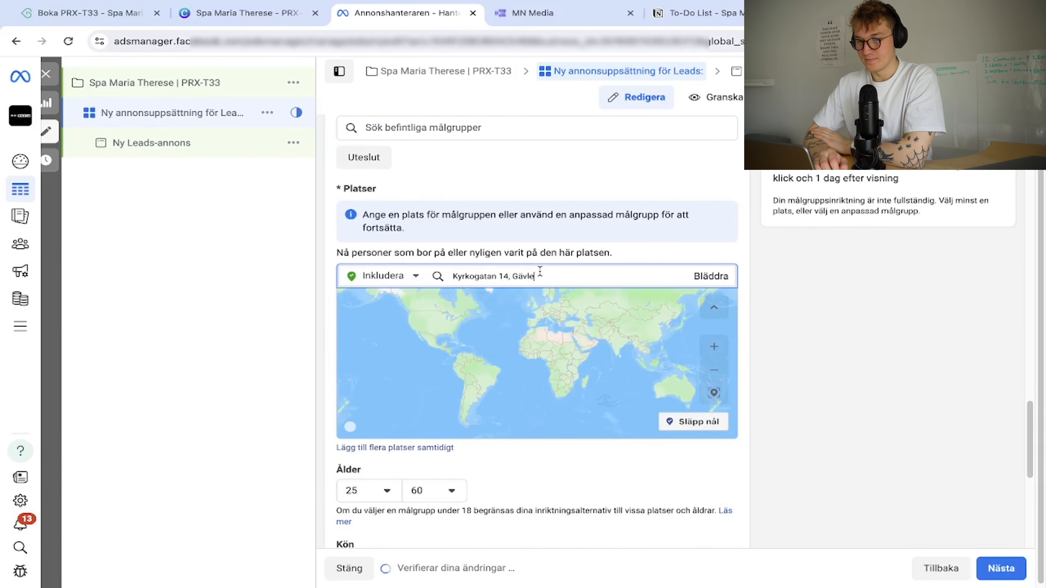
pyautogui.click(511, 319)
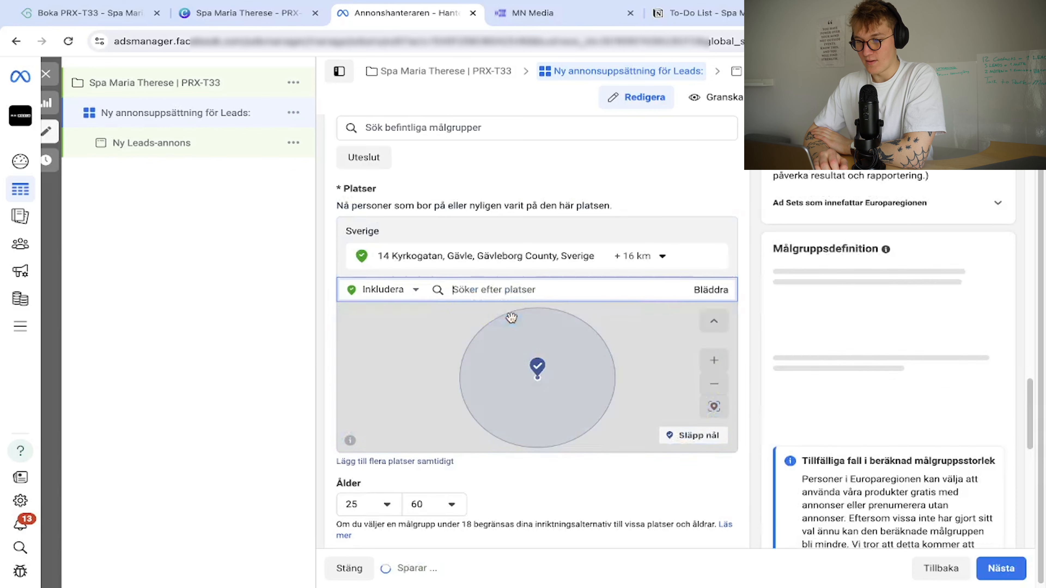
# Set the location radius to 30 km after trying 20 and 25 km.
pyautogui.click(655, 260)
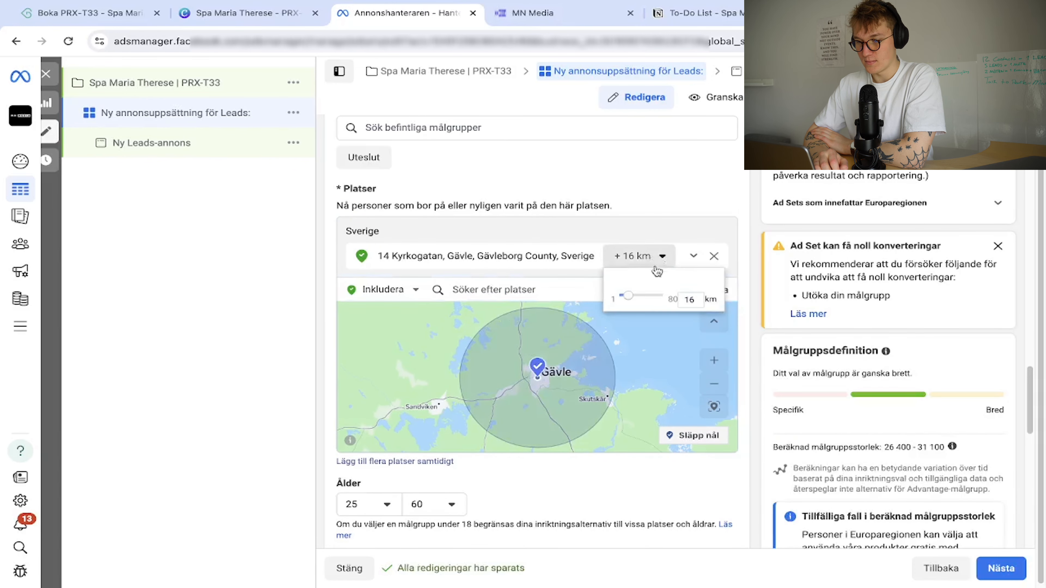
pyautogui.write('20')
pyautogui.press('Return')
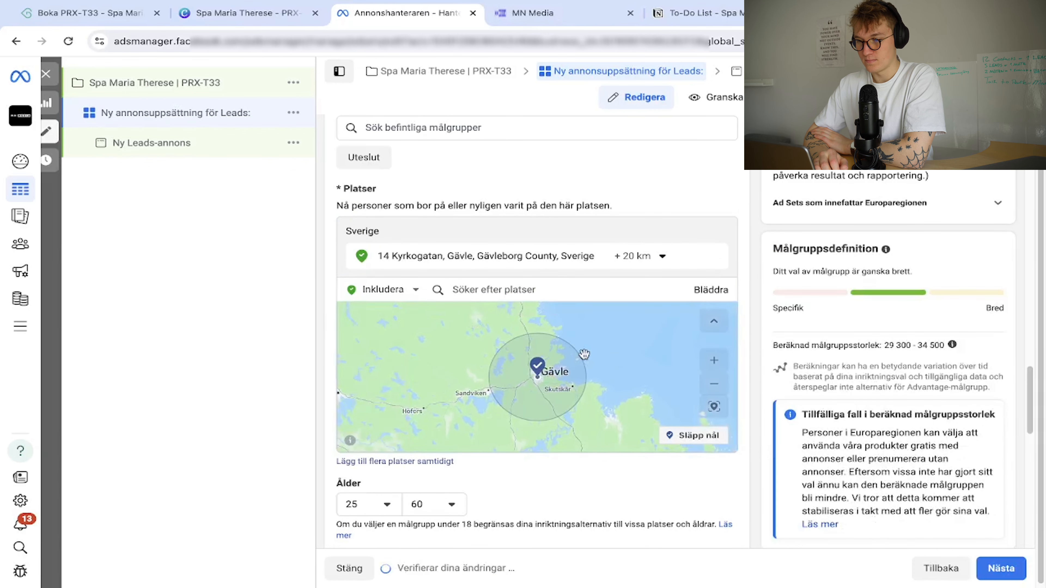
pyautogui.click(639, 256)
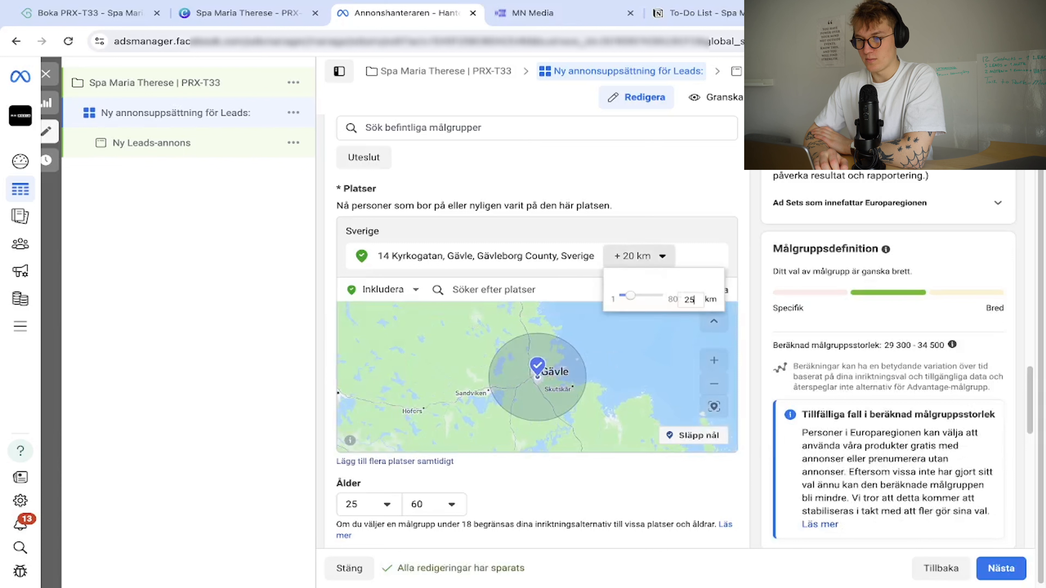
pyautogui.write('25')
pyautogui.press('Return')
pyautogui.scroll(-2, 445, 383)
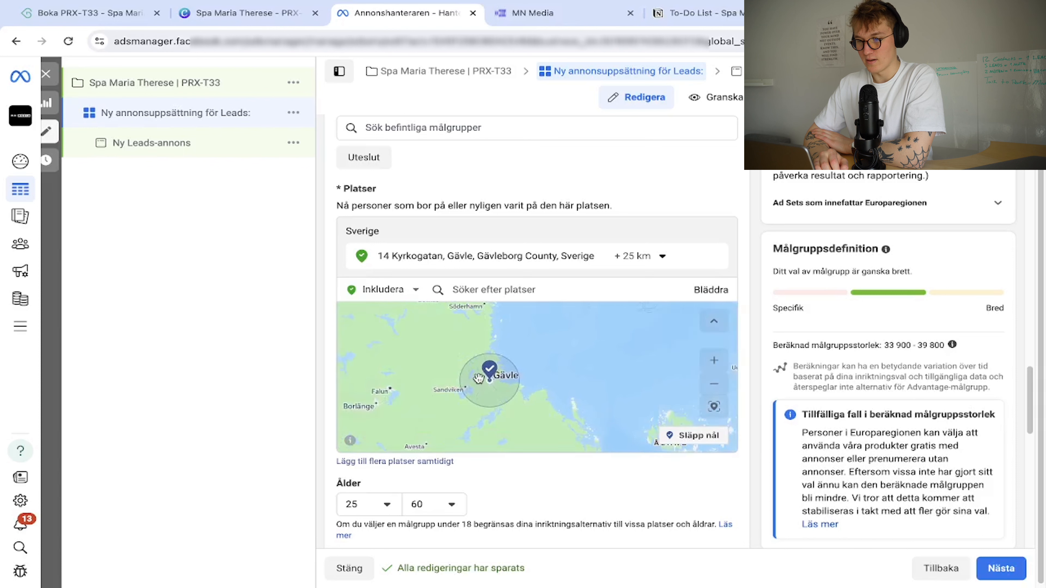
pyautogui.scroll(4, 485, 374)
pyautogui.click(659, 257)
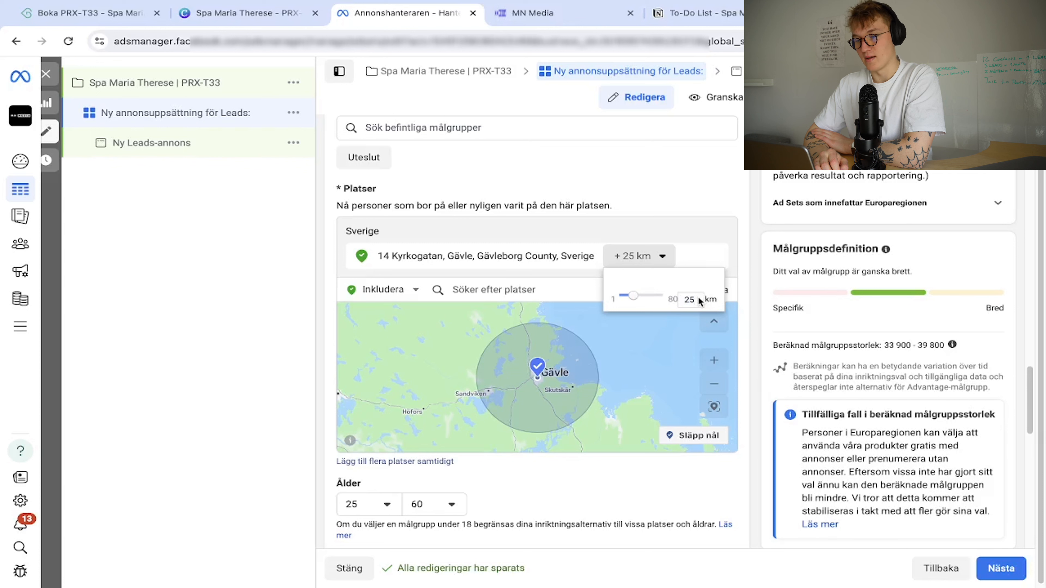
pyautogui.press('Return')
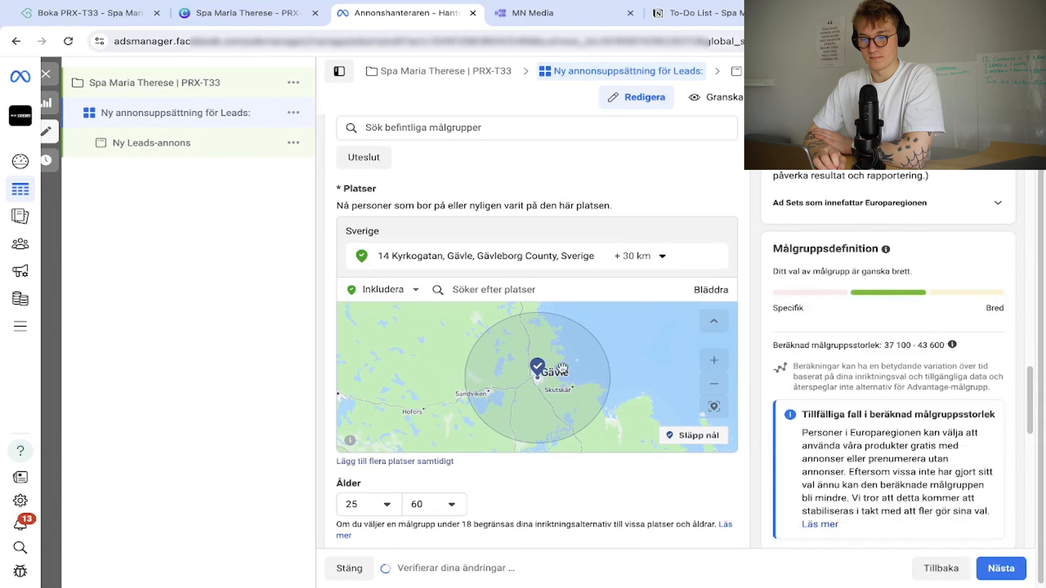
# Rename the ad set to '25-60 | WMN | 30km - Broad'.
pyautogui.scroll(3, 564, 372)
pyautogui.scroll(-3, 482, 393)
pyautogui.scroll(-10, 321, 388)
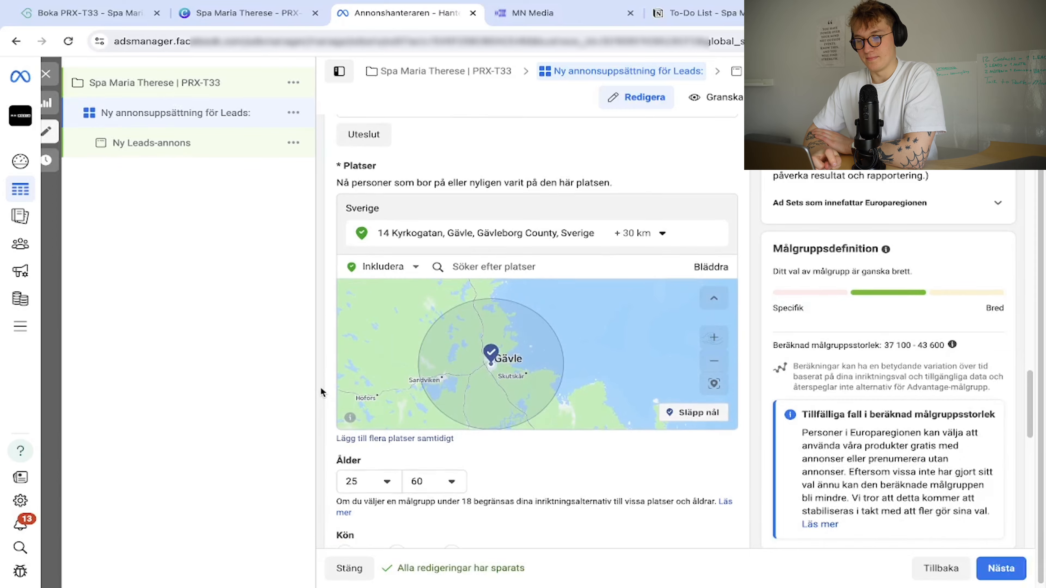
pyautogui.scroll(-3, 321, 387)
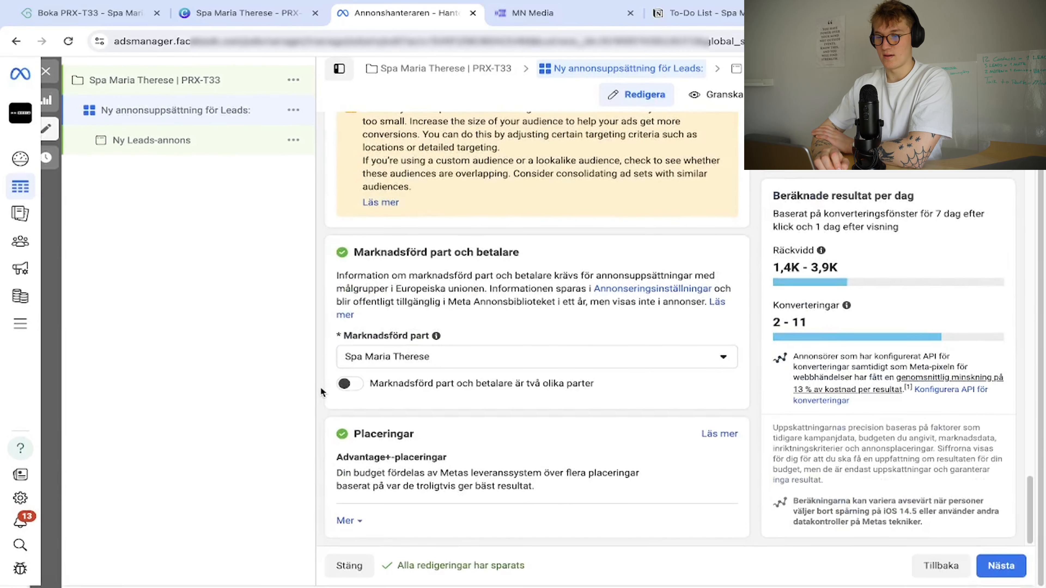
pyautogui.scroll(15, 383, 428)
pyautogui.scroll(10, 320, 423)
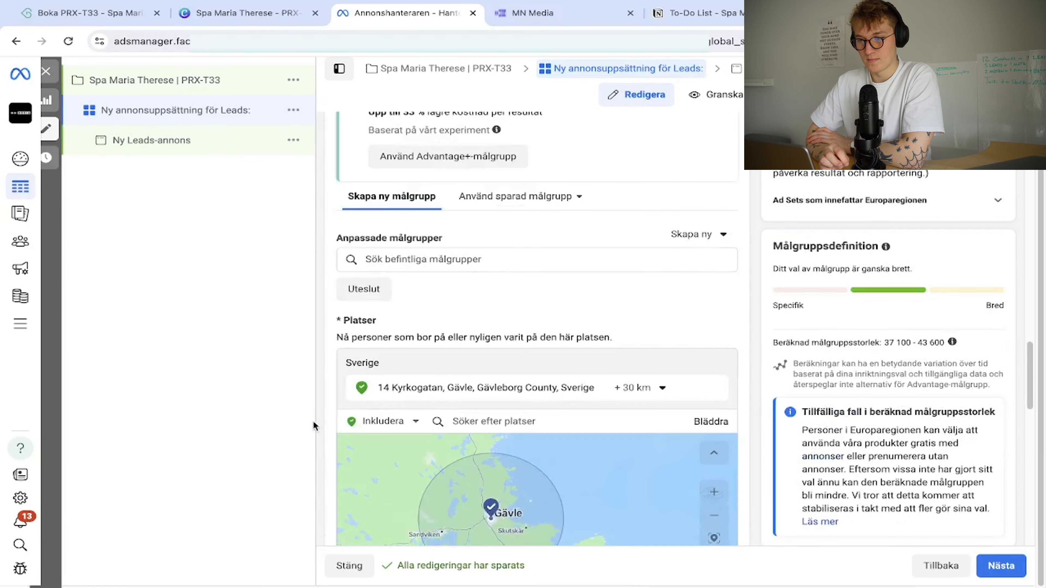
pyautogui.scroll(15, 324, 424)
pyautogui.tripleClick(489, 169)
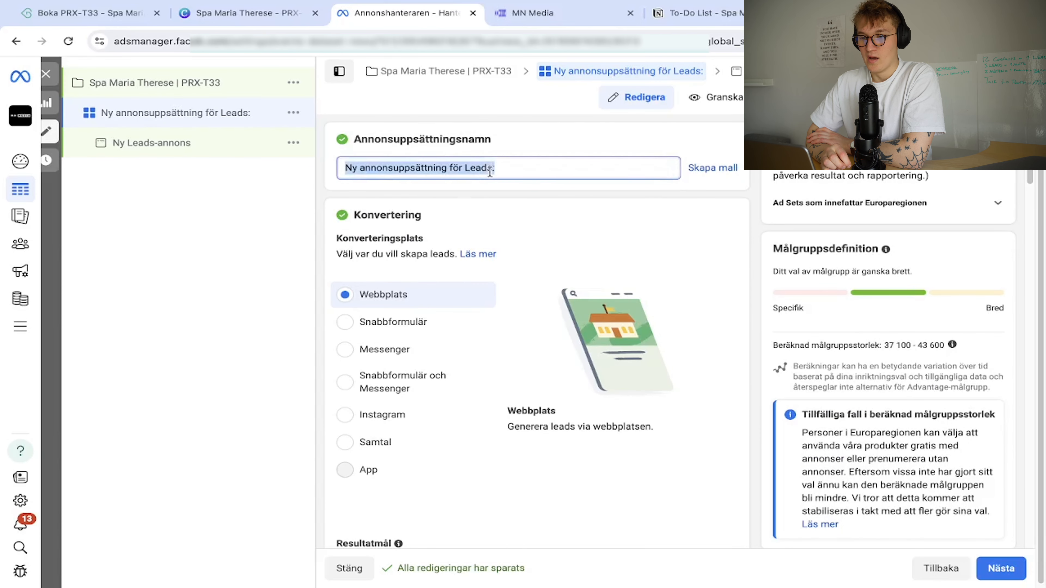
pyautogui.write('25-60 ')
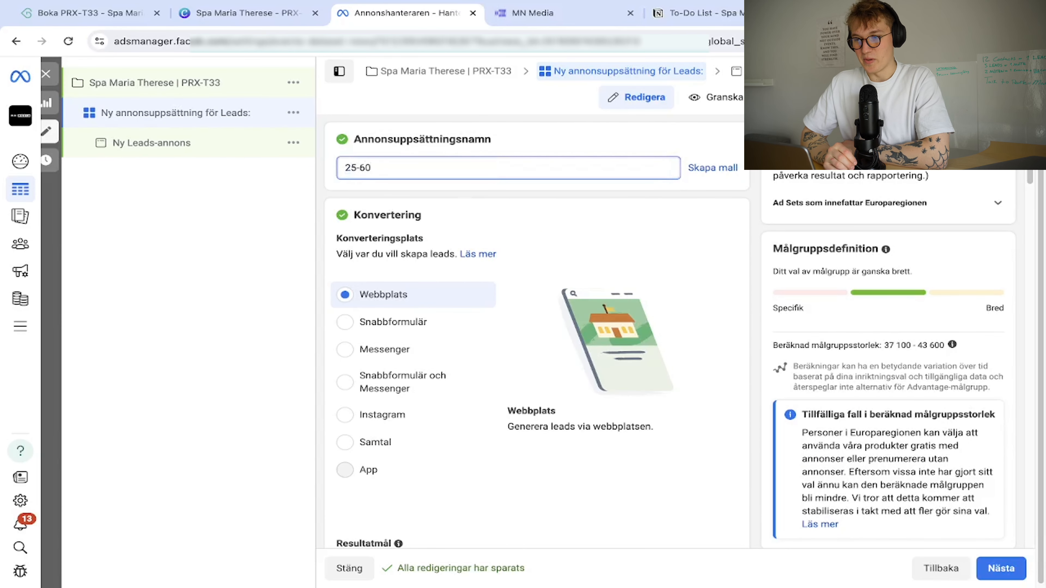
pyautogui.write('| WMN |')
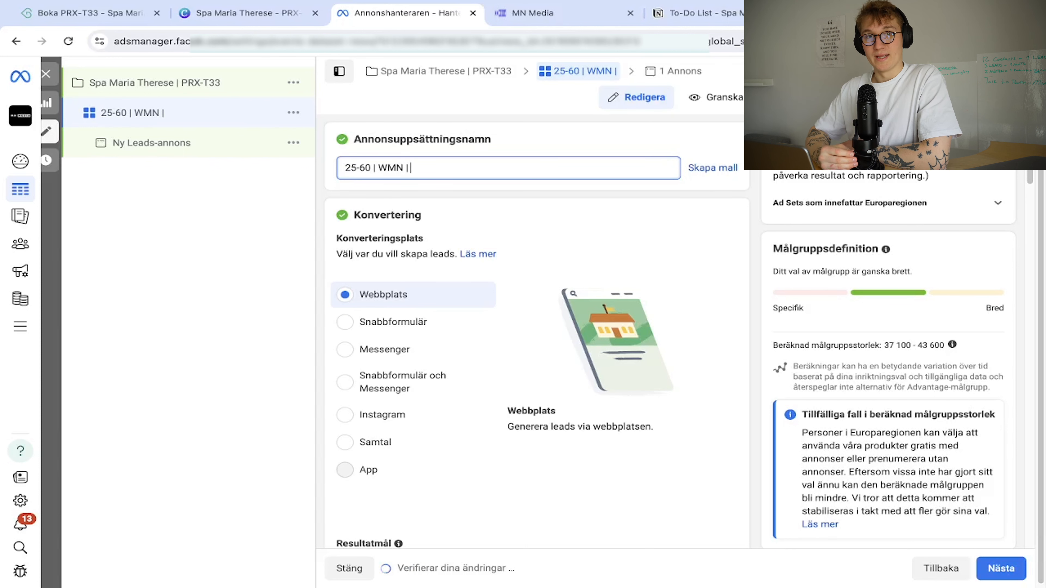
pyautogui.write(' 30km - B')
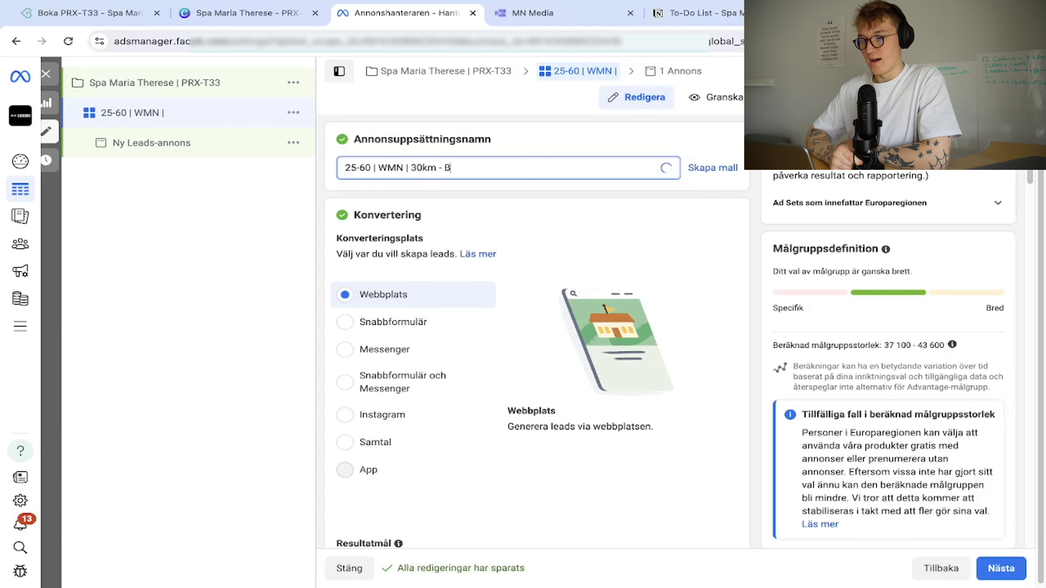
pyautogui.click(218, 164)
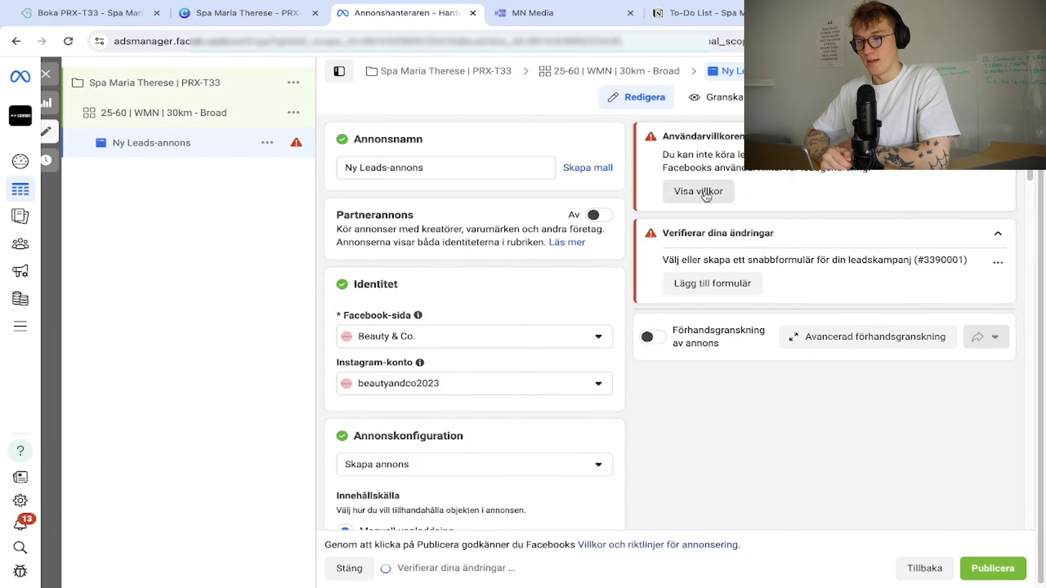
# Accept the lead ads terms and stop showing the ad alongside other advertisers.
pyautogui.click(706, 192)
pyautogui.click(712, 450)
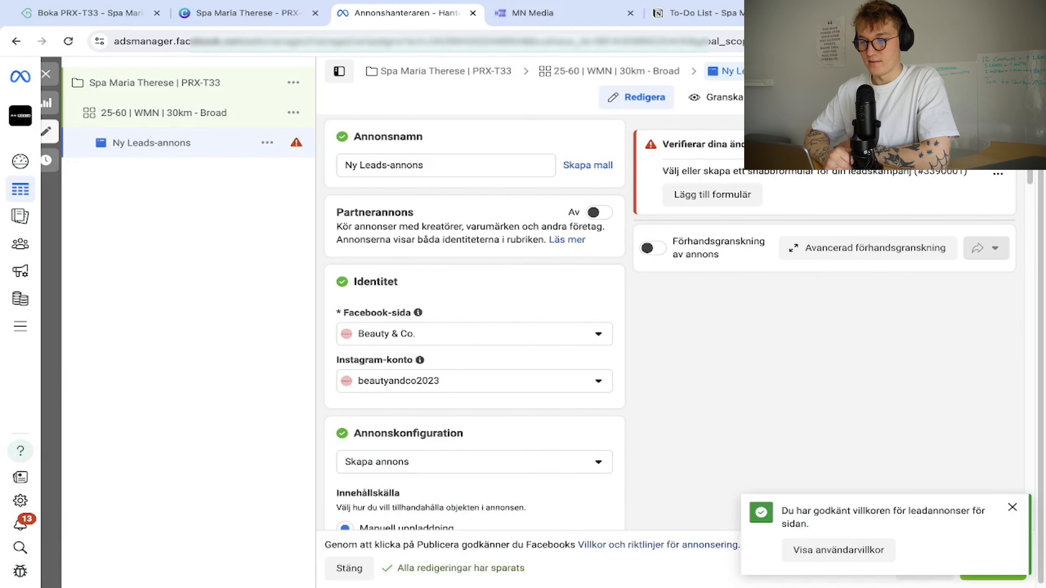
pyautogui.scroll(-10, 437, 324)
pyautogui.click(345, 312)
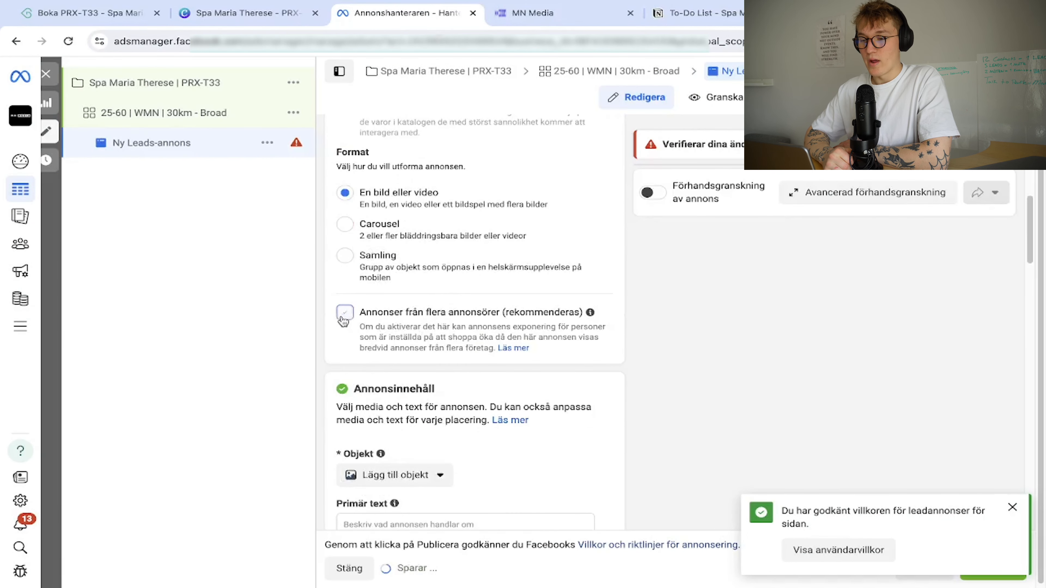
pyautogui.scroll(10, 371, 313)
# Choose Spa Maria Therese as the Facebook page and accept its lead ads terms.
pyautogui.click(431, 252)
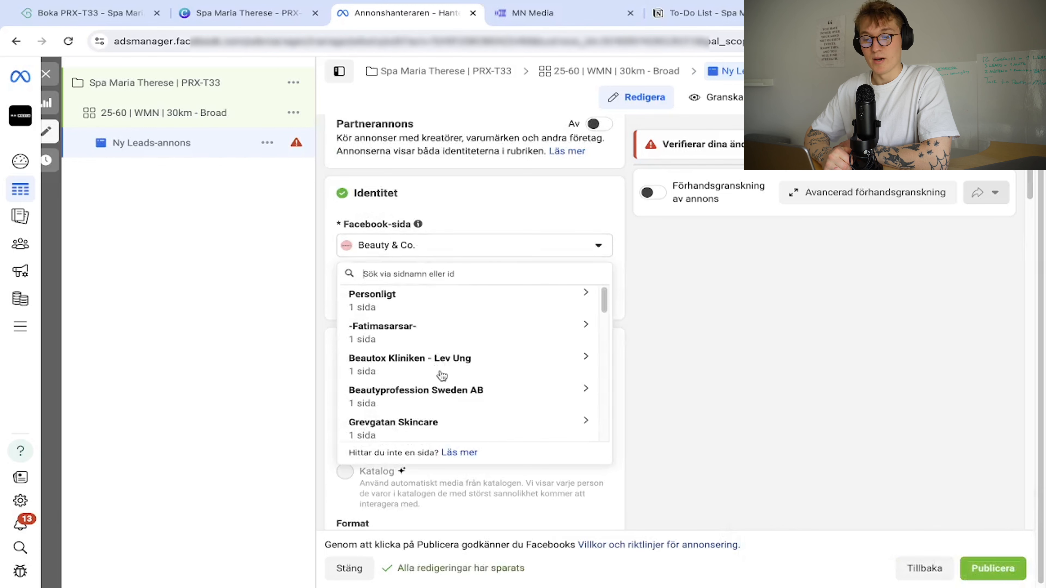
pyautogui.scroll(-10, 439, 374)
pyautogui.scroll(5, 442, 392)
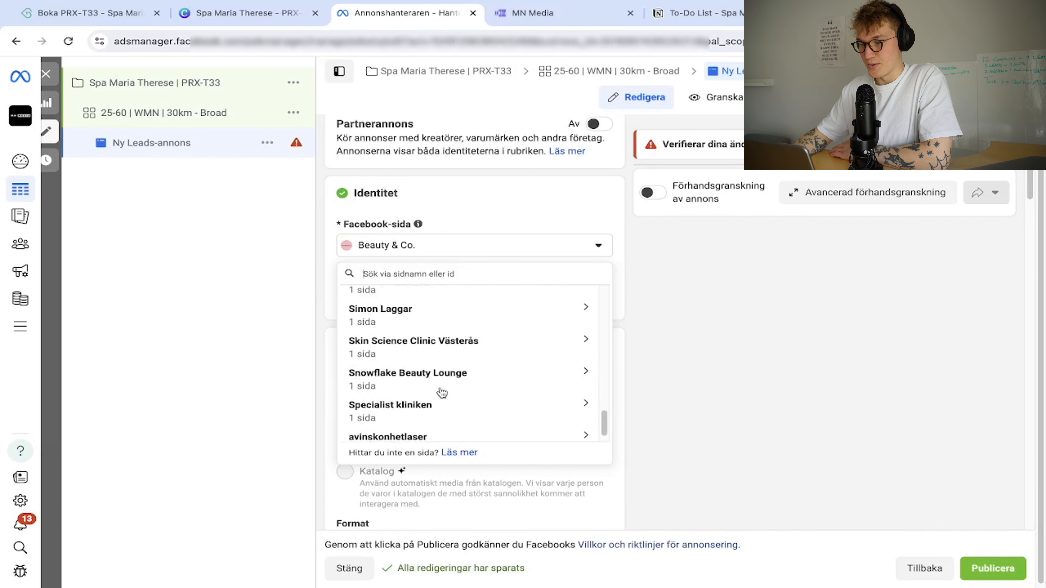
pyautogui.scroll(8, 441, 392)
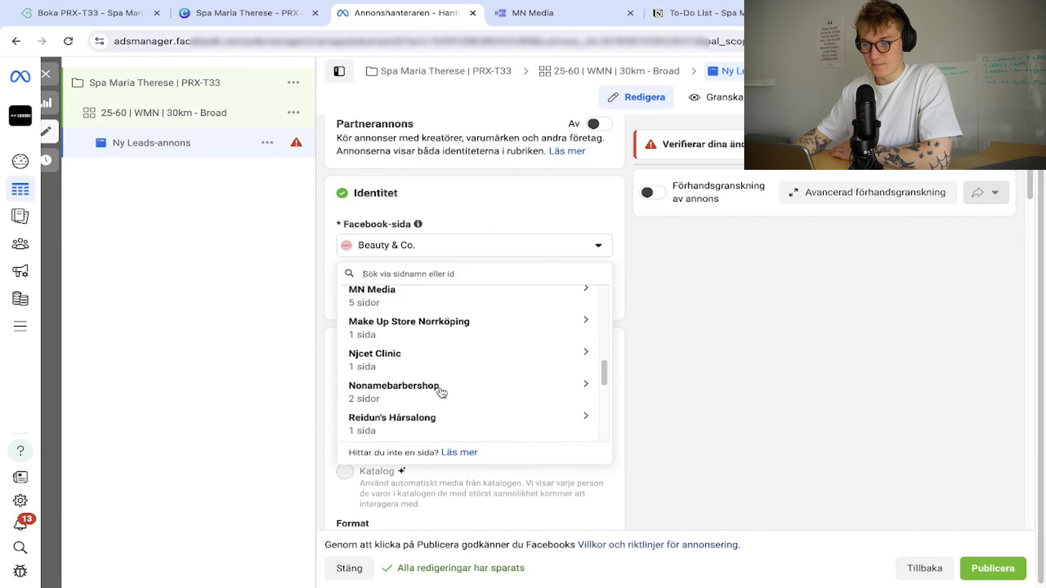
pyautogui.click(466, 392)
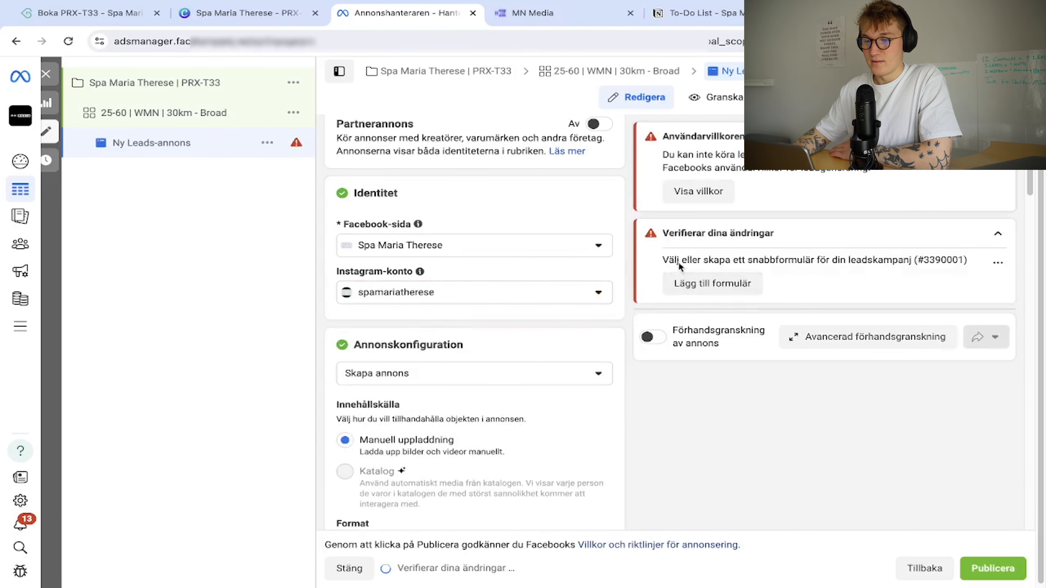
pyautogui.click(699, 191)
pyautogui.click(714, 452)
# Rename the ad to 'C1 - COPY A - H1 - D1 - L1'.
pyautogui.scroll(3, 454, 307)
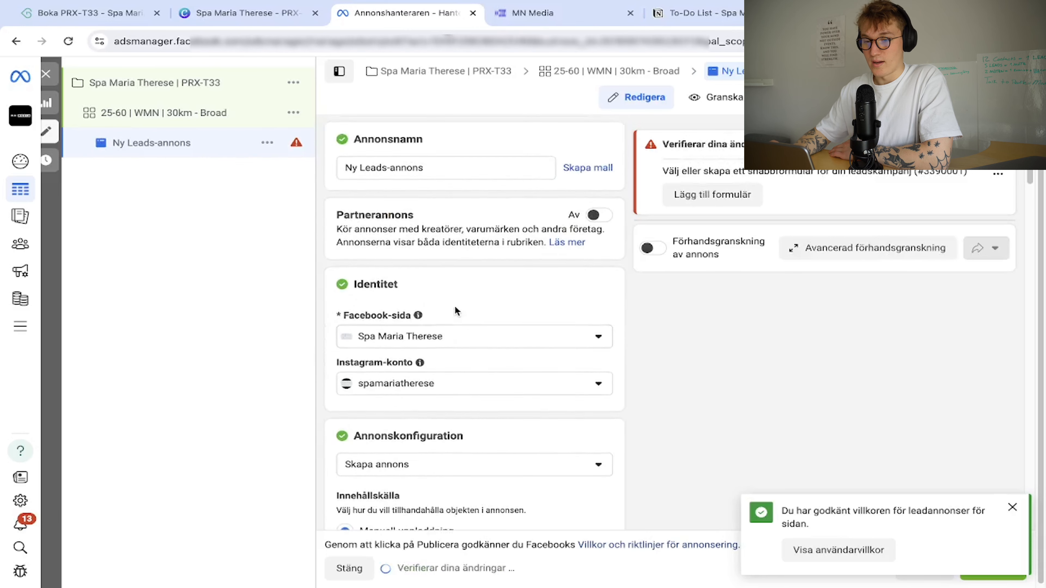
pyautogui.scroll(-2, 454, 307)
pyautogui.scroll(3, 454, 305)
pyautogui.tripleClick(421, 167)
pyautogui.write('C1 ')
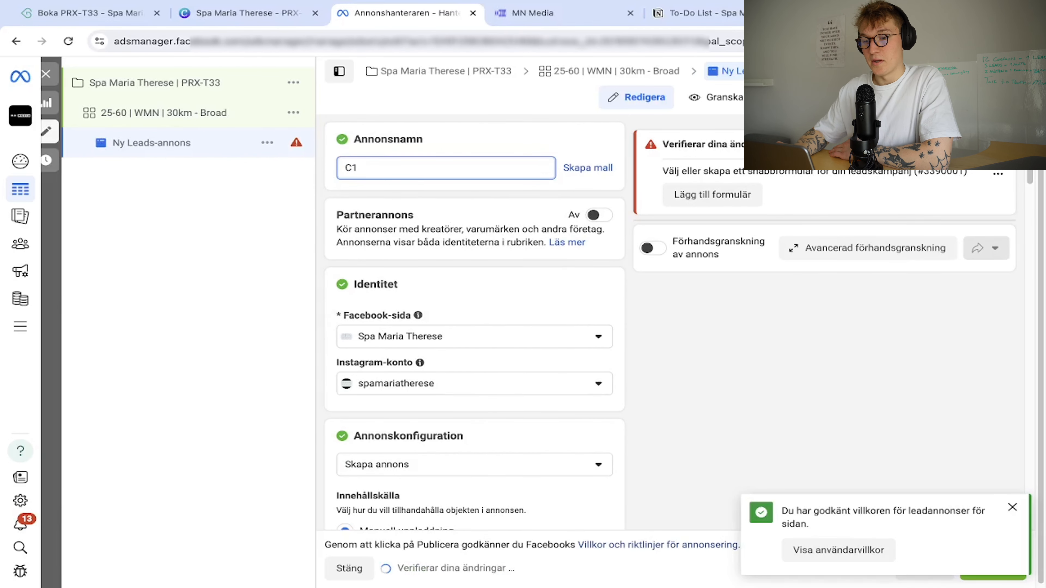
pyautogui.write('- COPY A - H1 - D1 - L1')
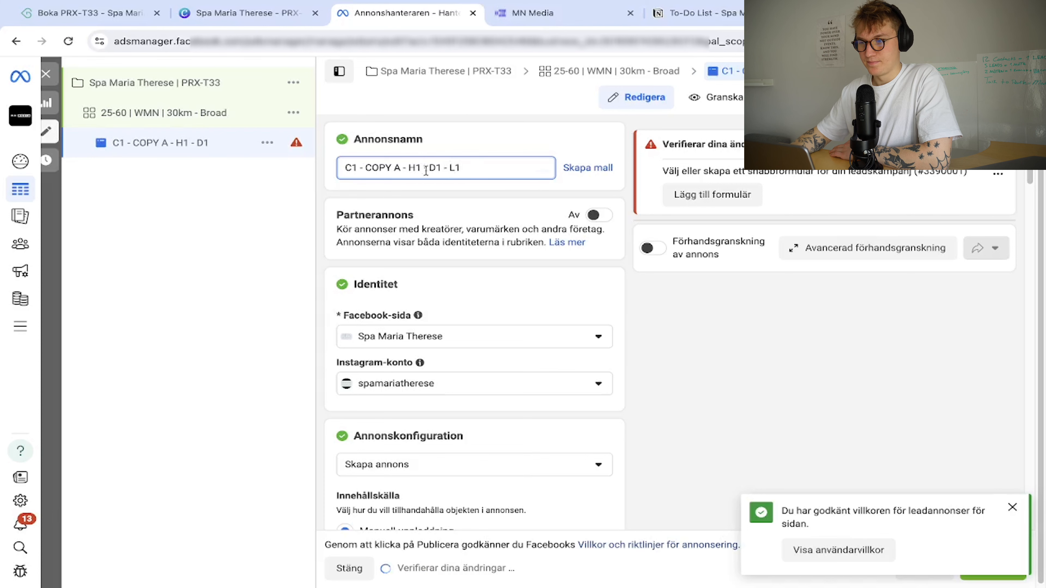
pyautogui.click(589, 288)
pyautogui.scroll(-15, 373, 279)
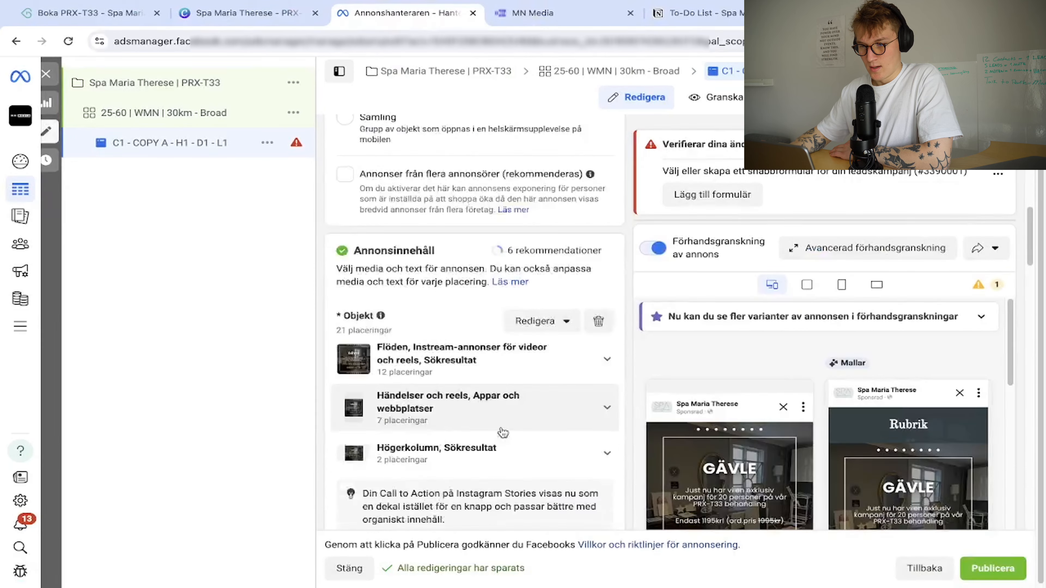
# Paste the Swedish primary text and add the '+ eftervårdskit' aftercare kit offer.
pyautogui.scroll(-5, 500, 431)
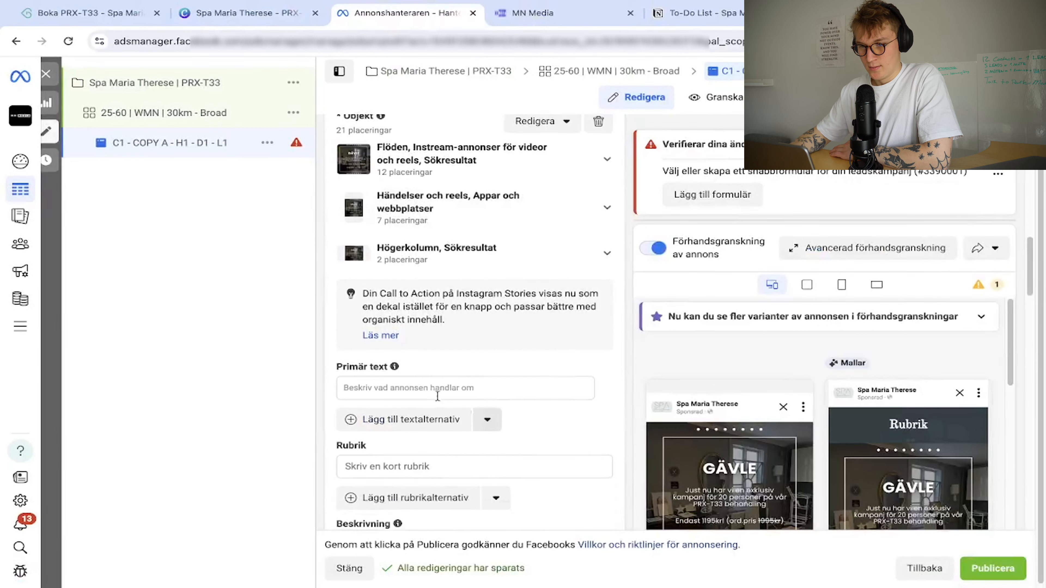
pyautogui.click(421, 390)
pyautogui.press('super+v')
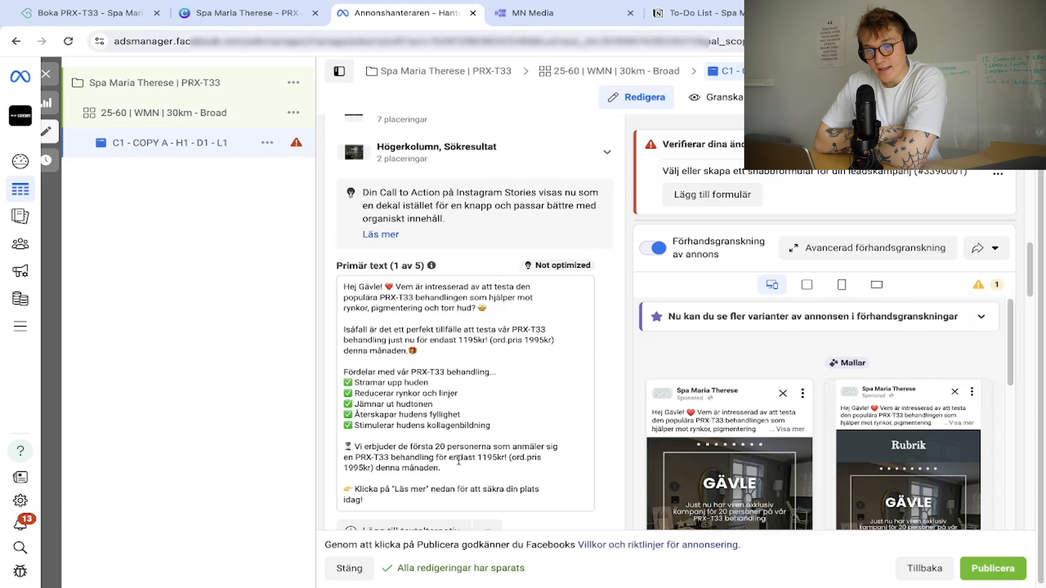
pyautogui.click(433, 458)
pyautogui.write('+ eftervårdskit')
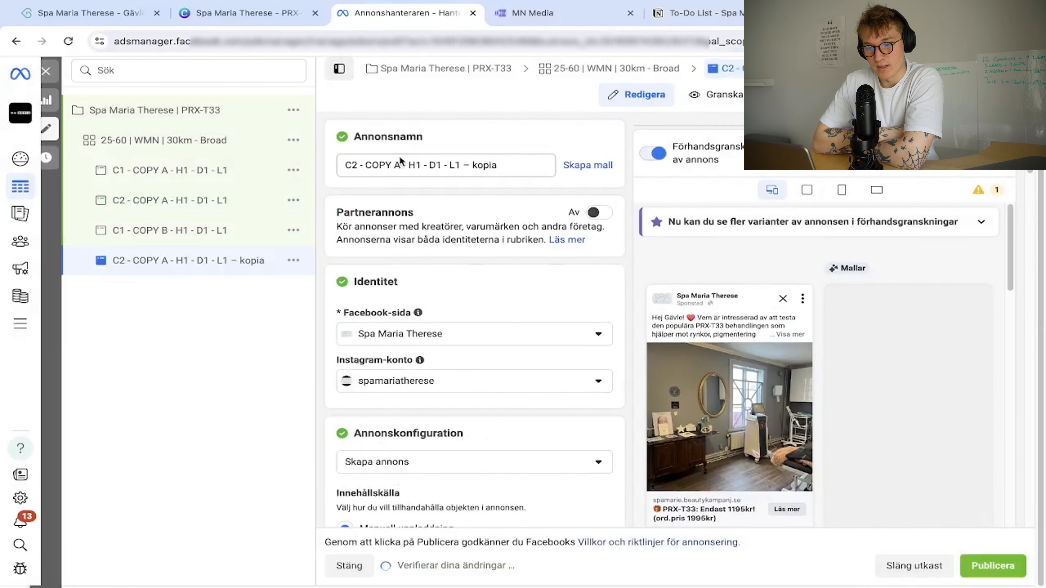
# Rename the duplicated ad to 'C2 - COPY B - H1 - D1 - L1', dropping the kopia suffix.
pyautogui.click(402, 162)
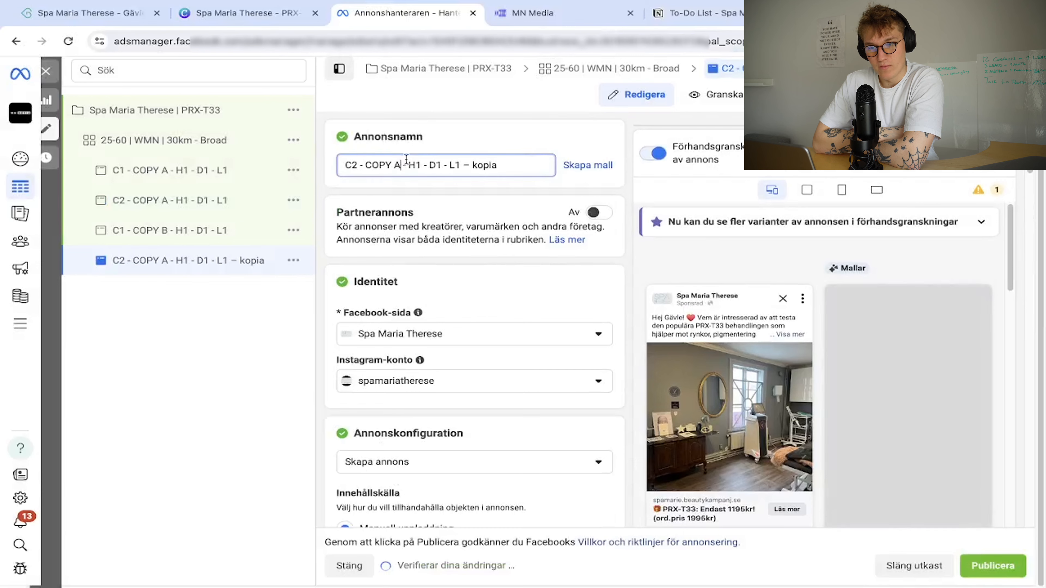
pyautogui.press('BackSpace')
pyautogui.press('BackSpace')
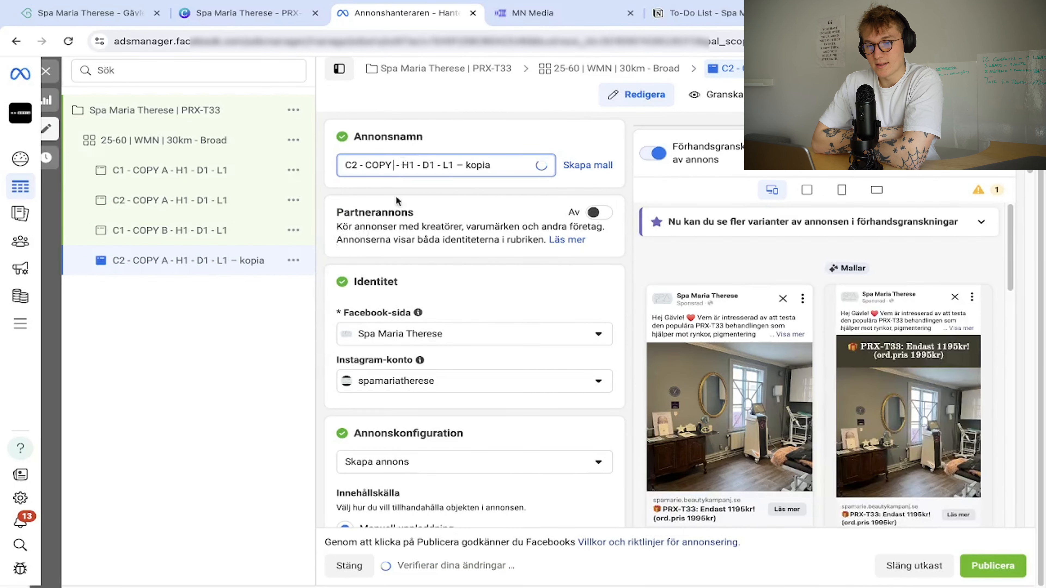
pyautogui.write('B')
pyautogui.scroll(-4, 453, 349)
pyautogui.scroll(4, 474, 350)
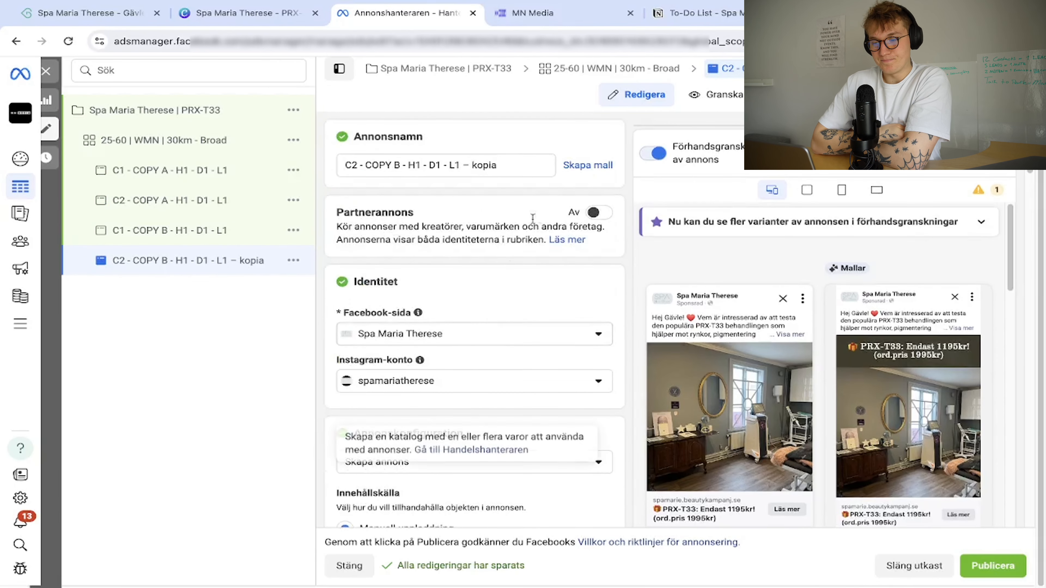
pyautogui.moveTo(500, 166); pyautogui.dragTo(473, 165)
pyautogui.press('BackSpace')
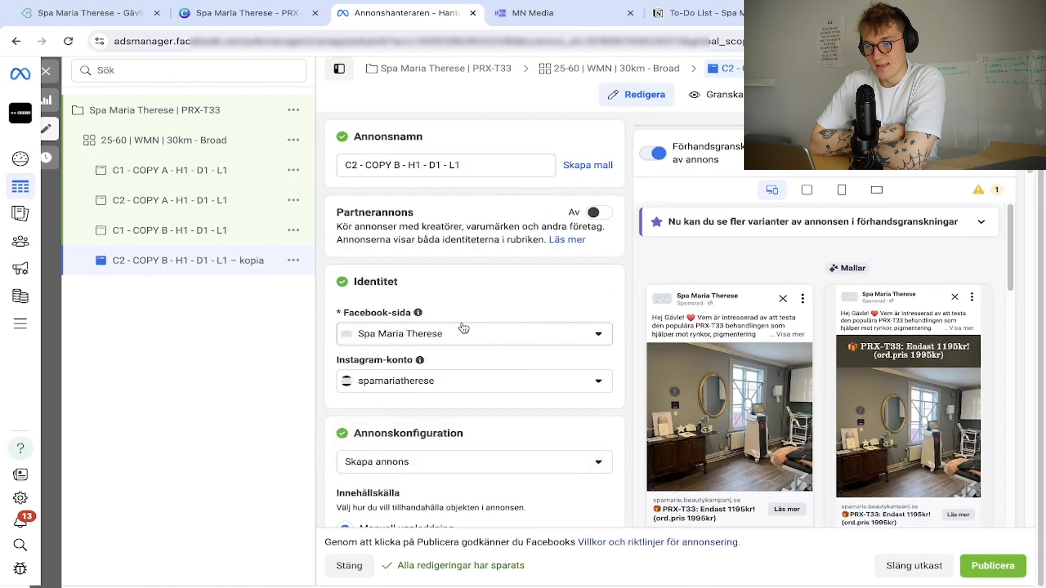
pyautogui.scroll(-10, 463, 327)
pyautogui.scroll(2, 465, 327)
# Replace the duplicate's primary text with the needle-free treatment copy.
pyautogui.moveTo(387, 383); pyautogui.dragTo(342, 170)
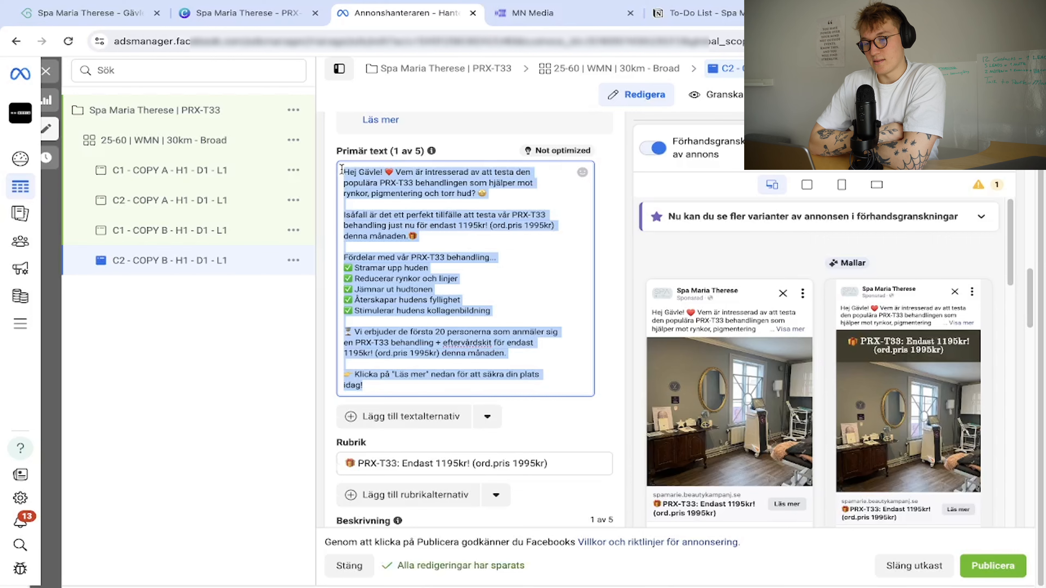
pyautogui.hotkey('ctrl', 'v')
pyautogui.scroll(-10, 444, 378)
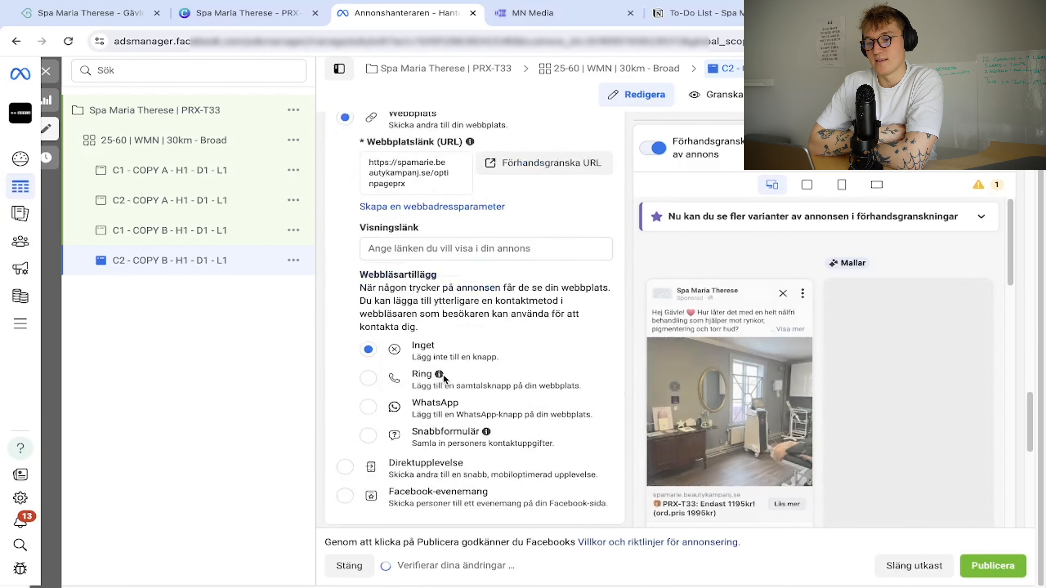
pyautogui.moveTo(439, 375)
pyautogui.scroll(-8, 444, 378)
pyautogui.scroll(15, 473, 432)
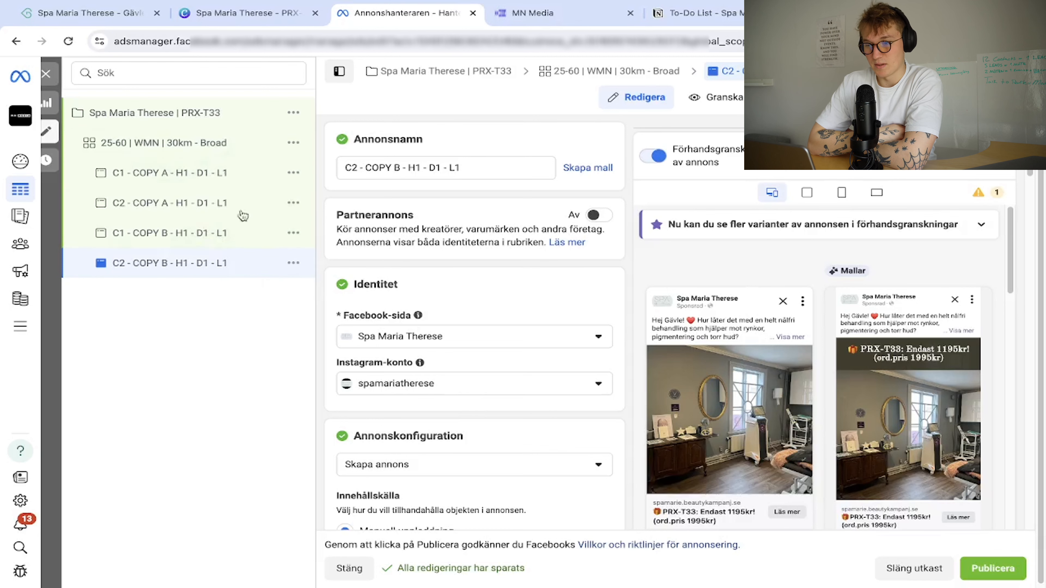
# Publish the campaign and review its four ads from the campaigns table.
pyautogui.click(220, 112)
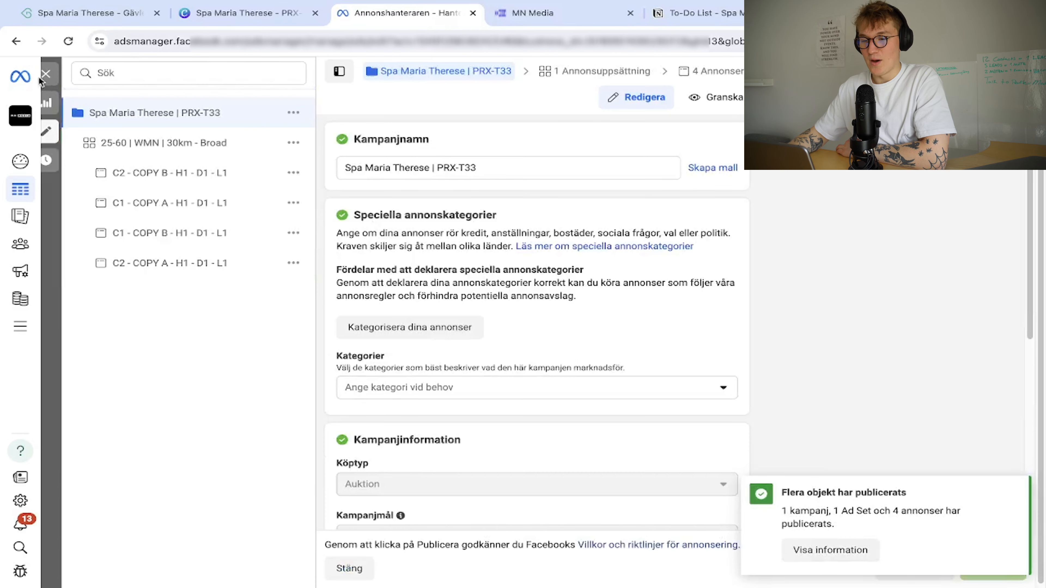
pyautogui.click(47, 75)
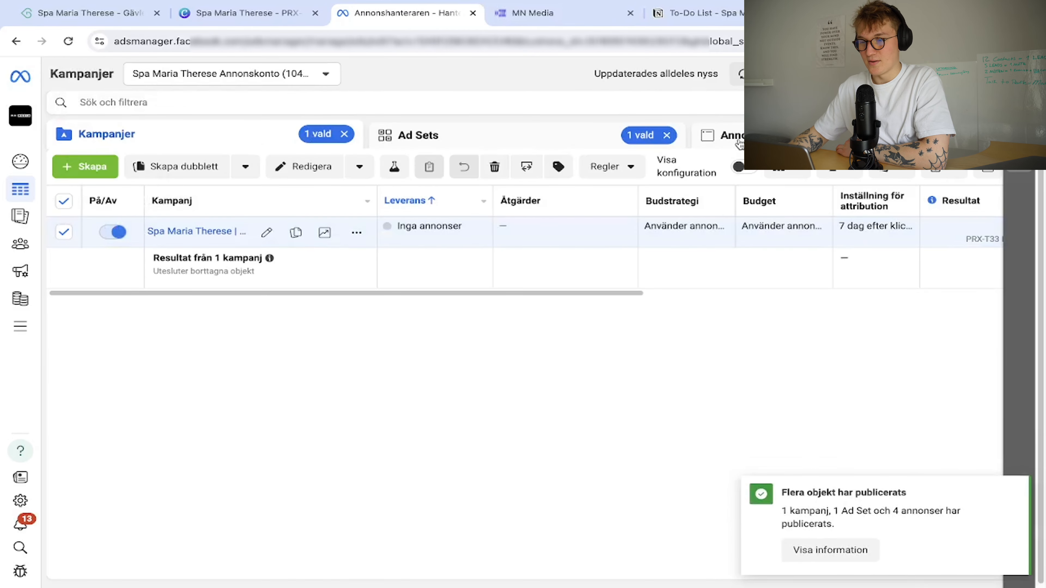
pyautogui.click(737, 141)
pyautogui.click(163, 140)
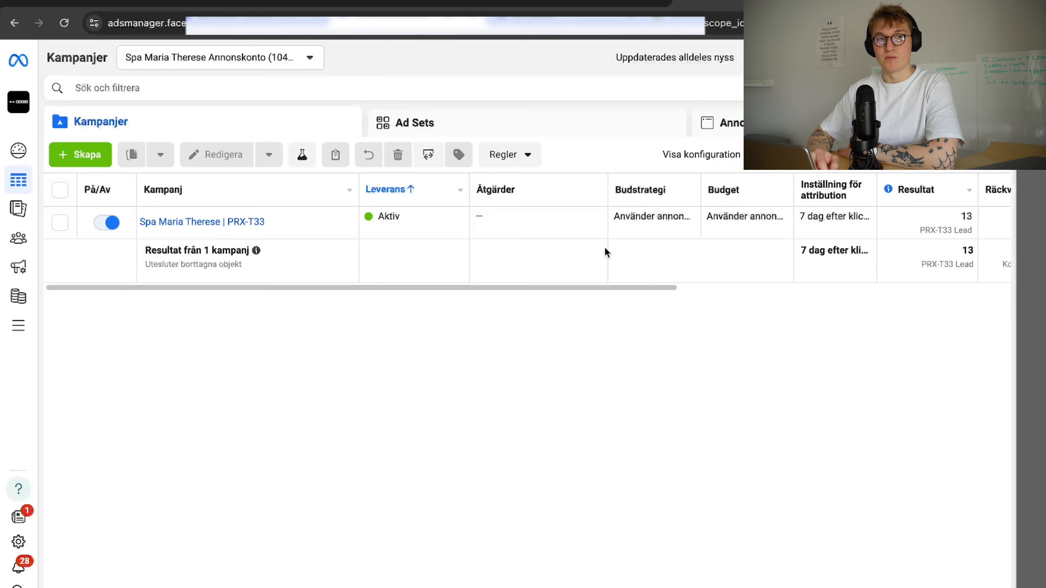
# Translate Ads Manager into English and view results at the ad set level.
pyautogui.hscroll(10, 694, 235)
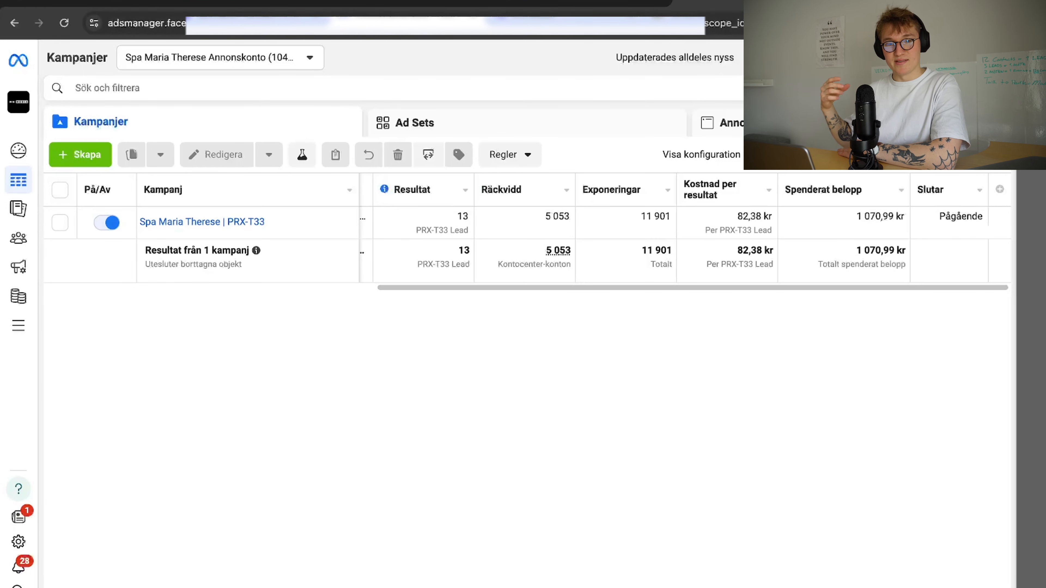
pyautogui.click(848, 23)
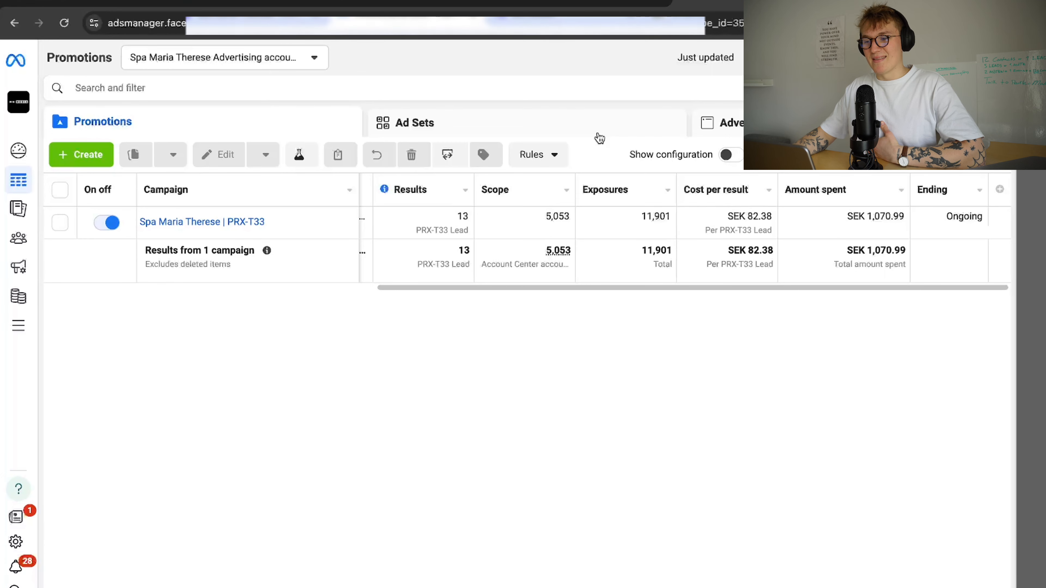
pyautogui.click(599, 138)
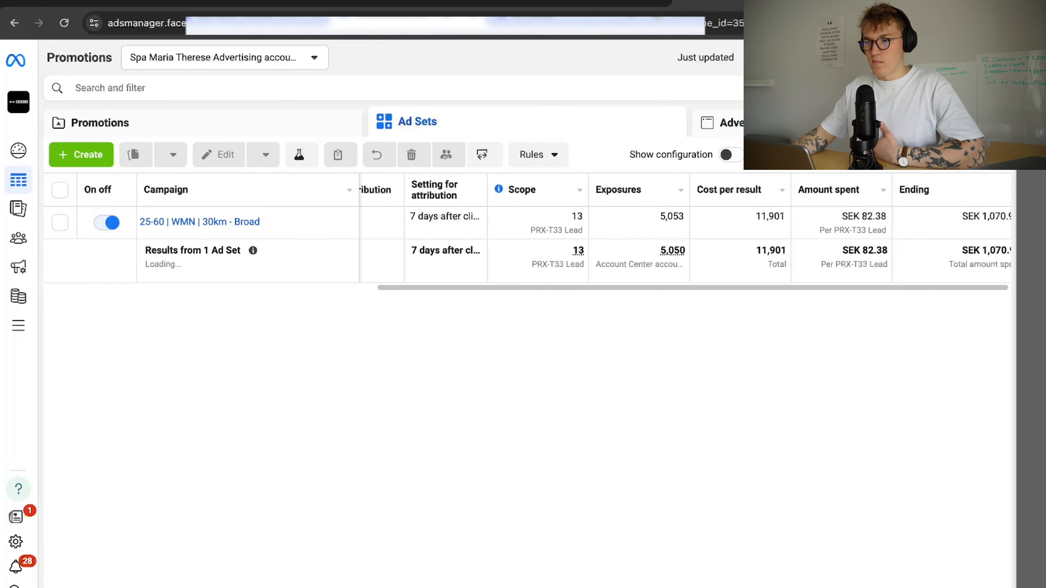
# Review each of the five ads' leads, cost per result and spend, then select C1 - COPY B.
pyautogui.click(725, 122)
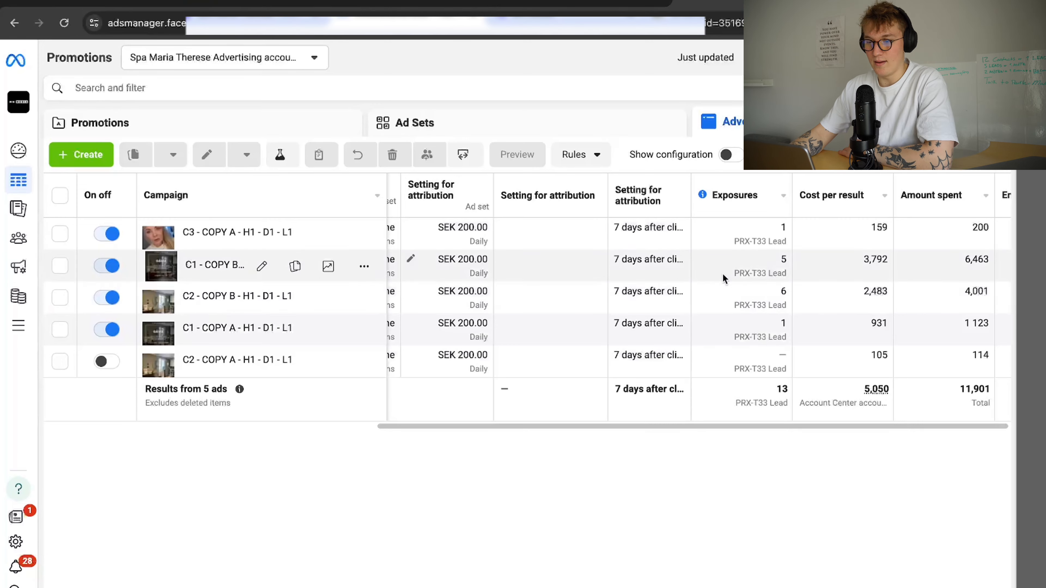
pyautogui.hscroll(-10, 723, 279)
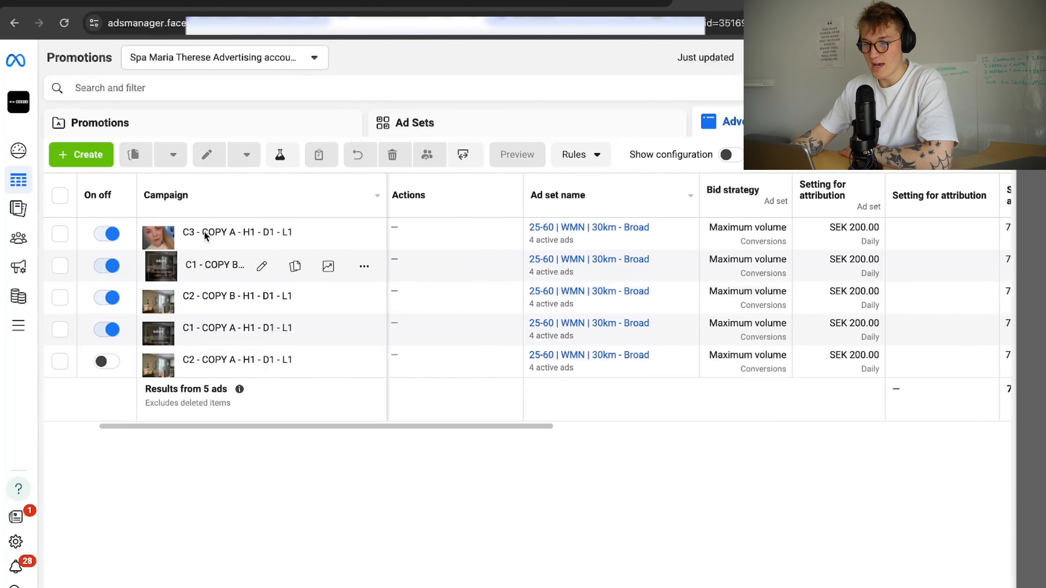
pyautogui.hscroll(10, 591, 252)
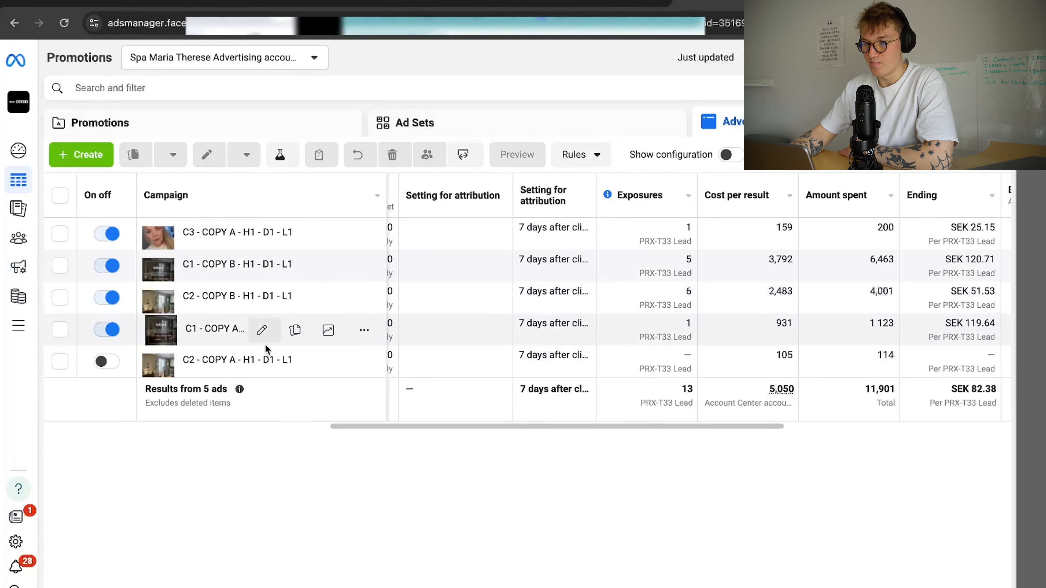
pyautogui.hscroll(5, 649, 336)
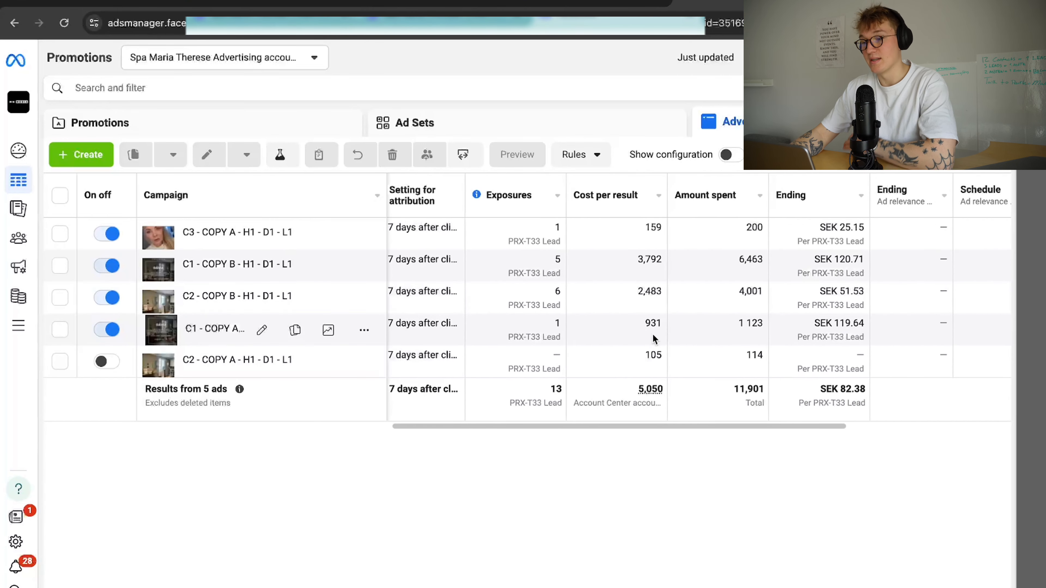
pyautogui.hscroll(2, 654, 338)
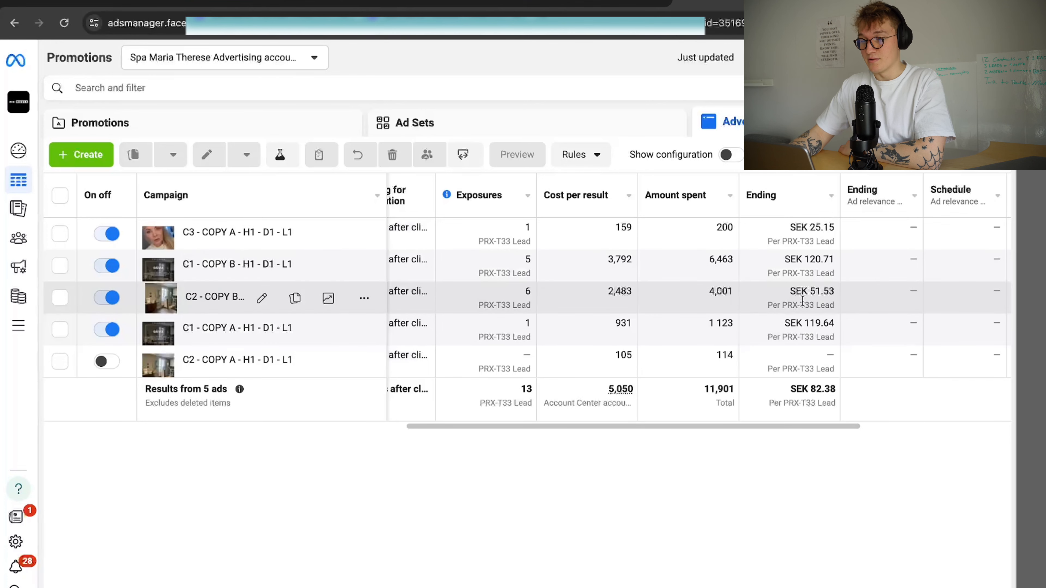
pyautogui.hscroll(8, 808, 301)
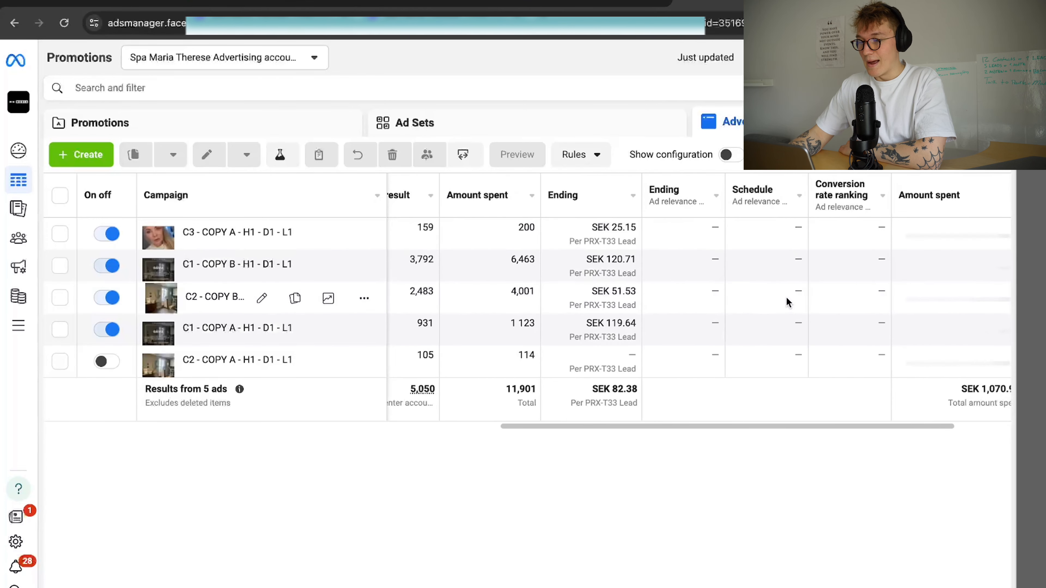
pyautogui.hscroll(-8, 535, 264)
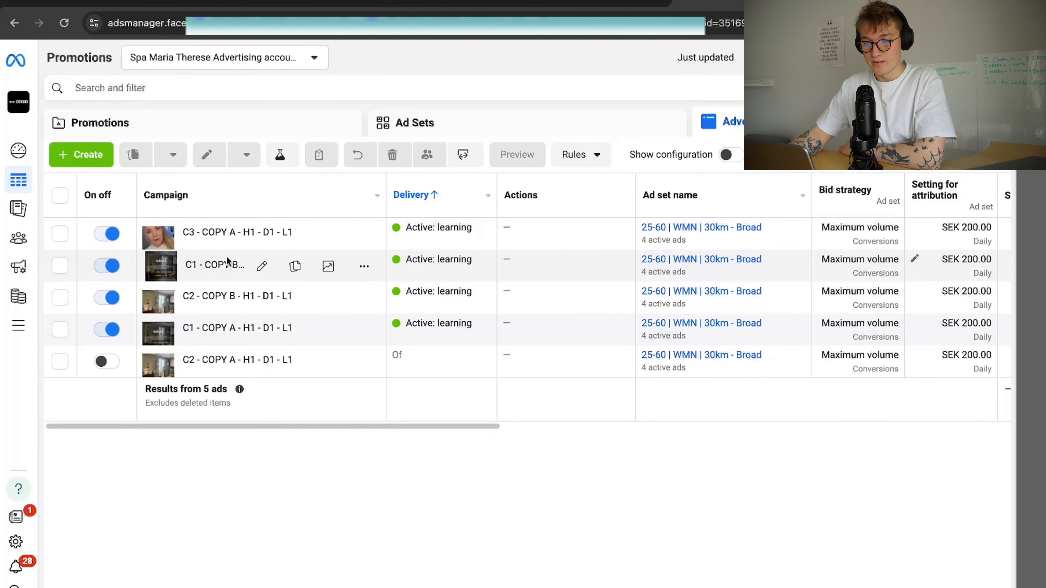
pyautogui.click(259, 266)
pyautogui.click(261, 230)
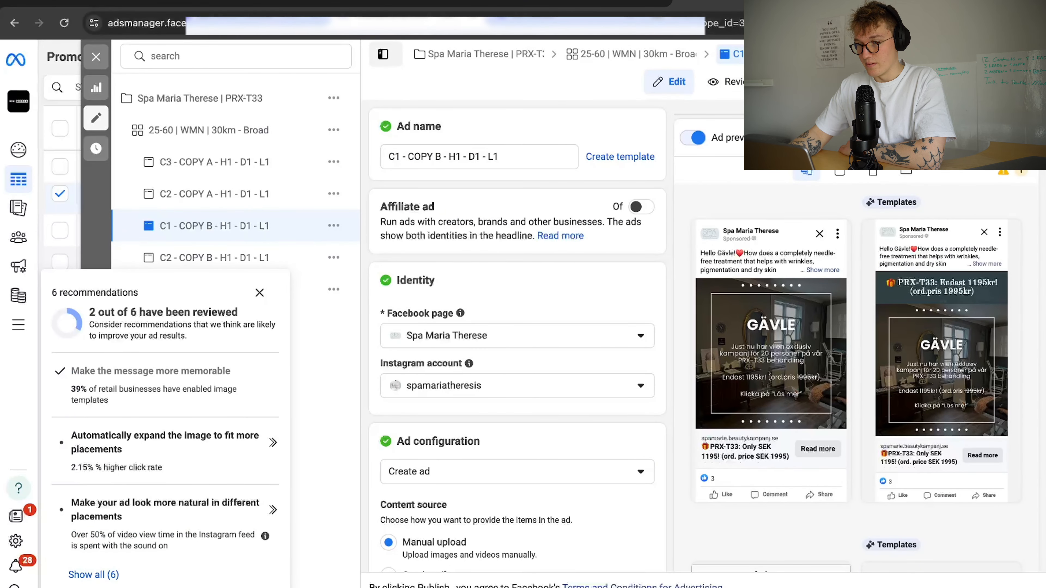
pyautogui.click(700, 54)
pyautogui.click(757, 52)
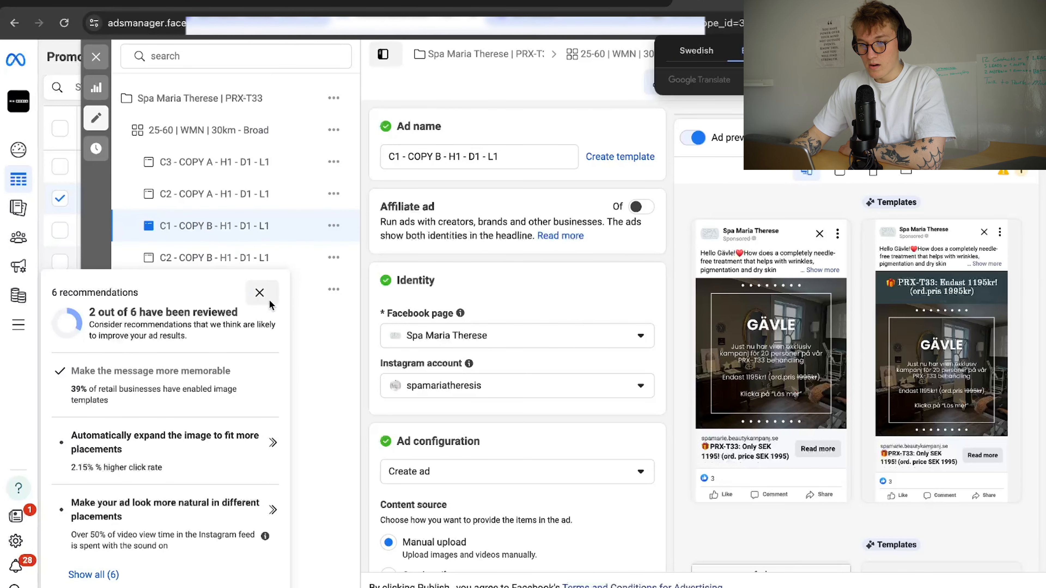
pyautogui.click(259, 293)
pyautogui.click(252, 259)
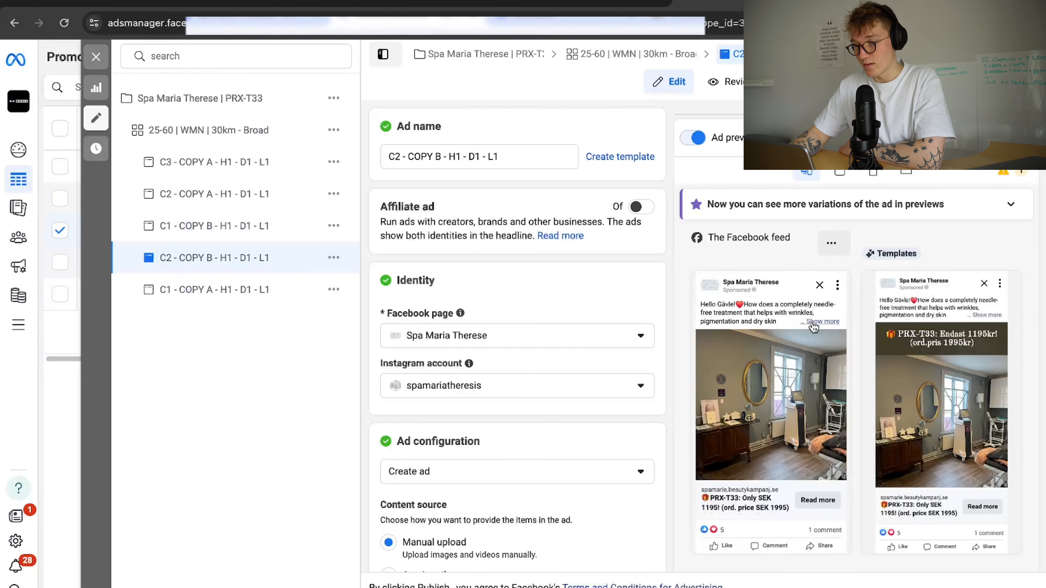
pyautogui.click(813, 322)
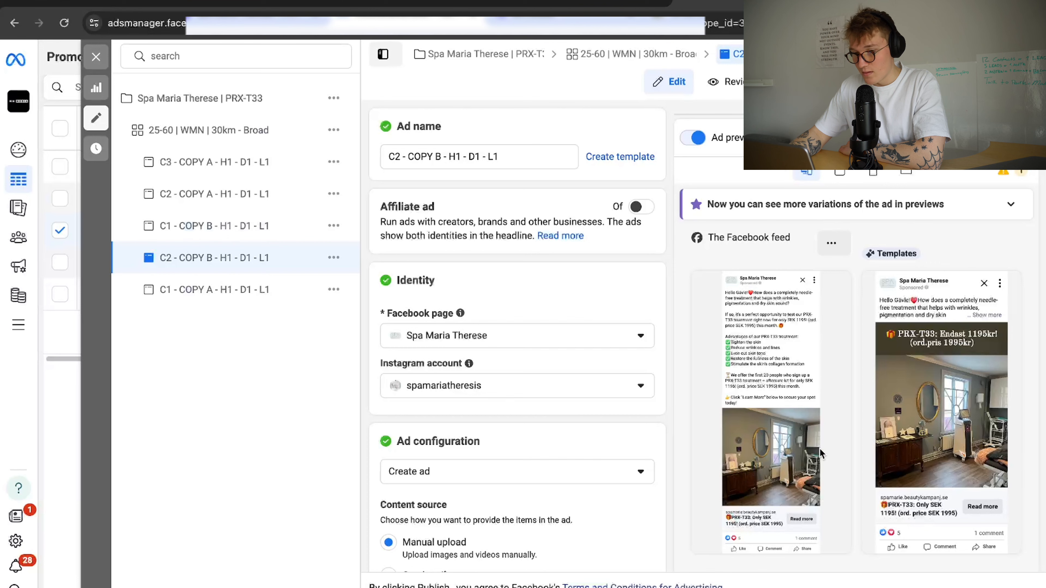
pyautogui.click(97, 56)
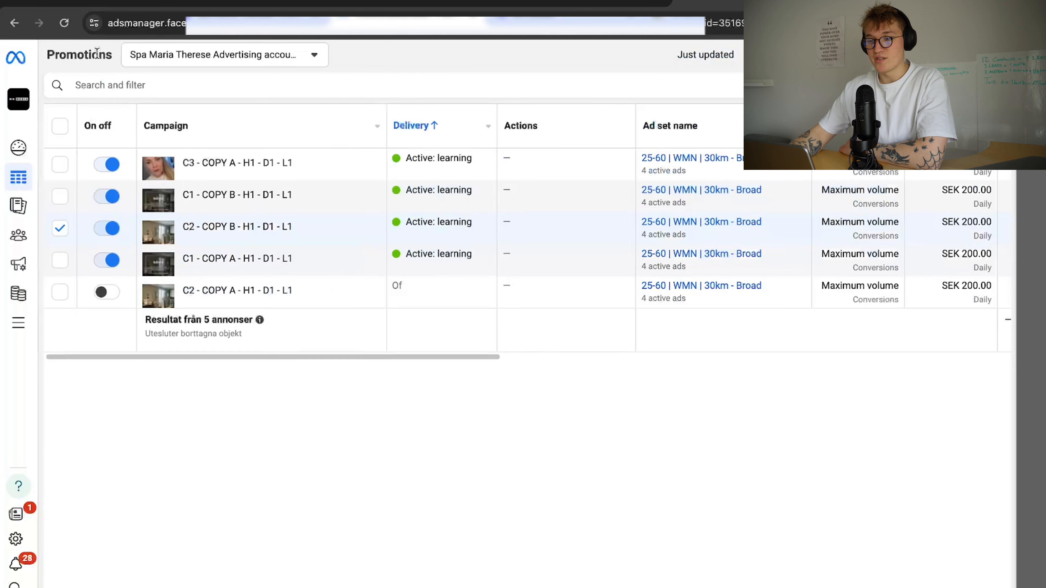
# Switch to HighLevel's Opportunities board and scan the Ny Lead and Bokad behandling columns.
pyautogui.click(557, 4)
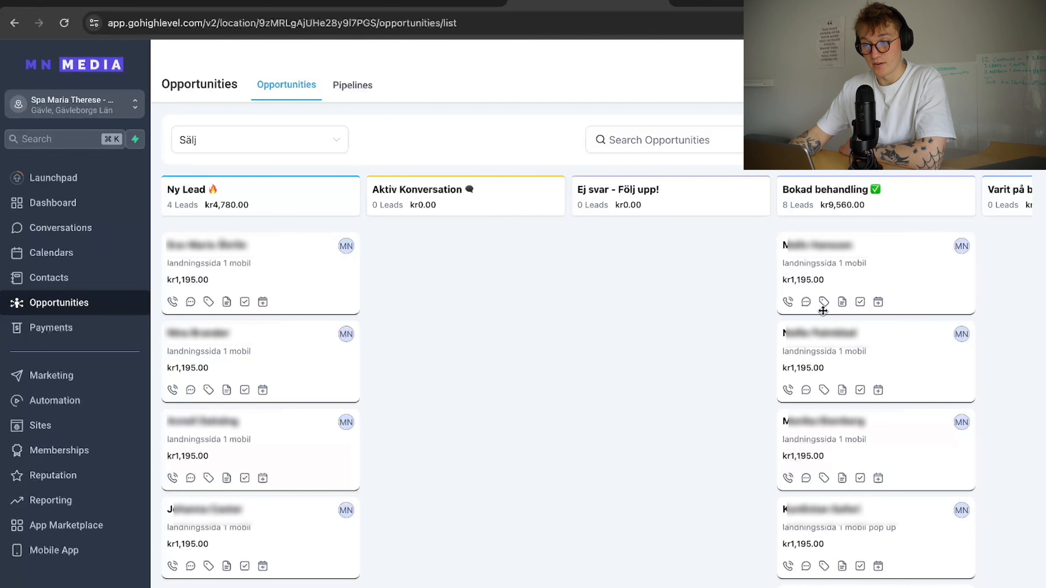
pyautogui.hscroll(3, 823, 311)
pyautogui.scroll(-2, 783, 420)
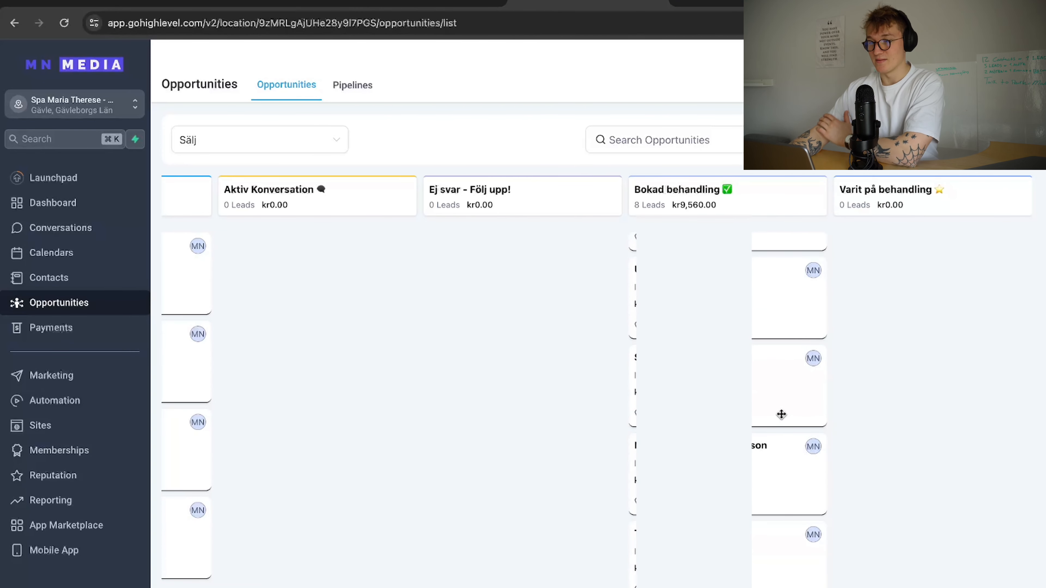
pyautogui.scroll(3, 781, 414)
pyautogui.scroll(3, 774, 391)
pyautogui.hscroll(-4, 467, 379)
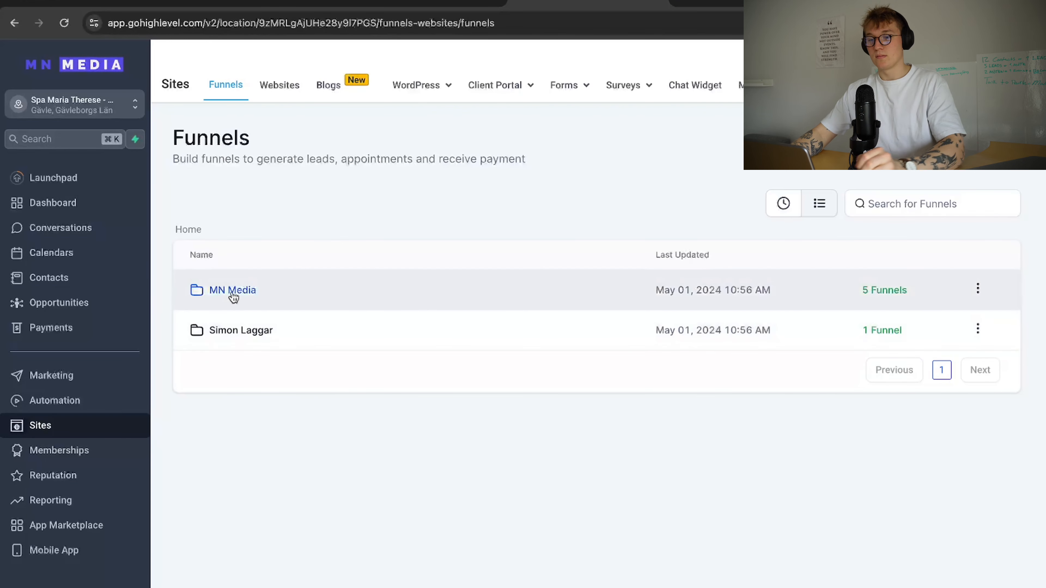
# Compare the Landningssida 0 and 1 funnels, then open Landningssida 0's live Optin page.
pyautogui.click(232, 291)
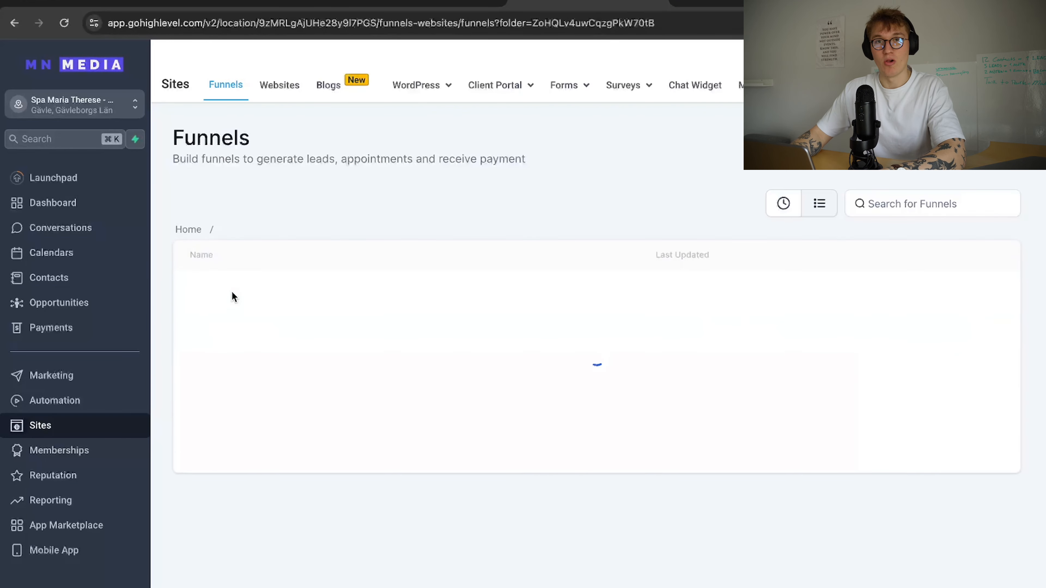
pyautogui.click(239, 292)
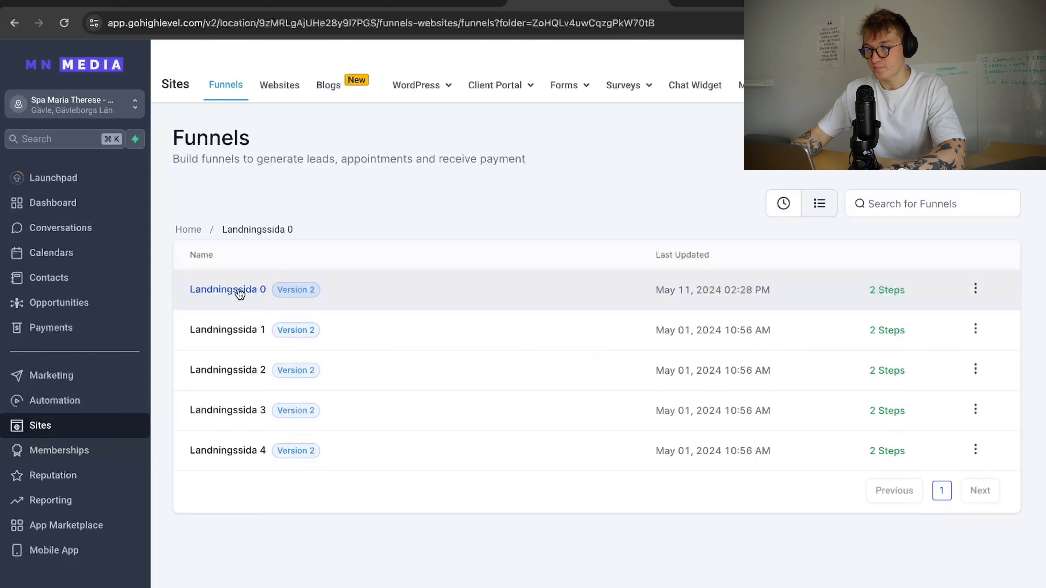
pyautogui.click(239, 292)
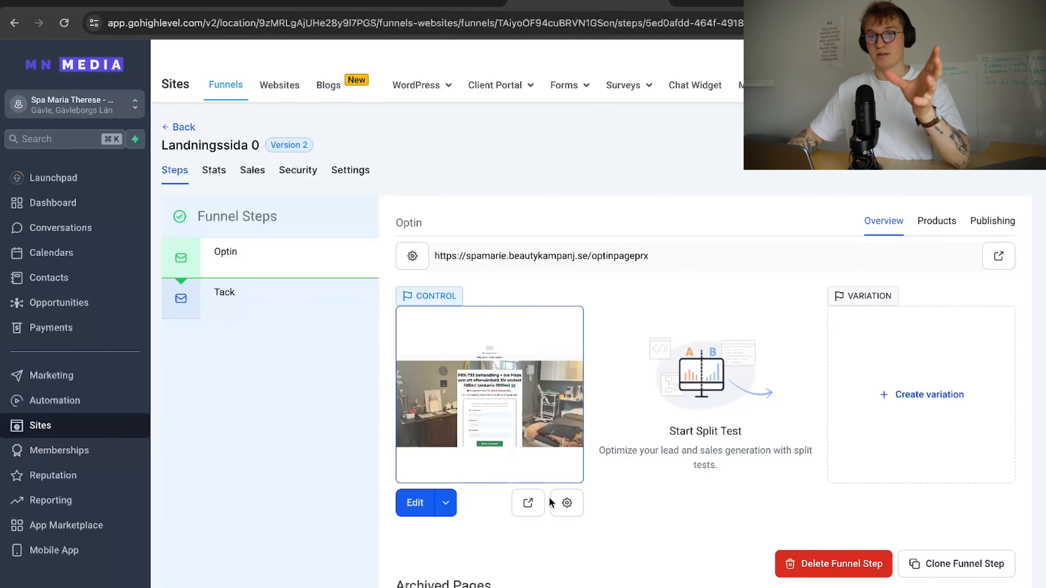
pyautogui.scroll(-3, 560, 491)
pyautogui.scroll(3, 560, 491)
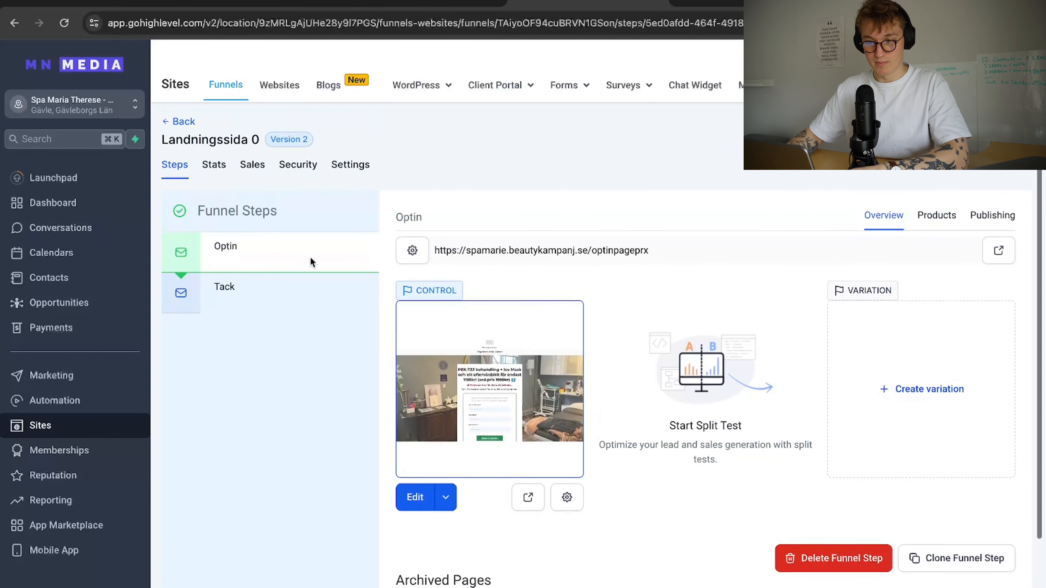
pyautogui.click(176, 124)
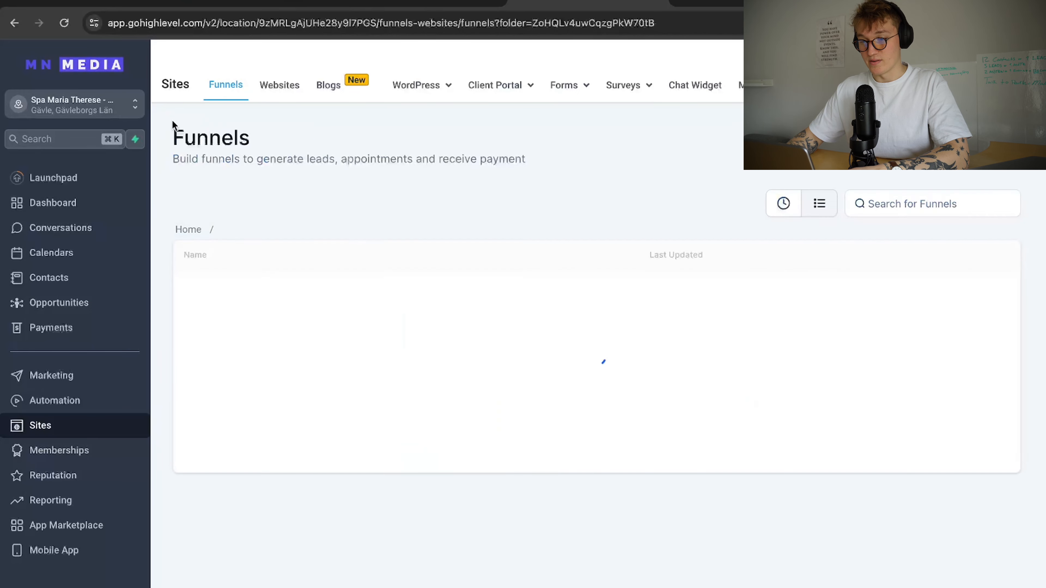
pyautogui.click(237, 330)
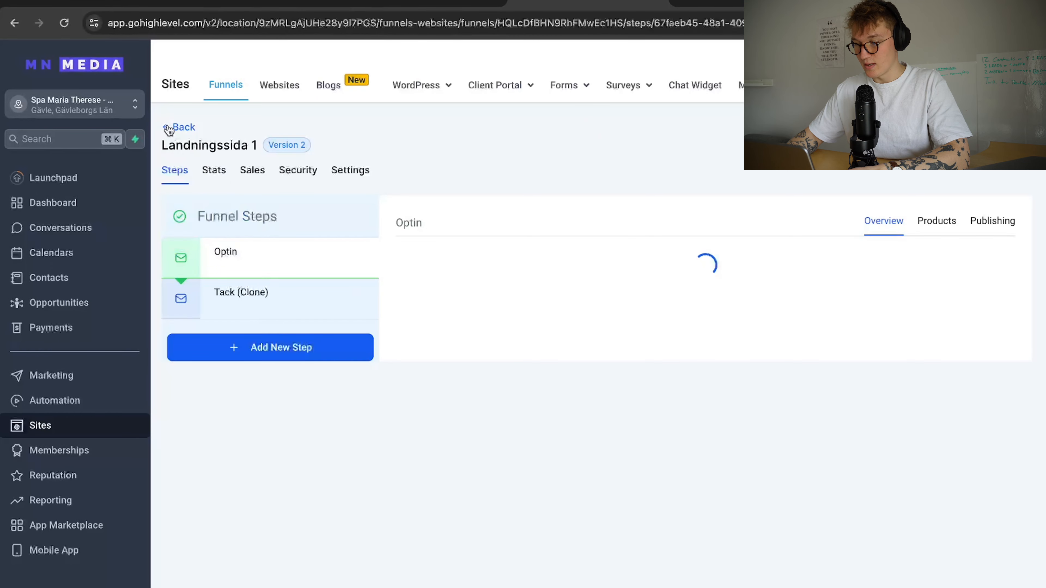
pyautogui.click(169, 129)
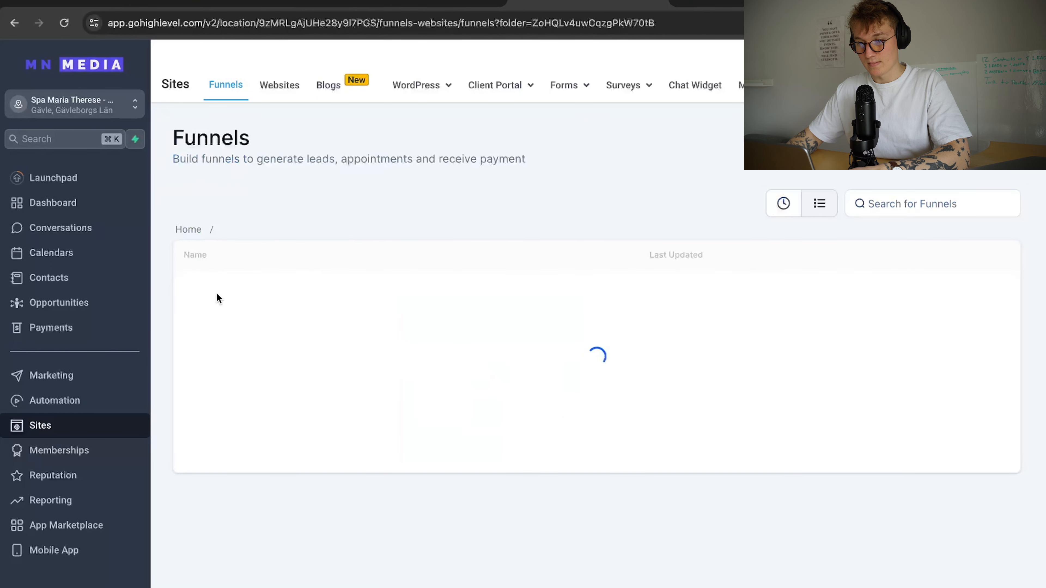
pyautogui.click(217, 291)
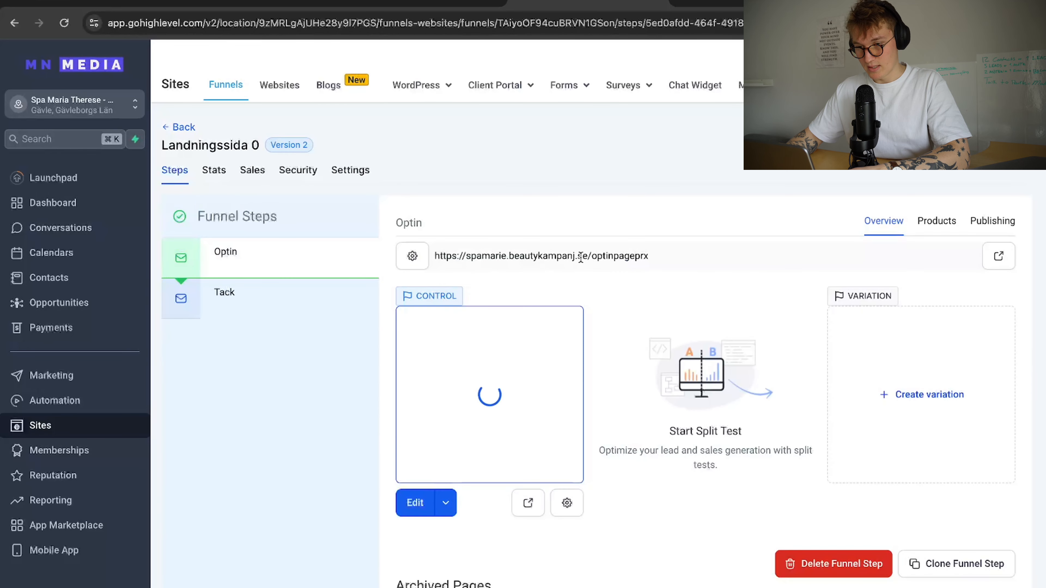
pyautogui.click(988, 264)
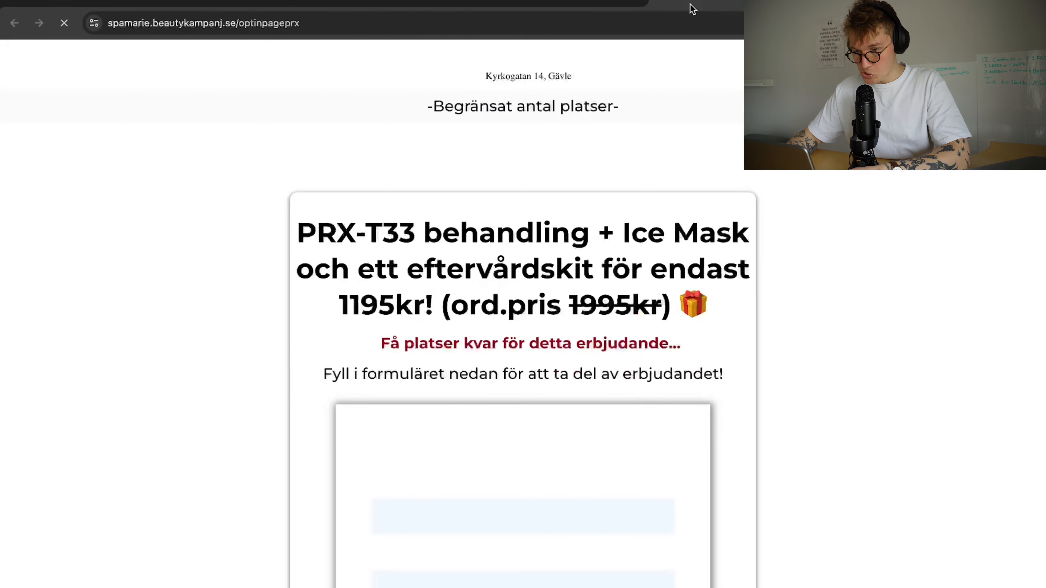
# Scroll the opt-in page, try its sign-up popup, and translate it into English.
pyautogui.scroll(-5, 684, 167)
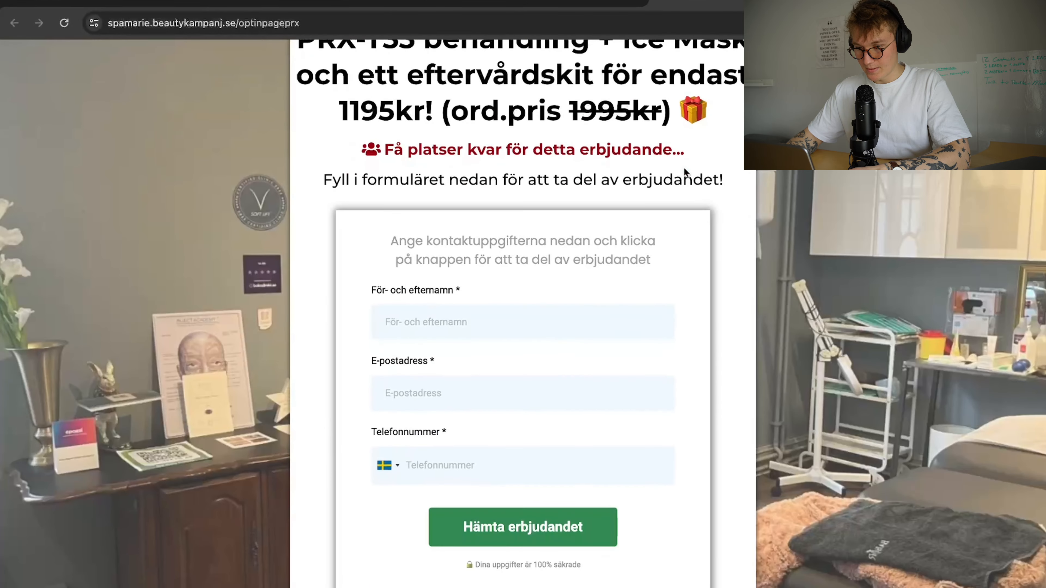
pyautogui.scroll(-18, 685, 169)
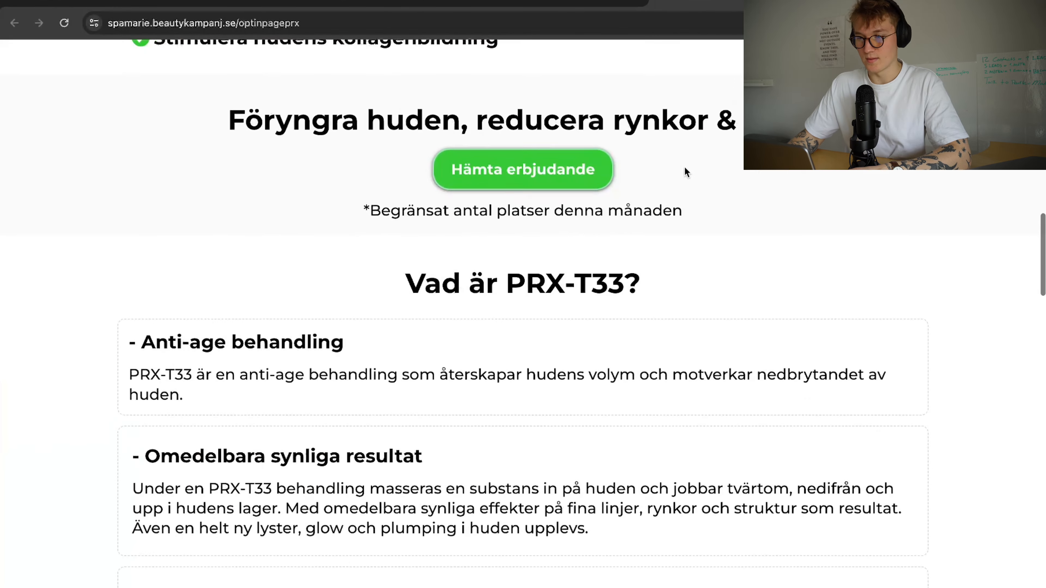
pyautogui.scroll(9, 685, 169)
pyautogui.click(503, 578)
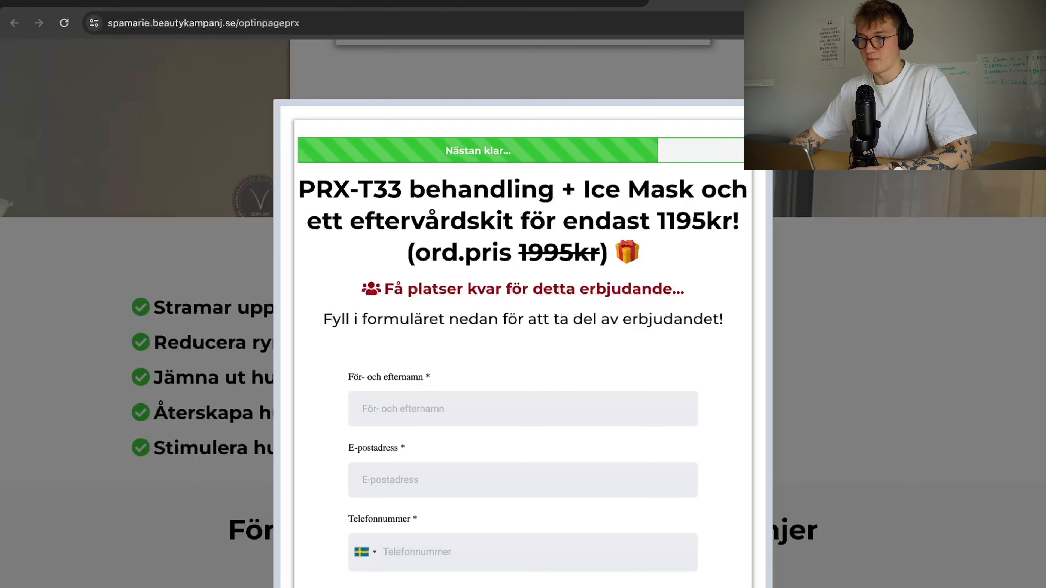
pyautogui.click(769, 103)
pyautogui.scroll(-20, 390, 348)
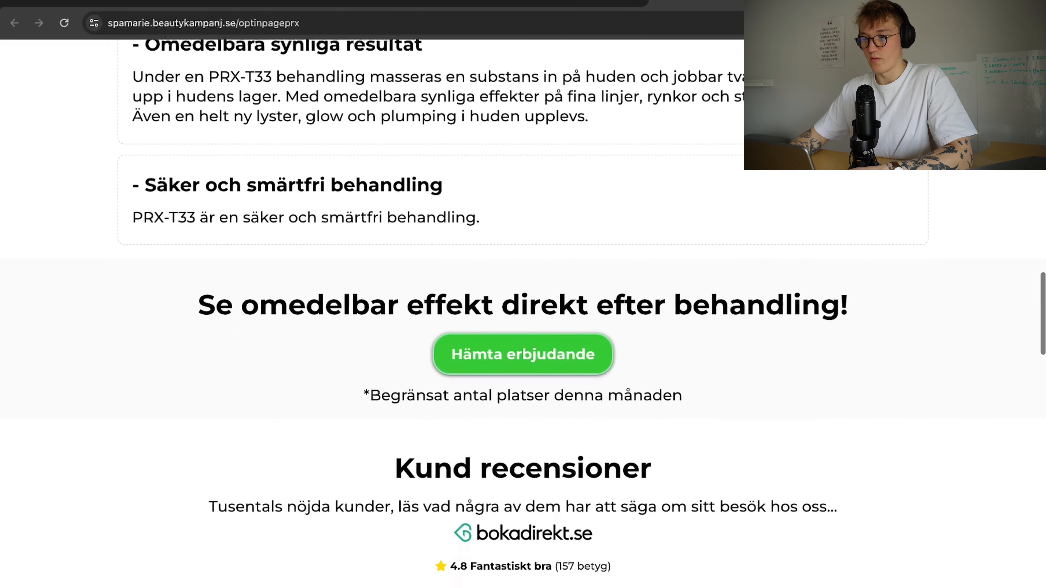
pyautogui.click(1034, 23)
pyautogui.click(885, 383)
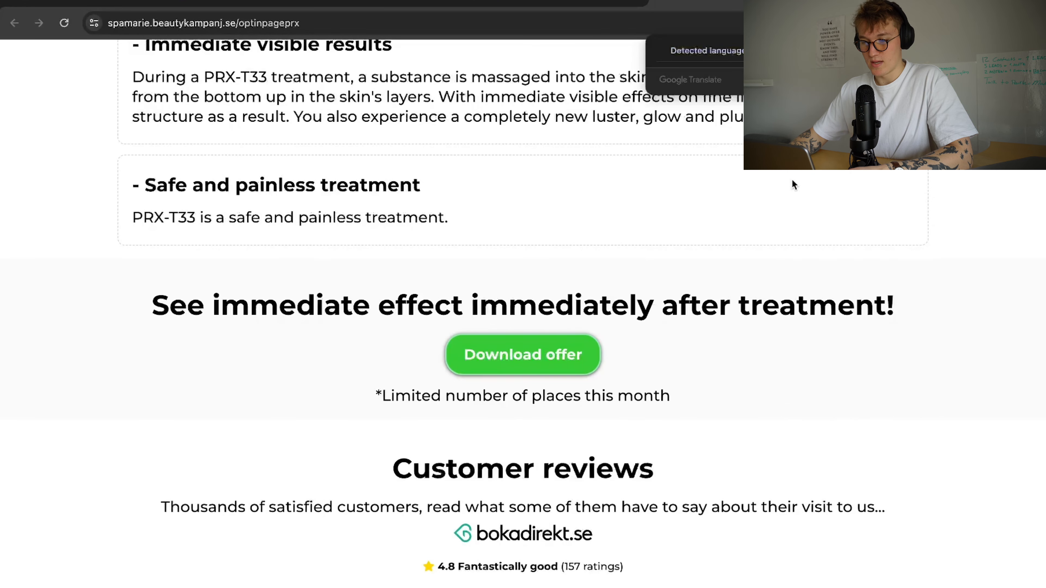
# Close the opt-in tab and select the funnel's Tack thank-you step.
pyautogui.scroll(20, 549, 203)
pyautogui.press('super+w')
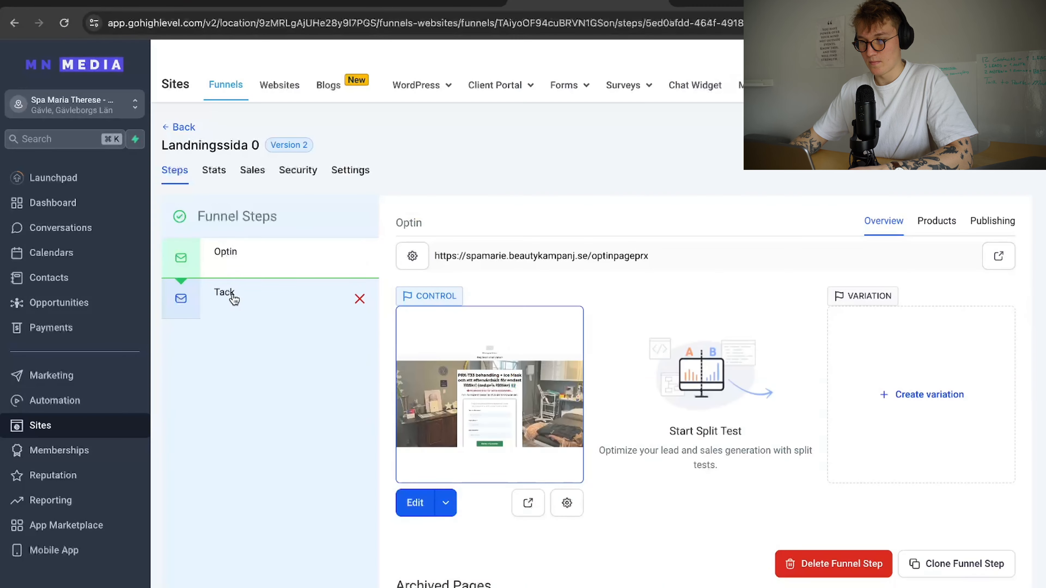
pyautogui.click(234, 295)
# Open the live thank-you page in English and follow 'Book an appointment now' to Bokadirekt.
pyautogui.click(533, 509)
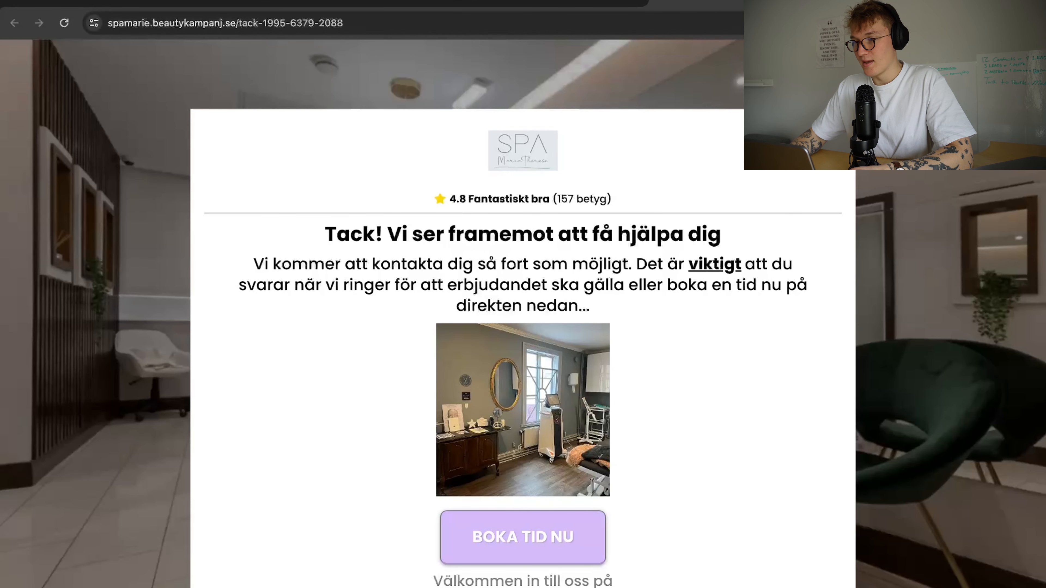
pyautogui.click(1034, 23)
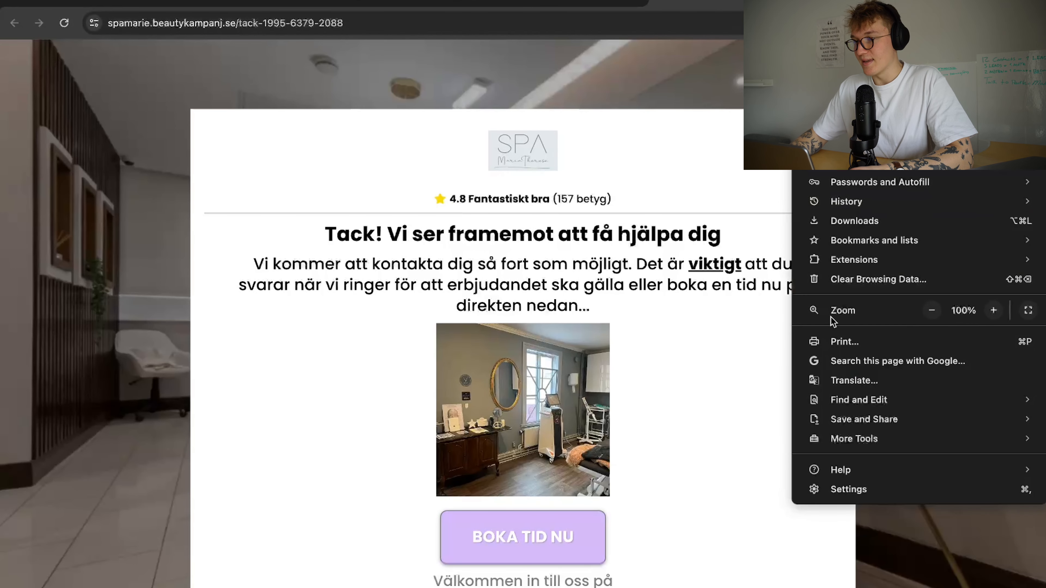
pyautogui.click(868, 384)
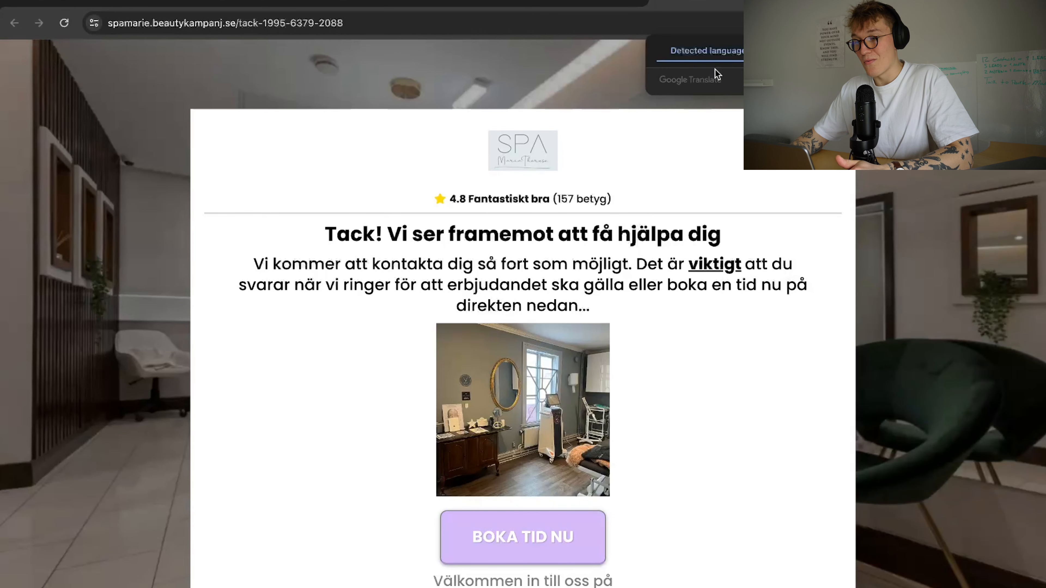
pyautogui.click(796, 171)
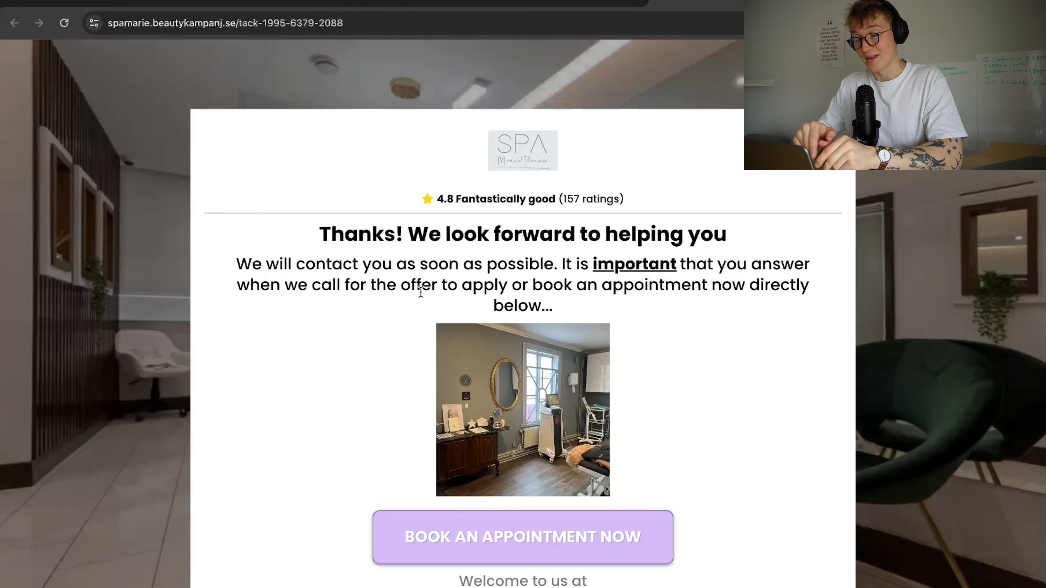
pyautogui.click(545, 543)
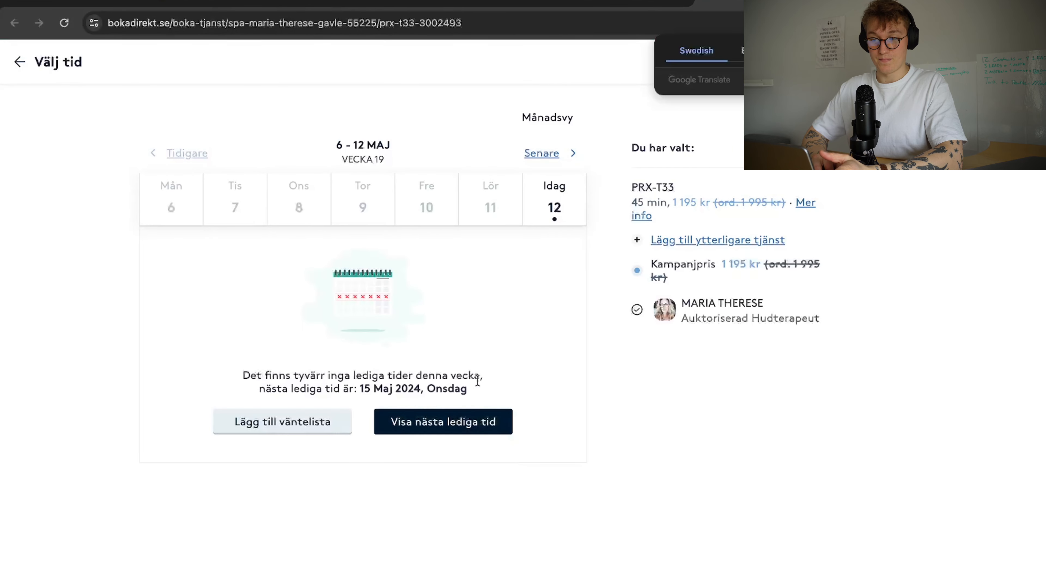
# Translate Bokadirekt into English and take the Wednesday 15 May 10:00 slot to email checkout.
pyautogui.click(439, 417)
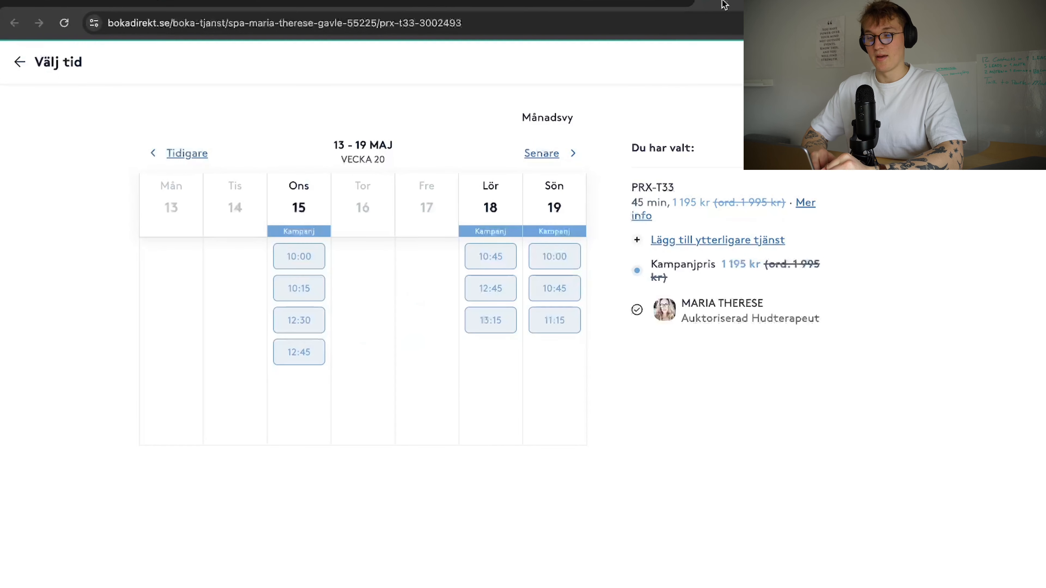
pyautogui.click(902, 23)
pyautogui.click(755, 50)
pyautogui.click(570, 370)
pyautogui.click(309, 265)
pyautogui.click(386, 215)
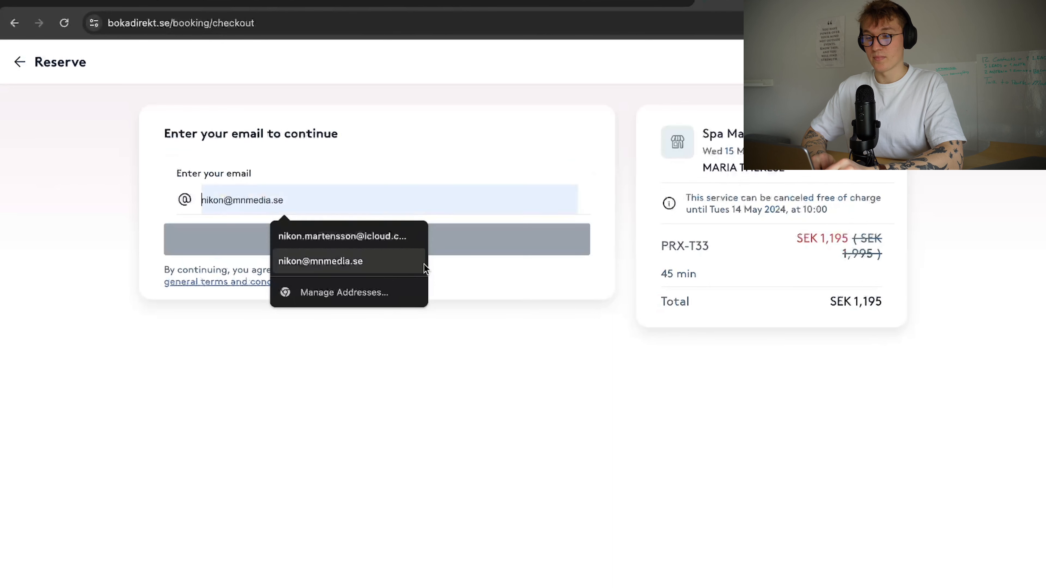
pyautogui.click(532, 359)
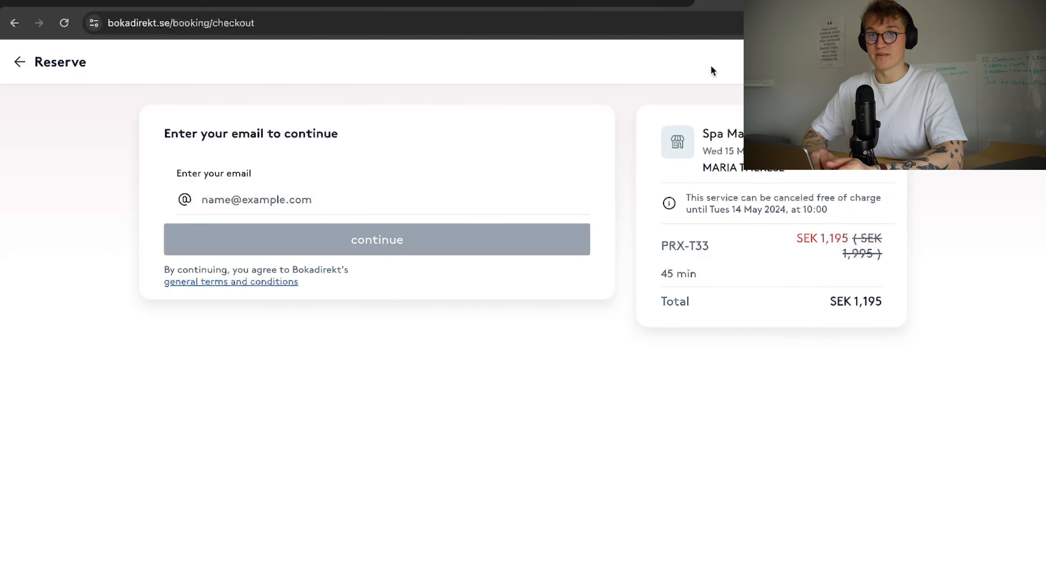
# Return to HighLevel's Opportunities pipeline board.
pyautogui.click(489, 6)
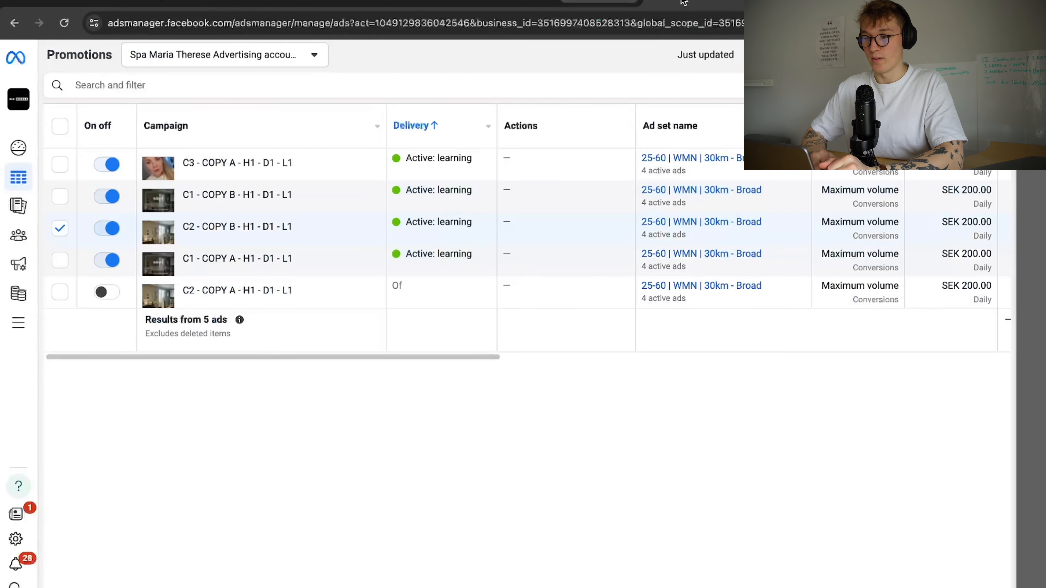
pyautogui.click(489, 8)
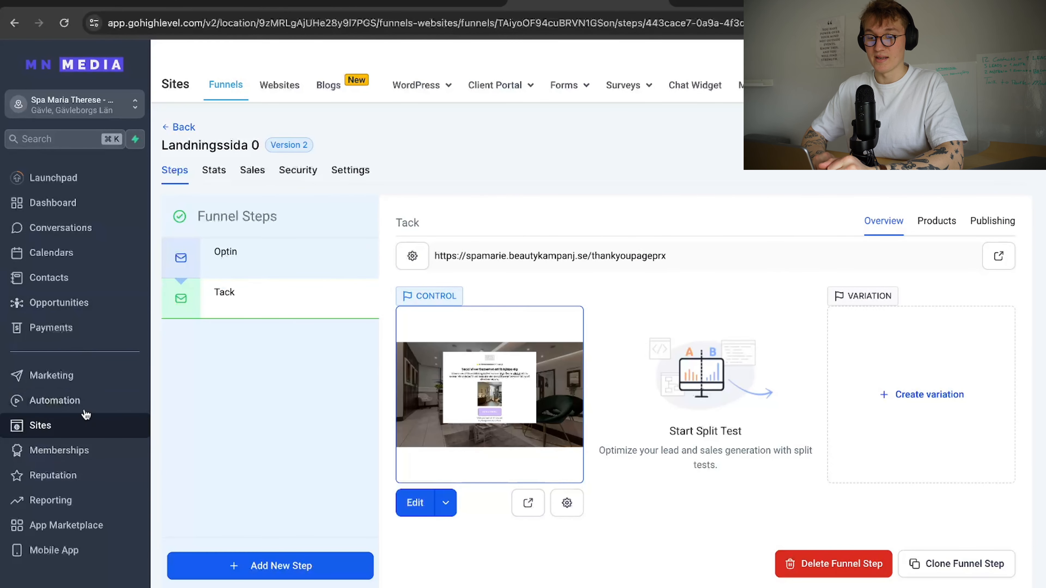
pyautogui.click(108, 309)
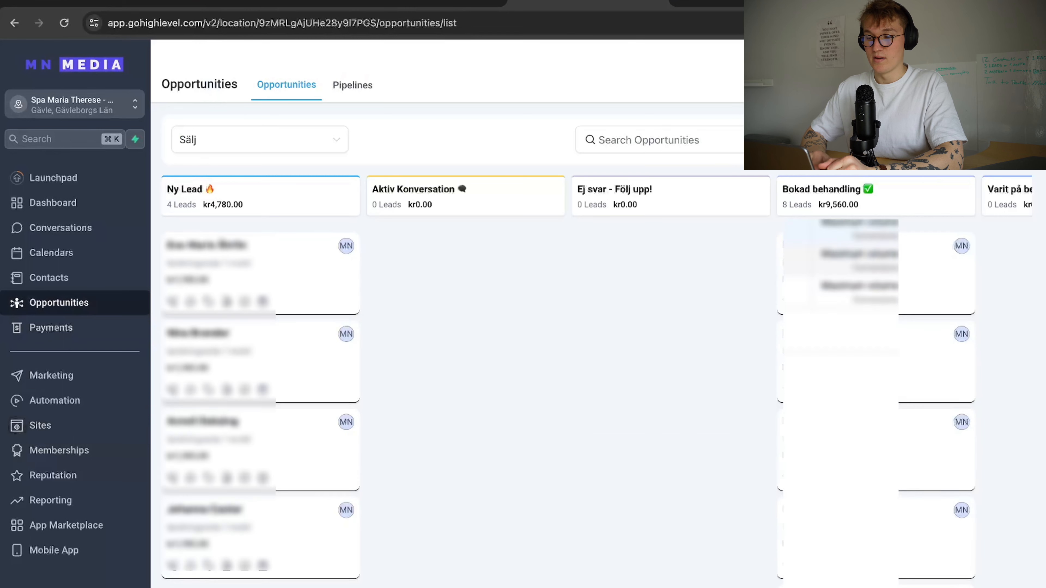